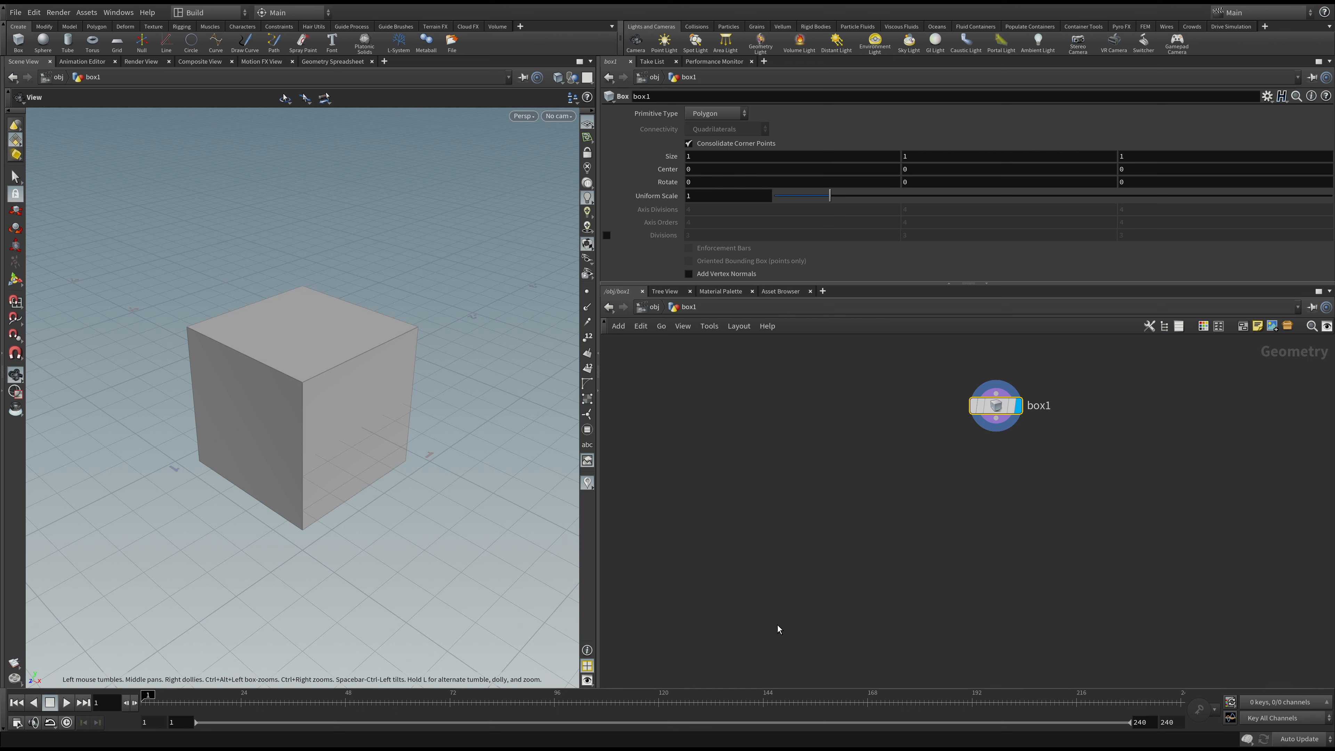
- Add a Scatter node below box1, feed it from the box and display its result
{"action": "left_click_drag", "start_coordinate": [1003, 429], "coordinate": [1014, 418]}
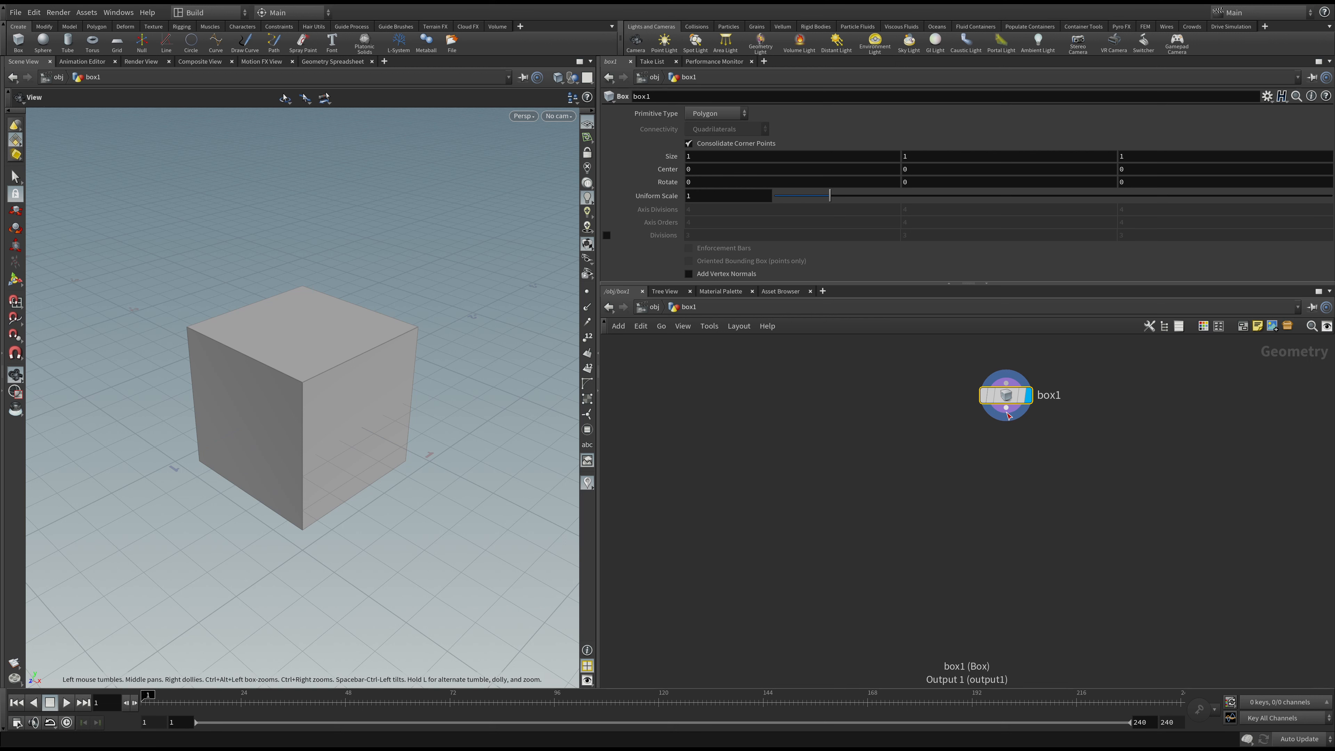
{"action": "key", "text": "Tab"}
{"action": "type", "text": "scatter"}
{"action": "key", "text": "Return"}
{"action": "left_click", "coordinate": [1006, 461]}
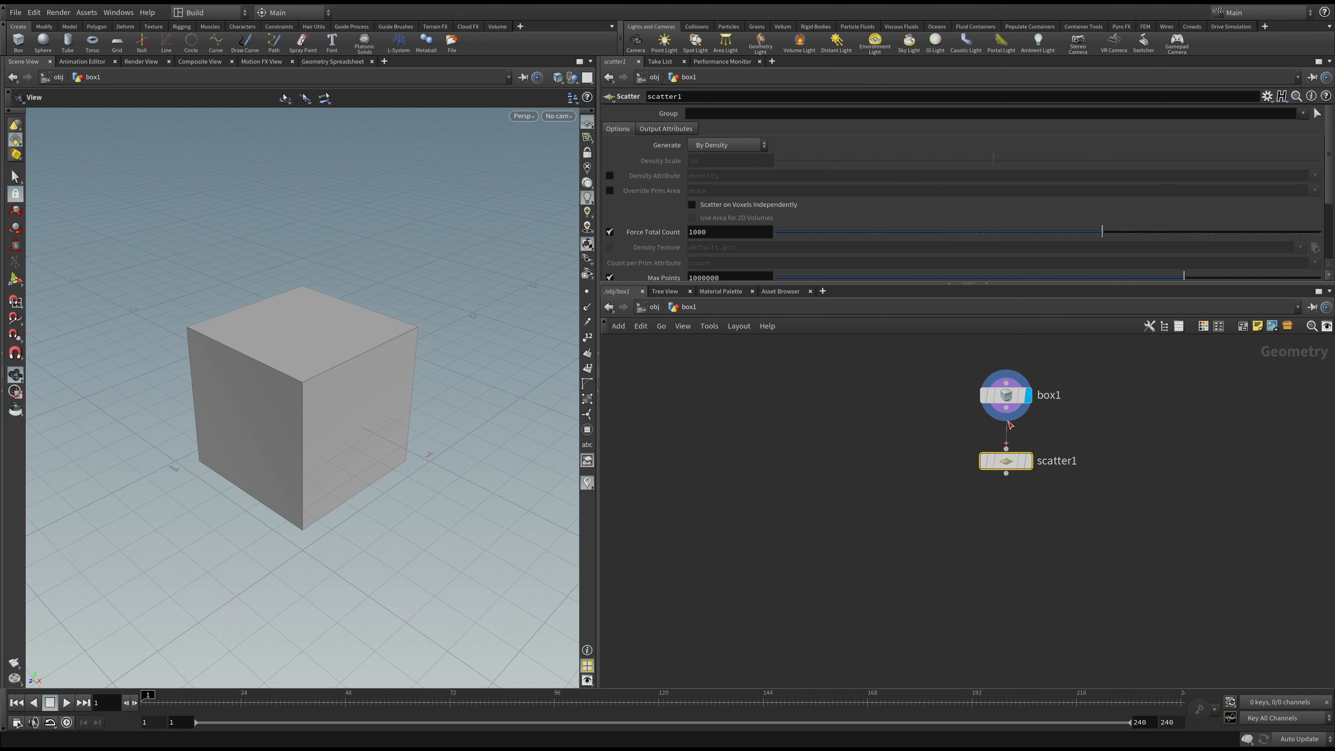
{"action": "left_click", "coordinate": [1029, 461]}
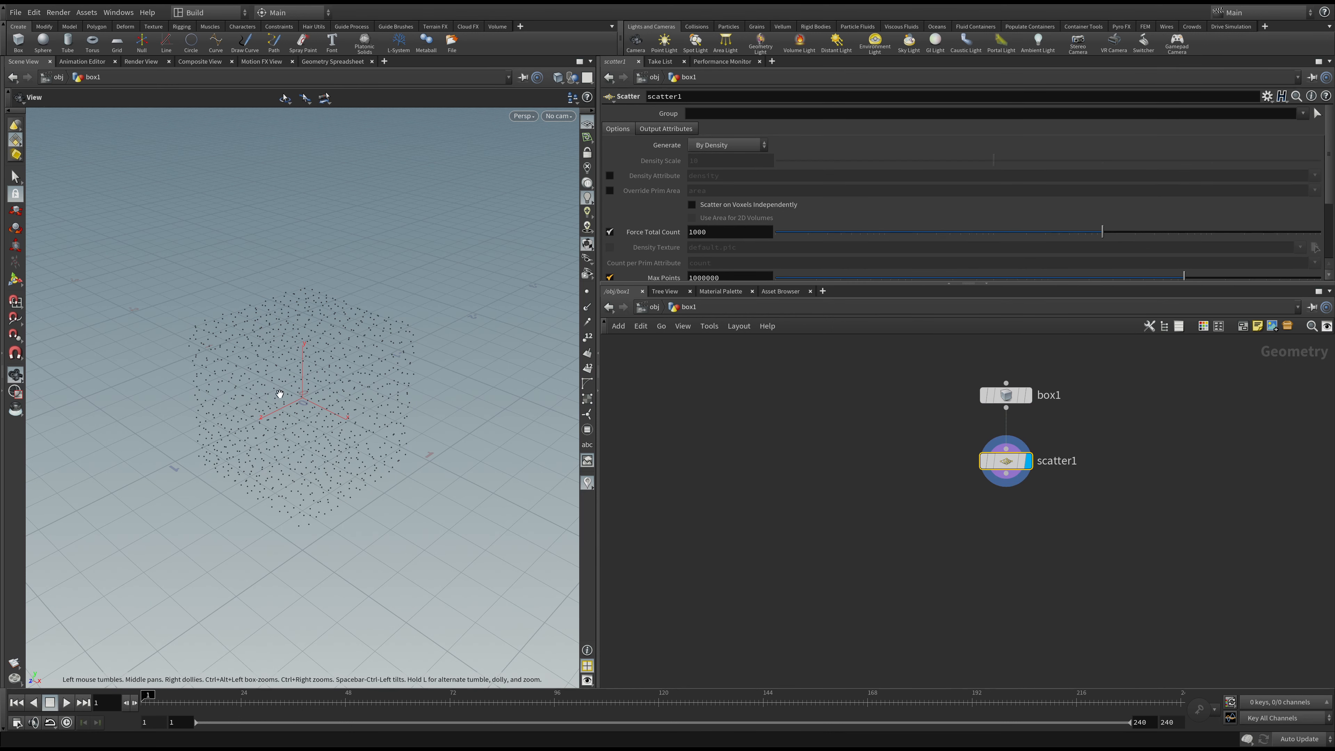
- Set the Force Total Count of scatter1 to 12
{"action": "left_click_drag", "start_coordinate": [328, 388], "coordinate": [319, 372]}
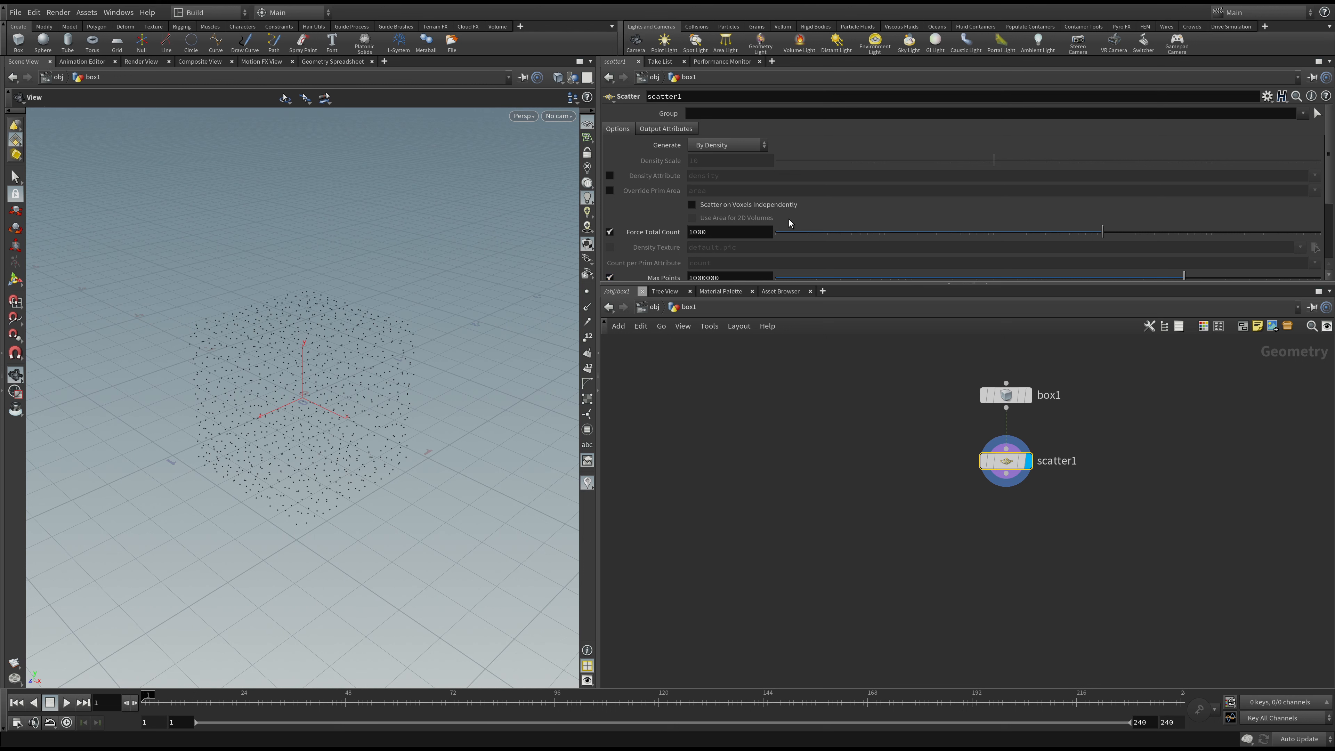
{"action": "left_click", "coordinate": [692, 233]}
{"action": "type", "text": "12"}
{"action": "key", "text": "Return"}
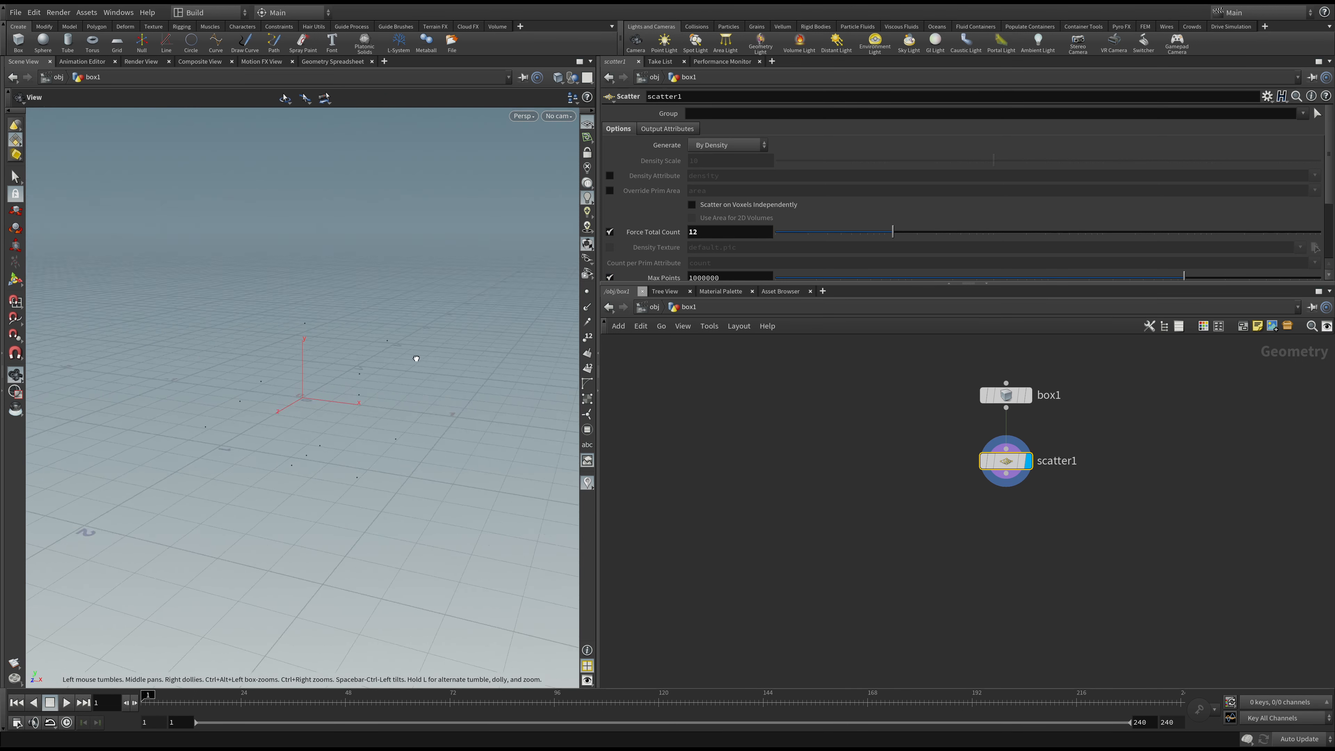
{"action": "mouse_move", "coordinate": [416, 359]}
{"action": "left_mouse_down"}
{"action": "mouse_move", "coordinate": [462, 346]}
{"action": "mouse_move", "coordinate": [307, 373]}
{"action": "mouse_move", "coordinate": [406, 365]}
{"action": "left_mouse_up"}
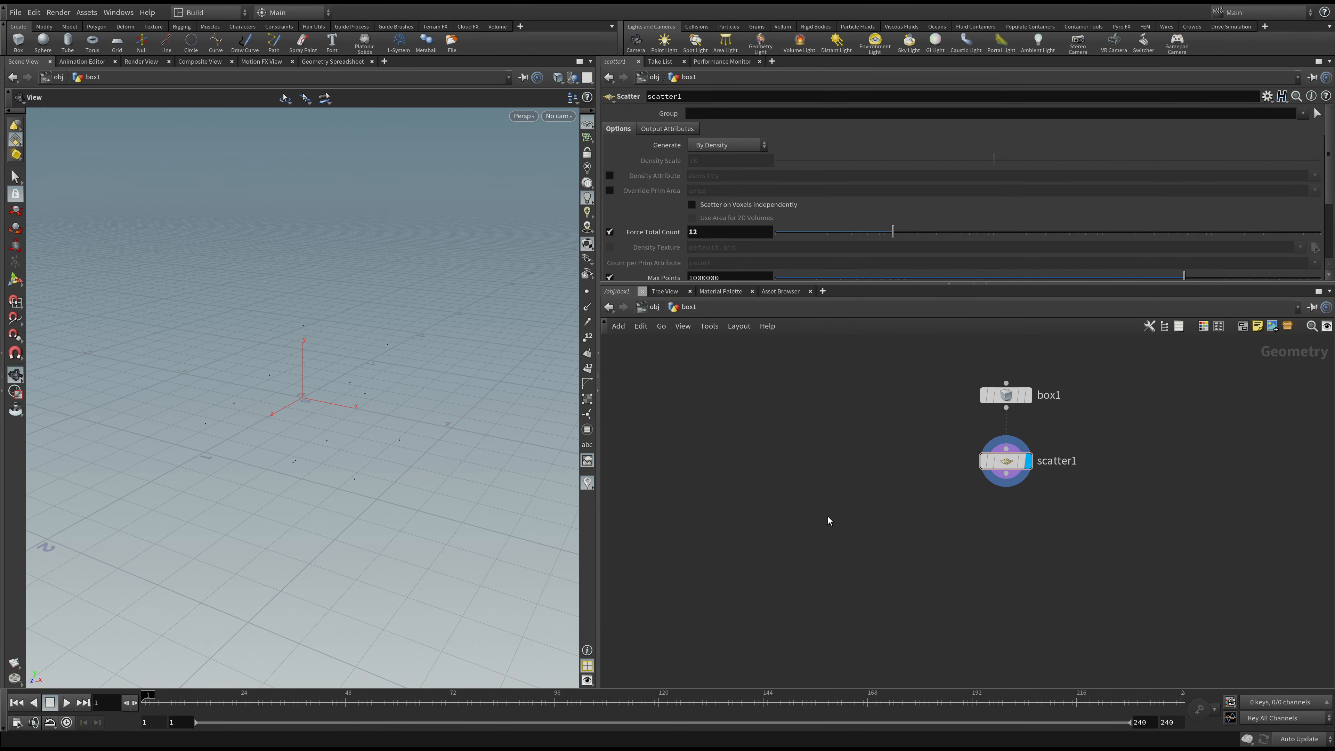
- Add a Copy to Points node and connect scatter1 to its second input
{"action": "key", "text": "Return"}
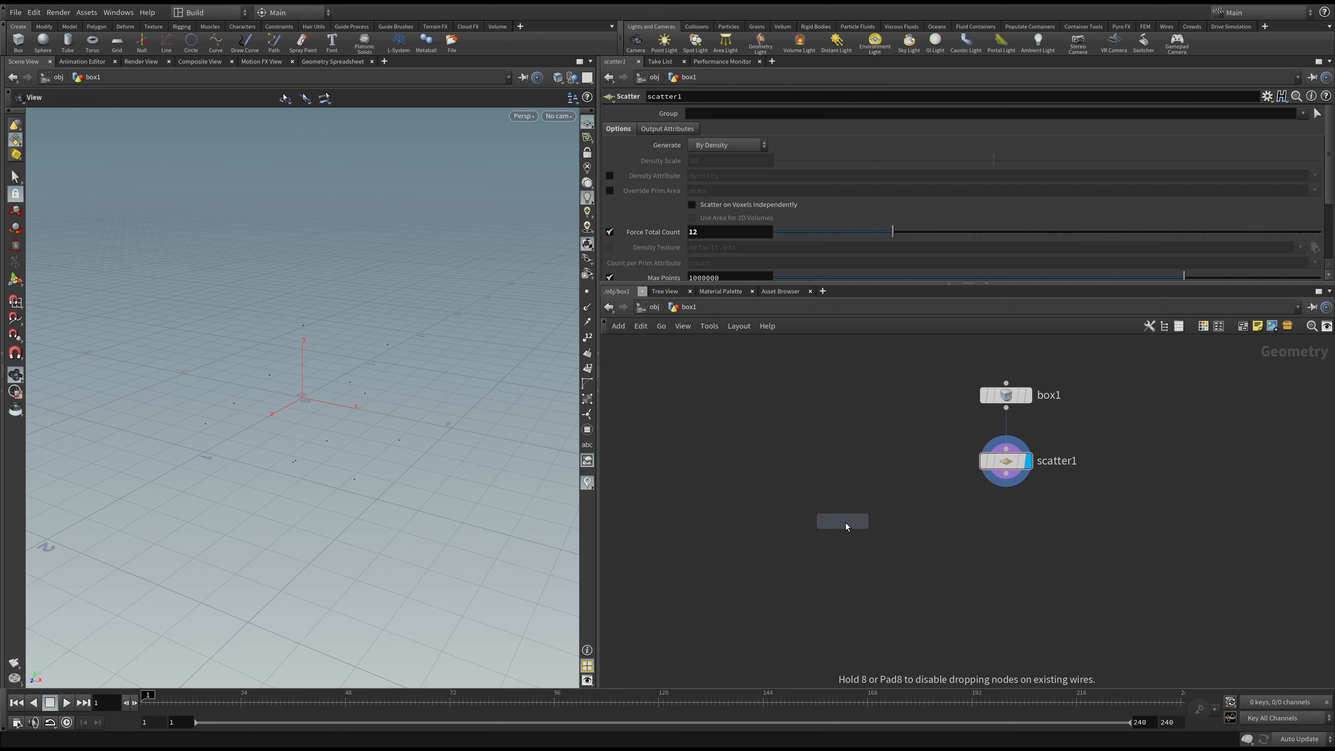
{"action": "left_click", "coordinate": [855, 524]}
{"action": "left_click", "coordinate": [866, 511]}
{"action": "left_click", "coordinate": [1005, 473]}
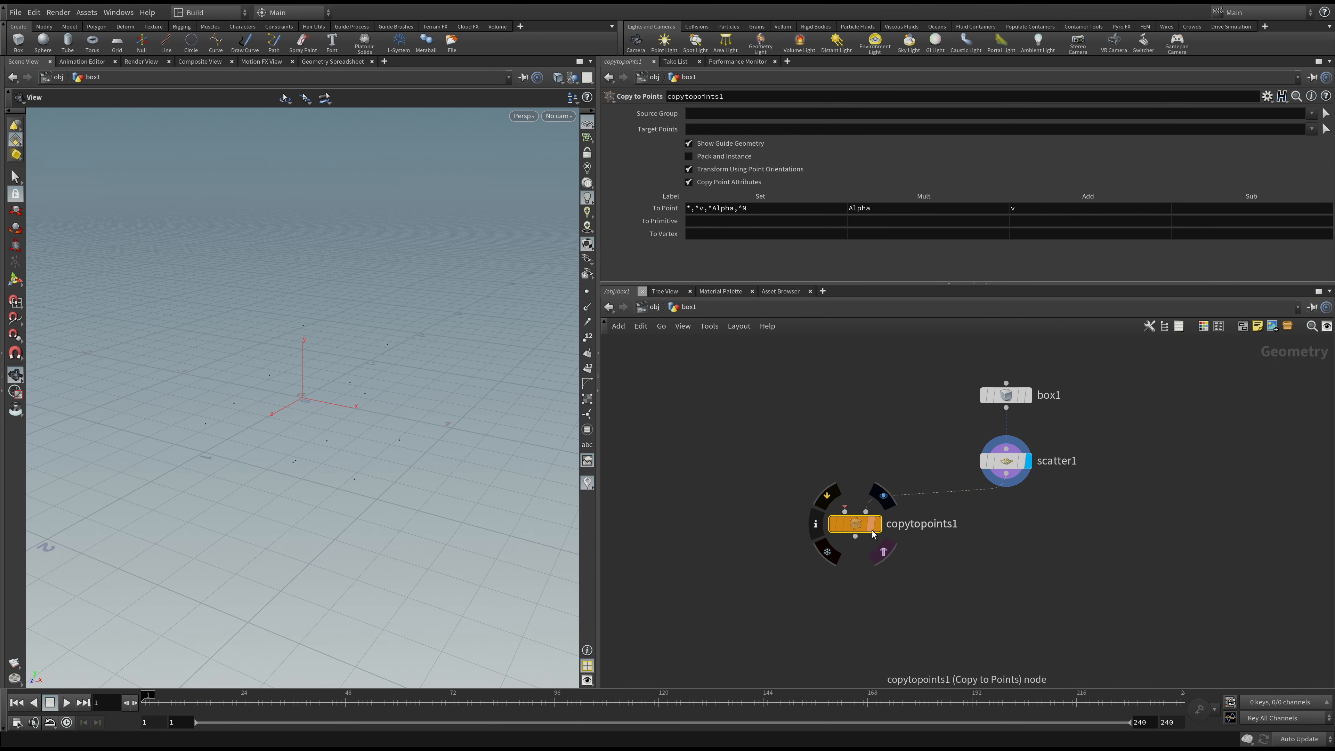
{"action": "left_click_drag", "start_coordinate": [865, 529], "coordinate": [886, 513]}
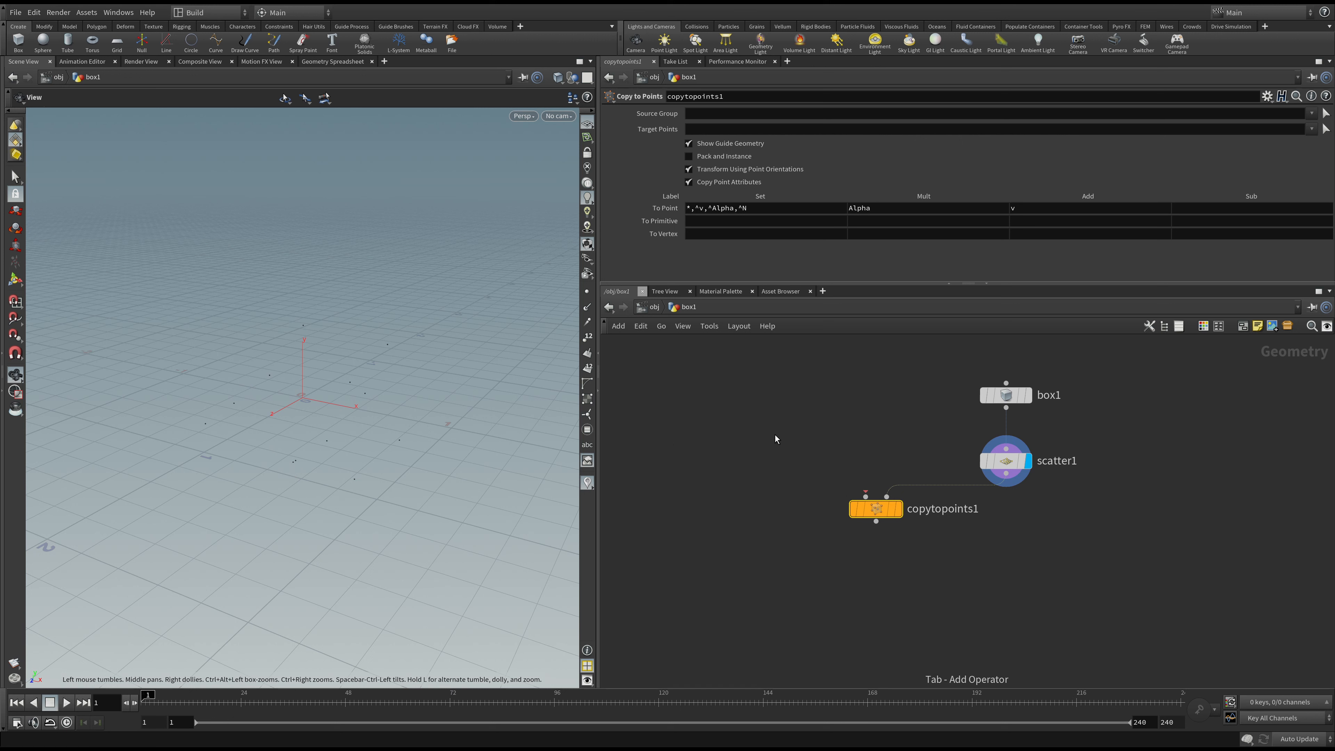
- Add a second Box node as the first input of copytopoints1 and display the copied boxes
{"action": "key", "text": "Return"}
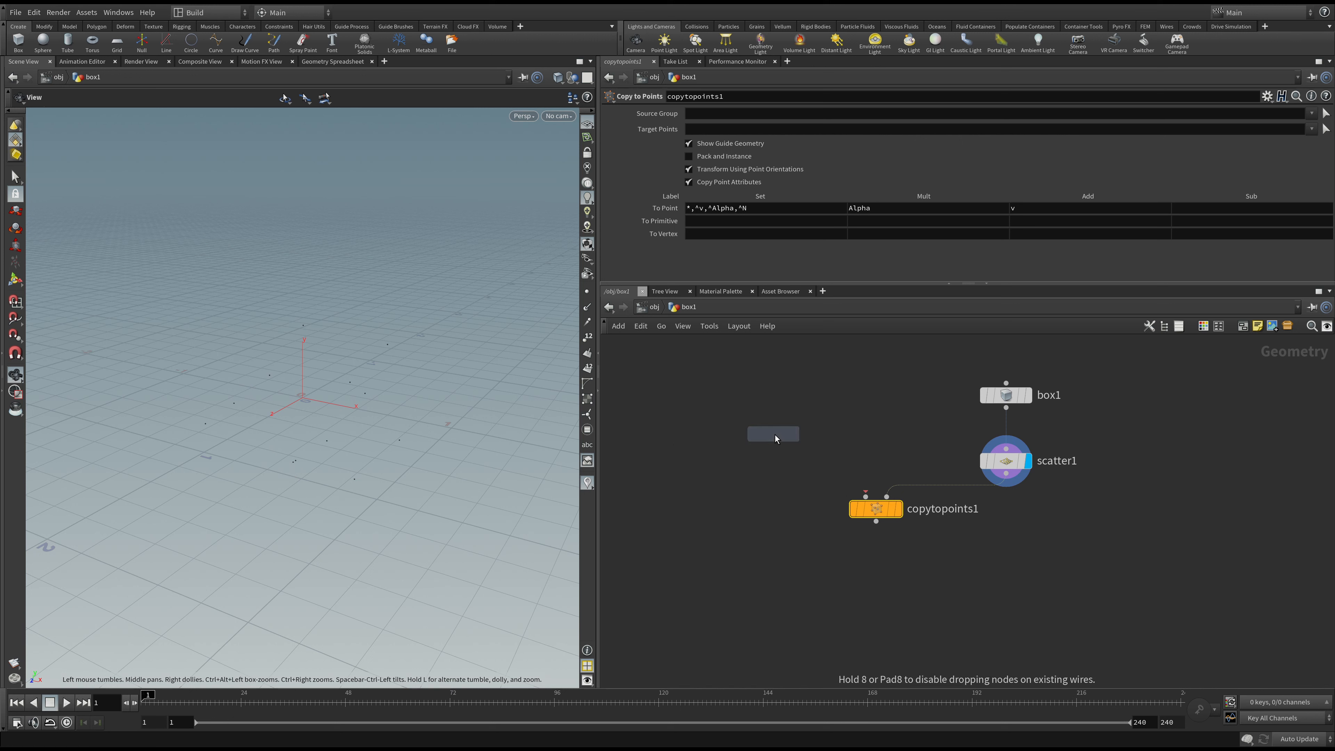
{"action": "left_click", "coordinate": [807, 442]}
{"action": "mouse_move", "coordinate": [806, 454]}
{"action": "left_mouse_down"}
{"action": "mouse_move", "coordinate": [866, 497]}
{"action": "mouse_move", "coordinate": [796, 454]}
{"action": "mouse_move", "coordinate": [782, 461]}
{"action": "left_mouse_up"}
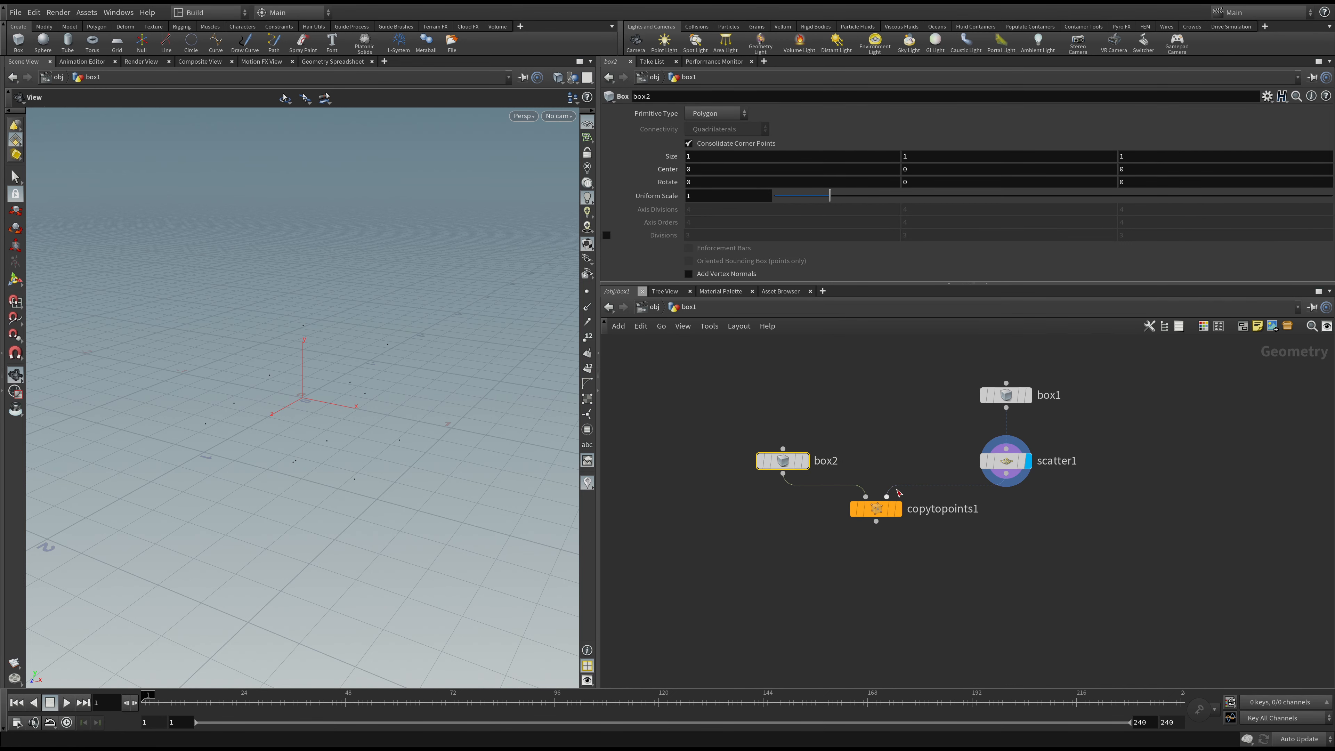
{"action": "left_click", "coordinate": [898, 509]}
{"action": "left_click_drag", "start_coordinate": [368, 421], "coordinate": [295, 426]}
{"action": "key", "text": "g"}
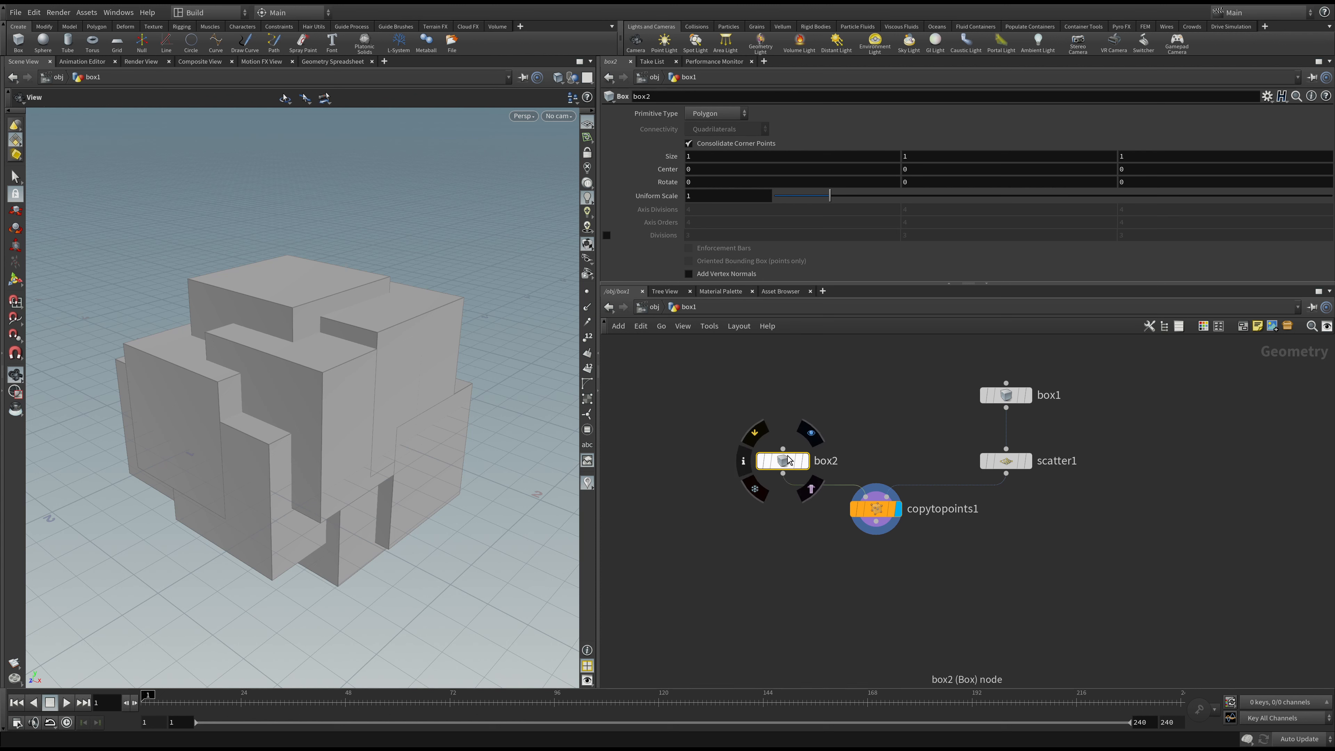
- Try a different X size on box2 and undo the change
{"action": "middle_click_drag", "start_coordinate": [787, 156], "coordinate": [841, 161]}
{"action": "key", "text": "ctrl+z"}
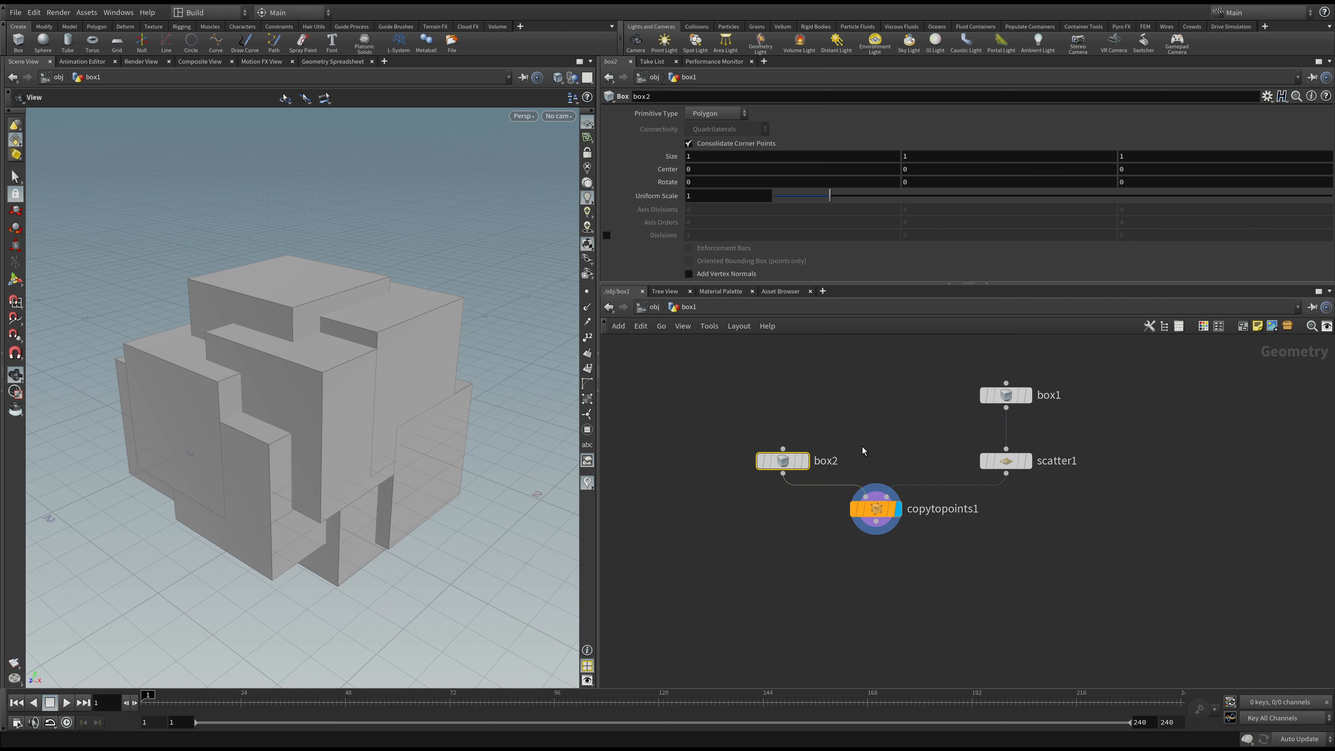
{"action": "mouse_move", "coordinate": [454, 427]}
{"action": "left_mouse_down"}
{"action": "mouse_move", "coordinate": [348, 420]}
{"action": "mouse_move", "coordinate": [432, 421]}
{"action": "left_mouse_up"}
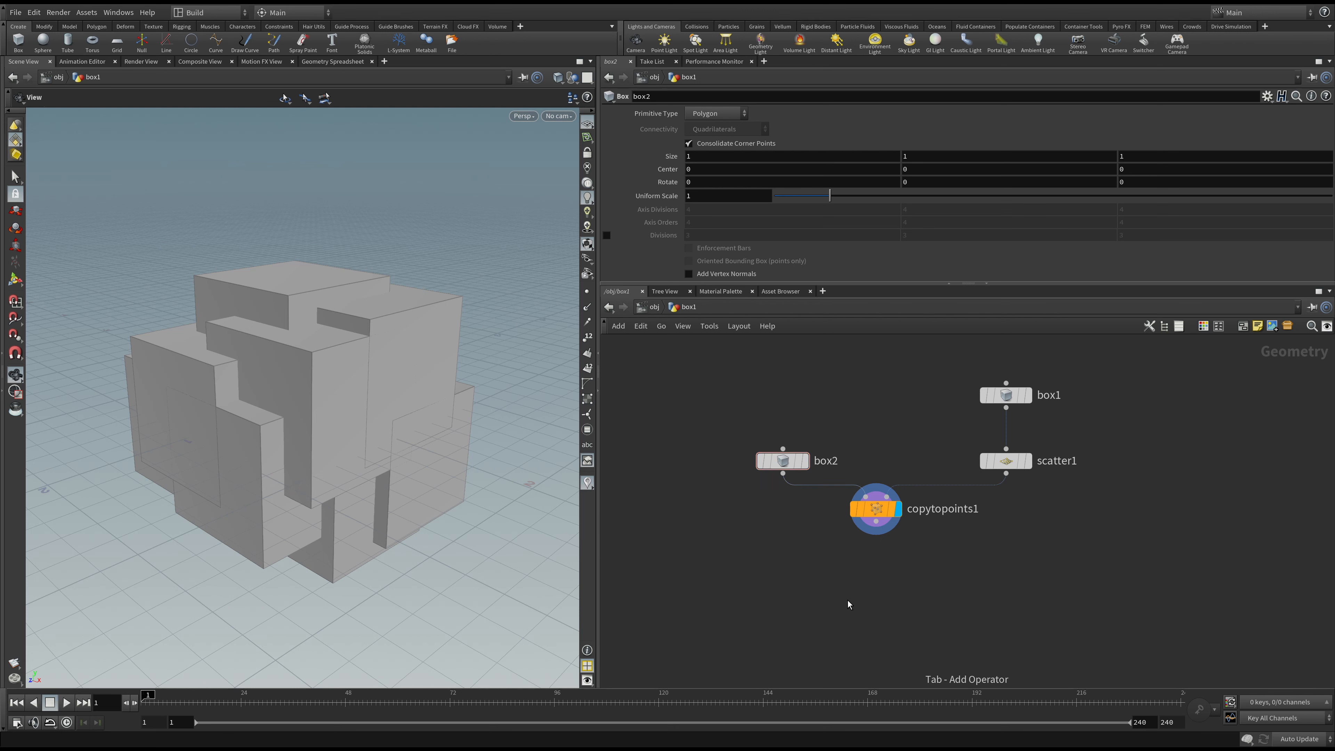
- Add a Shrinkwrap node fed by copytopoints1 and display its result
{"action": "left_click", "coordinate": [877, 575]}
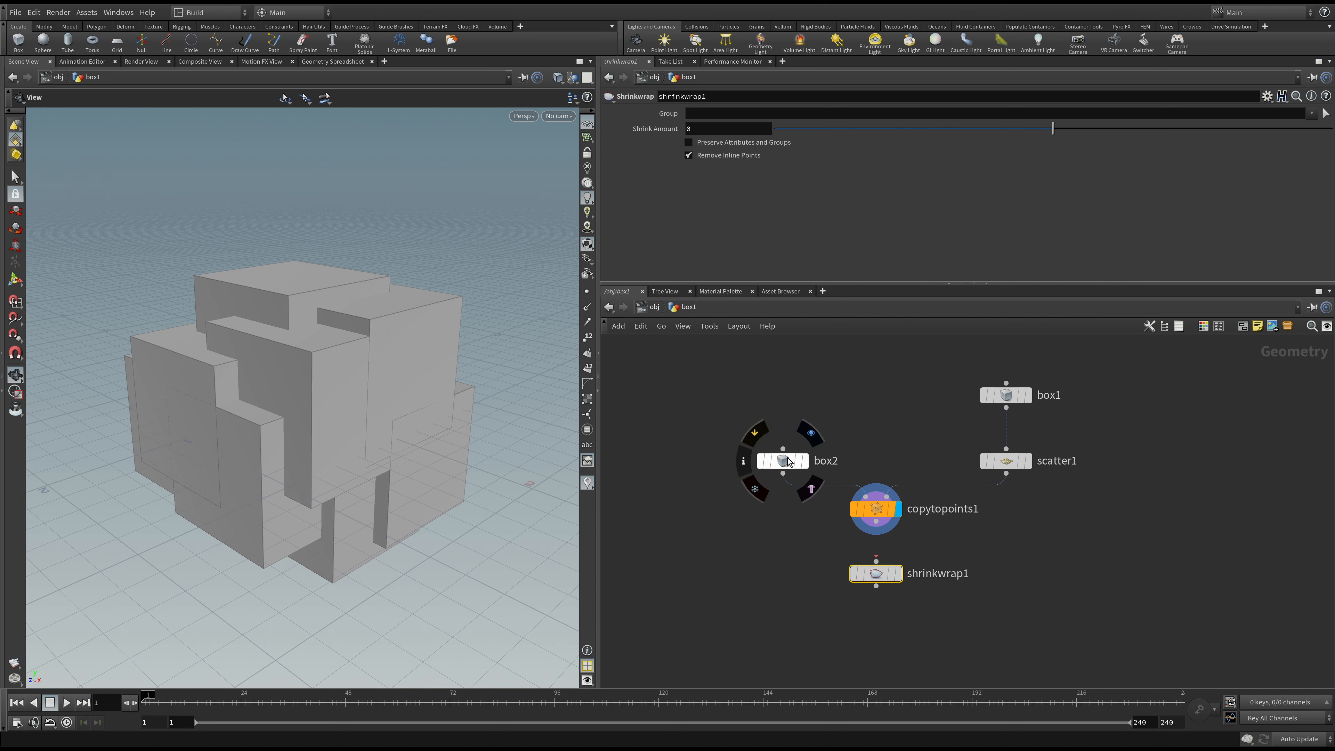
{"action": "left_click_drag", "start_coordinate": [876, 559], "coordinate": [876, 522]}
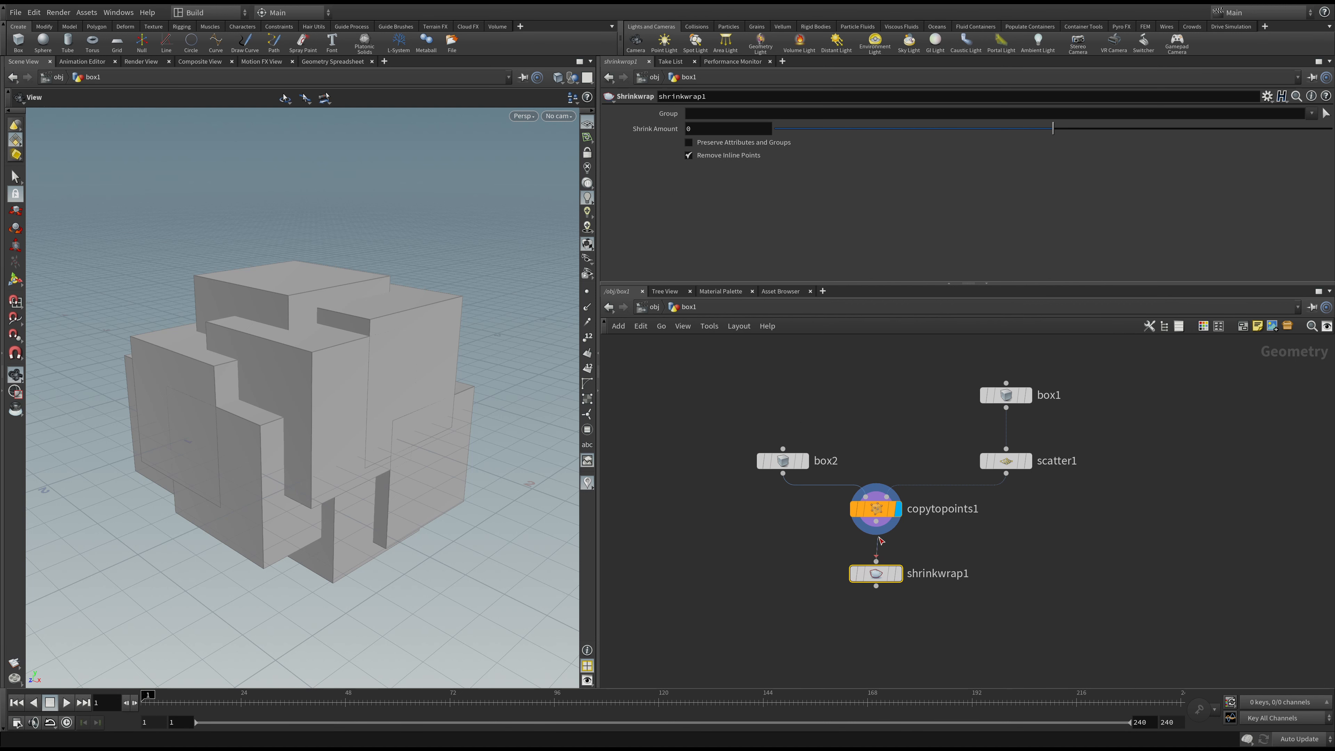
{"action": "left_click", "coordinate": [901, 578]}
{"action": "right_click_drag", "start_coordinate": [406, 444], "coordinate": [504, 437]}
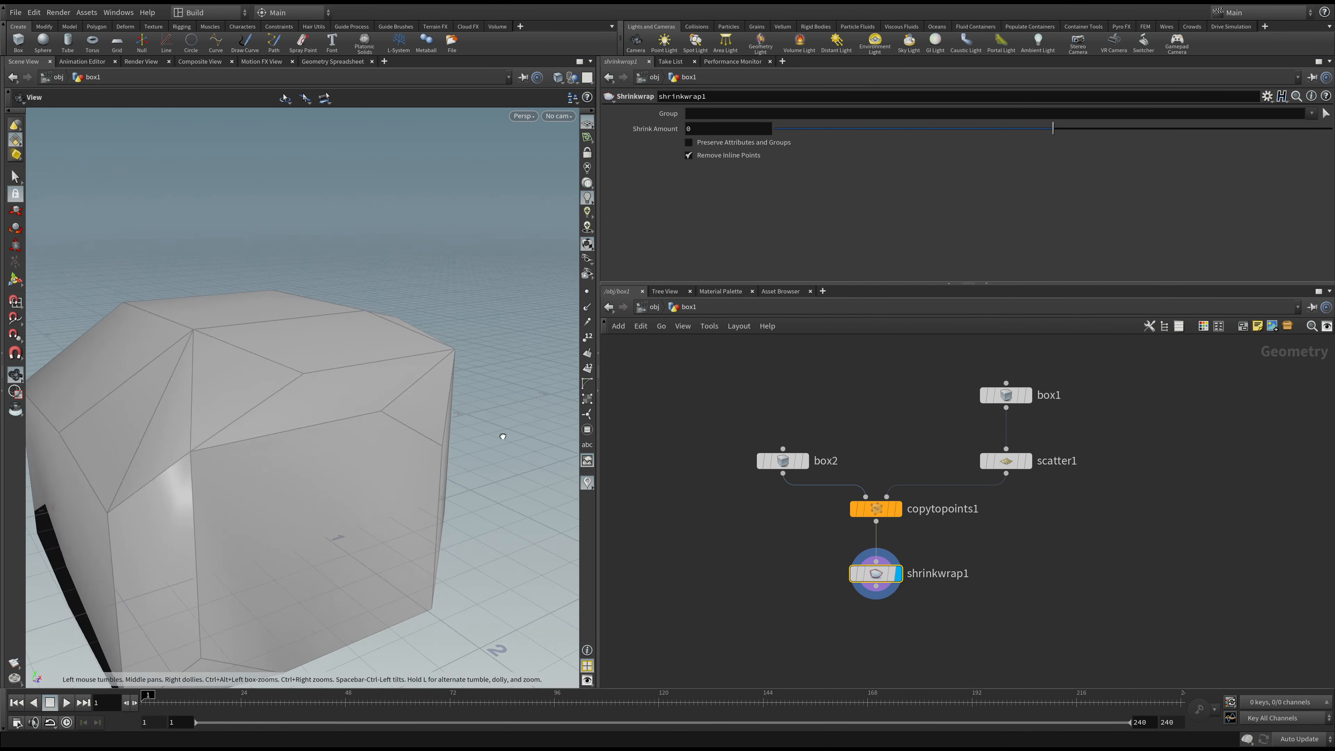
{"action": "left_click_drag", "start_coordinate": [503, 436], "coordinate": [319, 442]}
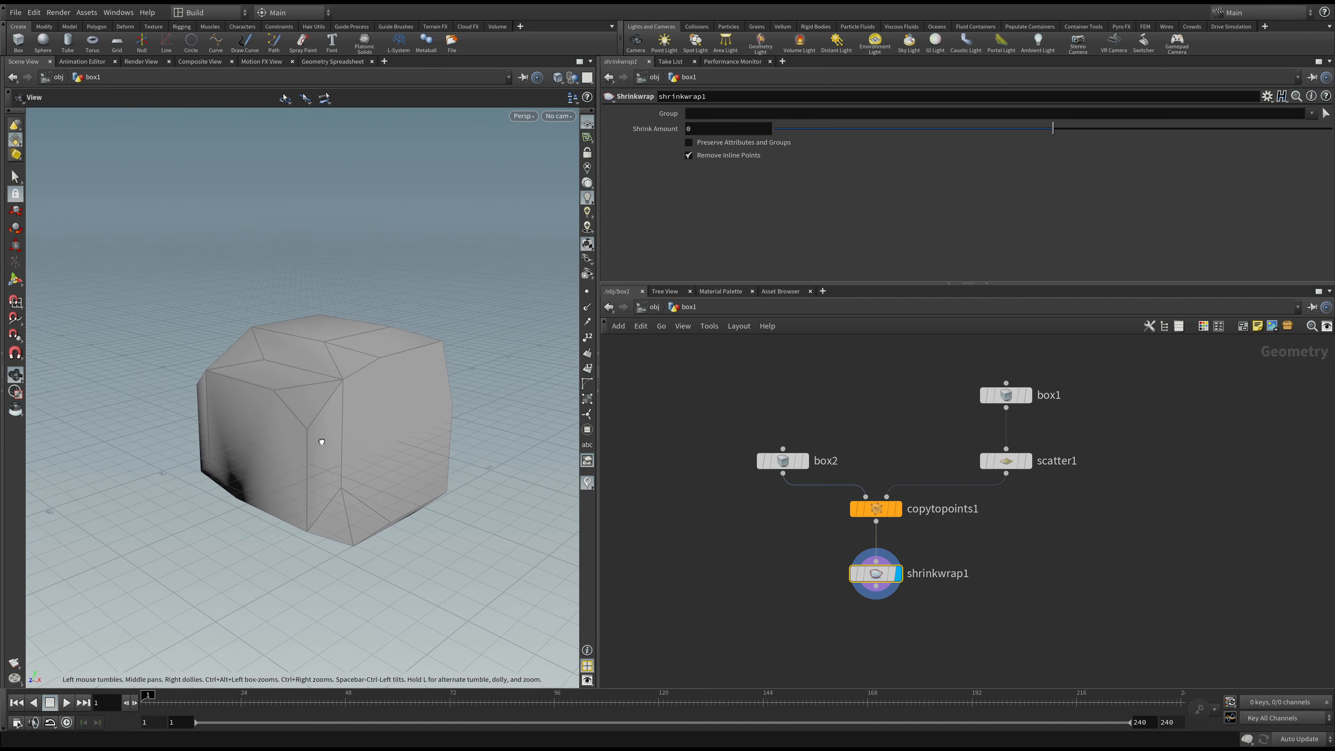
- Set the size of box2 to 0.5 in X and 0.9 in Y
{"action": "left_click", "coordinate": [784, 466]}
{"action": "left_click", "coordinate": [721, 156]}
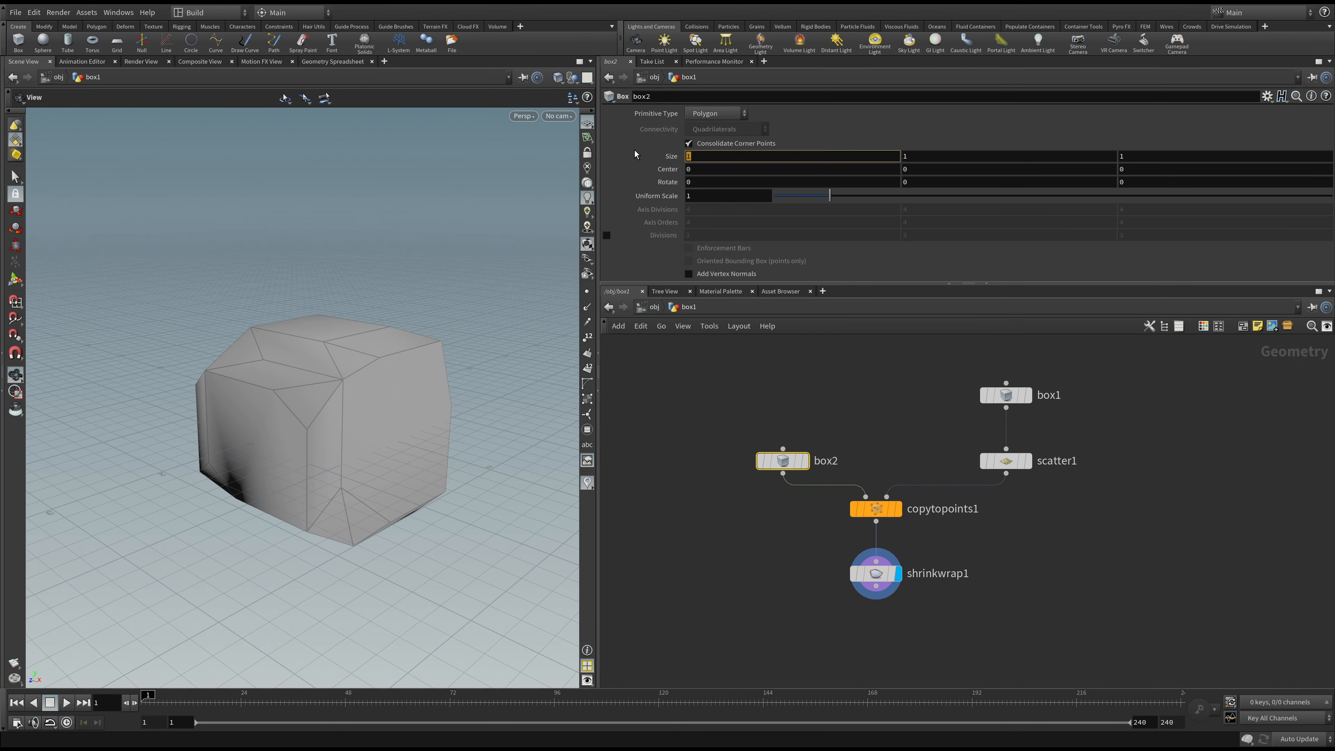
{"action": "type", "text": ".5"}
{"action": "key", "text": "Return"}
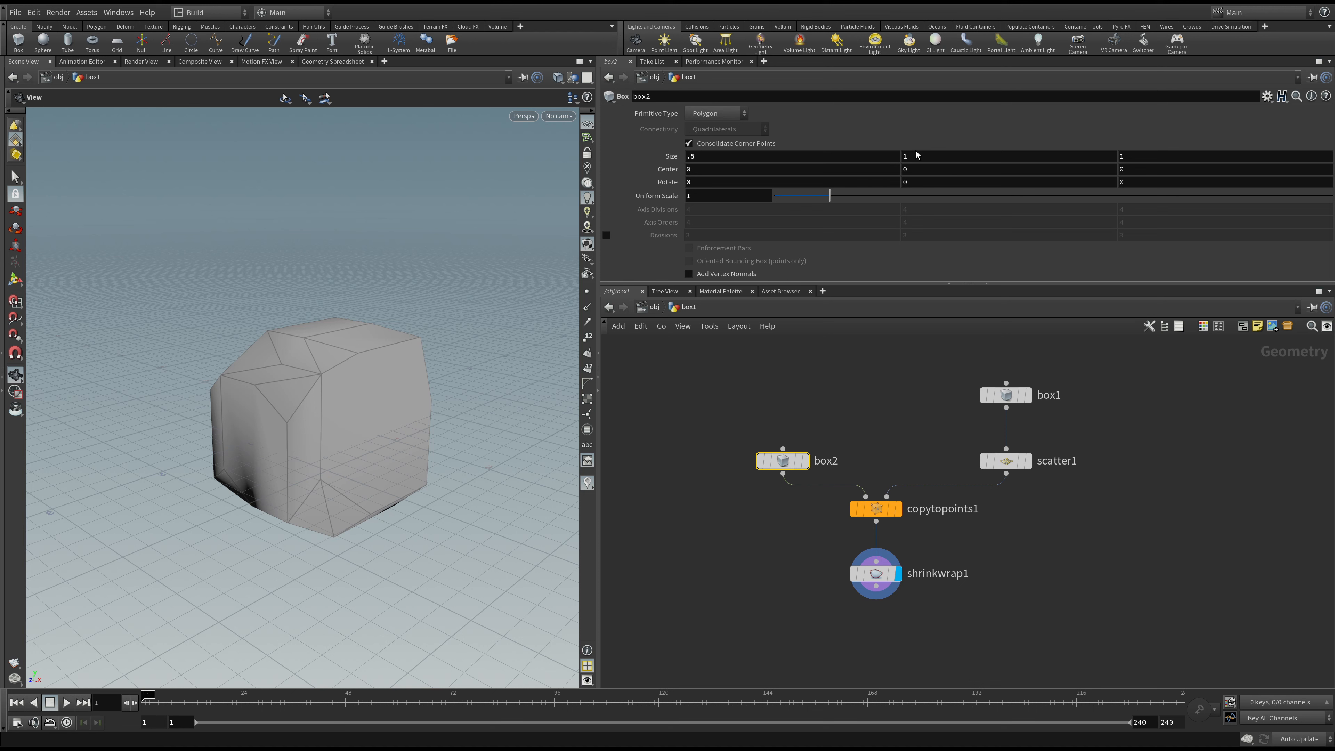
{"action": "mouse_move", "coordinate": [917, 155]}
{"action": "middle_mouse_down"}
{"action": "mouse_move", "coordinate": [874, 155]}
{"action": "mouse_move", "coordinate": [921, 157]}
{"action": "middle_mouse_up"}
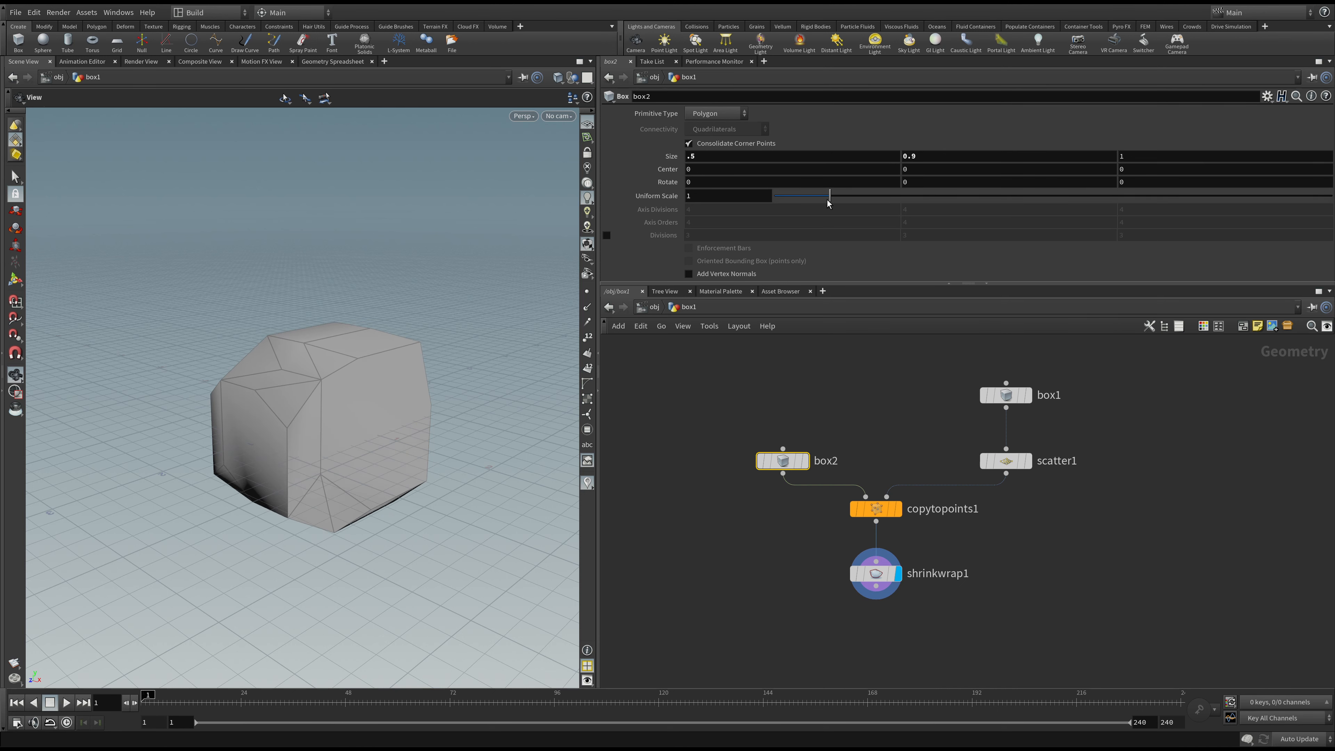
- Reduce the Uniform Scale of box2 to about 0.262 and frame the resulting rock shape
{"action": "left_click_drag", "start_coordinate": [828, 202], "coordinate": [778, 198]}
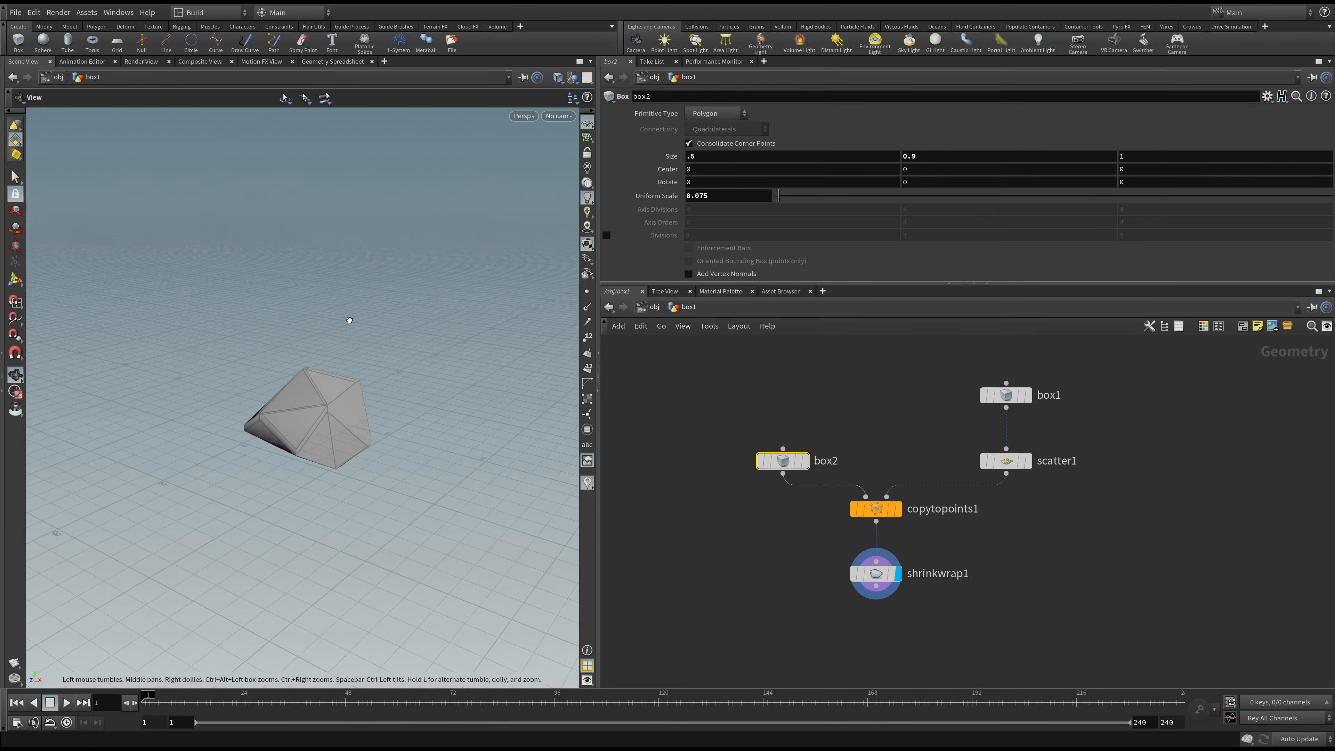
{"action": "left_click_drag", "start_coordinate": [349, 320], "coordinate": [426, 295]}
{"action": "key", "text": "space+g"}
{"action": "left_click_drag", "start_coordinate": [779, 196], "coordinate": [791, 205]}
{"action": "left_click_drag", "start_coordinate": [444, 298], "coordinate": [333, 320]}
{"action": "key", "text": "space+g"}
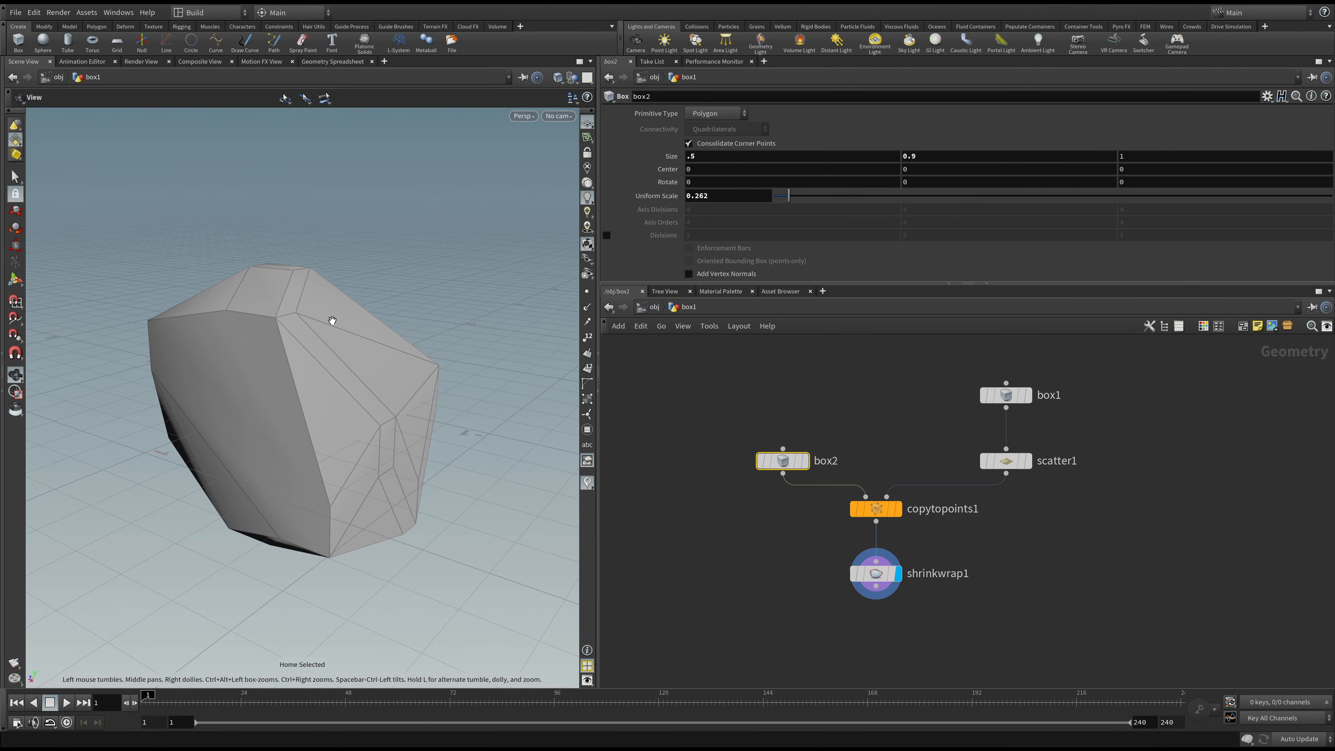
- Try varying the Force Total Count of scatter1, then restore it to 12
{"action": "left_click", "coordinate": [1007, 461]}
{"action": "mouse_move", "coordinate": [889, 232]}
{"action": "left_mouse_down"}
{"action": "mouse_move", "coordinate": [942, 236]}
{"action": "mouse_move", "coordinate": [861, 237]}
{"action": "mouse_move", "coordinate": [915, 238]}
{"action": "mouse_move", "coordinate": [895, 243]}
{"action": "left_mouse_up"}
{"action": "left_click_drag", "start_coordinate": [346, 423], "coordinate": [346, 477]}
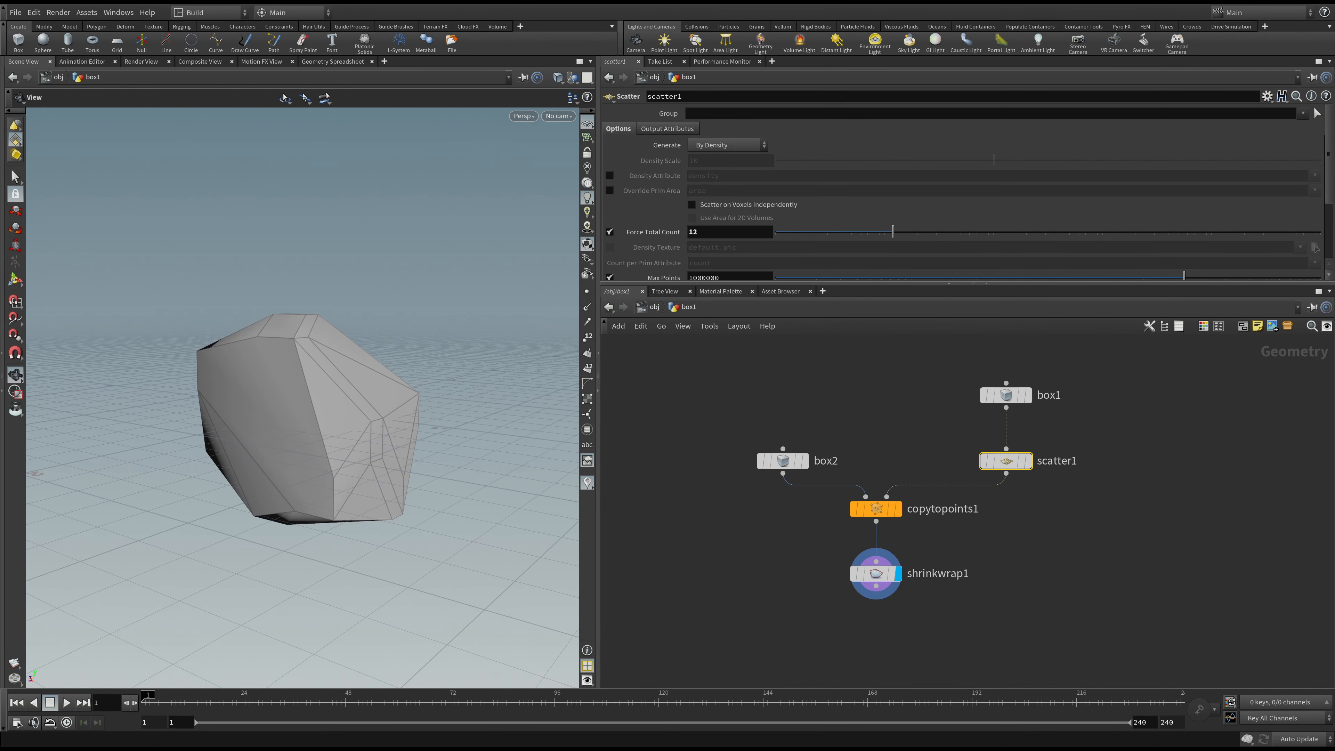
{"action": "left_click_drag", "start_coordinate": [388, 552], "coordinate": [366, 516]}
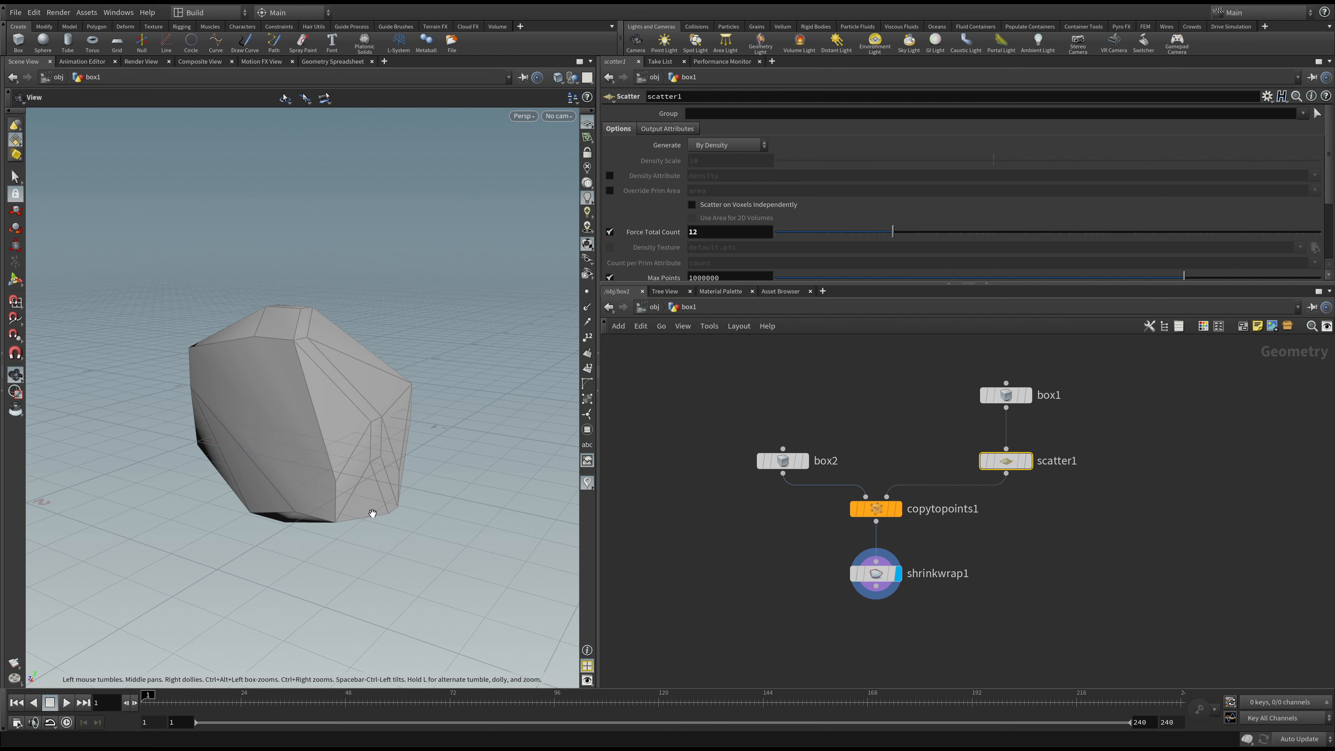
- Add a VDB from Polygons node fed by shrinkwrap1 and display its result
{"action": "middle_click_drag", "start_coordinate": [796, 581], "coordinate": [797, 550]}
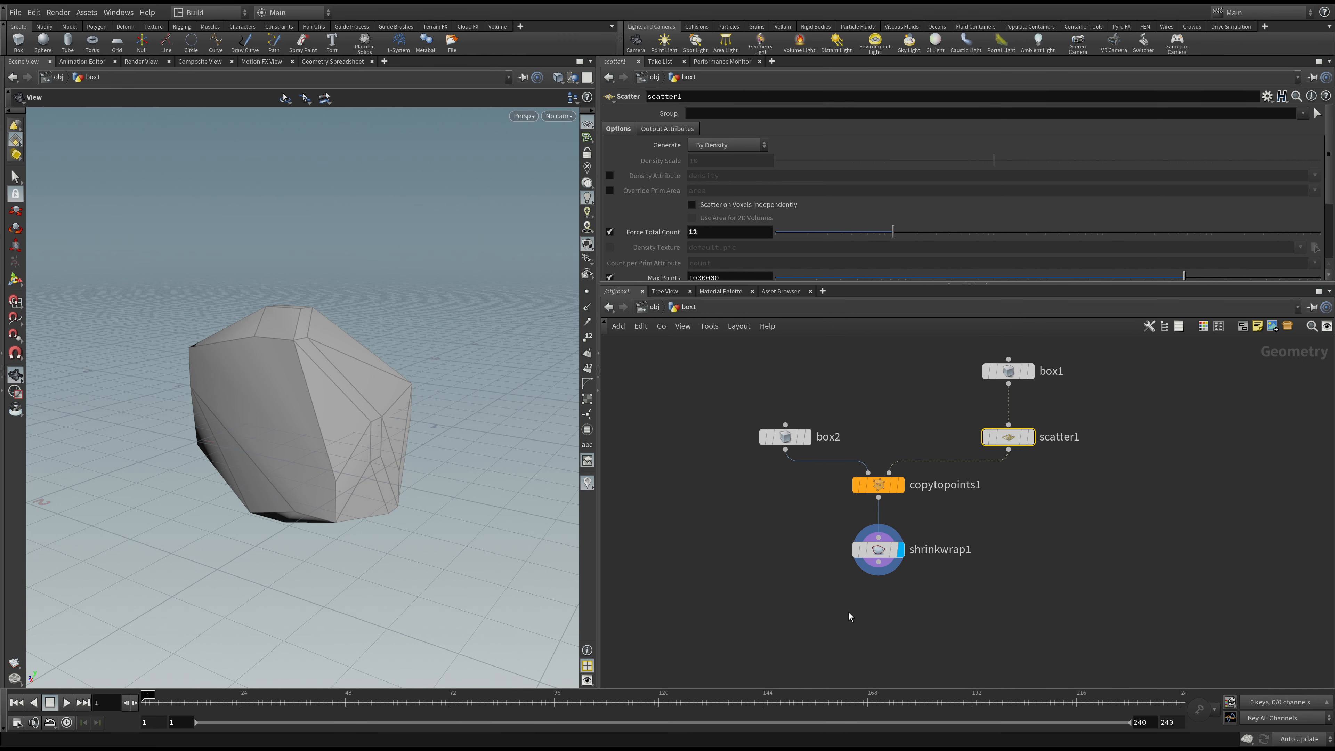
{"action": "key", "text": "Tab"}
{"action": "key", "text": "Return"}
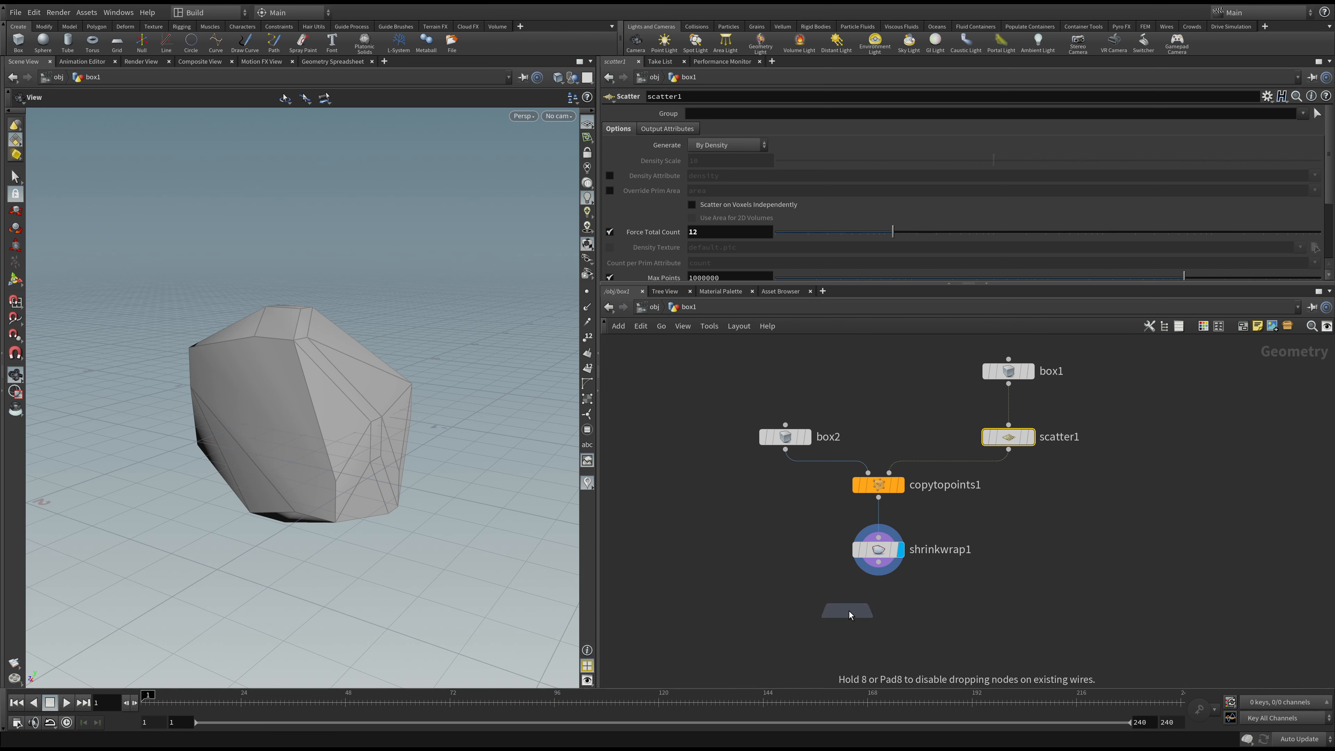
{"action": "left_click", "coordinate": [882, 600]}
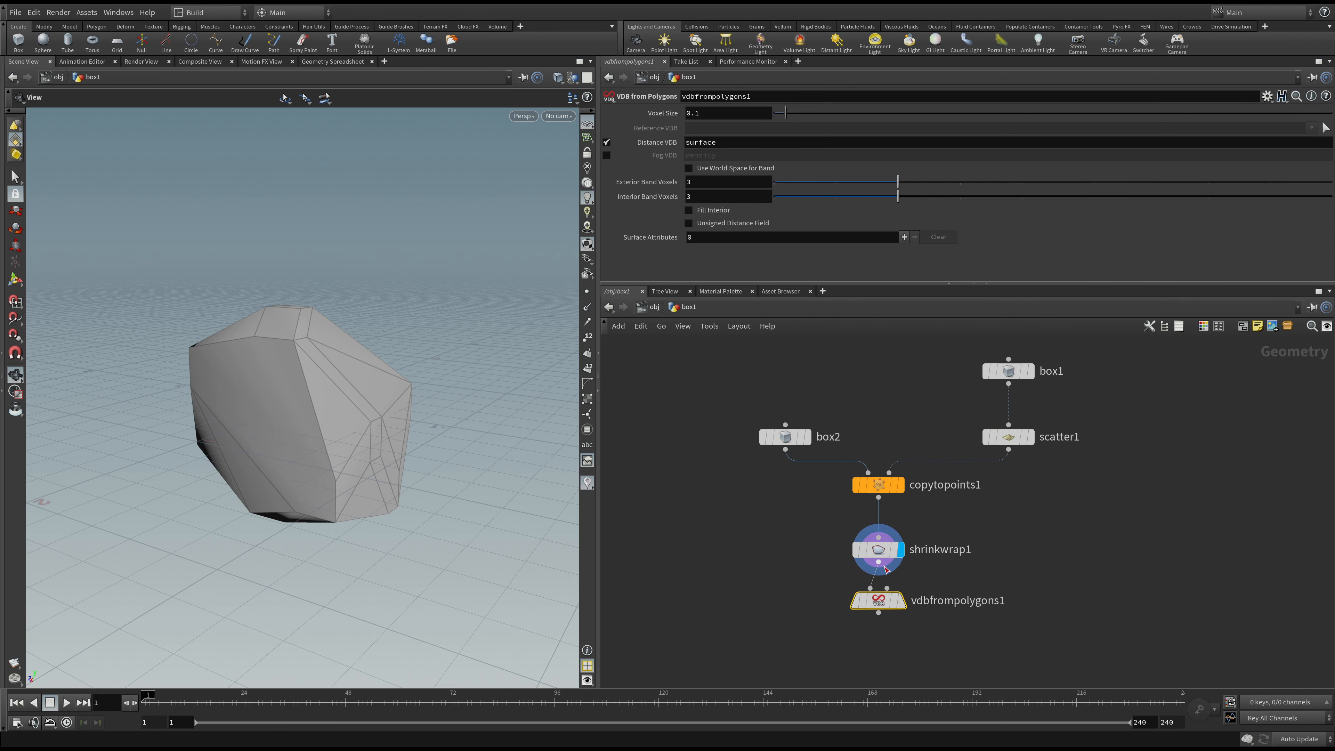
{"action": "left_click", "coordinate": [902, 602]}
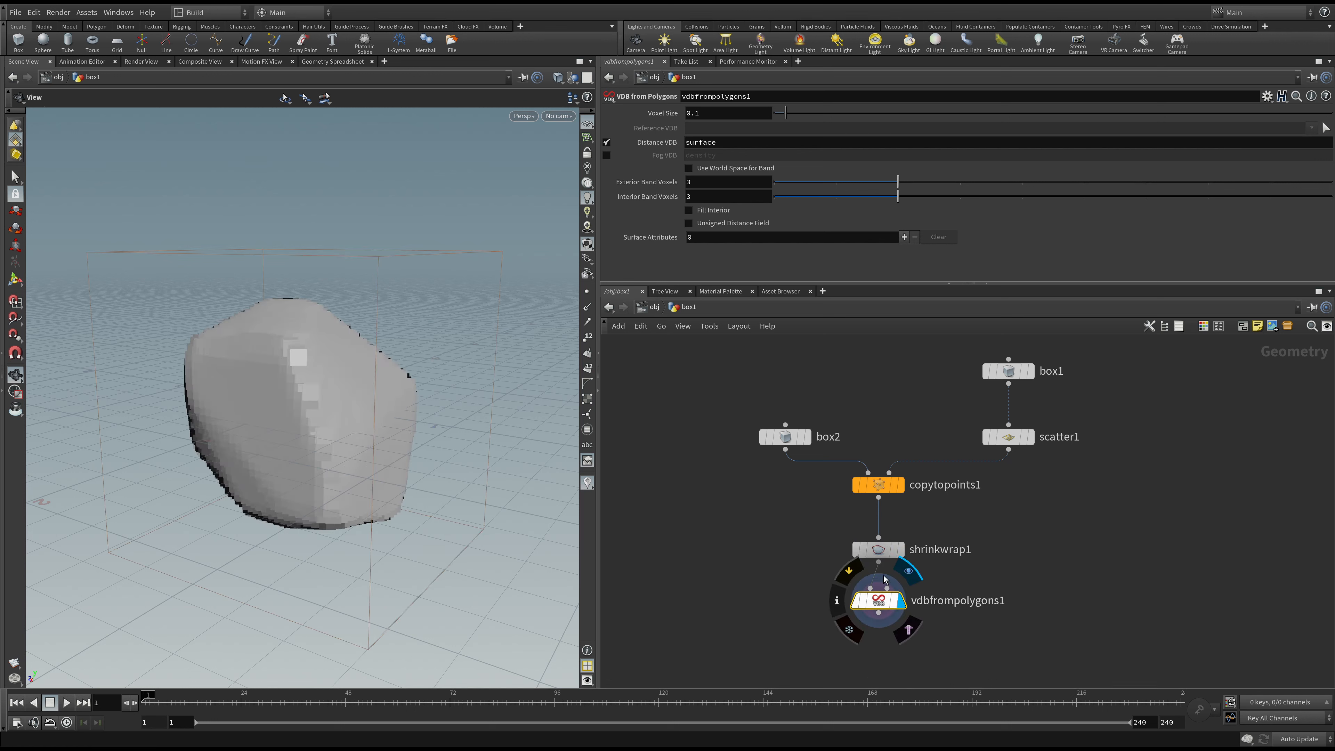
{"action": "left_click_drag", "start_coordinate": [881, 607], "coordinate": [887, 603]}
- Set the Voxel Size of vdbfrompolygons1 to 0.05
{"action": "mouse_move", "coordinate": [467, 448]}
{"action": "left_mouse_down"}
{"action": "mouse_move", "coordinate": [403, 465]}
{"action": "mouse_move", "coordinate": [441, 448]}
{"action": "left_mouse_up"}
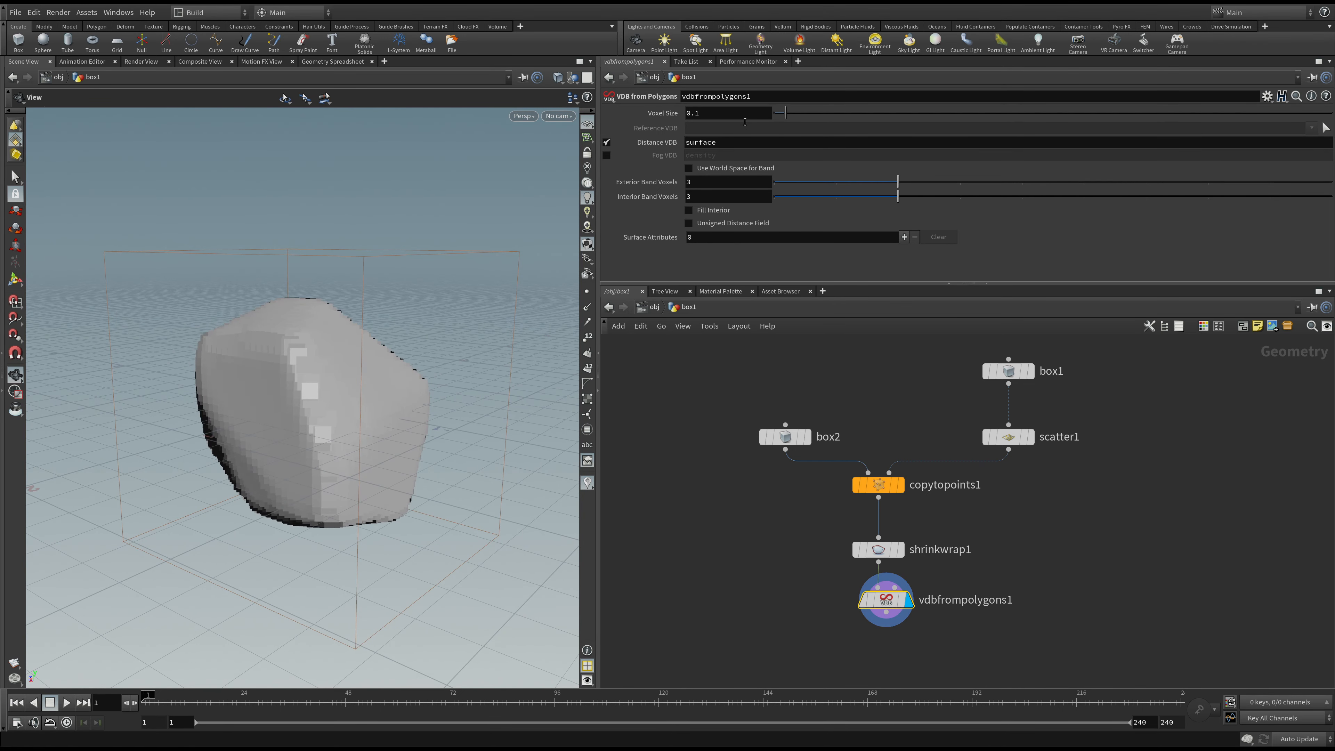
{"action": "double_click", "coordinate": [701, 117]}
{"action": "type", "text": "05"}
{"action": "key", "text": "Return"}
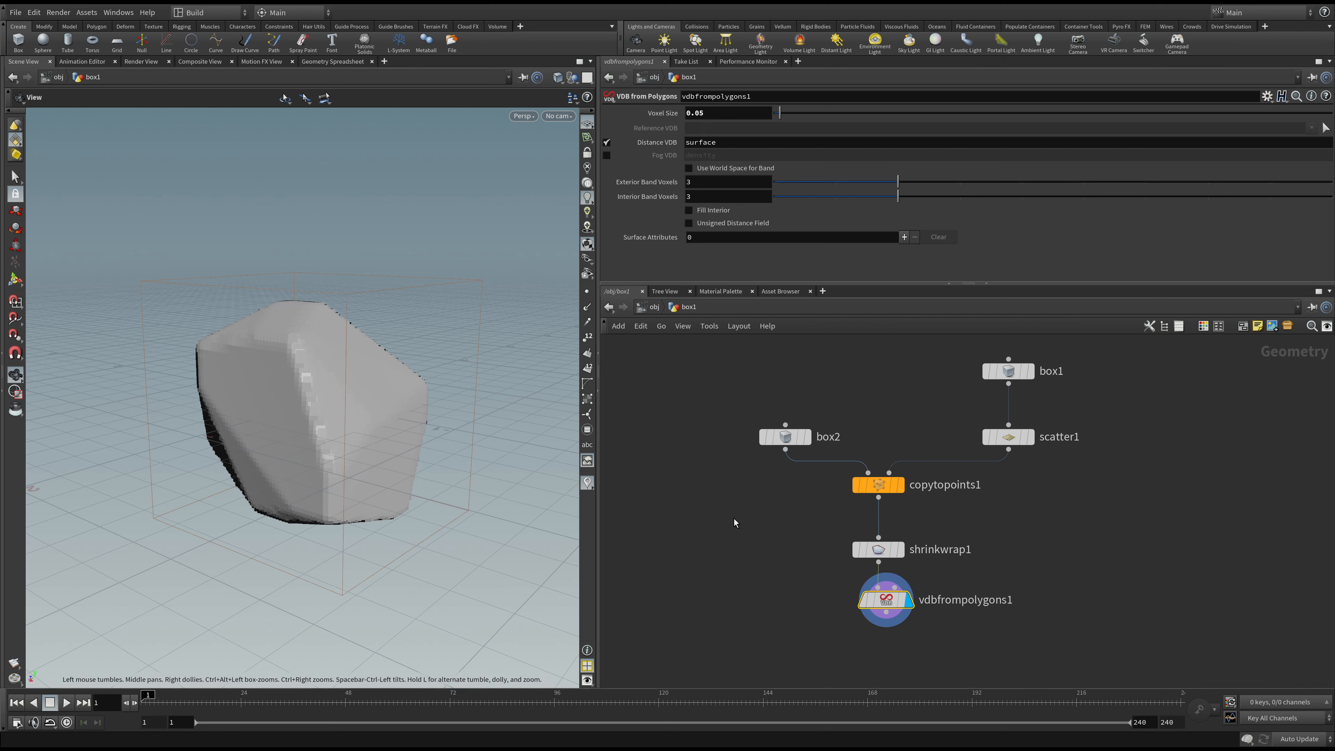
{"action": "mouse_move", "coordinate": [780, 117]}
{"action": "left_mouse_down"}
{"action": "mouse_move", "coordinate": [809, 121]}
{"action": "mouse_move", "coordinate": [782, 123]}
{"action": "left_mouse_up"}
- Add a Convert VDB node below vdbfrompolygons1 and set Convert To to Polygons
{"action": "middle_click_drag", "start_coordinate": [856, 397], "coordinate": [858, 384]}
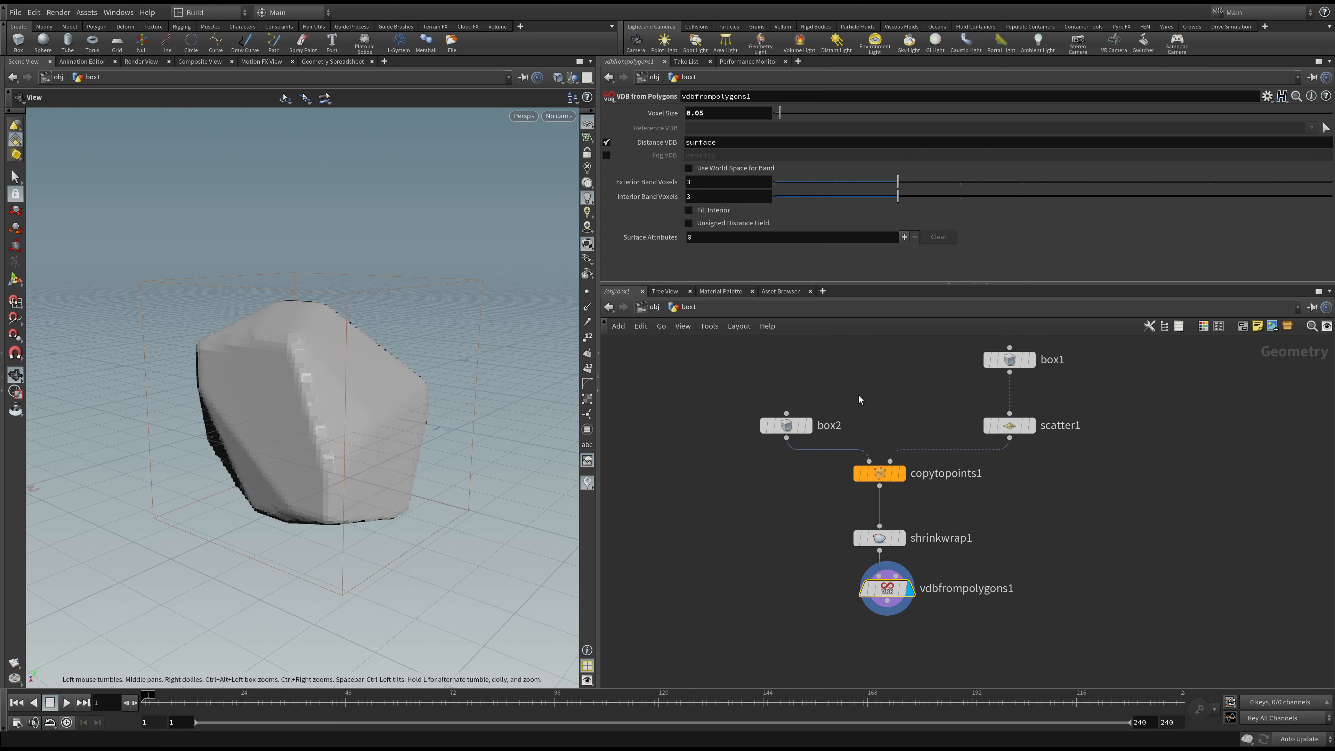
{"action": "left_click", "coordinate": [874, 635]}
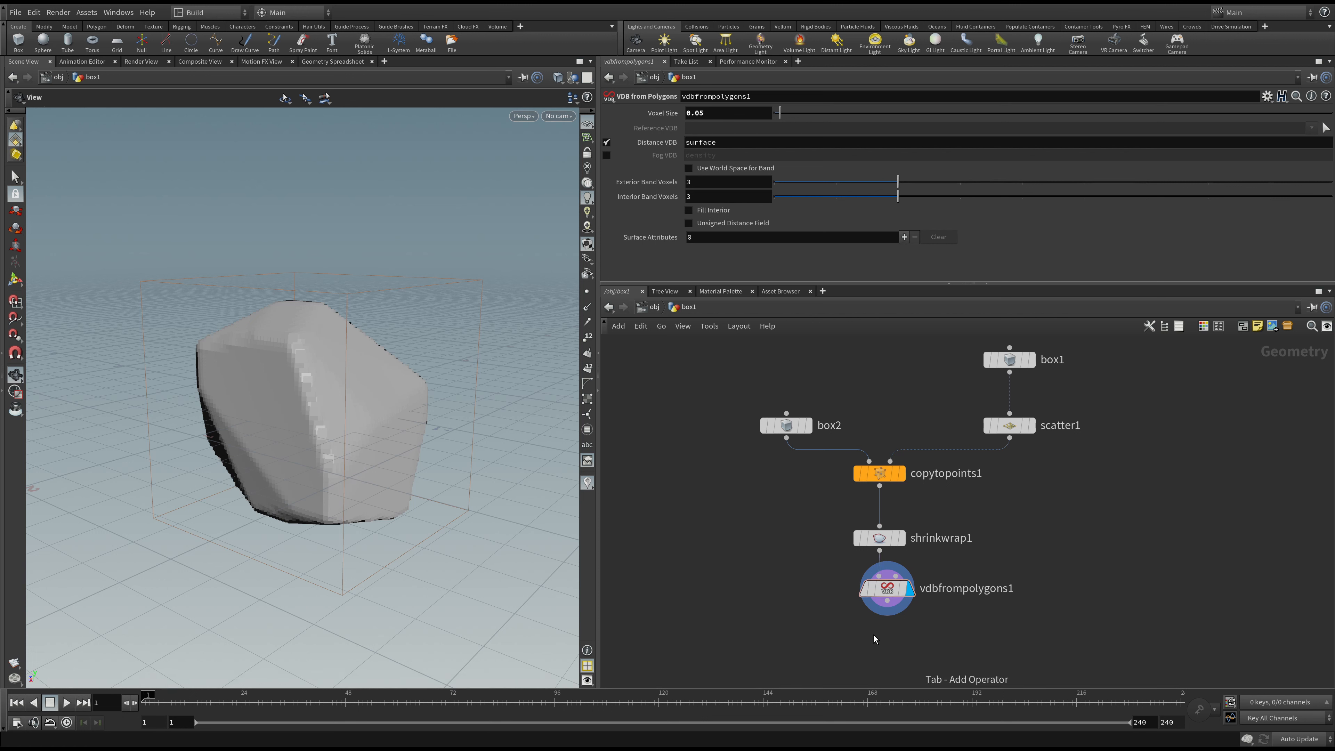
{"action": "key", "text": "Return"}
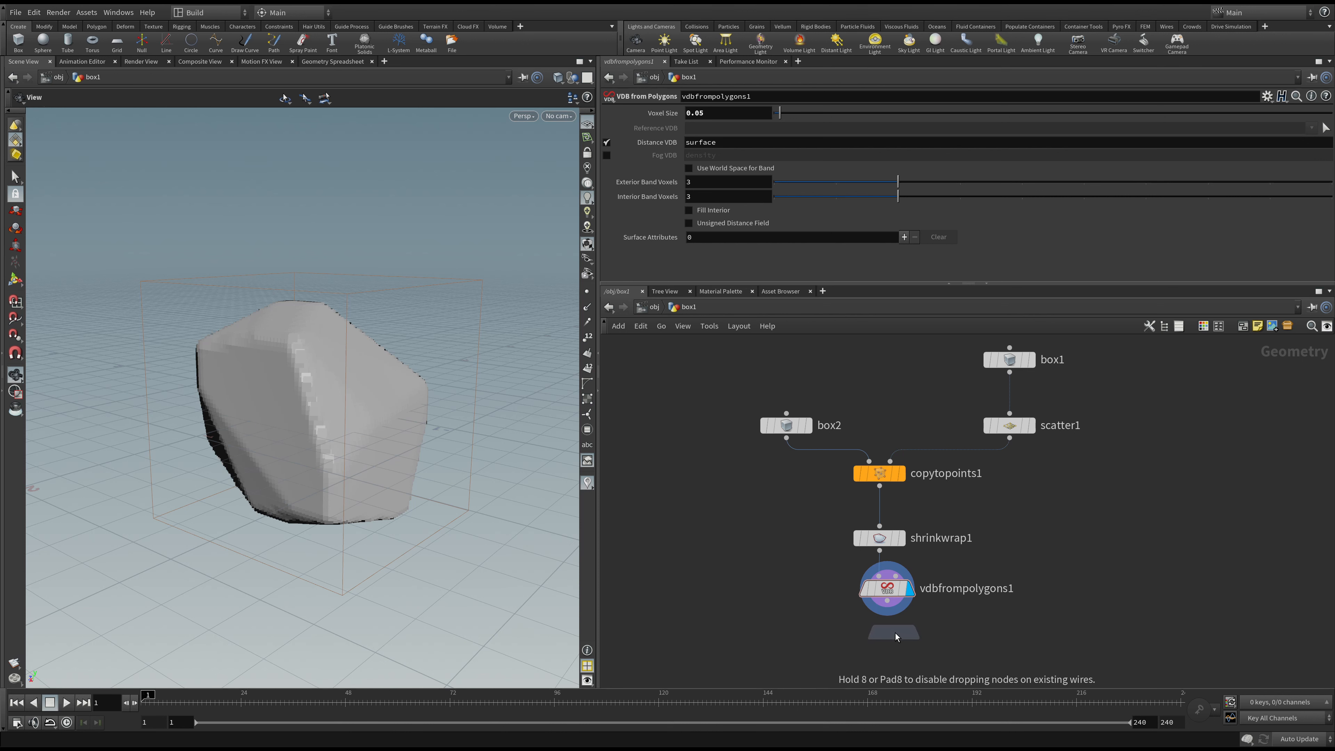
{"action": "left_click", "coordinate": [896, 634]}
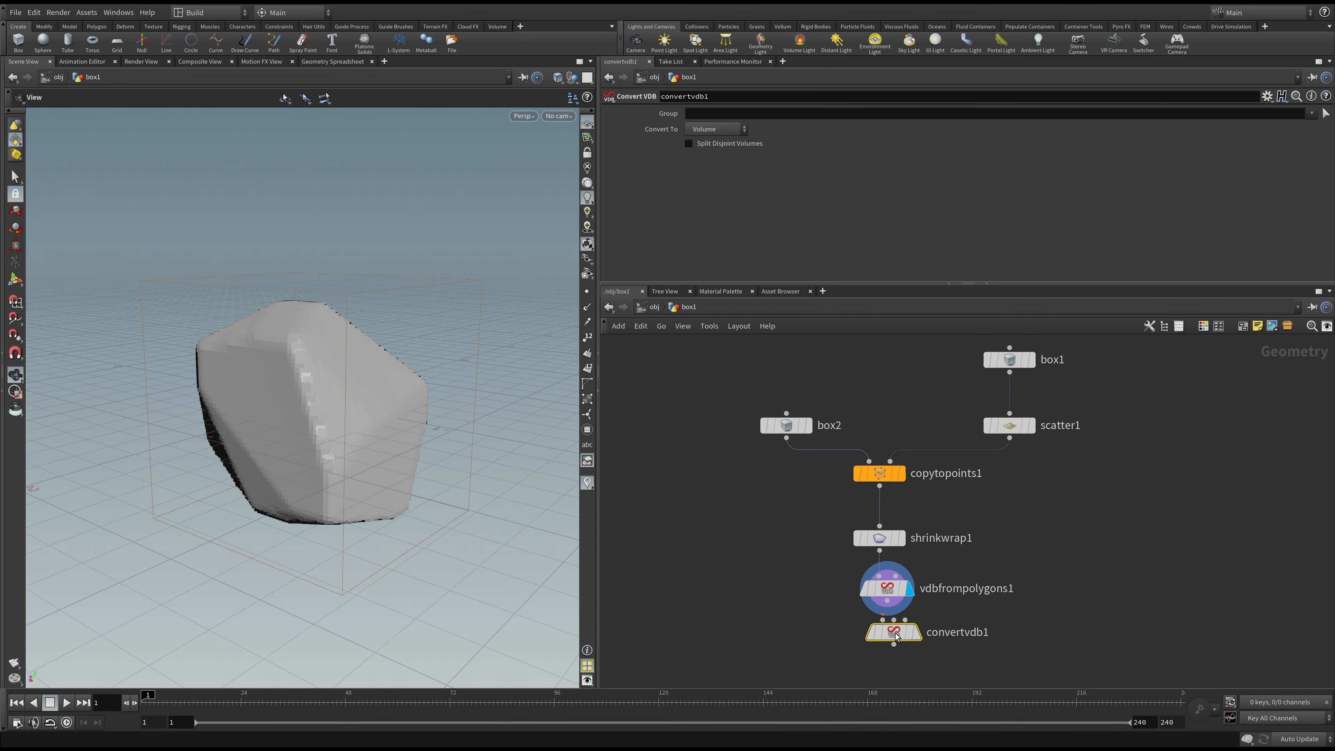
{"action": "left_click", "coordinate": [698, 133]}
{"action": "left_click", "coordinate": [688, 169]}
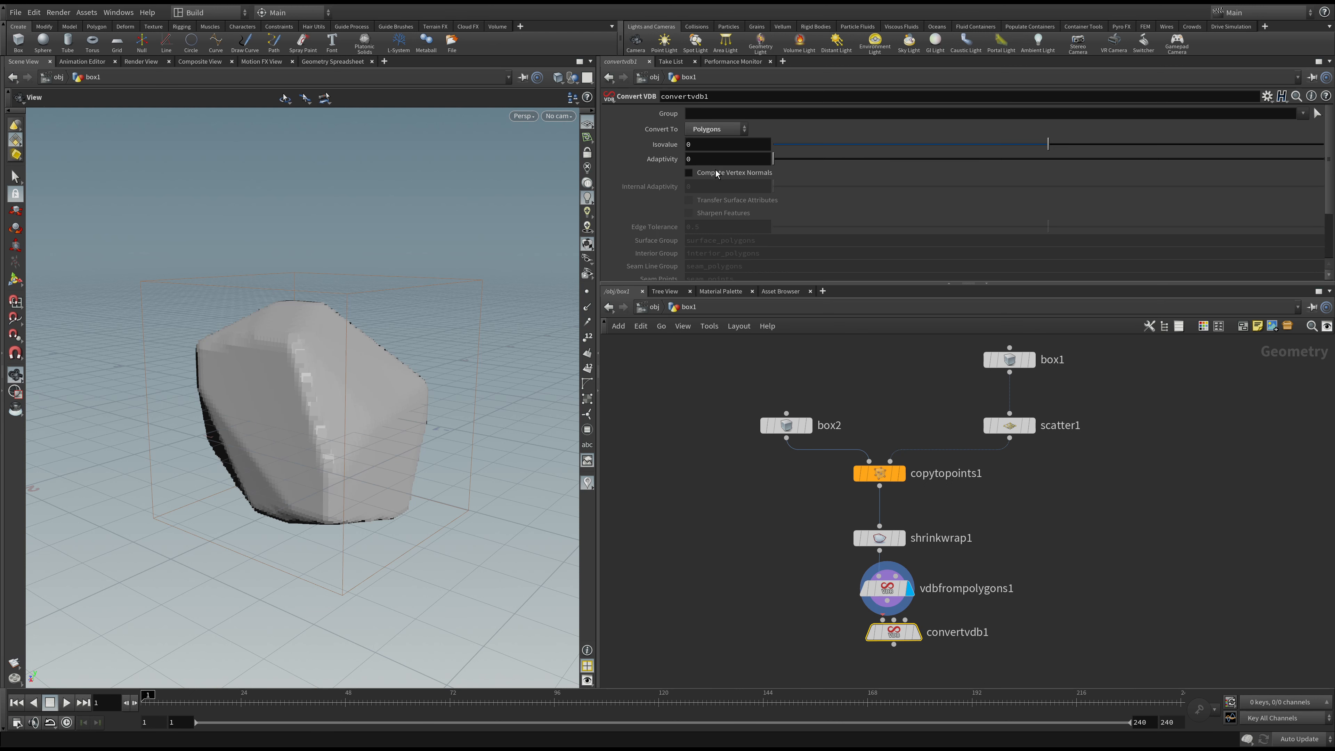
- Connect convertvdb1 to the output of vdbfrompolygons1 and display its result
{"action": "left_click_drag", "start_coordinate": [899, 634], "coordinate": [902, 633]}
{"action": "left_click", "coordinate": [920, 634]}
{"action": "left_click_drag", "start_coordinate": [450, 446], "coordinate": [421, 443]}
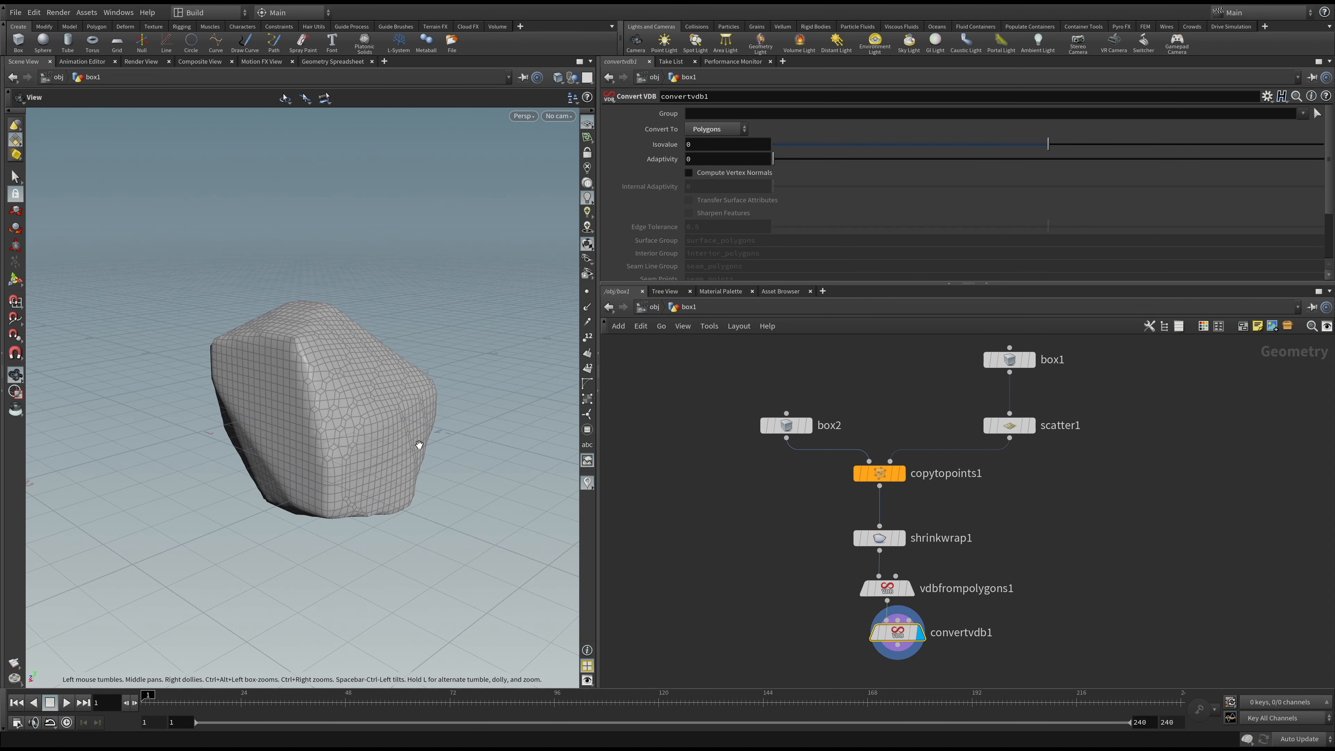
- Set the Isovalue of convertvdb1 to 0.071 and its Adaptivity to 0, and inspect the mesh
{"action": "mouse_move", "coordinate": [1054, 147]}
{"action": "left_mouse_down"}
{"action": "mouse_move", "coordinate": [1079, 146]}
{"action": "mouse_move", "coordinate": [998, 152]}
{"action": "mouse_move", "coordinate": [1051, 154]}
{"action": "left_mouse_up"}
{"action": "mouse_move", "coordinate": [777, 160]}
{"action": "left_mouse_down"}
{"action": "mouse_move", "coordinate": [871, 166]}
{"action": "mouse_move", "coordinate": [778, 163]}
{"action": "left_mouse_up"}
{"action": "mouse_move", "coordinate": [1050, 147]}
{"action": "left_mouse_down"}
{"action": "mouse_move", "coordinate": [1028, 149]}
{"action": "mouse_move", "coordinate": [1106, 151]}
{"action": "mouse_move", "coordinate": [1035, 150]}
{"action": "mouse_move", "coordinate": [1069, 151]}
{"action": "left_mouse_up"}
{"action": "left_click_drag", "start_coordinate": [781, 163], "coordinate": [754, 174]}
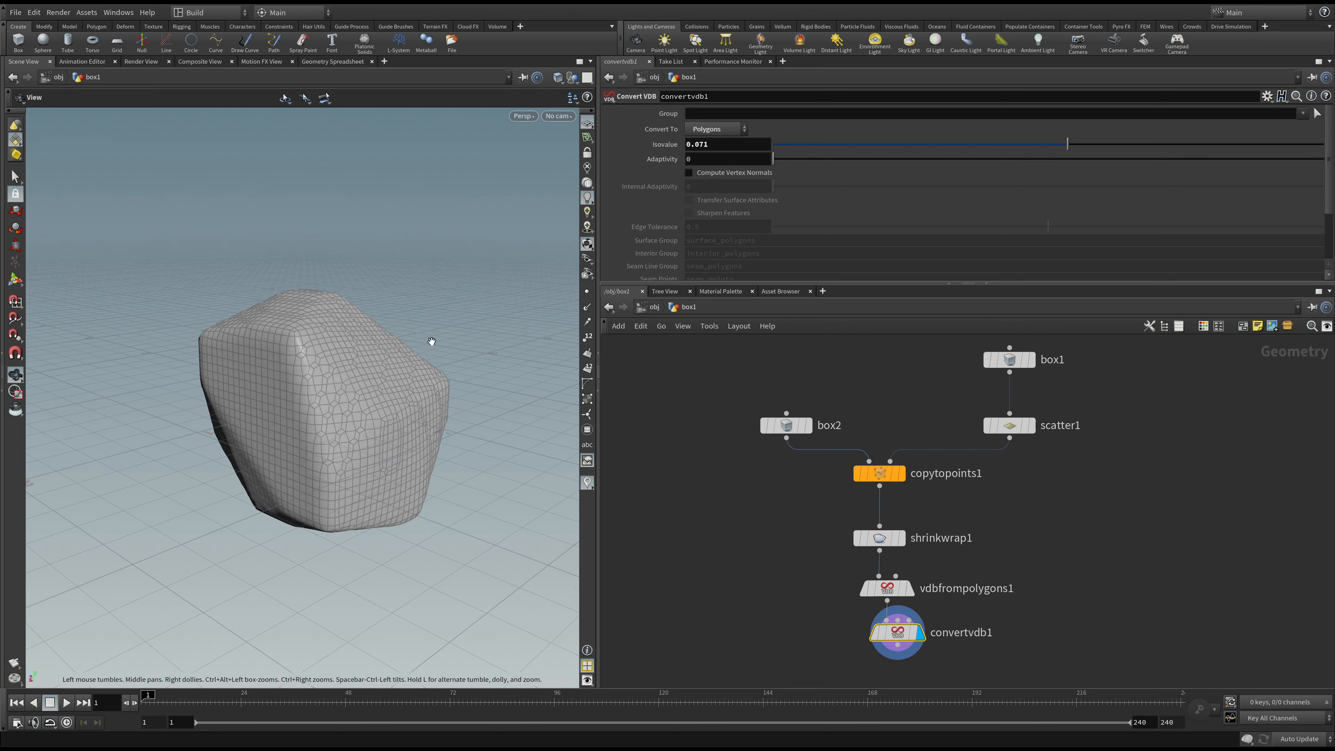
{"action": "left_click_drag", "start_coordinate": [432, 341], "coordinate": [412, 365]}
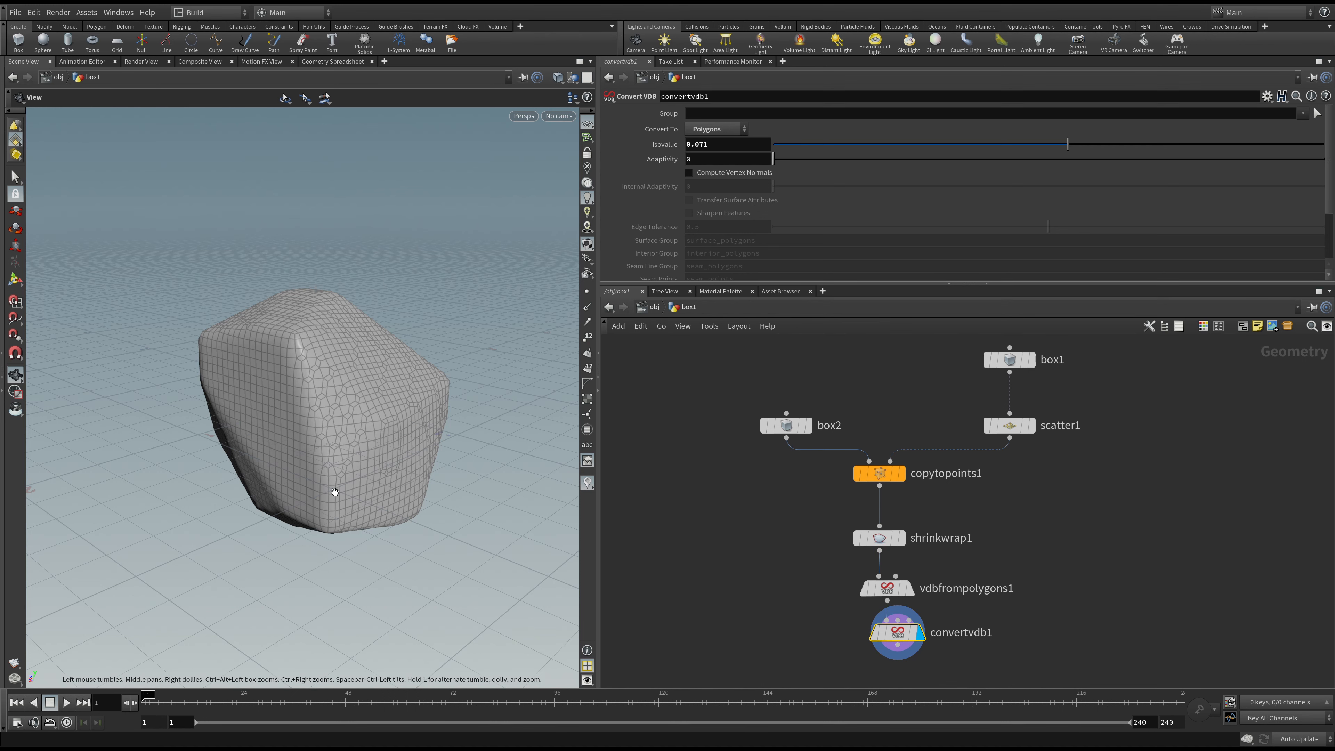
{"action": "mouse_move", "coordinate": [335, 493]}
{"action": "left_mouse_down"}
{"action": "mouse_move", "coordinate": [232, 502]}
{"action": "mouse_move", "coordinate": [331, 499]}
{"action": "left_mouse_up"}
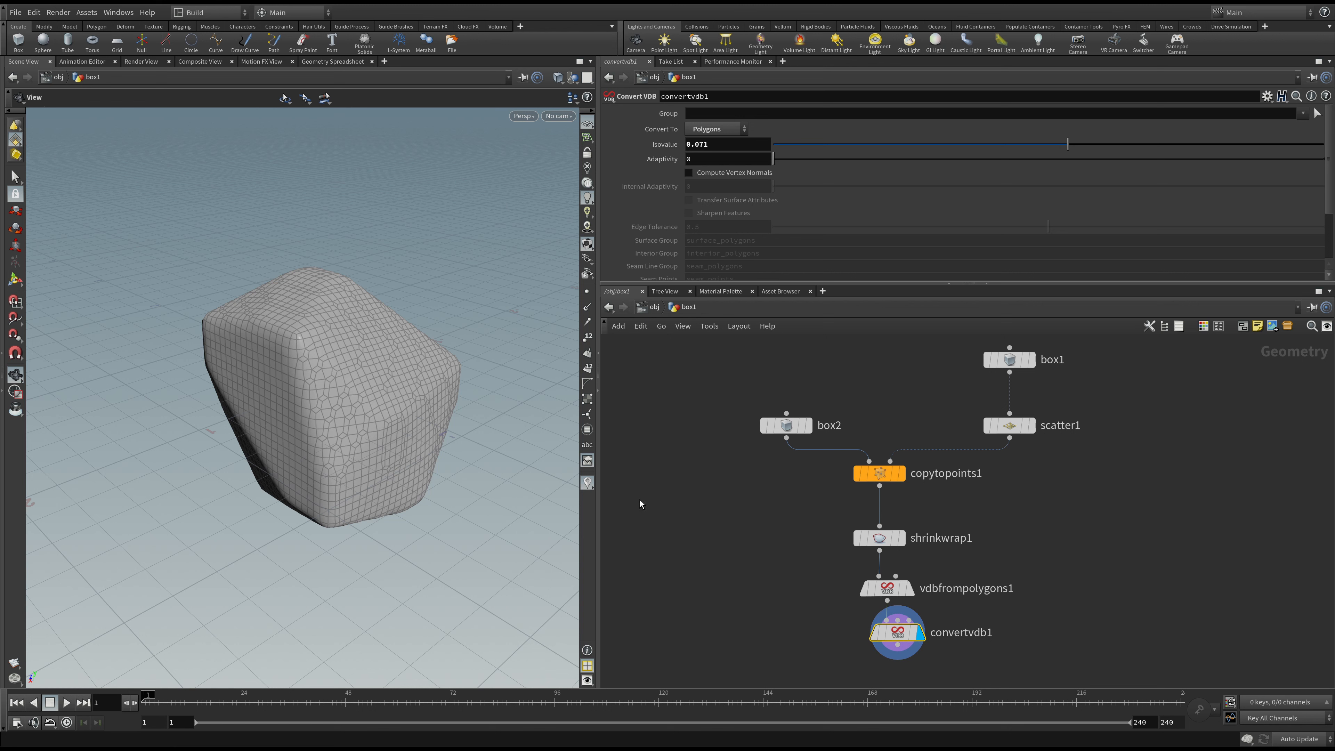
- Add a Subdivide node fed by convertvdb1 and display its result
{"action": "scroll", "coordinate": [717, 509], "scroll_direction": "down", "scroll_amount": 2}
{"action": "middle_click_drag", "start_coordinate": [730, 514], "coordinate": [767, 437]}
{"action": "scroll", "coordinate": [809, 515], "scroll_direction": "up", "scroll_amount": 2}
{"action": "middle_click_drag", "start_coordinate": [833, 545], "coordinate": [832, 488]}
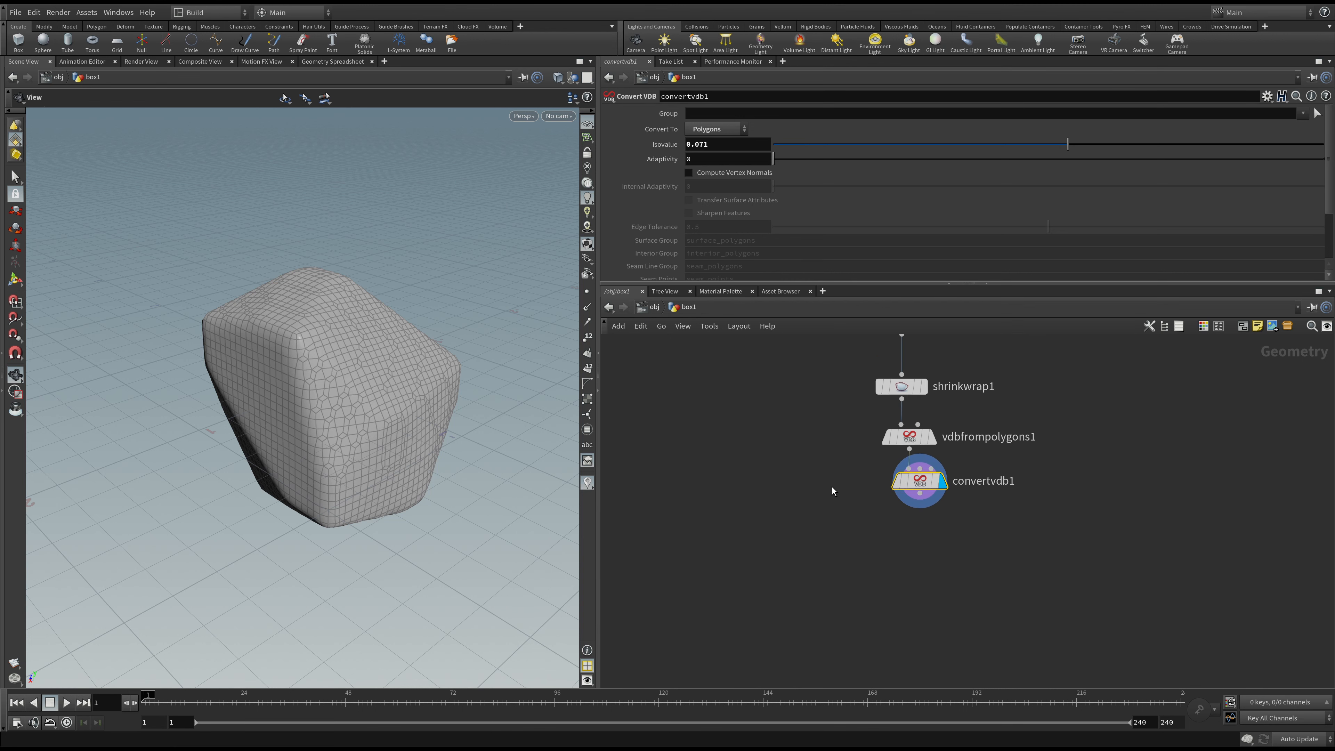
{"action": "scroll", "coordinate": [834, 486], "scroll_direction": "up", "scroll_amount": 2}
{"action": "left_click", "coordinate": [884, 559]}
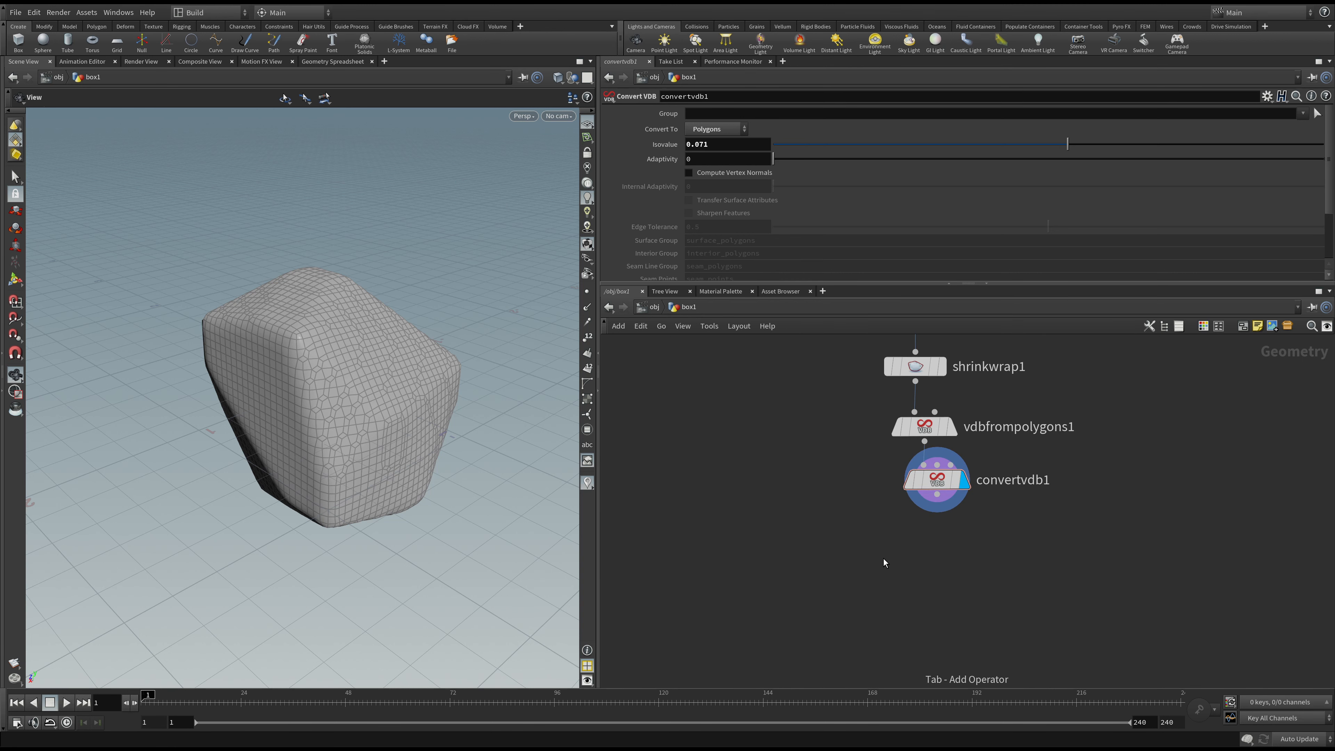
{"action": "key", "text": "Return"}
{"action": "left_click", "coordinate": [944, 544]}
{"action": "left_click_drag", "start_coordinate": [933, 527], "coordinate": [937, 495]}
{"action": "left_click", "coordinate": [973, 542]}
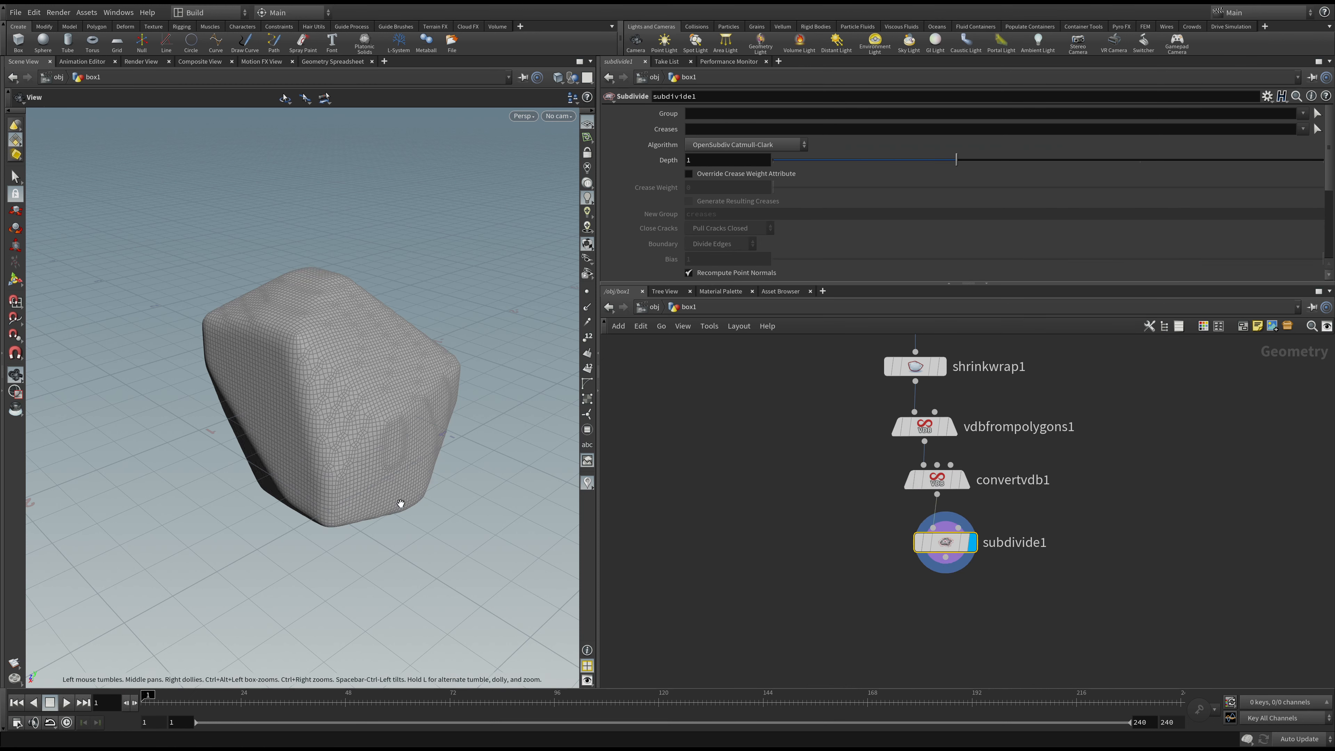
- Raise the Depth of subdivide1 first to 2 and then to 3, and inspect the smoothed rock up close
{"action": "left_click", "coordinate": [725, 160]}
{"action": "type", "text": "2"}
{"action": "key", "text": "Return"}
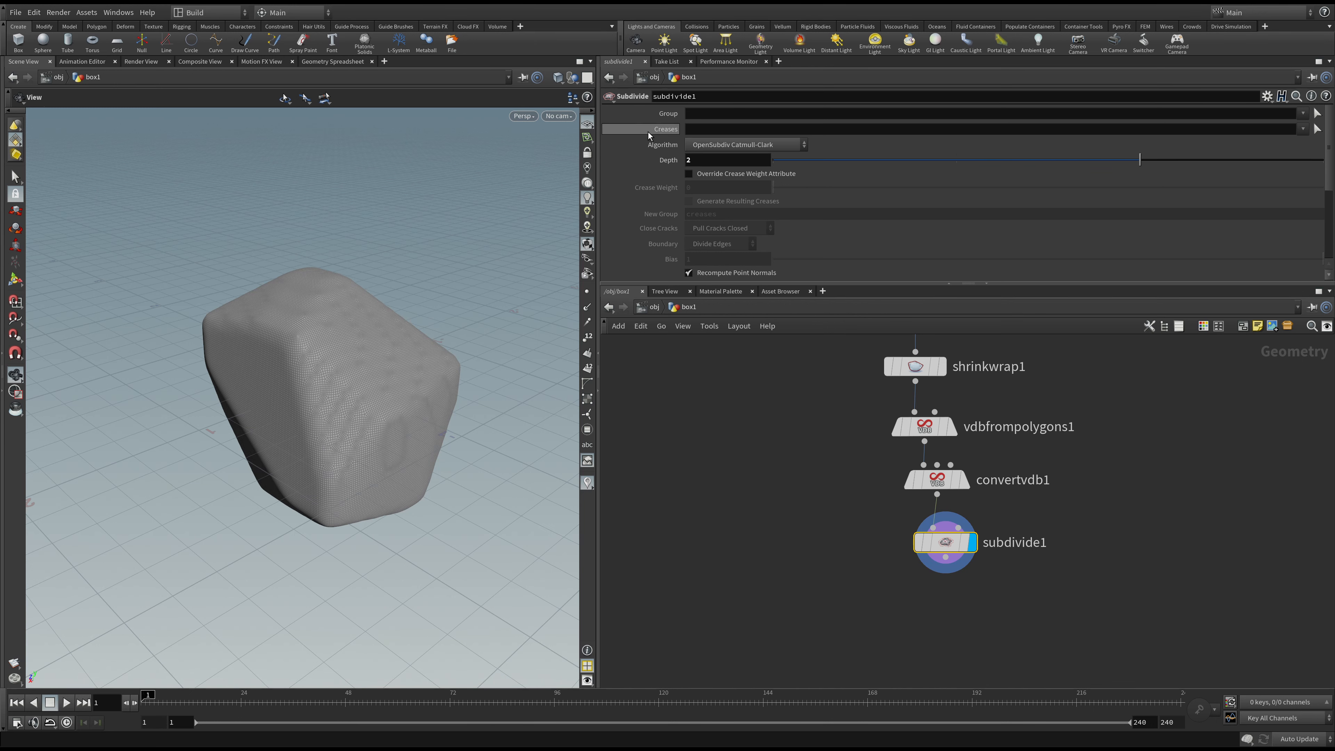
{"action": "left_click", "coordinate": [692, 161]}
{"action": "type", "text": "3"}
{"action": "key", "text": "Return"}
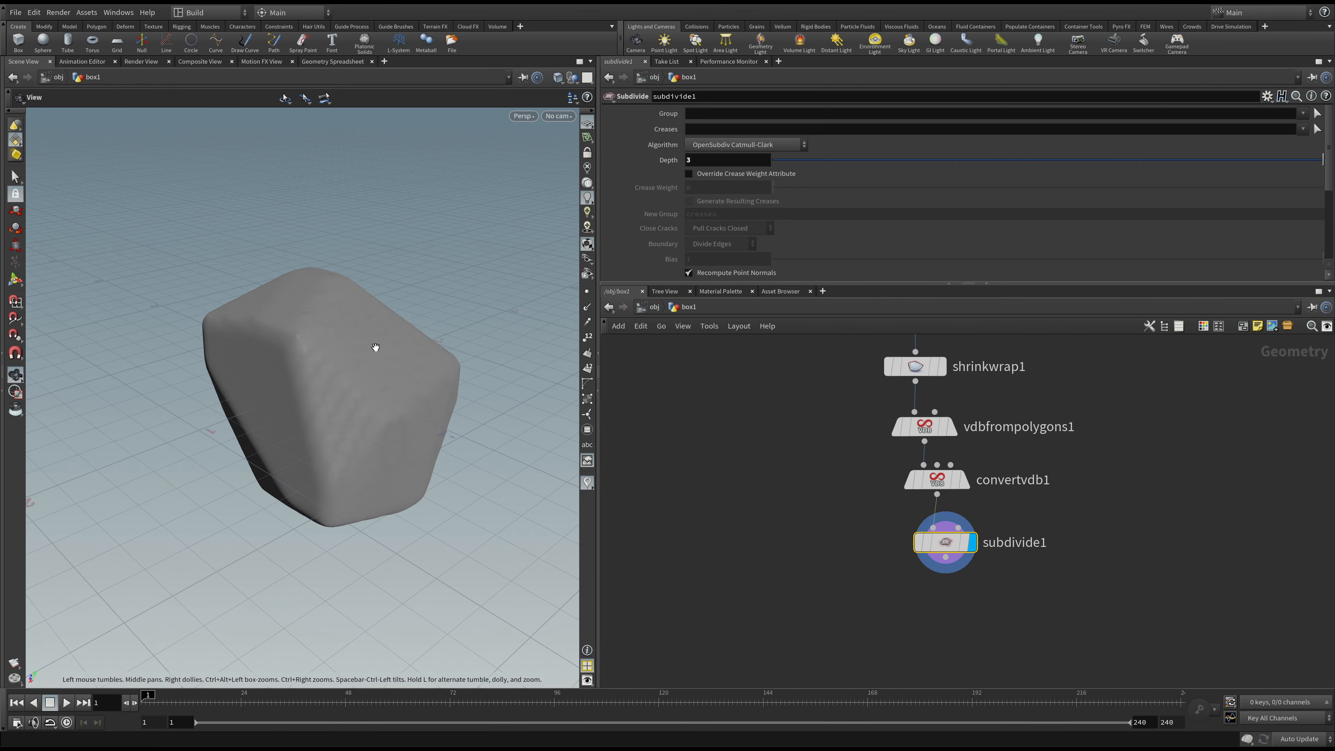
{"action": "right_click_drag", "start_coordinate": [350, 373], "coordinate": [311, 1]}
{"action": "mouse_move", "coordinate": [381, 477]}
{"action": "right_mouse_down"}
{"action": "mouse_move", "coordinate": [356, 295]}
{"action": "mouse_move", "coordinate": [411, 587]}
{"action": "mouse_move", "coordinate": [379, 537]}
{"action": "mouse_move", "coordinate": [367, 477]}
{"action": "mouse_move", "coordinate": [368, 488]}
{"action": "right_mouse_up"}
{"action": "left_click", "coordinate": [688, 160]}
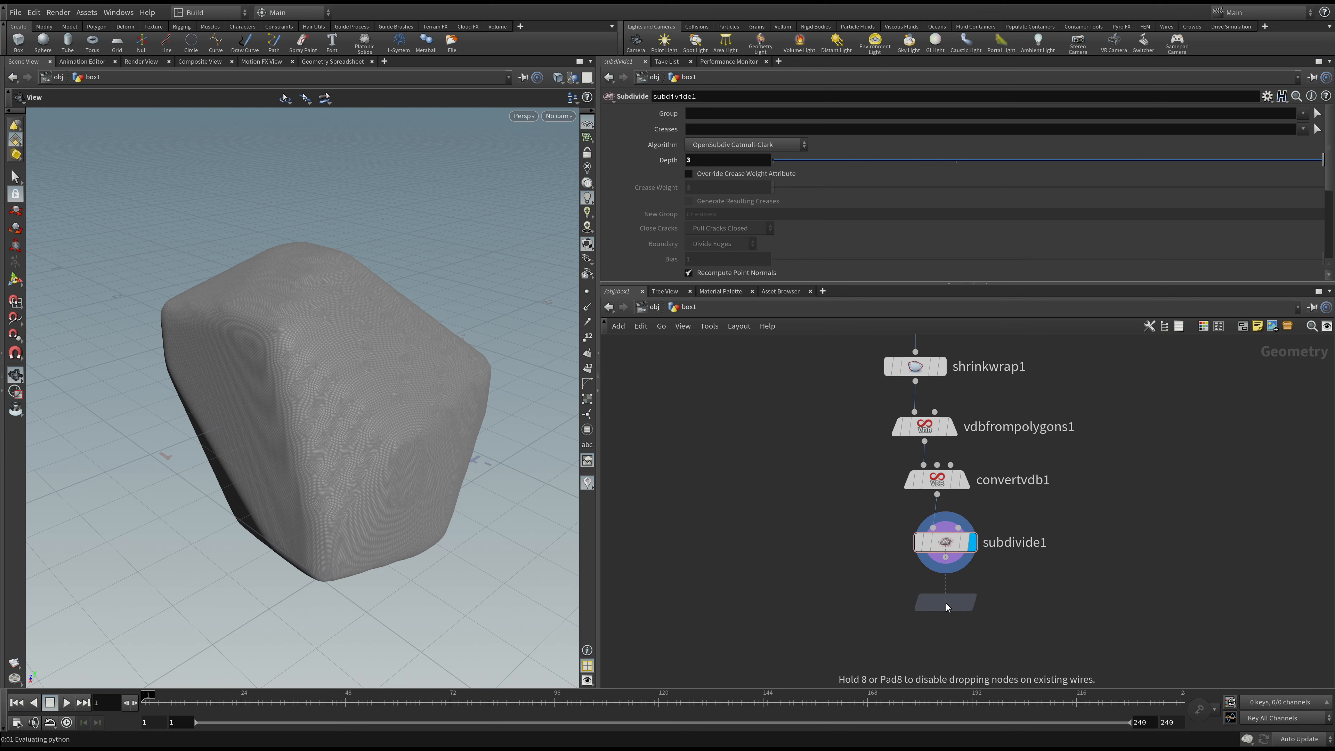
- Add an Attribute VOP node below subdivide1 and connect it to that node's output
{"action": "left_click", "coordinate": [946, 608]}
{"action": "left_click_drag", "start_coordinate": [927, 593], "coordinate": [946, 557]}
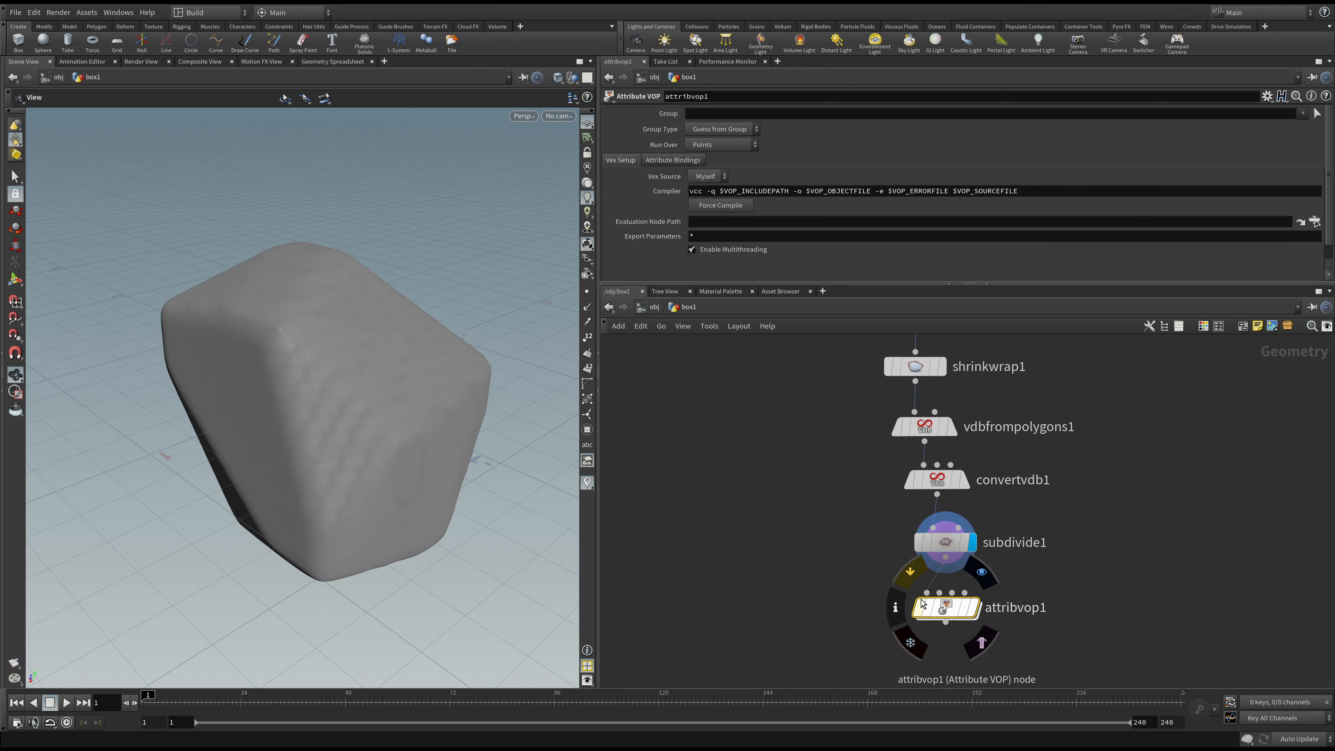
{"action": "left_click_drag", "start_coordinate": [947, 611], "coordinate": [965, 609]}
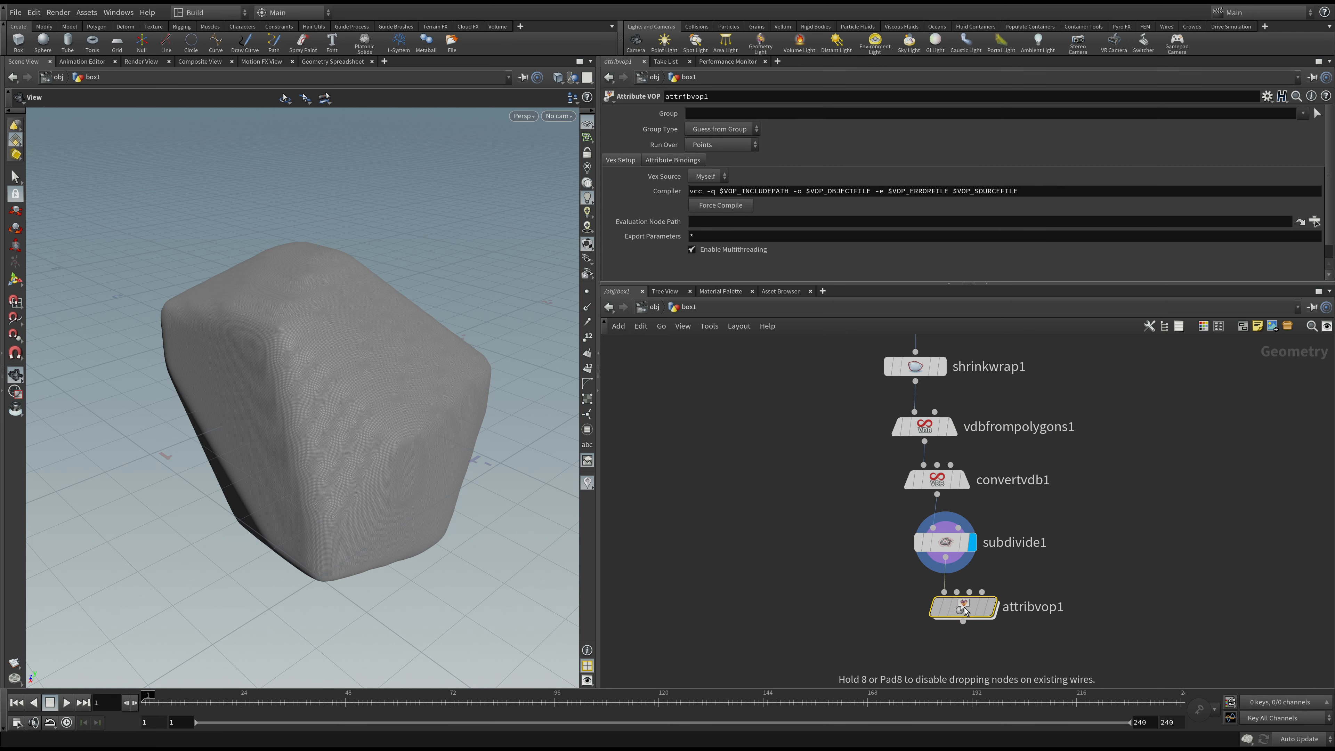
- Open the network inside attribvop1 and move the output node further away from the global parameters node
{"action": "mouse_move", "coordinate": [946, 618]}
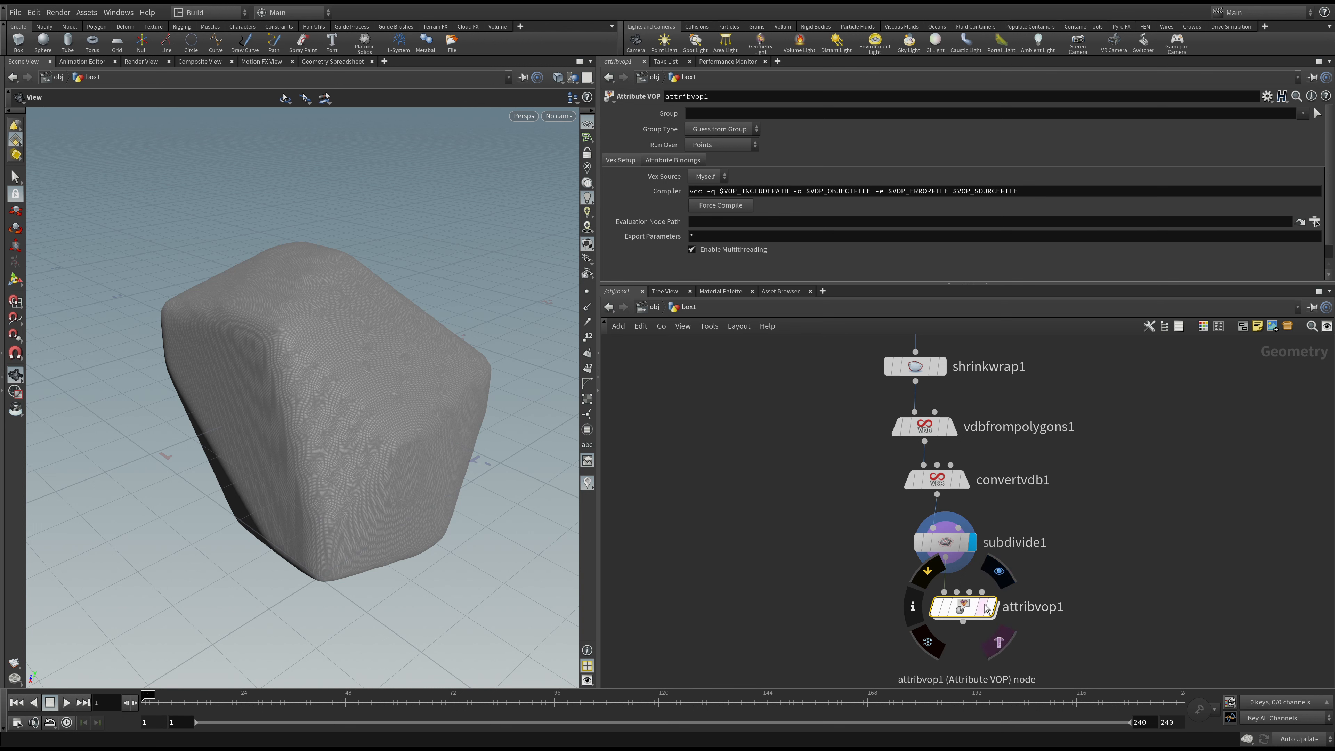
{"action": "double_click", "coordinate": [965, 609]}
{"action": "left_click_drag", "start_coordinate": [1085, 423], "coordinate": [1160, 504]}
{"action": "scroll", "coordinate": [992, 491], "scroll_direction": "up", "scroll_amount": 3}
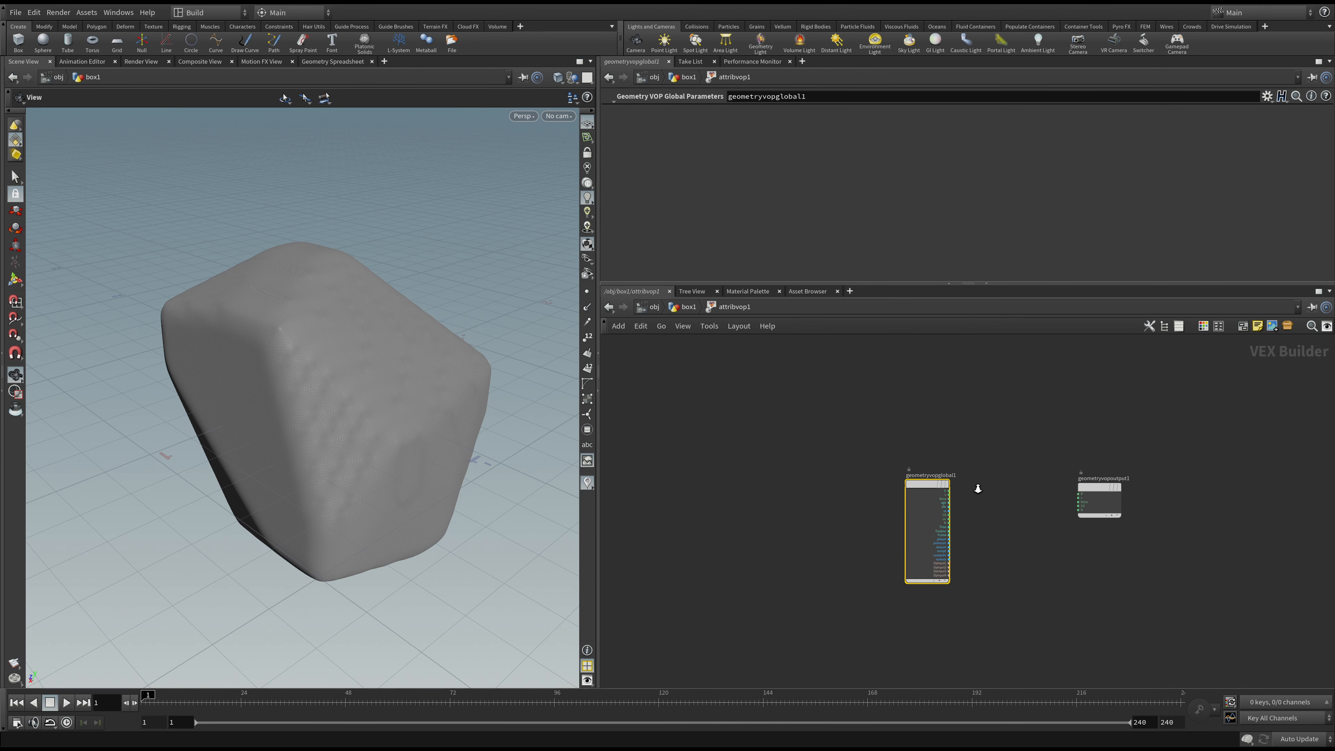
{"action": "middle_click_drag", "start_coordinate": [1010, 475], "coordinate": [953, 423]}
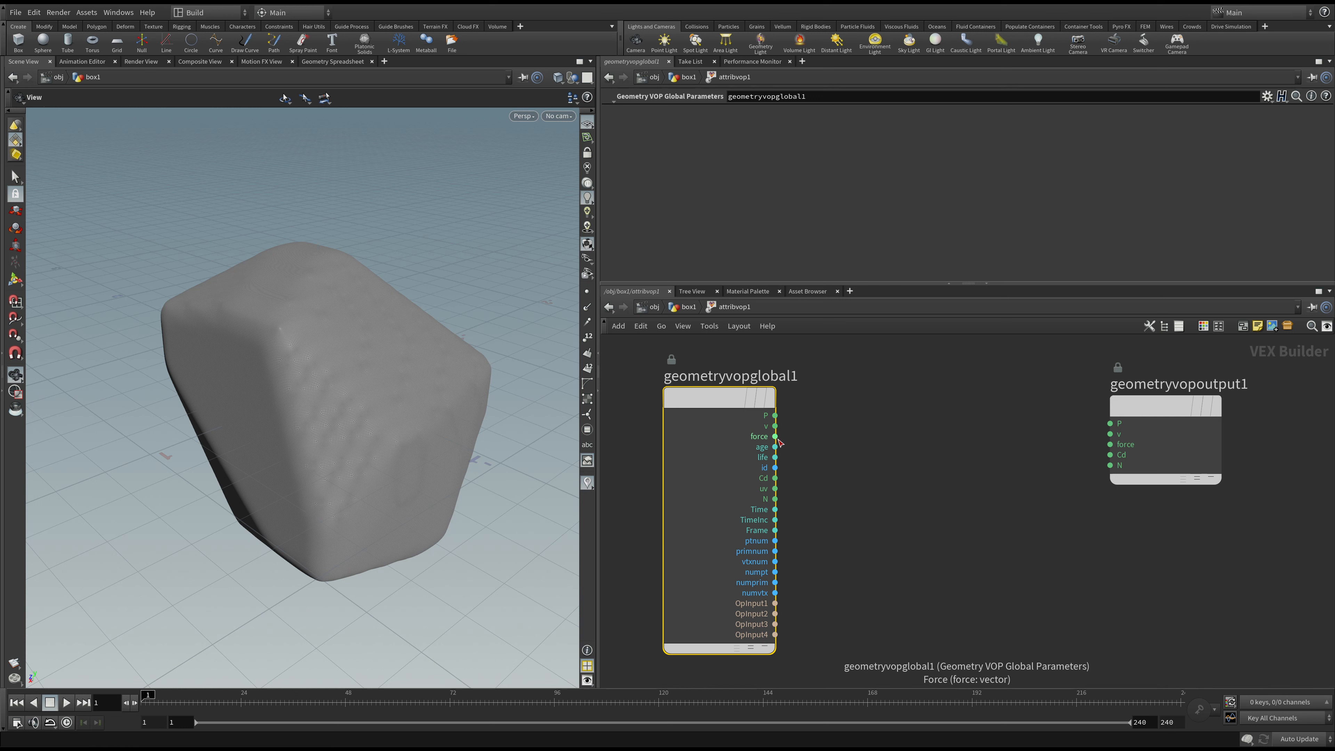
{"action": "left_click_drag", "start_coordinate": [1170, 451], "coordinate": [1205, 450]}
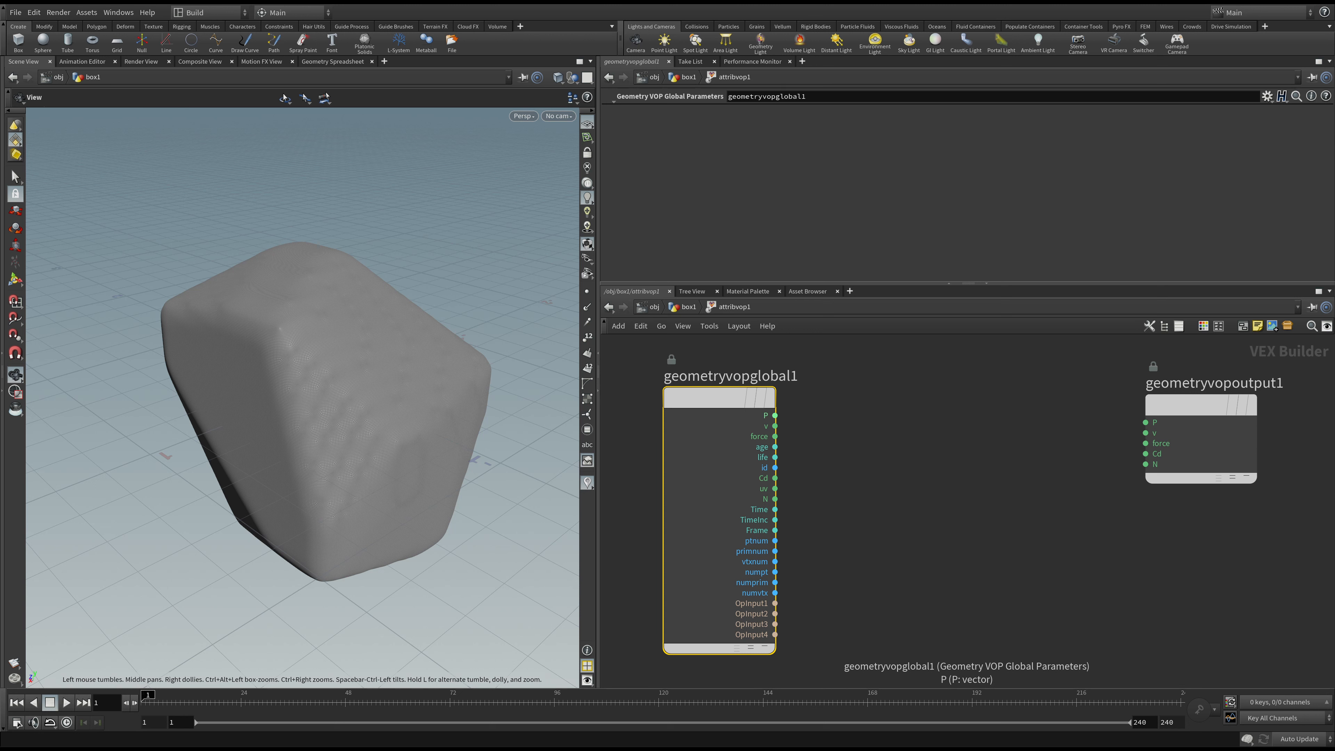
- Add a Displace Along Normal node between the global and output nodes and feed the global P into its P input
{"action": "left_click", "coordinate": [862, 413]}
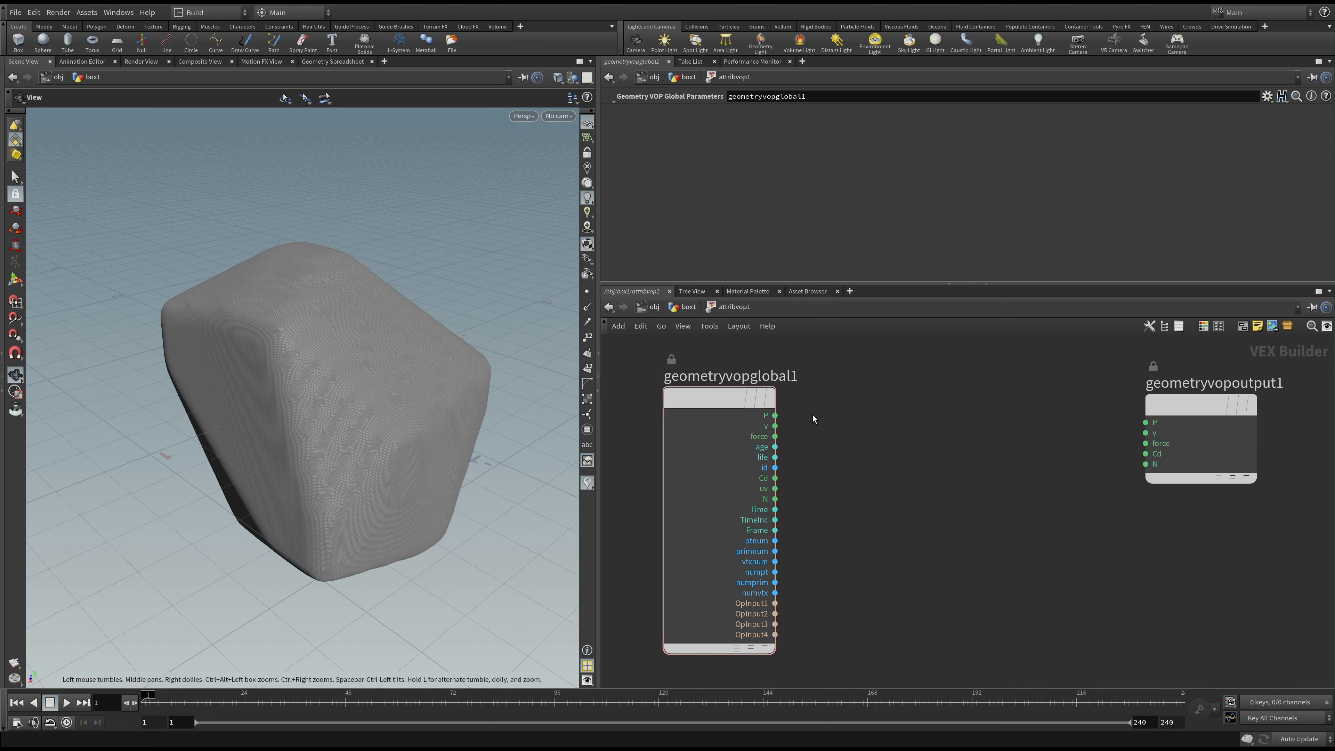
{"action": "left_click", "coordinate": [952, 411]}
{"action": "left_click_drag", "start_coordinate": [952, 411], "coordinate": [987, 410]}
{"action": "left_click_drag", "start_coordinate": [775, 416], "coordinate": [925, 422]}
{"action": "left_click_drag", "start_coordinate": [983, 409], "coordinate": [1031, 407]}
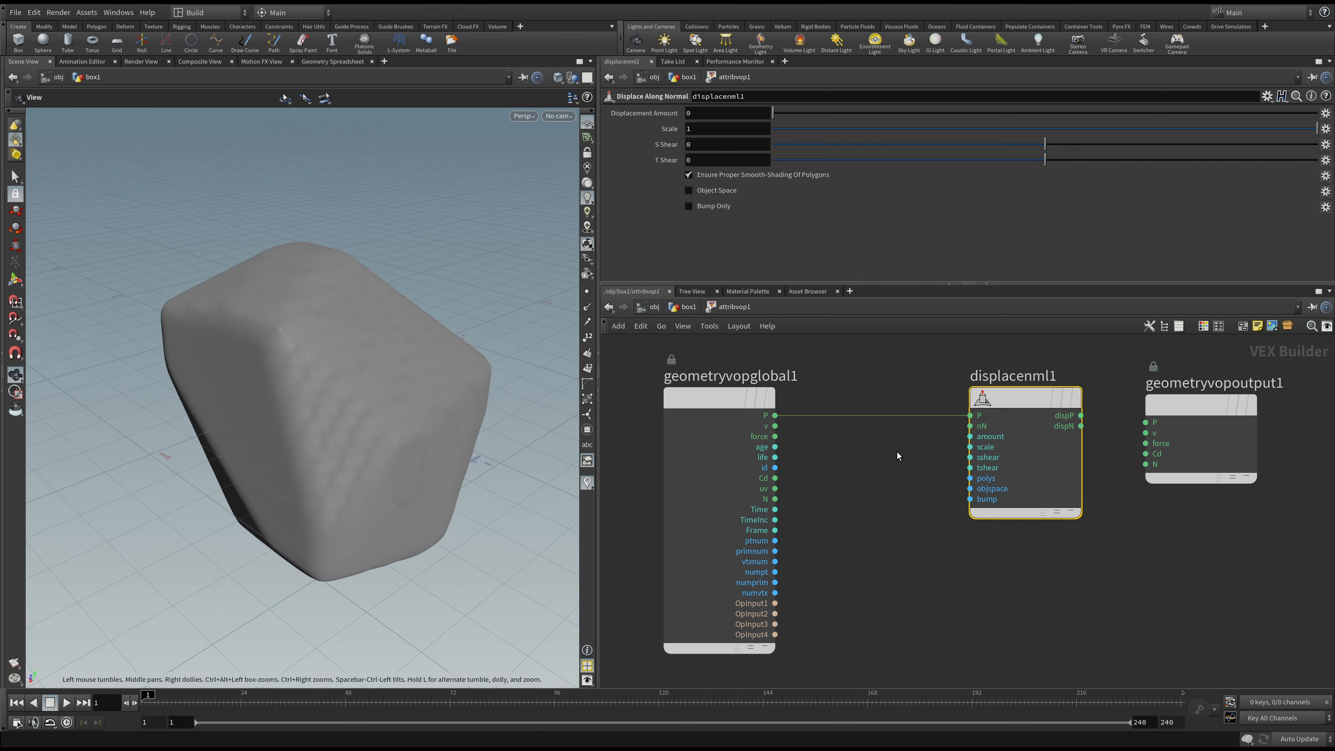
- Add a Turbulent Noise node taking P as pos and driving displacenml1's amount, and connect dispP to the output node's P
{"action": "left_click", "coordinate": [867, 461]}
{"action": "key", "text": "Return"}
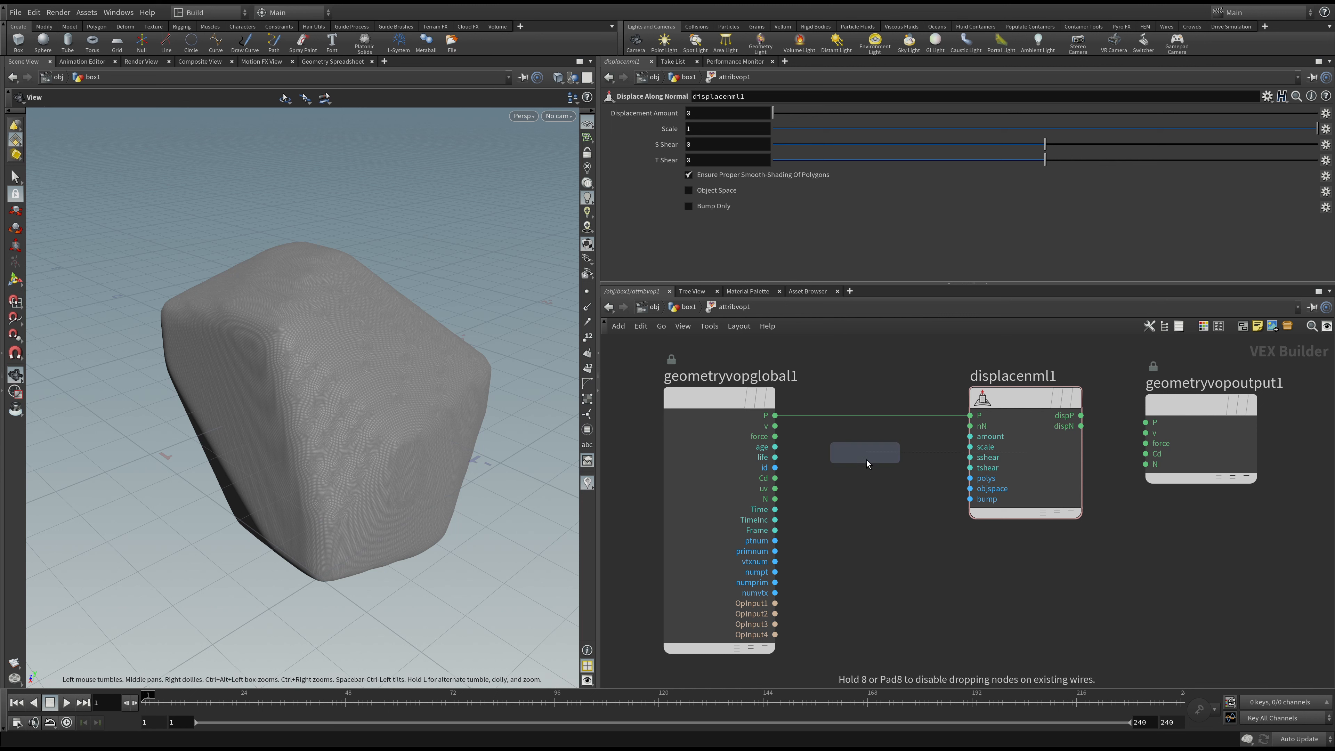
{"action": "left_click", "coordinate": [867, 460]}
{"action": "left_click_drag", "start_coordinate": [874, 453], "coordinate": [881, 445]}
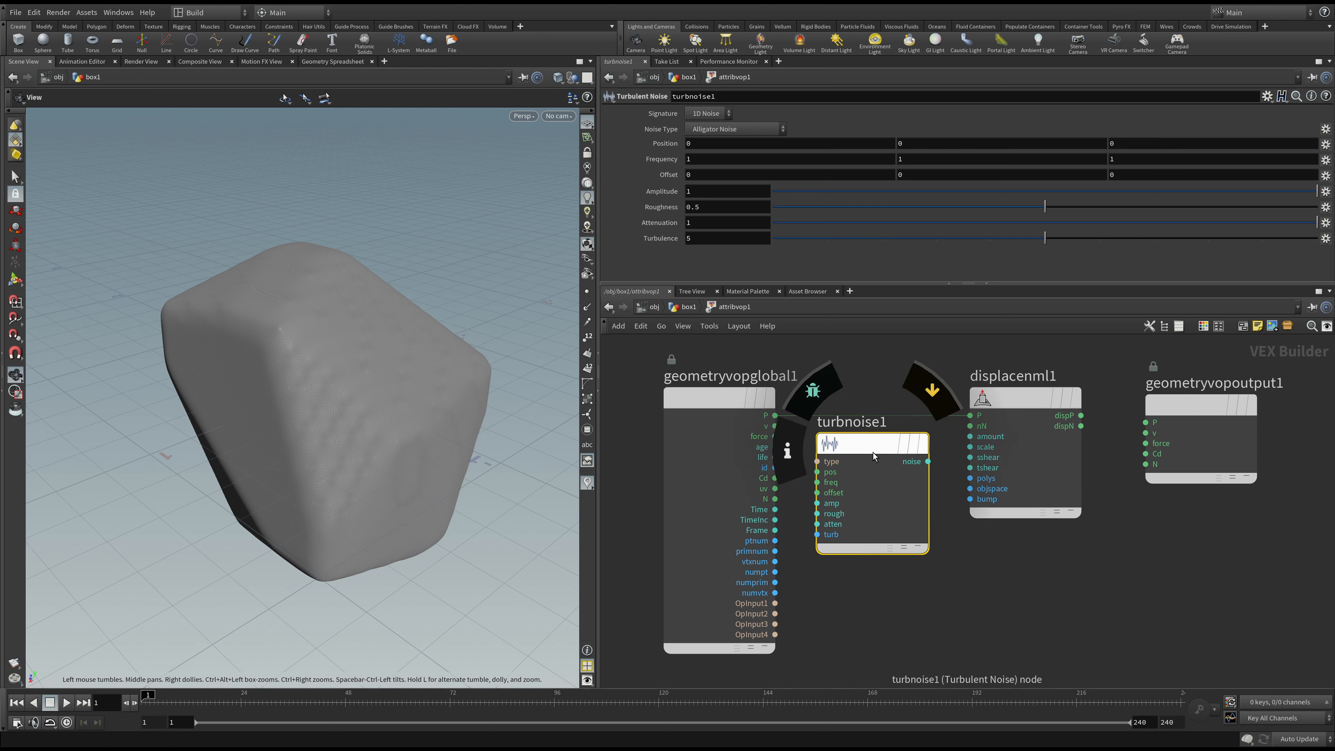
{"action": "left_click_drag", "start_coordinate": [824, 474], "coordinate": [775, 416]}
{"action": "left_click_drag", "start_coordinate": [865, 450], "coordinate": [970, 436]}
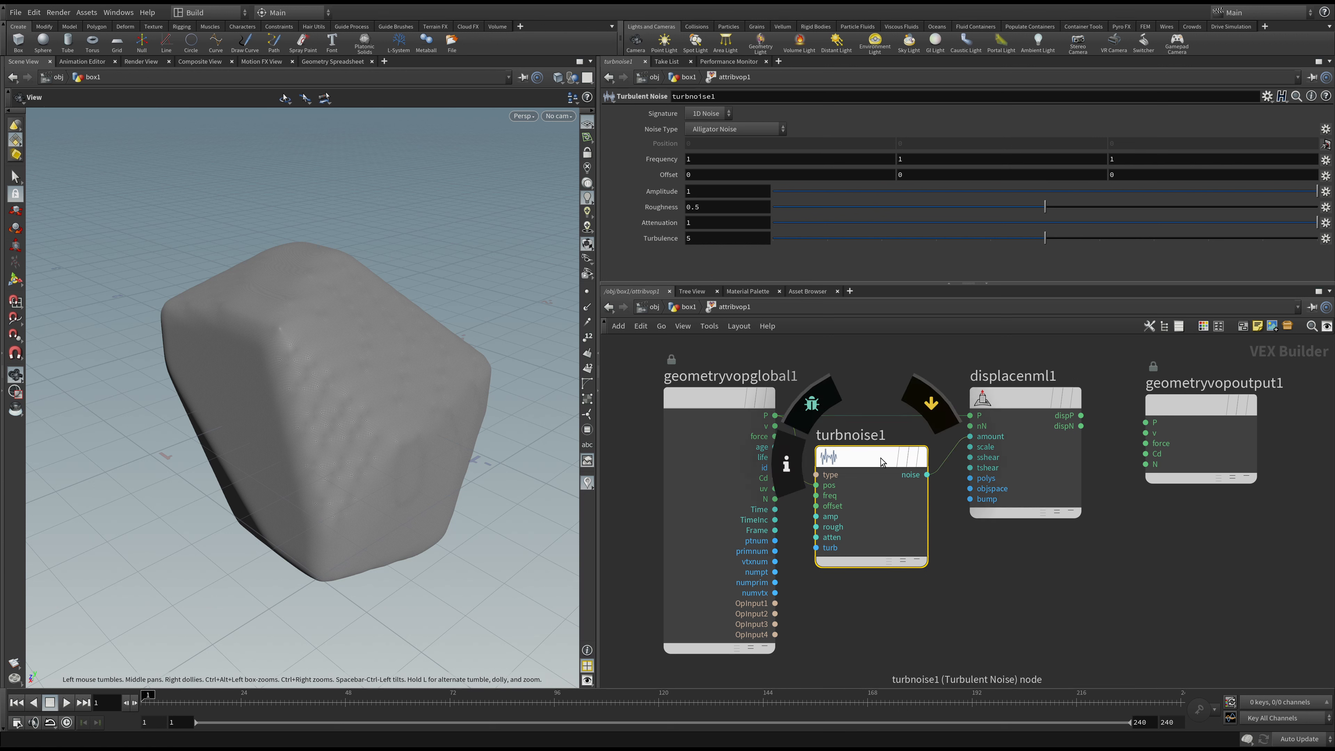
{"action": "left_click_drag", "start_coordinate": [882, 462], "coordinate": [887, 464]}
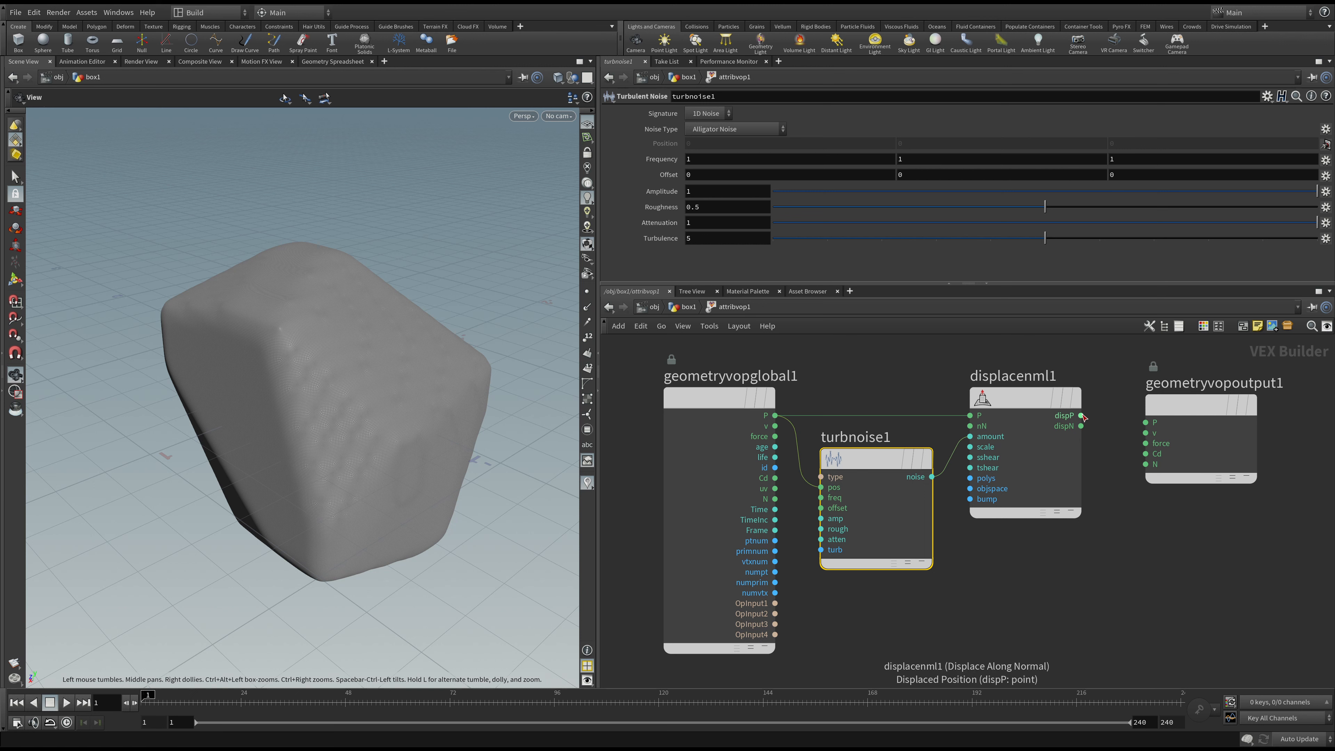
{"action": "left_click_drag", "start_coordinate": [1081, 416], "coordinate": [1188, 414]}
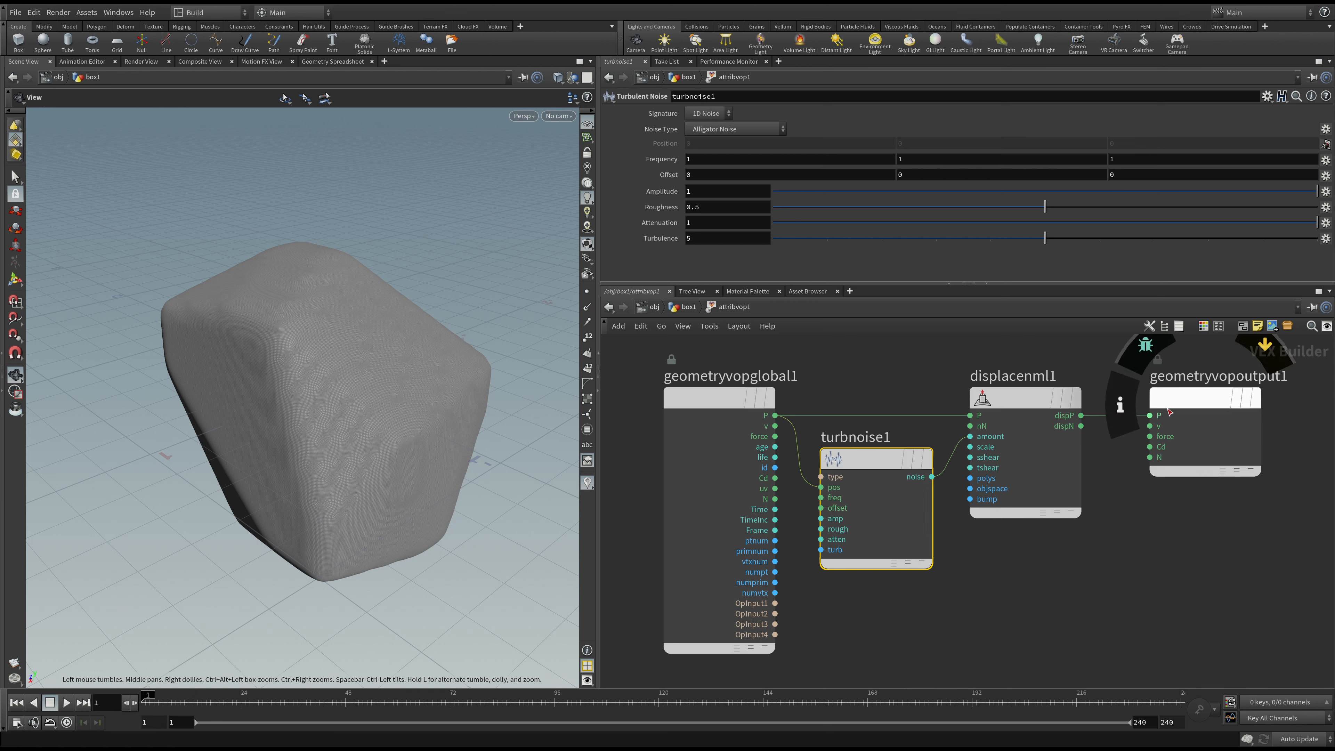
- Set the Scale of displacenml1 to 2
{"action": "left_click", "coordinate": [1028, 405]}
{"action": "left_click_drag", "start_coordinate": [1023, 400], "coordinate": [1029, 401]}
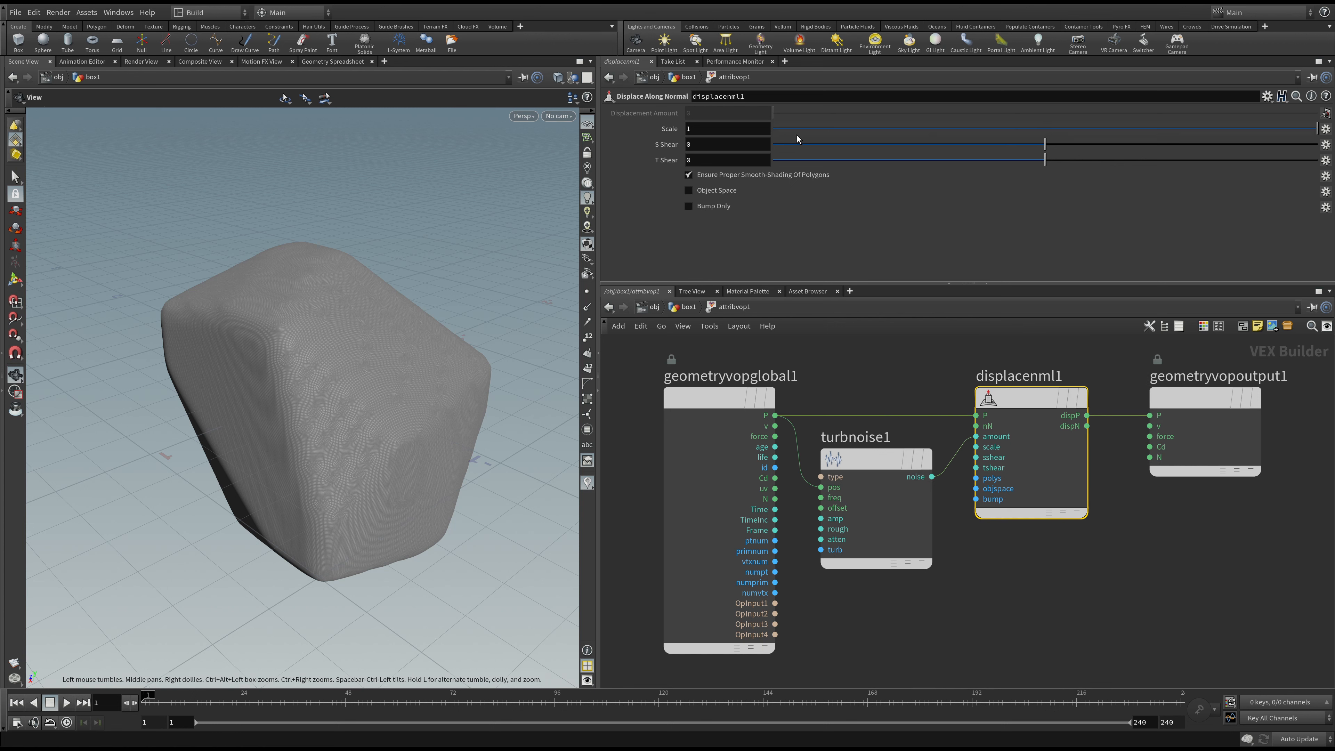
{"action": "left_click_drag", "start_coordinate": [717, 130], "coordinate": [682, 127]}
{"action": "type", "text": "2"}
{"action": "key", "text": "Return"}
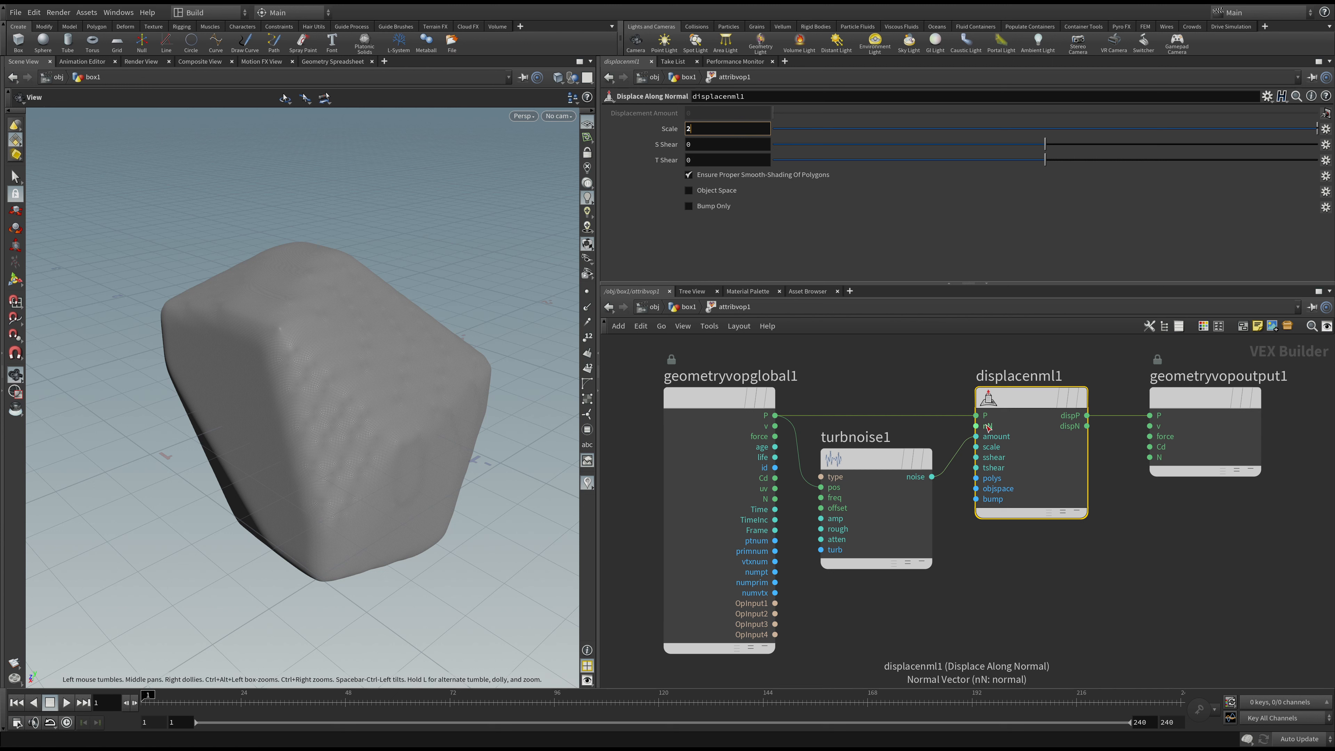
- Connect the global N output to the nN input of displacenml1 and set its Scale to 10
{"action": "left_click_drag", "start_coordinate": [776, 501], "coordinate": [977, 429]}
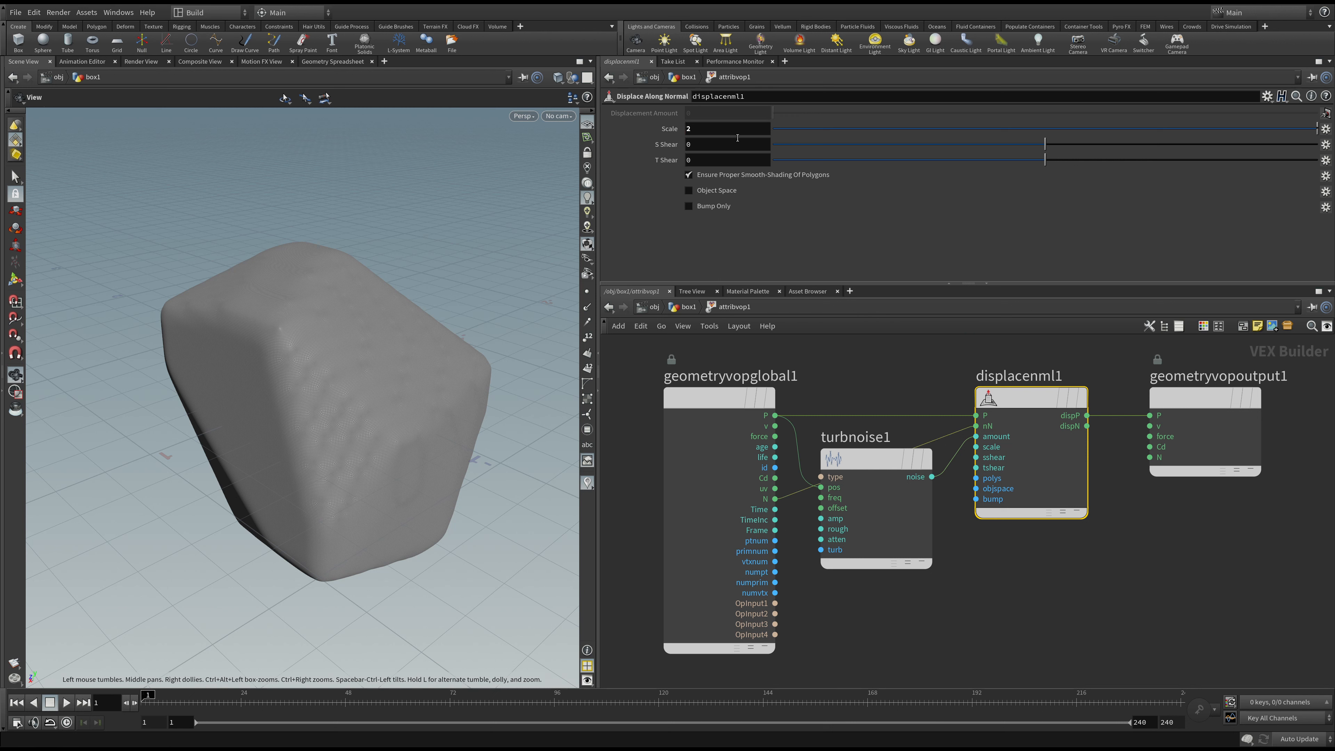
{"action": "left_click_drag", "start_coordinate": [705, 128], "coordinate": [657, 128]}
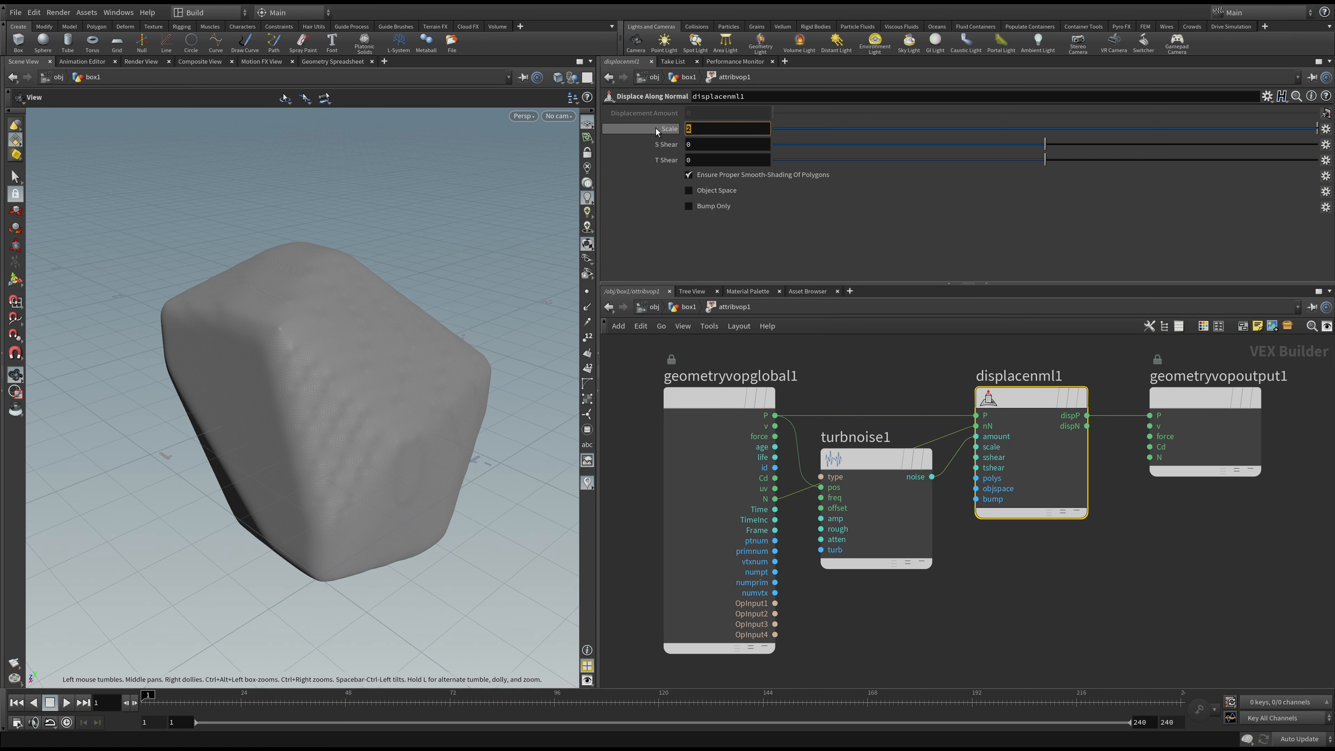
- Display the result of attribvop1 in the geometry network and reopen its inner network
{"action": "key", "text": "u"}
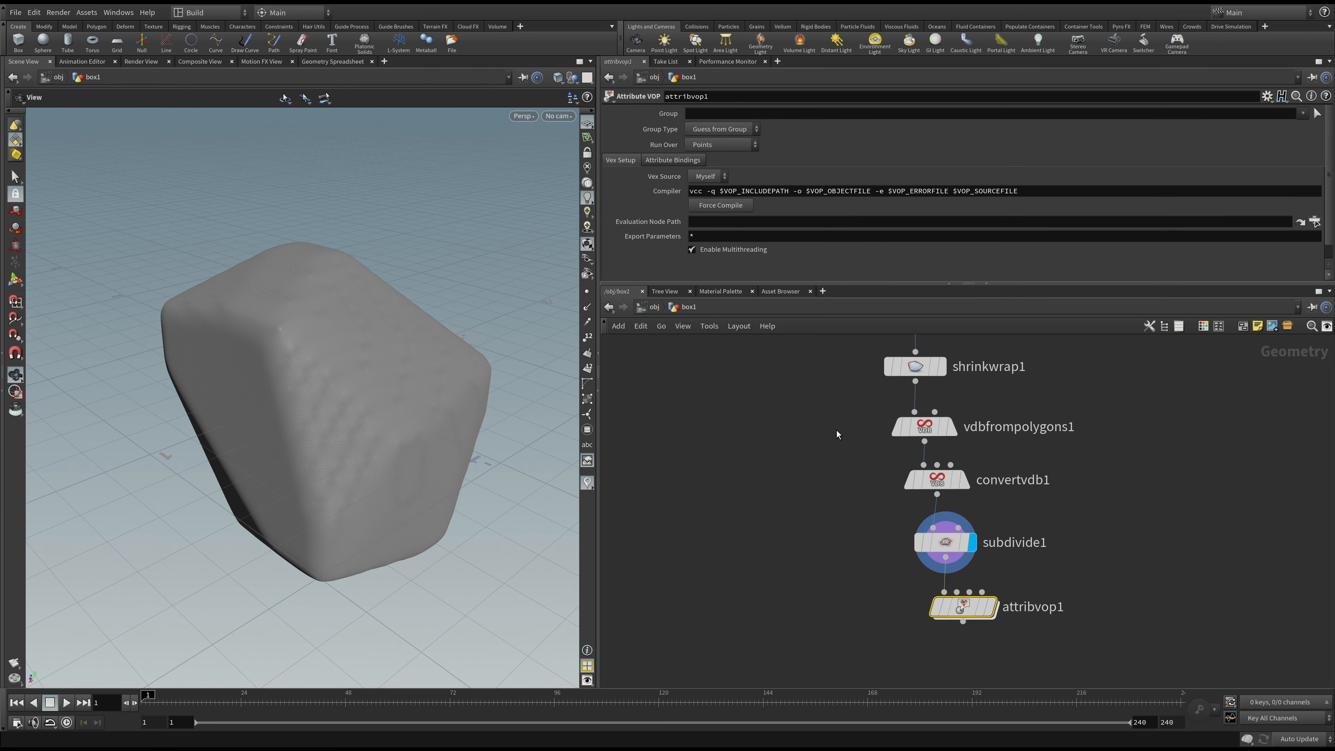
{"action": "left_click", "coordinate": [990, 609]}
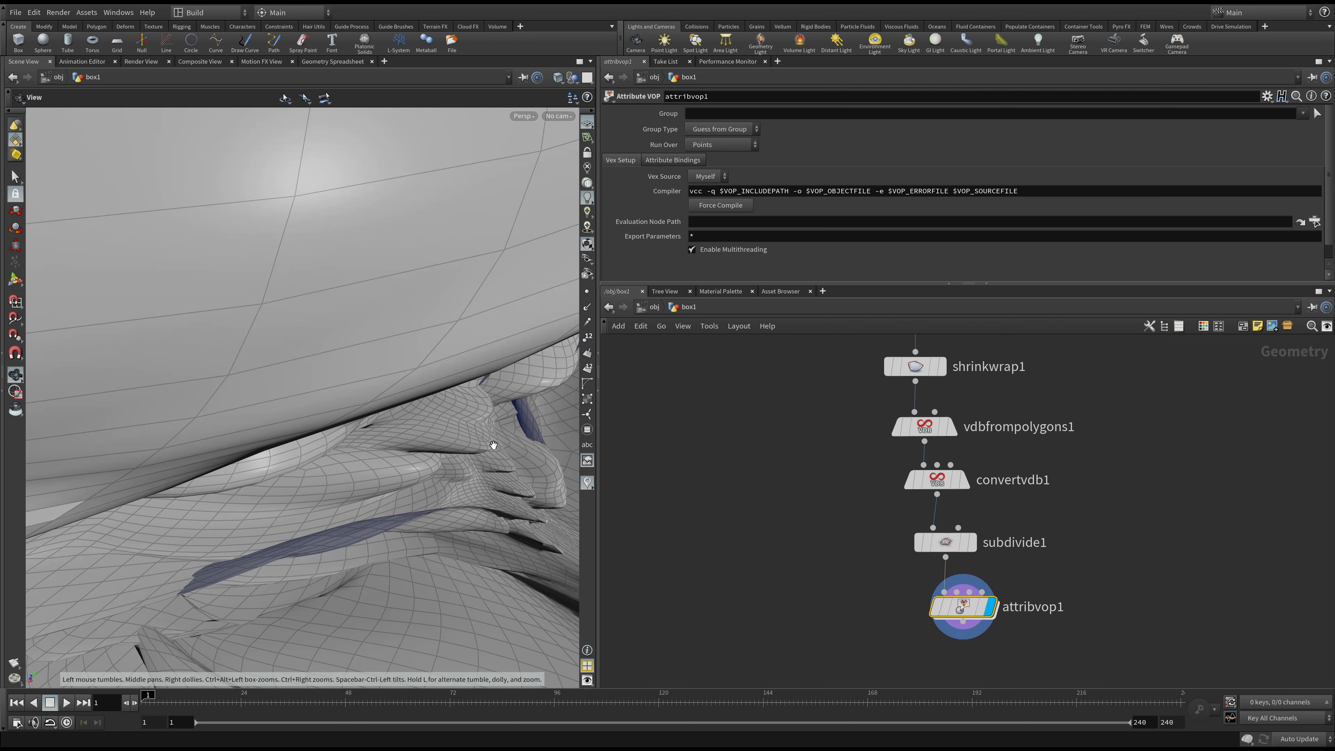
{"action": "double_click", "coordinate": [964, 608]}
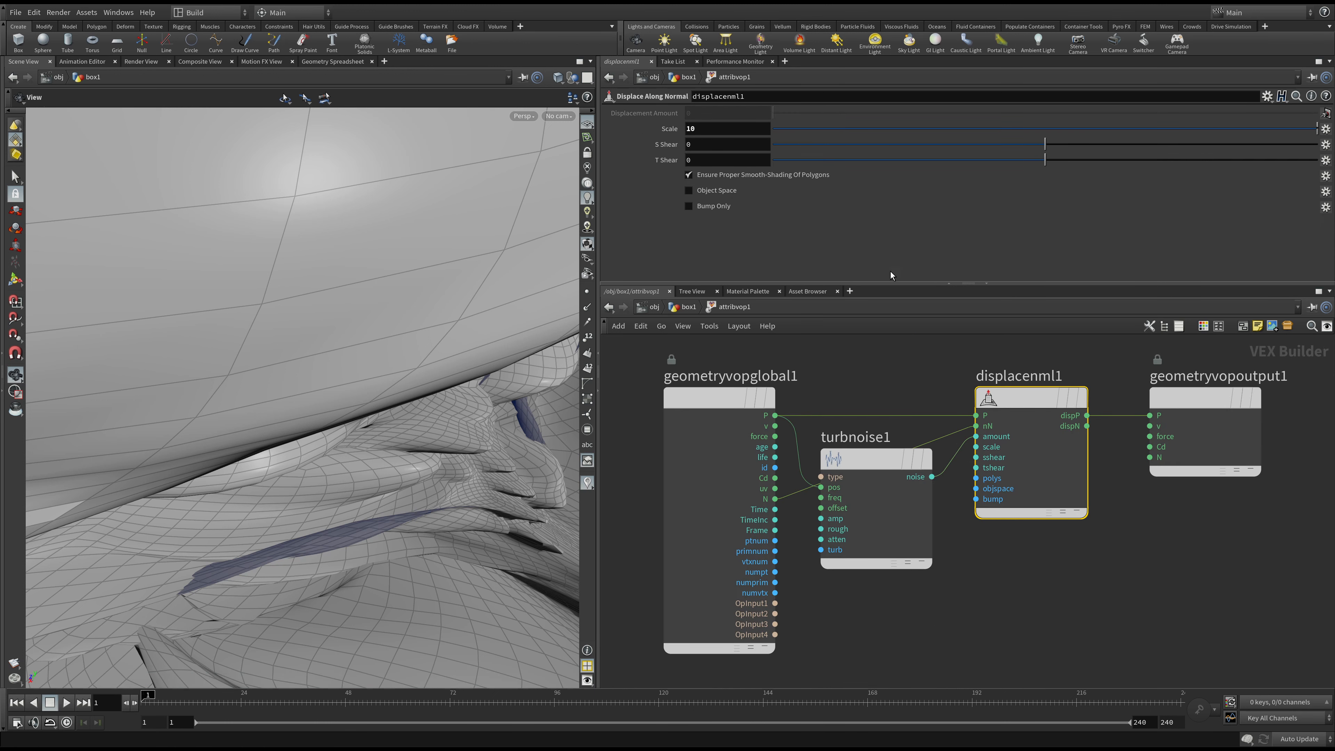
- Set displacenml1's Scale to 0.404 and turbnoise1's Amplitude to -0.392, Roughness to 0.6079, Attenuation to 0.7599 and Turbulence to 6
{"action": "left_click_drag", "start_coordinate": [1004, 129], "coordinate": [1157, 133]}
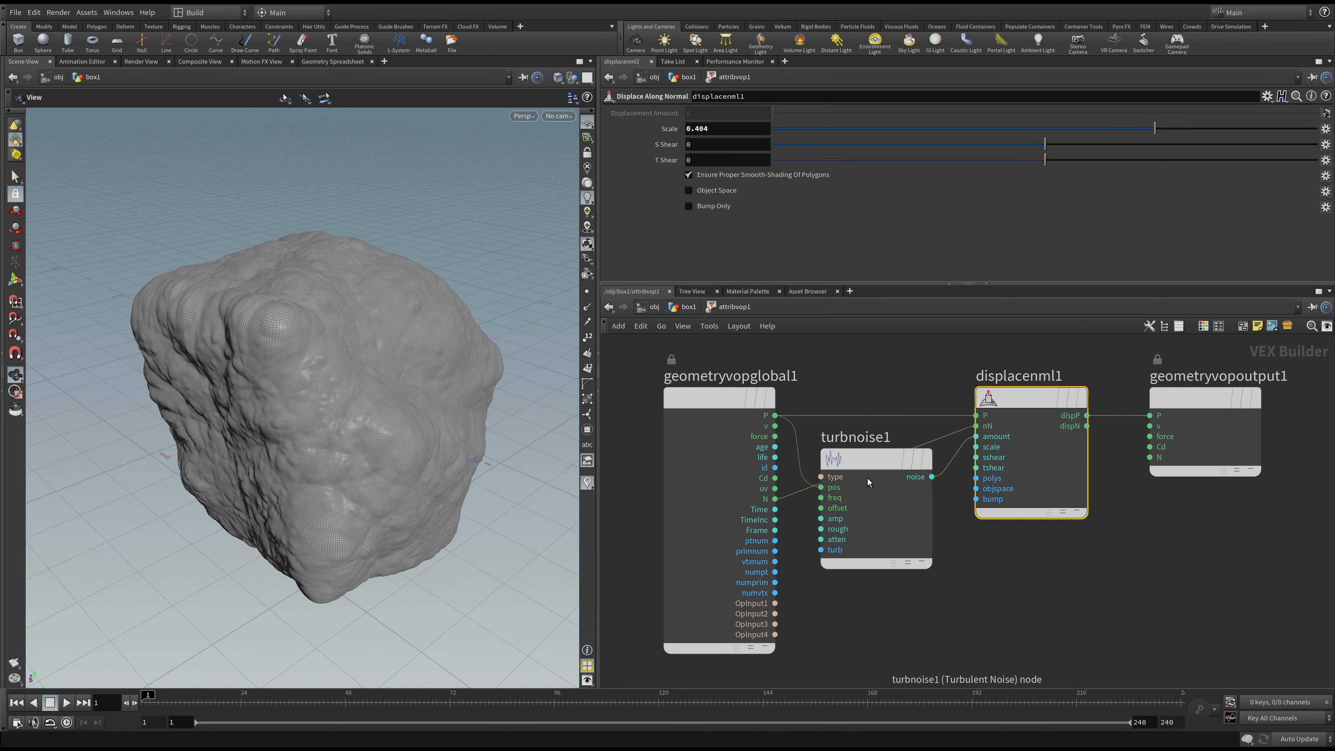
{"action": "left_click", "coordinate": [860, 462]}
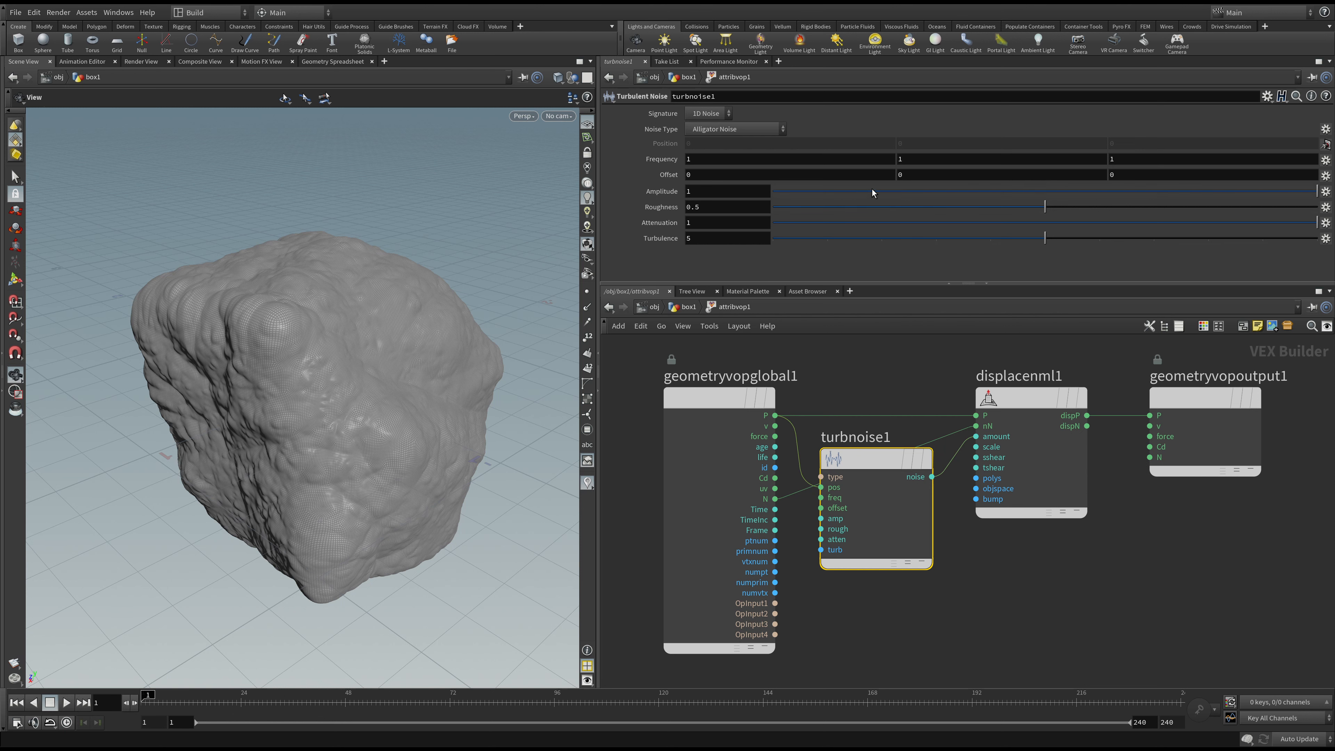
{"action": "left_click_drag", "start_coordinate": [873, 192], "coordinate": [918, 192]}
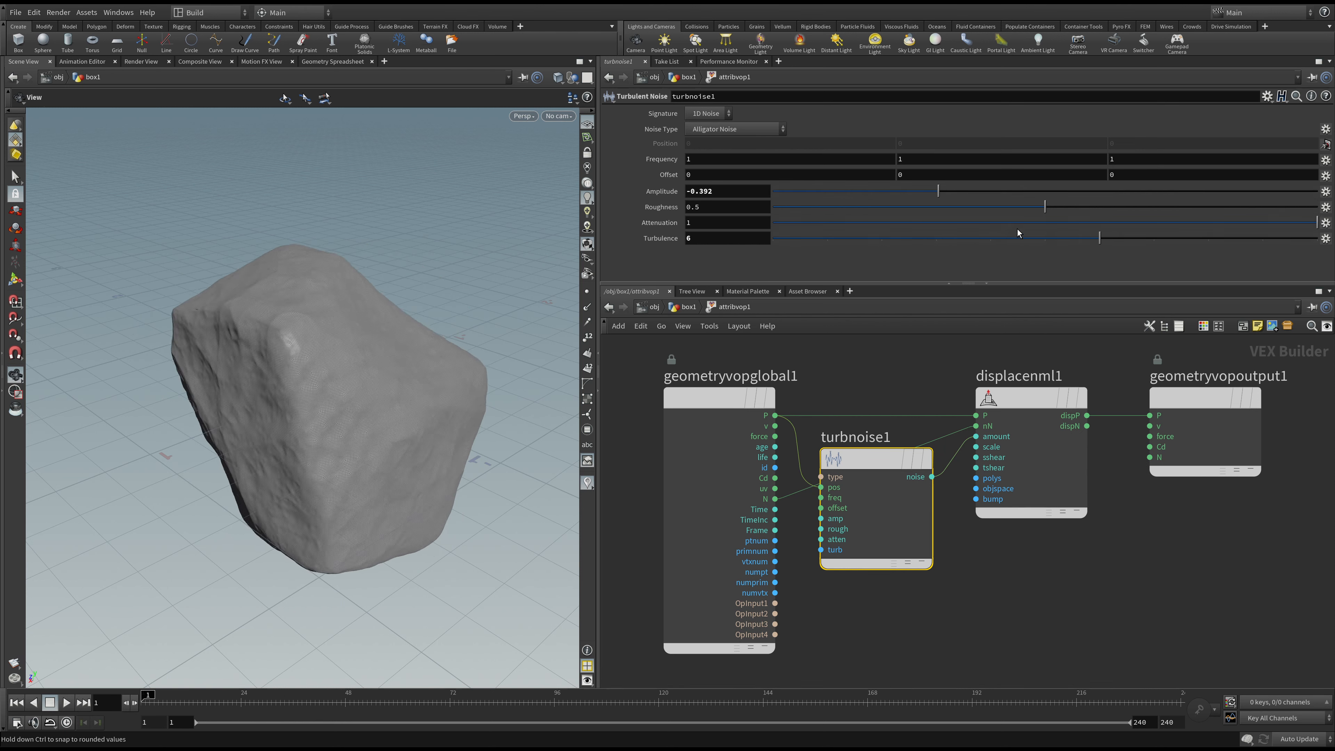
{"action": "left_click_drag", "start_coordinate": [1003, 225], "coordinate": [1186, 216]}
{"action": "left_click_drag", "start_coordinate": [1041, 210], "coordinate": [1104, 210]}
{"action": "left_click_drag", "start_coordinate": [302, 425], "coordinate": [248, 442]}
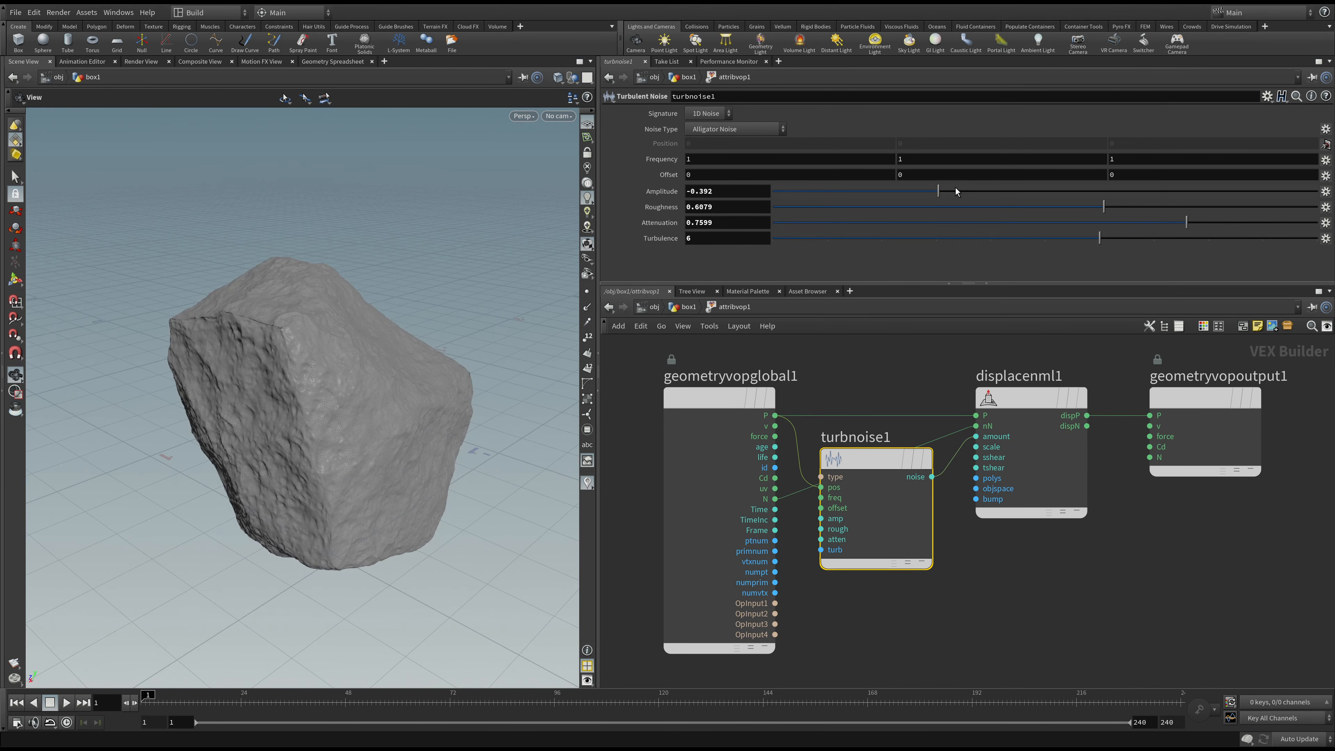
- Refine turbnoise1 with Amplitude -0.12, Roughness 0.8186 and Turbulence 7, and inspect the rock surface
{"action": "left_click_drag", "start_coordinate": [956, 189], "coordinate": [1013, 189]}
{"action": "left_click_drag", "start_coordinate": [1100, 238], "coordinate": [1187, 212]}
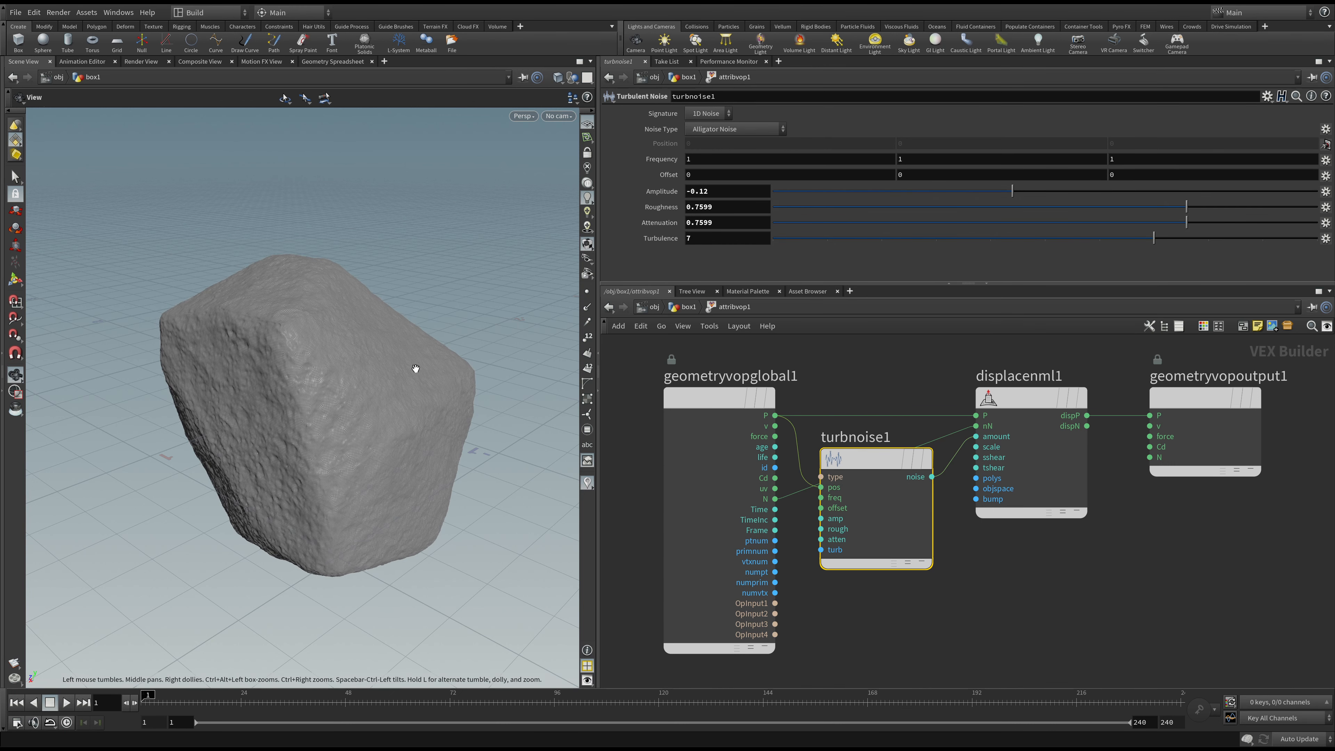
{"action": "left_click_drag", "start_coordinate": [417, 369], "coordinate": [310, 387]}
{"action": "mouse_move", "coordinate": [310, 387]}
{"action": "middle_mouse_down"}
{"action": "mouse_move", "coordinate": [308, 368]}
{"action": "mouse_move", "coordinate": [298, 391]}
{"action": "middle_mouse_up"}
{"action": "right_click_drag", "start_coordinate": [298, 391], "coordinate": [304, 321]}
{"action": "mouse_move", "coordinate": [1212, 206]}
{"action": "left_mouse_down"}
{"action": "mouse_move", "coordinate": [1279, 207]}
{"action": "mouse_move", "coordinate": [1191, 206]}
{"action": "mouse_move", "coordinate": [1207, 206]}
{"action": "left_mouse_up"}
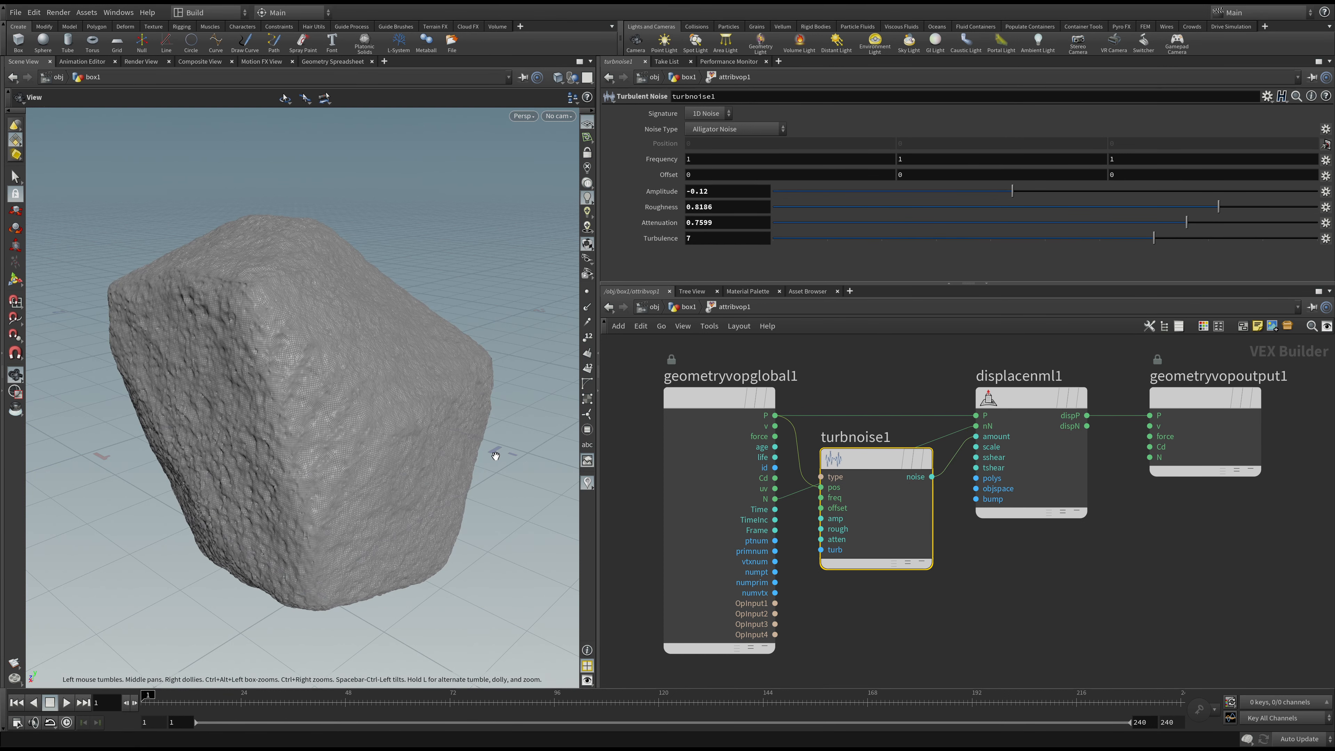
{"action": "mouse_move", "coordinate": [390, 391]}
{"action": "left_mouse_down"}
{"action": "mouse_move", "coordinate": [375, 420]}
{"action": "mouse_move", "coordinate": [395, 372]}
{"action": "left_mouse_up"}
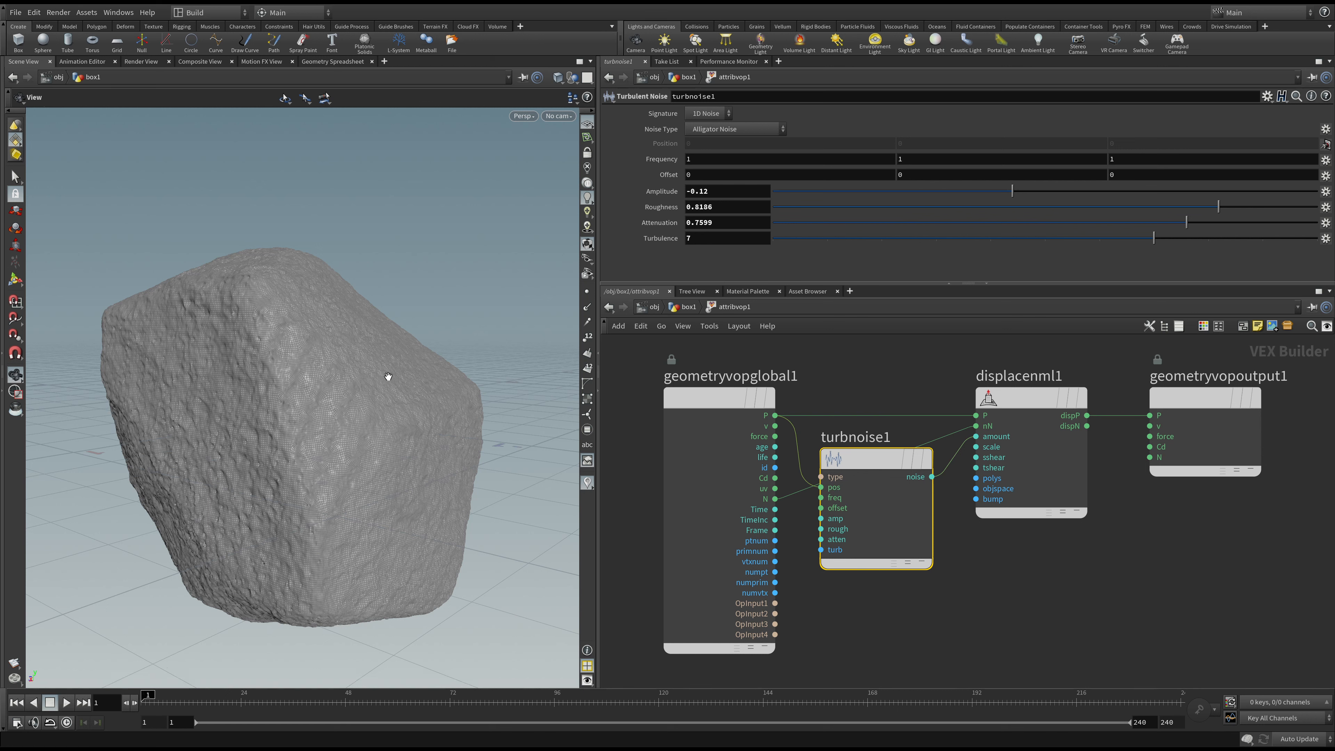
- Delete the turbnoise1 and displacenml1 nodes and add a Null node fed by the global N output
{"action": "left_click_drag", "start_coordinate": [873, 642], "coordinate": [1018, 428]}
{"action": "key", "text": "Delete"}
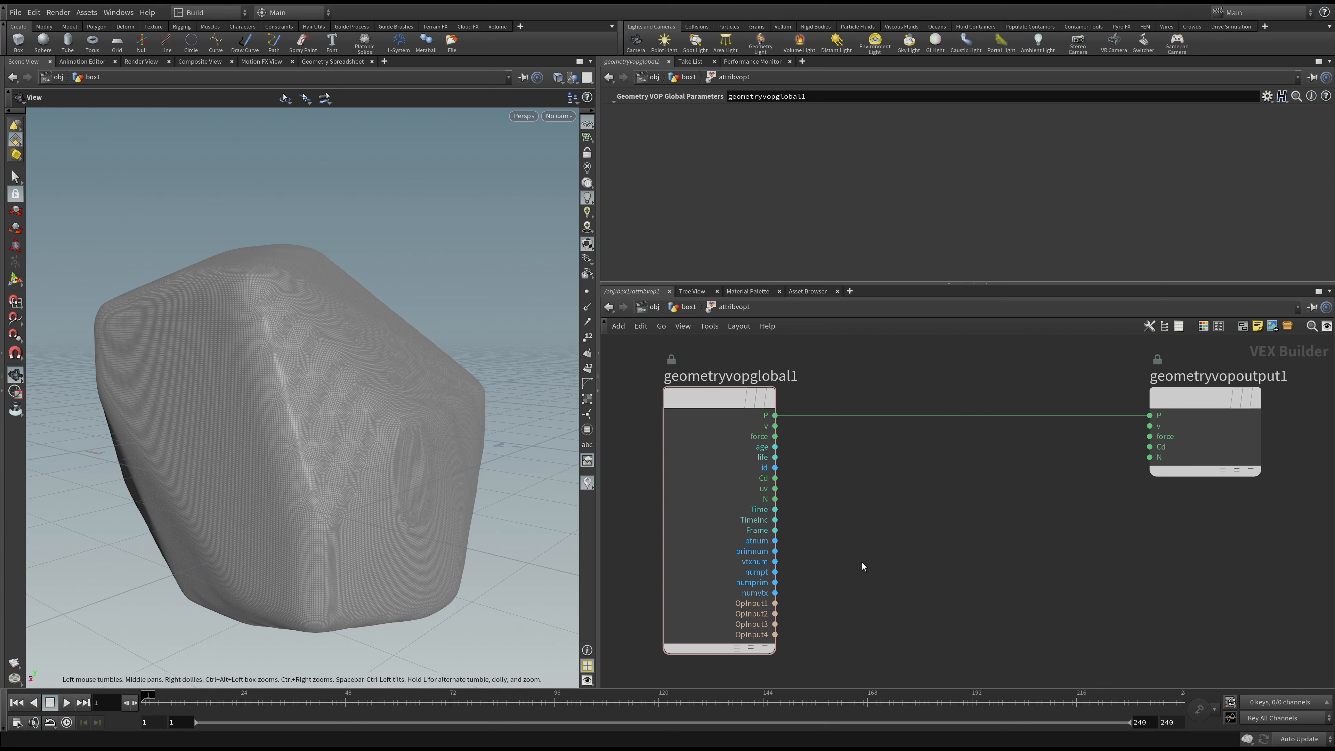
{"action": "key", "text": "Tab"}
{"action": "key", "text": "Tab"}
{"action": "type", "text": "null"}
{"action": "key", "text": "Return"}
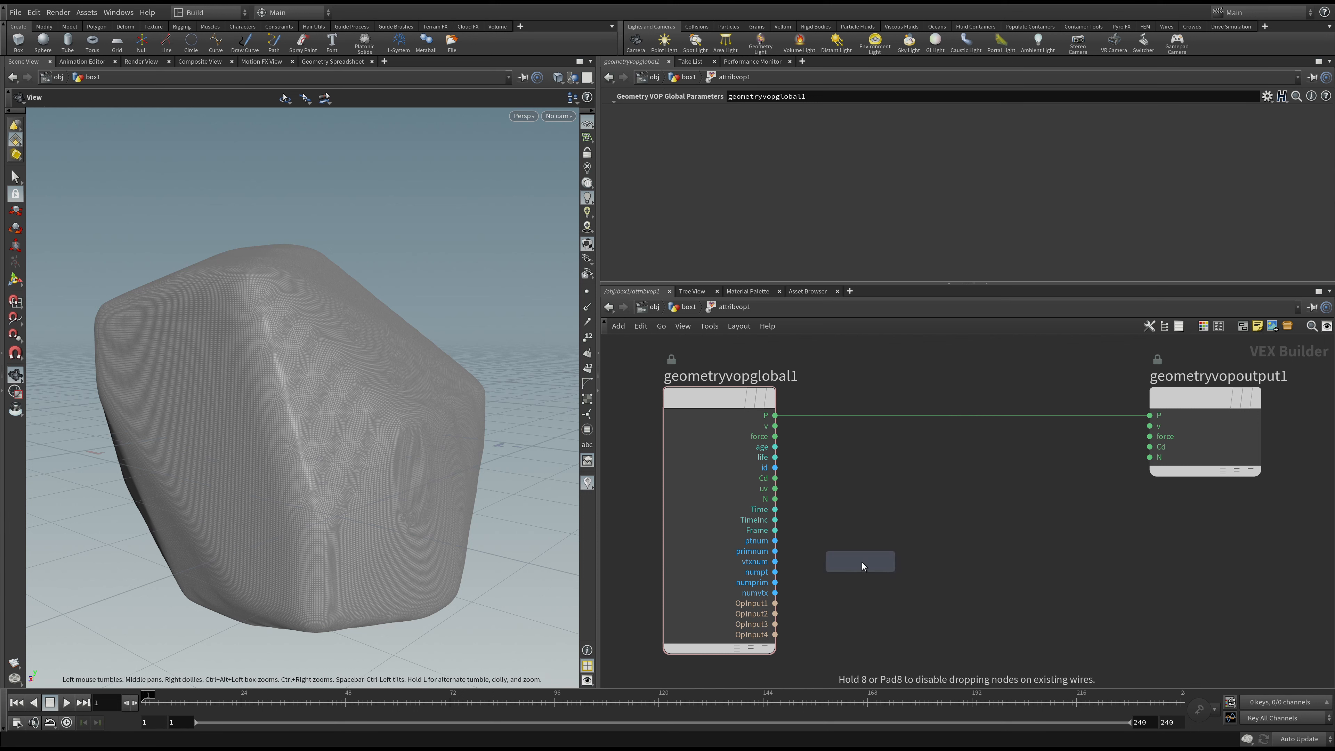
{"action": "left_click", "coordinate": [862, 563]}
{"action": "left_click_drag", "start_coordinate": [775, 499], "coordinate": [869, 577]}
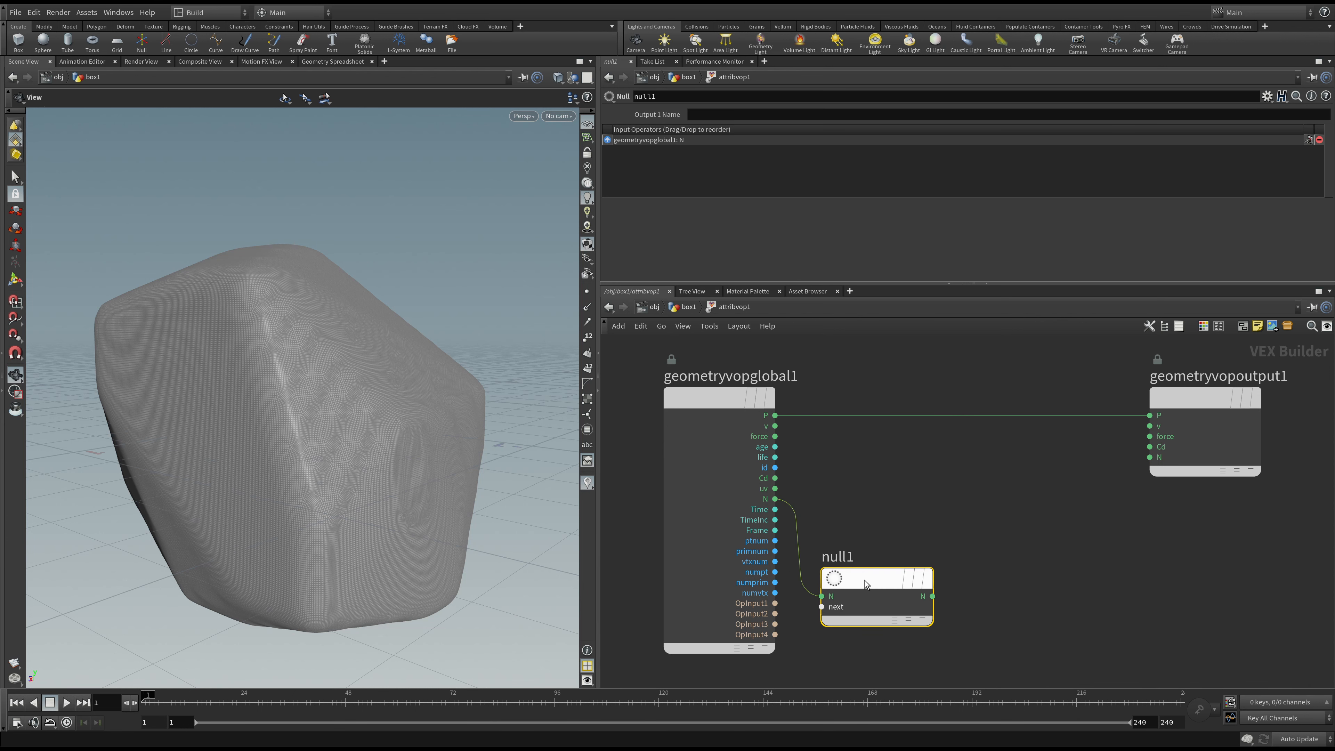
- Rename the Null node carrying the normals to N
{"action": "double_click", "coordinate": [652, 97]}
{"action": "type", "text": "Normals"}
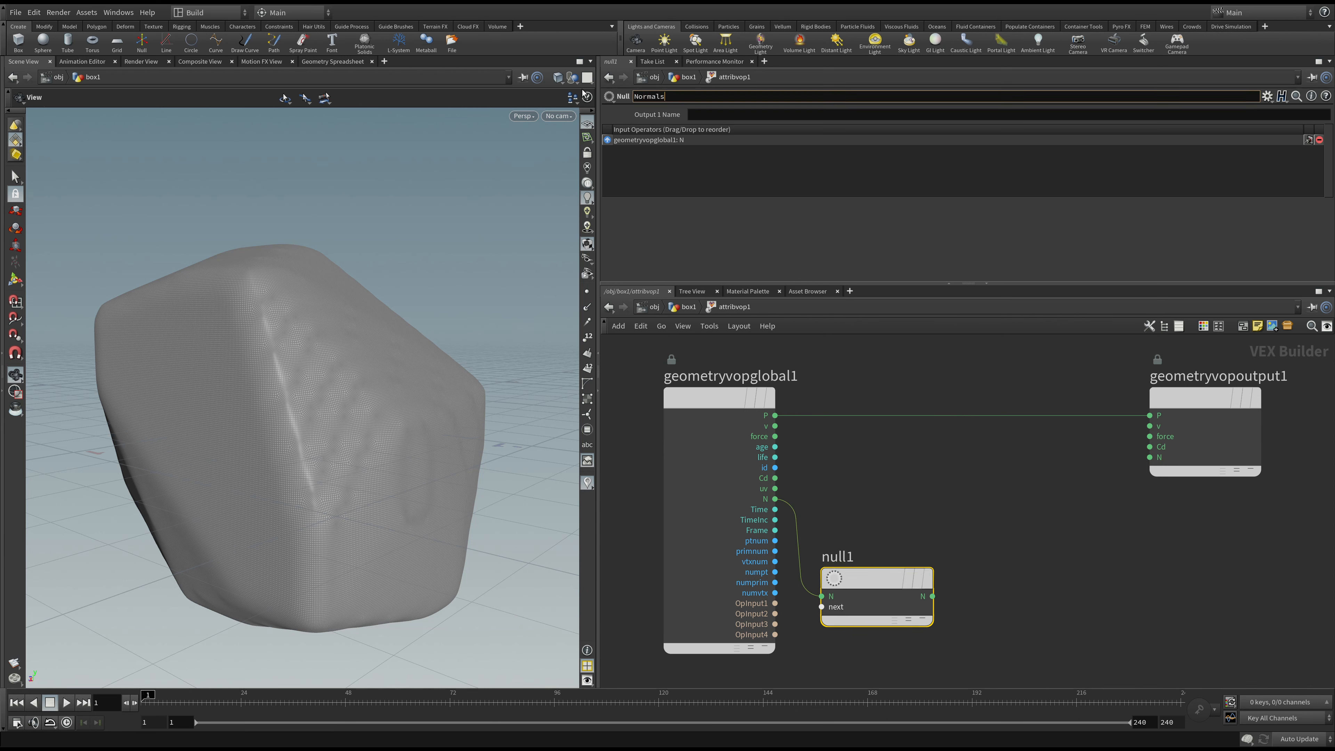
{"action": "key", "text": "Return"}
{"action": "type", "text": "N"}
{"action": "key", "text": "Return"}
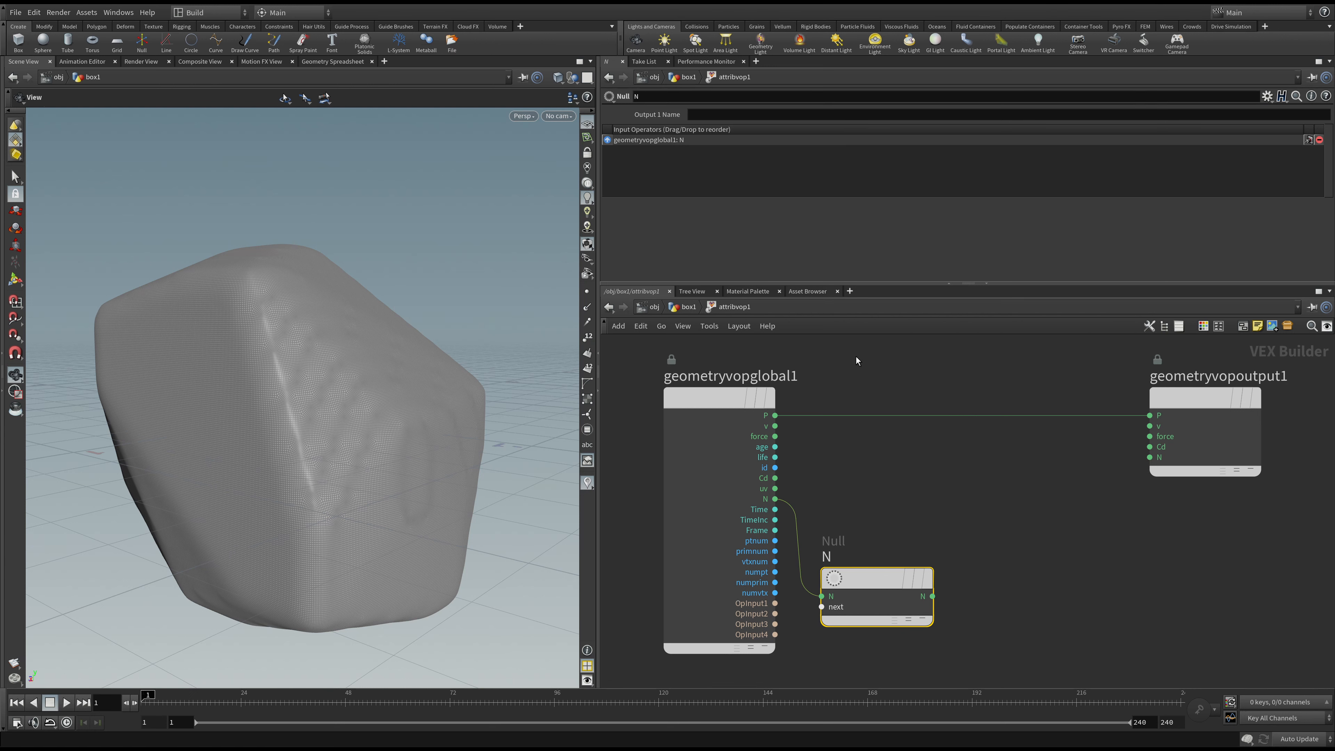
- Add a second Null node fed by the global P output and rename it P
{"action": "middle_click_drag", "start_coordinate": [856, 357], "coordinate": [808, 360]}
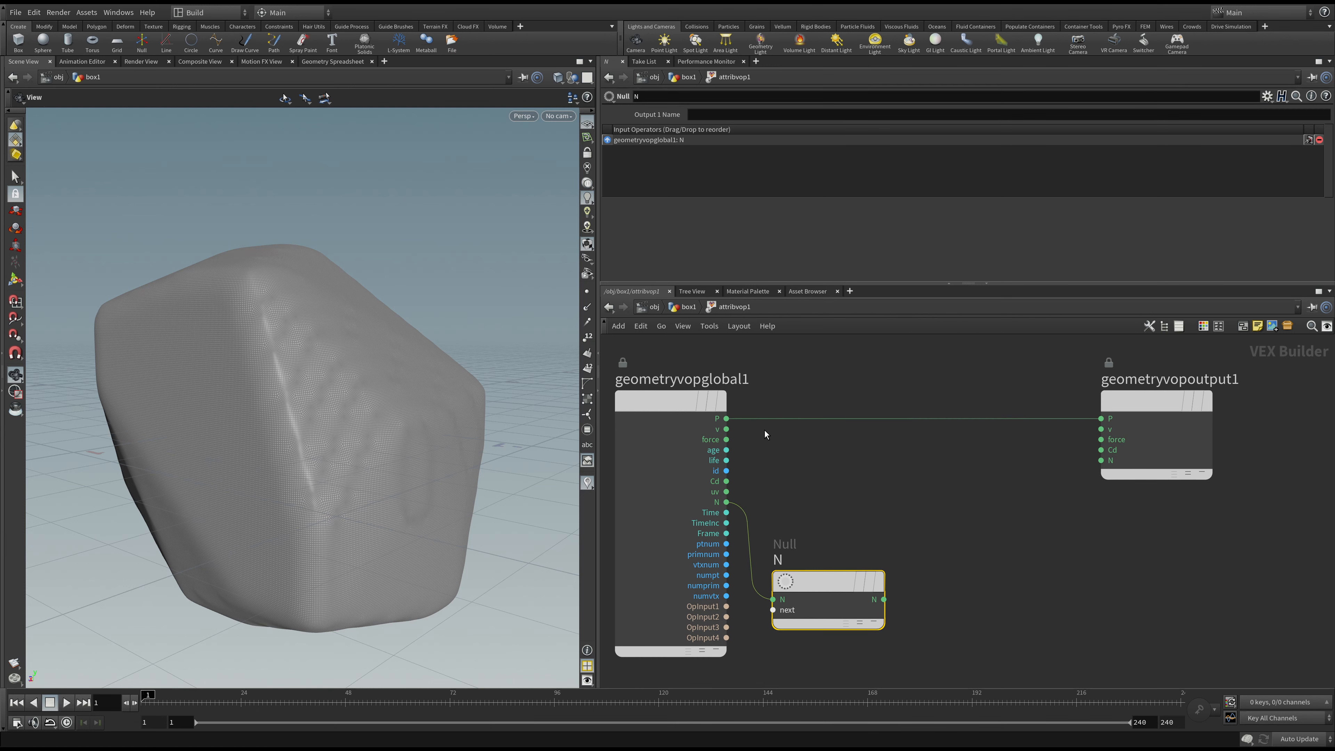
{"action": "left_click", "coordinate": [799, 377]}
{"action": "key", "text": "Tab"}
{"action": "key", "text": "Return"}
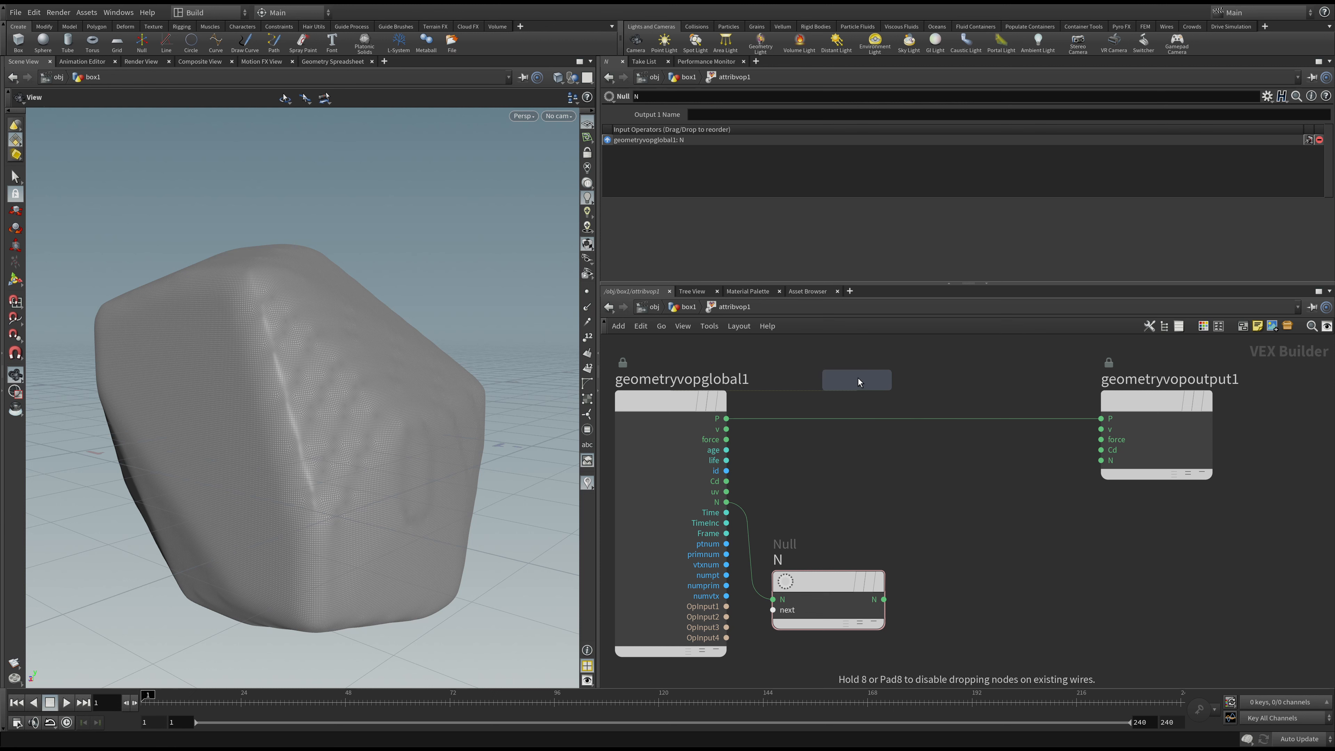
{"action": "left_click", "coordinate": [854, 380]}
{"action": "left_click_drag", "start_coordinate": [727, 419], "coordinate": [823, 379]}
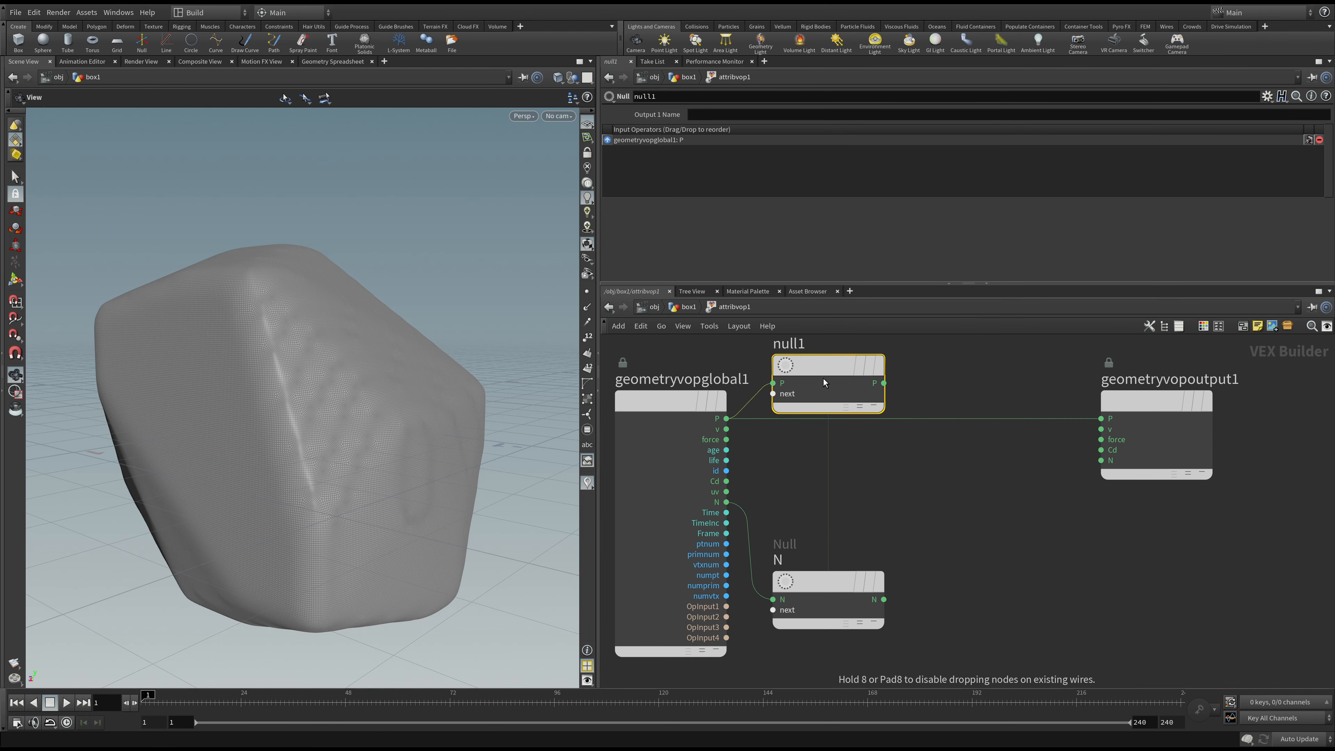
{"action": "double_click", "coordinate": [676, 98]}
{"action": "type", "text": "P"}
{"action": "key", "text": "Return"}
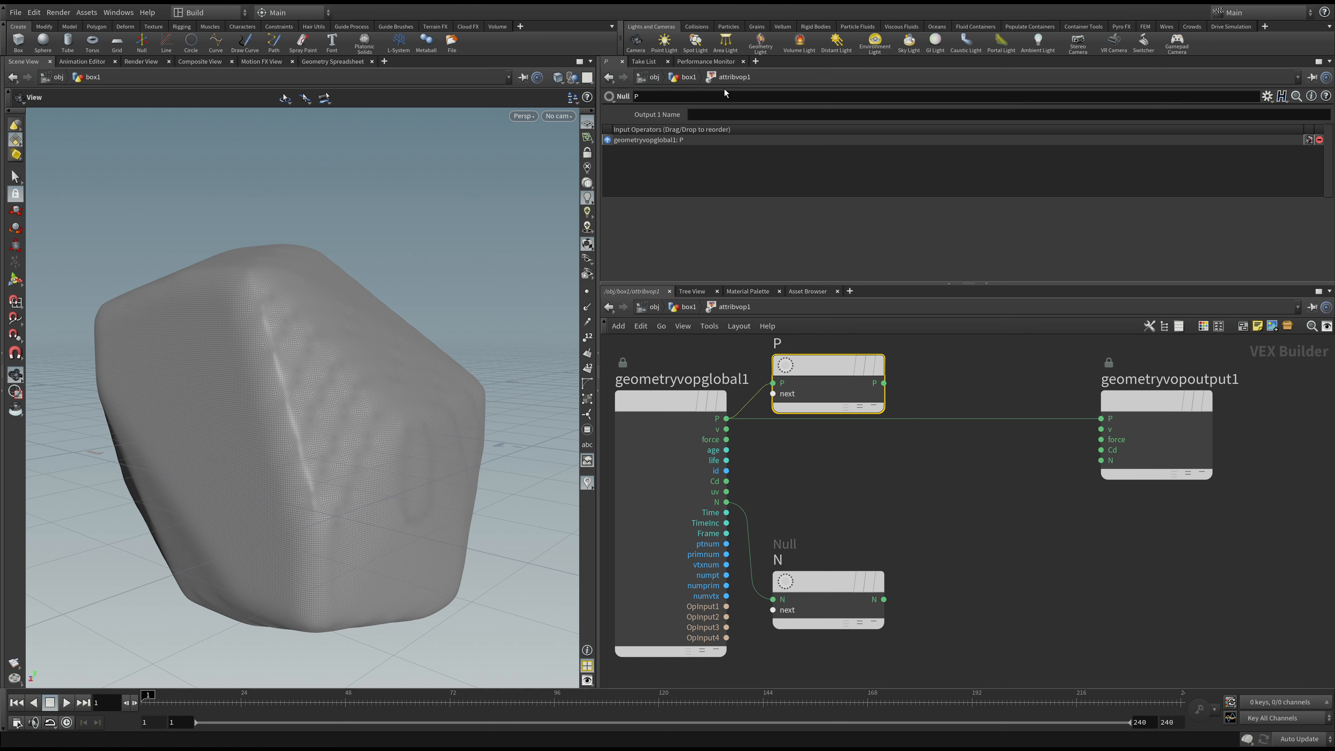
- Space the P and N Null nodes above and below the global node and move geometryvopoutput1 farther from them
{"action": "scroll", "coordinate": [885, 400], "scroll_direction": "down", "scroll_amount": 4}
{"action": "left_click_drag", "start_coordinate": [866, 400], "coordinate": [862, 350]}
{"action": "left_click_drag", "start_coordinate": [862, 508], "coordinate": [862, 535]}
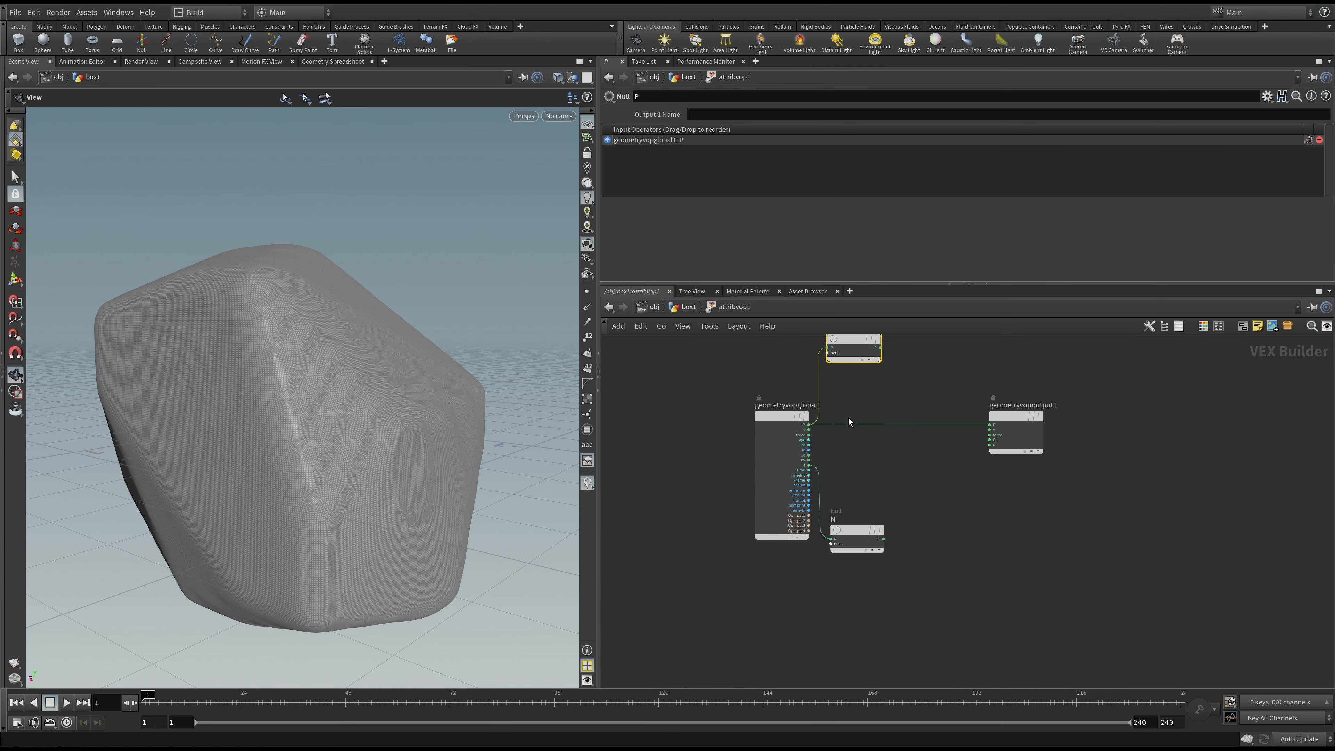
{"action": "middle_click_drag", "start_coordinate": [855, 456], "coordinate": [764, 472]}
{"action": "left_click_drag", "start_coordinate": [916, 455], "coordinate": [1090, 455]}
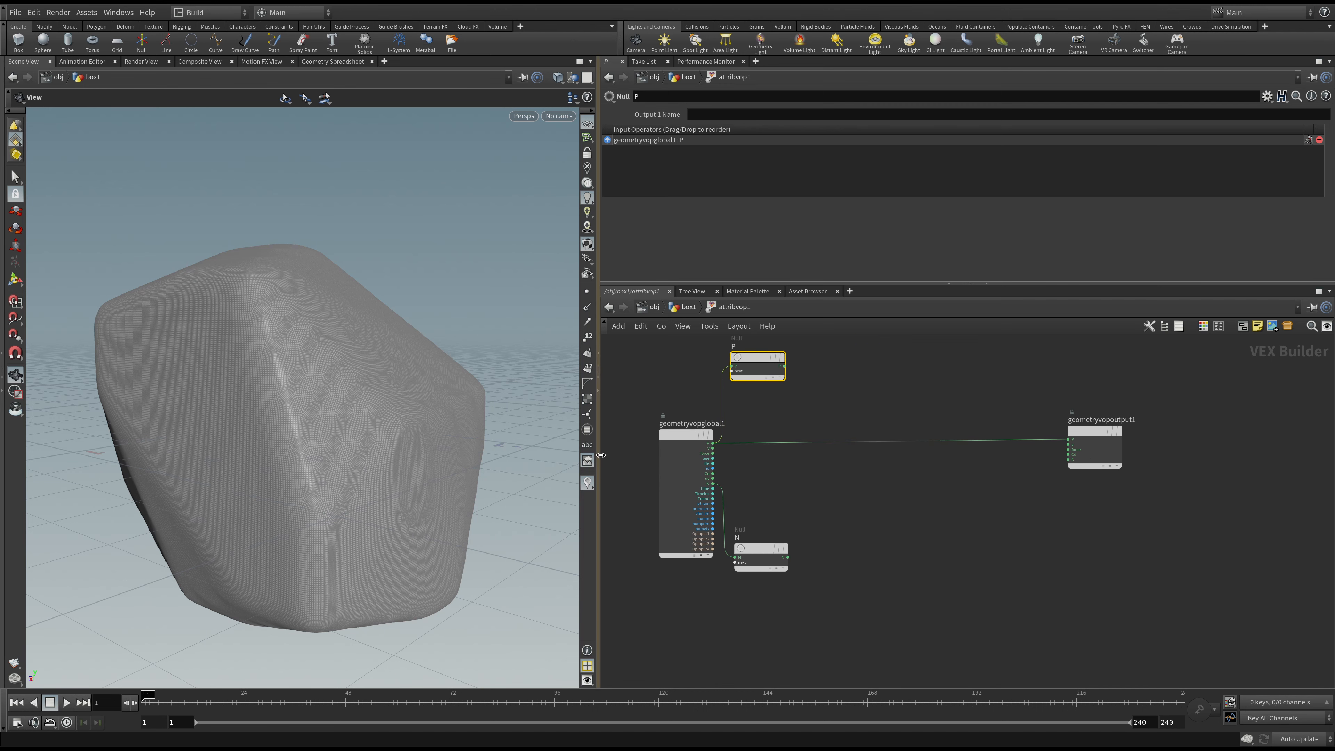
- Enlarge the network editor and move geometryvopoutput1 still farther from the Null nodes to make room for more nodes
{"action": "left_click_drag", "start_coordinate": [598, 456], "coordinate": [191, 458]}
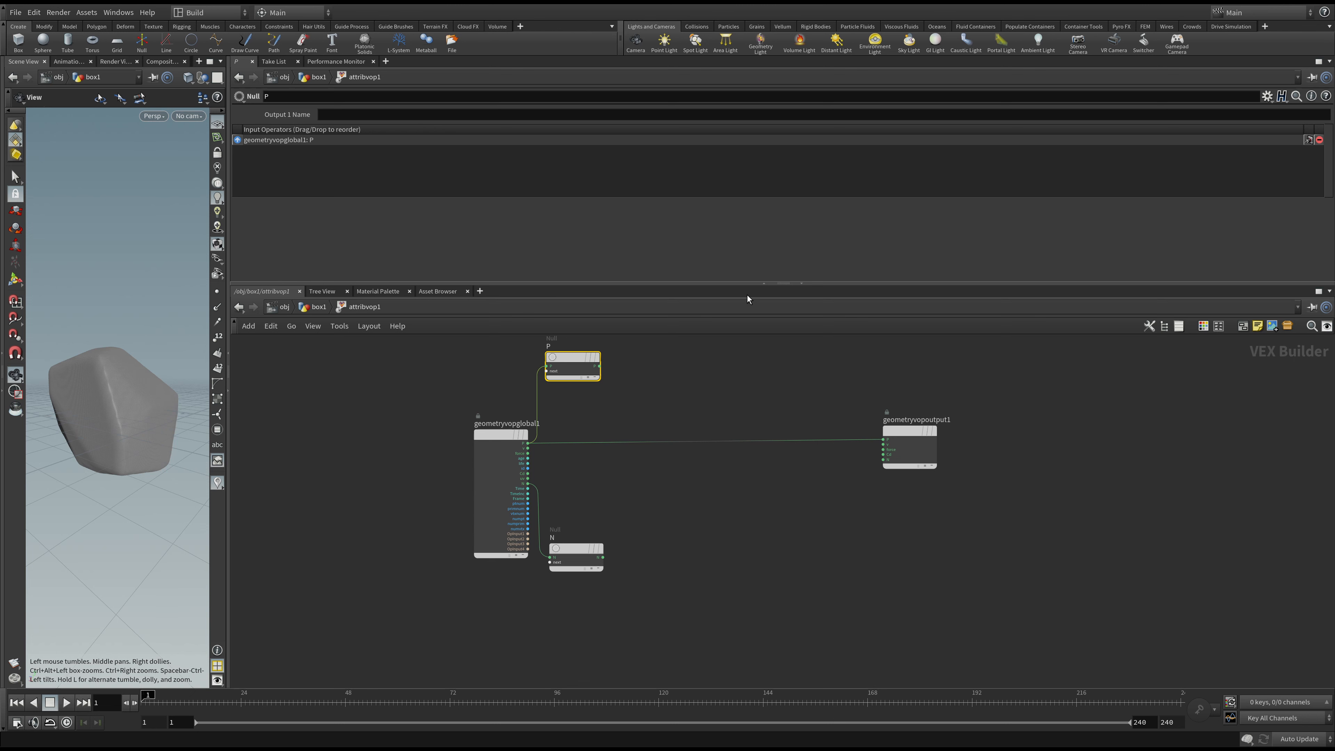
{"action": "left_click", "coordinate": [782, 284]}
{"action": "left_click_drag", "start_coordinate": [783, 284], "coordinate": [778, 251]}
{"action": "left_click", "coordinate": [785, 318]}
{"action": "scroll", "coordinate": [671, 408], "scroll_direction": "up", "scroll_amount": 4}
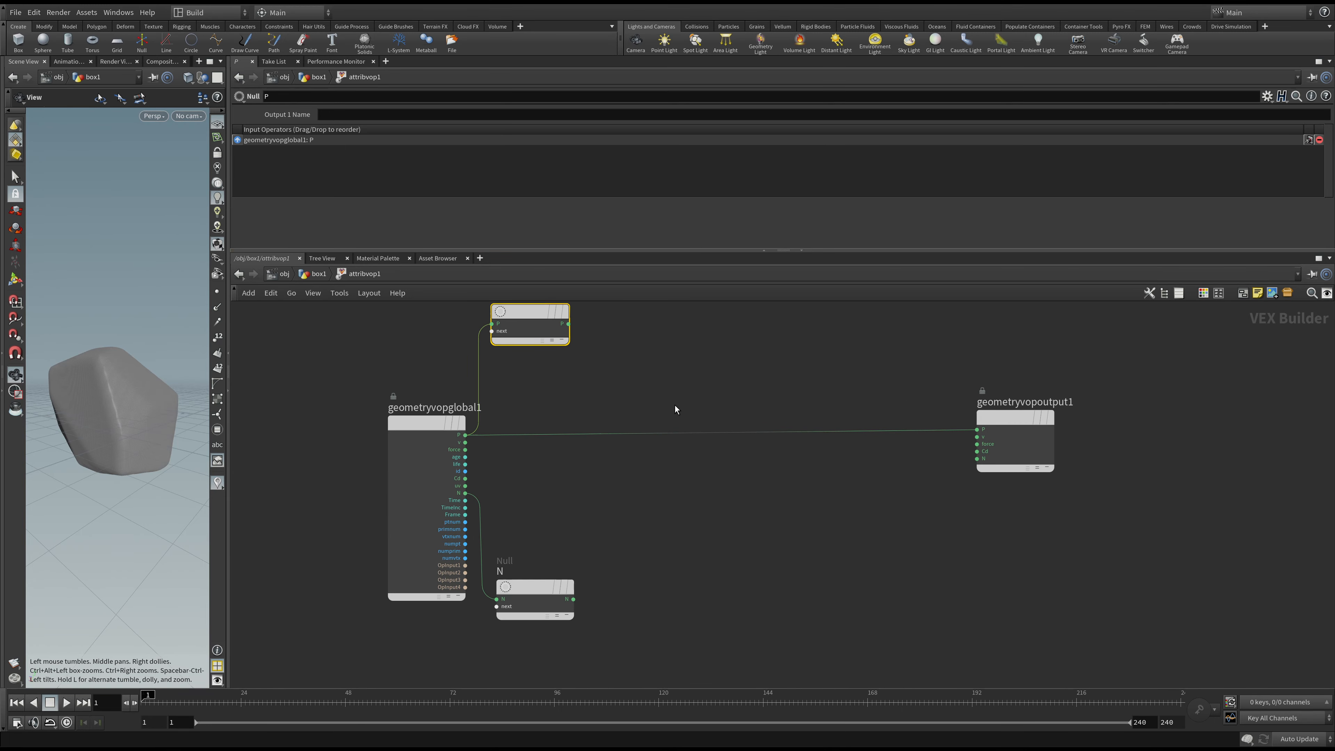
{"action": "left_click_drag", "start_coordinate": [782, 252], "coordinate": [783, 199]}
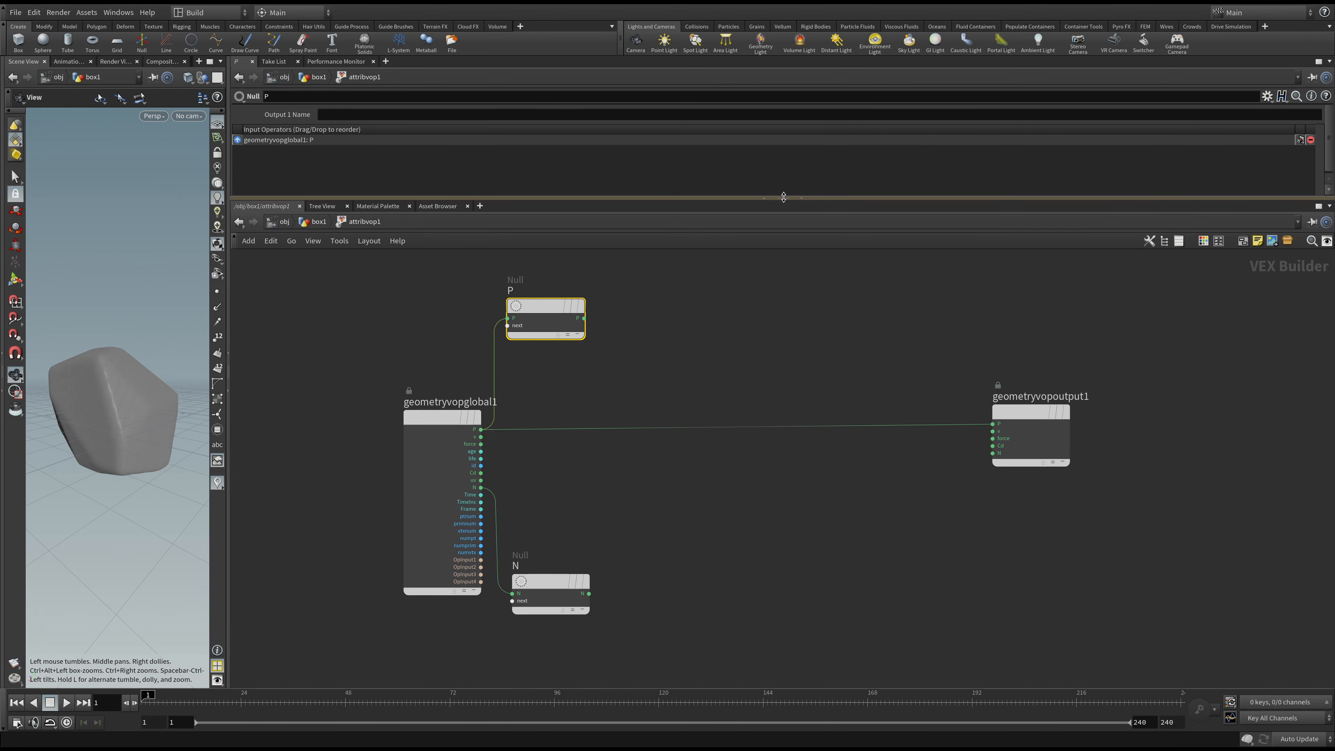
{"action": "scroll", "coordinate": [674, 332], "scroll_direction": "up", "scroll_amount": 2}
{"action": "middle_click_drag", "start_coordinate": [681, 349], "coordinate": [611, 348]}
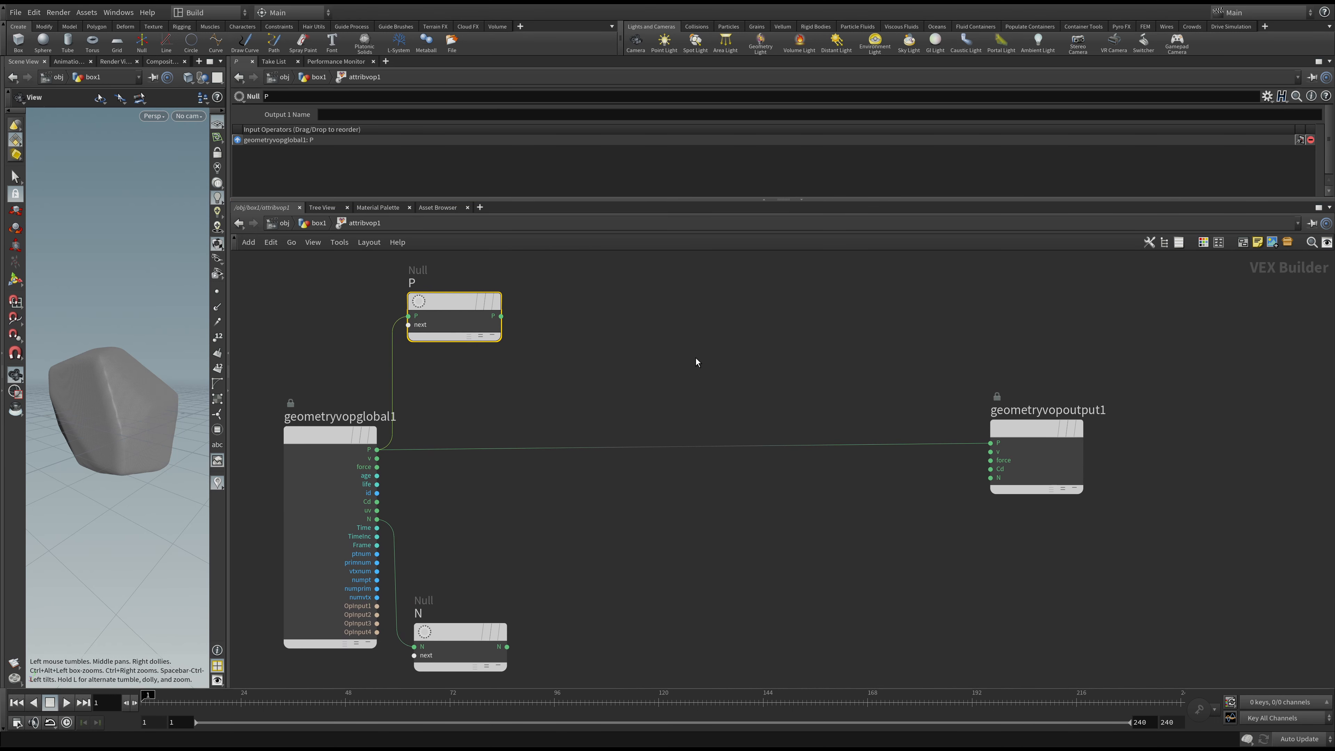
{"action": "left_click_drag", "start_coordinate": [1038, 435], "coordinate": [1244, 440]}
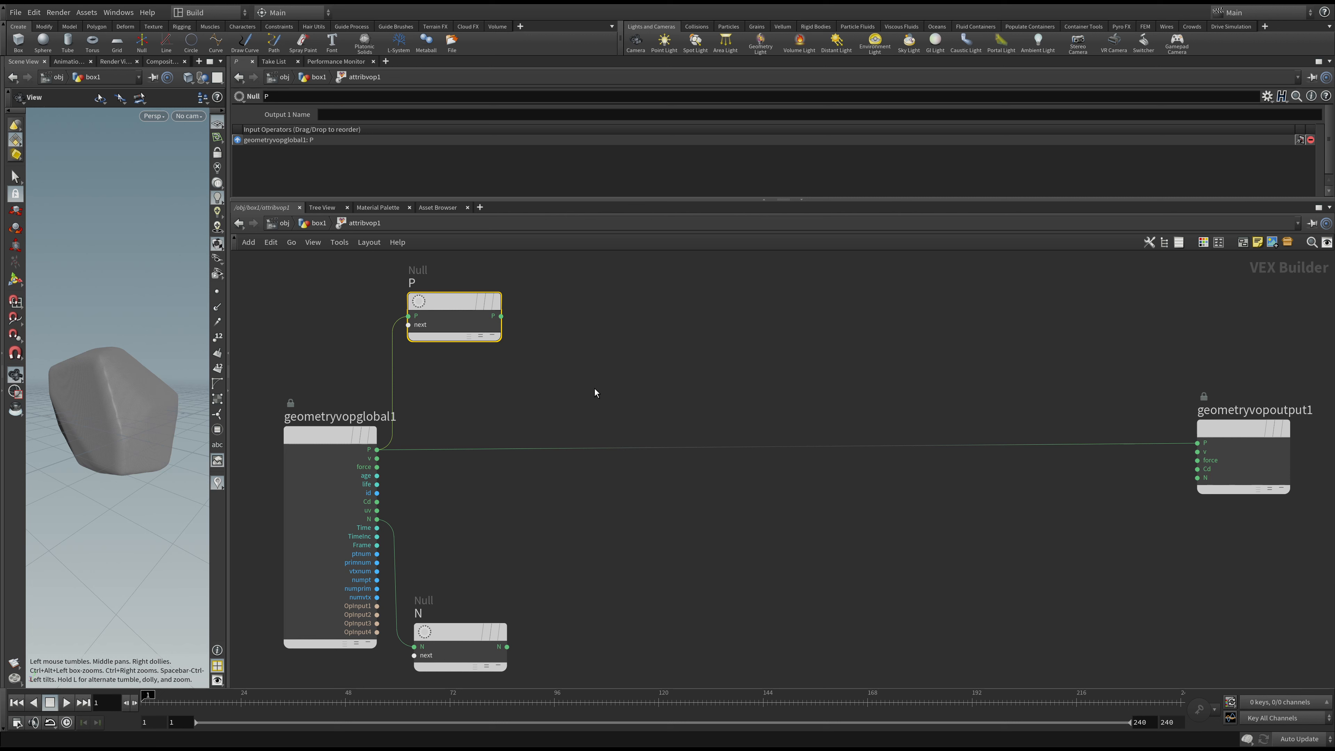
- Place two unconnected Displace Along Normal nodes, displacenml1 and displacenml2, between the Null nodes and geometryvopoutput1
{"action": "left_click", "coordinate": [774, 396]}
{"action": "key", "text": "ctrl+v"}
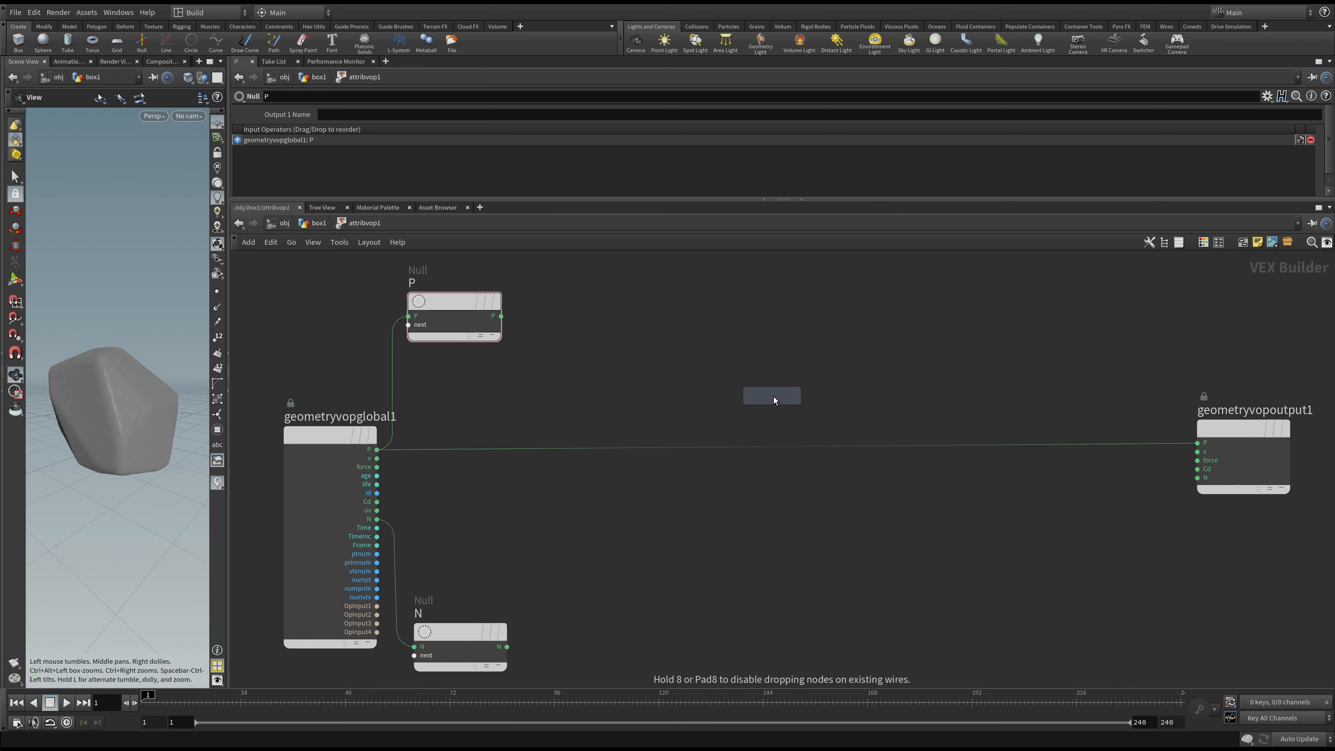
{"action": "left_click", "coordinate": [807, 374]}
{"action": "key", "text": "ctrl+v"}
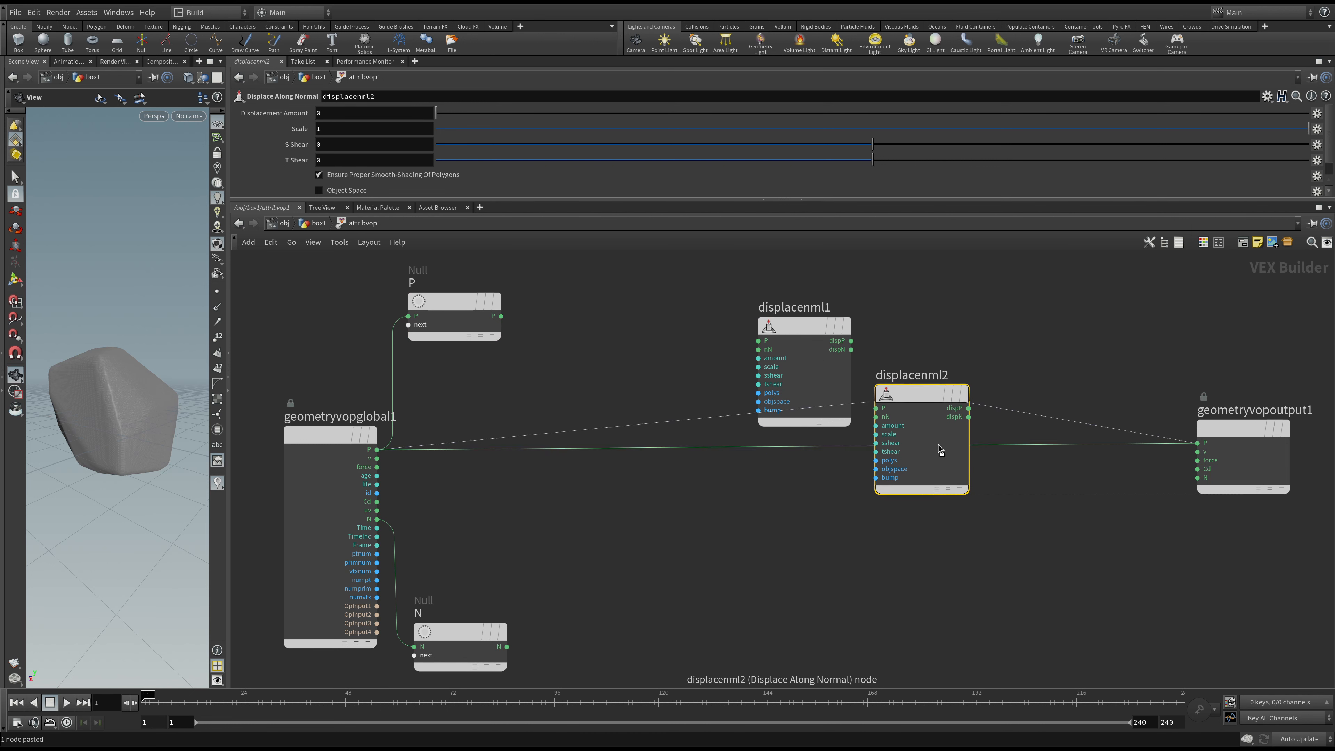
{"action": "left_click", "coordinate": [974, 516]}
{"action": "left_click", "coordinate": [823, 386]}
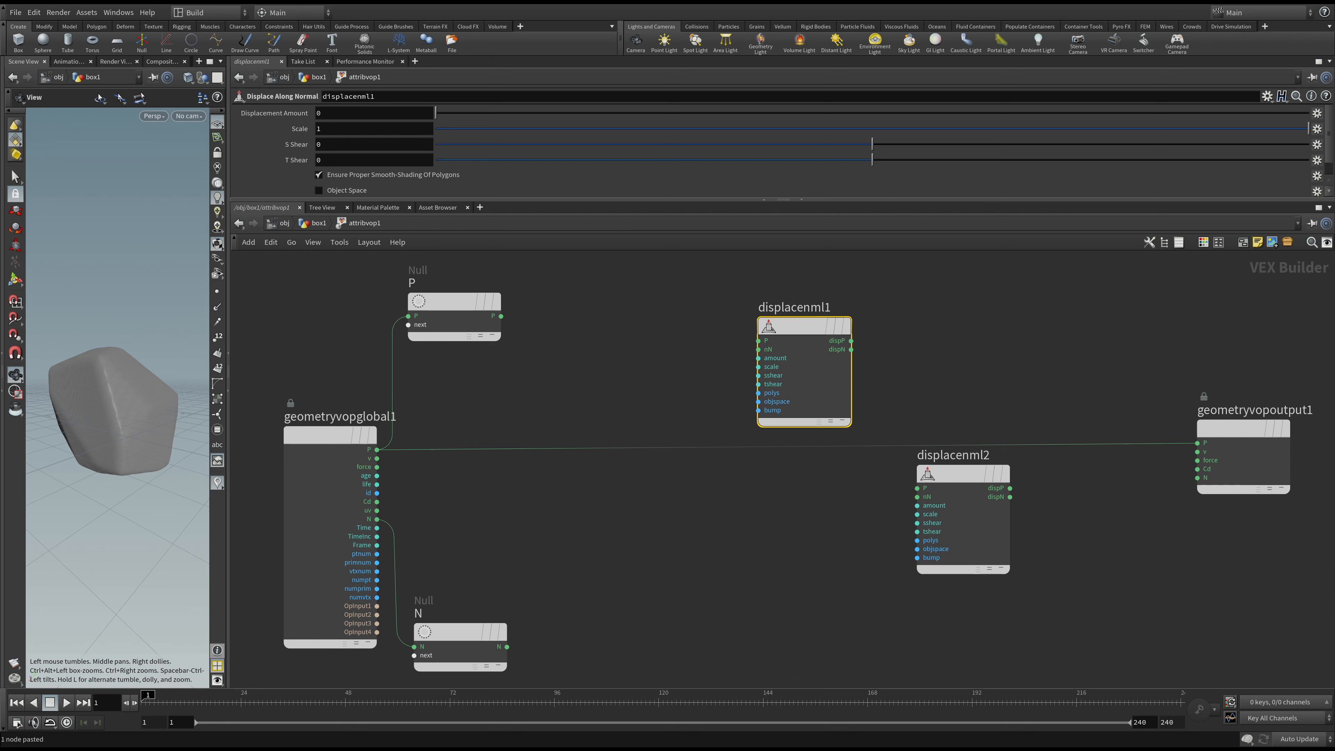
{"action": "left_click_drag", "start_coordinate": [984, 531], "coordinate": [959, 556]}
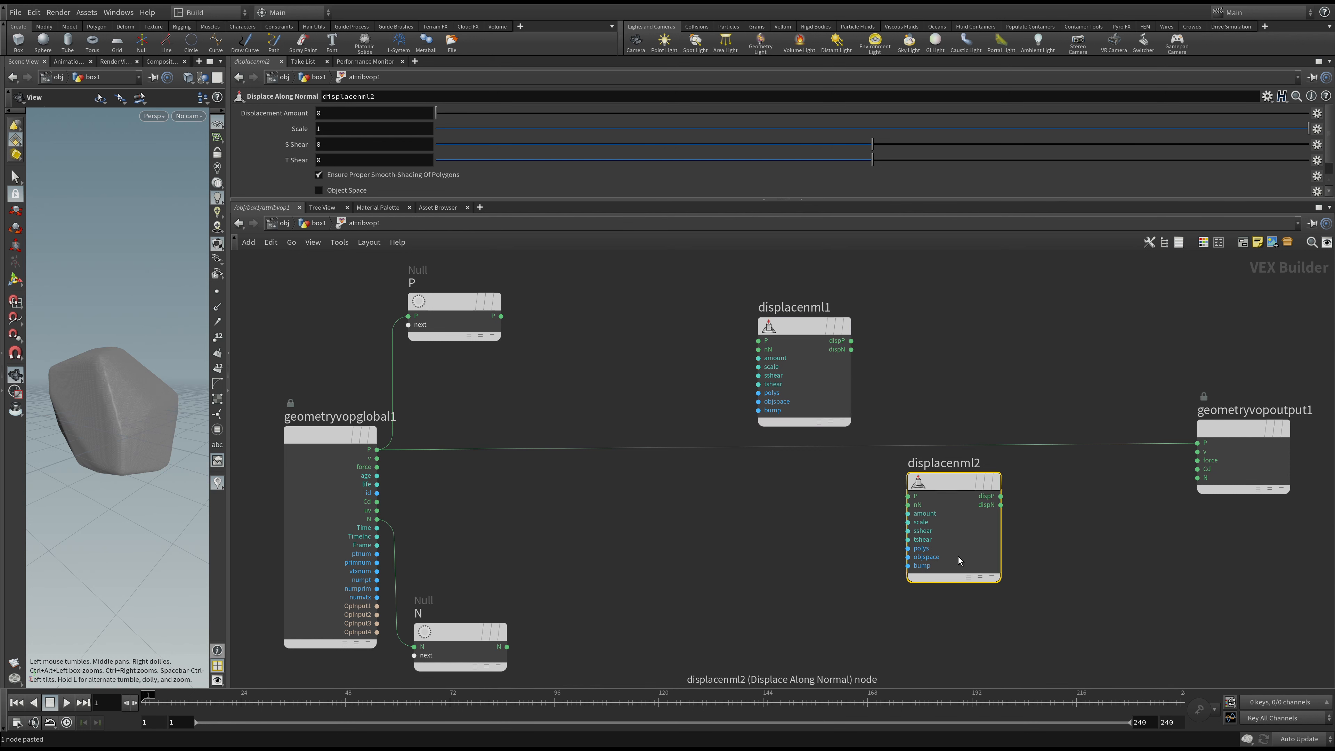
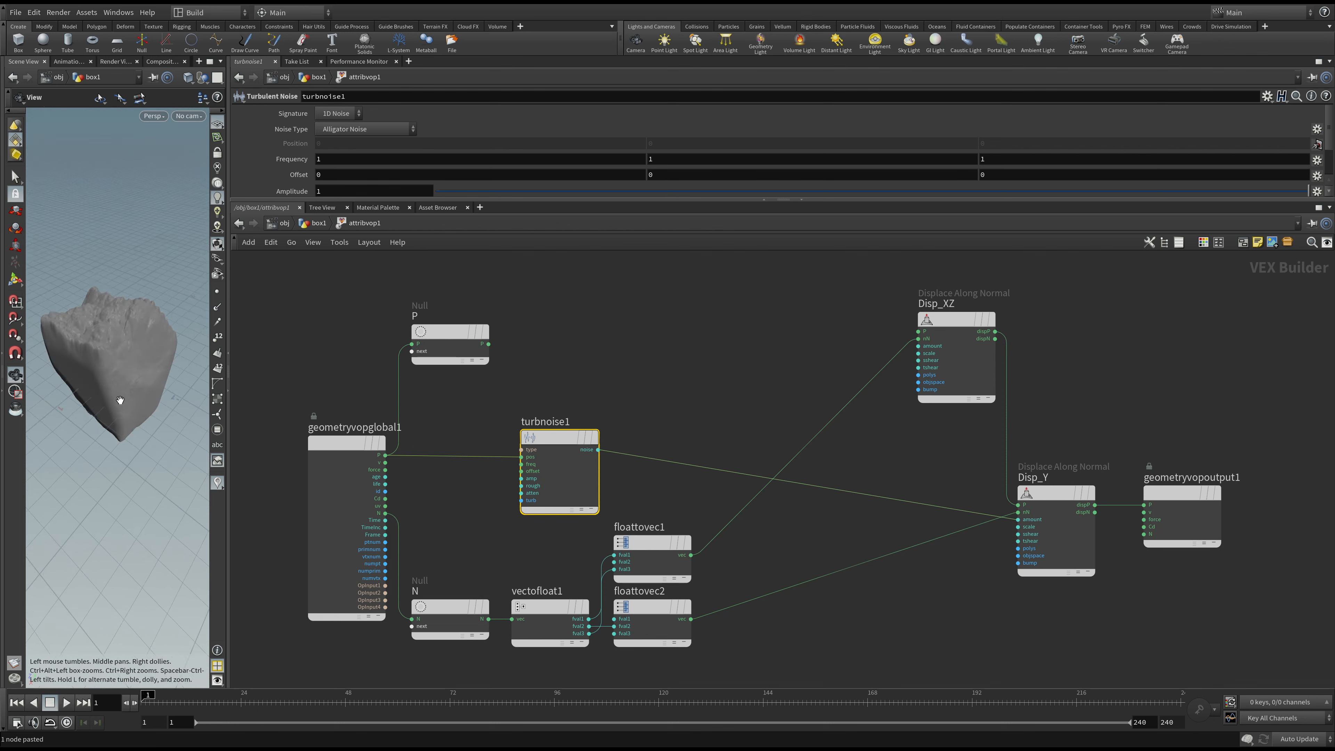
- Move turbnoise1 to just above vectofloat1 and widen the scene view to inspect the displaced rock
{"action": "right_click_drag", "start_coordinate": [122, 397], "coordinate": [110, 353]}
{"action": "mouse_move", "coordinate": [109, 353]}
{"action": "left_mouse_down"}
{"action": "mouse_move", "coordinate": [59, 354]}
{"action": "mouse_move", "coordinate": [119, 358]}
{"action": "mouse_move", "coordinate": [104, 365]}
{"action": "left_mouse_up"}
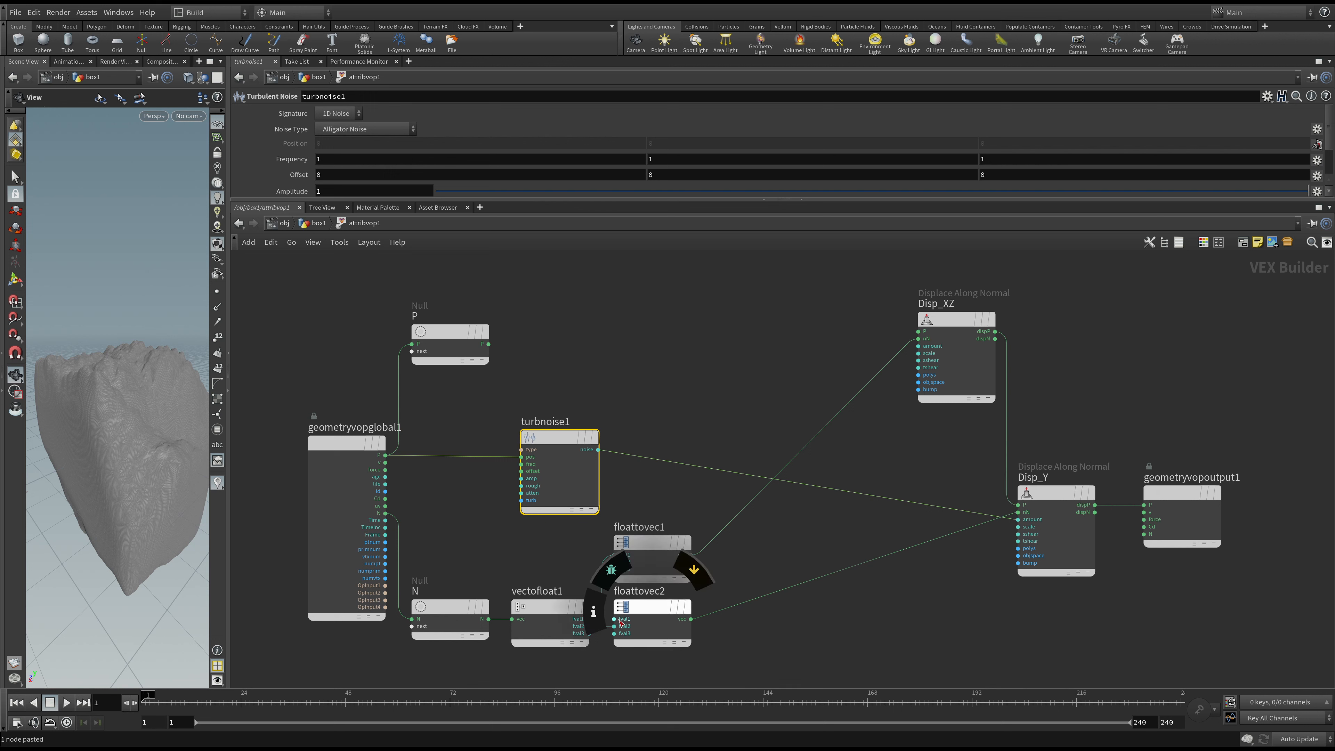
{"action": "left_click_drag", "start_coordinate": [534, 442], "coordinate": [555, 524]}
{"action": "left_click_drag", "start_coordinate": [129, 275], "coordinate": [121, 305]}
{"action": "left_click_drag", "start_coordinate": [229, 333], "coordinate": [282, 443]}
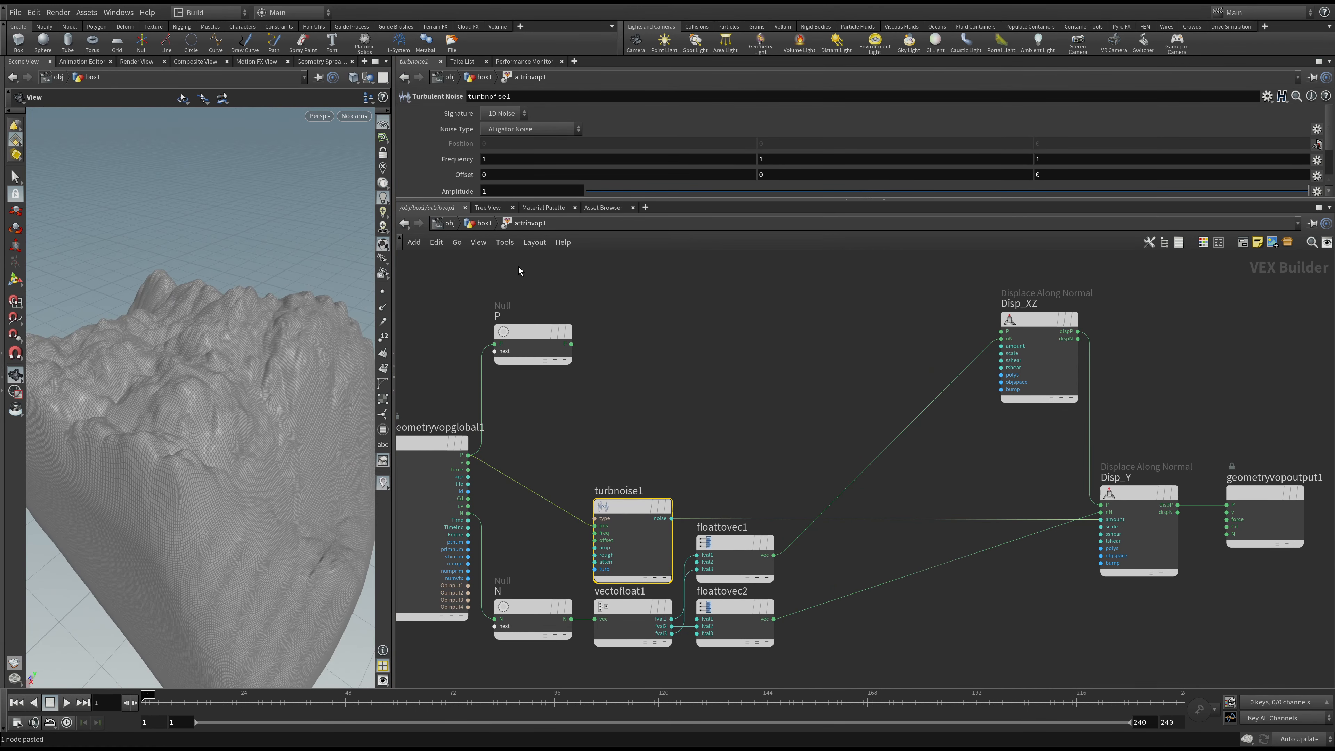
- Set all three Frequency values of turbnoise1 to 3
{"action": "left_click", "coordinate": [495, 159]}
{"action": "type", "text": "3"}
{"action": "key", "text": "Tab"}
{"action": "type", "text": "3"}
{"action": "key", "text": "Tab"}
{"action": "type", "text": "3"}
{"action": "key", "text": "Return"}
- Try turbnoise1 Amplitude values of -0.9567 and 0.1, inspecting the rock from several angles
{"action": "left_click_drag", "start_coordinate": [221, 310], "coordinate": [149, 343]}
{"action": "left_click_drag", "start_coordinate": [635, 196], "coordinate": [602, 196]}
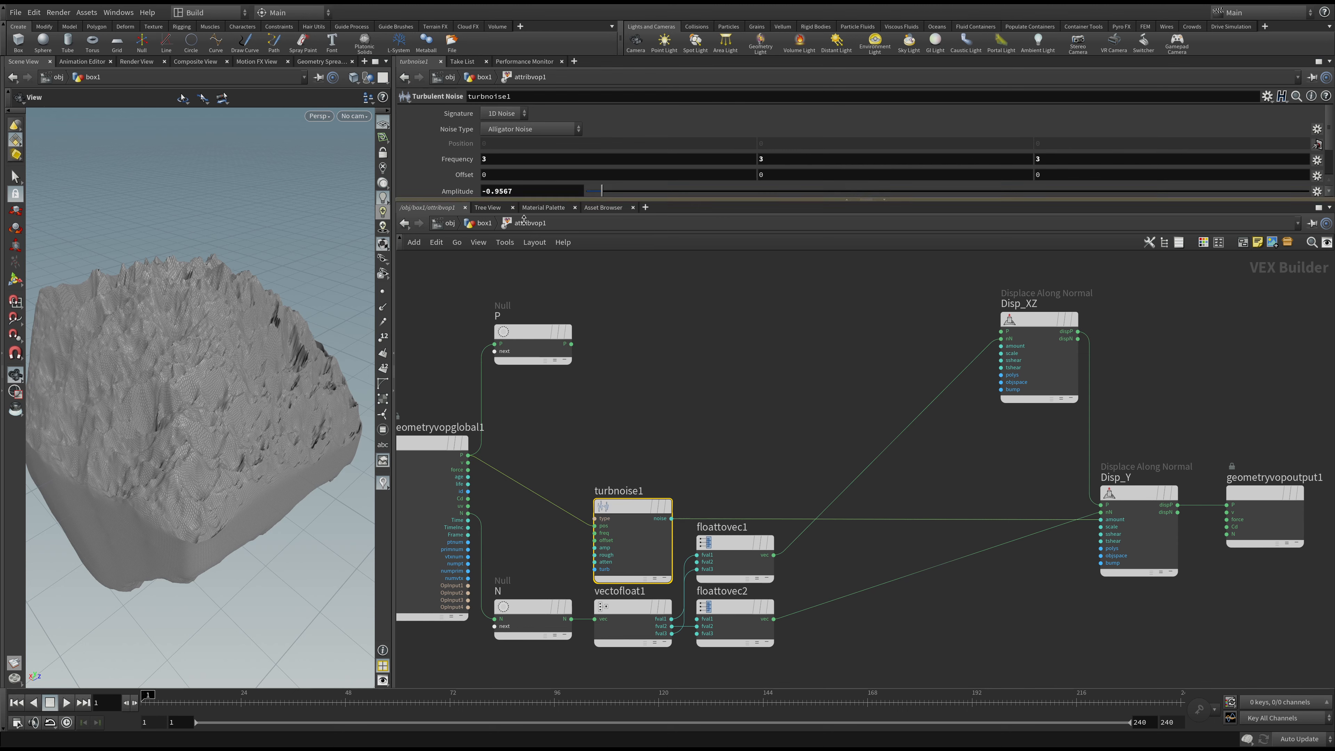
{"action": "left_click_drag", "start_coordinate": [245, 420], "coordinate": [241, 371]}
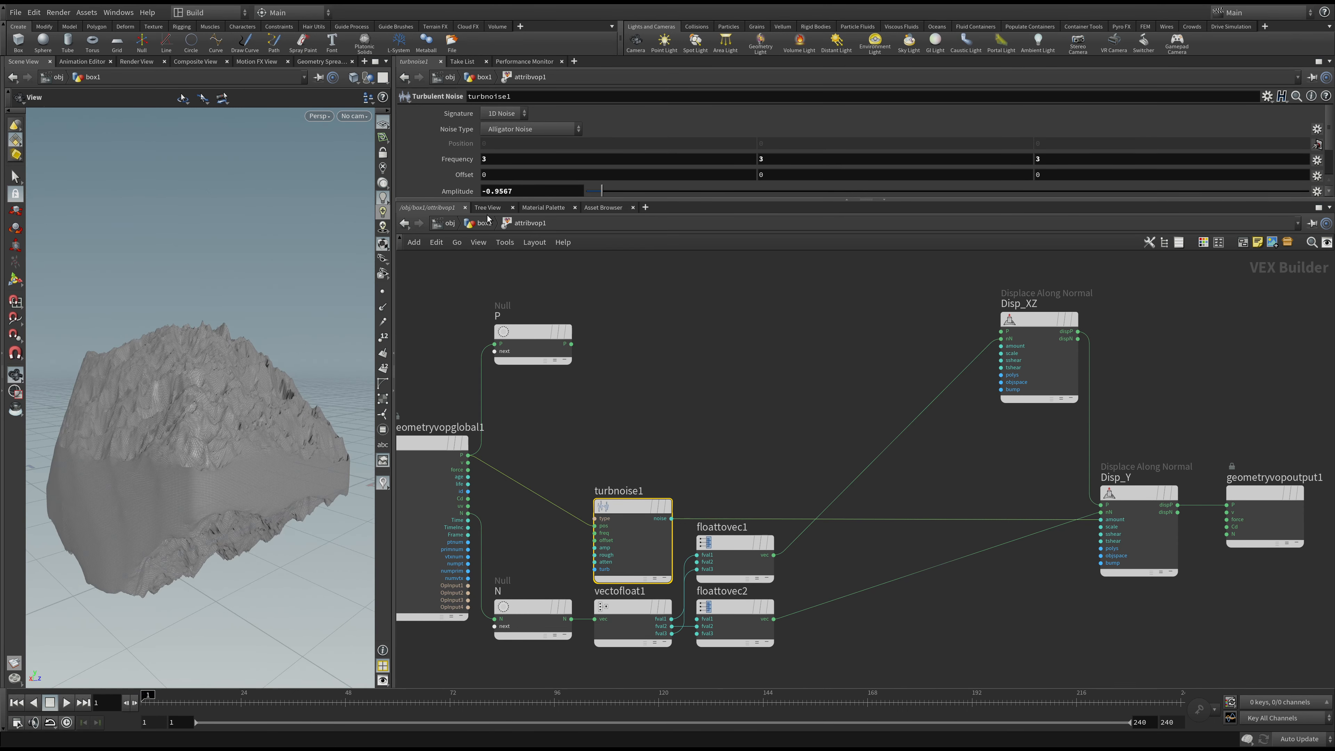
{"action": "type", "text": ".1"}
{"action": "key", "text": "Return"}
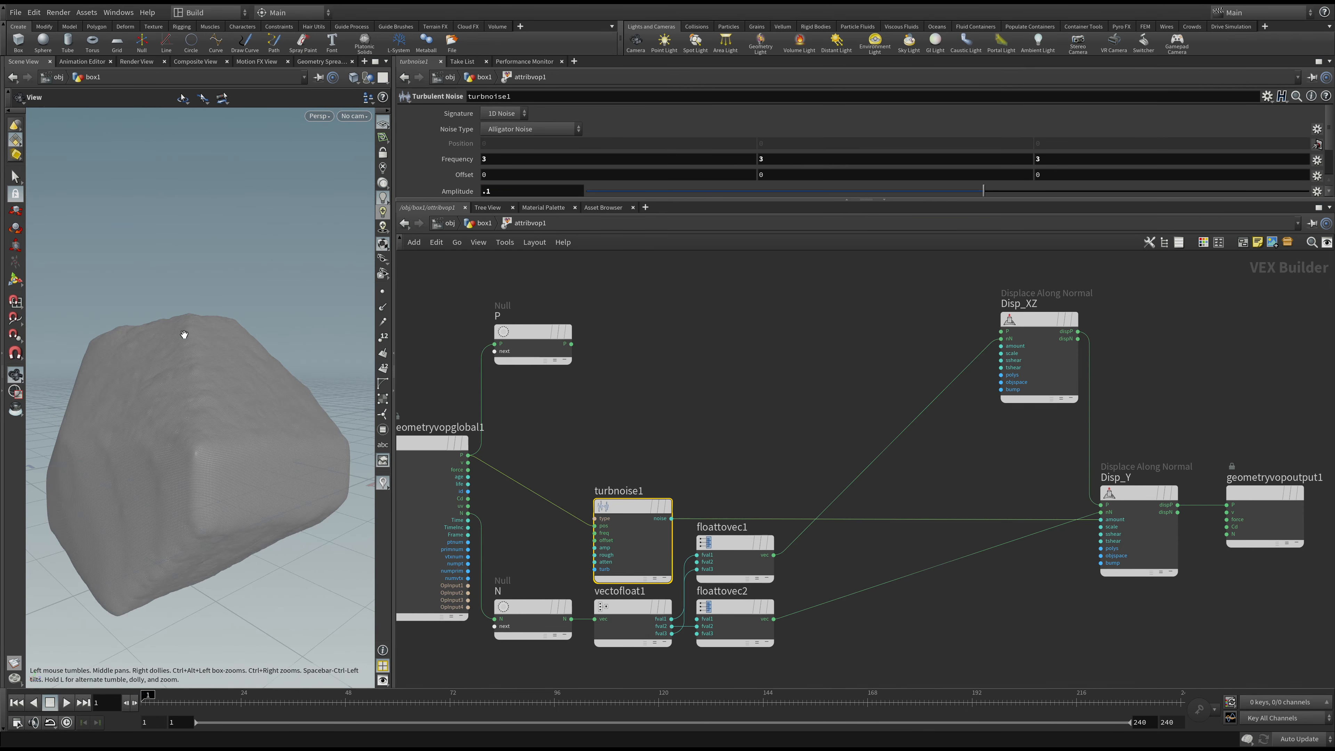
{"action": "left_click_drag", "start_coordinate": [185, 334], "coordinate": [179, 382]}
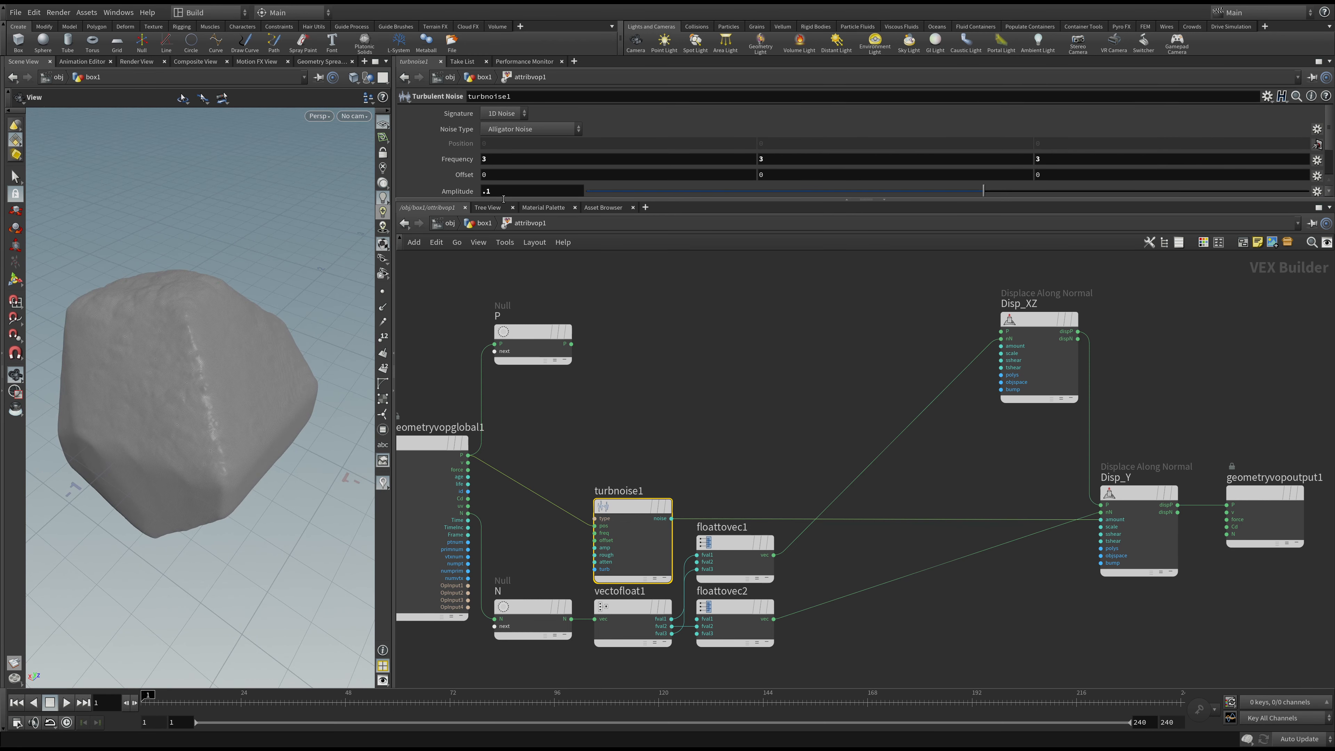
- Set turbnoise1's Amplitude to 0.3, Roughness to 0.732, Attenuation to 0.8253 and Turbulence to 9, enlarging the parameter area
{"action": "type", "text": ".3"}
{"action": "key", "text": "Return"}
{"action": "left_click_drag", "start_coordinate": [227, 300], "coordinate": [199, 296]}
{"action": "left_click_drag", "start_coordinate": [700, 200], "coordinate": [704, 264]}
{"action": "left_click_drag", "start_coordinate": [918, 225], "coordinate": [1247, 239]}
{"action": "left_click_drag", "start_coordinate": [793, 212], "coordinate": [1124, 211]}
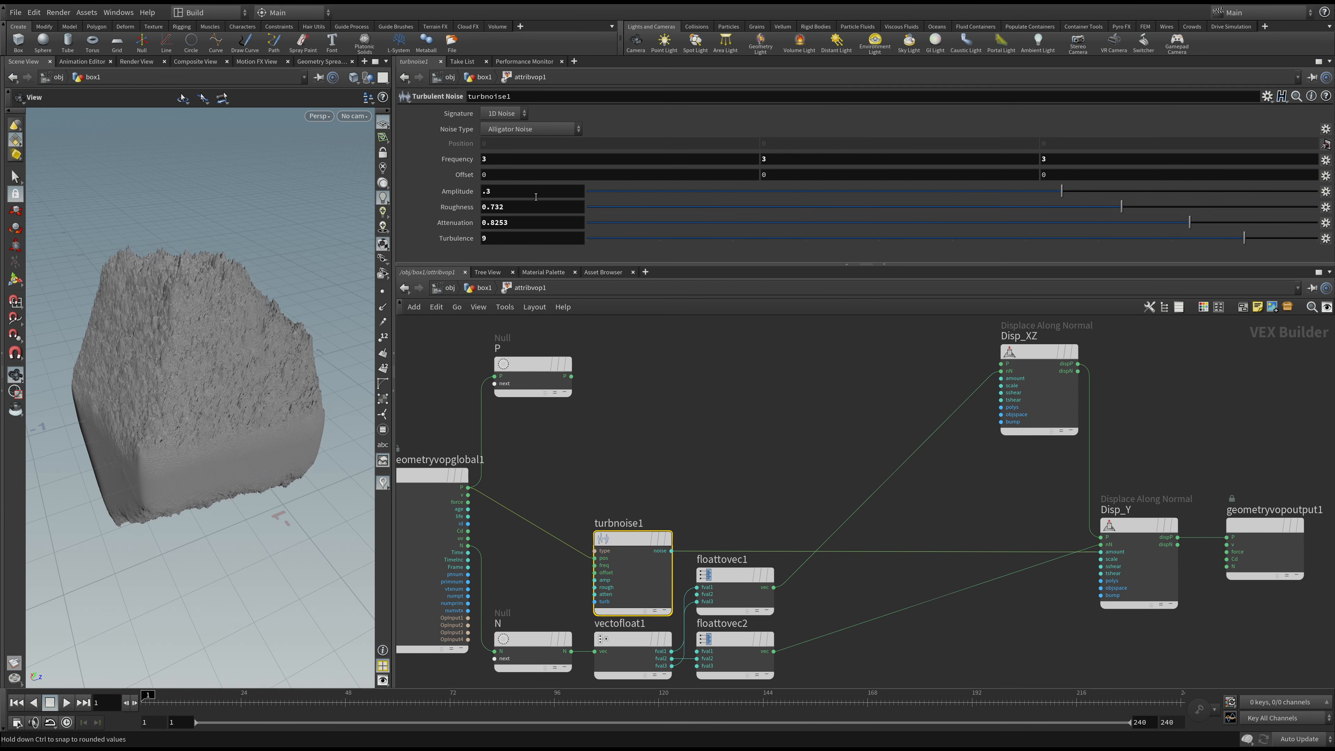
- Try turbnoise1's Amplitude at 0.05, set it to 0.1, and inspect the rock up close and from below
{"action": "key", "text": "Return"}
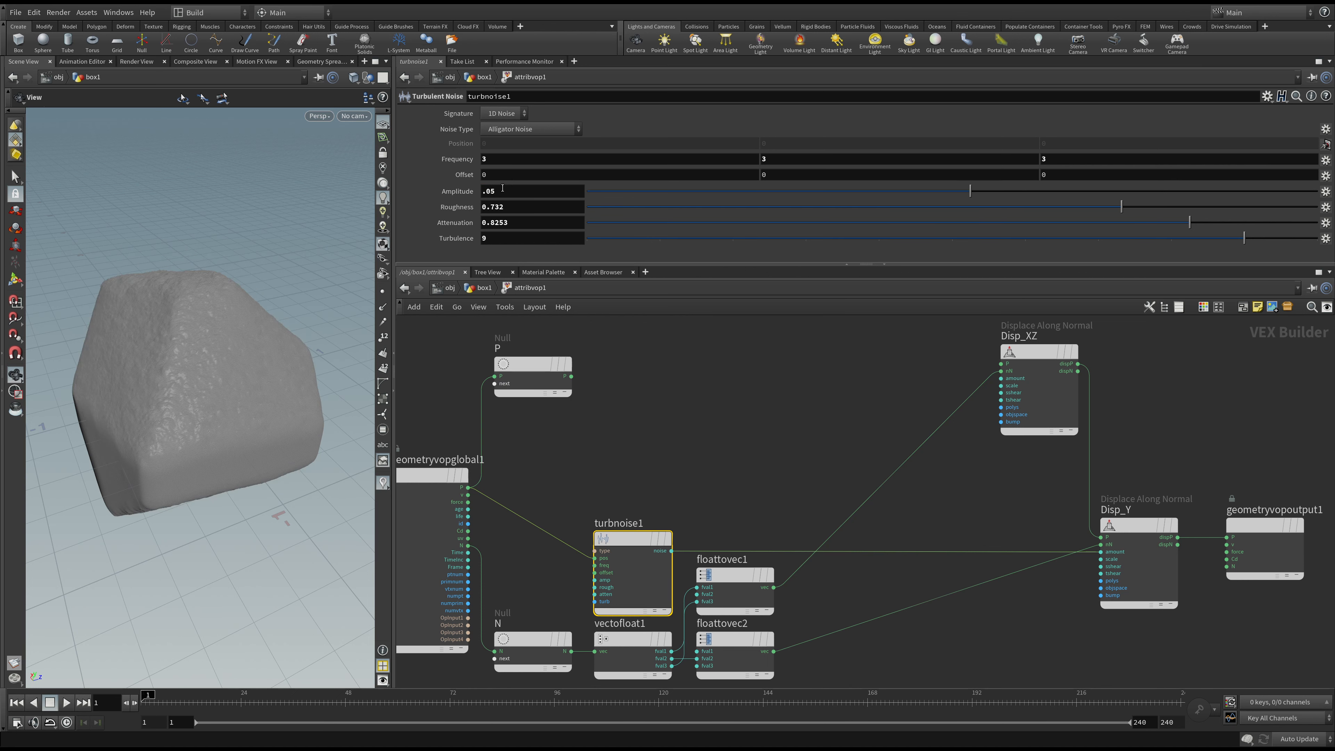
{"action": "type", "text": "1"}
{"action": "key", "text": "Return"}
{"action": "left_click_drag", "start_coordinate": [262, 295], "coordinate": [277, 268]}
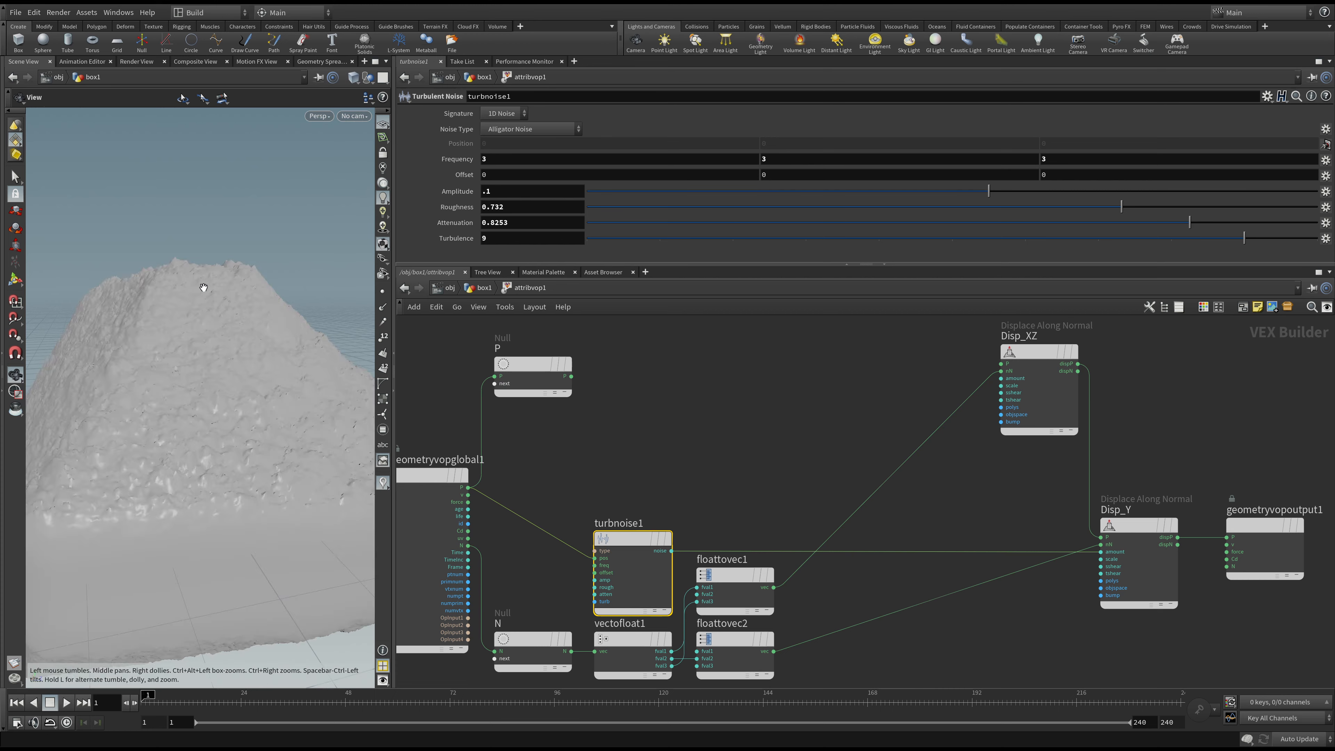
{"action": "left_click_drag", "start_coordinate": [203, 290], "coordinate": [209, 353]}
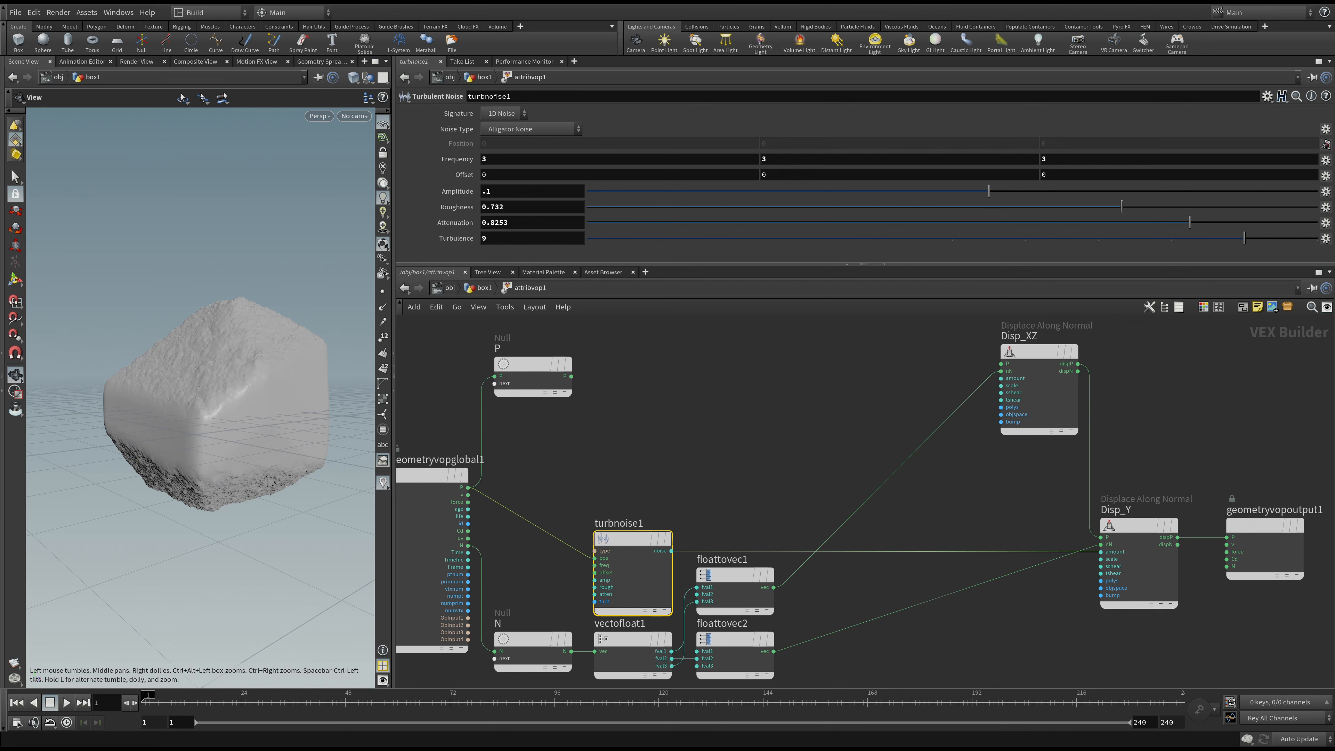
- Add a second Turbulent Noise node between the P null and turbnoise1, above turbnoise1
{"action": "scroll", "coordinate": [682, 387], "scroll_direction": "down", "scroll_amount": 3}
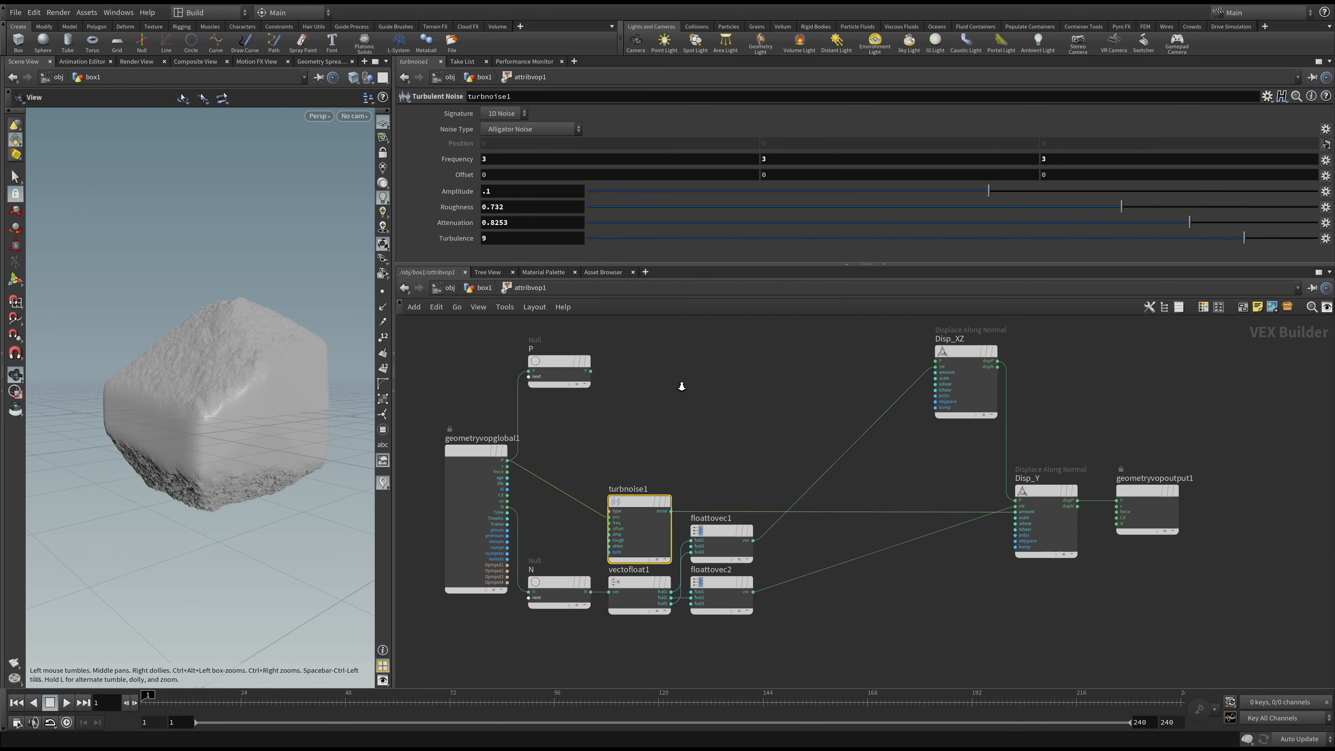
{"action": "scroll", "coordinate": [682, 386], "scroll_direction": "up", "scroll_amount": 1}
{"action": "middle_click_drag", "start_coordinate": [678, 374], "coordinate": [701, 403]}
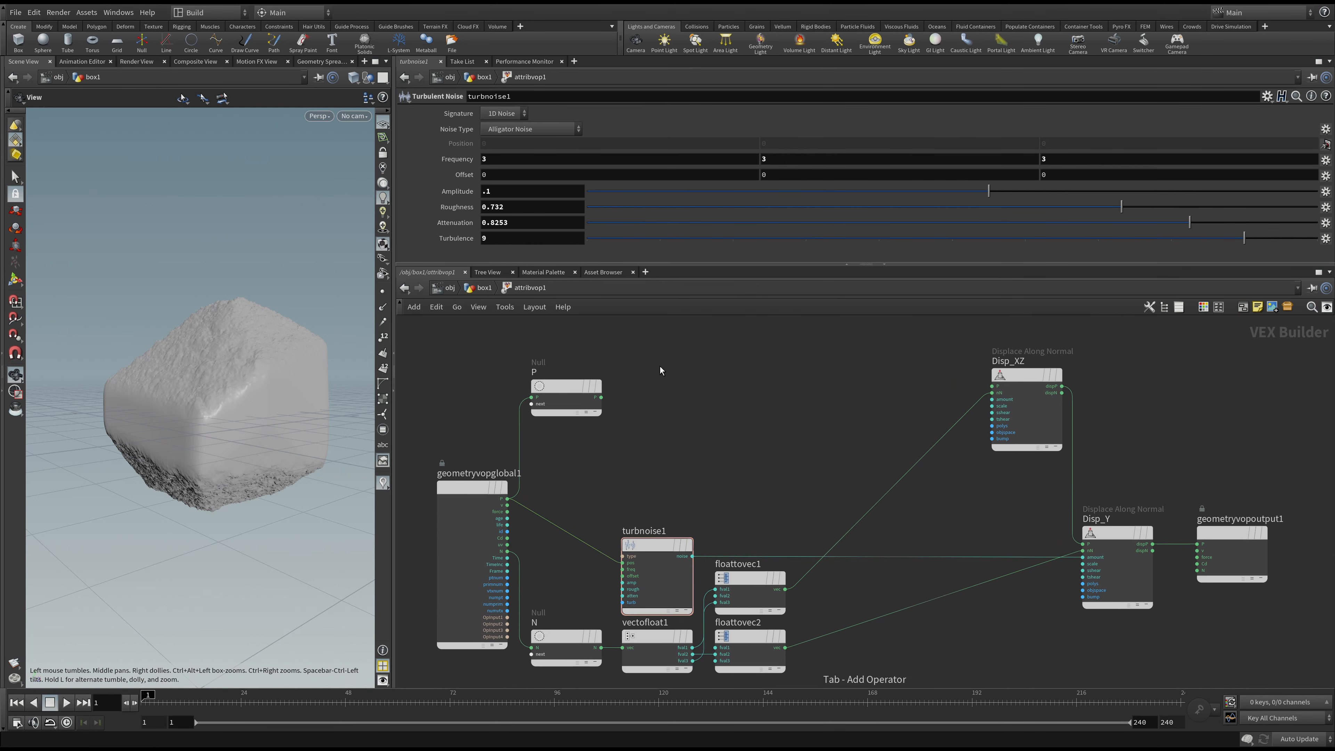
{"action": "key", "text": "Tab"}
{"action": "key", "text": "Return"}
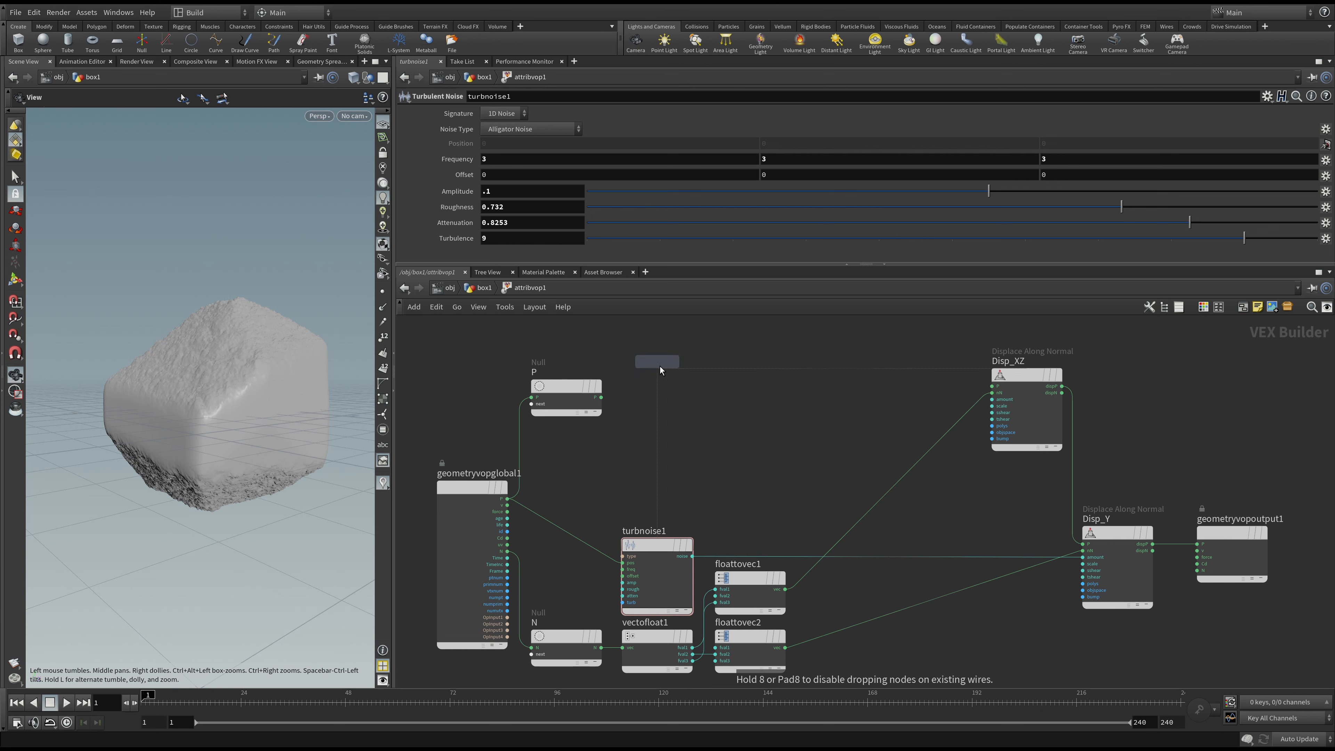
{"action": "left_click", "coordinate": [663, 412]}
{"action": "left_click_drag", "start_coordinate": [663, 412], "coordinate": [644, 416]}
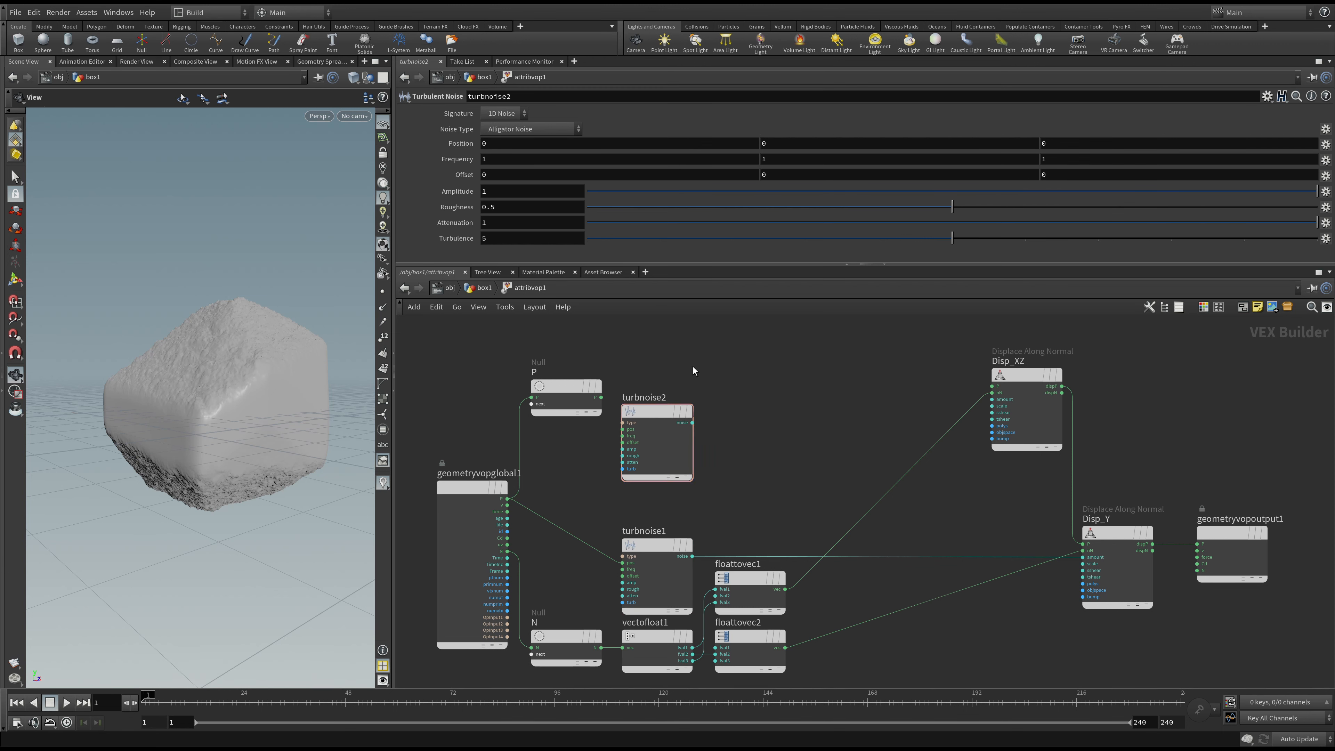
- Add a Veins node and position it directly above turbnoise2
{"action": "key", "text": "Return"}
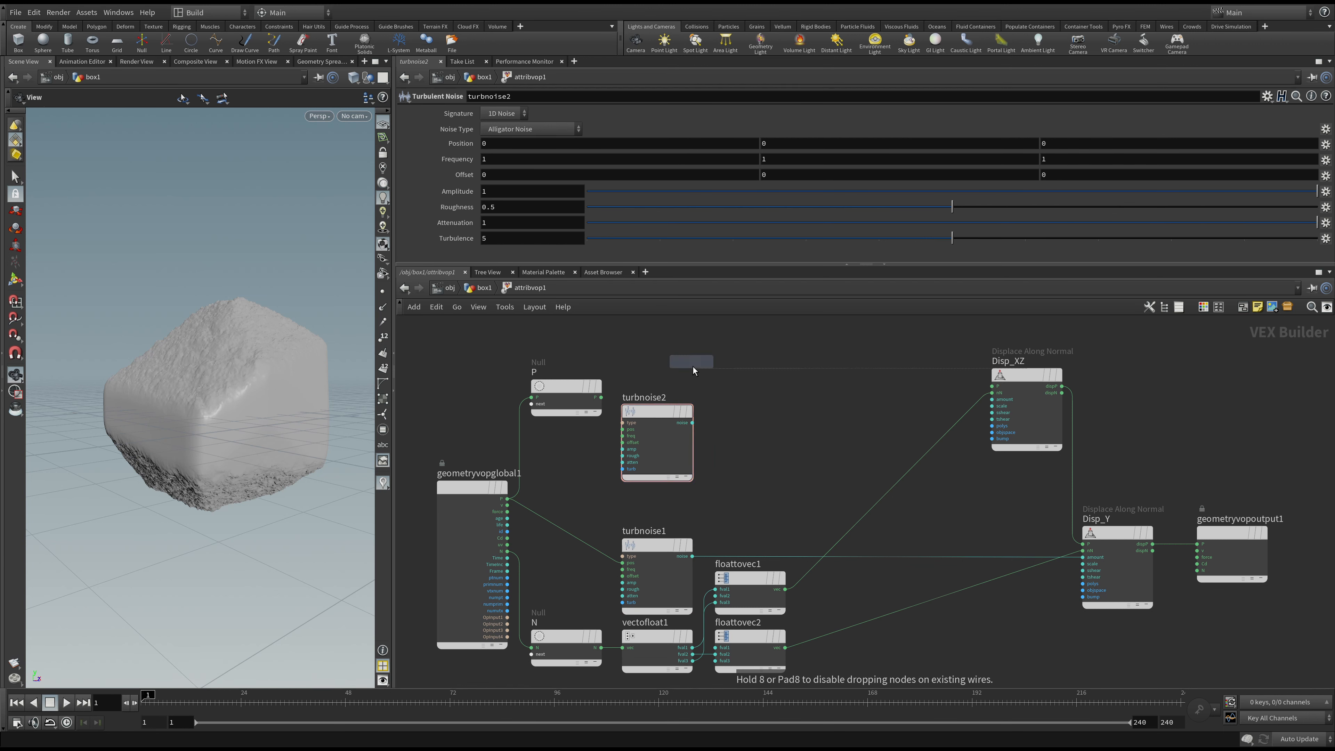
{"action": "left_click", "coordinate": [691, 339]}
{"action": "left_click_drag", "start_coordinate": [692, 363], "coordinate": [665, 335]}
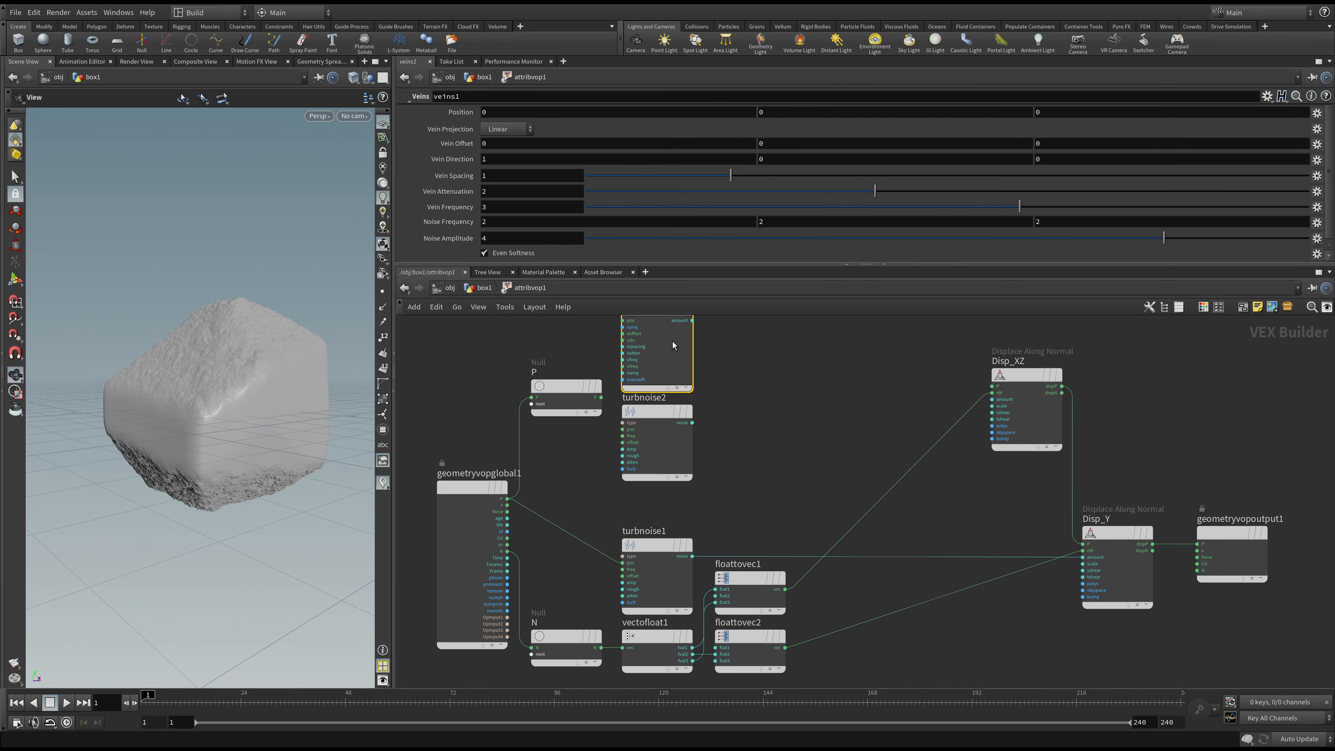
{"action": "middle_click_drag", "start_coordinate": [710, 377], "coordinate": [714, 412]}
{"action": "left_click_drag", "start_coordinate": [673, 445], "coordinate": [673, 456]}
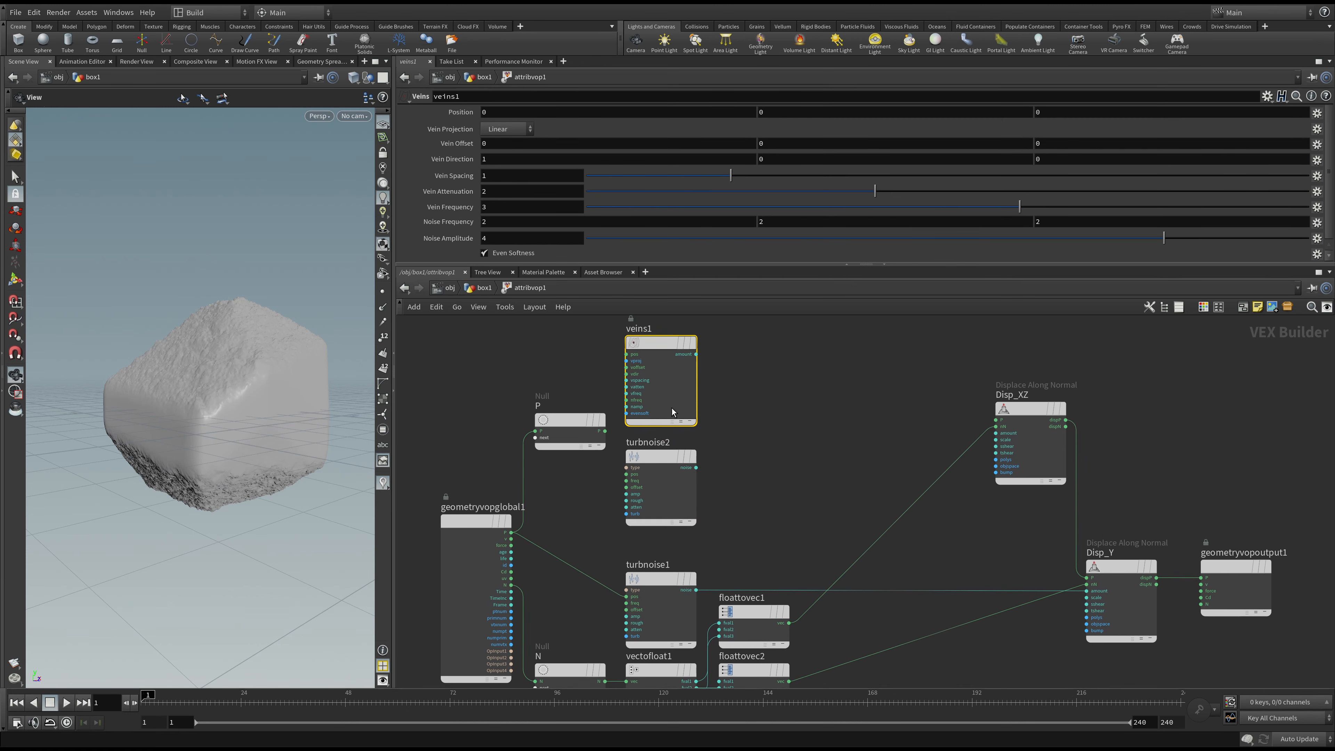
{"action": "left_click_drag", "start_coordinate": [670, 382], "coordinate": [671, 380]}
- Wire the P null into veins1's position, veins1's amount into Disp_XZ's amount, and geometryvopglobal1's P into Disp_XZ's P
{"action": "left_click_drag", "start_coordinate": [606, 431], "coordinate": [628, 353]}
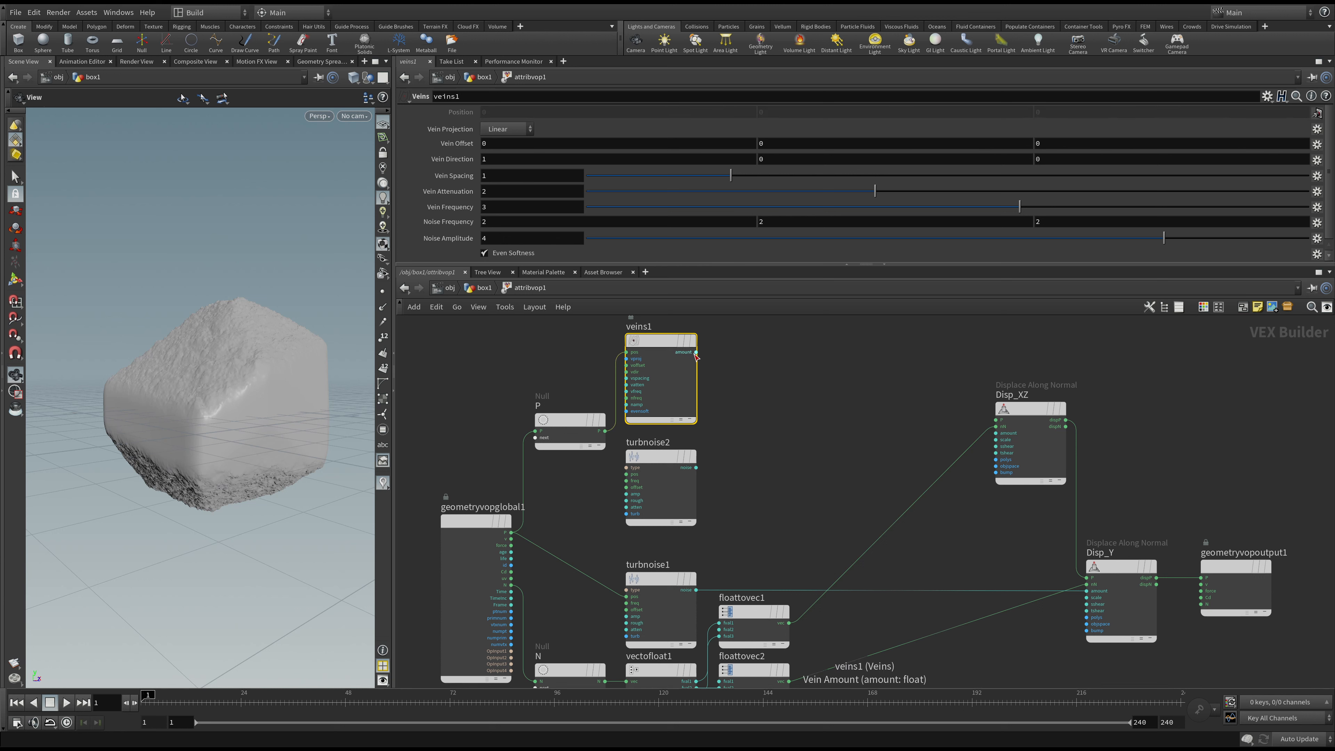
{"action": "left_click_drag", "start_coordinate": [696, 352], "coordinate": [706, 361]}
{"action": "left_click_drag", "start_coordinate": [835, 399], "coordinate": [1003, 436]}
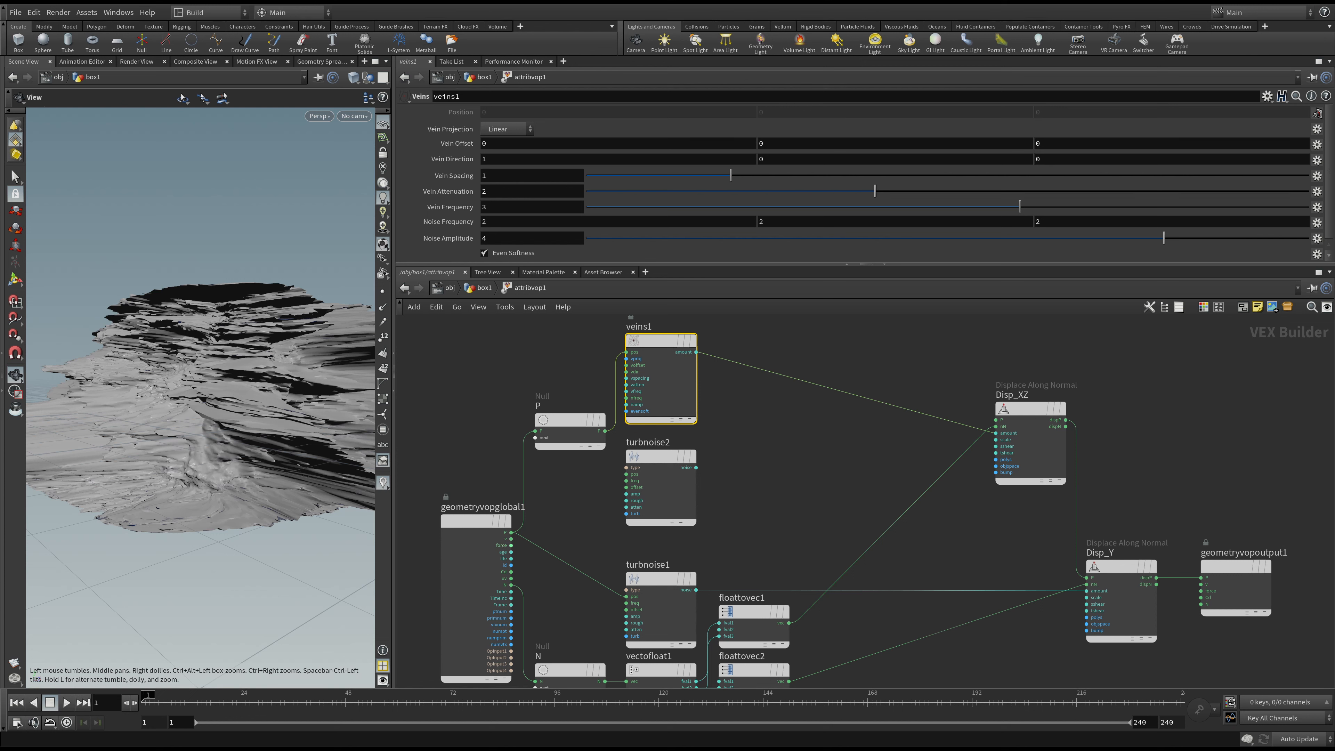
{"action": "left_click_drag", "start_coordinate": [511, 532], "coordinate": [1004, 422]}
{"action": "left_click_drag", "start_coordinate": [235, 305], "coordinate": [288, 300]}
- Reduce the Scale of Disp_XZ to tame the vein displacement, and inspect the rock
{"action": "left_click", "coordinate": [1030, 436]}
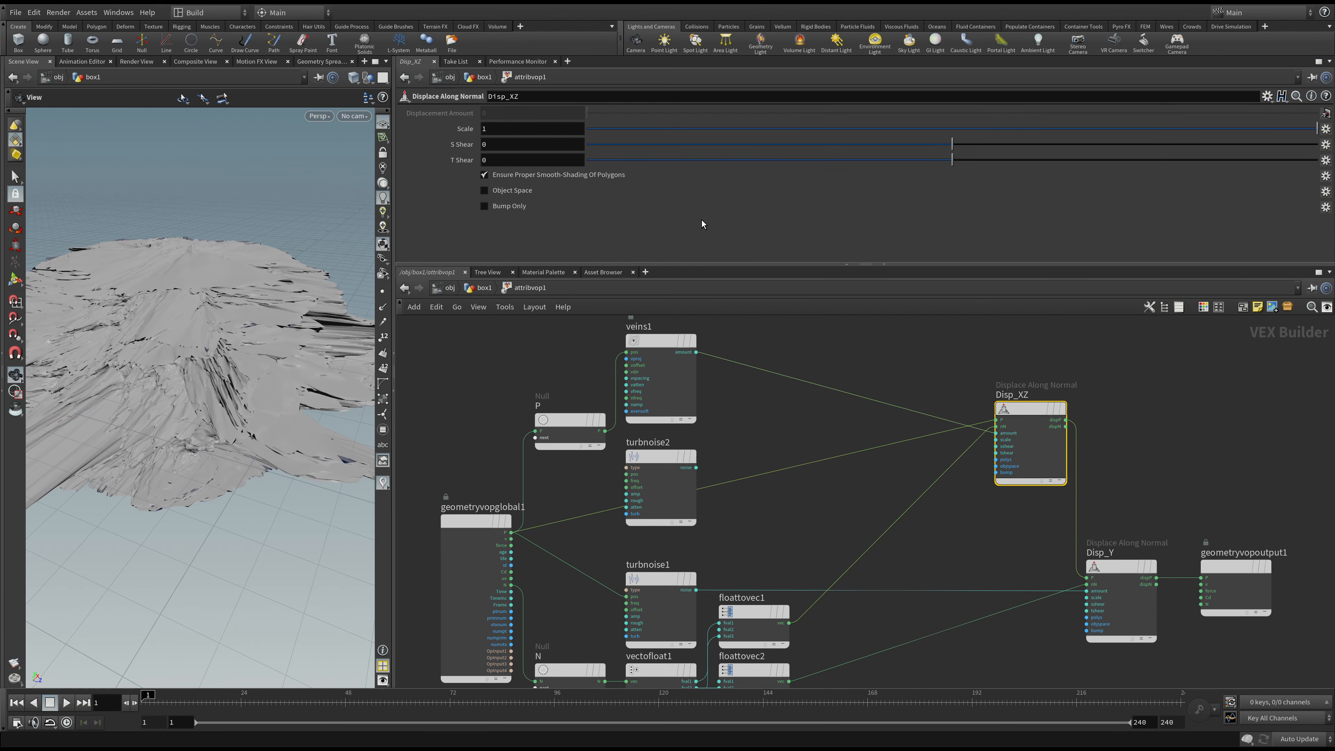
{"action": "left_click_drag", "start_coordinate": [976, 132], "coordinate": [928, 134]}
{"action": "left_click_drag", "start_coordinate": [165, 382], "coordinate": [231, 368]}
- Try veins1 with Vein Spacing 1.319, Vein Attenuation 1.441 and Vein Frequency 1.506
{"action": "left_click", "coordinate": [690, 369]}
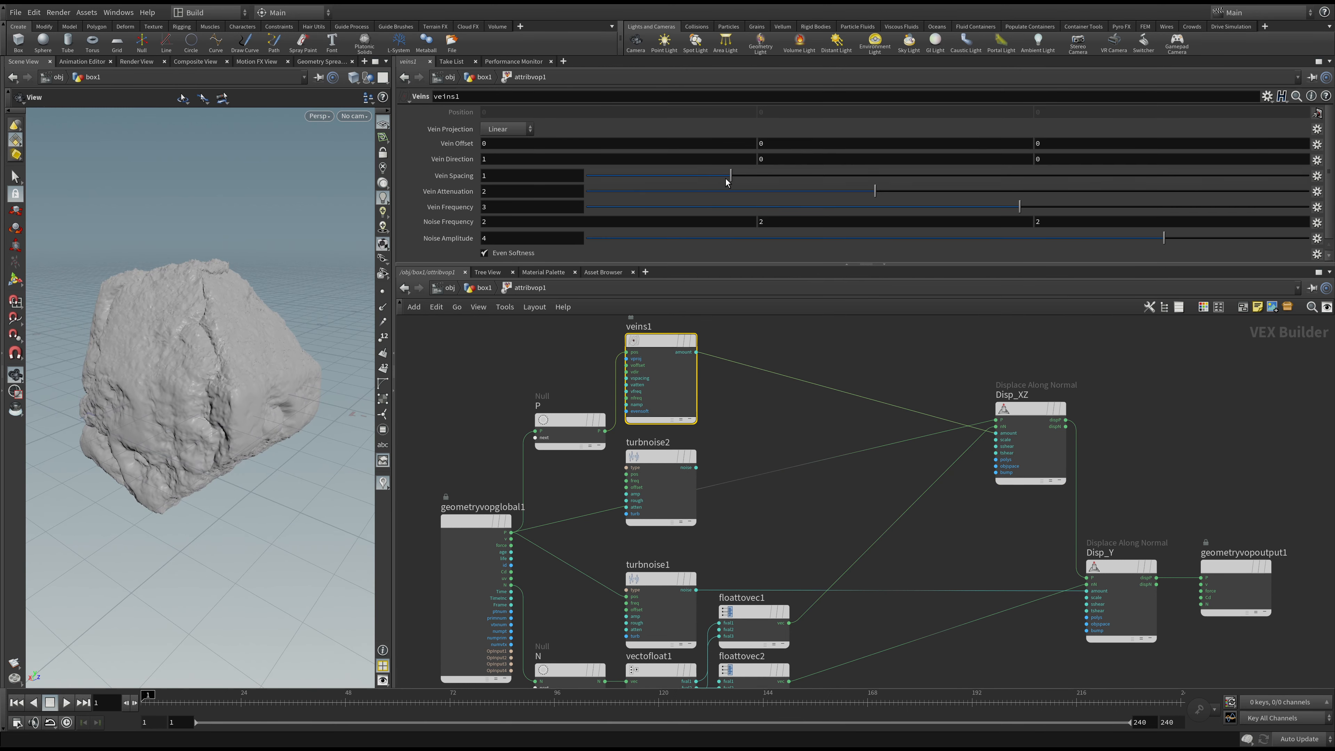
{"action": "left_click_drag", "start_coordinate": [728, 180], "coordinate": [794, 191]}
{"action": "left_click_drag", "start_coordinate": [710, 209], "coordinate": [807, 204]}
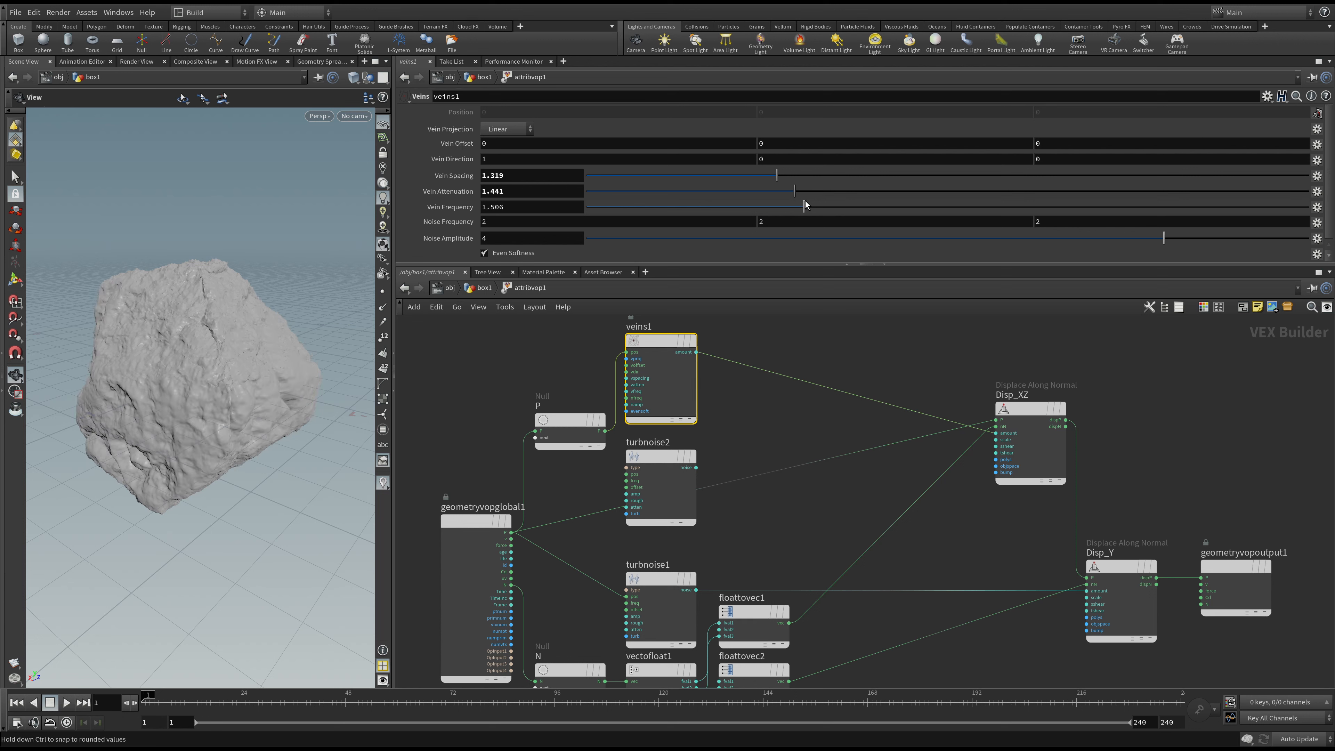
- Try a Vein Direction of 0, 1, 0 on veins1, and restore it to 1, 0, 0
{"action": "left_click", "coordinate": [549, 161]}
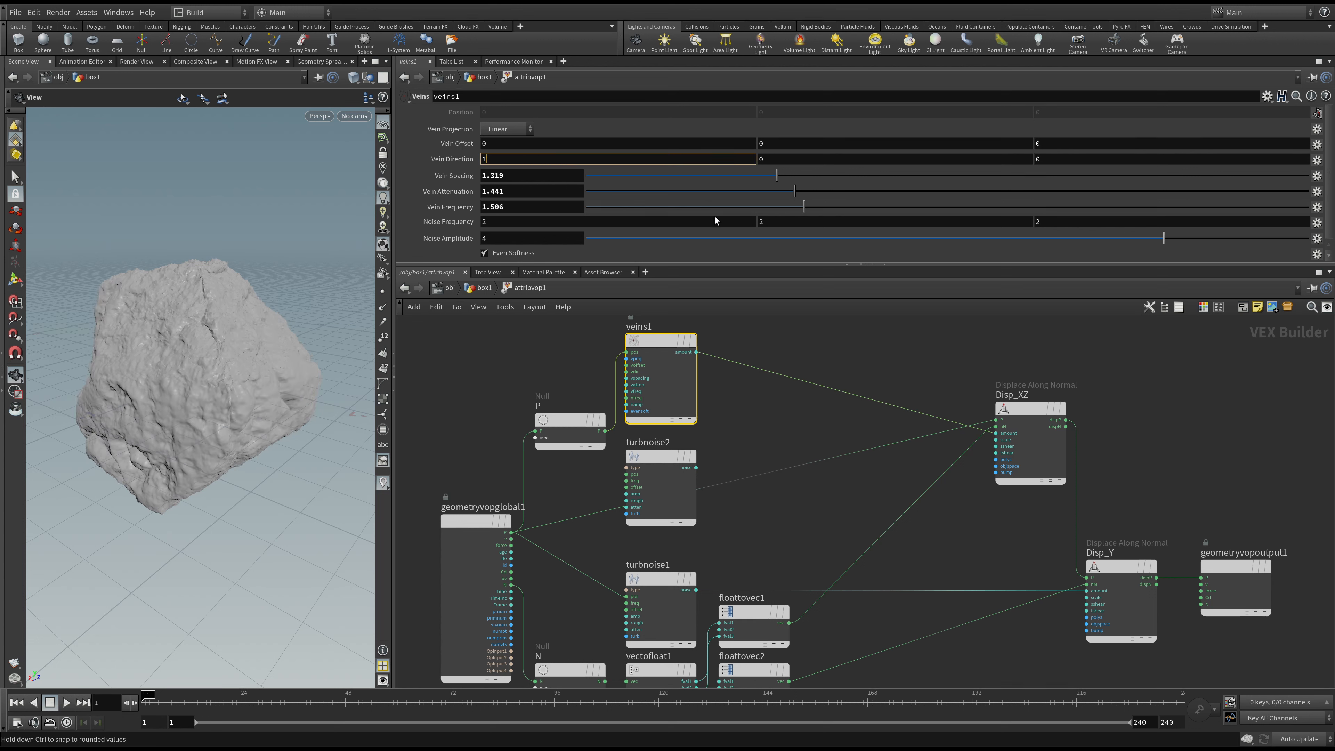
{"action": "key", "text": "Tab"}
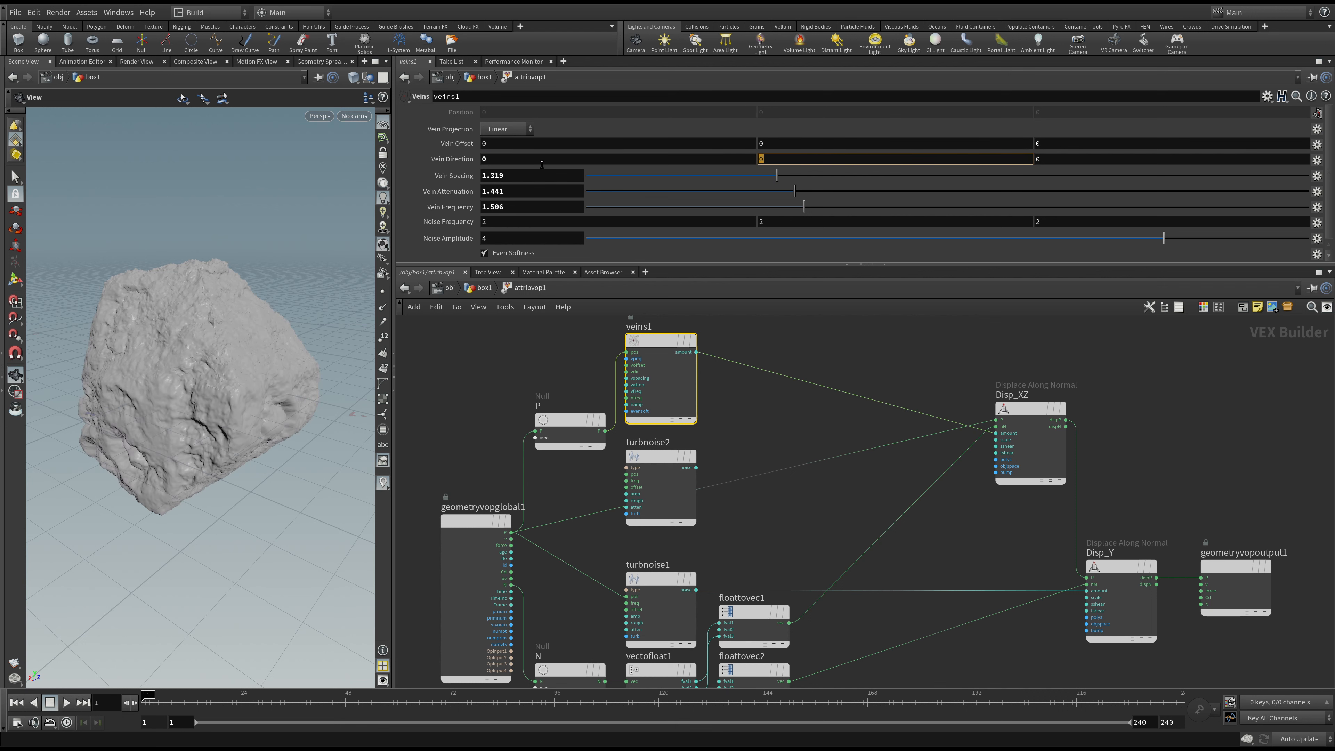
{"action": "type", "text": "1"}
{"action": "key", "text": "Return"}
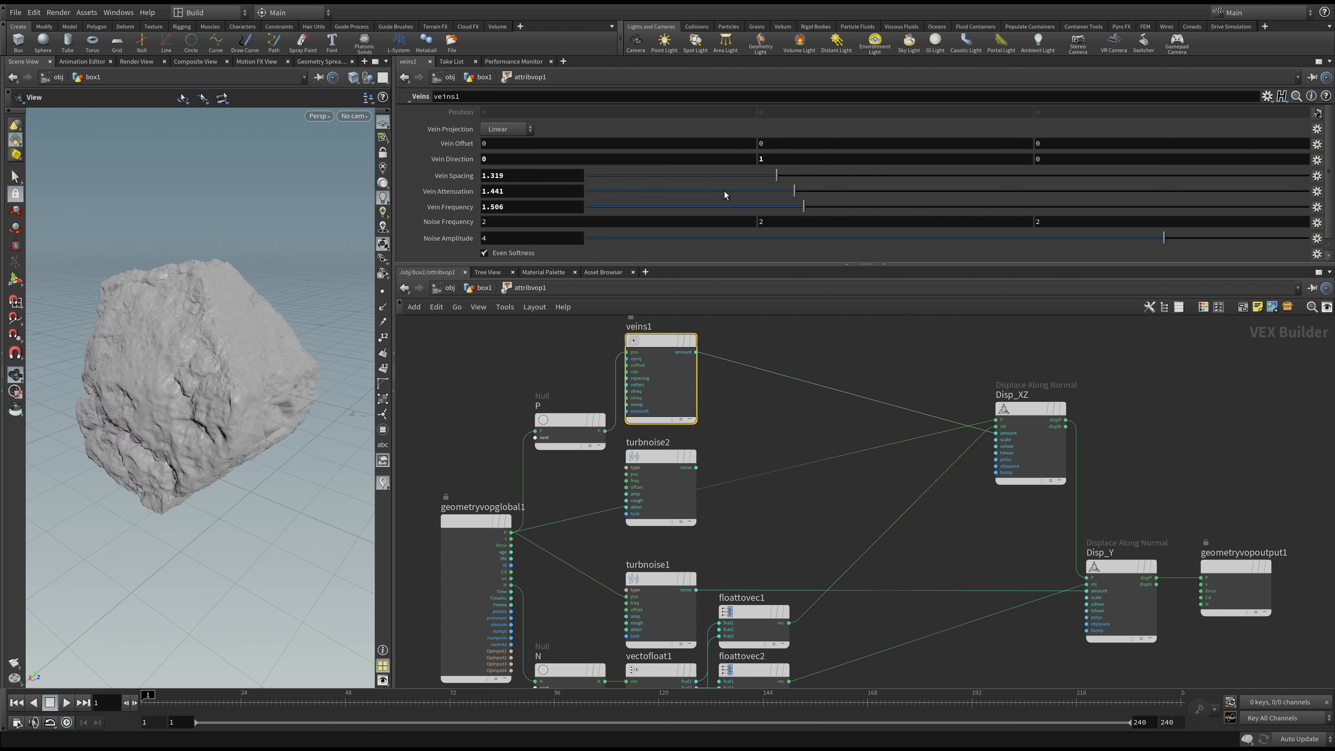
{"action": "left_click_drag", "start_coordinate": [759, 160], "coordinate": [765, 160]}
{"action": "type", "text": "0"}
{"action": "key", "text": "Return"}
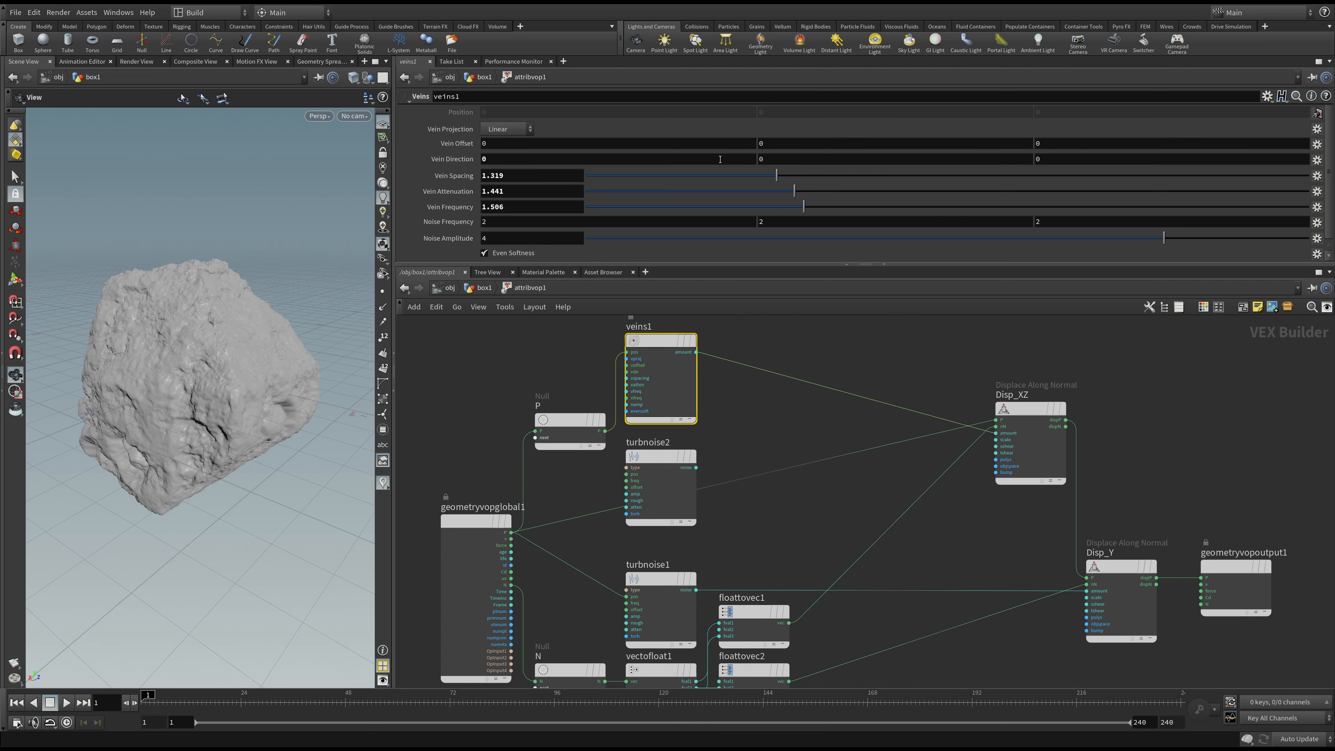
{"action": "left_click_drag", "start_coordinate": [492, 159], "coordinate": [426, 167]}
{"action": "type", "text": "1"}
{"action": "key", "text": "Return"}
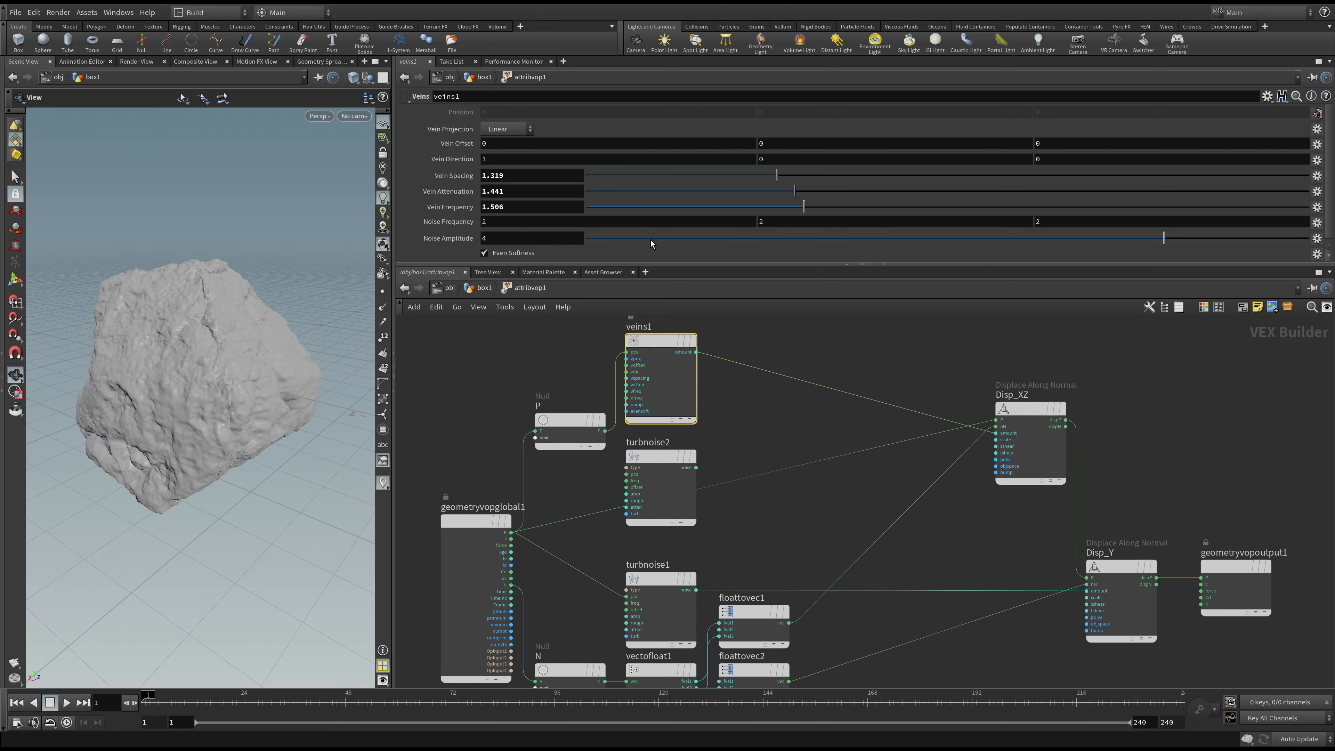
- Set veins1's Noise Amplitude to 3.01 and all three Noise Frequency values to 1
{"action": "left_click", "coordinate": [639, 240]}
{"action": "left_click_drag", "start_coordinate": [745, 243], "coordinate": [996, 255]}
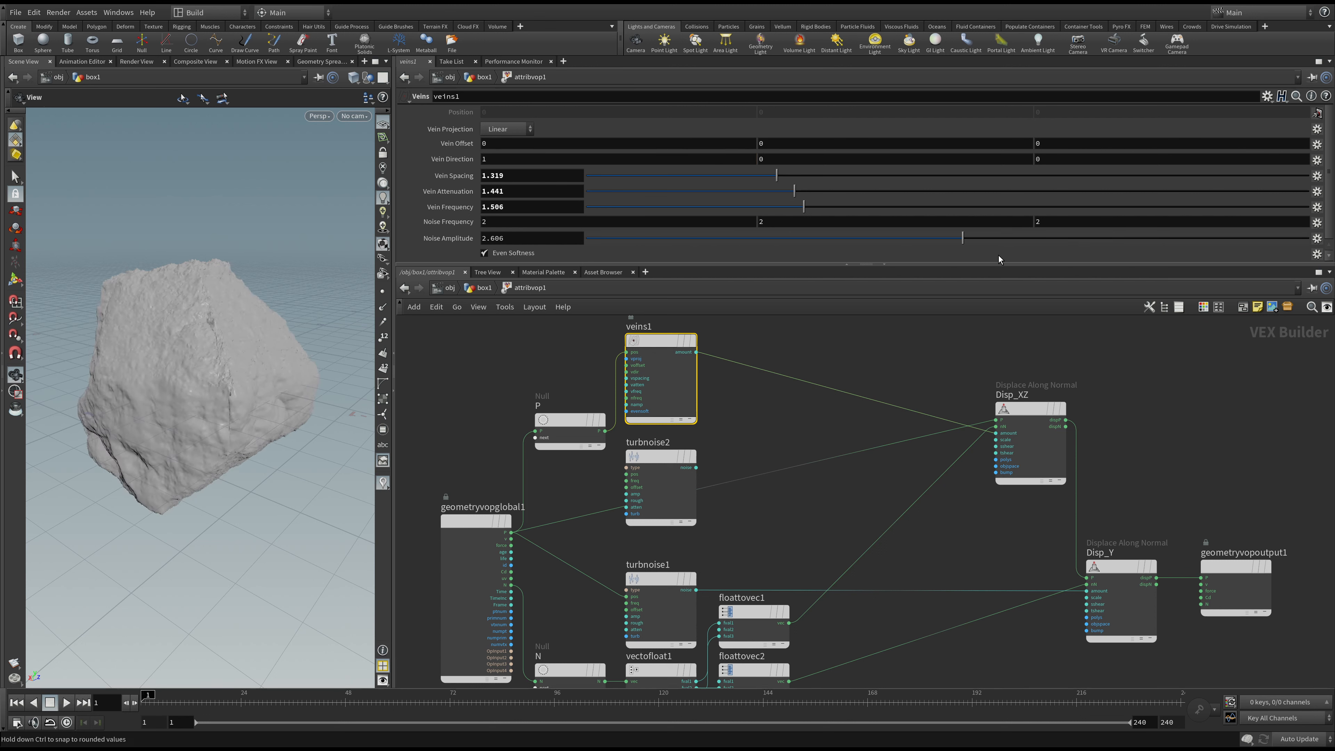
{"action": "left_click_drag", "start_coordinate": [589, 225], "coordinate": [463, 223]}
{"action": "type", "text": "1"}
{"action": "key", "text": "Tab"}
{"action": "type", "text": "1"}
{"action": "key", "text": "Tab"}
{"action": "type", "text": "1"}
{"action": "key", "text": "Return"}
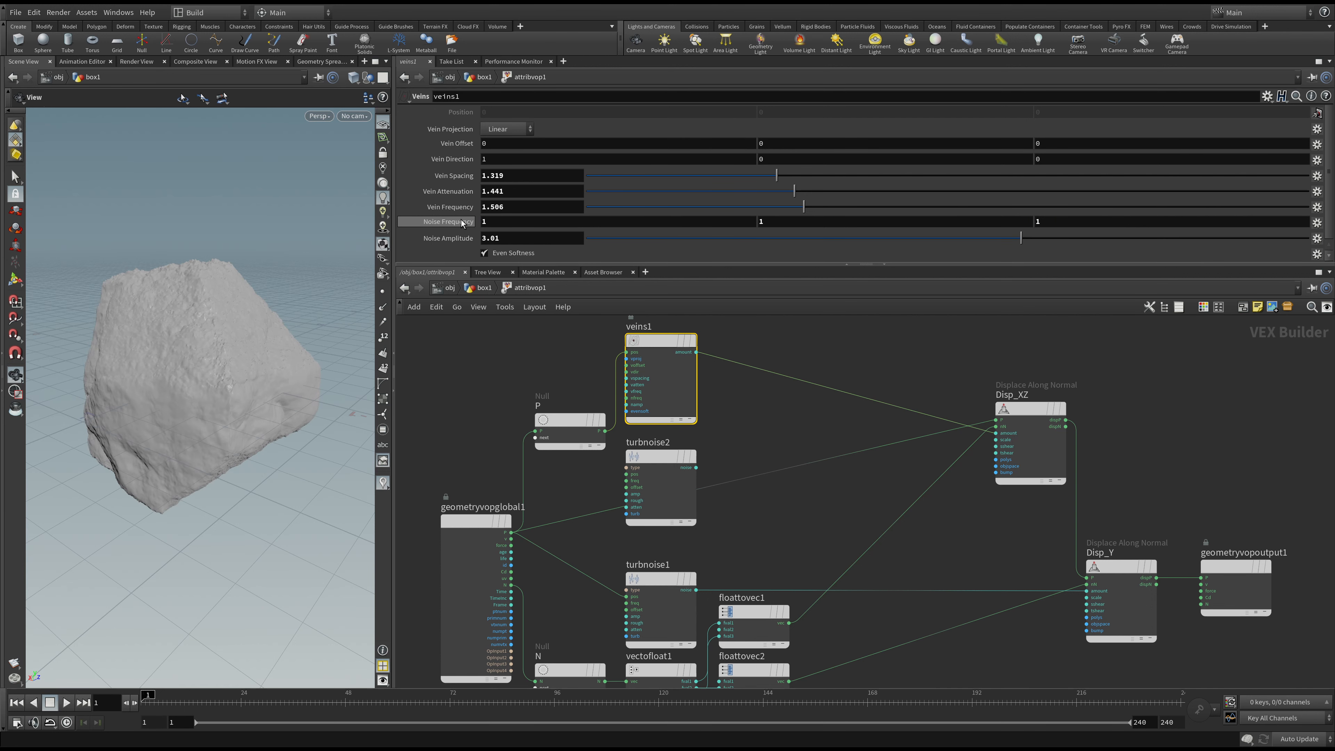
- Try a Y Noise Frequency of 3 on veins1 and inspect the rock
{"action": "type", "text": "3"}
{"action": "key", "text": "Return"}
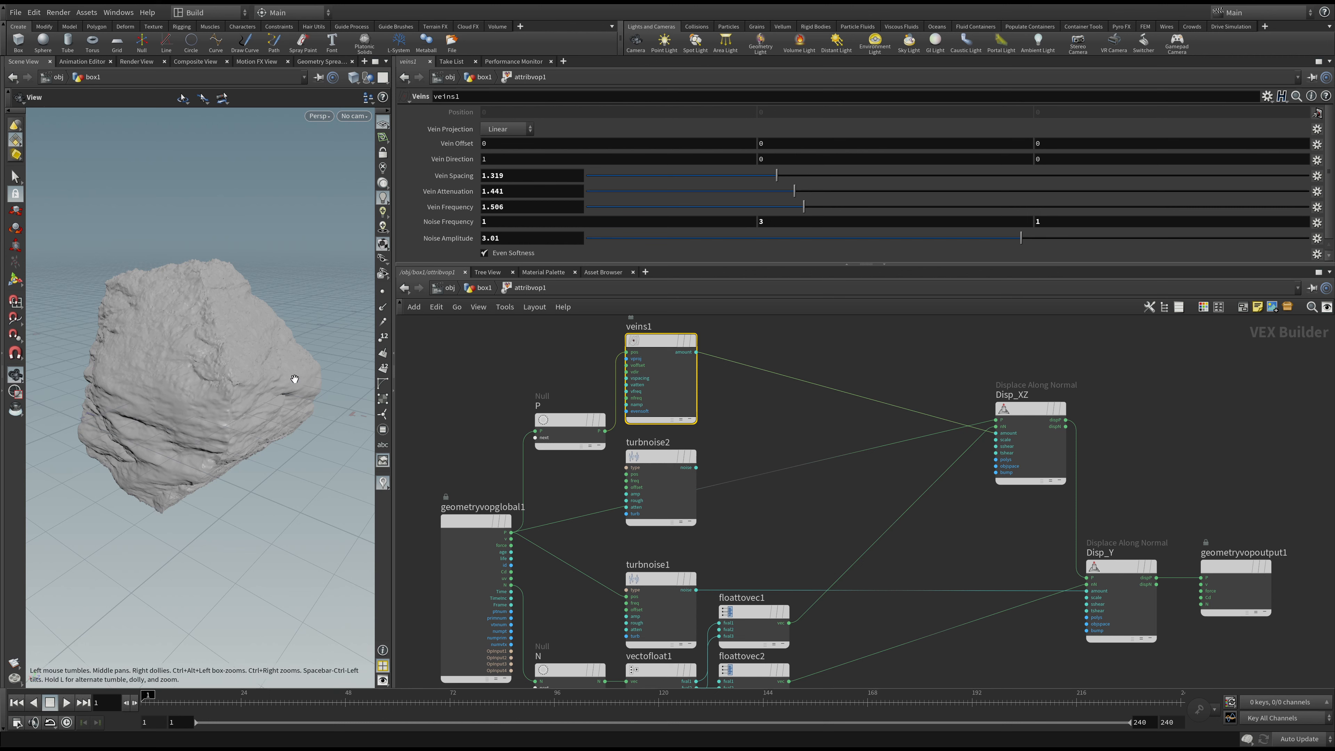
{"action": "left_click_drag", "start_coordinate": [300, 363], "coordinate": [248, 411]}
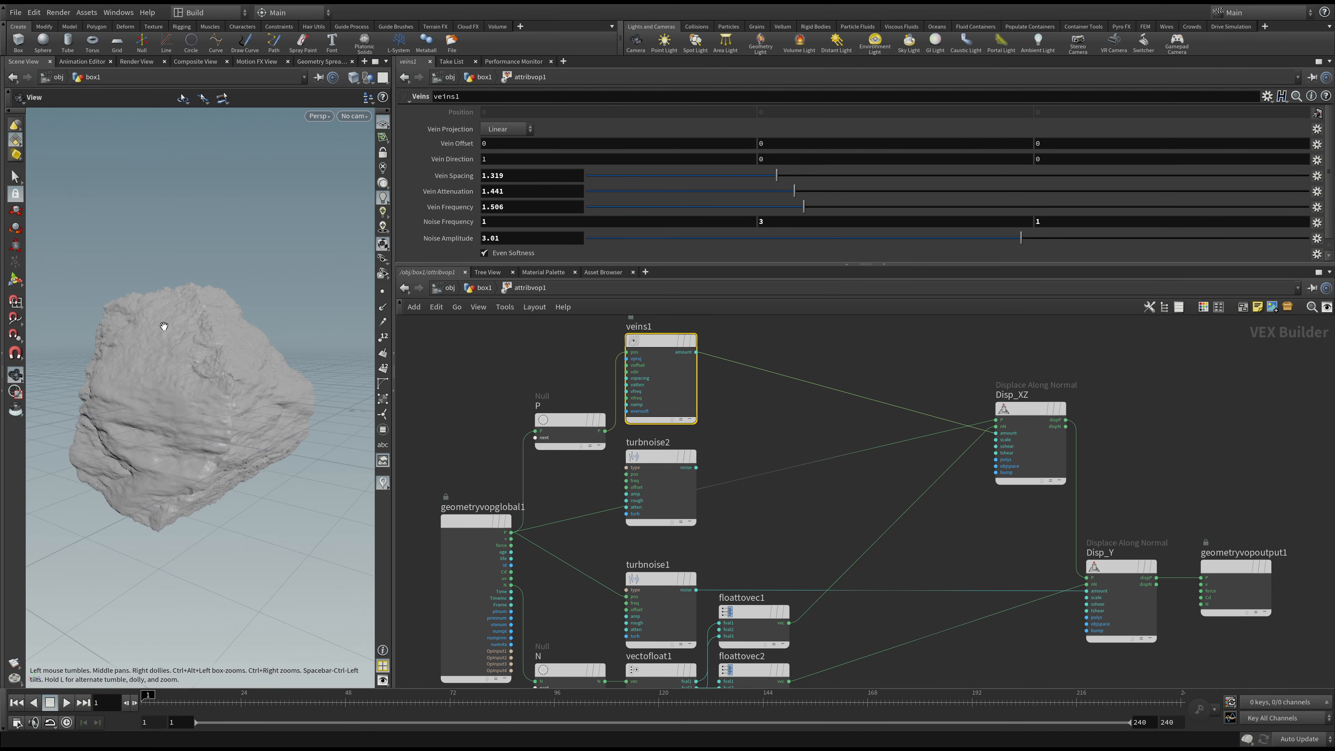
- Set veins1's Noise Frequency to 3, 1, 3 and inspect the rock's vertical grooves
{"action": "double_click", "coordinate": [769, 222]}
{"action": "type", "text": "1"}
{"action": "key", "text": "Return"}
{"action": "double_click", "coordinate": [638, 221]}
{"action": "type", "text": "3"}
{"action": "key", "text": "Return"}
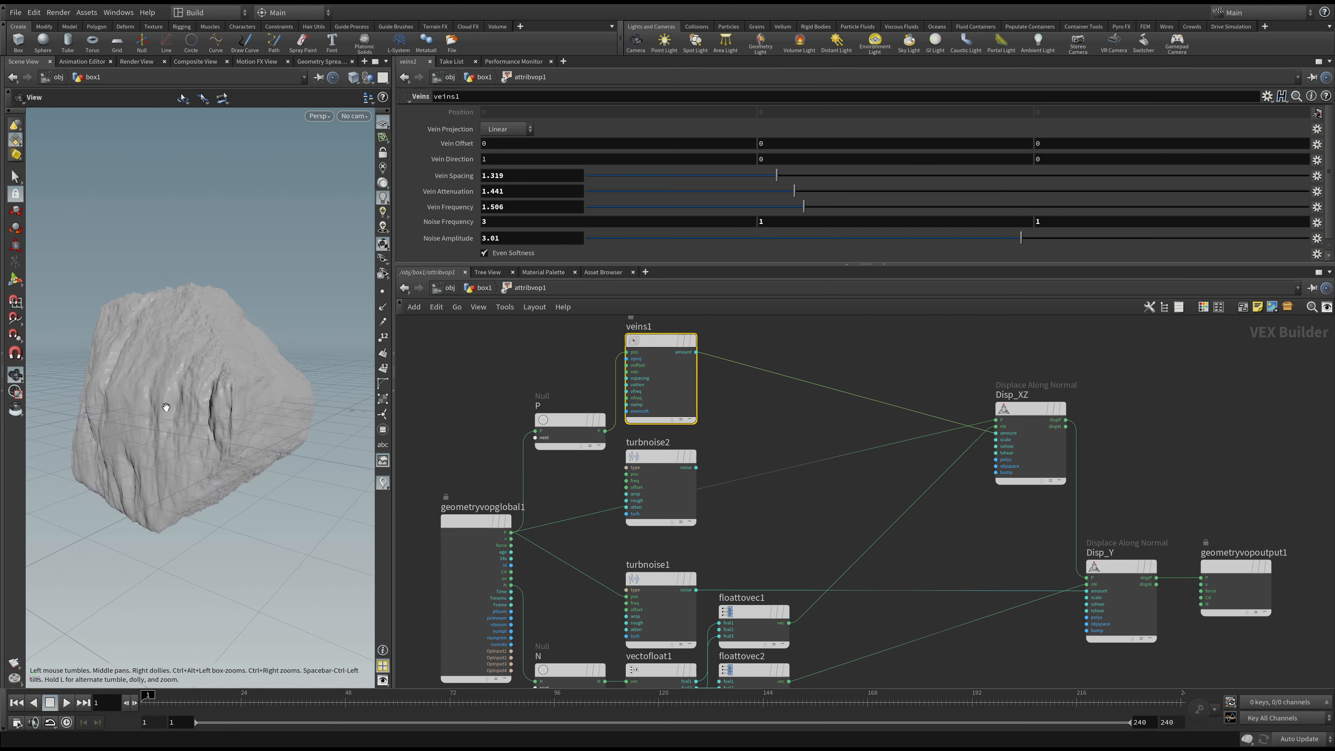
{"action": "double_click", "coordinate": [1043, 223]}
{"action": "type", "text": "3"}
{"action": "key", "text": "Return"}
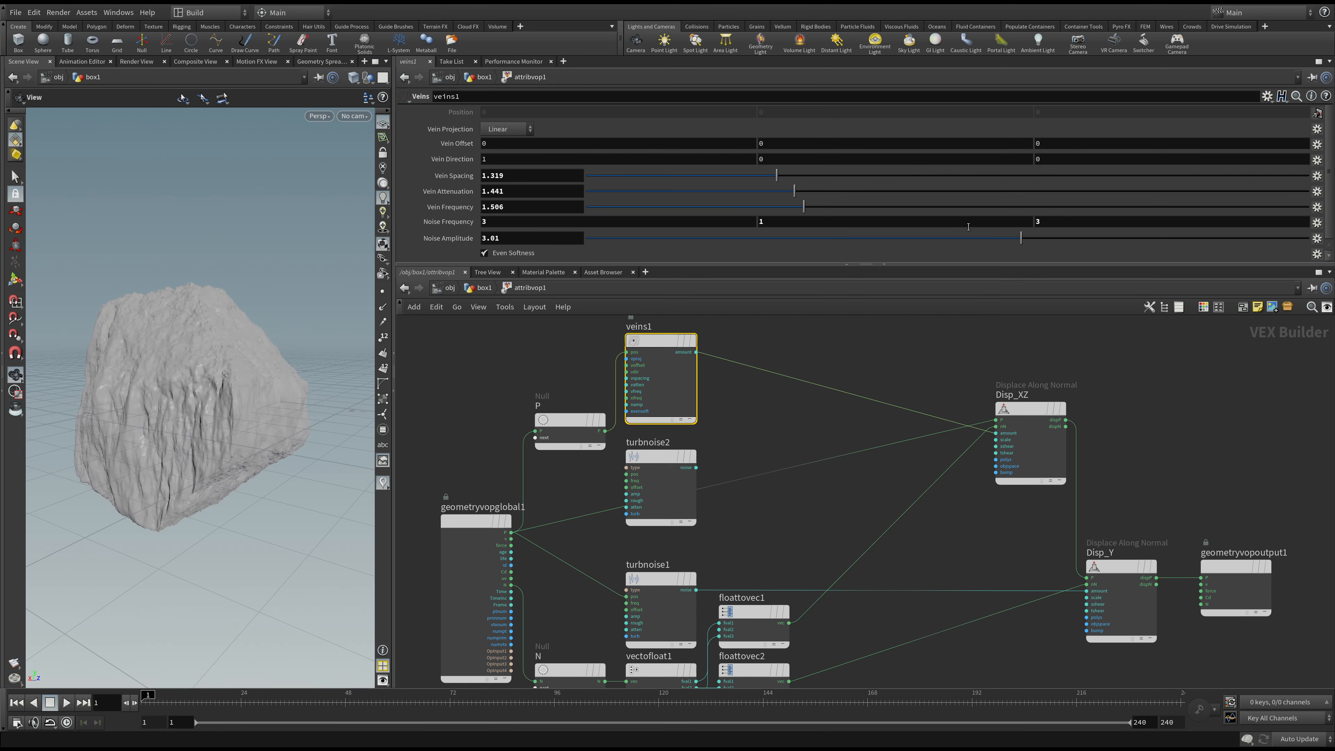
{"action": "scroll", "coordinate": [218, 398], "scroll_direction": "up", "scroll_amount": 5}
{"action": "left_click_drag", "start_coordinate": [218, 398], "coordinate": [307, 395]}
- Try Y Noise Frequency values of 2 and 0.5 on veins1
{"action": "double_click", "coordinate": [780, 227]}
{"action": "type", "text": "2"}
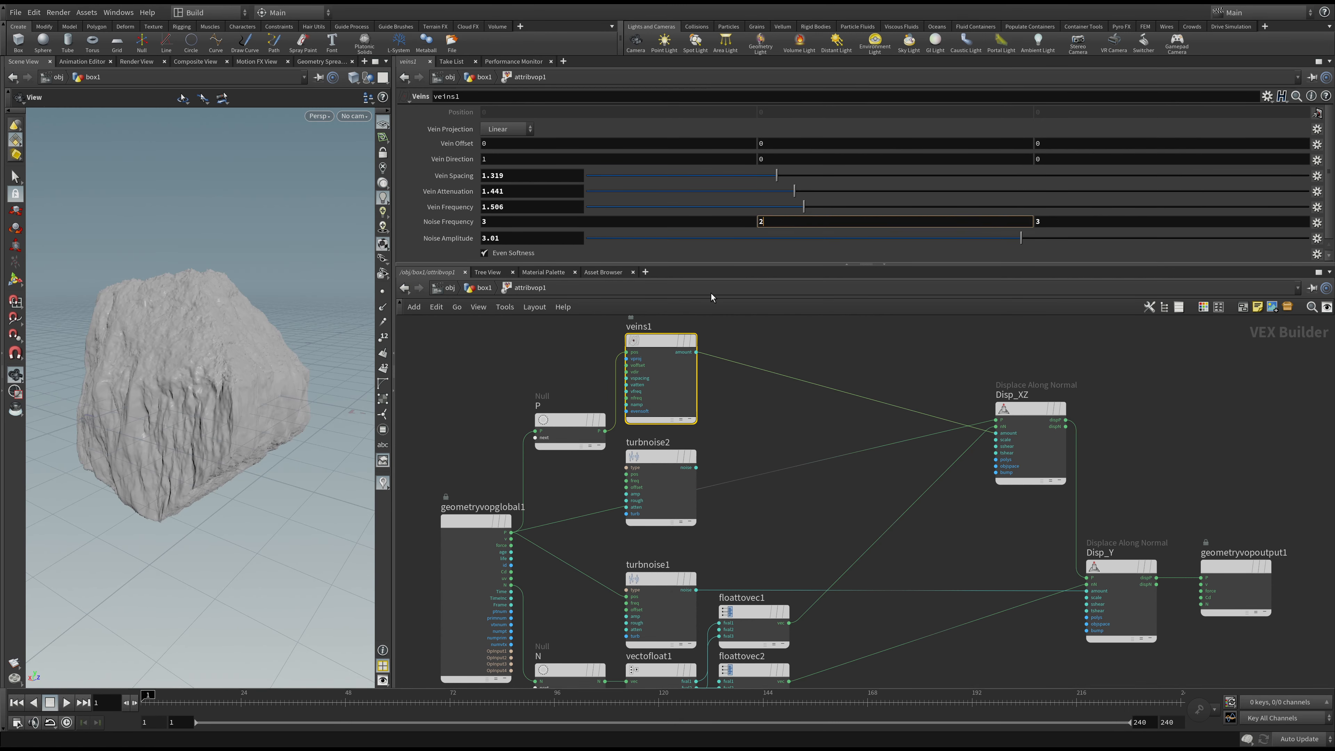
{"action": "key", "text": "Return"}
{"action": "left_click_drag", "start_coordinate": [775, 223], "coordinate": [723, 223]}
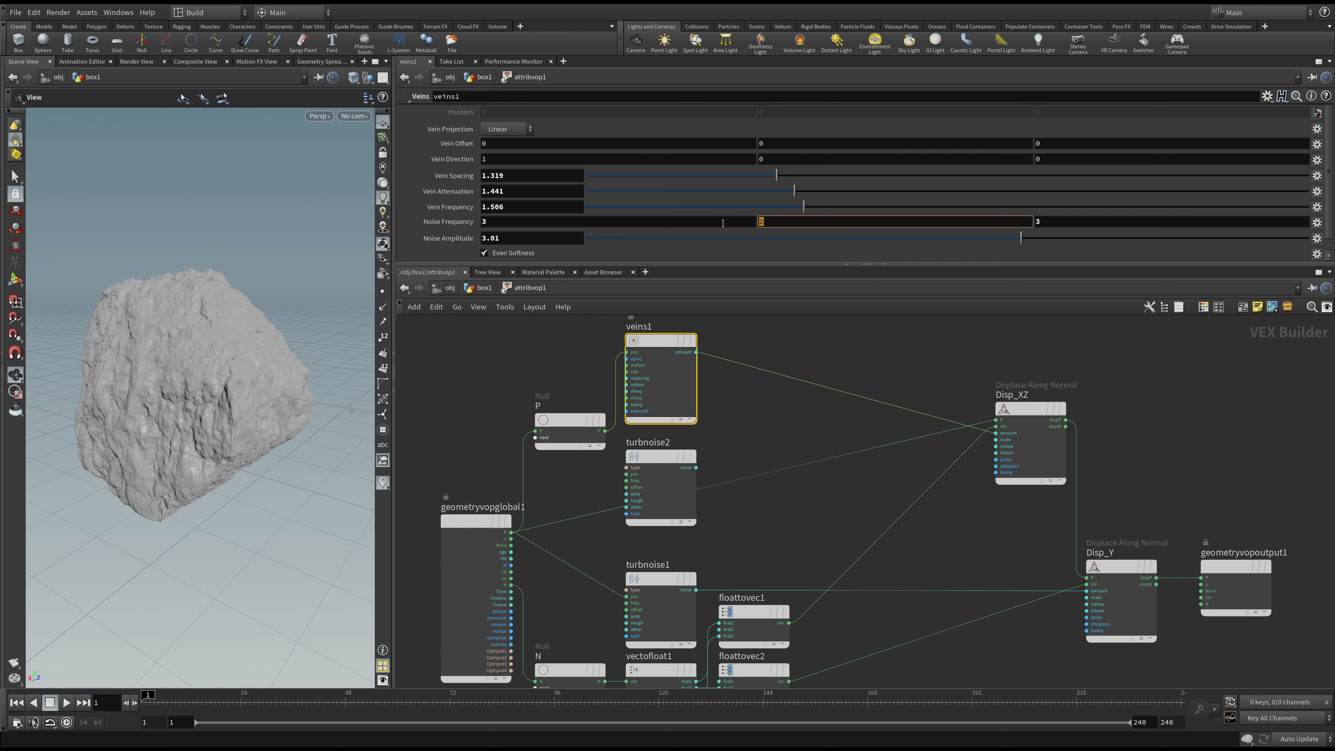
{"action": "type", "text": ".5"}
{"action": "key", "text": "Return"}
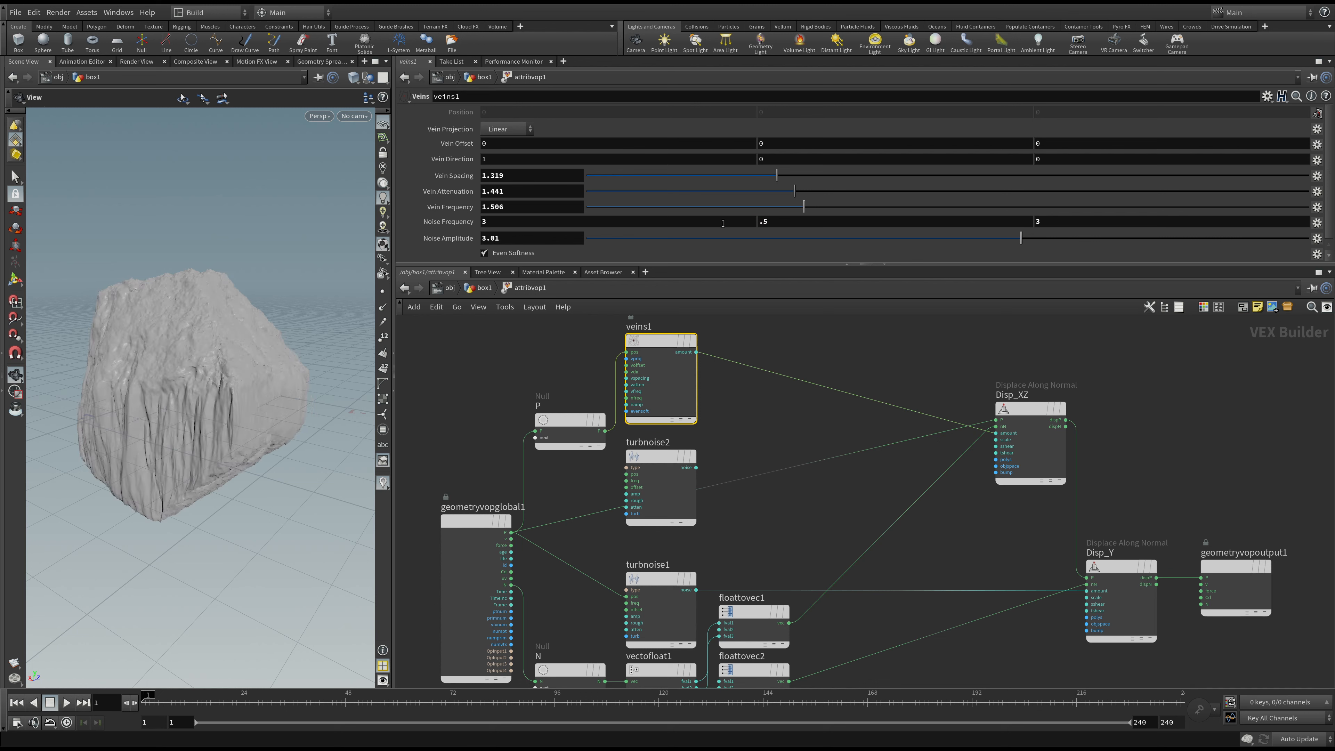
- Set veins1's Y Noise Frequency to 1.5 and view the rock from another angle
{"action": "double_click", "coordinate": [810, 222]}
{"action": "type", "text": "1.5"}
{"action": "key", "text": "Return"}
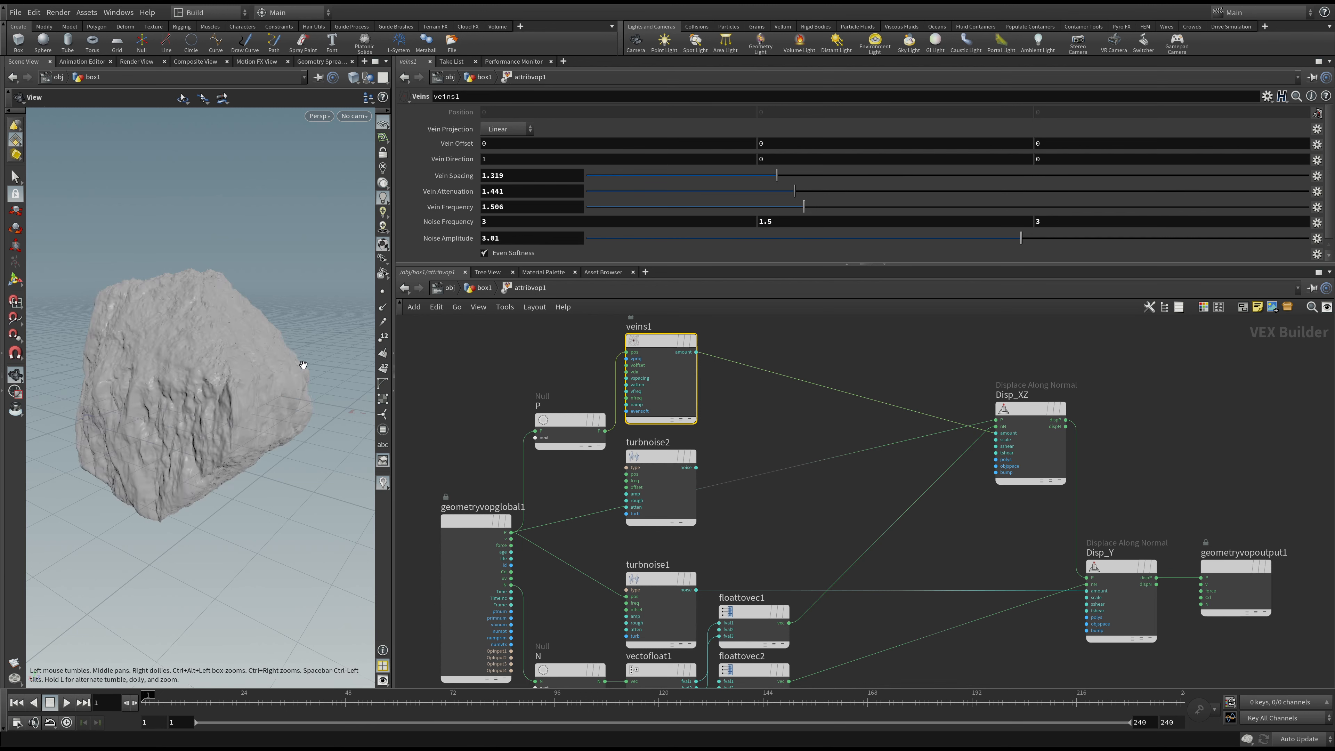
{"action": "left_click_drag", "start_coordinate": [303, 364], "coordinate": [332, 290]}
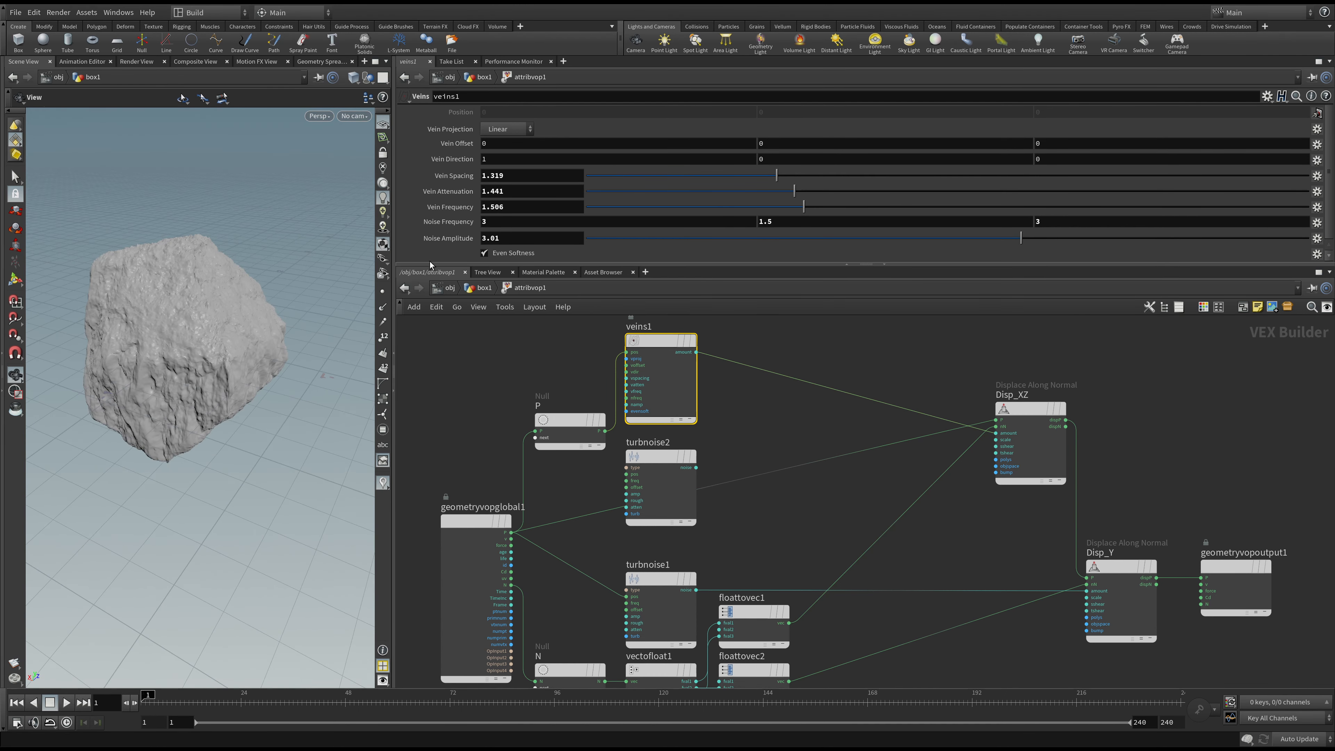
- Set veins1's Vein Frequency to 2.243, Vein Attenuation to 0.864 and Vein Spacing to 1.554, checking the rock from another angle
{"action": "left_click_drag", "start_coordinate": [762, 206], "coordinate": [911, 210]}
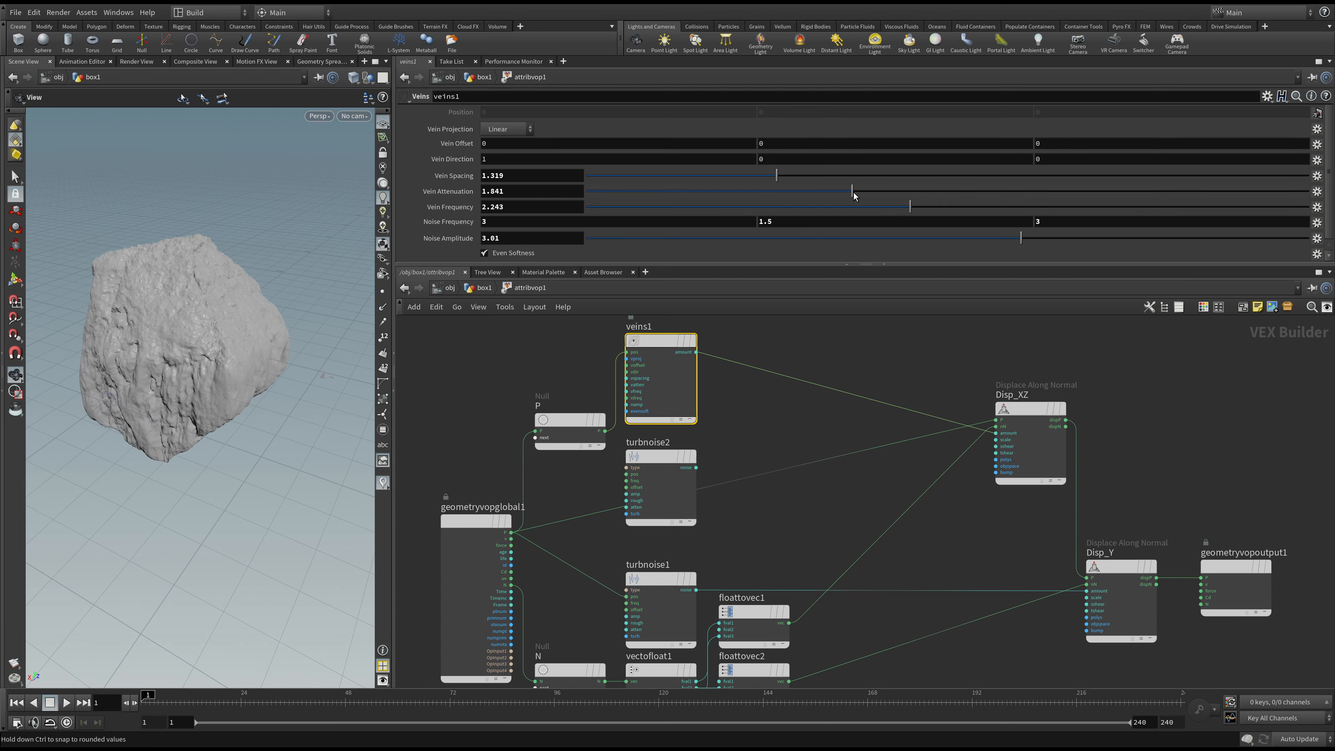
{"action": "mouse_move", "coordinate": [711, 190]}
{"action": "left_mouse_down"}
{"action": "mouse_move", "coordinate": [856, 175]}
{"action": "mouse_move", "coordinate": [697, 179]}
{"action": "left_mouse_up"}
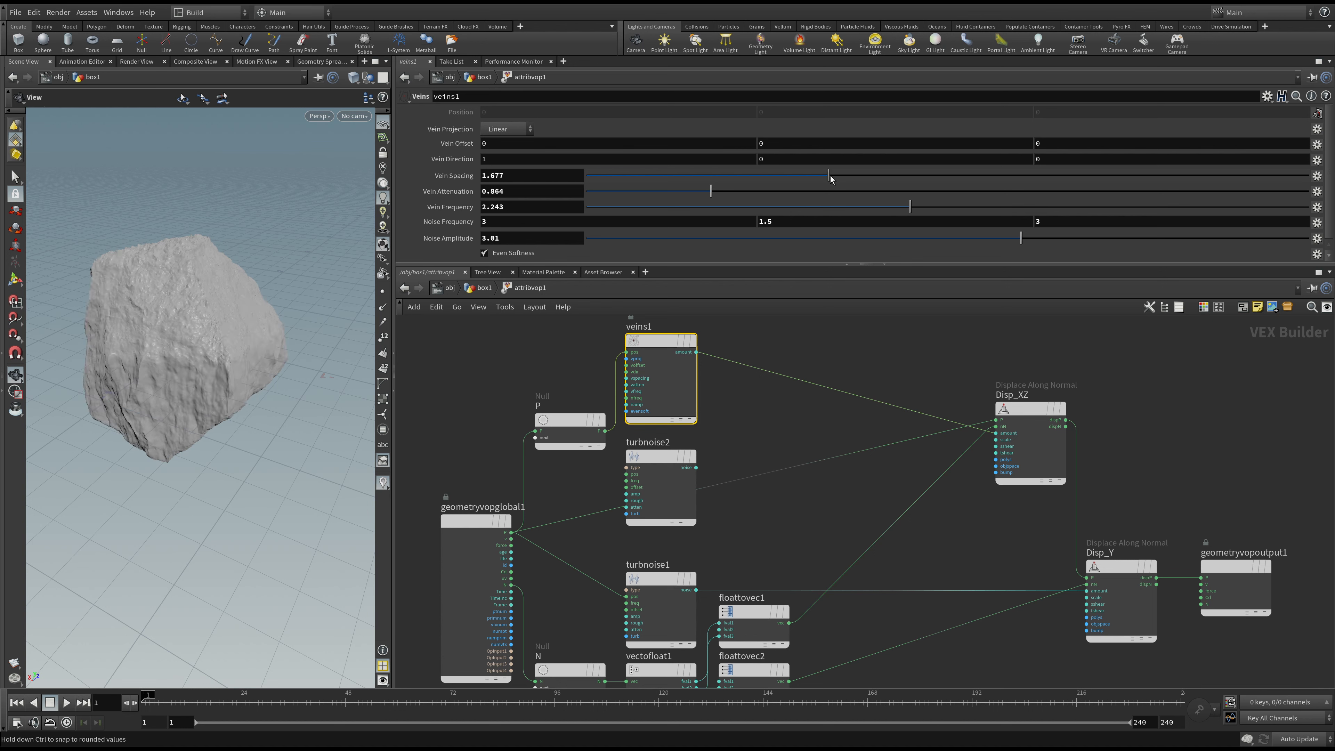
{"action": "left_click_drag", "start_coordinate": [315, 337], "coordinate": [229, 425]}
{"action": "left_click_drag", "start_coordinate": [823, 178], "coordinate": [804, 180]}
{"action": "left_click_drag", "start_coordinate": [894, 178], "coordinate": [813, 174]}
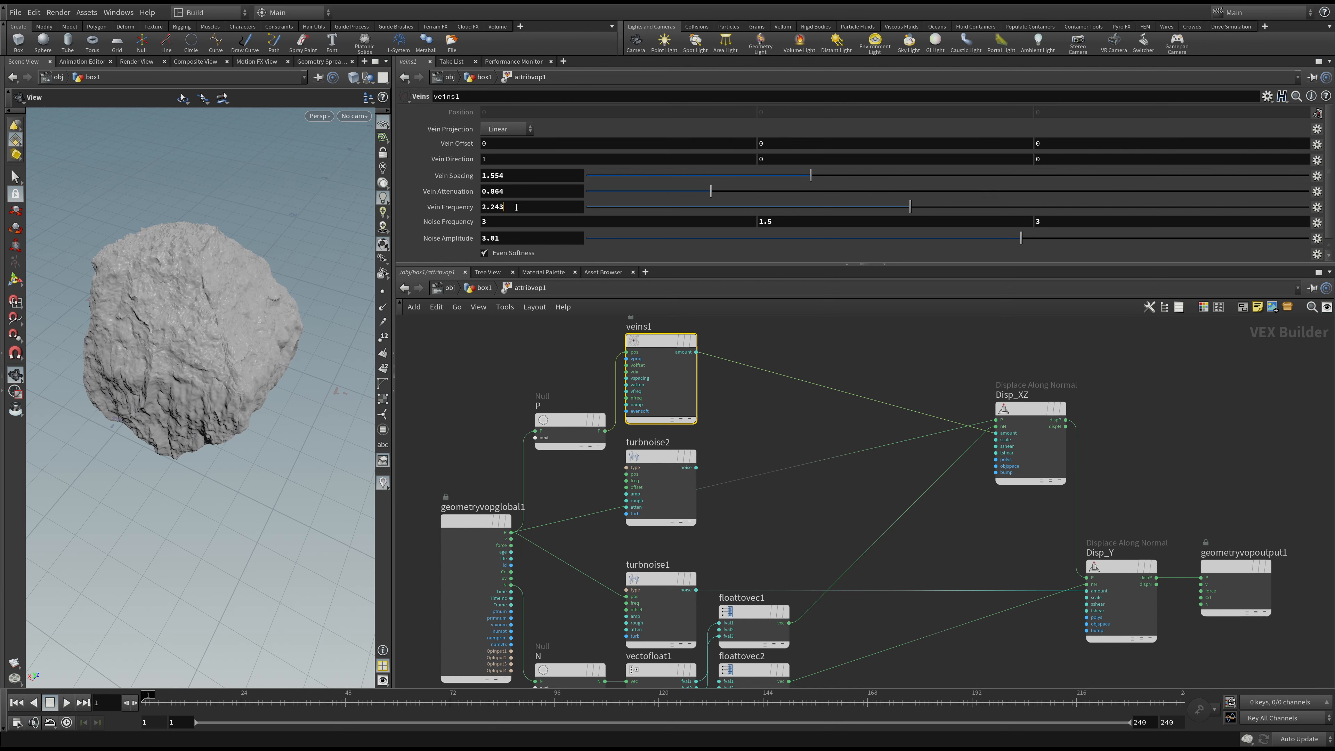
- Round veins1's Vein Frequency to 2
{"action": "key", "text": "BackSpace"}
{"action": "key", "text": "BackSpace"}
{"action": "key", "text": "BackSpace"}
{"action": "key", "text": "BackSpace"}
{"action": "key", "text": "Return"}
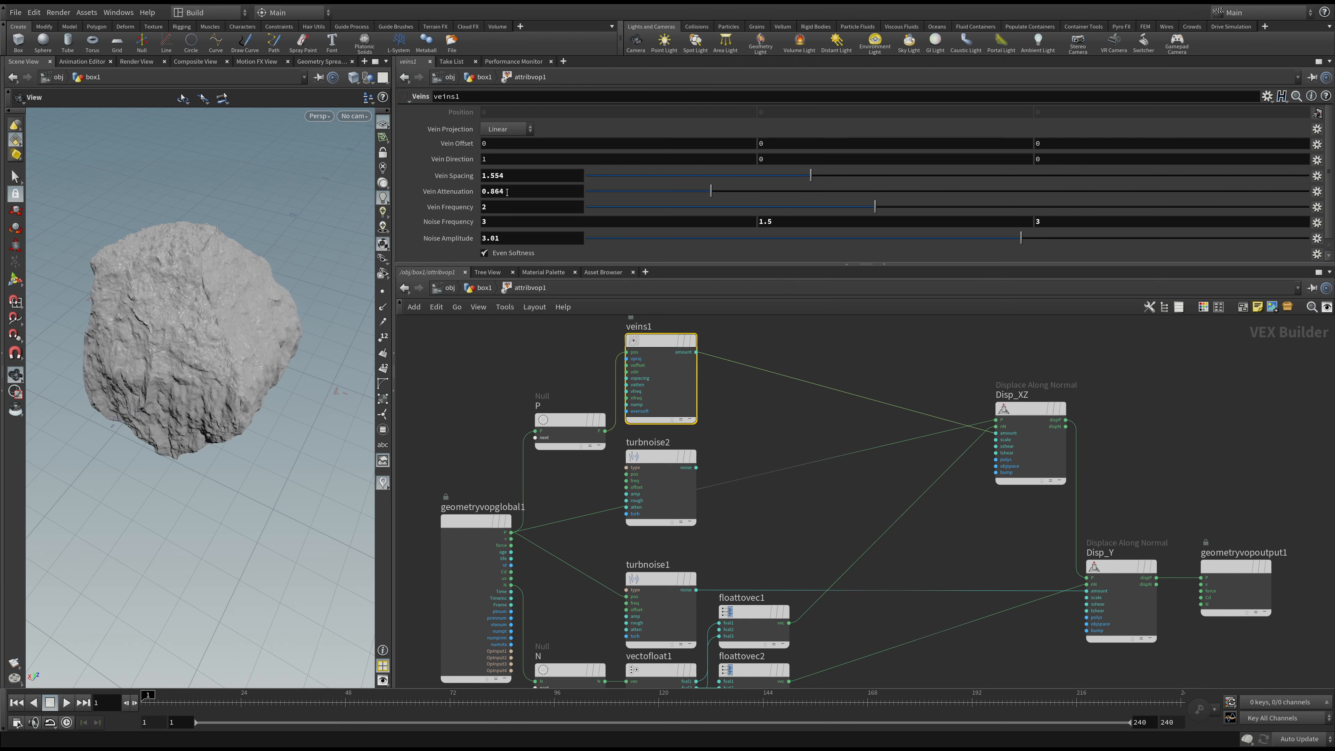
- Set veins1's Vein Attenuation to 0.854 and Vein Spacing to 1.634, checking the rock from another angle
{"action": "mouse_move", "coordinate": [711, 192]}
{"action": "left_mouse_down"}
{"action": "mouse_move", "coordinate": [751, 196]}
{"action": "mouse_move", "coordinate": [710, 193]}
{"action": "left_mouse_up"}
{"action": "mouse_move", "coordinate": [810, 176]}
{"action": "left_mouse_down"}
{"action": "mouse_move", "coordinate": [770, 177]}
{"action": "mouse_move", "coordinate": [823, 180]}
{"action": "left_mouse_up"}
{"action": "left_click", "coordinate": [755, 436]}
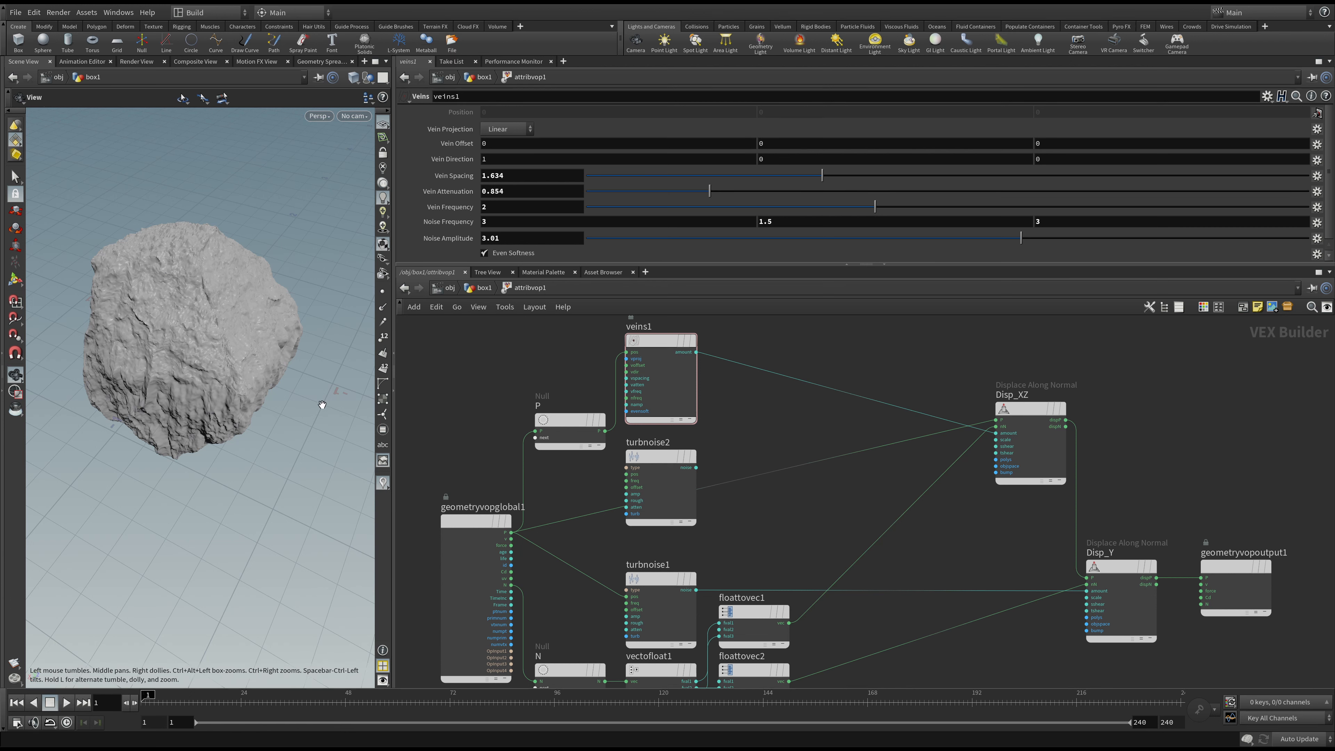
{"action": "left_click_drag", "start_coordinate": [321, 402], "coordinate": [263, 326]}
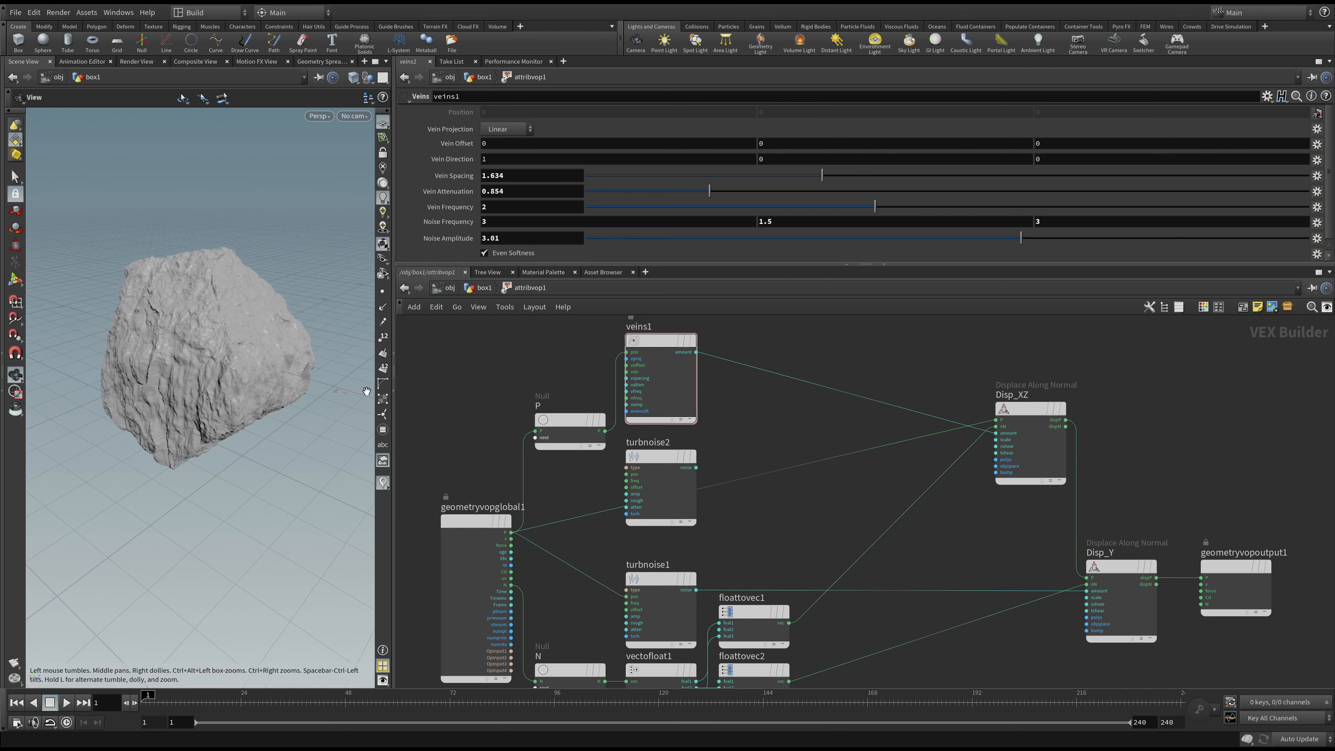
- Wire P into turbnoise2's position and sum the veins1 and turbnoise2 outputs with an Add node feeding Disp_XZ's amount
{"action": "left_click_drag", "start_coordinate": [627, 474], "coordinate": [605, 431]}
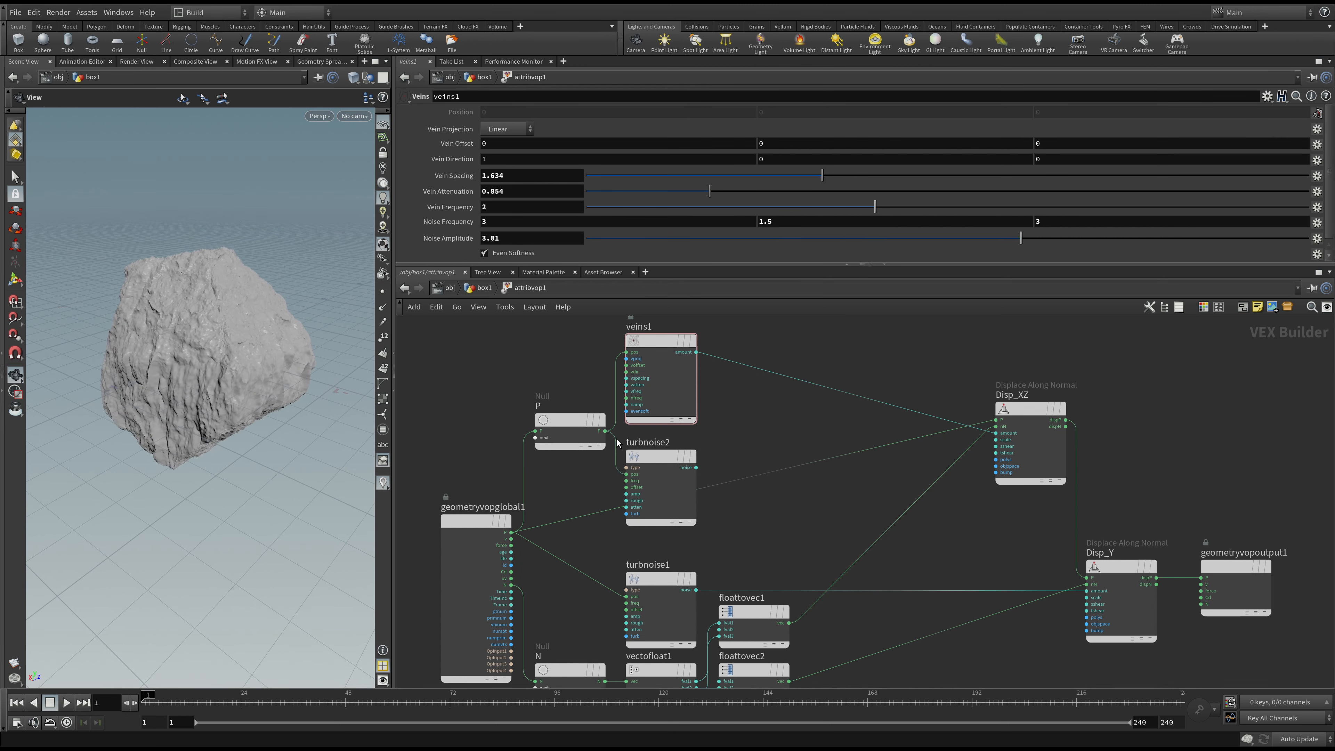
{"action": "key", "text": "Tab"}
{"action": "type", "text": "add"}
{"action": "key", "text": "Return"}
{"action": "left_click", "coordinate": [768, 428]}
{"action": "left_click_drag", "start_coordinate": [696, 352], "coordinate": [1004, 434]}
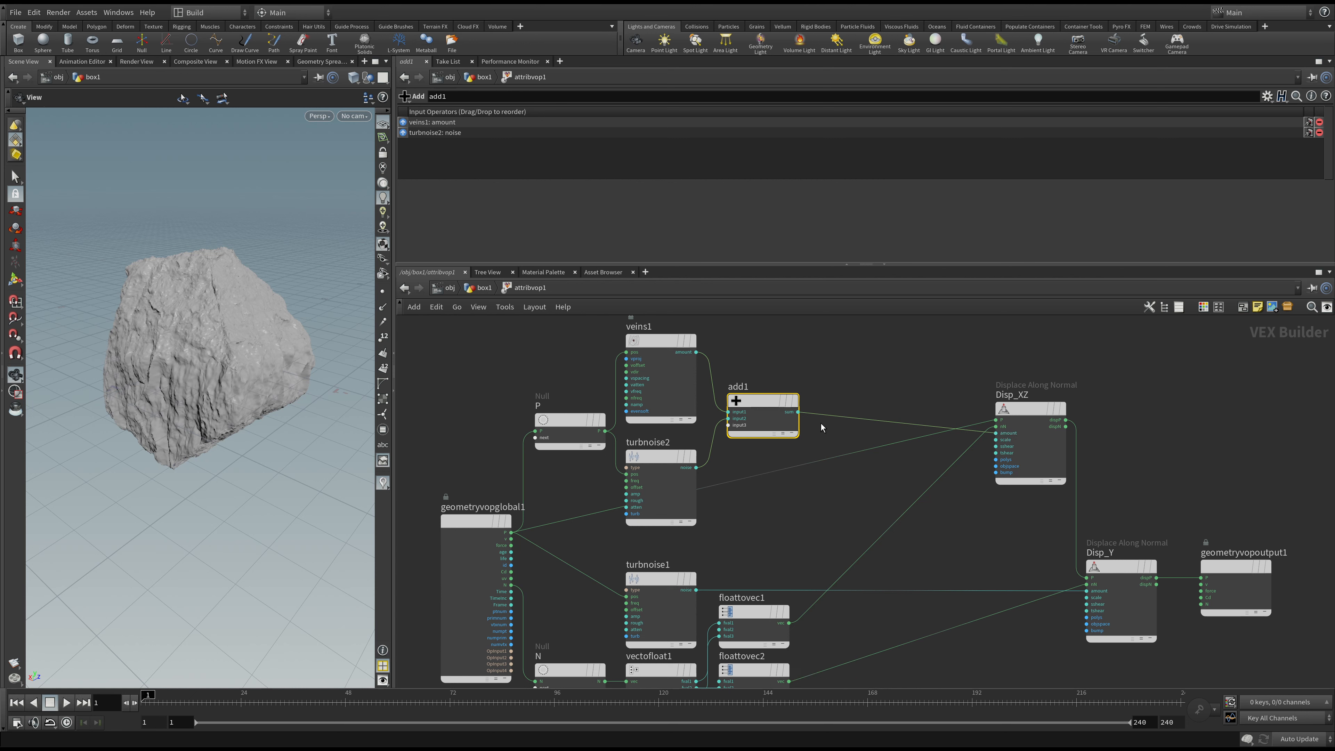
{"action": "left_click_drag", "start_coordinate": [771, 418], "coordinate": [799, 404]}
- Set turbnoise2's Amplitude to 0.0386, Roughness to 0.8072, Attenuation to 0.2775 and Turbulence to 4
{"action": "left_click", "coordinate": [677, 483]}
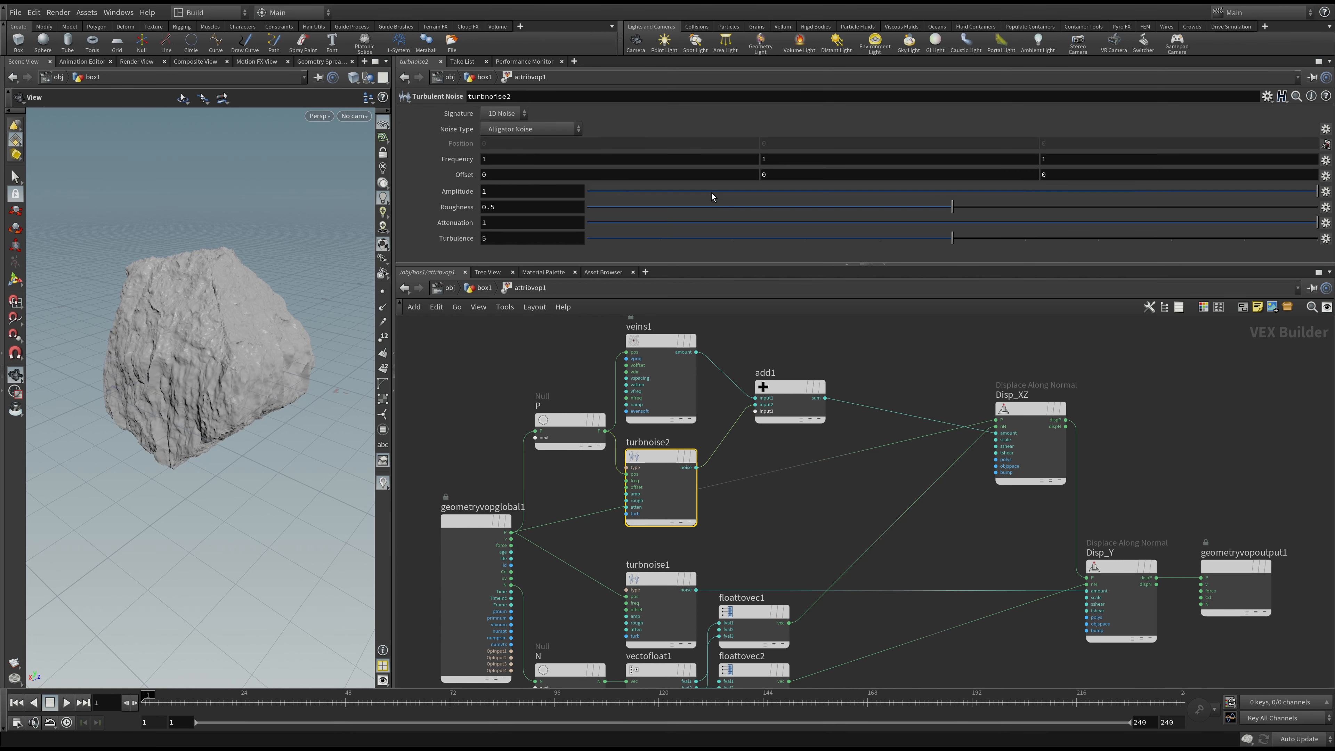
{"action": "left_click_drag", "start_coordinate": [711, 192], "coordinate": [637, 192]}
{"action": "mouse_move", "coordinate": [883, 193]}
{"action": "left_mouse_down"}
{"action": "mouse_move", "coordinate": [968, 193]}
{"action": "mouse_move", "coordinate": [799, 206]}
{"action": "mouse_move", "coordinate": [1182, 203]}
{"action": "left_mouse_up"}
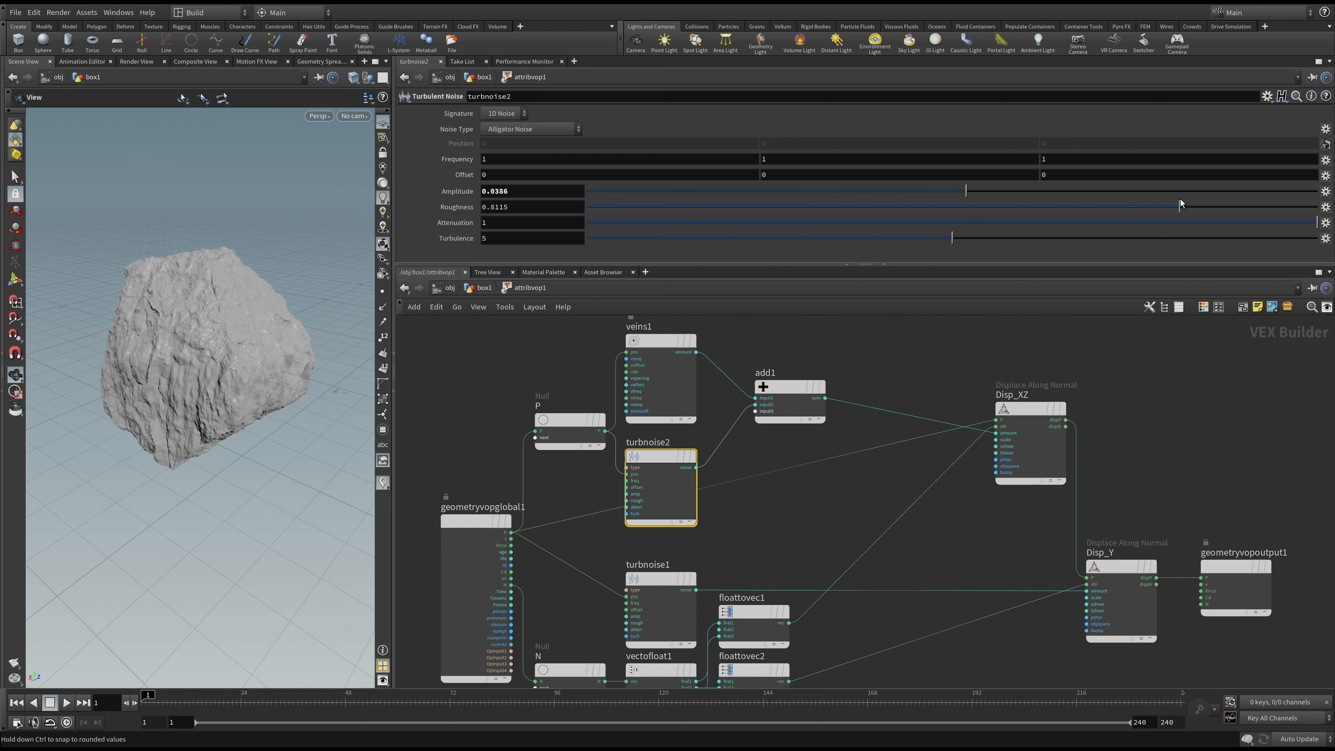
{"action": "left_click_drag", "start_coordinate": [749, 224], "coordinate": [634, 245]}
{"action": "left_click_drag", "start_coordinate": [803, 245], "coordinate": [829, 242]}
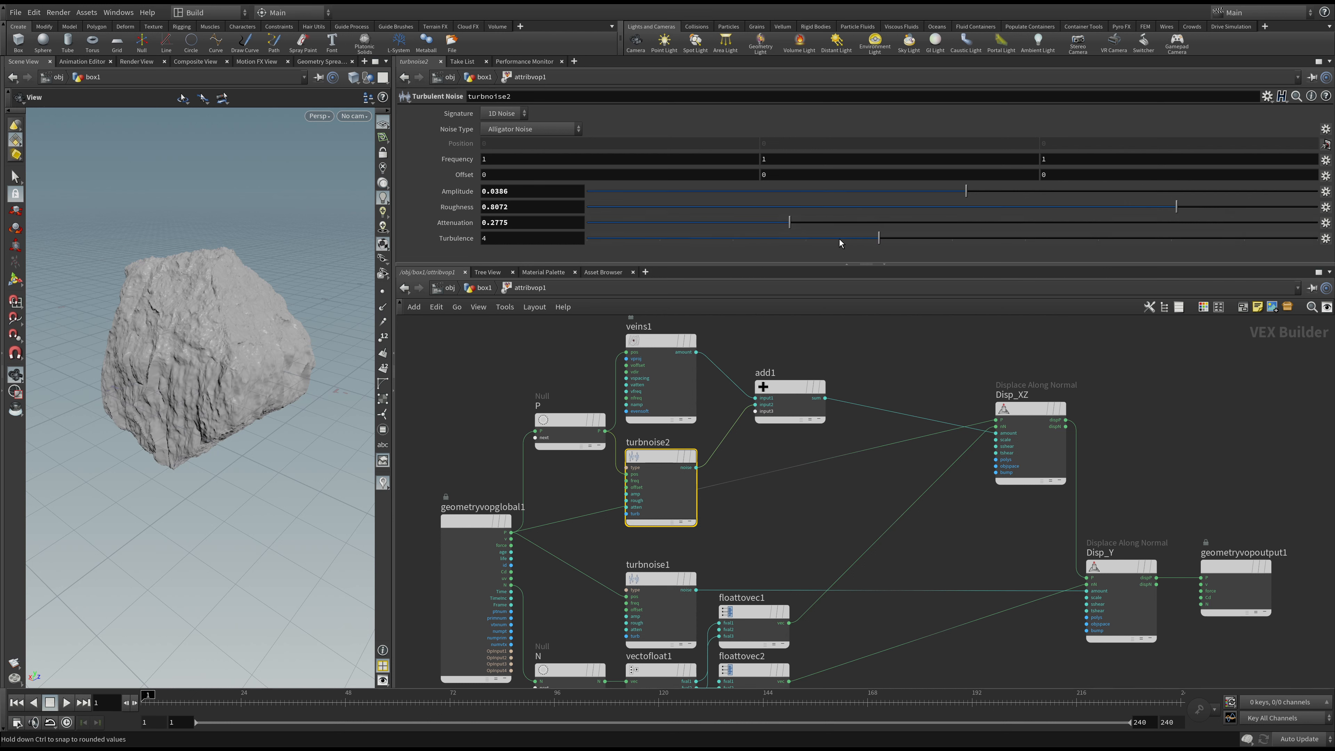
- Set turbnoise2's Frequency to 2 on all three axes
{"action": "left_click_drag", "start_coordinate": [608, 161], "coordinate": [399, 164]}
{"action": "type", "text": "2"}
{"action": "key", "text": "Tab"}
{"action": "type", "text": "2"}
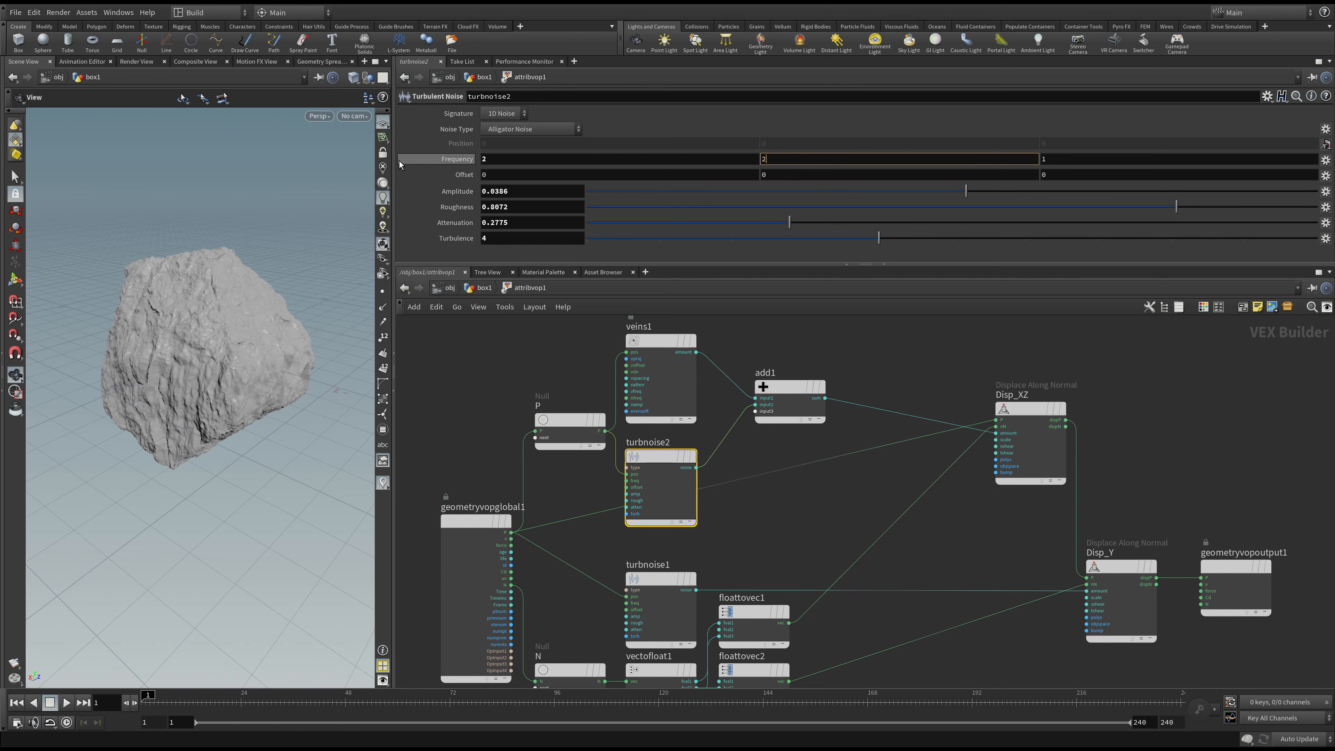
{"action": "key", "text": "Tab"}
{"action": "type", "text": "2"}
{"action": "key", "text": "Return"}
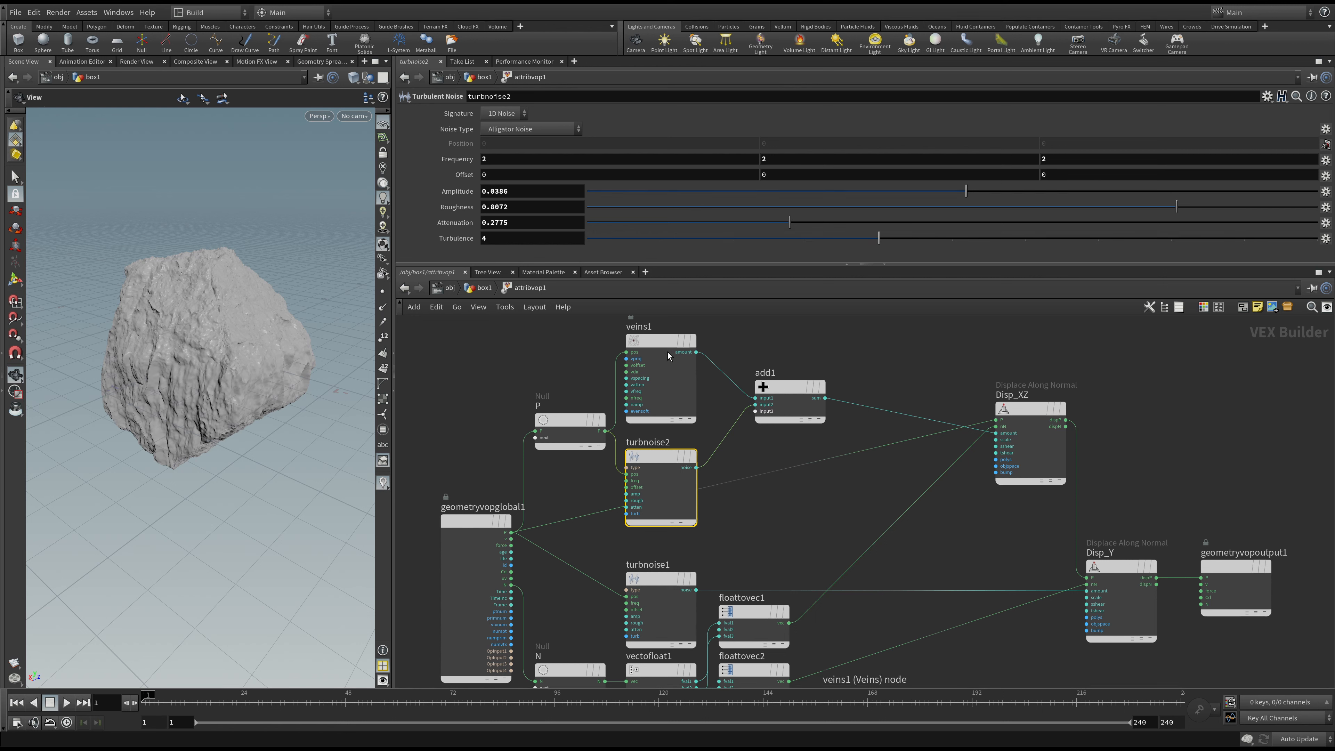
- Spread out veins1, turbnoise2 and add1 to make room between the noise nodes and the Add node
{"action": "left_click_drag", "start_coordinate": [677, 366], "coordinate": [668, 356]}
{"action": "left_click_drag", "start_coordinate": [674, 486], "coordinate": [680, 481]}
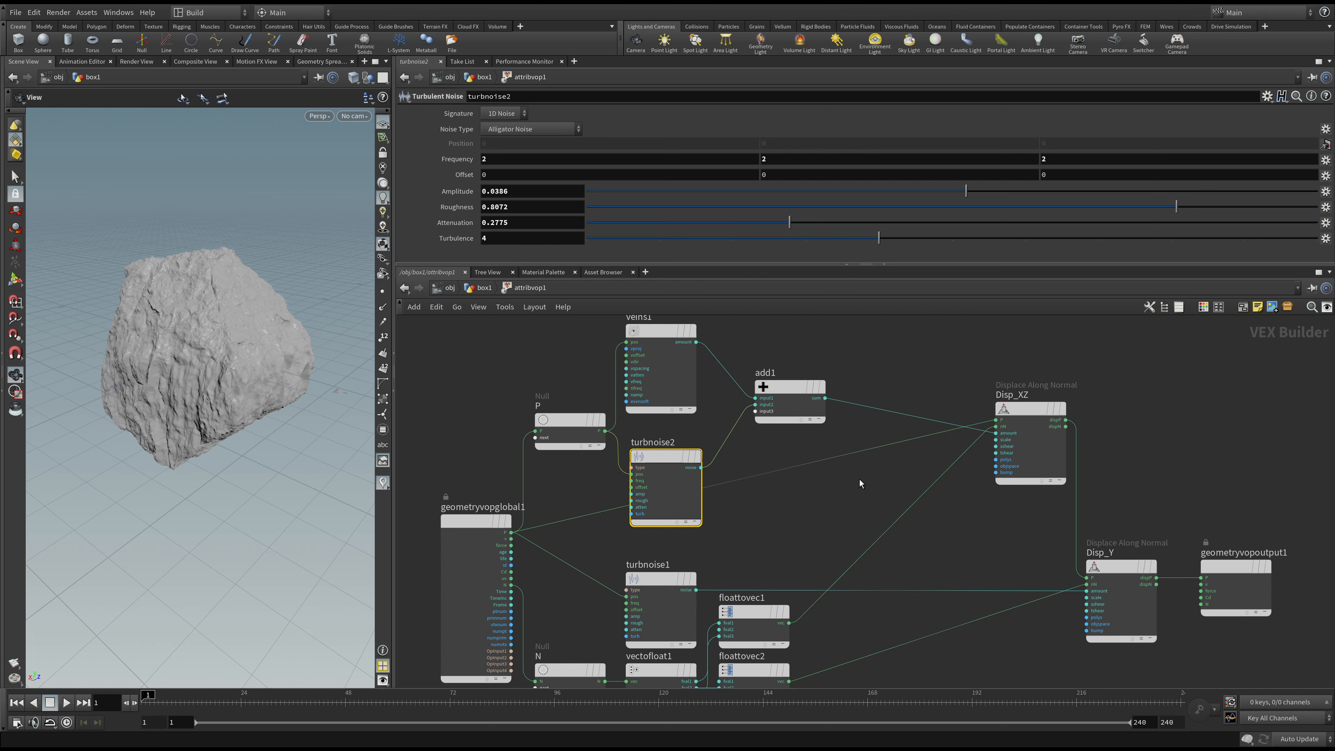
{"action": "left_click", "coordinate": [808, 417]}
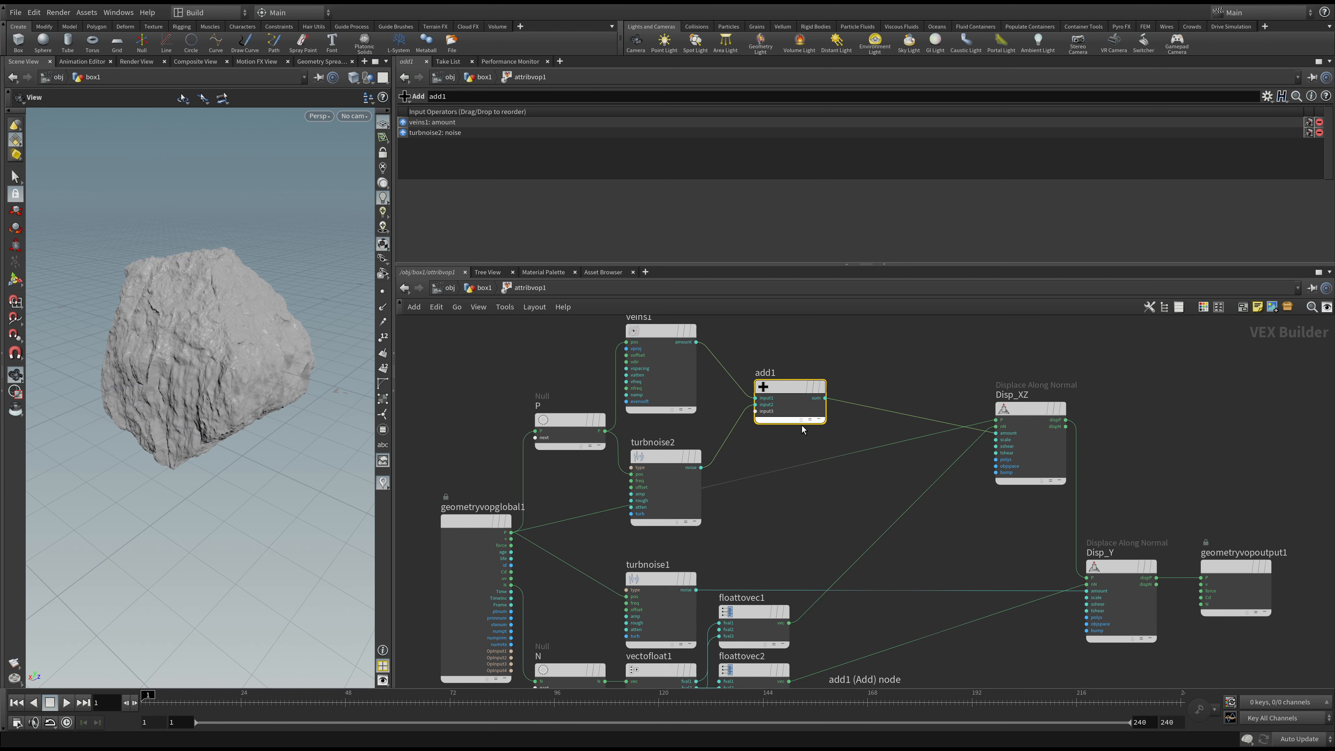
{"action": "left_click_drag", "start_coordinate": [797, 417], "coordinate": [858, 407]}
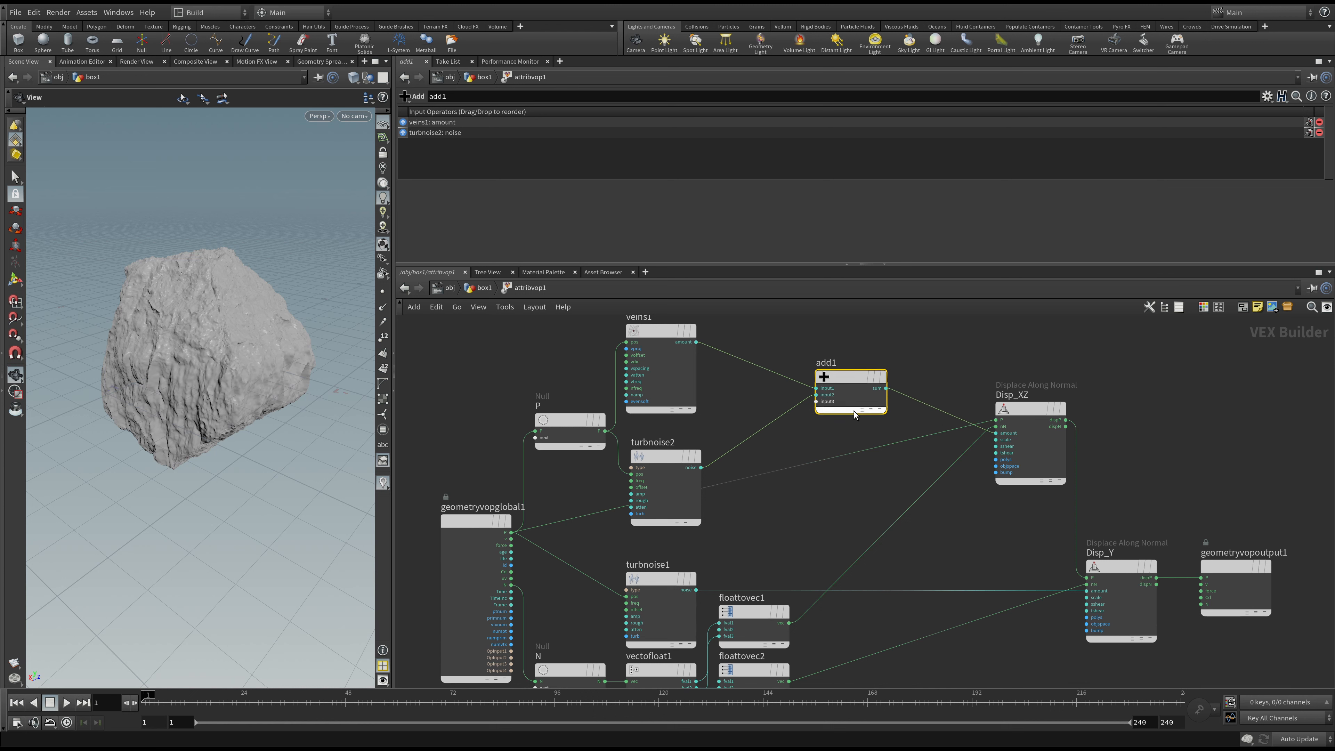
- Insert a Multiply Constant node between turbnoise2's noise output and add1's second input
{"action": "left_click", "coordinate": [827, 495]}
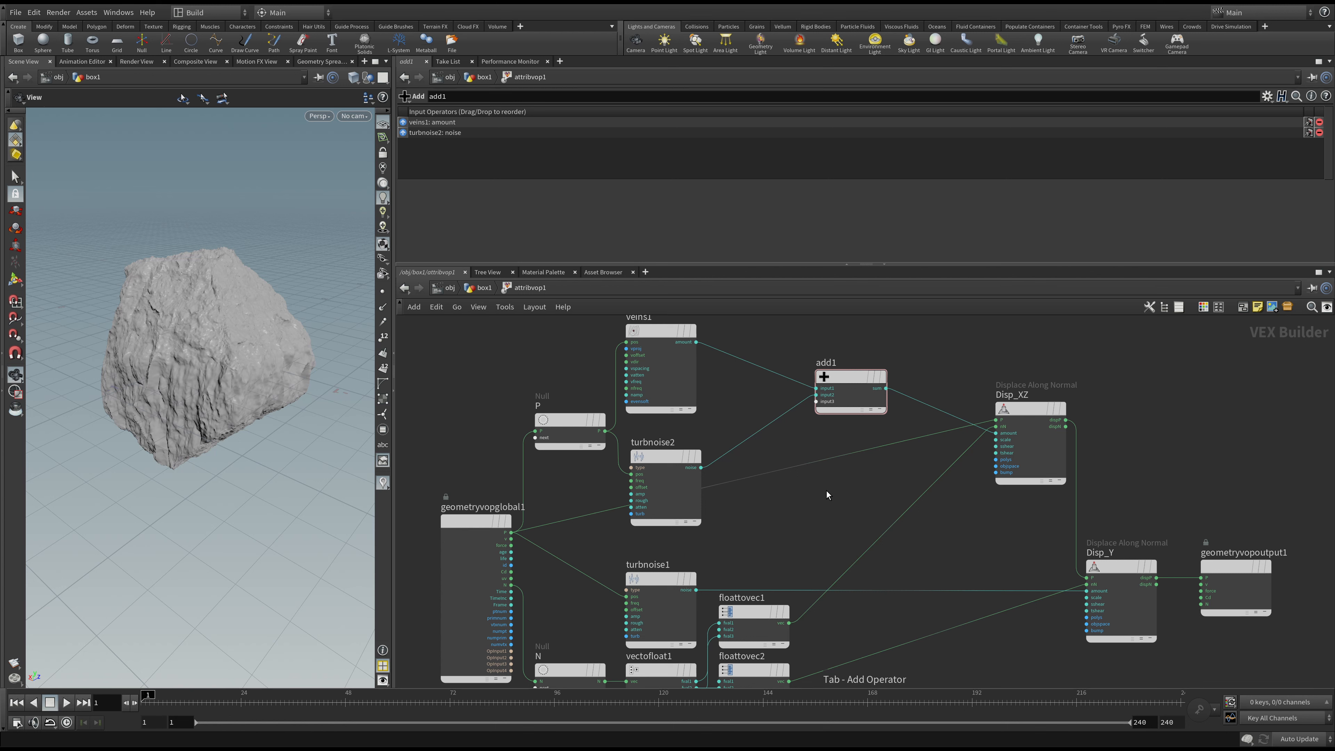
{"action": "key", "text": "Return"}
{"action": "left_click", "coordinate": [826, 491]}
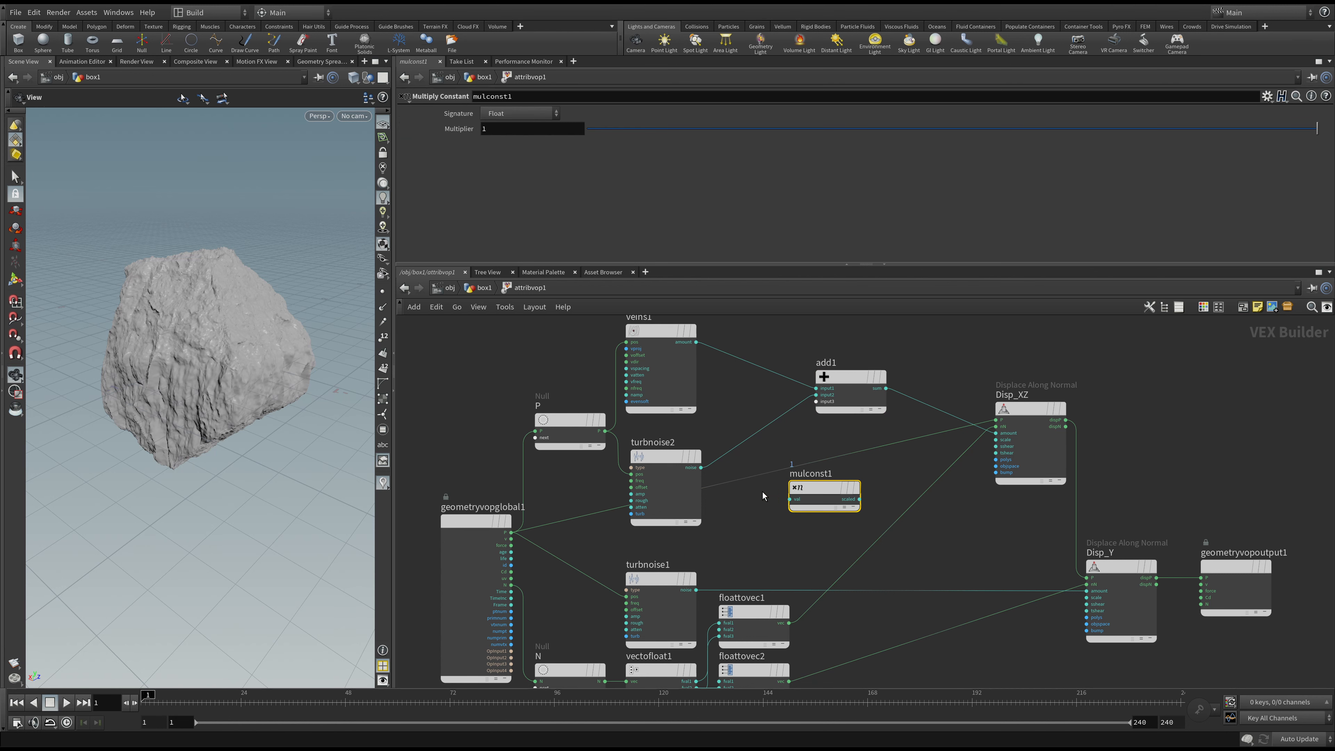
{"action": "left_click_drag", "start_coordinate": [701, 467], "coordinate": [788, 497]}
{"action": "left_click_drag", "start_coordinate": [858, 499], "coordinate": [819, 403]}
{"action": "key", "text": "Escape"}
{"action": "left_click_drag", "start_coordinate": [834, 507], "coordinate": [769, 454]}
- Test mulconst1's Multiplier at 3 and -5, and set it to -20
{"action": "left_click_drag", "start_coordinate": [539, 131], "coordinate": [1046, 171]}
{"action": "type", "text": "3"}
{"action": "key", "text": "Return"}
{"action": "middle_click_drag", "start_coordinate": [1047, 171], "coordinate": [388, 134]}
{"action": "left_click_drag", "start_coordinate": [497, 132], "coordinate": [407, 134]}
{"action": "type", "text": "-5"}
{"action": "key", "text": "Return"}
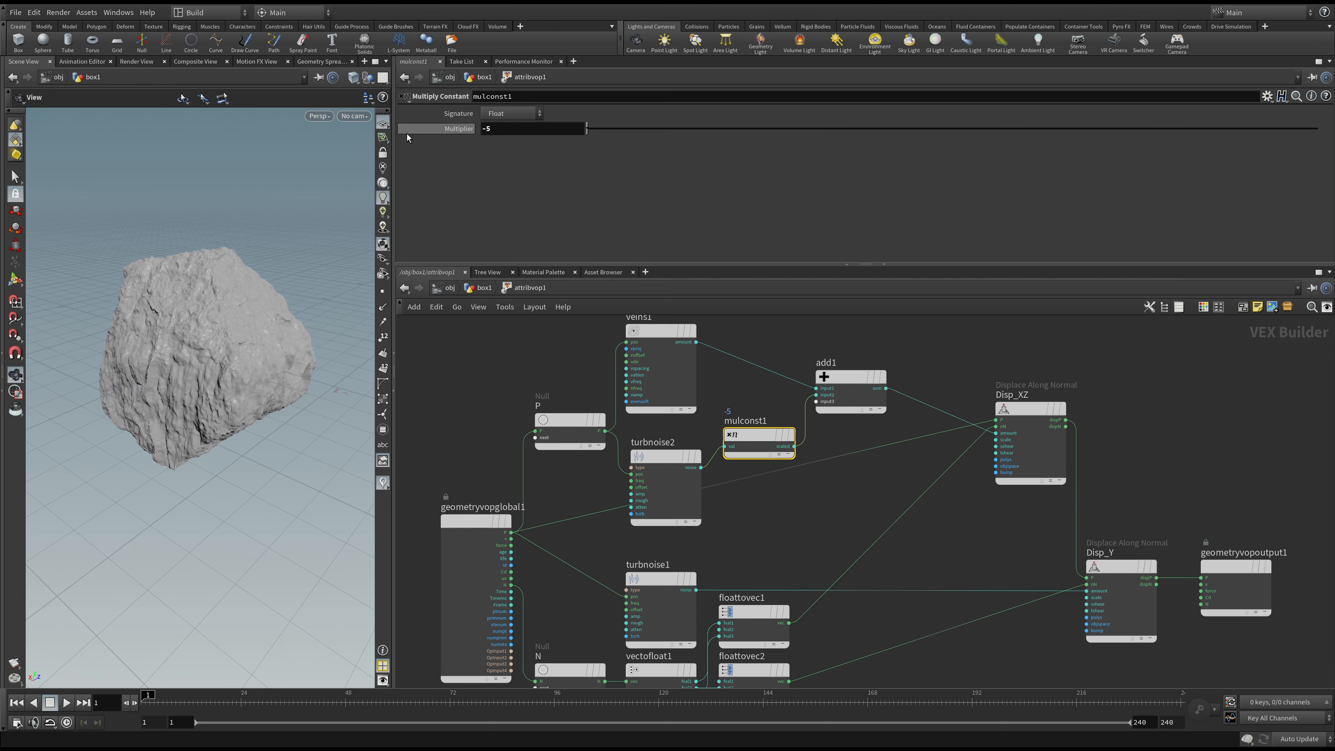
{"action": "left_click", "coordinate": [455, 130]}
{"action": "key", "text": "Return"}
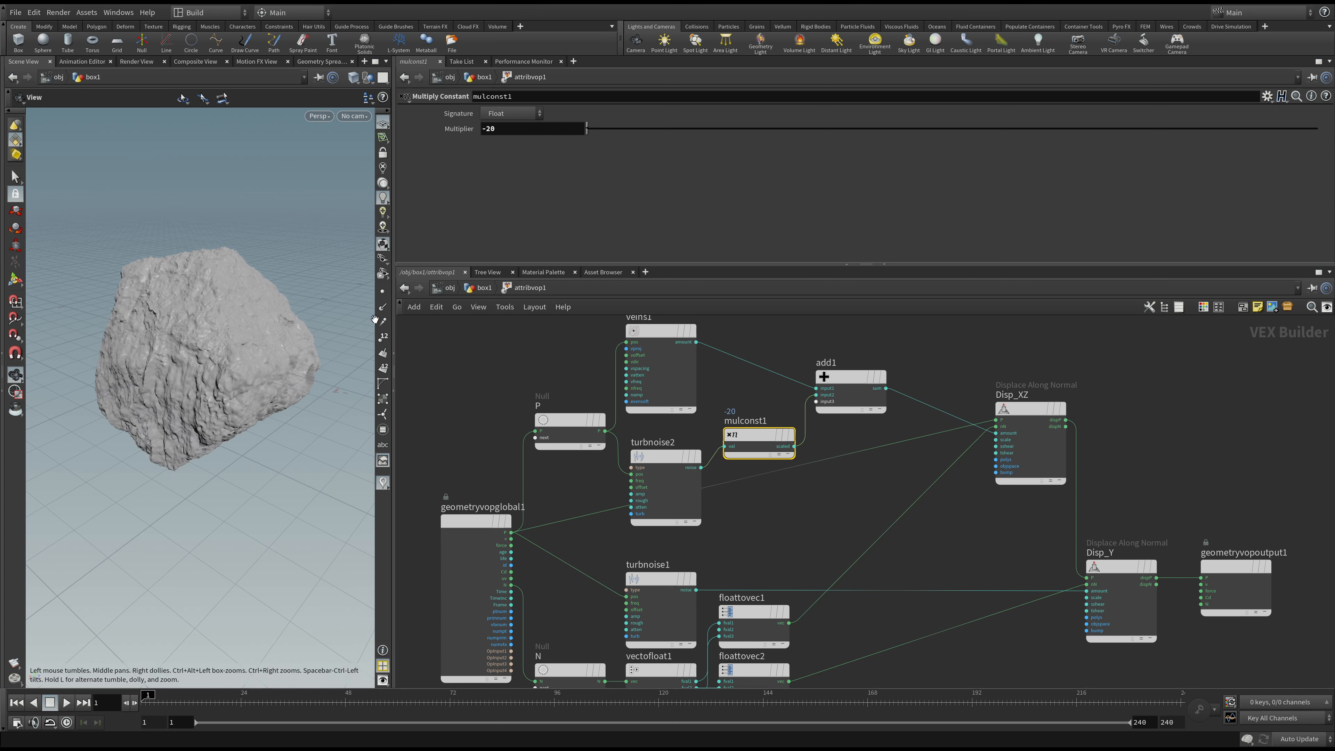
- Set turbnoise2's Amplitude to 0.0519 and Roughness to 0.7587
{"action": "left_click", "coordinate": [683, 484]}
{"action": "left_click_drag", "start_coordinate": [680, 193], "coordinate": [972, 196]}
{"action": "left_click", "coordinate": [812, 206]}
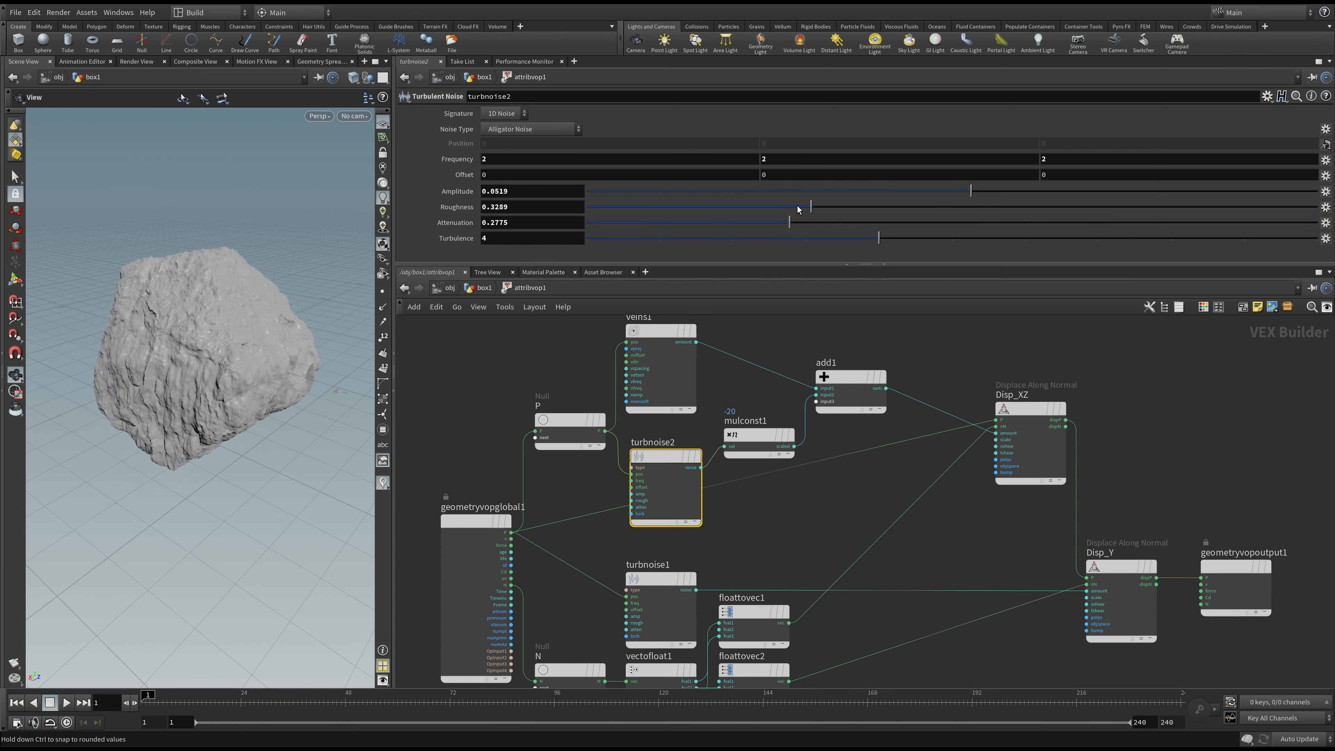
{"action": "left_click_drag", "start_coordinate": [876, 206], "coordinate": [1141, 210]}
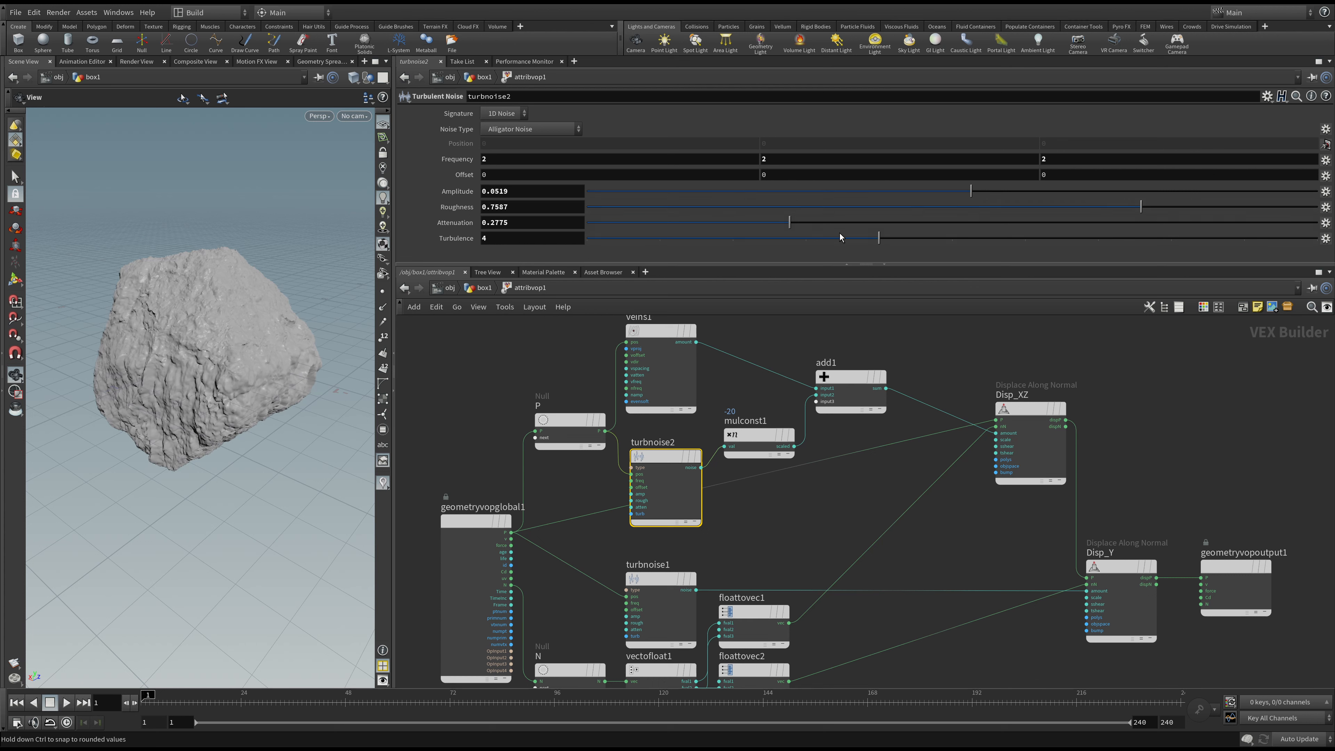
- Try a Multiplier of 20 on mulconst1 and return it to -20
{"action": "left_click", "coordinate": [748, 437]}
{"action": "left_click_drag", "start_coordinate": [587, 129], "coordinate": [439, 128]}
{"action": "type", "text": "-20"}
{"action": "key", "text": "Return"}
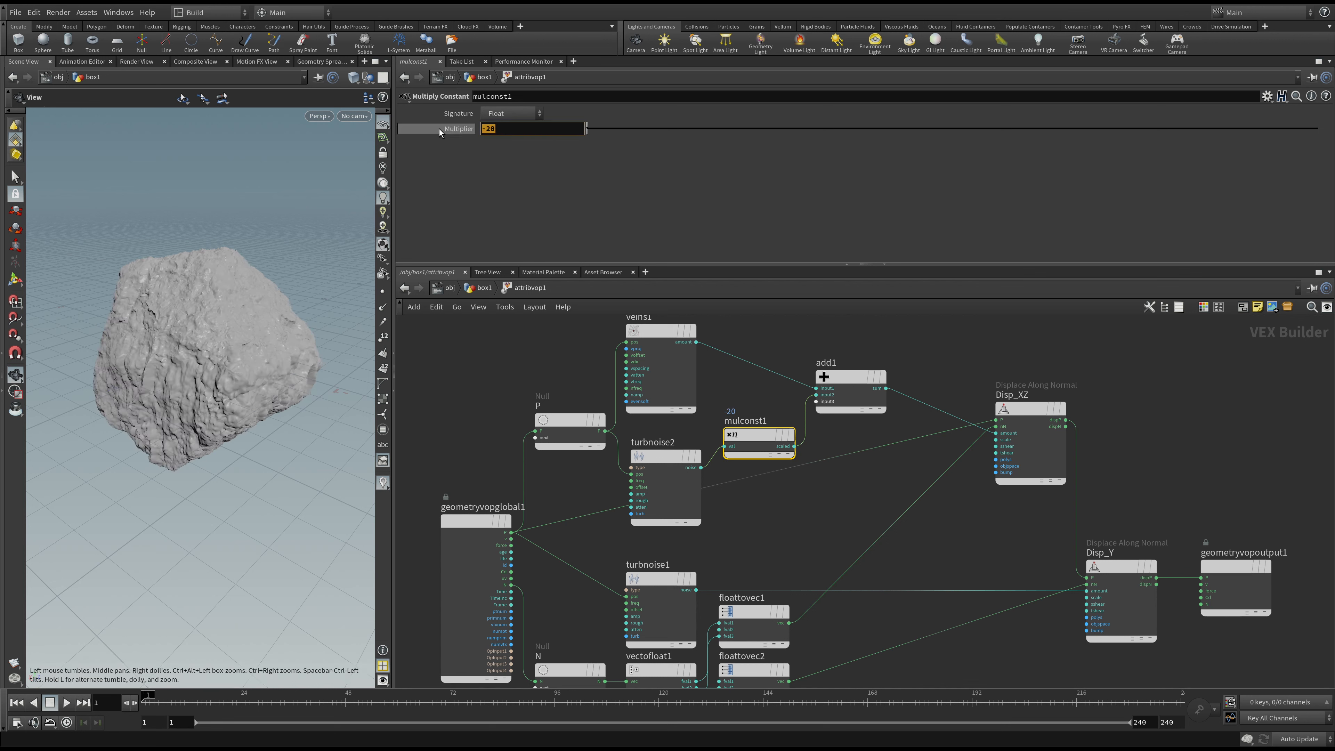
{"action": "type", "text": "20"}
{"action": "key", "text": "Return"}
{"action": "left_click_drag", "start_coordinate": [522, 126], "coordinate": [434, 128]}
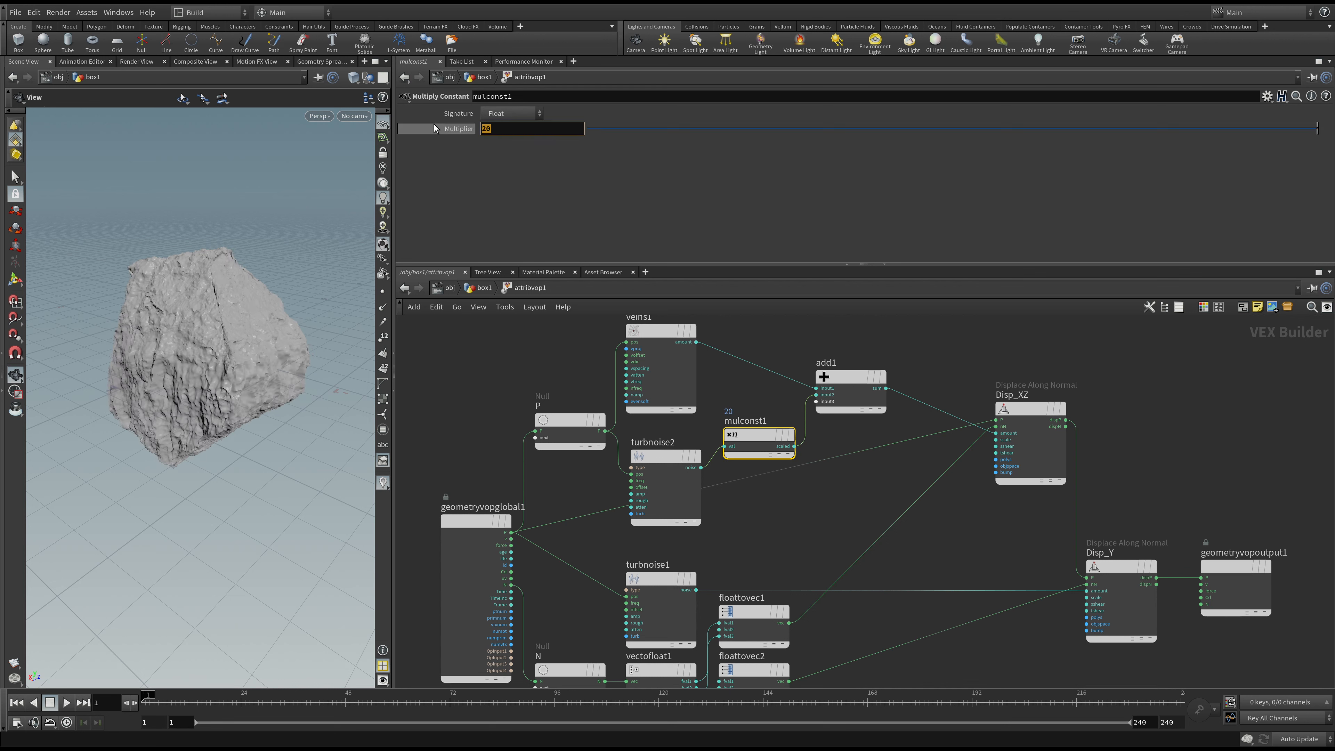
{"action": "type", "text": "-20"}
{"action": "key", "text": "Return"}
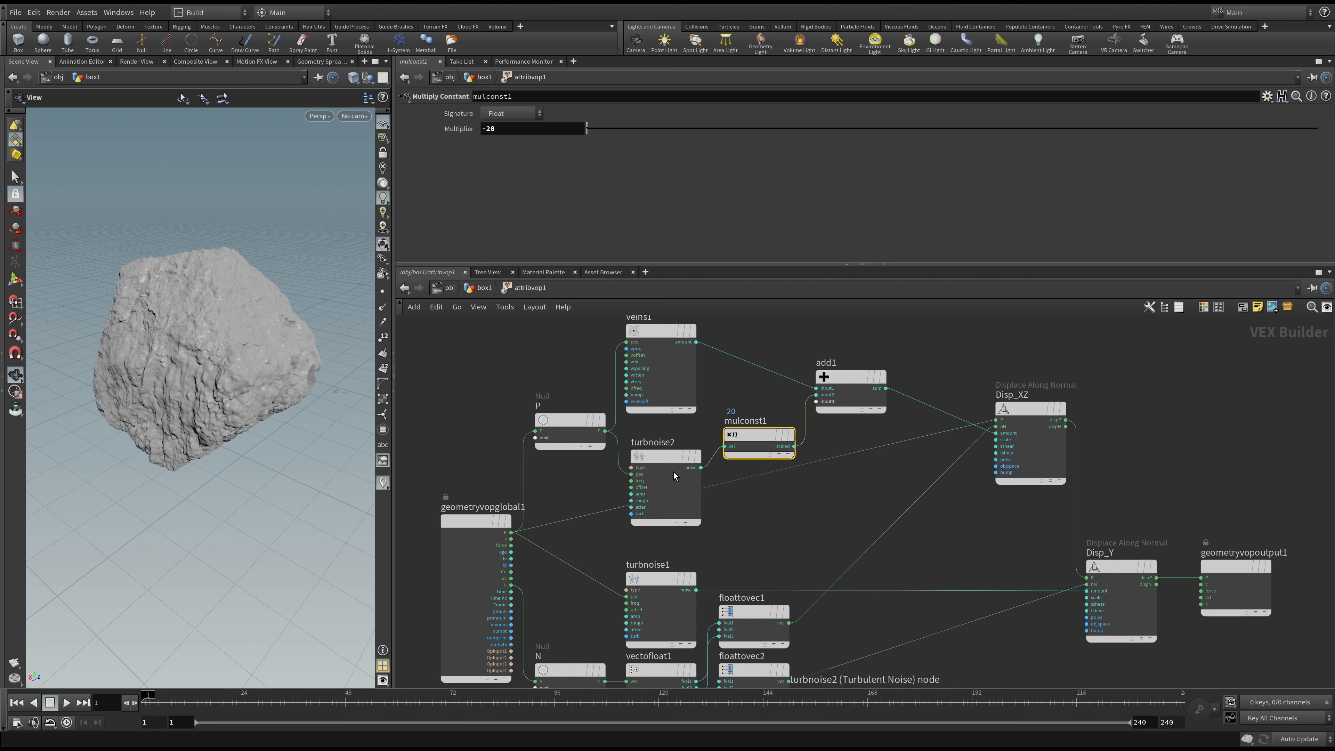
- Raise turbnoise2's Turbulence to 6 and view the rock from another angle
{"action": "left_click", "coordinate": [665, 457]}
{"action": "left_click_drag", "start_coordinate": [765, 243], "coordinate": [1046, 243]}
{"action": "left_click_drag", "start_coordinate": [286, 417], "coordinate": [211, 406]}
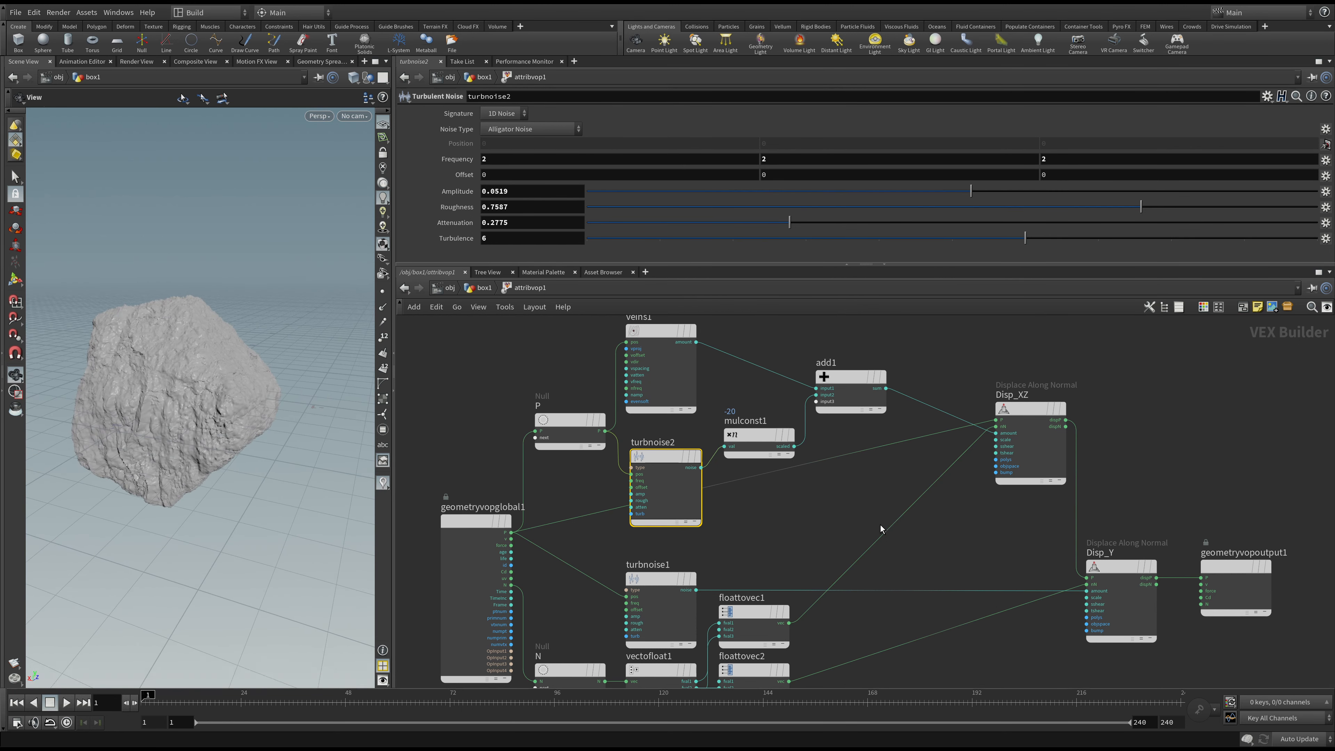
- Move Disp_XZ down beside Disp_Y and return to the box1 geometry network
{"action": "scroll", "coordinate": [881, 529], "scroll_direction": "down", "scroll_amount": 2}
{"action": "left_click_drag", "start_coordinate": [1004, 437], "coordinate": [990, 536]}
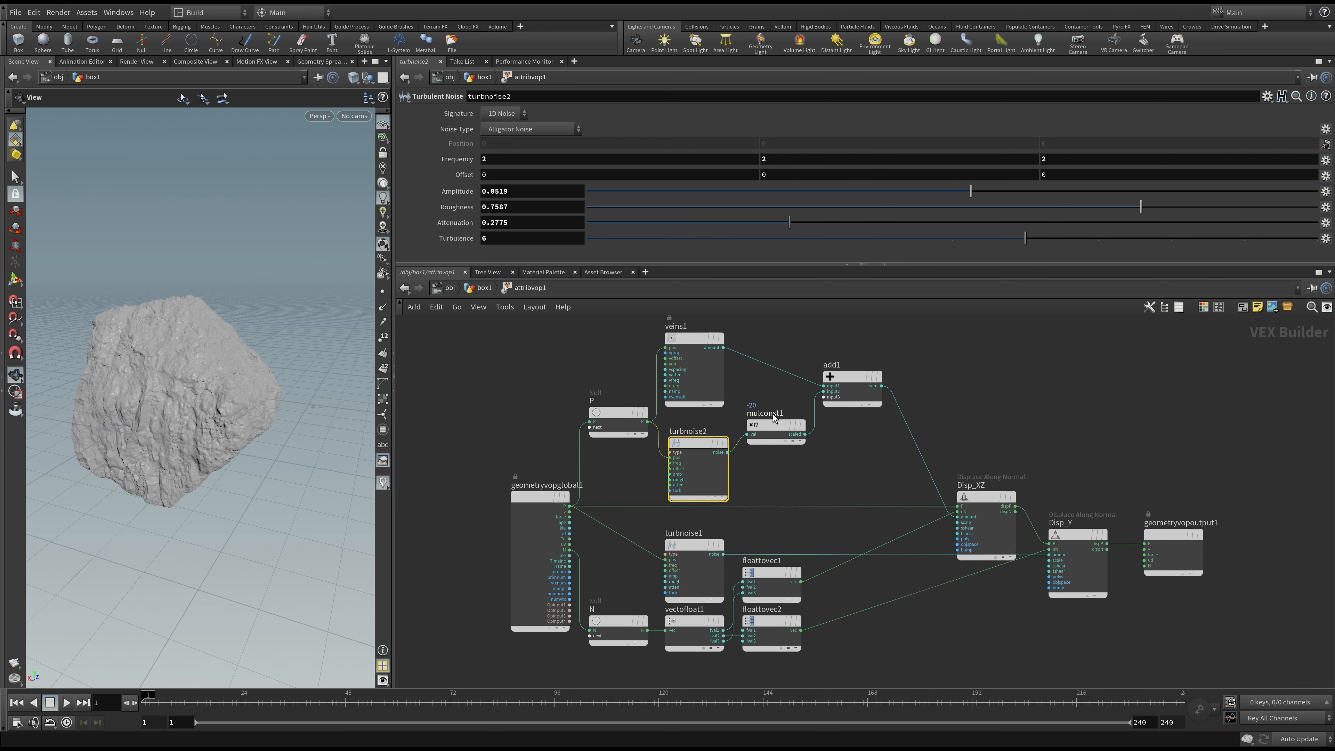
{"action": "left_click", "coordinate": [483, 289]}
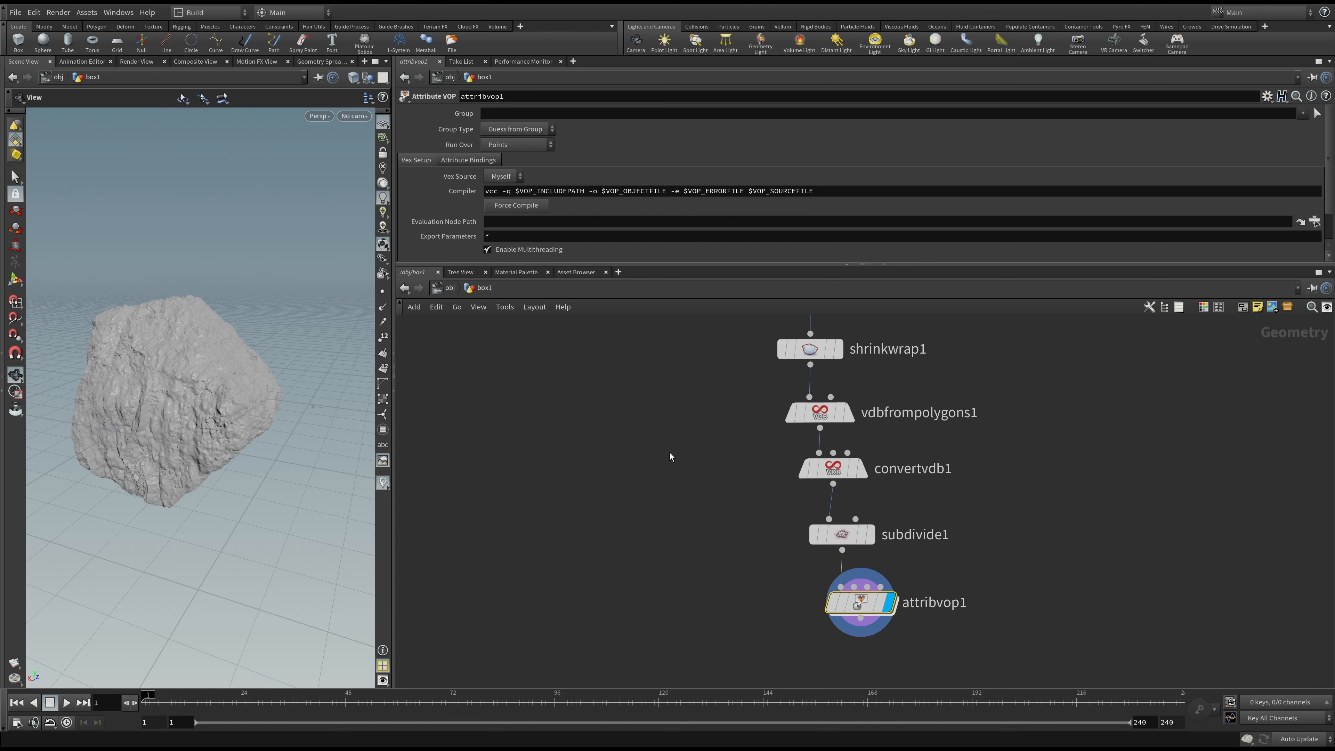
{"action": "mouse_move", "coordinate": [280, 425]}
{"action": "left_mouse_down"}
{"action": "mouse_move", "coordinate": [319, 424]}
{"action": "mouse_move", "coordinate": [271, 408]}
{"action": "mouse_move", "coordinate": [287, 412]}
{"action": "left_mouse_up"}
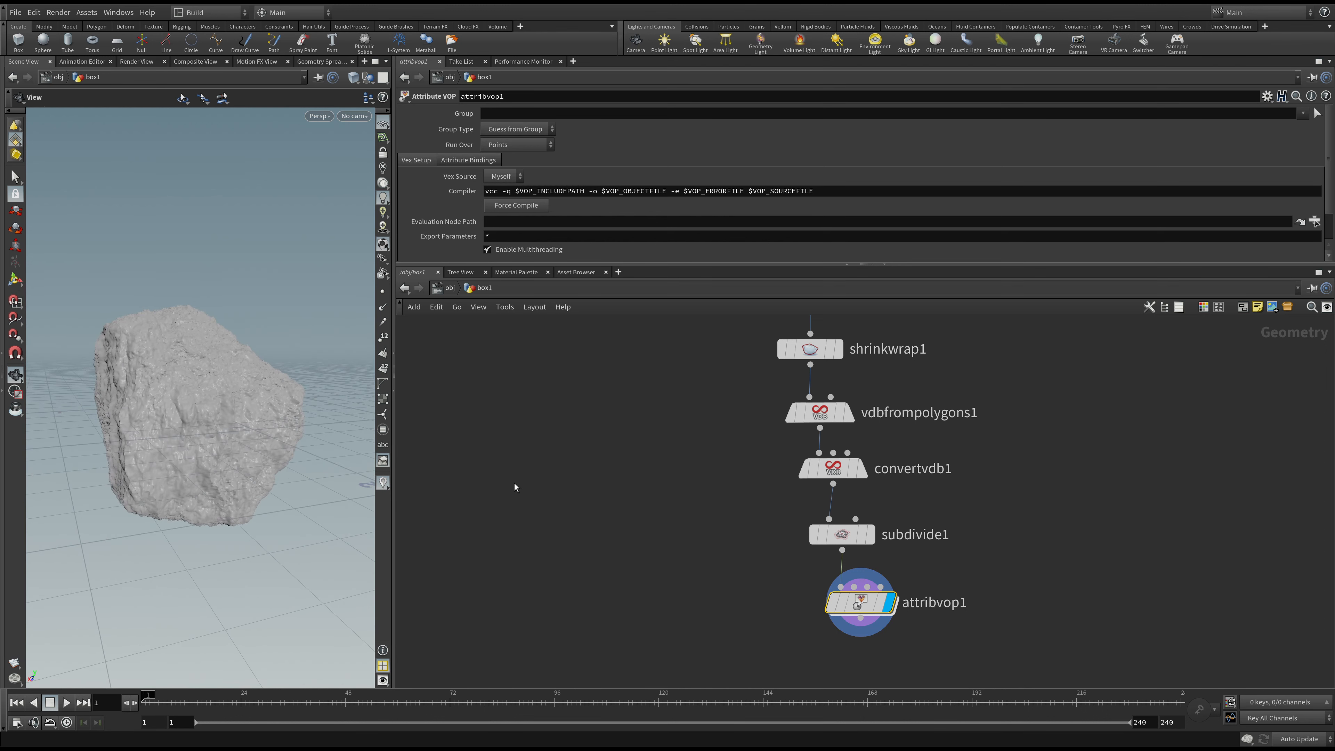
- Try a Depth of 4 on subdivide1 and inspect the rock's surface detail up close
{"action": "left_click", "coordinate": [830, 536]}
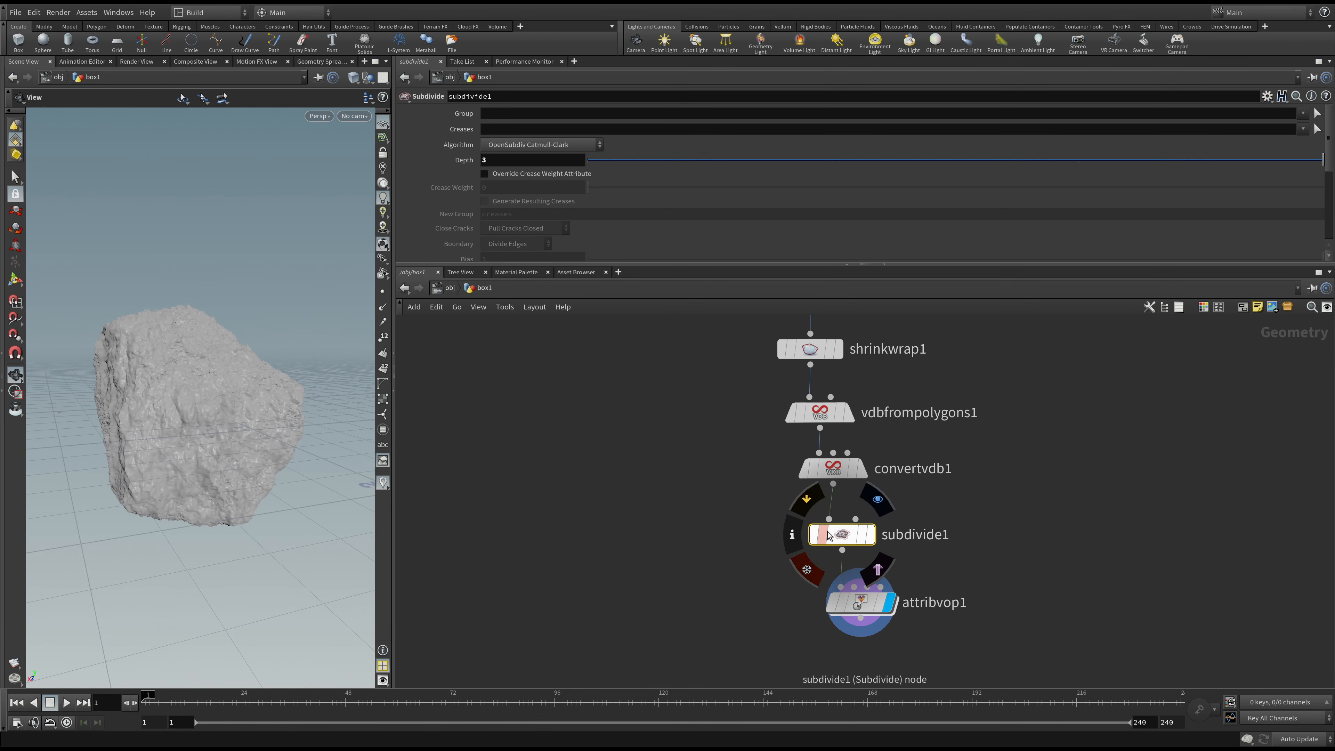
{"action": "left_click", "coordinate": [621, 162]}
{"action": "left_click_drag", "start_coordinate": [336, 360], "coordinate": [126, 368]}
{"action": "middle_click_drag", "start_coordinate": [126, 369], "coordinate": [175, 369]}
{"action": "left_click_drag", "start_coordinate": [503, 161], "coordinate": [438, 164]}
{"action": "type", "text": "4"}
{"action": "key", "text": "Return"}
{"action": "left_click_drag", "start_coordinate": [241, 384], "coordinate": [286, 424]}
{"action": "middle_click_drag", "start_coordinate": [146, 388], "coordinate": [217, 386]}
{"action": "mouse_move", "coordinate": [217, 386]}
{"action": "left_mouse_down"}
{"action": "mouse_move", "coordinate": [244, 372]}
{"action": "mouse_move", "coordinate": [200, 379]}
{"action": "left_mouse_up"}
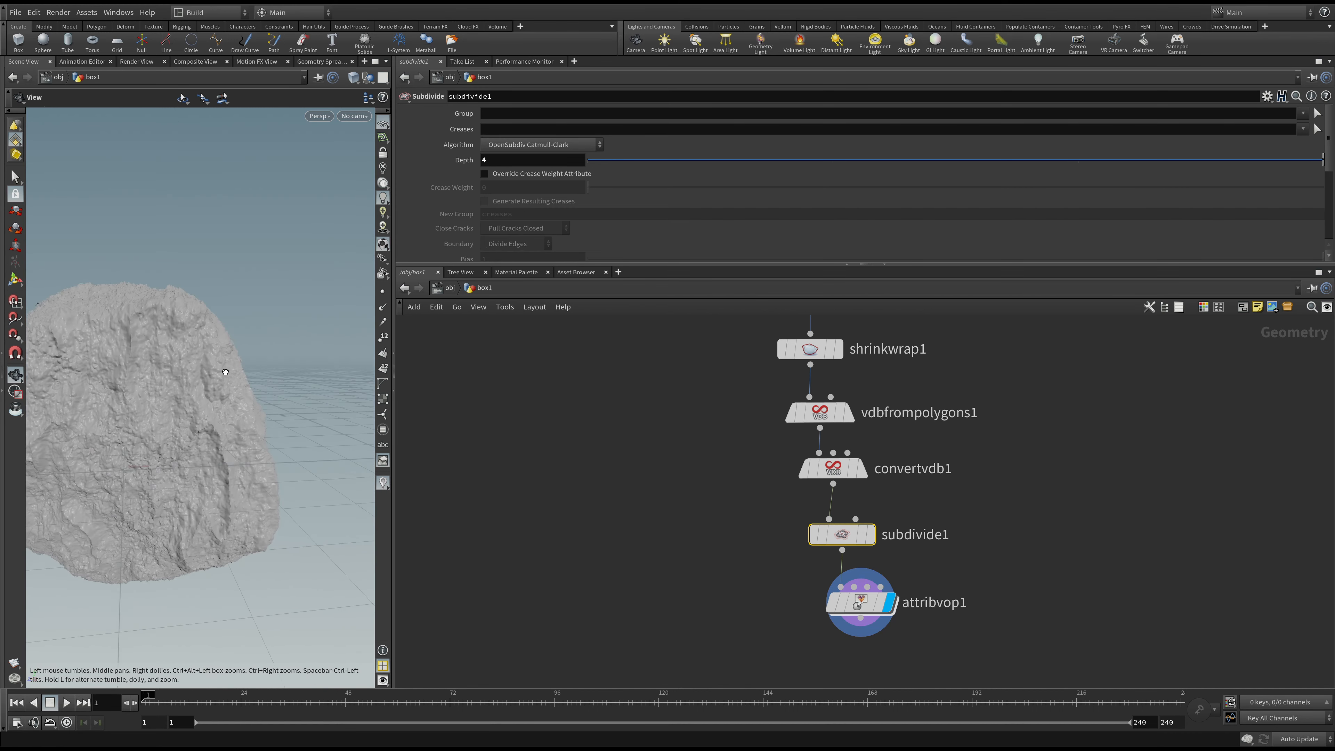
{"action": "right_click_drag", "start_coordinate": [199, 379], "coordinate": [200, 328]}
{"action": "mouse_move", "coordinate": [200, 328]}
{"action": "left_mouse_down"}
{"action": "mouse_move", "coordinate": [156, 340]}
{"action": "mouse_move", "coordinate": [221, 342]}
{"action": "left_mouse_up"}
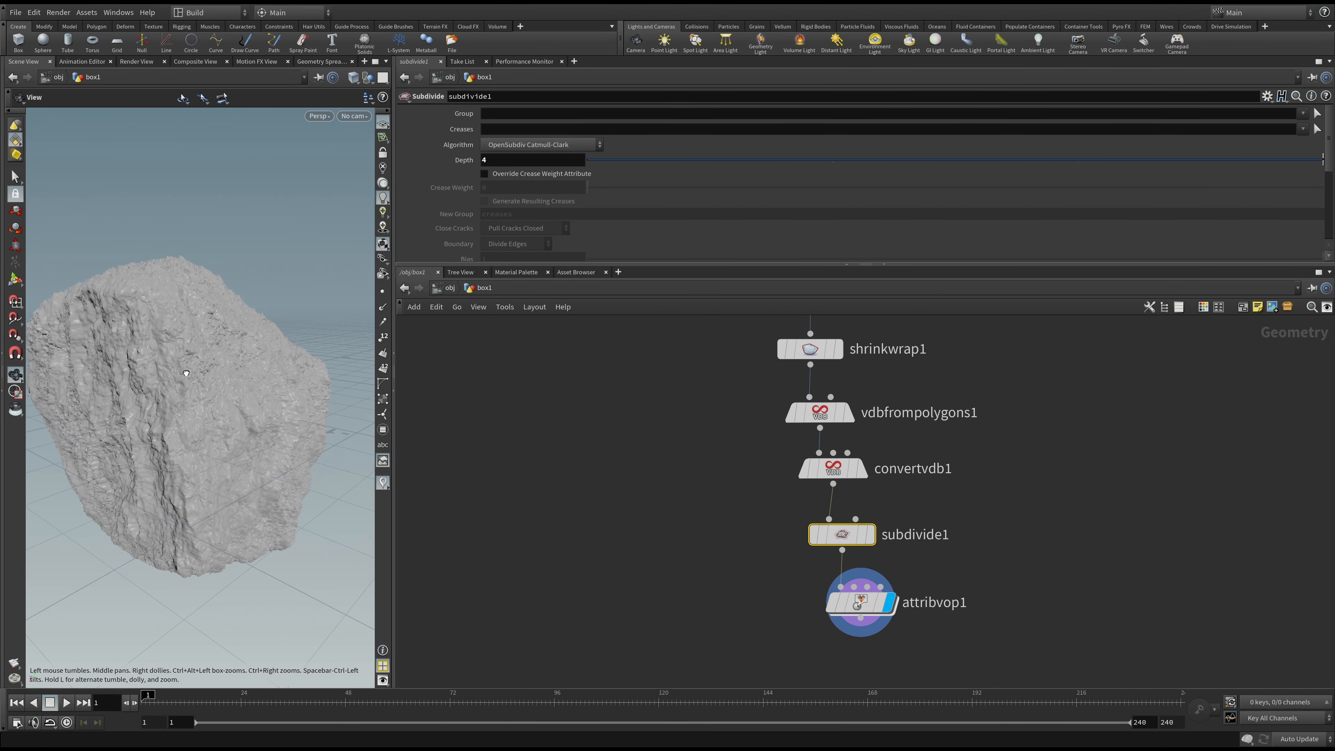
- Set subdivide1's Depth to 2 and check the rock from another angle
{"action": "left_click_drag", "start_coordinate": [504, 164], "coordinate": [408, 159]}
{"action": "type", "text": "2"}
{"action": "key", "text": "Return"}
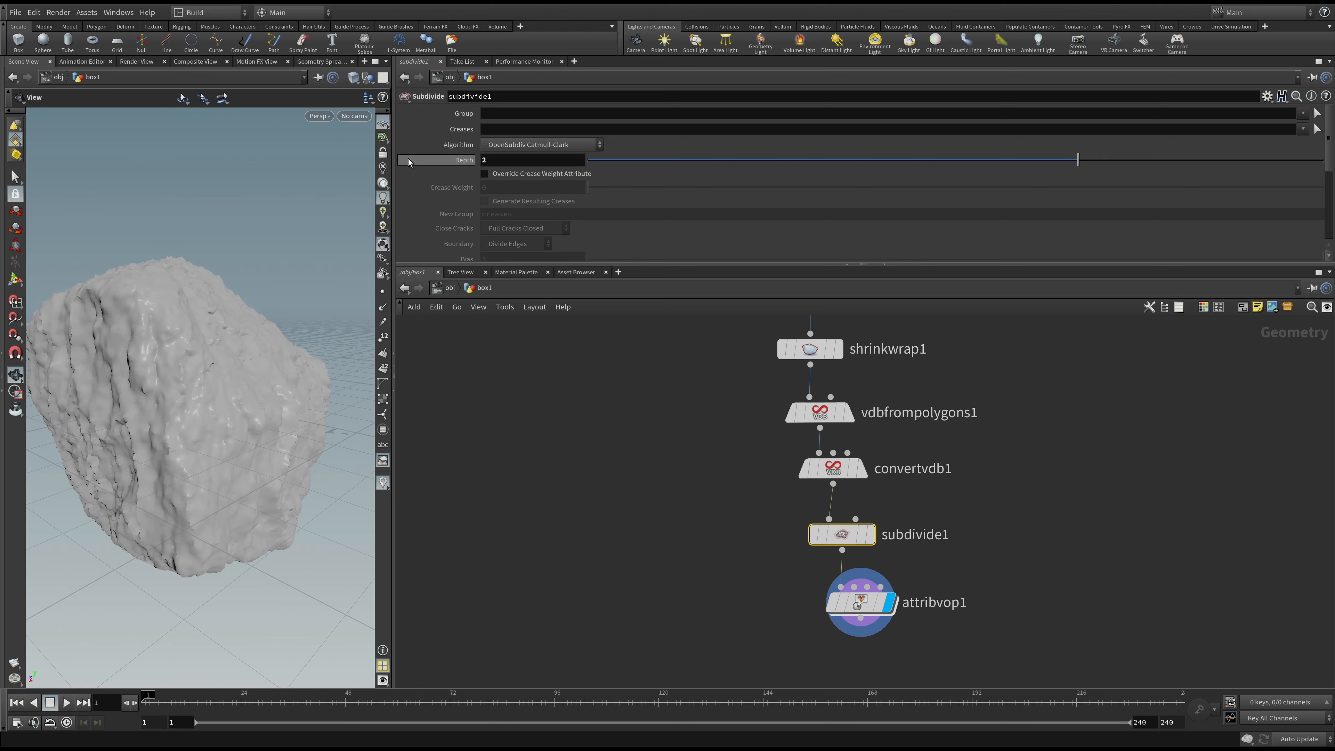
{"action": "left_click_drag", "start_coordinate": [253, 226], "coordinate": [150, 429]}
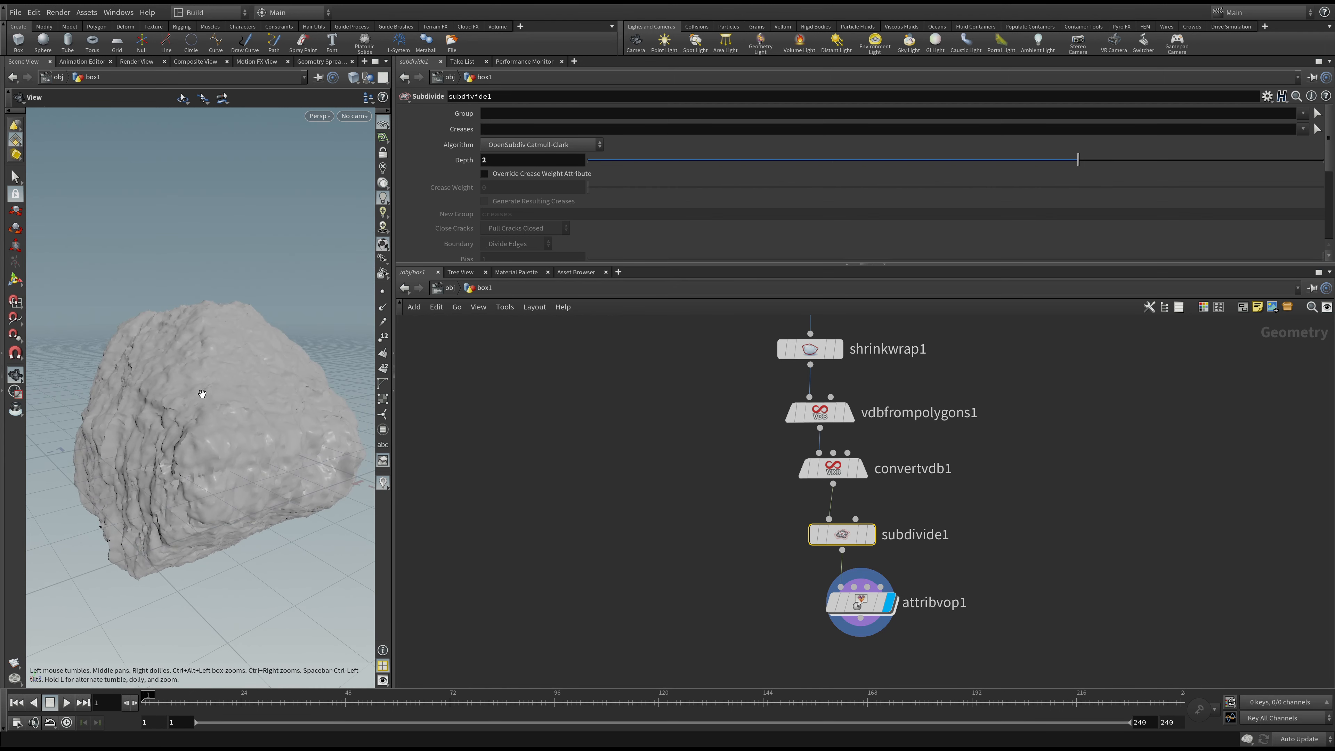
- Set scatter1's Force Total Count to 11 to vary the rock's base shape
{"action": "middle_click_drag", "start_coordinate": [720, 372], "coordinate": [707, 619]}
{"action": "left_click", "coordinate": [803, 516]}
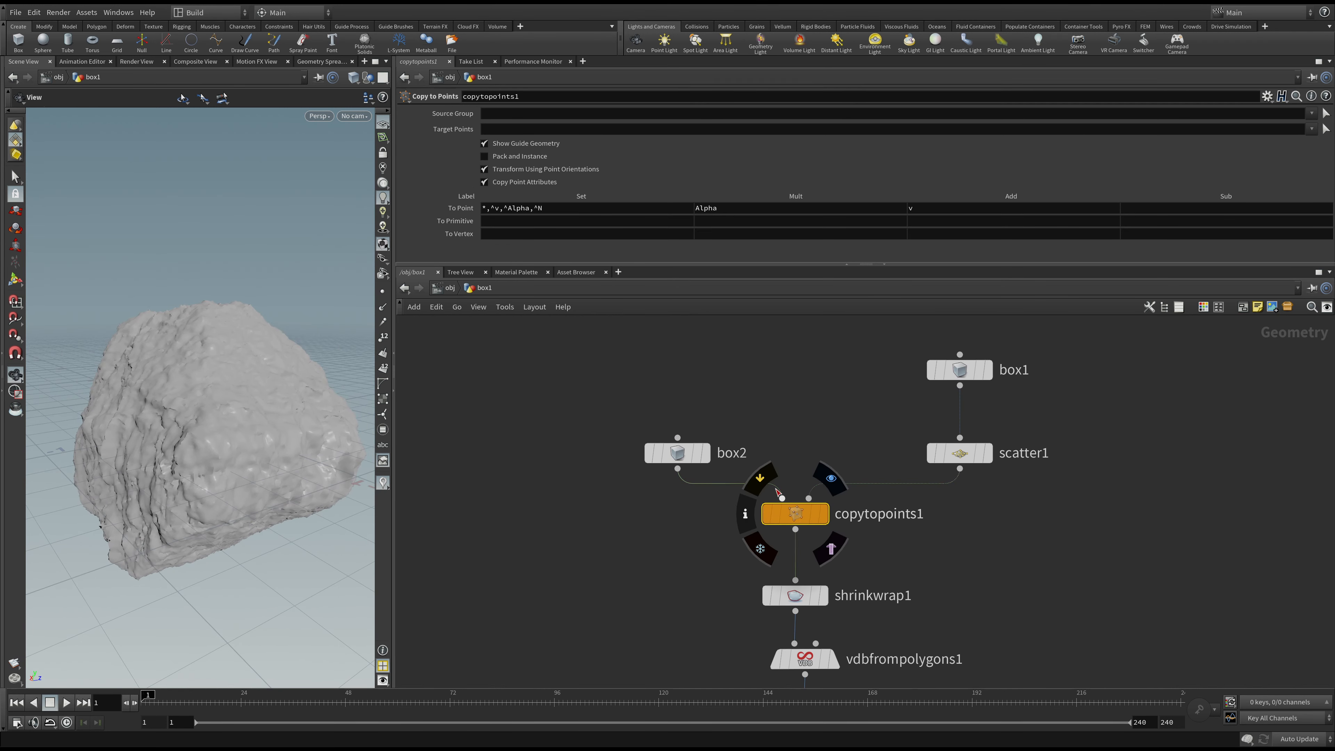
{"action": "left_click", "coordinate": [959, 453]}
{"action": "left_click_drag", "start_coordinate": [725, 228], "coordinate": [787, 242]}
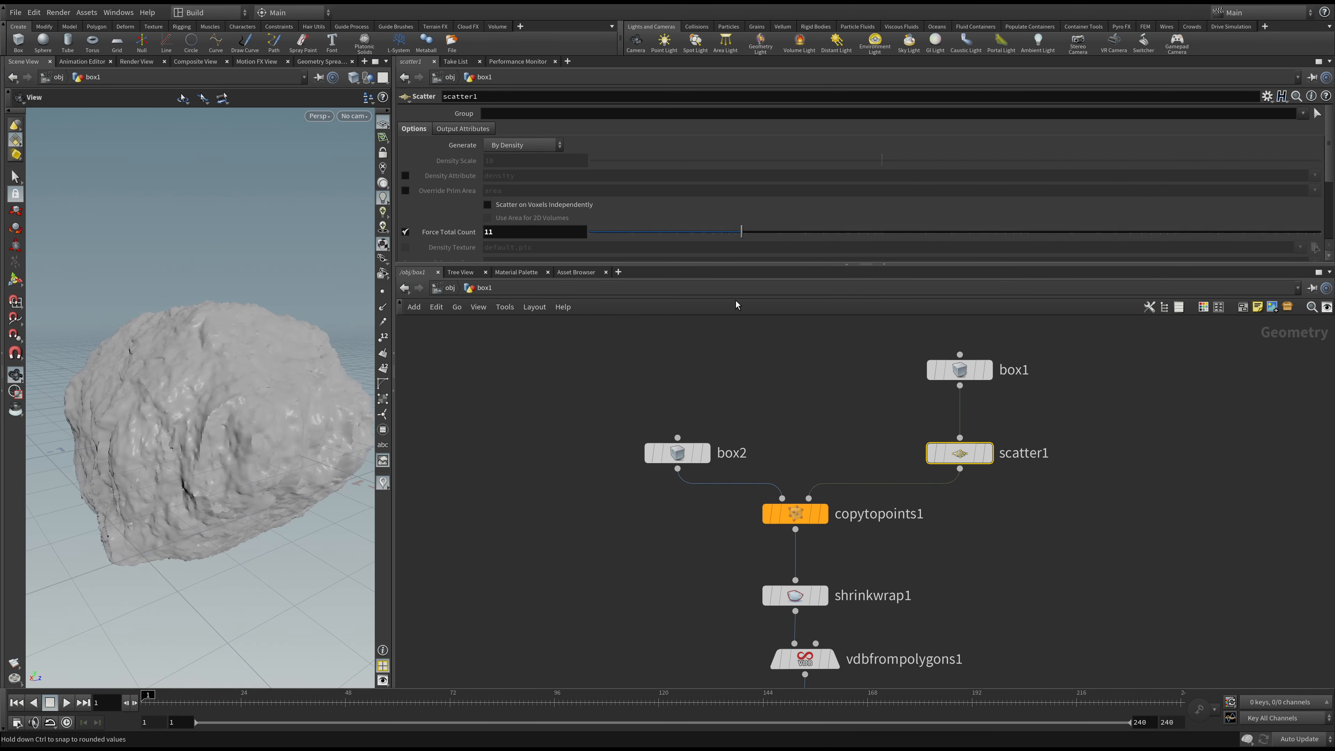
- Set box2's Uniform Scale to 0.312 and shrinkwrap1's Shrink Amount to 0.3408
{"action": "left_click", "coordinate": [678, 452]}
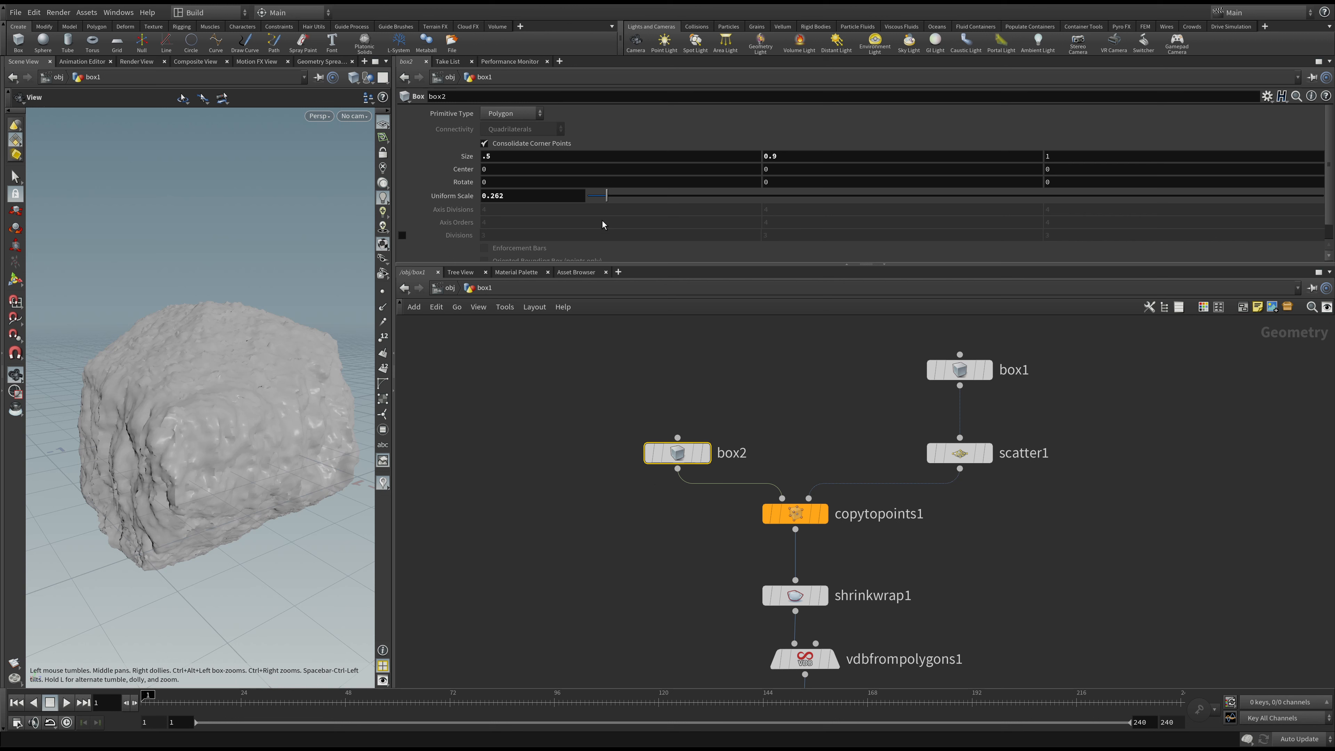
{"action": "mouse_move", "coordinate": [620, 205]}
{"action": "left_mouse_down"}
{"action": "mouse_move", "coordinate": [635, 201]}
{"action": "mouse_move", "coordinate": [581, 204]}
{"action": "mouse_move", "coordinate": [623, 204]}
{"action": "mouse_move", "coordinate": [610, 204]}
{"action": "left_mouse_up"}
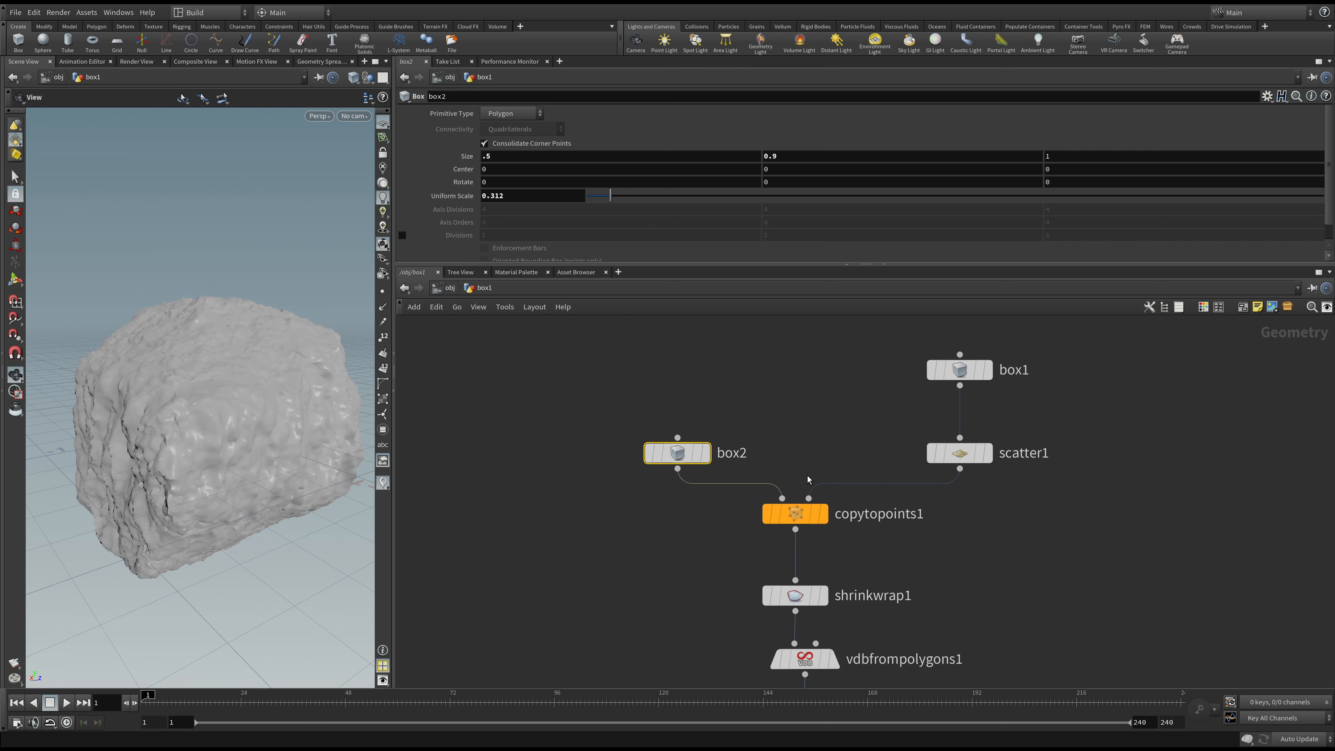
{"action": "left_click", "coordinate": [810, 594]}
{"action": "left_click_drag", "start_coordinate": [897, 131], "coordinate": [1087, 130]}
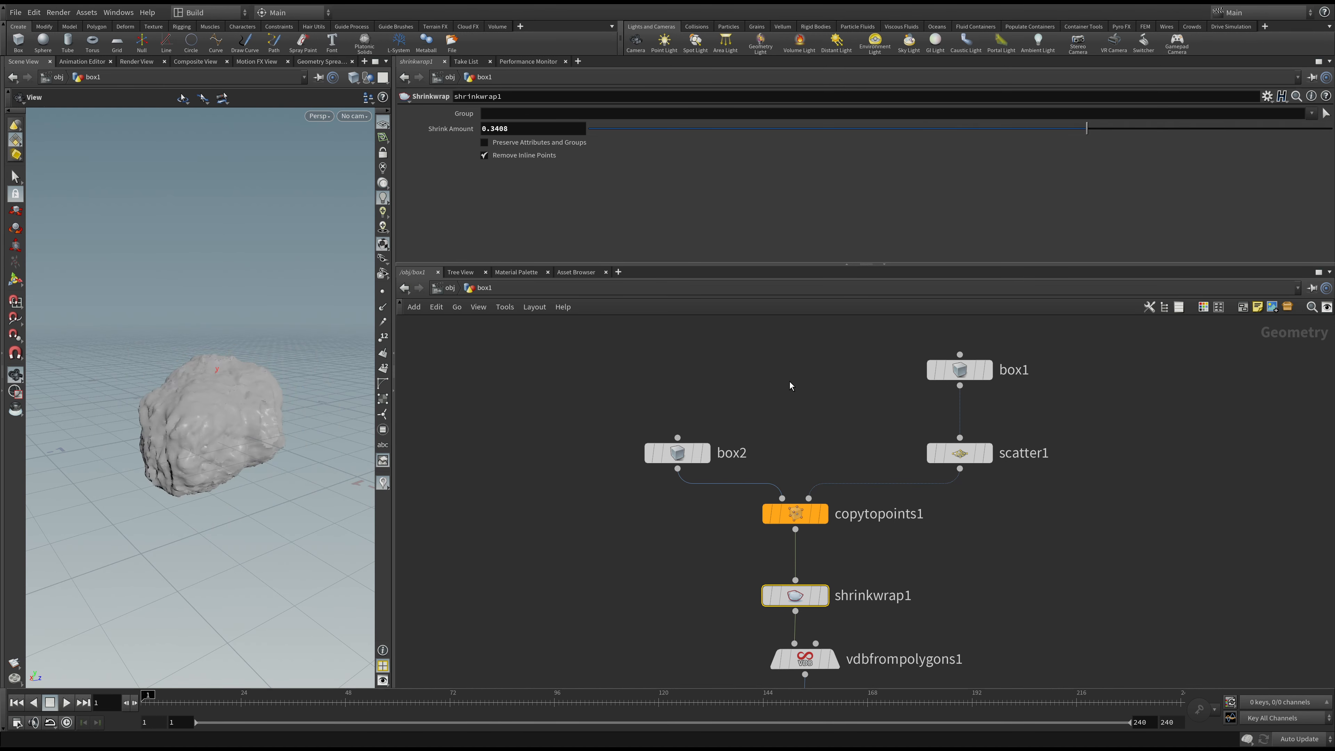
- Set box2's Uniform Scale to 0.95 and check the enlarged rock from several angles
{"action": "left_click", "coordinate": [677, 452]}
{"action": "mouse_move", "coordinate": [630, 195]}
{"action": "left_mouse_down"}
{"action": "mouse_move", "coordinate": [686, 197]}
{"action": "mouse_move", "coordinate": [657, 195]}
{"action": "left_mouse_up"}
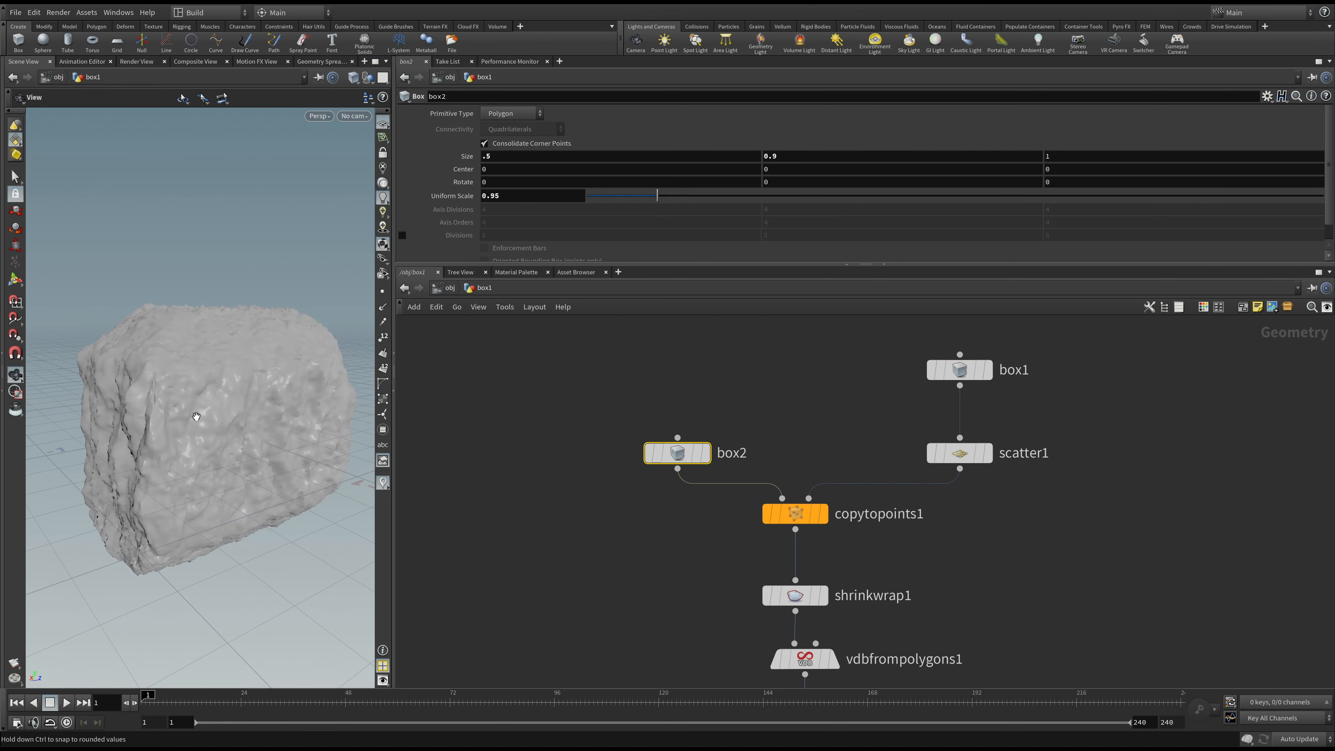
{"action": "left_click_drag", "start_coordinate": [295, 436], "coordinate": [250, 400]}
{"action": "right_click_drag", "start_coordinate": [251, 399], "coordinate": [209, 490]}
{"action": "middle_click_drag", "start_coordinate": [209, 489], "coordinate": [276, 469]}
{"action": "left_click_drag", "start_coordinate": [276, 469], "coordinate": [289, 450]}
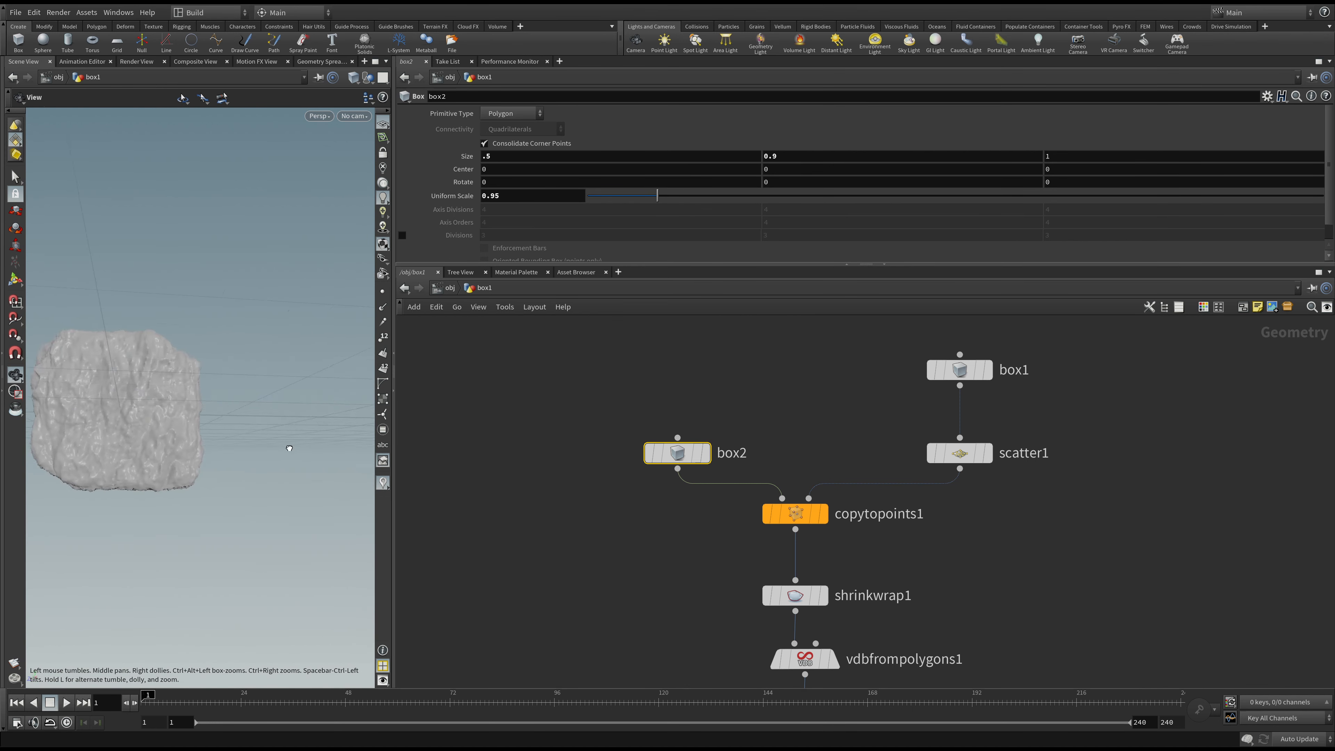
{"action": "middle_click_drag", "start_coordinate": [233, 438], "coordinate": [280, 459]}
{"action": "left_click_drag", "start_coordinate": [280, 459], "coordinate": [187, 455]}
- Set convertvdb1's Isovalue to 0.1002 and try an Adaptivity of 0.1966 on the rock
{"action": "middle_click_drag", "start_coordinate": [679, 570], "coordinate": [684, 360]}
{"action": "left_click", "coordinate": [818, 459]}
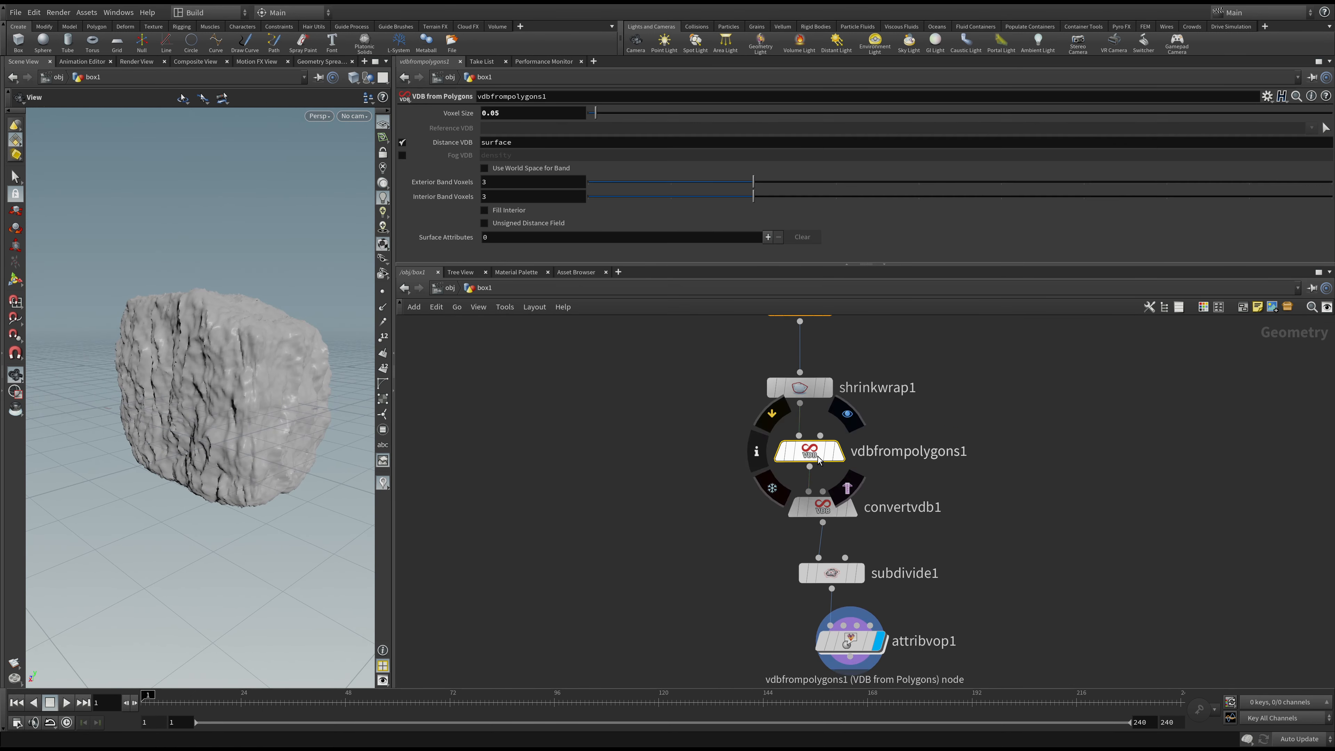
{"action": "left_click", "coordinate": [823, 510]}
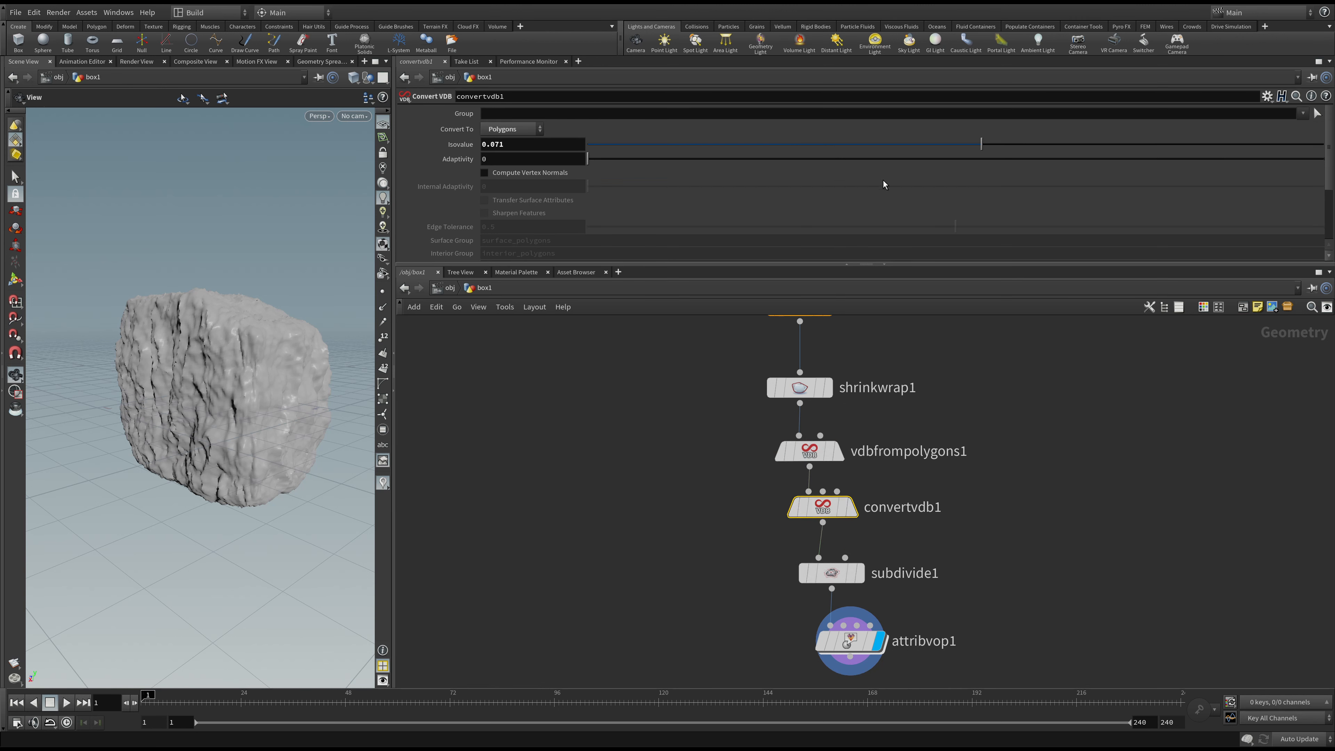
{"action": "left_click_drag", "start_coordinate": [970, 149], "coordinate": [920, 151]}
{"action": "left_click_drag", "start_coordinate": [977, 150], "coordinate": [1020, 151]}
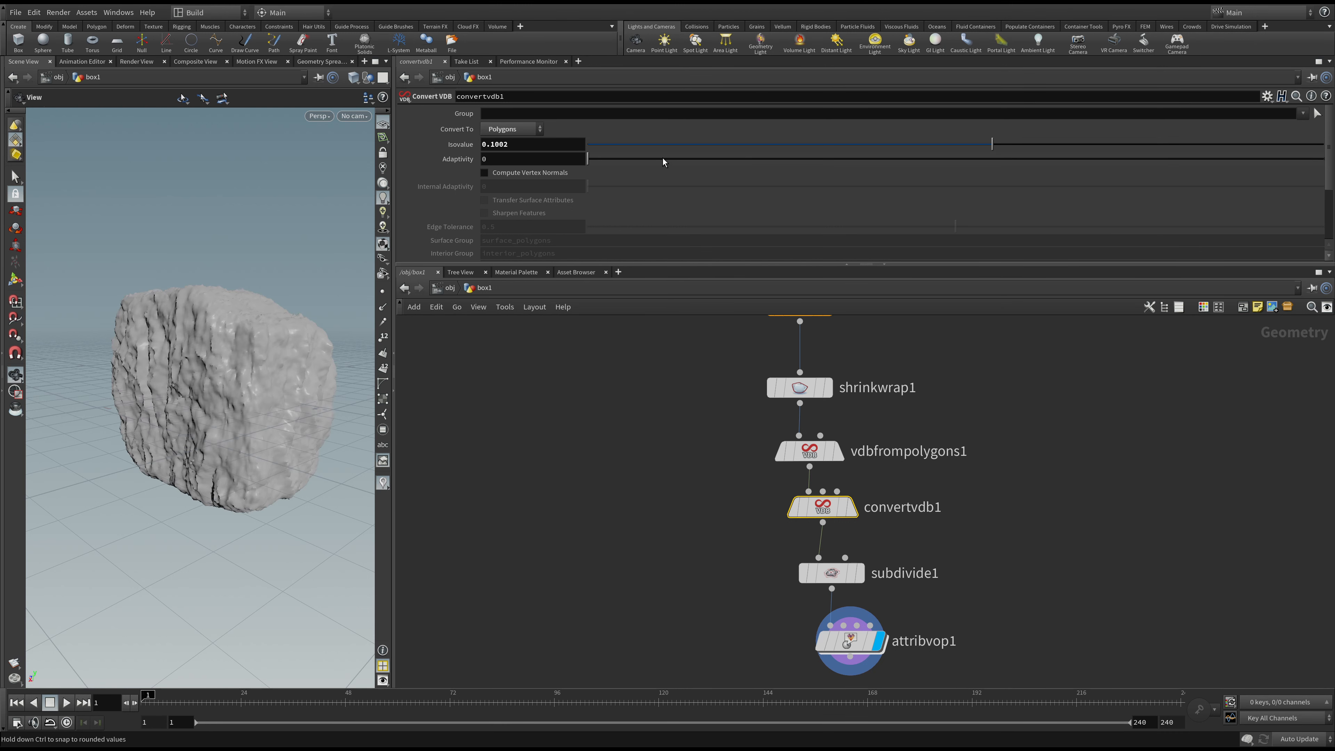
{"action": "mouse_move", "coordinate": [686, 157]}
{"action": "left_mouse_down"}
{"action": "mouse_move", "coordinate": [591, 166]}
{"action": "mouse_move", "coordinate": [660, 160]}
{"action": "left_mouse_up"}
{"action": "left_click_drag", "start_coordinate": [289, 334], "coordinate": [227, 364]}
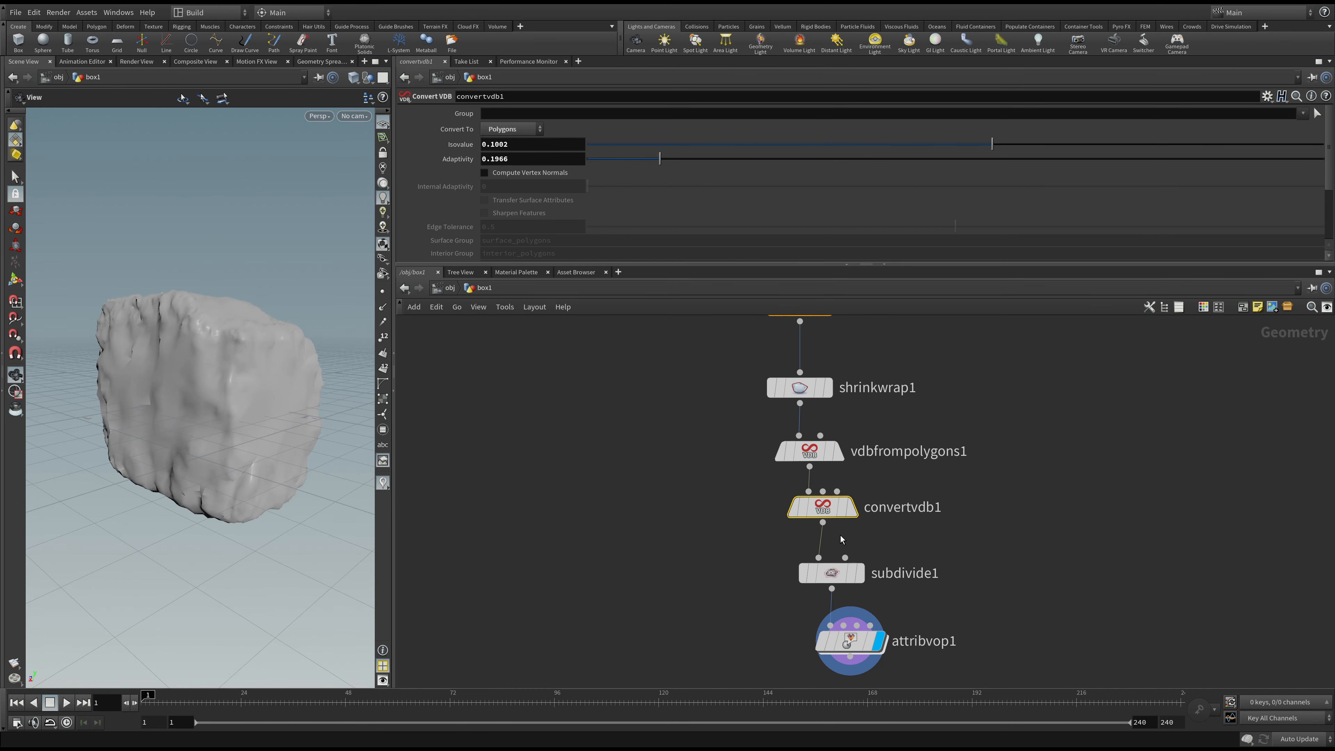
- Set subdivide1's Depth to 4 and view the rock from above
{"action": "left_click", "coordinate": [832, 573]}
{"action": "double_click", "coordinate": [505, 162]}
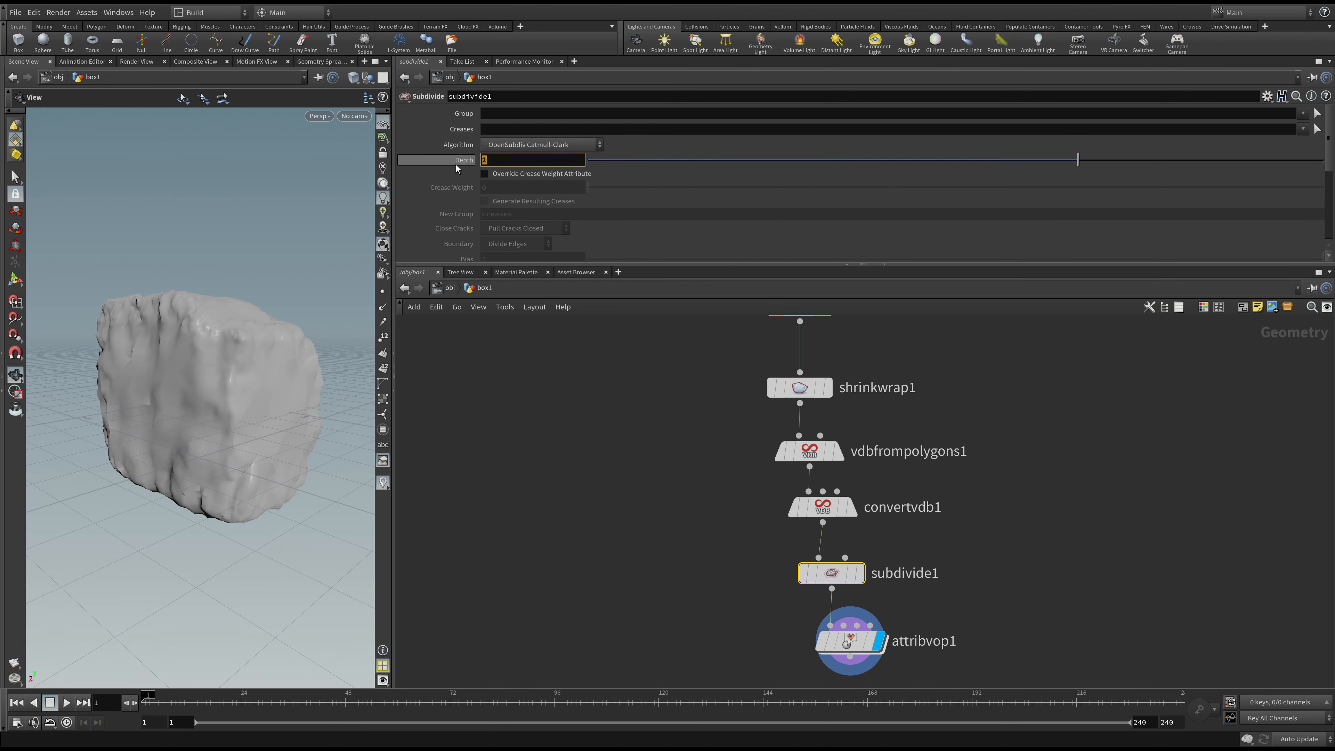
{"action": "type", "text": "4"}
{"action": "key", "text": "Return"}
{"action": "left_click_drag", "start_coordinate": [374, 296], "coordinate": [232, 443]}
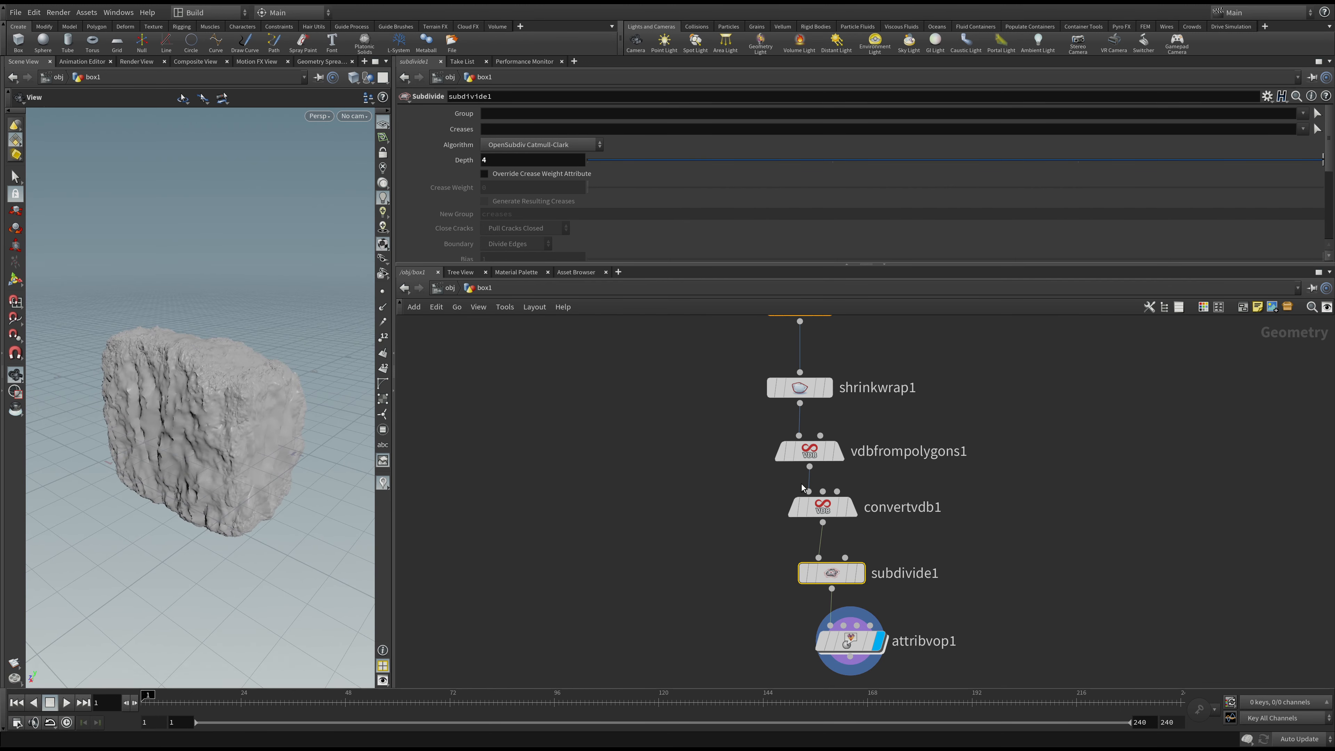
- Set convertvdb1's Adaptivity back to 0 and check the rock's surface
{"action": "left_click", "coordinate": [821, 513]}
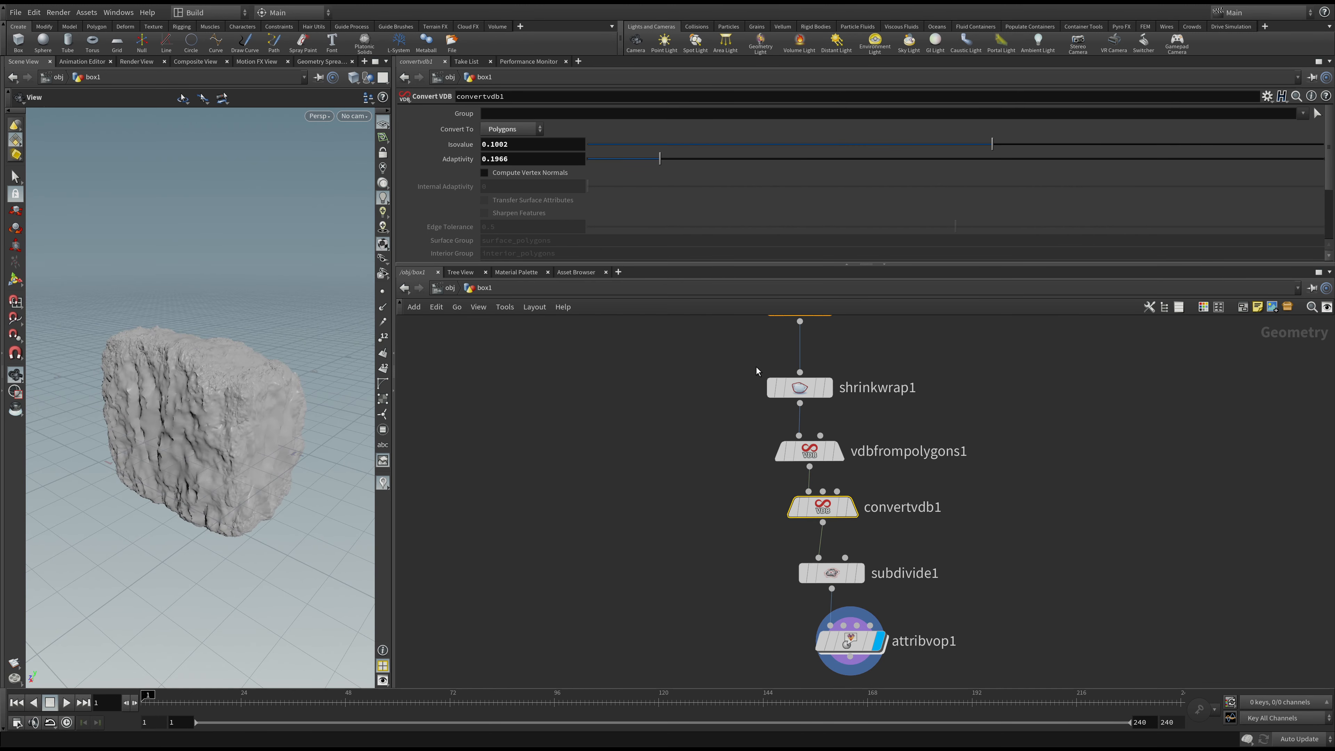
{"action": "mouse_move", "coordinate": [668, 165]}
{"action": "left_mouse_down"}
{"action": "mouse_move", "coordinate": [628, 161]}
{"action": "mouse_move", "coordinate": [774, 171]}
{"action": "mouse_move", "coordinate": [548, 176]}
{"action": "mouse_move", "coordinate": [574, 175]}
{"action": "left_mouse_up"}
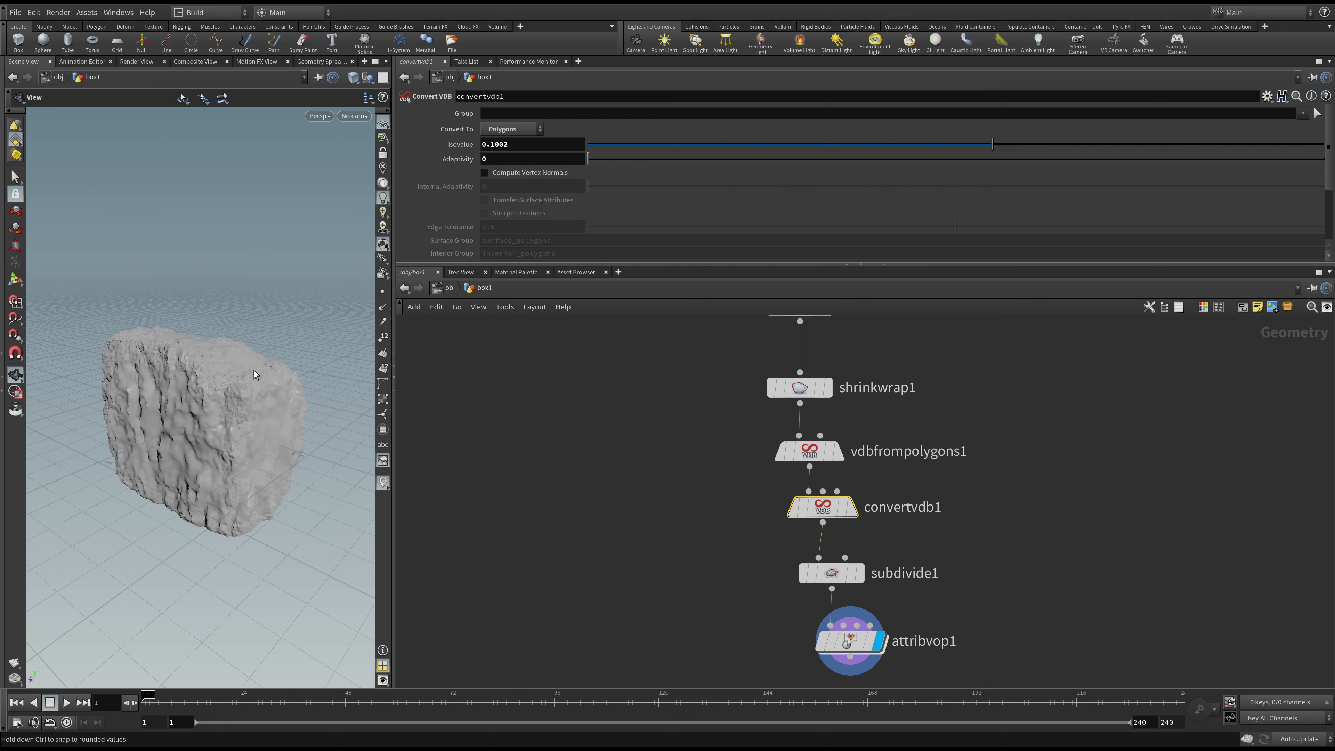
{"action": "left_click_drag", "start_coordinate": [270, 392], "coordinate": [245, 365]}
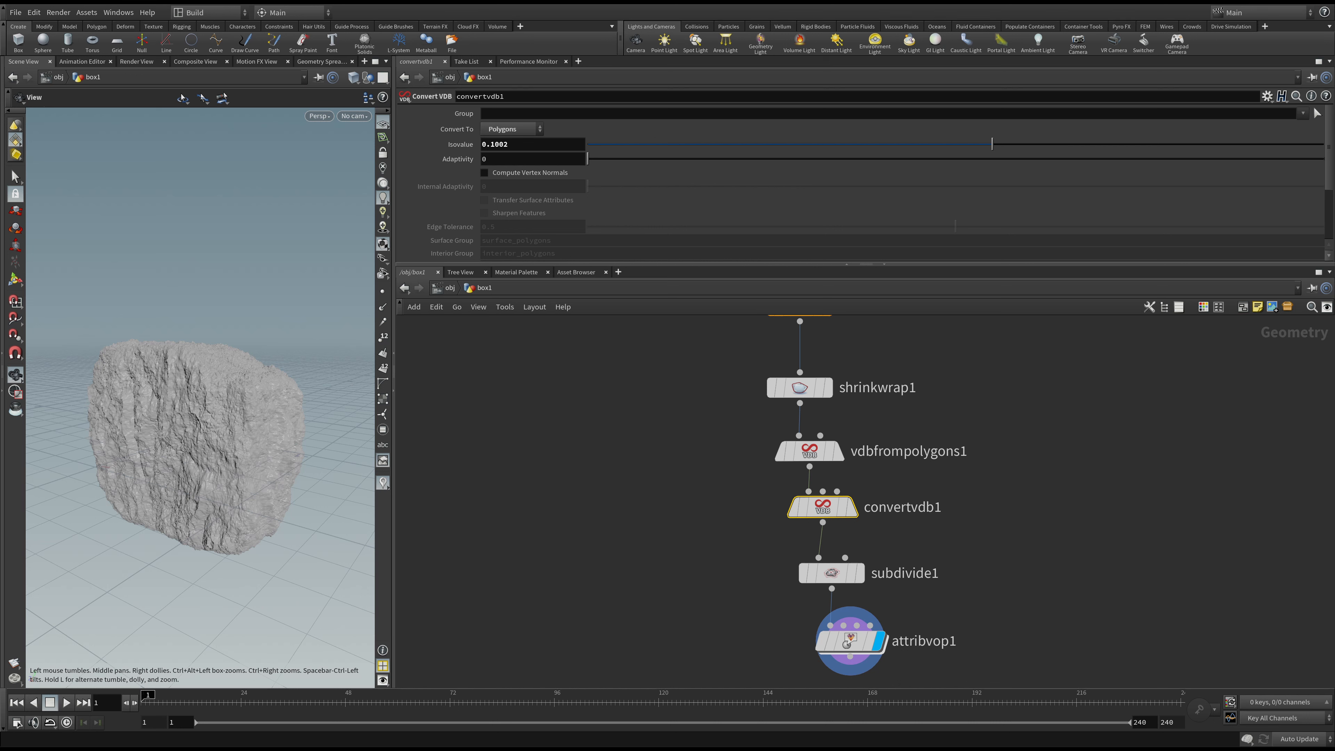
- Add a second Attribute VOP below attribvop1 and wire attribvop1's output into its first input
{"action": "middle_click_drag", "start_coordinate": [634, 633], "coordinate": [623, 536]}
{"action": "left_click", "coordinate": [770, 612]}
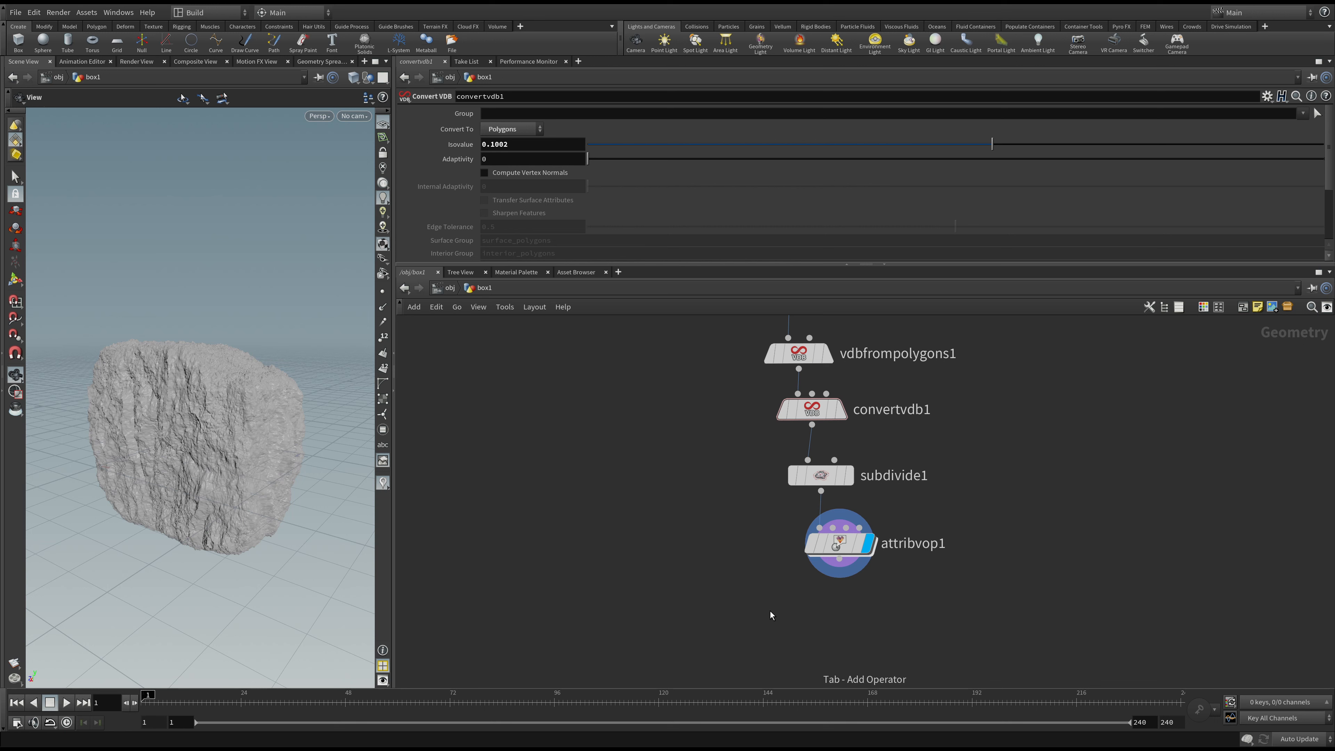
{"action": "key", "text": "ctrl+v"}
{"action": "left_click", "coordinate": [816, 596]}
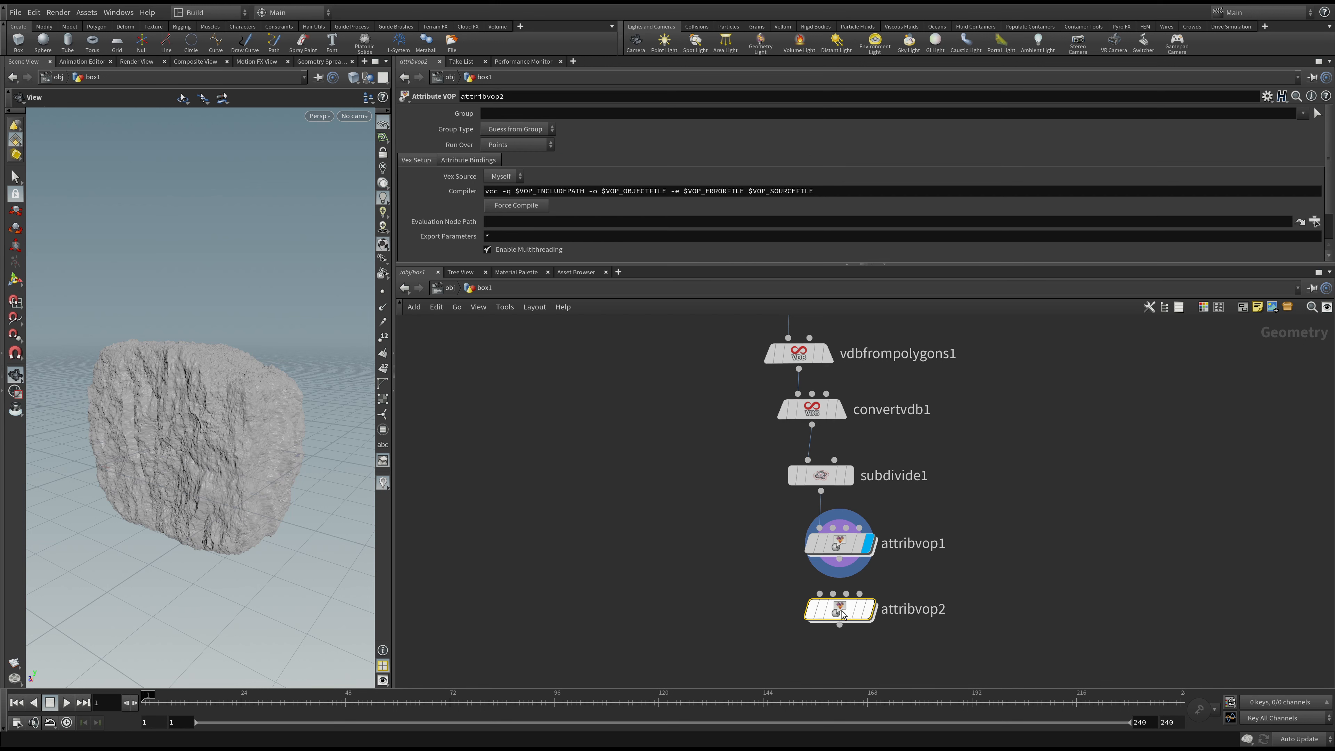
{"action": "left_click_drag", "start_coordinate": [818, 594], "coordinate": [839, 559]}
{"action": "left_click_drag", "start_coordinate": [845, 613], "coordinate": [865, 610]}
{"action": "mouse_move", "coordinate": [865, 613]}
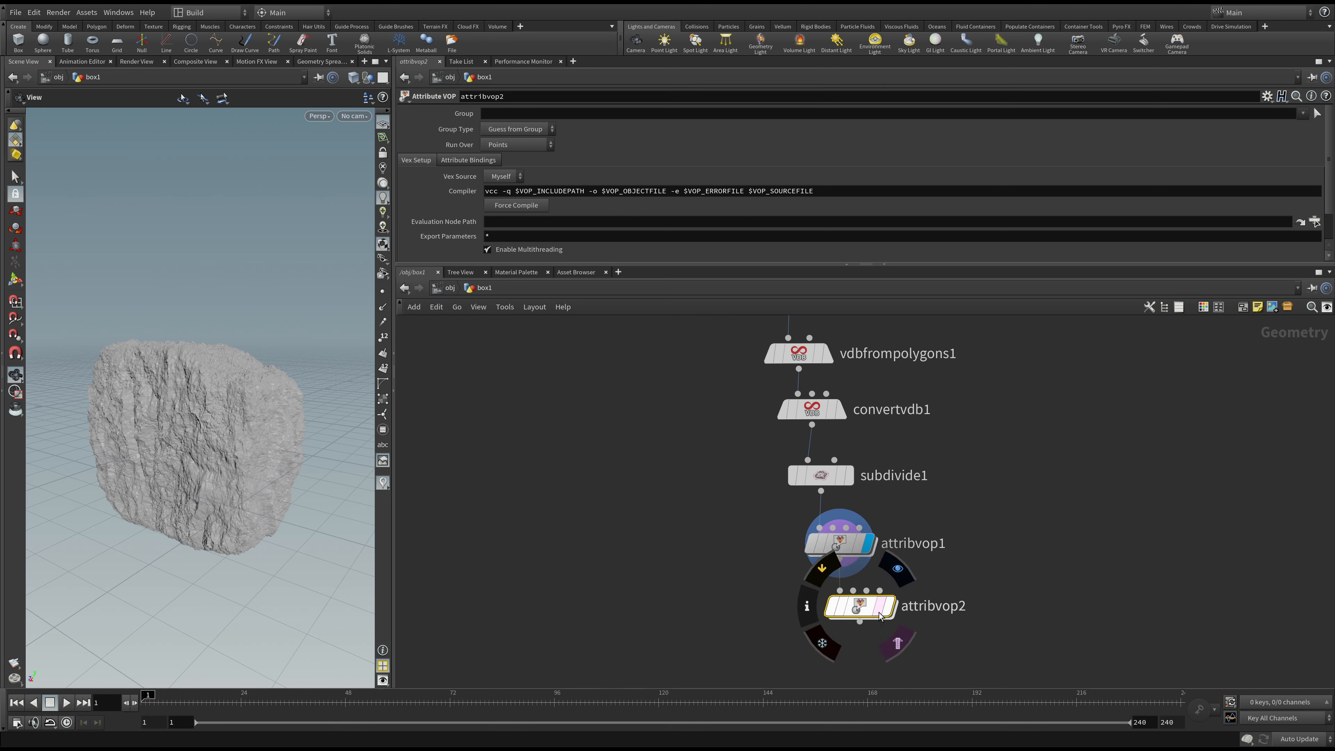
- Enter attribvop2's network and move geometryvopoutput1 away from geometryvopglobal1 to make room for more nodes
{"action": "double_click", "coordinate": [860, 611]}
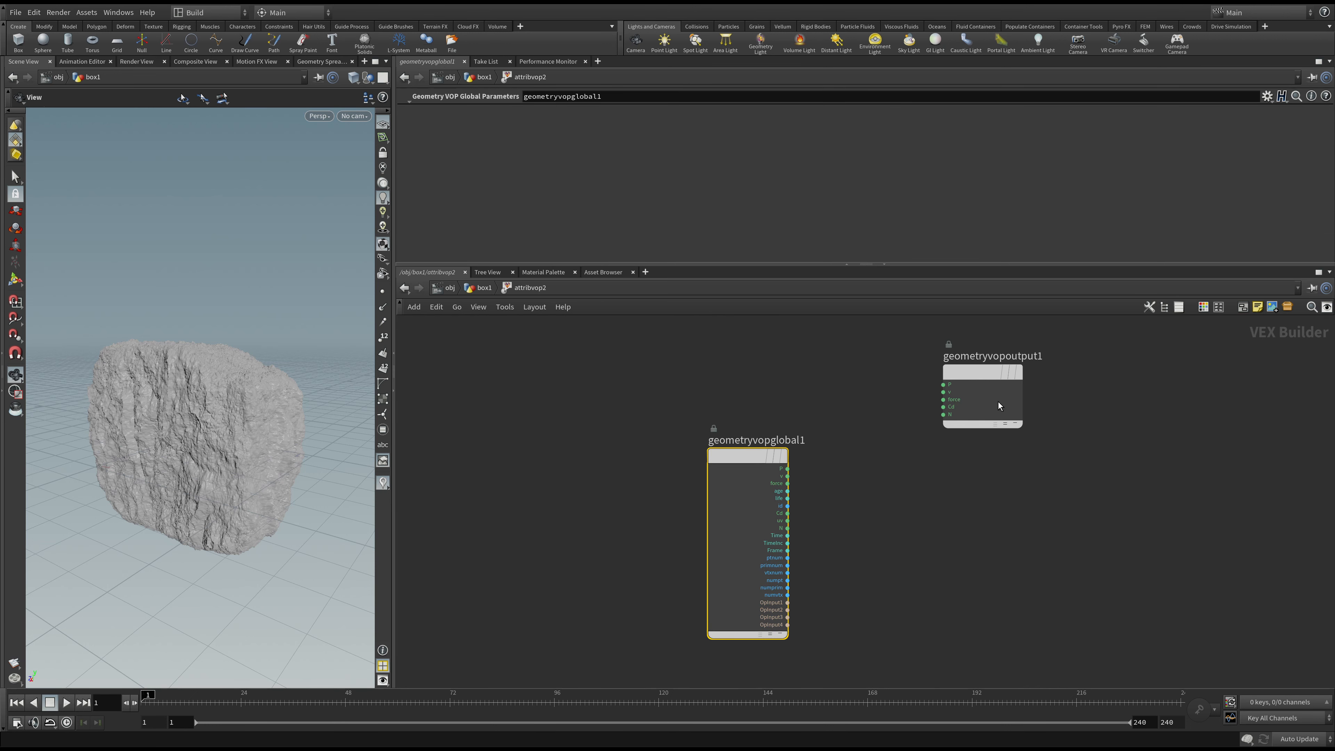
{"action": "right_click_drag", "start_coordinate": [804, 522], "coordinate": [827, 519]}
{"action": "mouse_move", "coordinate": [889, 516]}
{"action": "right_mouse_down"}
{"action": "mouse_move", "coordinate": [850, 513]}
{"action": "mouse_move", "coordinate": [876, 503]}
{"action": "right_mouse_up"}
{"action": "middle_click_drag", "start_coordinate": [876, 504], "coordinate": [670, 471]}
{"action": "left_click_drag", "start_coordinate": [984, 406], "coordinate": [1216, 432]}
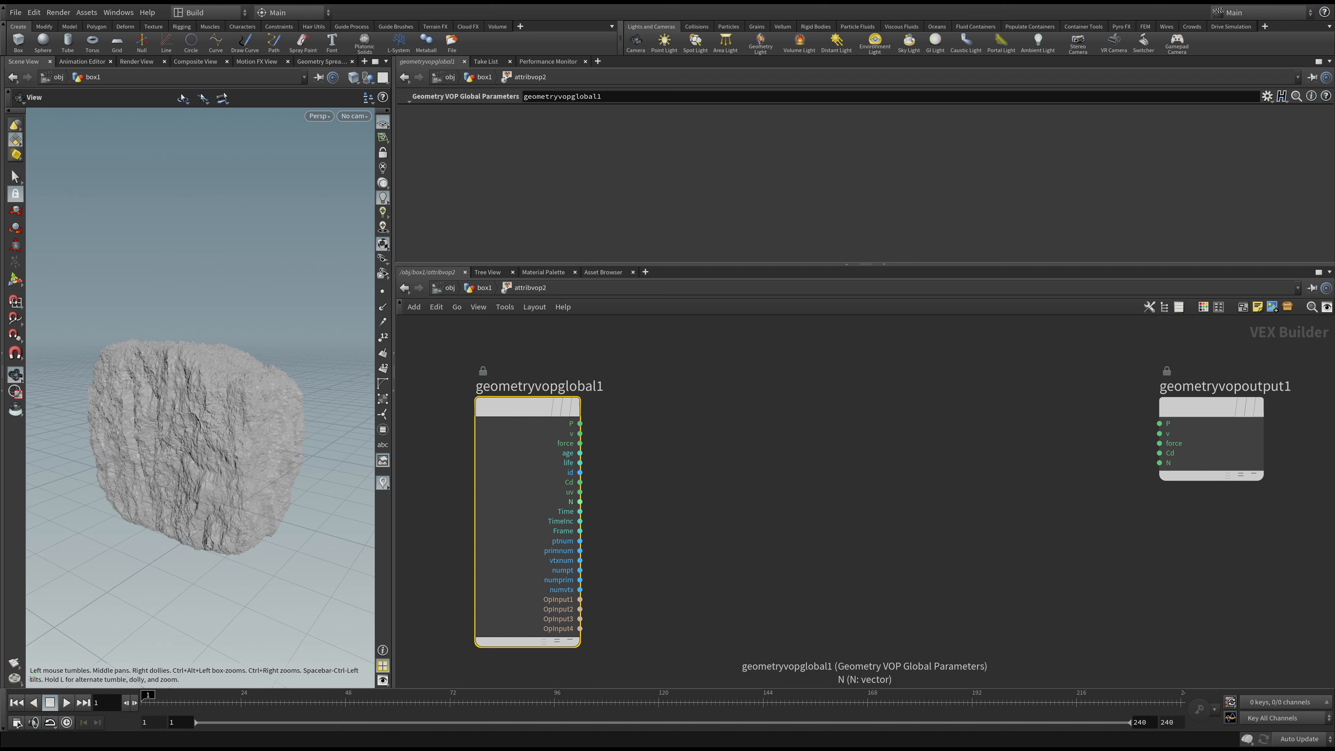
- Add a Null fed by the global N output, name it N and place it beside the lower outputs
{"action": "left_click", "coordinate": [648, 517]}
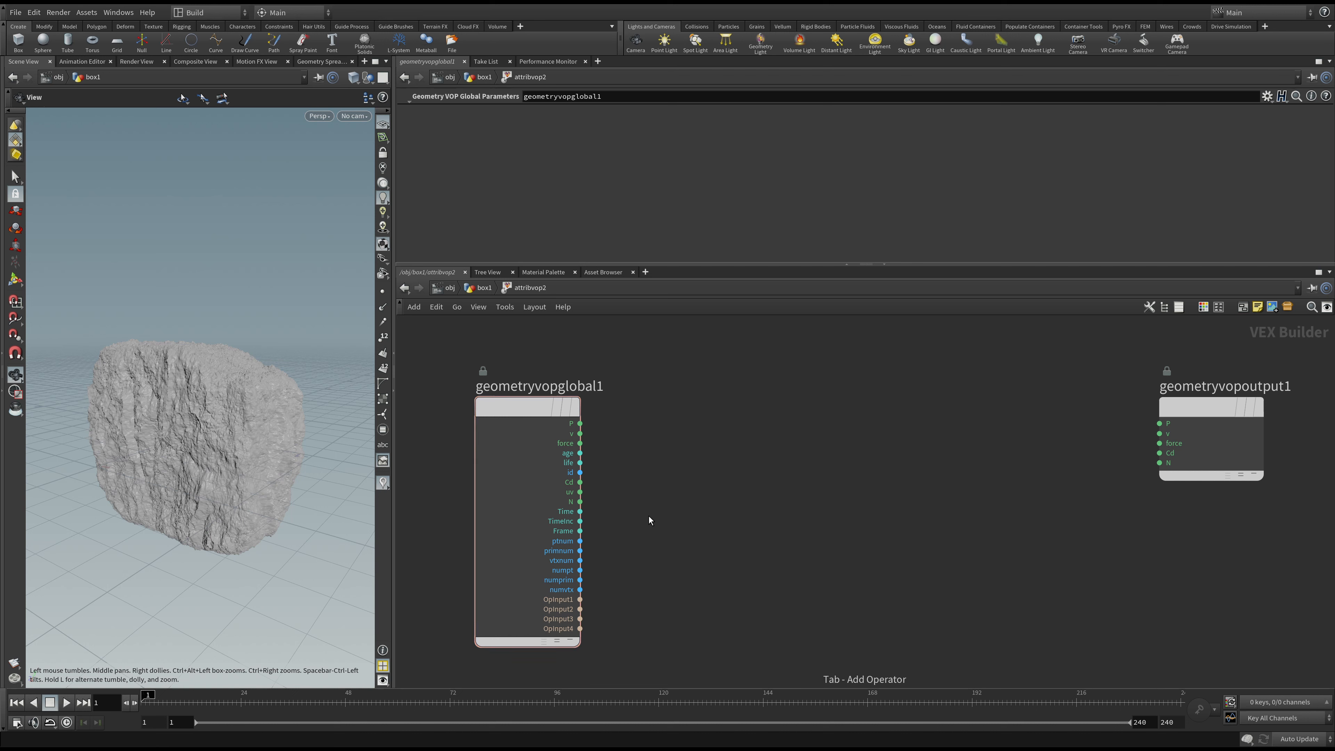
{"action": "key", "text": "Tab"}
{"action": "type", "text": "null"}
{"action": "key", "text": "Return"}
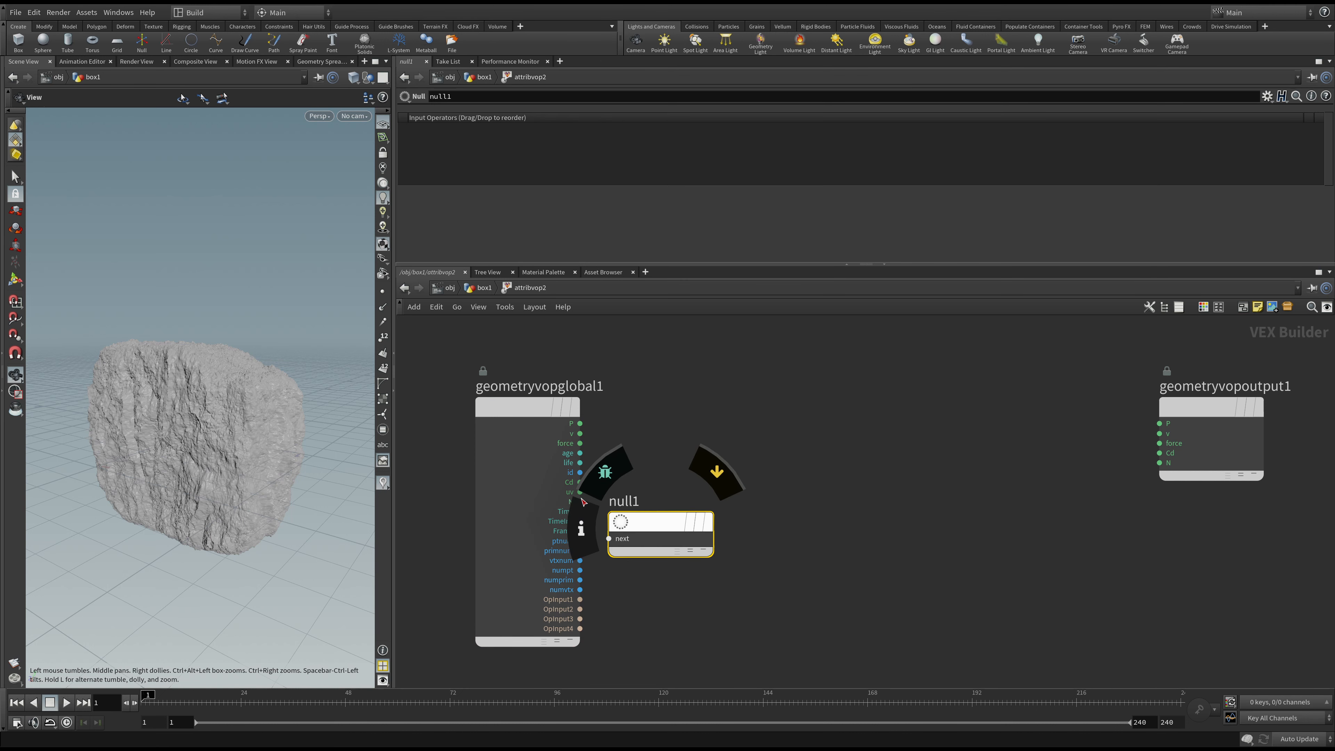
{"action": "left_click_drag", "start_coordinate": [580, 502], "coordinate": [609, 538]}
{"action": "left_click", "coordinate": [464, 100]}
{"action": "type", "text": "N"}
{"action": "key", "text": "Return"}
{"action": "left_click_drag", "start_coordinate": [659, 522], "coordinate": [689, 563]}
- Duplicate the N null, wire the global P output into the copy, rename it P and align it above N
{"action": "key", "text": "ctrl+c"}
{"action": "key", "text": "ctrl+v"}
{"action": "left_click_drag", "start_coordinate": [723, 482], "coordinate": [705, 437]}
{"action": "left_click_drag", "start_coordinate": [580, 423], "coordinate": [653, 423]}
{"action": "left_click", "coordinate": [467, 98]}
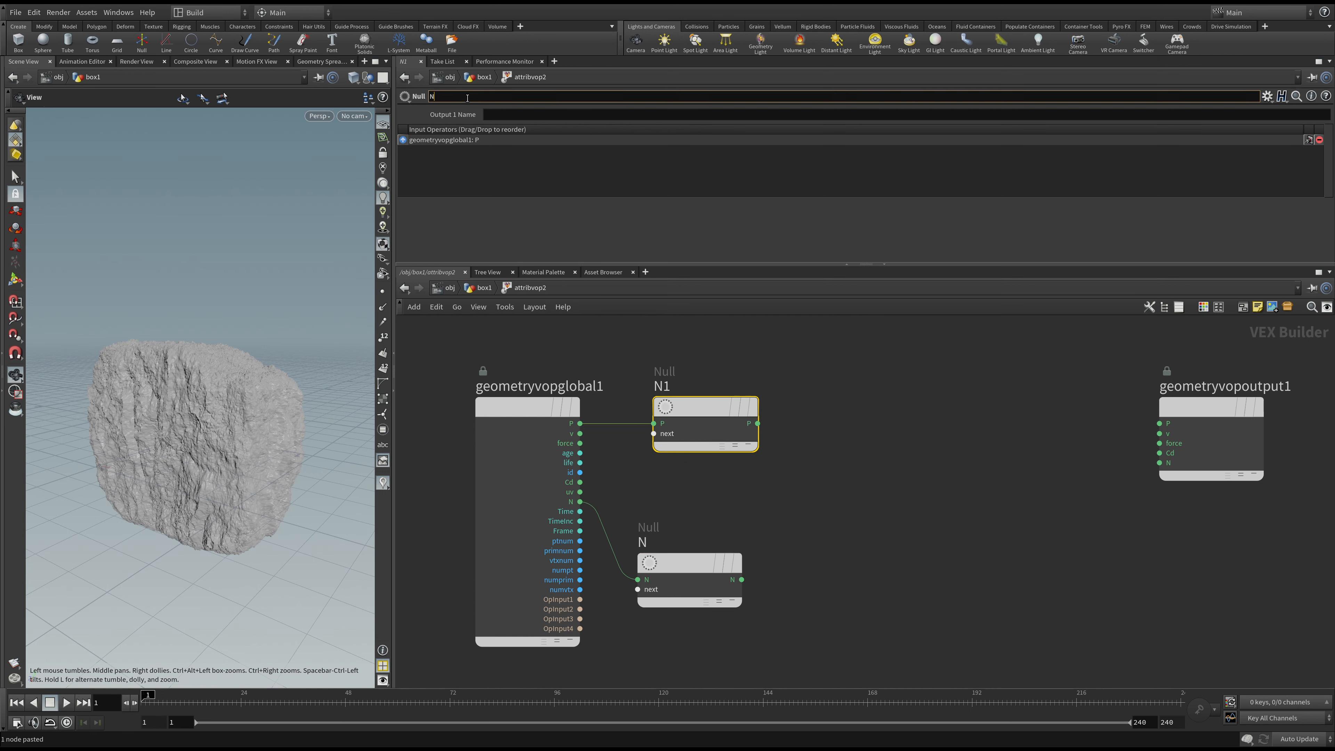
{"action": "type", "text": "P"}
{"action": "key", "text": "Return"}
{"action": "double_click", "coordinate": [467, 98]}
{"action": "type", "text": "P"}
{"action": "key", "text": "Return"}
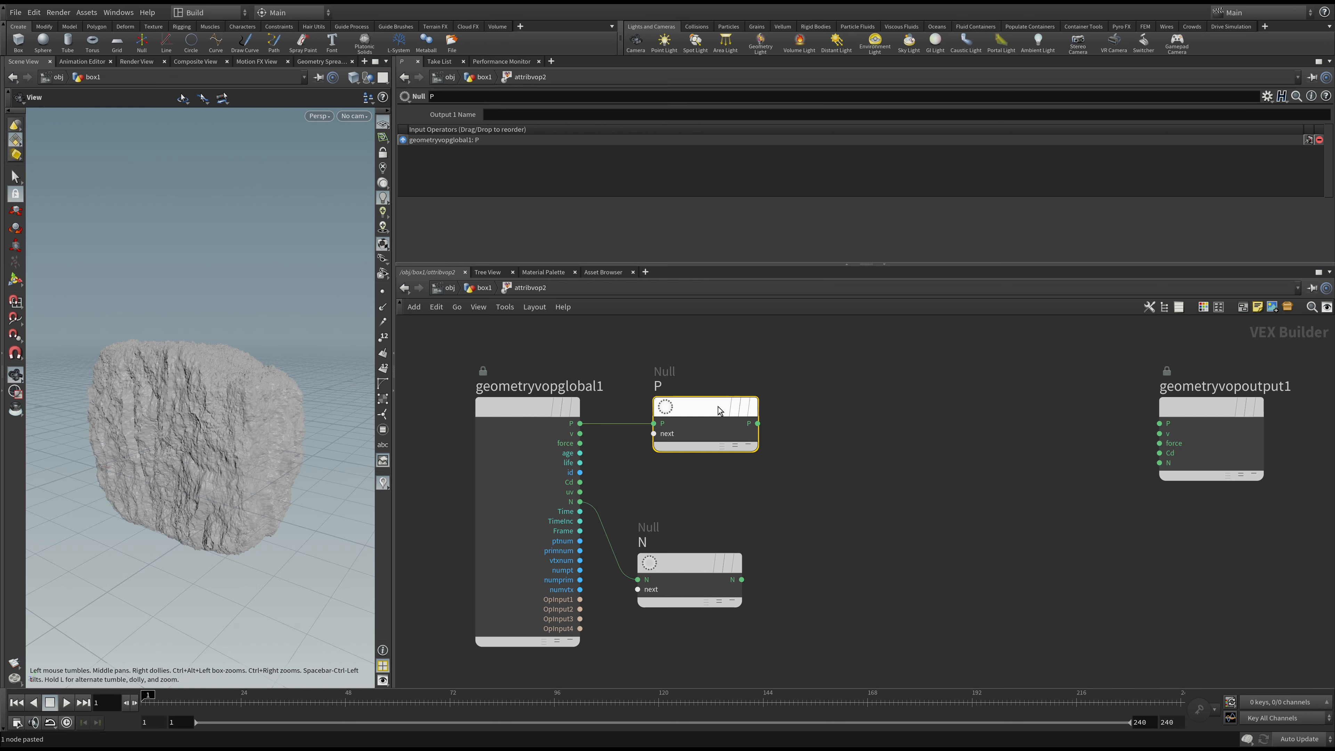
{"action": "left_click_drag", "start_coordinate": [718, 407], "coordinate": [702, 409]}
{"action": "mouse_move", "coordinate": [704, 411]}
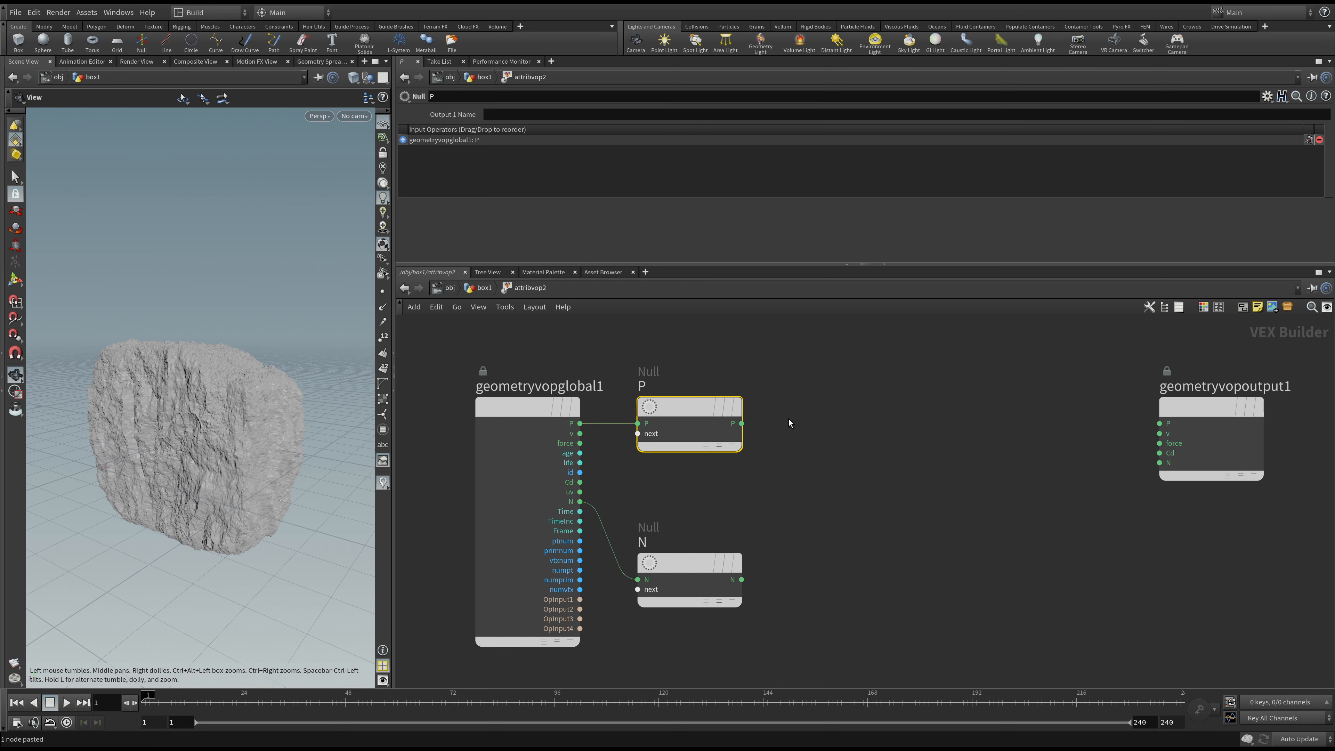
- Add a Cellular Noise node after the nulls, wiring P into its first input and N into its offset input
{"action": "middle_click_drag", "start_coordinate": [789, 418], "coordinate": [732, 417]}
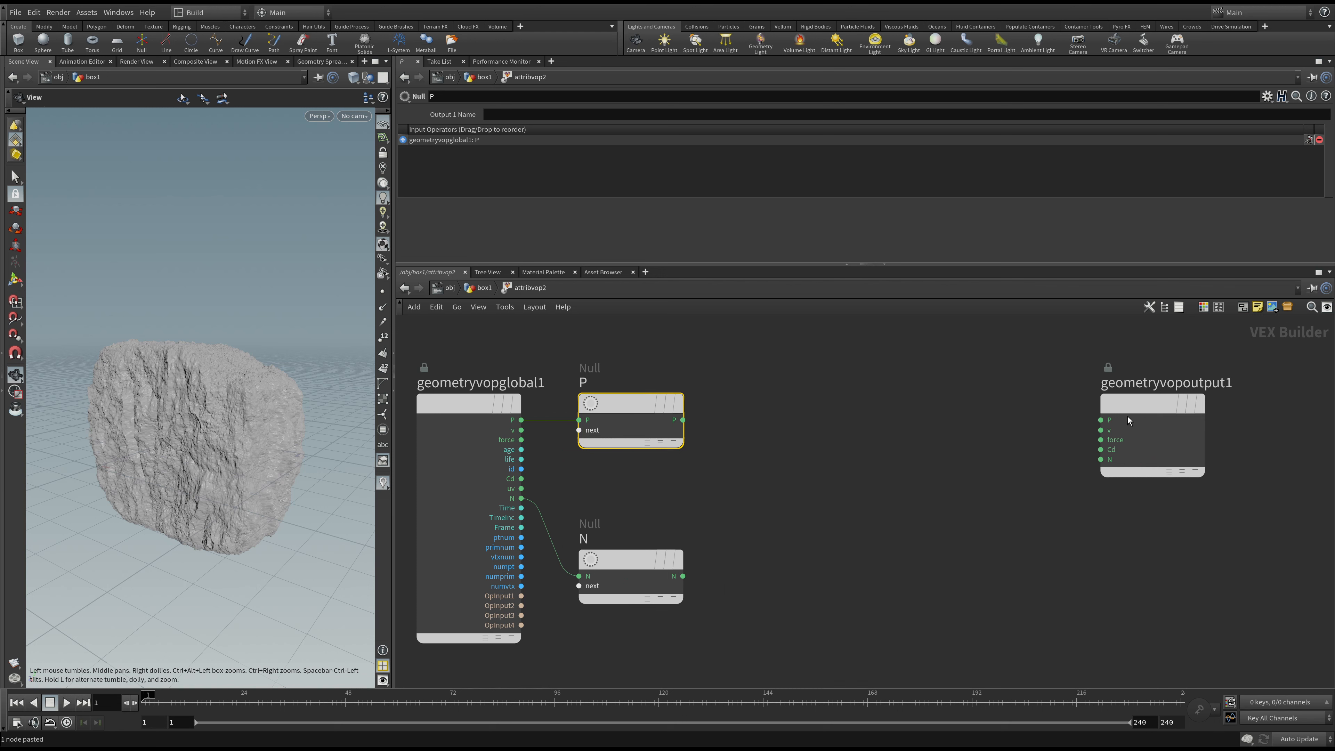
{"action": "left_click_drag", "start_coordinate": [1122, 419], "coordinate": [1181, 420]}
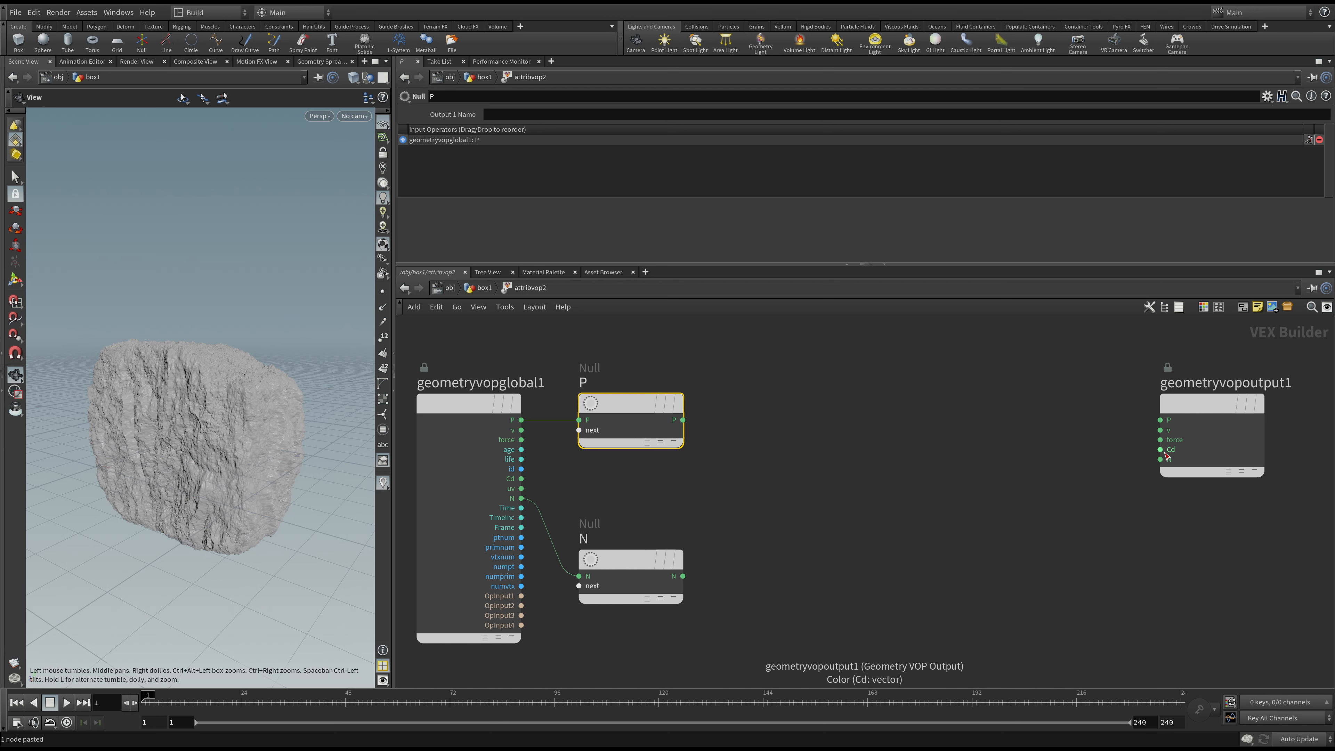
{"action": "left_click", "coordinate": [792, 419]}
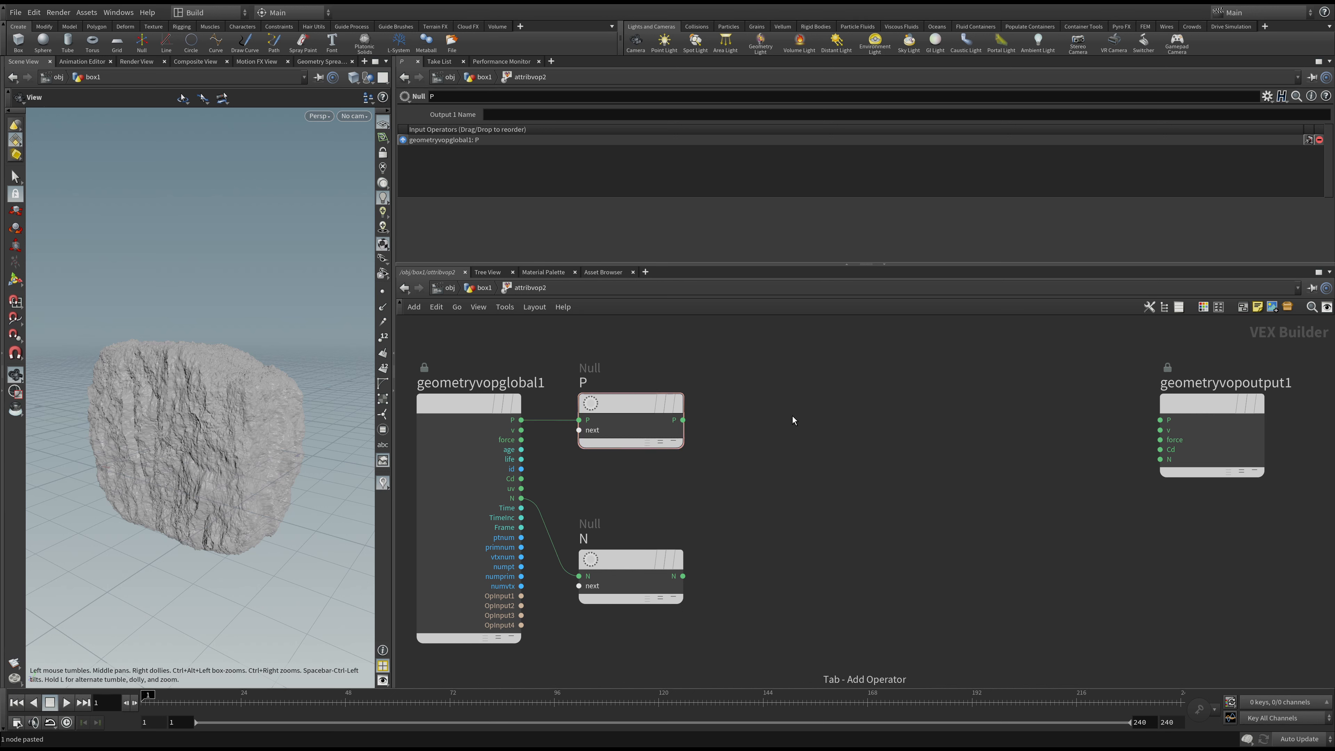
{"action": "key", "text": "Return"}
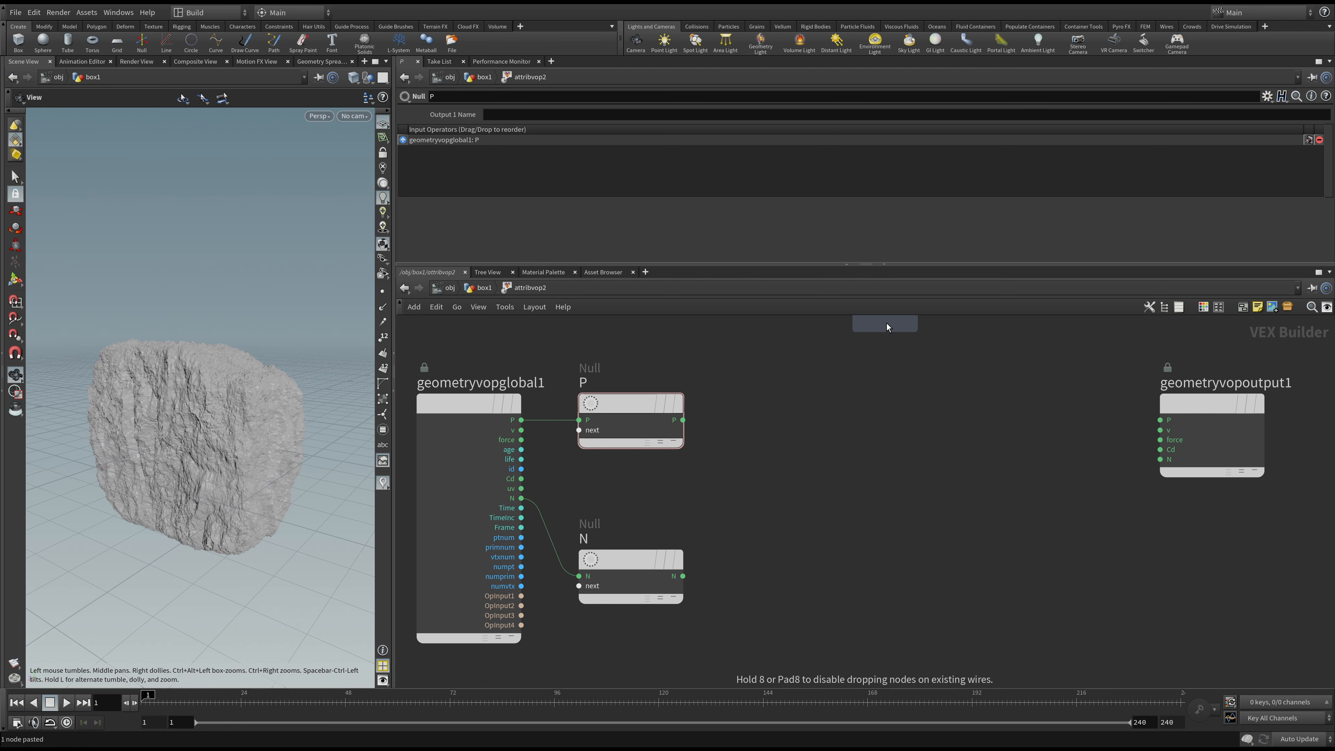
{"action": "left_click", "coordinate": [789, 390]}
{"action": "left_click_drag", "start_coordinate": [788, 389], "coordinate": [807, 384]}
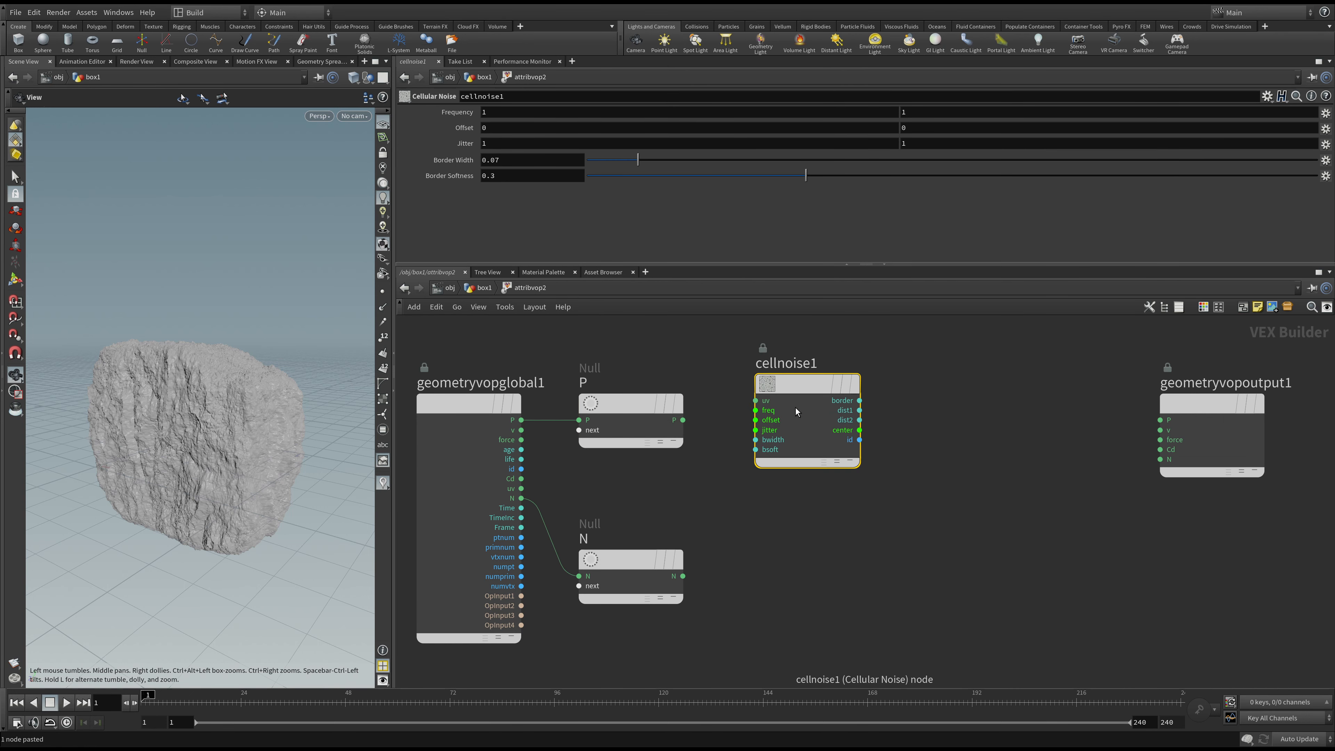
{"action": "left_click_drag", "start_coordinate": [683, 419], "coordinate": [814, 432]}
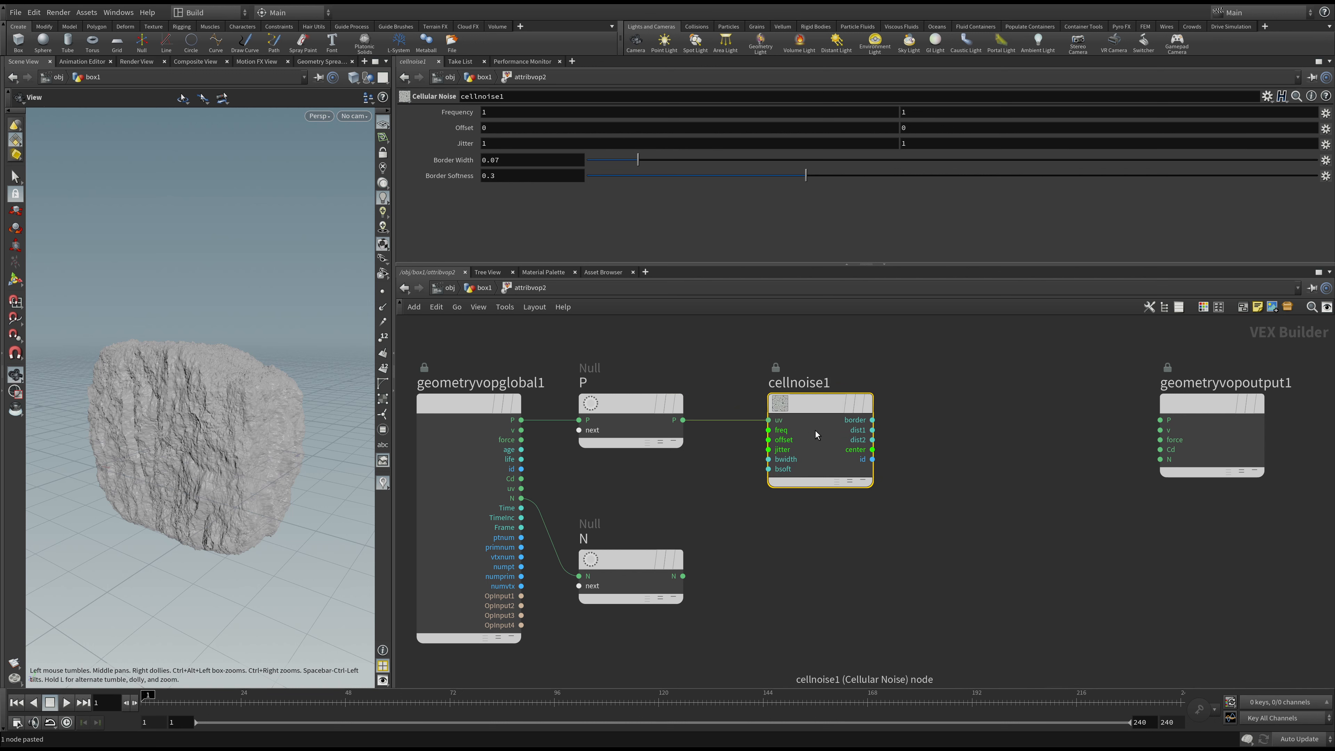
{"action": "left_click_drag", "start_coordinate": [784, 444], "coordinate": [709, 559]}
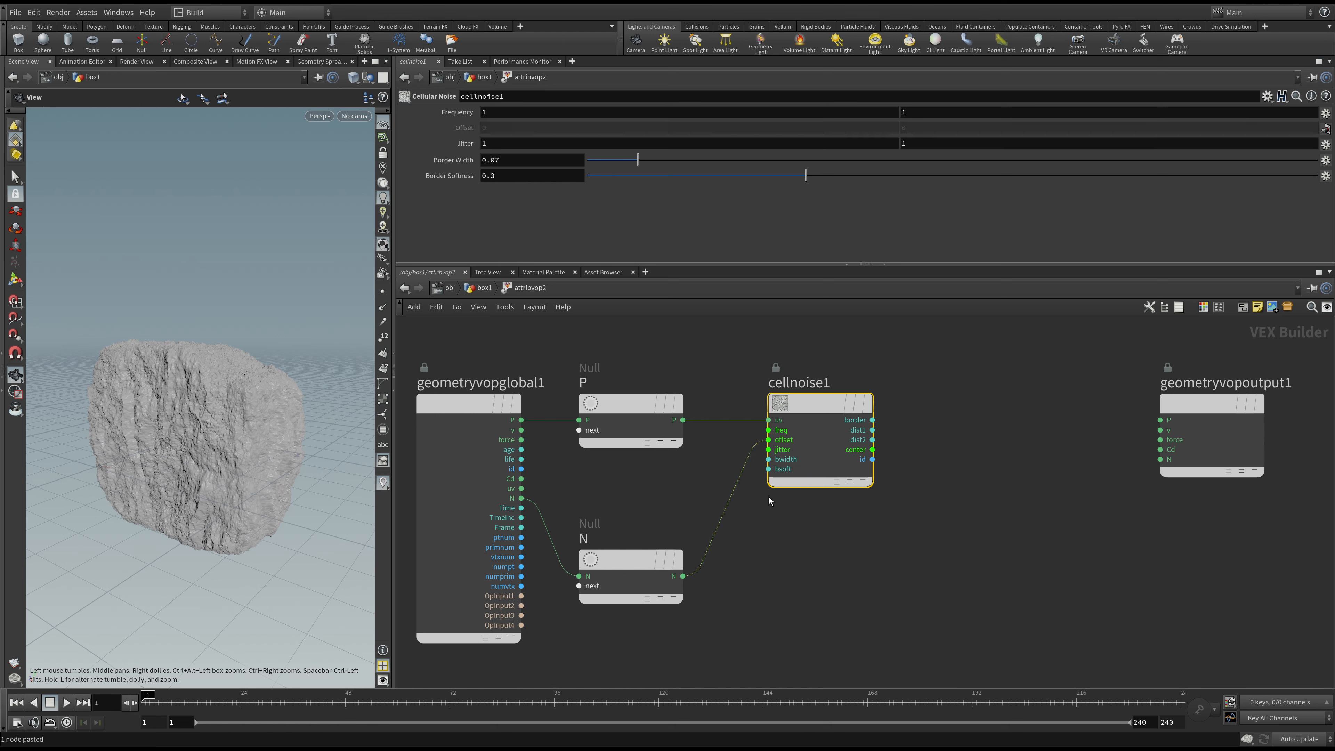
- Connect cellnoise1's border output to Cd on geometryvopoutput1, return to the box1 network and display attribvop2
{"action": "left_click", "coordinate": [872, 420]}
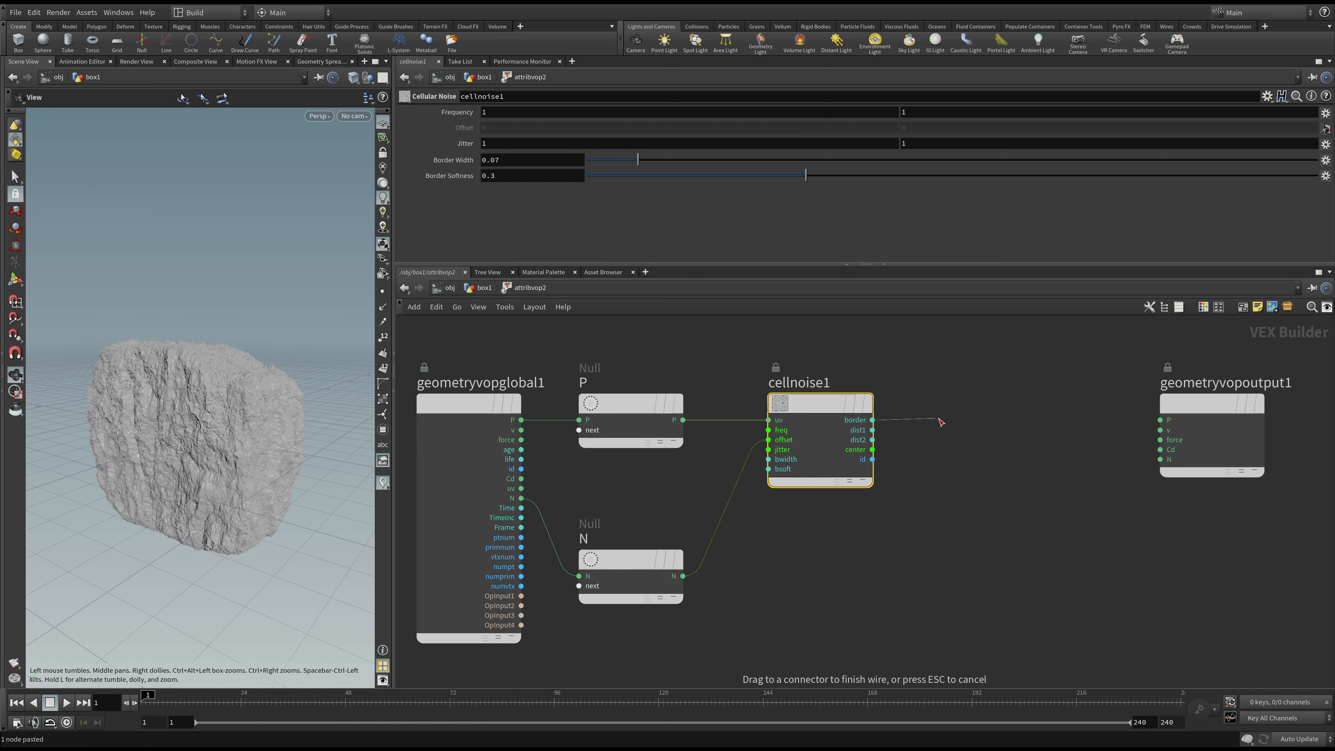
{"action": "left_click", "coordinate": [1160, 450]}
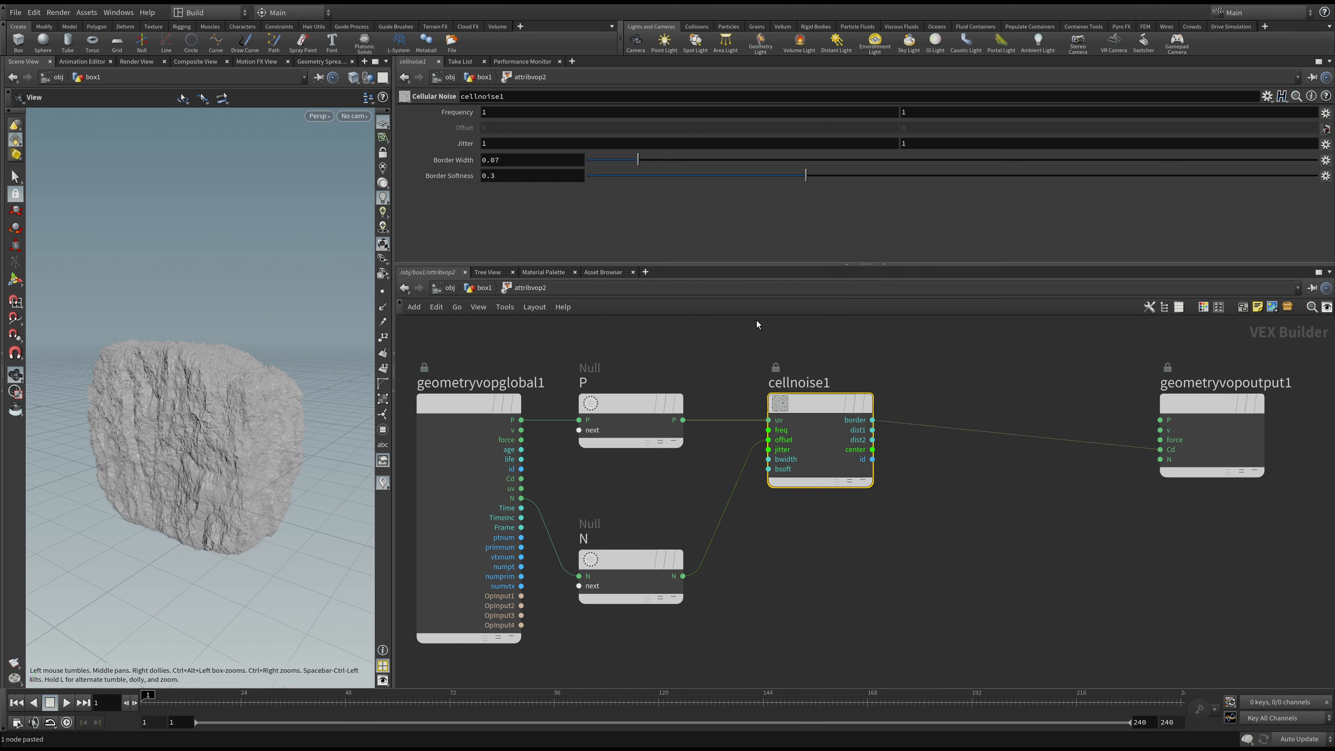
{"action": "left_click", "coordinate": [481, 289]}
{"action": "mouse_move", "coordinate": [873, 547]}
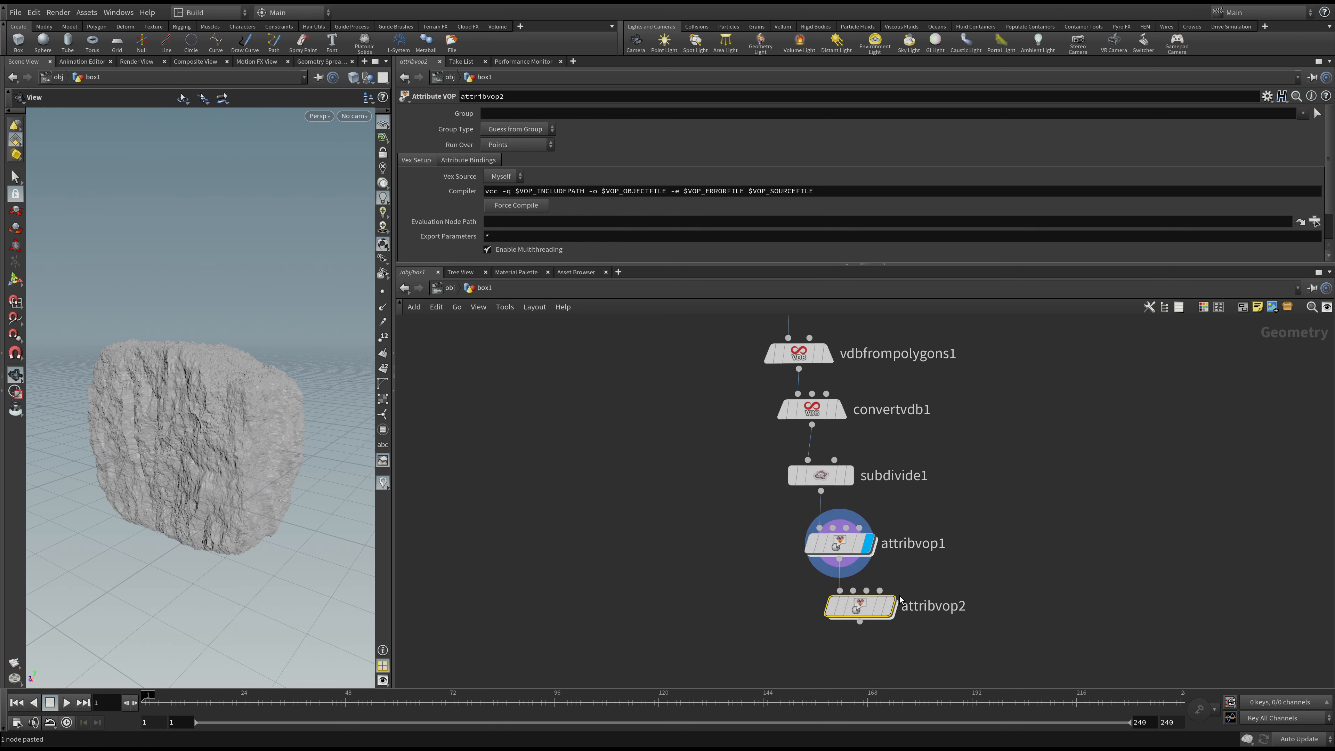
{"action": "left_click", "coordinate": [894, 610]}
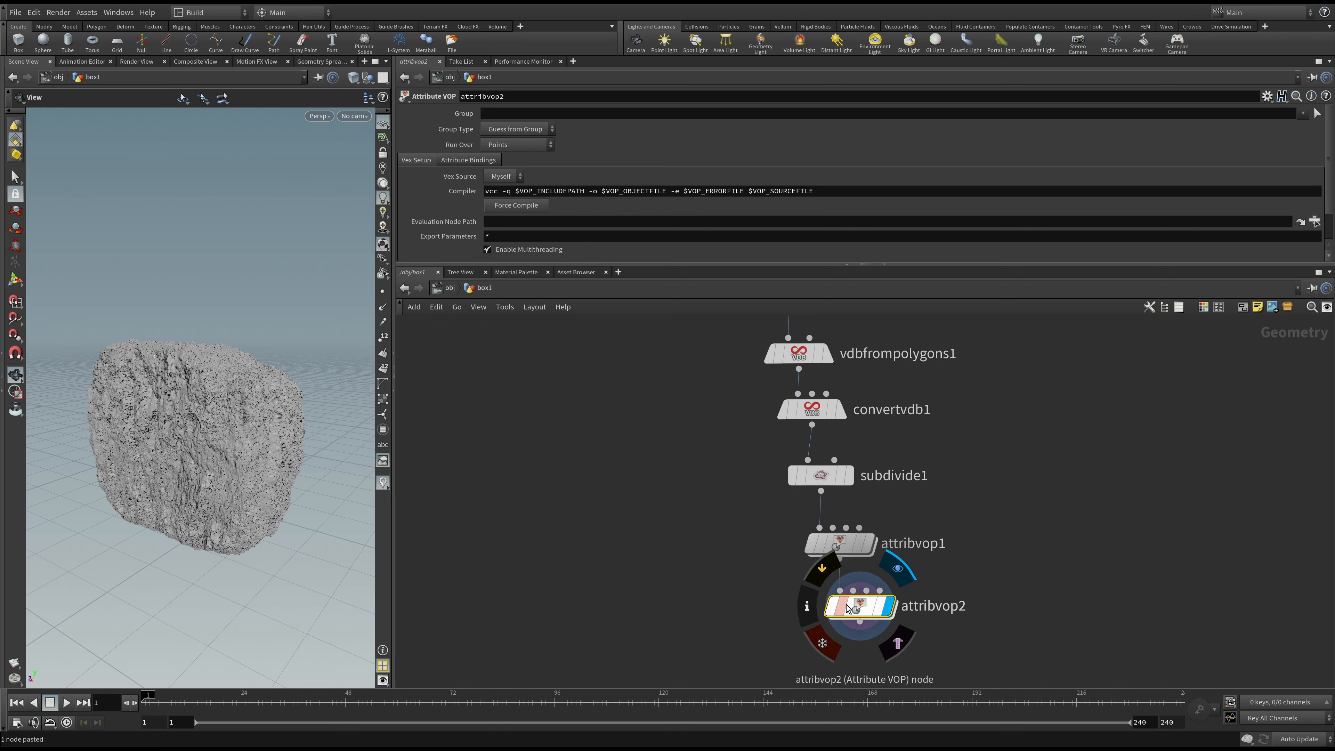
- Reopen attribvop2's network, drive Cd with cellnoise1's dist1 output instead of border, and inspect the coloring on the rock
{"action": "double_click", "coordinate": [856, 610]}
{"action": "right_click_drag", "start_coordinate": [248, 425], "coordinate": [247, 116]}
{"action": "left_click_drag", "start_coordinate": [247, 117], "coordinate": [276, 297]}
{"action": "middle_click_drag", "start_coordinate": [276, 297], "coordinate": [426, 299]}
{"action": "mouse_move", "coordinate": [261, 357]}
{"action": "left_mouse_down"}
{"action": "mouse_move", "coordinate": [262, 369]}
{"action": "mouse_move", "coordinate": [236, 340]}
{"action": "mouse_move", "coordinate": [247, 363]}
{"action": "left_mouse_up"}
{"action": "left_click_drag", "start_coordinate": [872, 430], "coordinate": [1147, 460]}
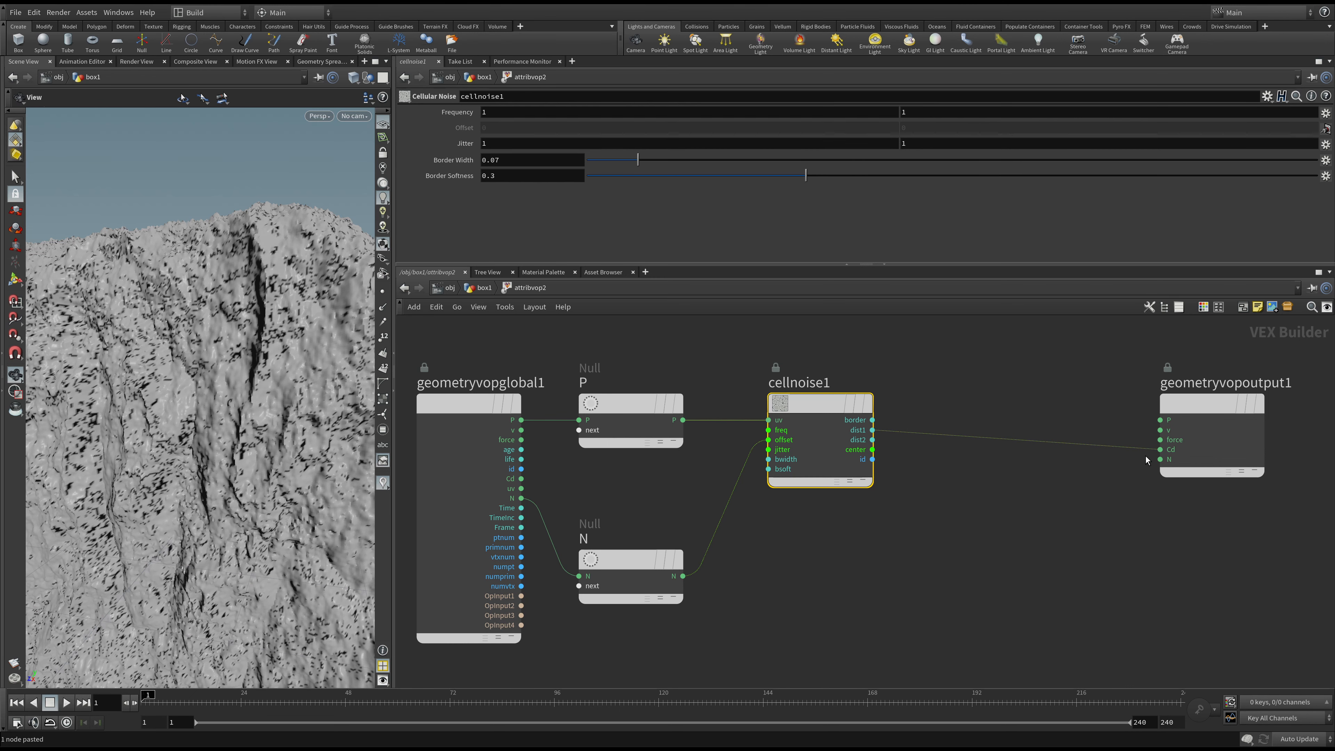
{"action": "right_click_drag", "start_coordinate": [355, 400], "coordinate": [307, 629]}
{"action": "middle_click_drag", "start_coordinate": [314, 525], "coordinate": [258, 515]}
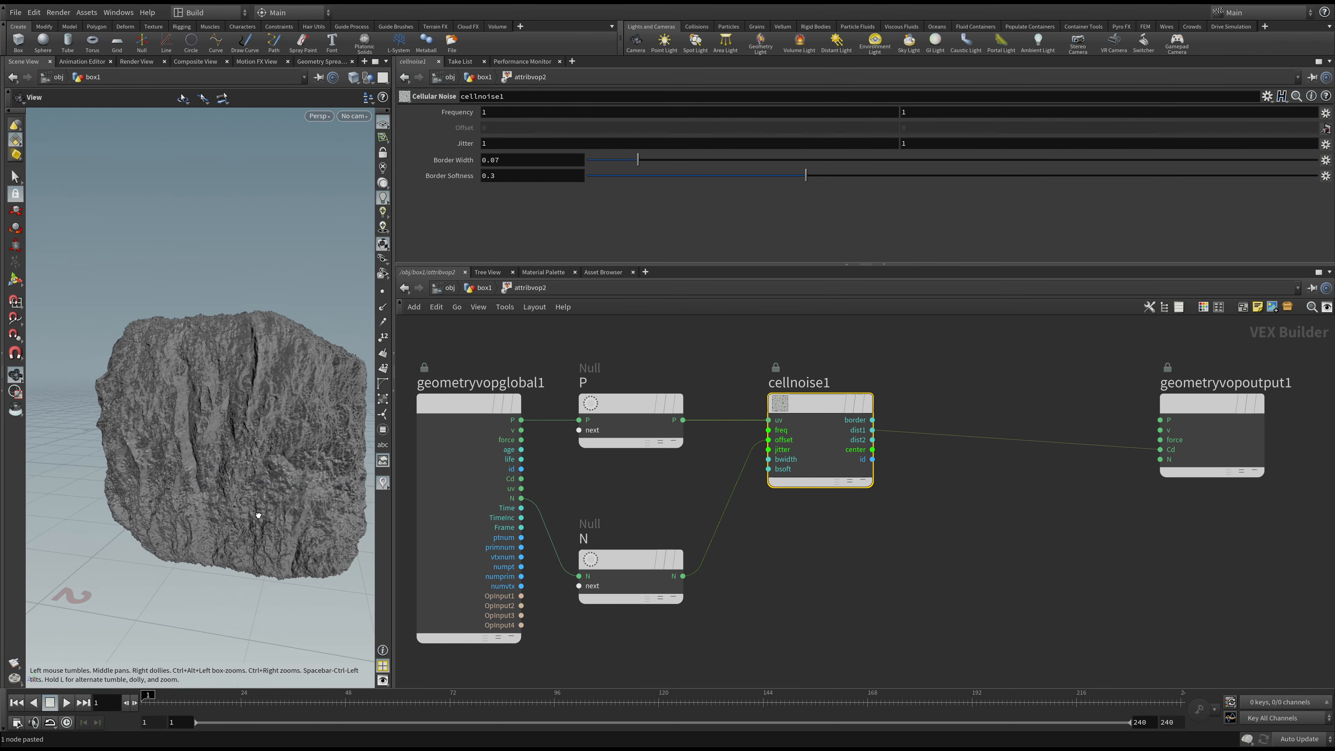
{"action": "left_click_drag", "start_coordinate": [258, 515], "coordinate": [191, 476]}
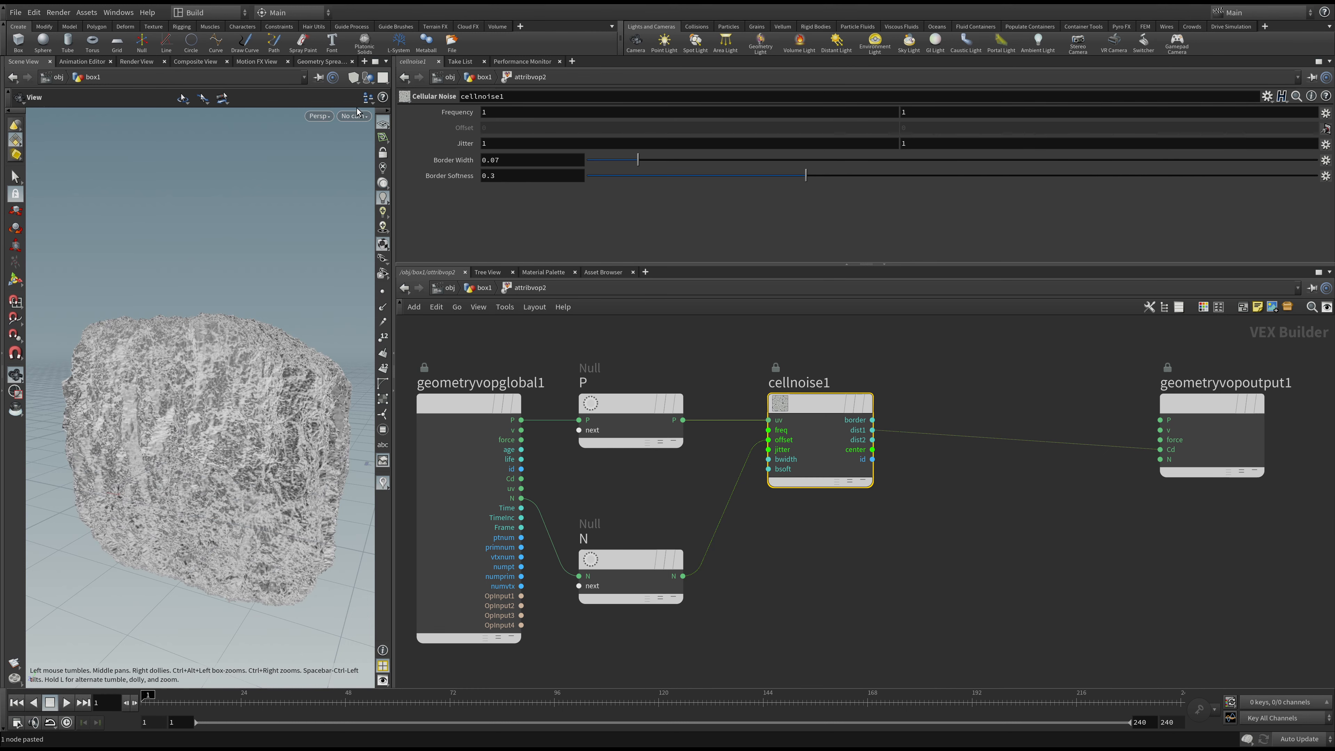
- Add an Anti-Aliased Noise node below cellnoise1 and wire the P null into its pos input
{"action": "mouse_move", "coordinate": [291, 296]}
{"action": "left_mouse_down"}
{"action": "mouse_move", "coordinate": [238, 299]}
{"action": "mouse_move", "coordinate": [189, 443]}
{"action": "mouse_move", "coordinate": [178, 348]}
{"action": "left_mouse_up"}
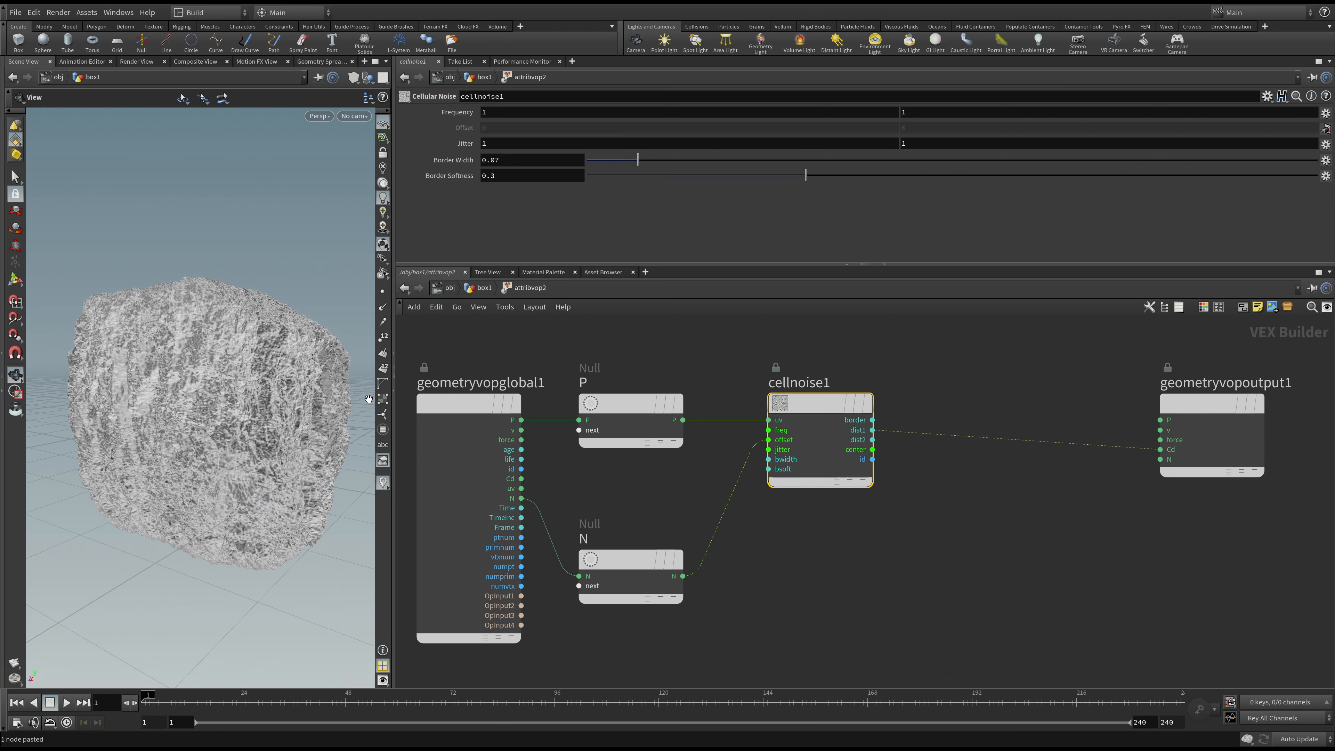
{"action": "left_click_drag", "start_coordinate": [819, 427], "coordinate": [835, 450]}
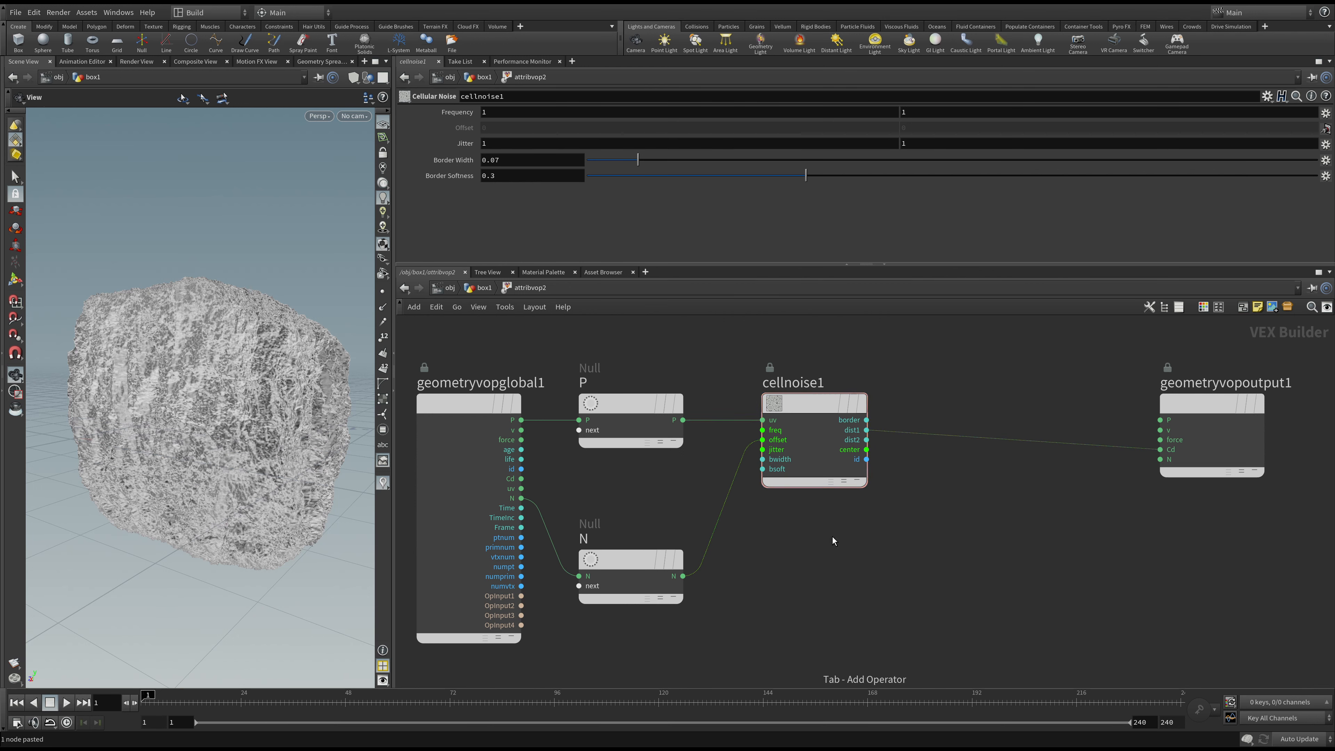
{"action": "key", "text": "Return"}
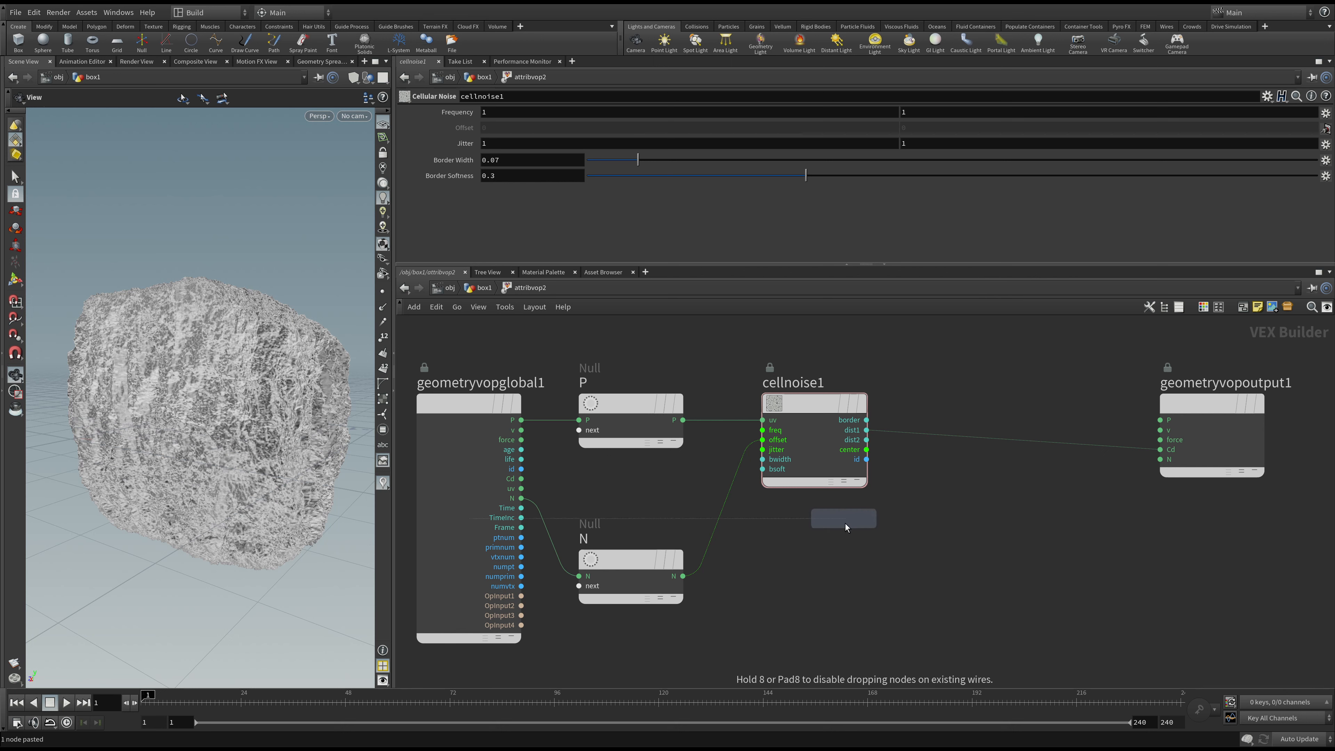
{"action": "left_click", "coordinate": [814, 542]}
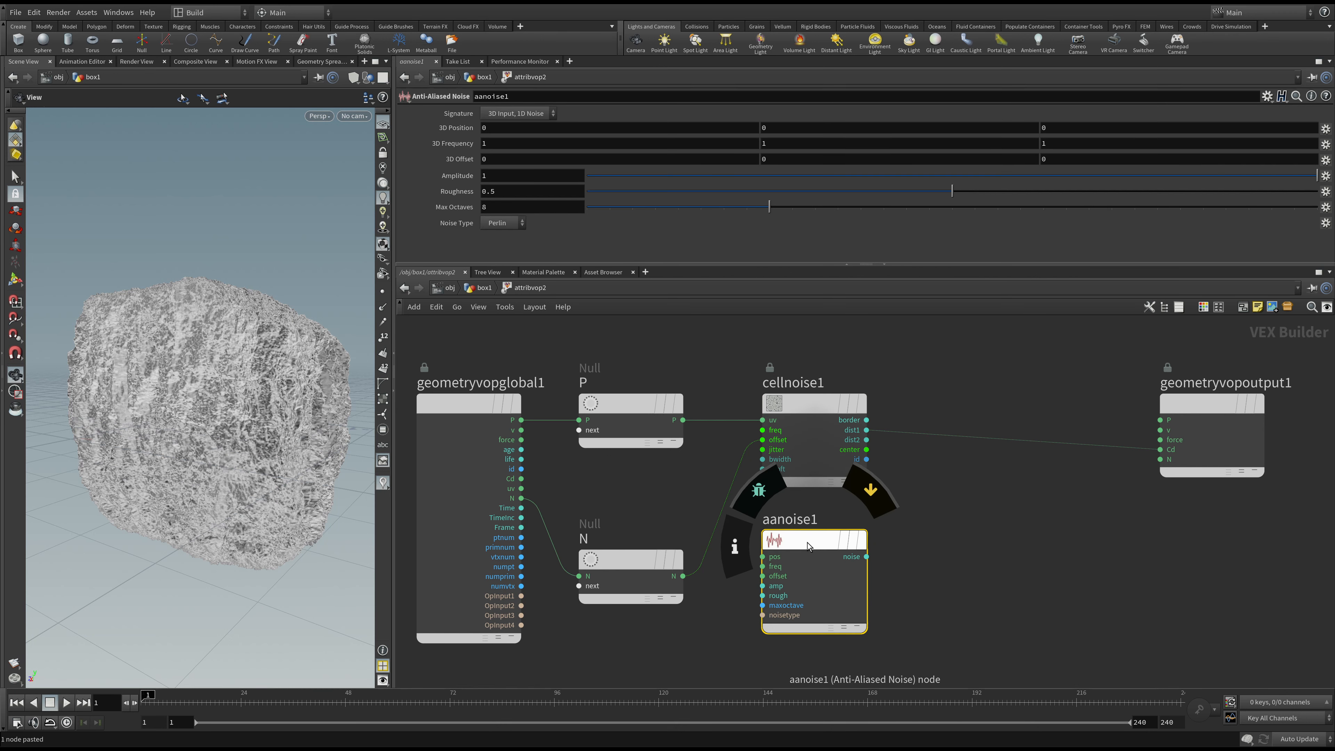
{"action": "left_click", "coordinate": [763, 556]}
{"action": "left_click", "coordinate": [683, 419]}
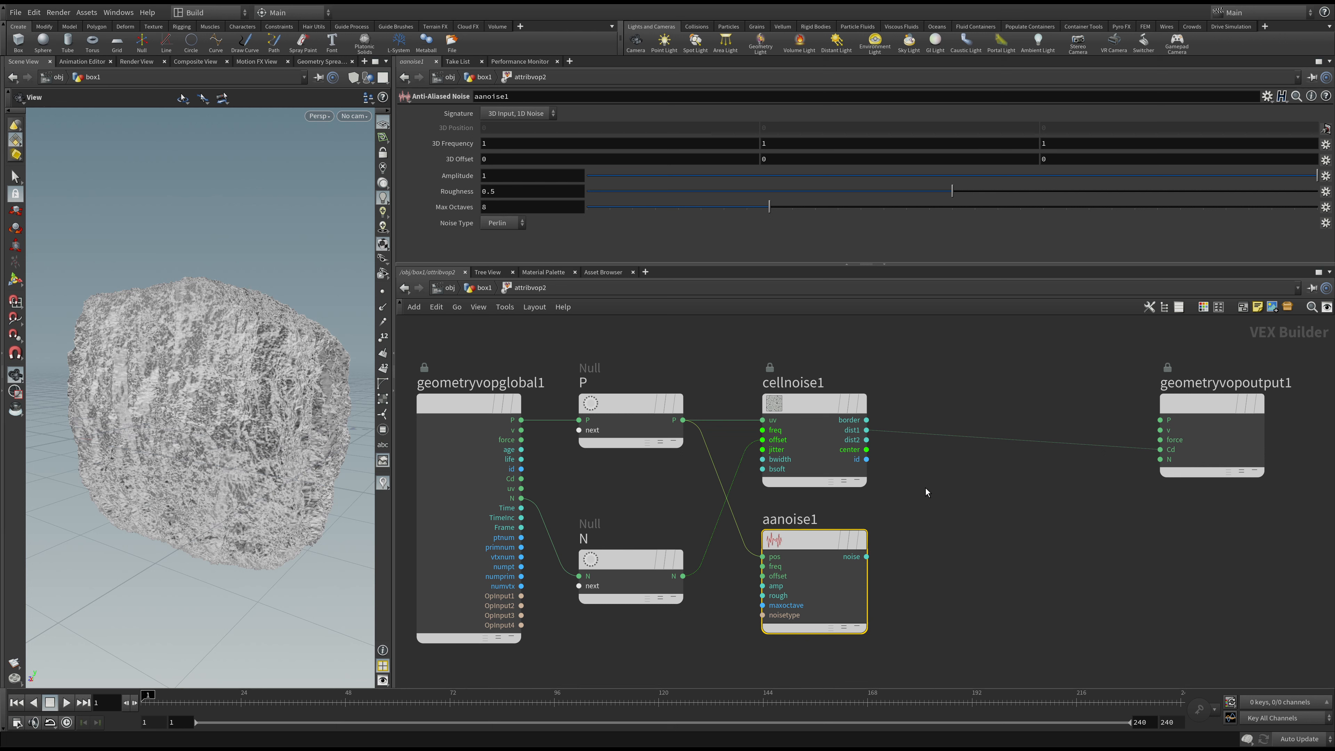
- Drive Cd on geometryvopoutput1 with aanoise1's noise output and inspect the pattern on the rock
{"action": "left_click", "coordinate": [867, 557]}
{"action": "left_click", "coordinate": [1162, 450]}
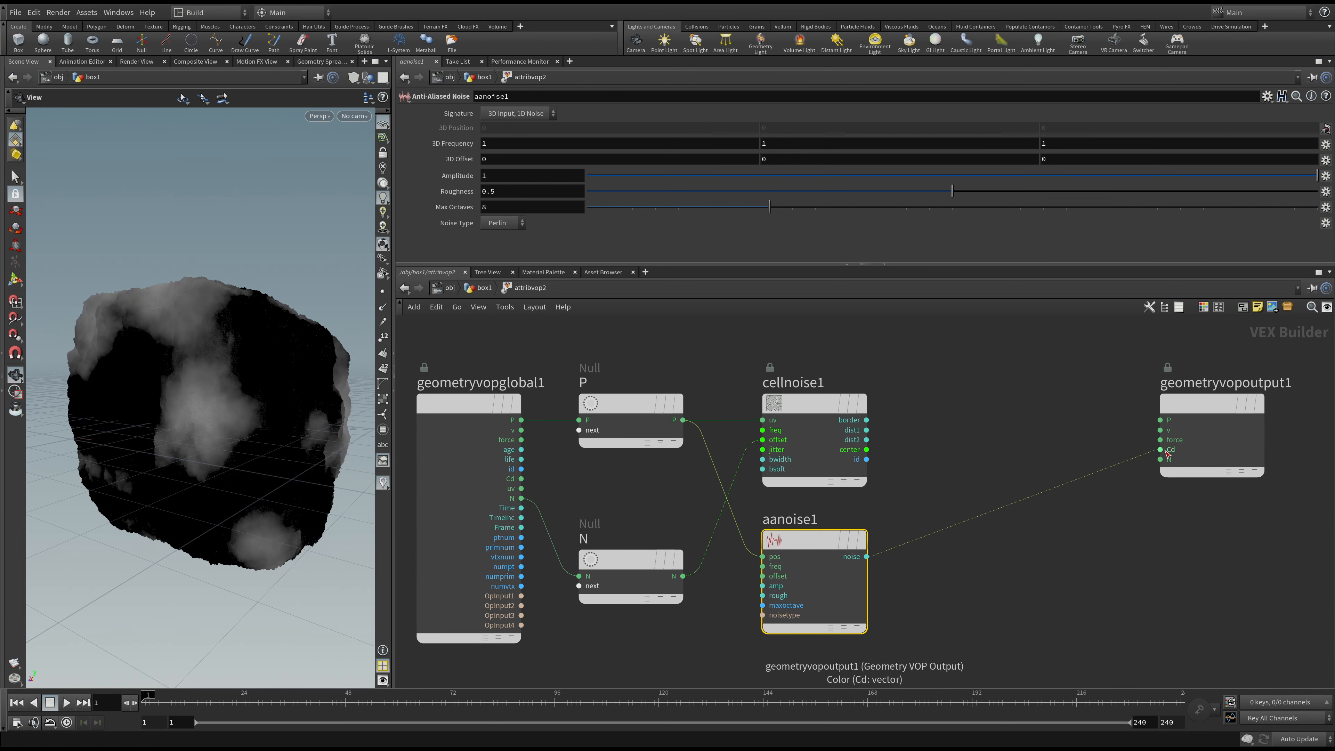
{"action": "left_click_drag", "start_coordinate": [264, 429], "coordinate": [231, 427]}
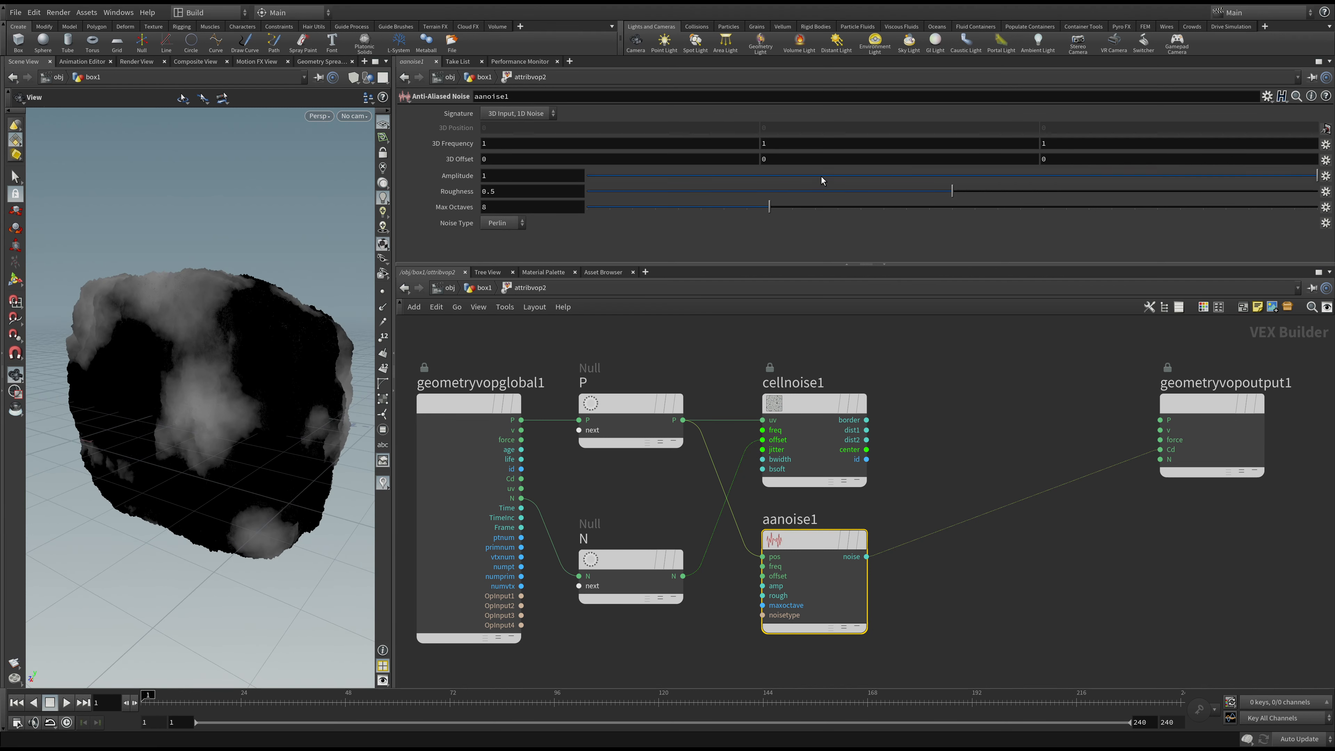
- Set aanoise1's amplitude to 0.9534, its roughness to 0.7596 and its max octaves to 11
{"action": "left_click_drag", "start_coordinate": [822, 181], "coordinate": [1302, 175]}
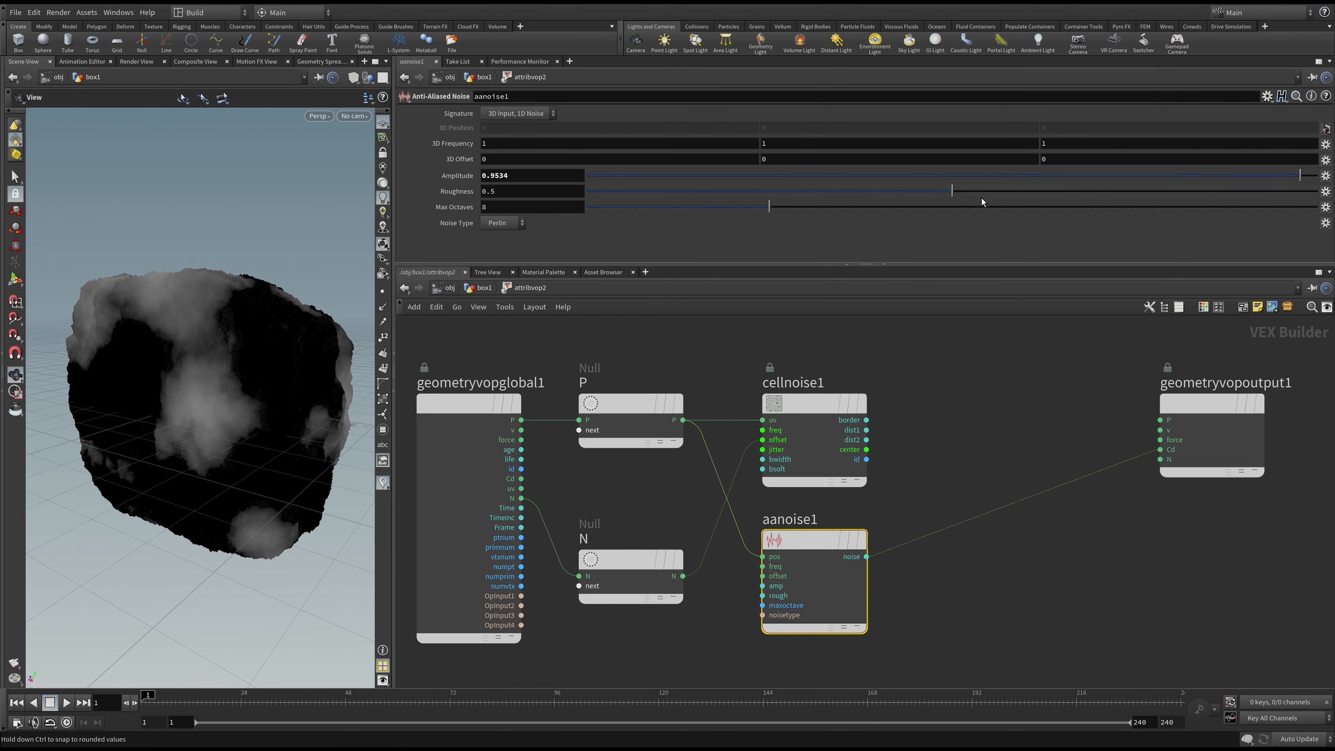
{"action": "left_click_drag", "start_coordinate": [932, 195], "coordinate": [1142, 193]}
{"action": "left_click_drag", "start_coordinate": [770, 207], "coordinate": [830, 213]}
- Set aanoise1's 3D frequency to 3.5, 2.9 and 2.7, checking the stretching of the pattern on the rock
{"action": "middle_click_drag", "start_coordinate": [604, 145], "coordinate": [881, 149]}
{"action": "mouse_move", "coordinate": [728, 146]}
{"action": "middle_mouse_down"}
{"action": "mouse_move", "coordinate": [627, 143]}
{"action": "mouse_move", "coordinate": [727, 146]}
{"action": "middle_mouse_up"}
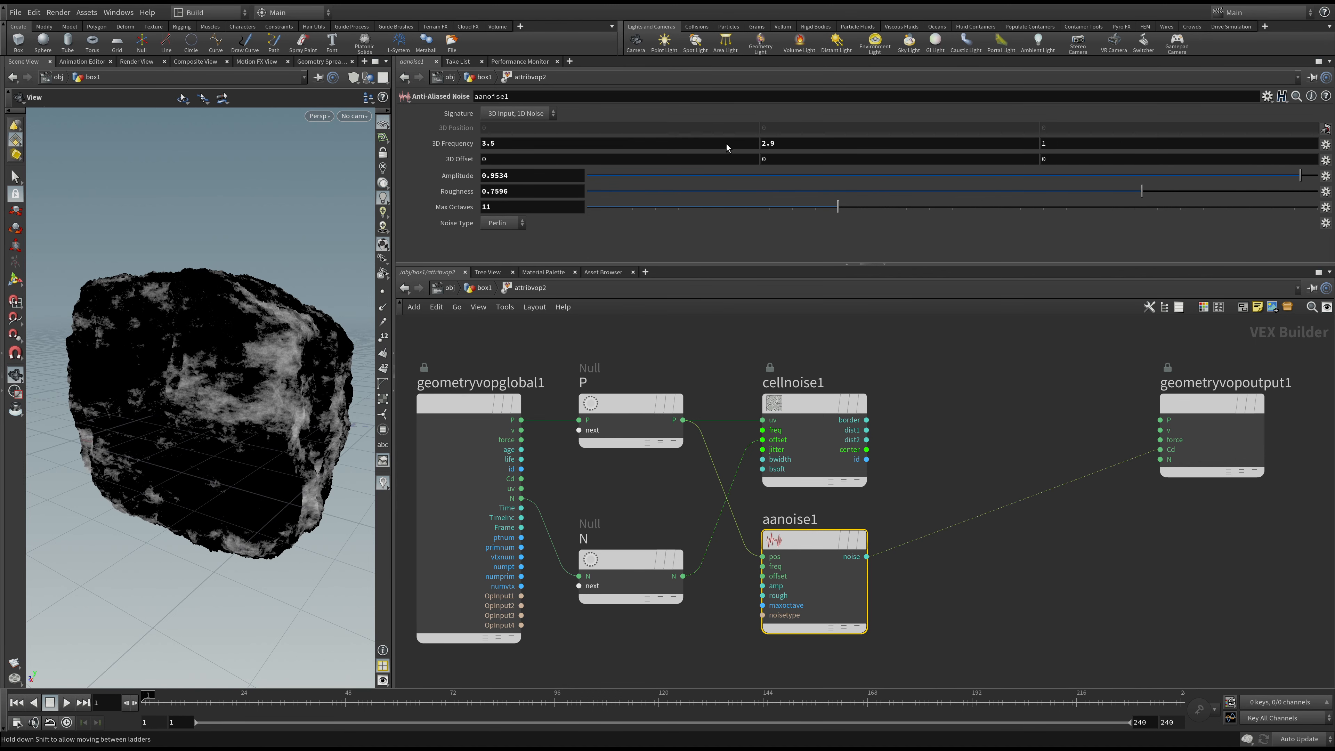
{"action": "left_click_drag", "start_coordinate": [273, 342], "coordinate": [191, 424]}
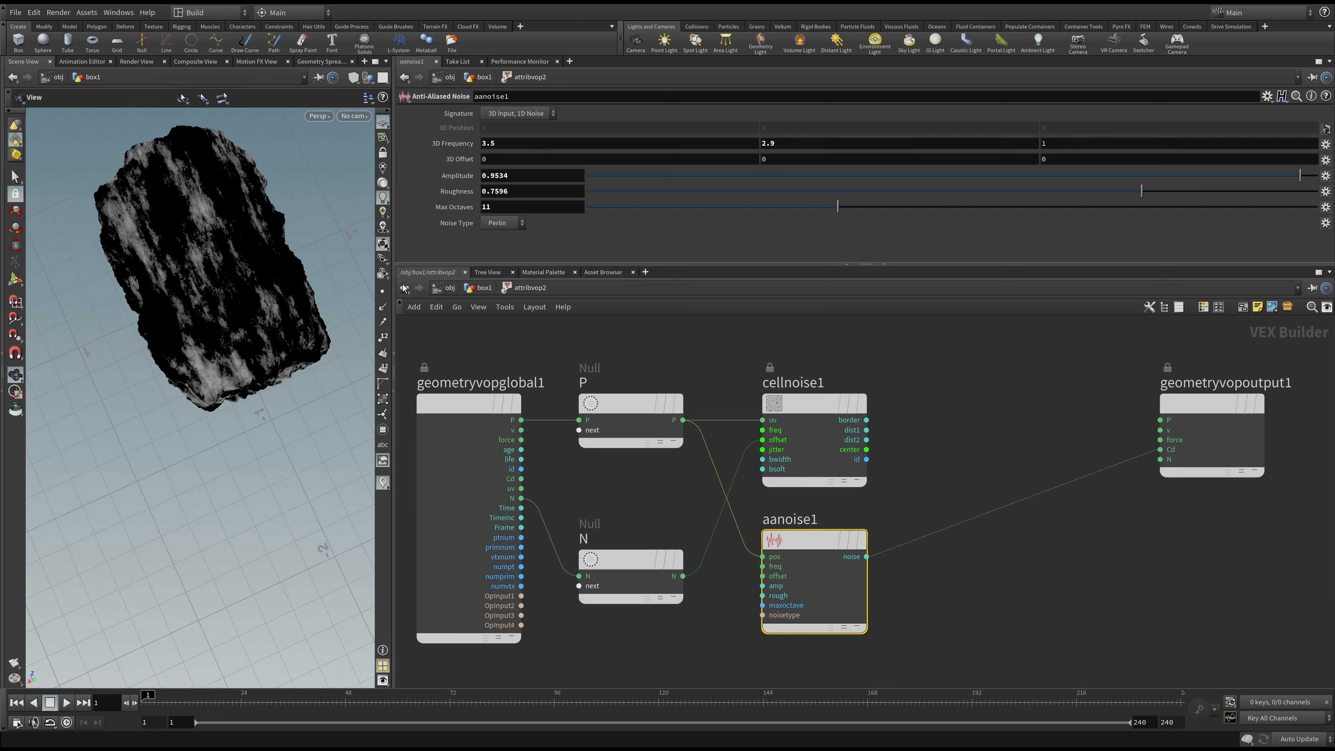
{"action": "middle_click_drag", "start_coordinate": [1056, 144], "coordinate": [1149, 149]}
{"action": "left_click_drag", "start_coordinate": [233, 382], "coordinate": [257, 337]}
- Set aanoise1's amplitude to -0.684 and its roughness to 0.8834
{"action": "left_click", "coordinate": [756, 176]}
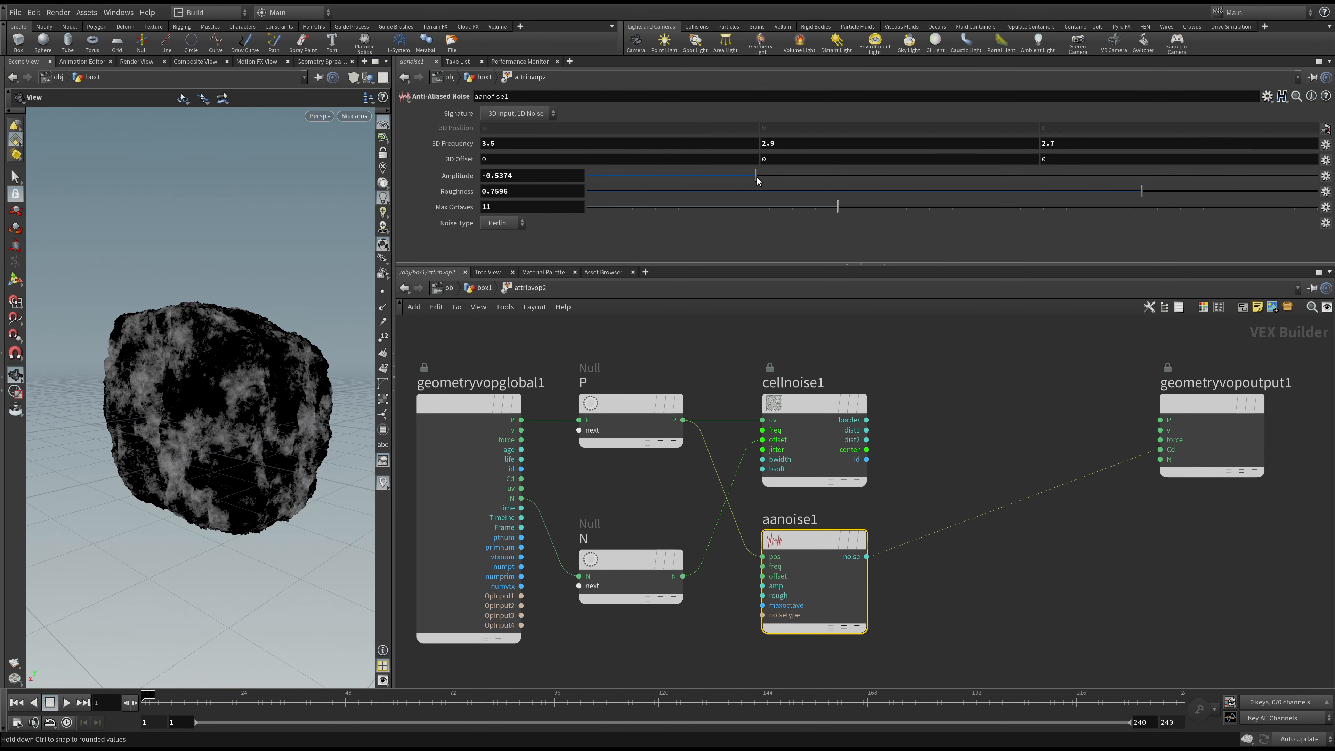
{"action": "left_click_drag", "start_coordinate": [757, 178], "coordinate": [1234, 192]}
{"action": "left_click_drag", "start_coordinate": [223, 479], "coordinate": [248, 430]}
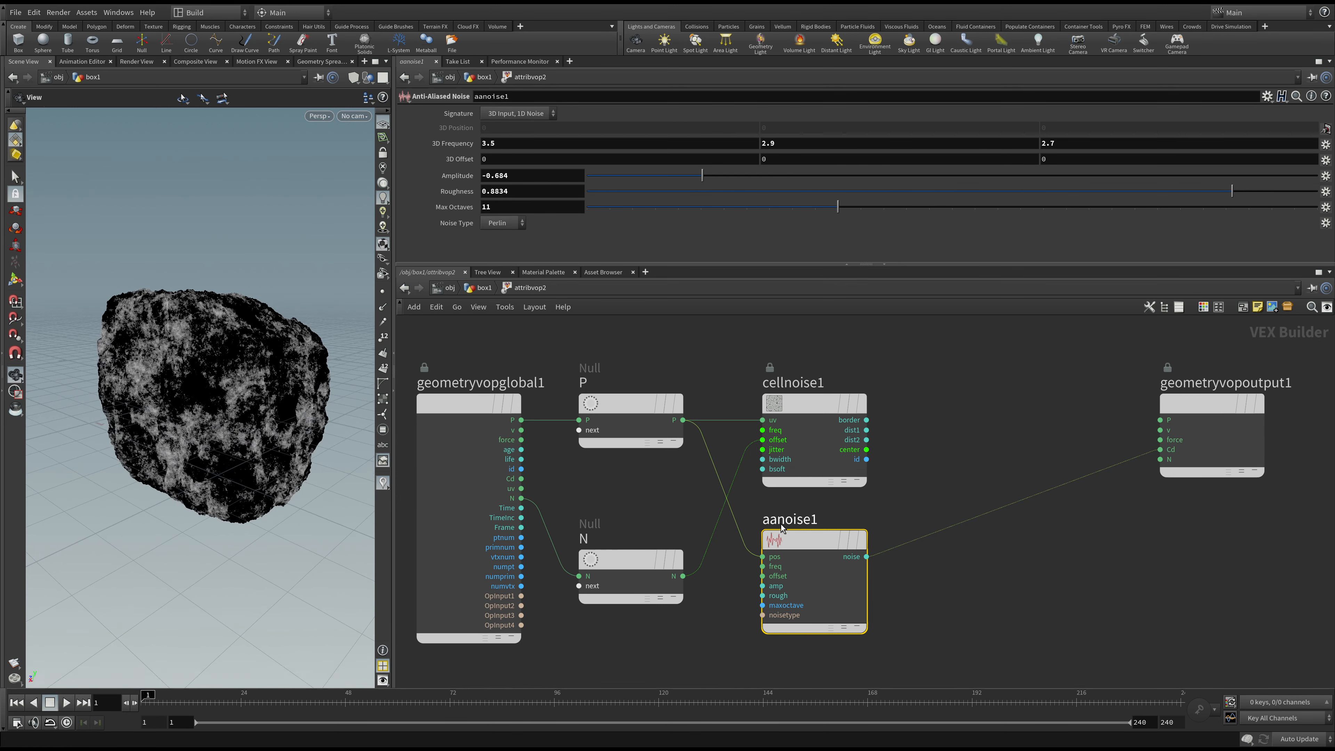
- Add a Color Correction node after aanoise1 and wire the noise output into its color input
{"action": "scroll", "coordinate": [880, 613], "scroll_direction": "down", "scroll_amount": 3}
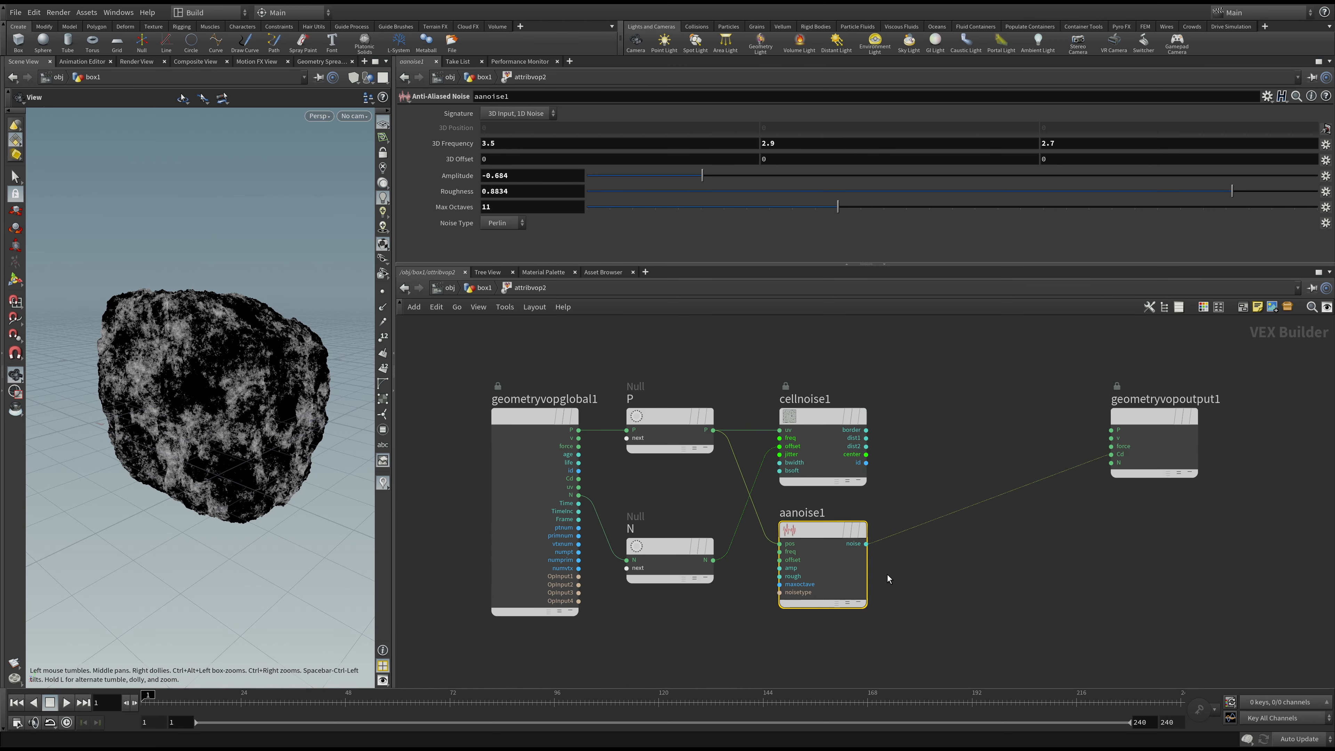
{"action": "key", "text": "Return"}
{"action": "left_click", "coordinate": [962, 554]}
{"action": "left_click_drag", "start_coordinate": [865, 544], "coordinate": [932, 556]}
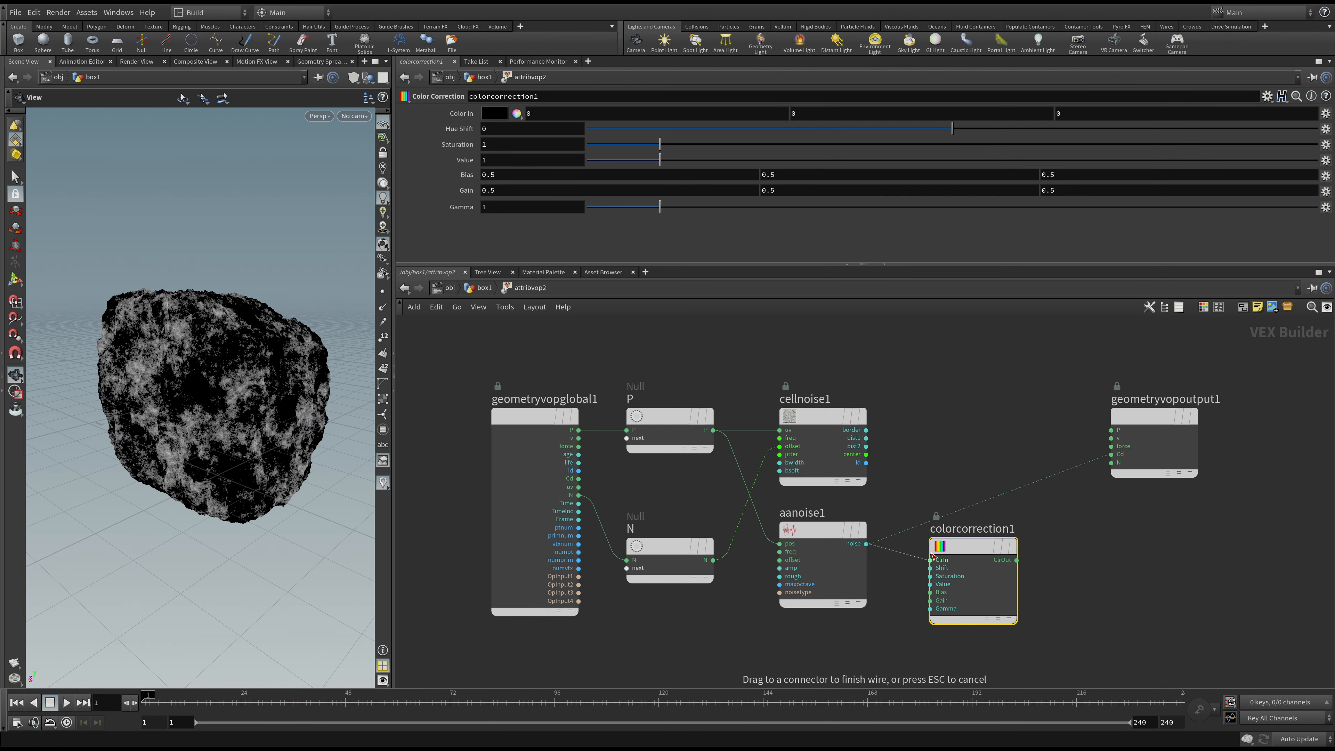
{"action": "left_click", "coordinate": [931, 559]}
- Connect colorcorrection1's output to Cd and set its saturation to 0.857 and value to 2.565
{"action": "scroll", "coordinate": [981, 560], "scroll_direction": "up", "scroll_amount": 2}
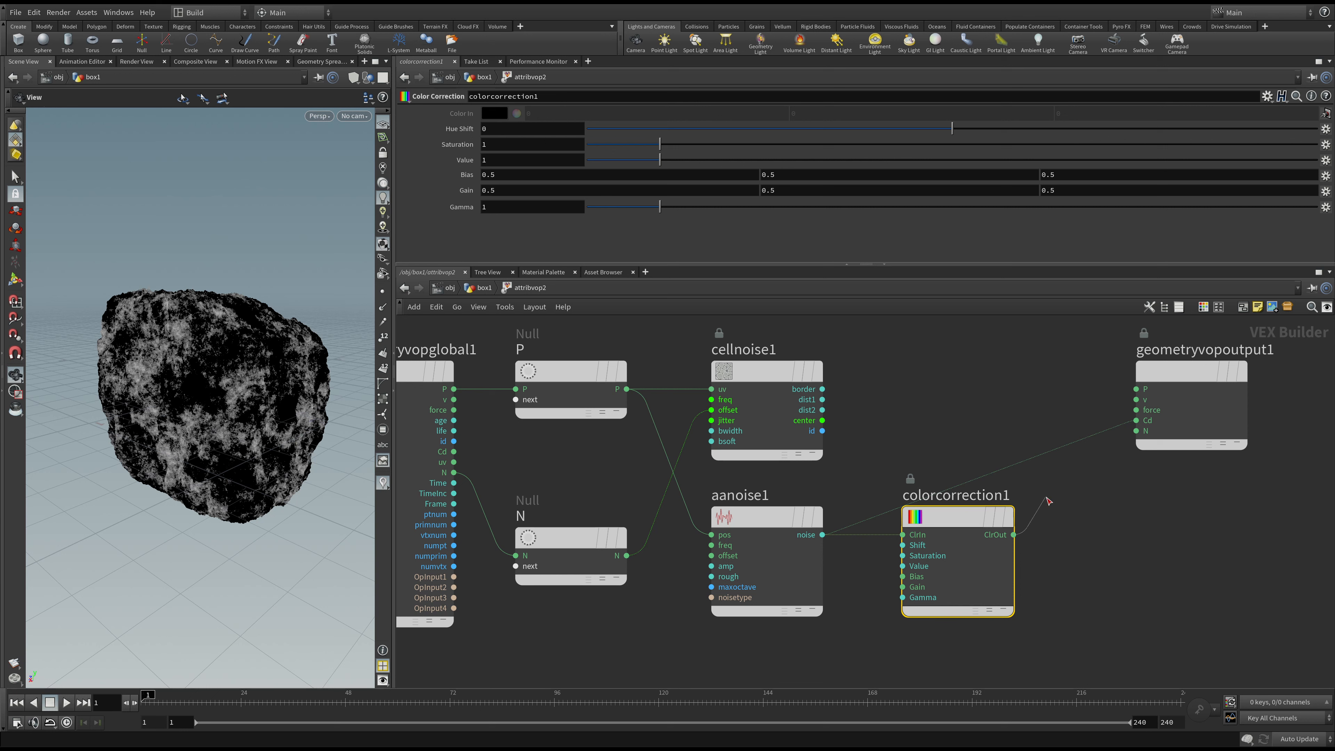
{"action": "left_click_drag", "start_coordinate": [1014, 534], "coordinate": [1137, 420]}
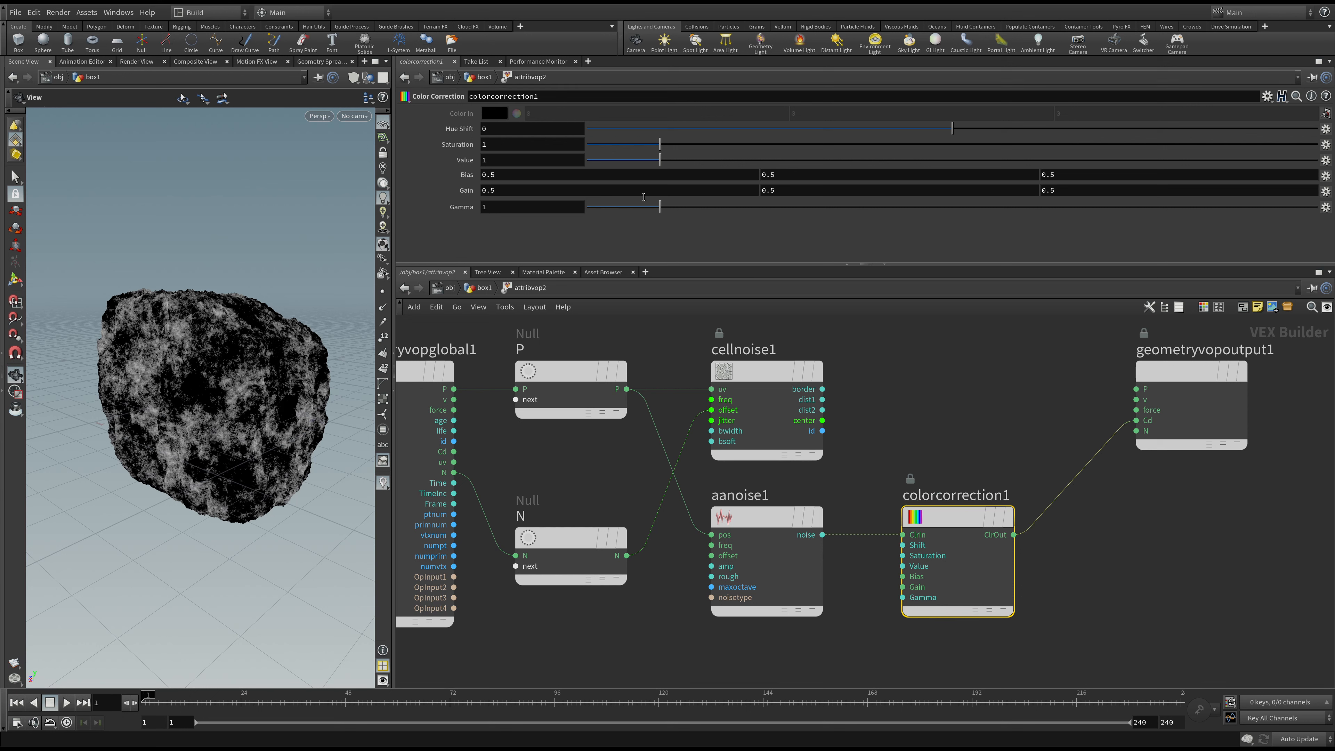
{"action": "left_click_drag", "start_coordinate": [667, 163], "coordinate": [779, 163]}
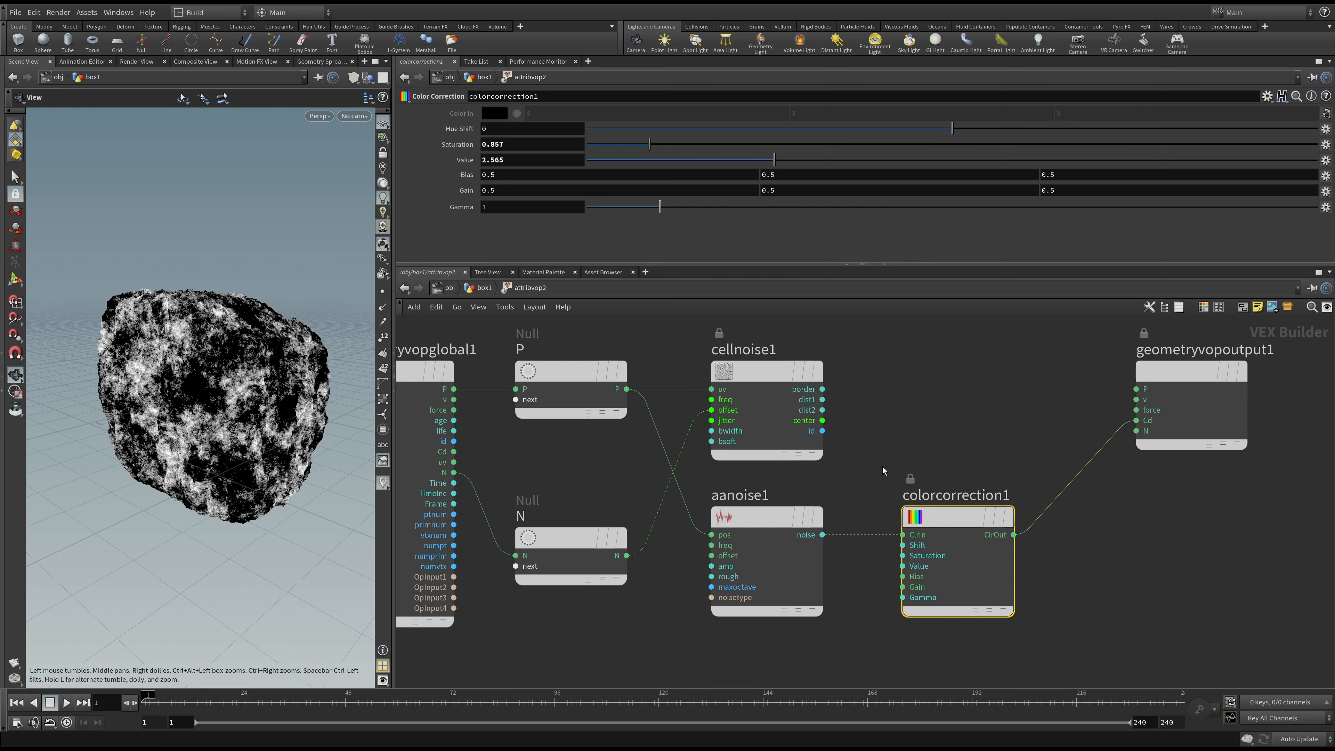
{"action": "key", "text": "h"}
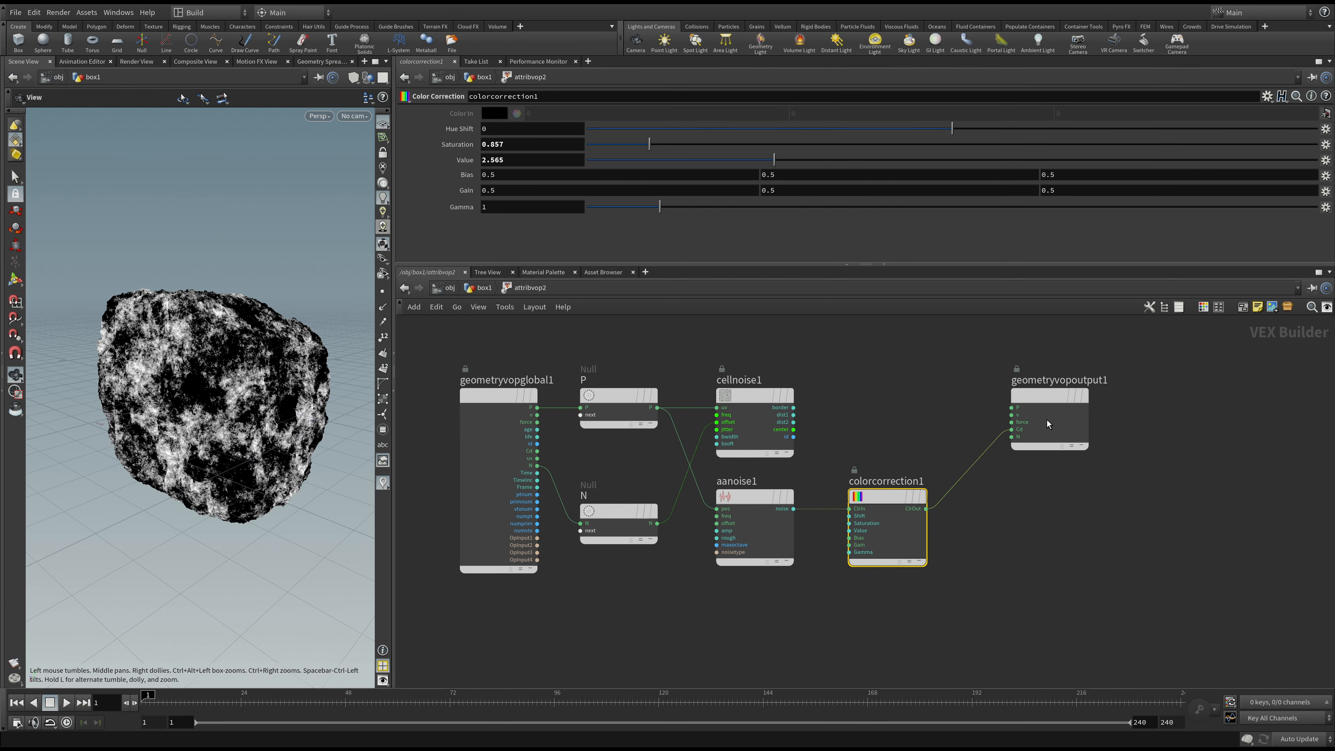
- Add a Multiply node combining cellnoise1's dist1 with colorcorrection1's output, and drive Cd with its product
{"action": "left_click_drag", "start_coordinate": [1047, 424], "coordinate": [1131, 424]}
{"action": "key", "text": "Return"}
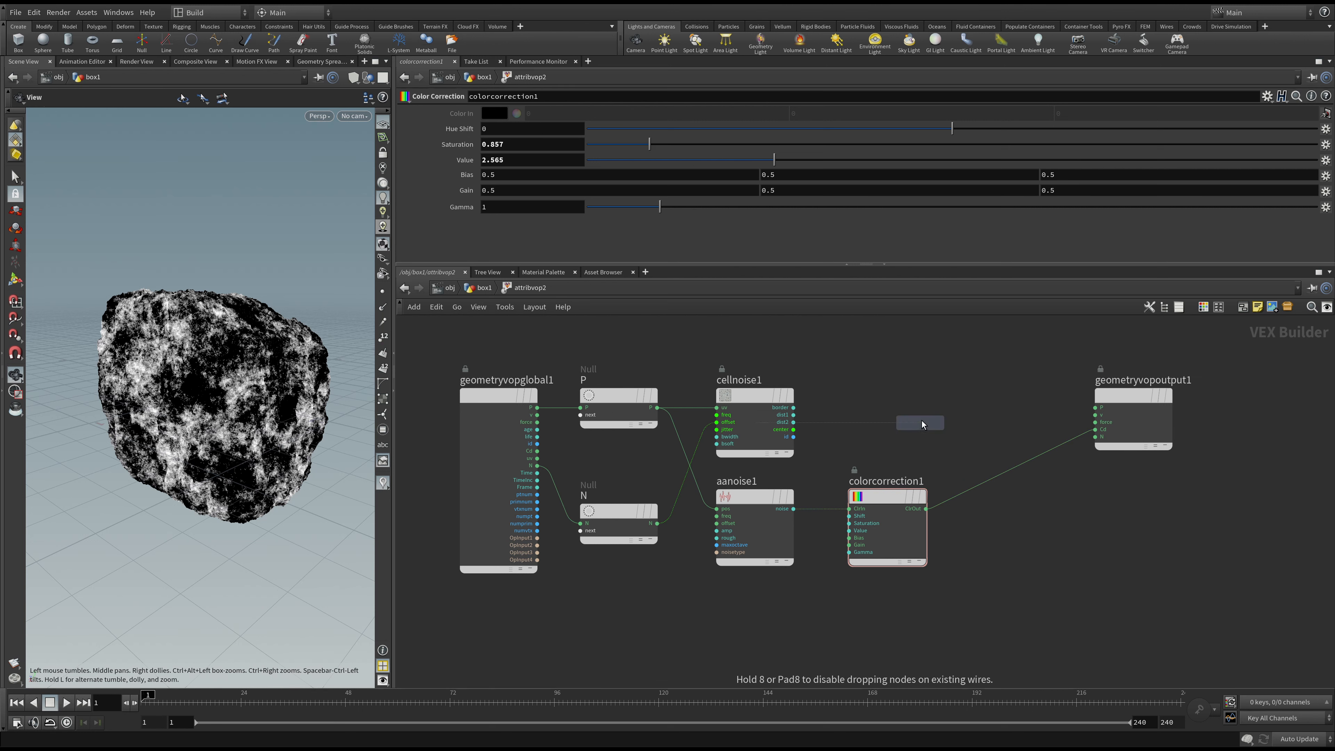
{"action": "left_click", "coordinate": [955, 413]}
{"action": "left_click_drag", "start_coordinate": [808, 406], "coordinate": [917, 426]}
{"action": "left_click_drag", "start_coordinate": [950, 428], "coordinate": [1007, 421]}
{"action": "left_click_drag", "start_coordinate": [796, 419], "coordinate": [927, 509]}
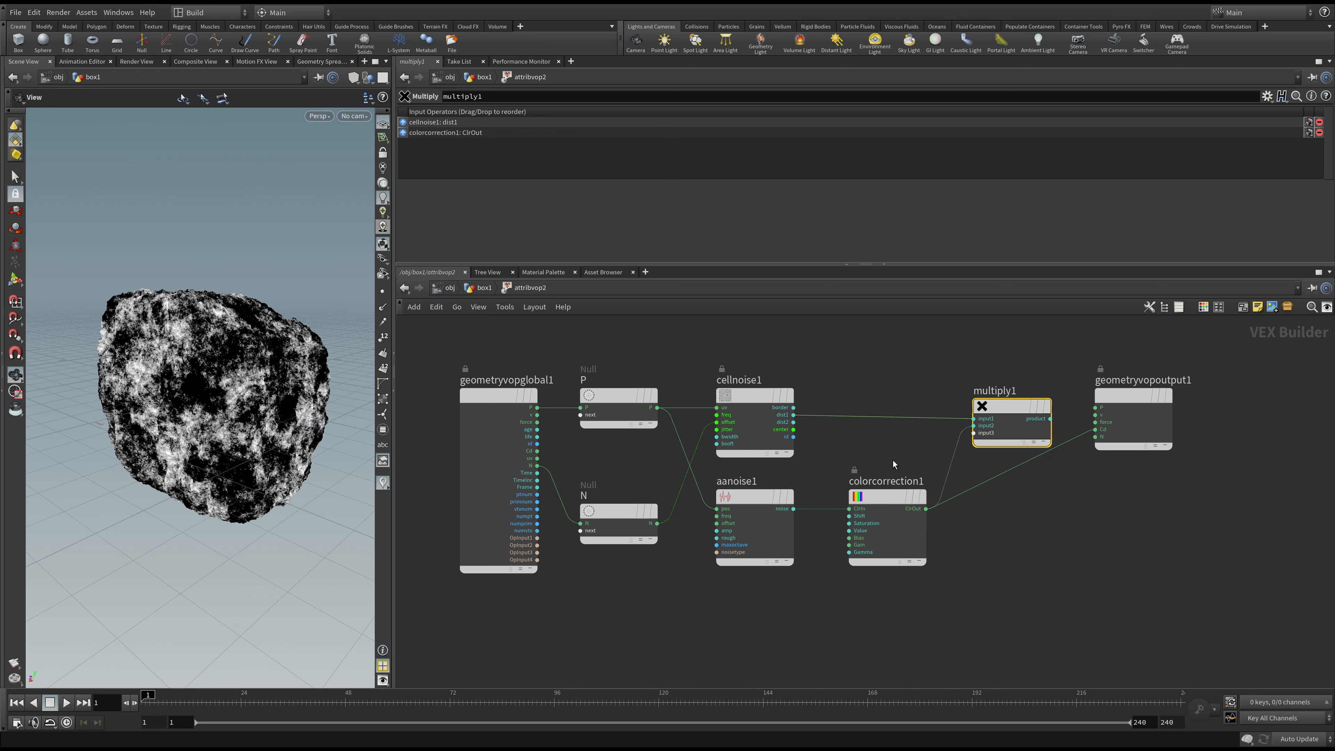
{"action": "left_click_drag", "start_coordinate": [1017, 420], "coordinate": [1095, 429]}
{"action": "left_click_drag", "start_coordinate": [366, 417], "coordinate": [301, 406]}
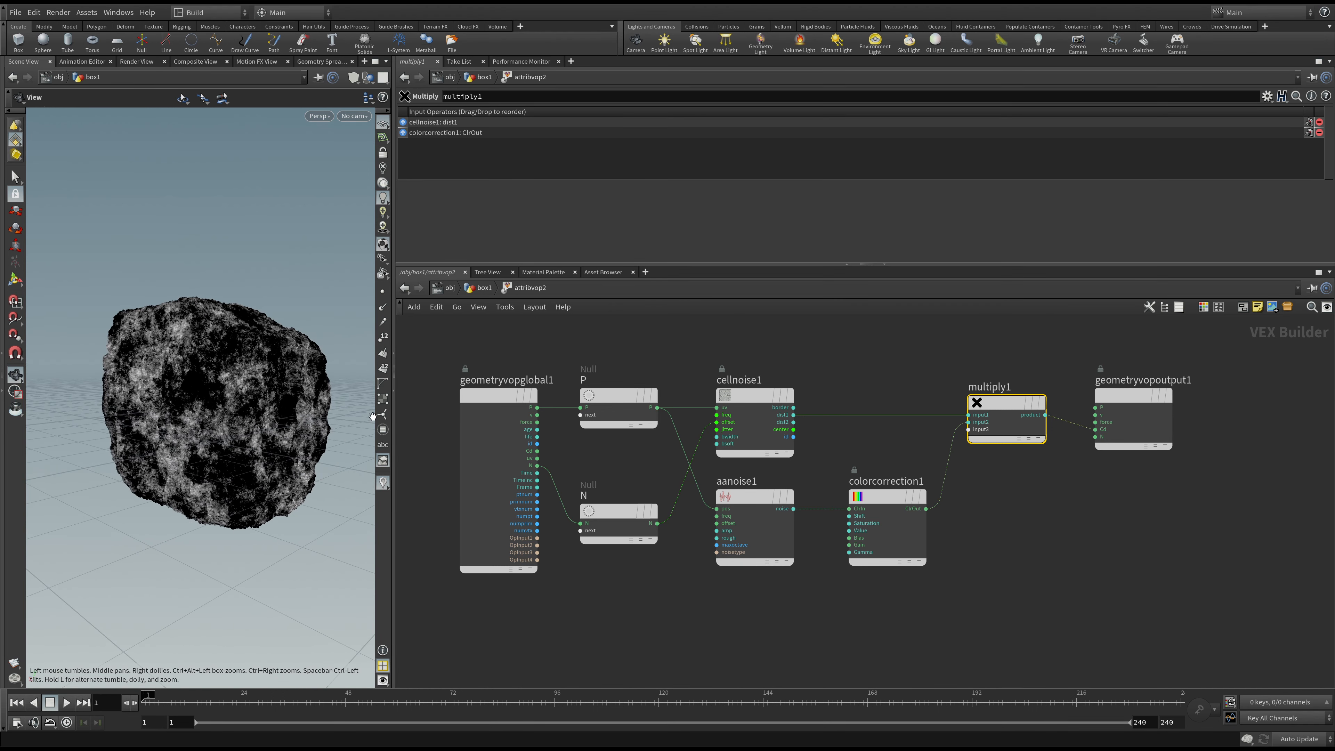
- Add an Add node near multiply1 and wire cellnoise1's dist1 output into its first input
{"action": "left_click", "coordinate": [920, 348]}
{"action": "key", "text": "Return"}
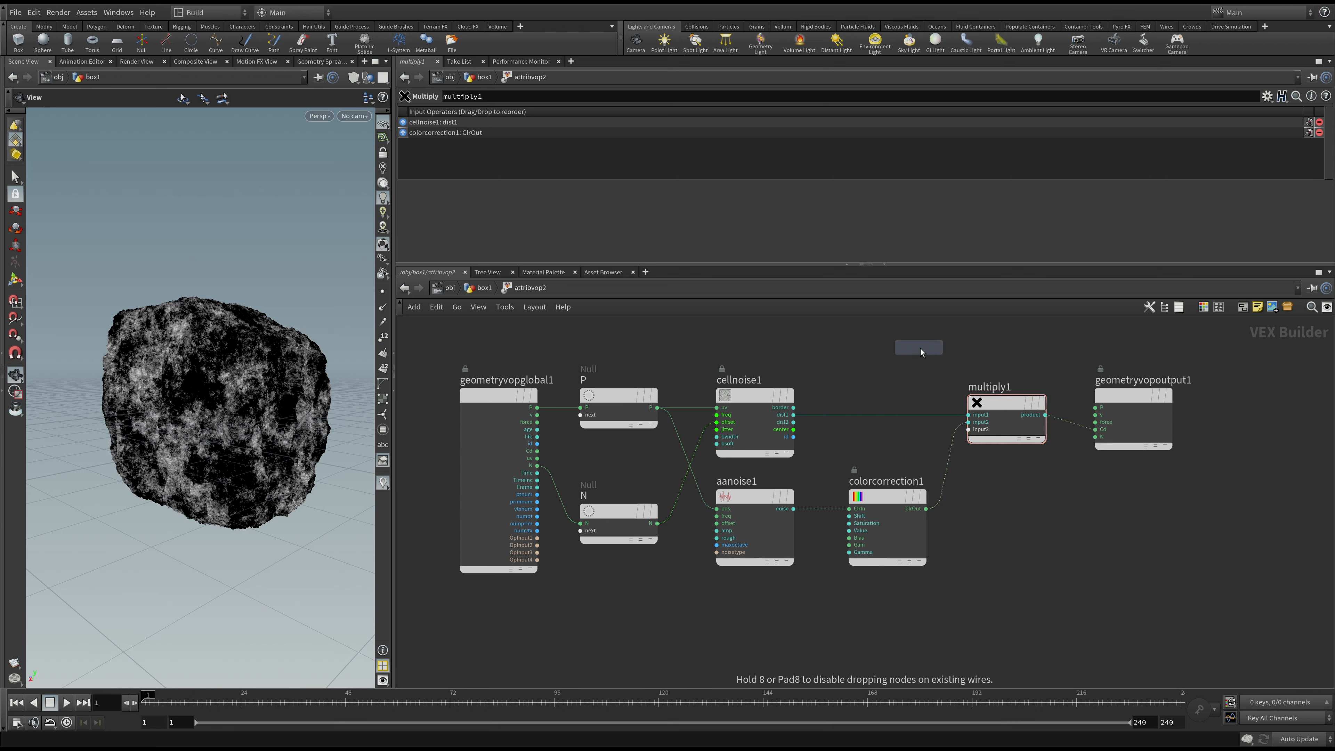
{"action": "left_click", "coordinate": [905, 378]}
{"action": "left_click_drag", "start_coordinate": [793, 422], "coordinate": [804, 414]}
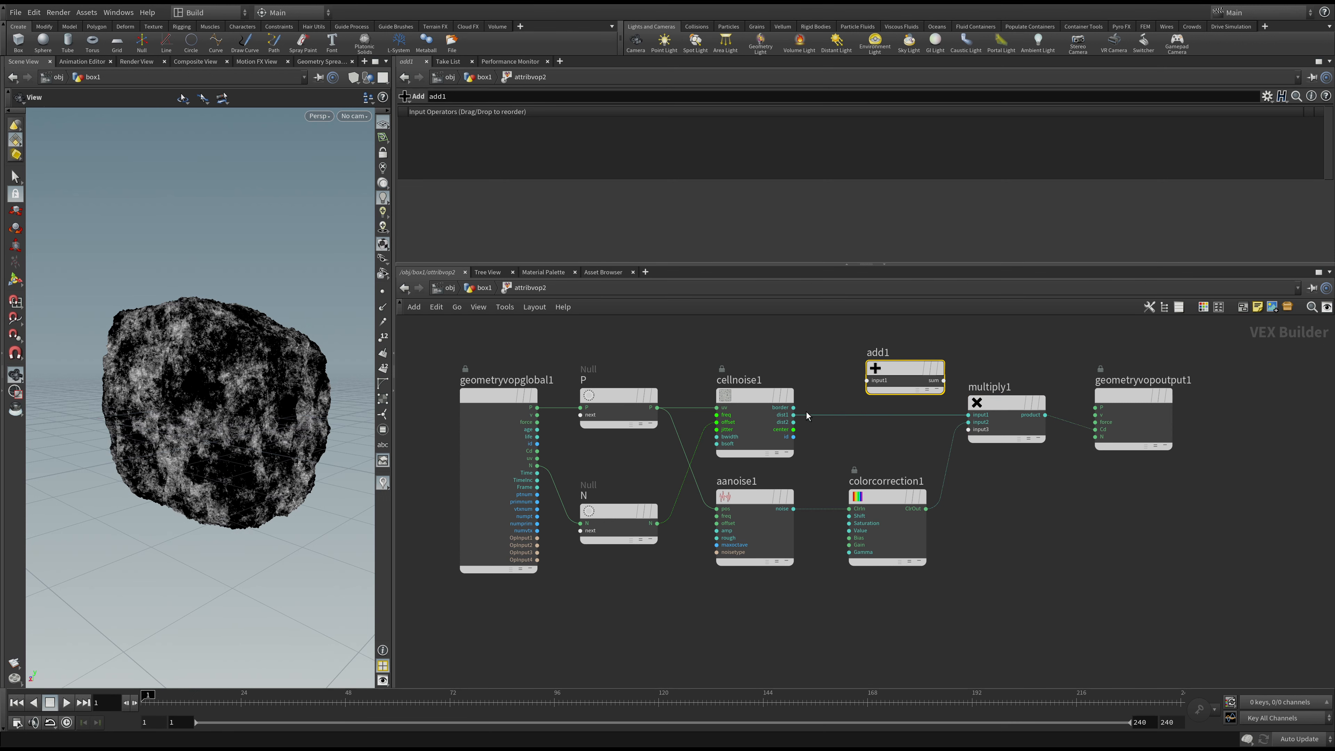
{"action": "left_click", "coordinate": [867, 380]}
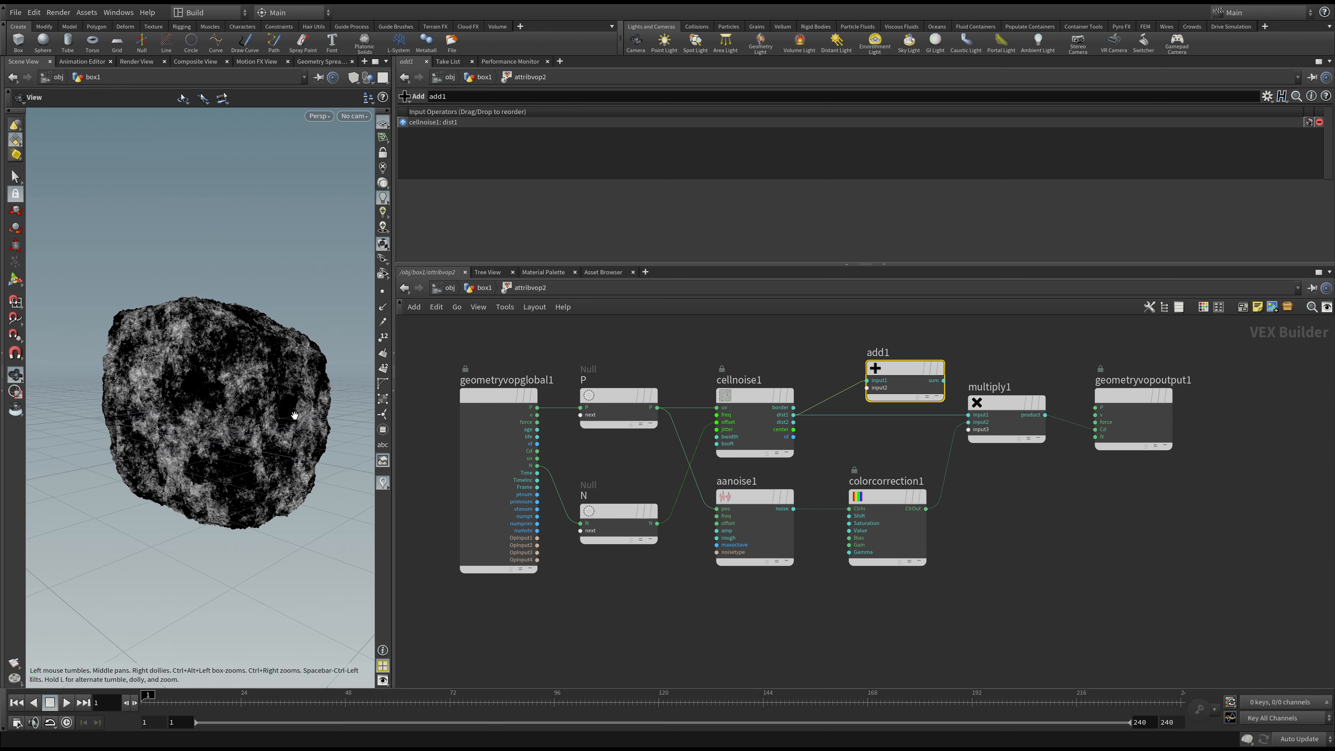
- Wire colorcorrection1's output into add1's second input and connect add1's sum to Cd in place of the product
{"action": "left_click_drag", "start_coordinate": [910, 381], "coordinate": [988, 364]}
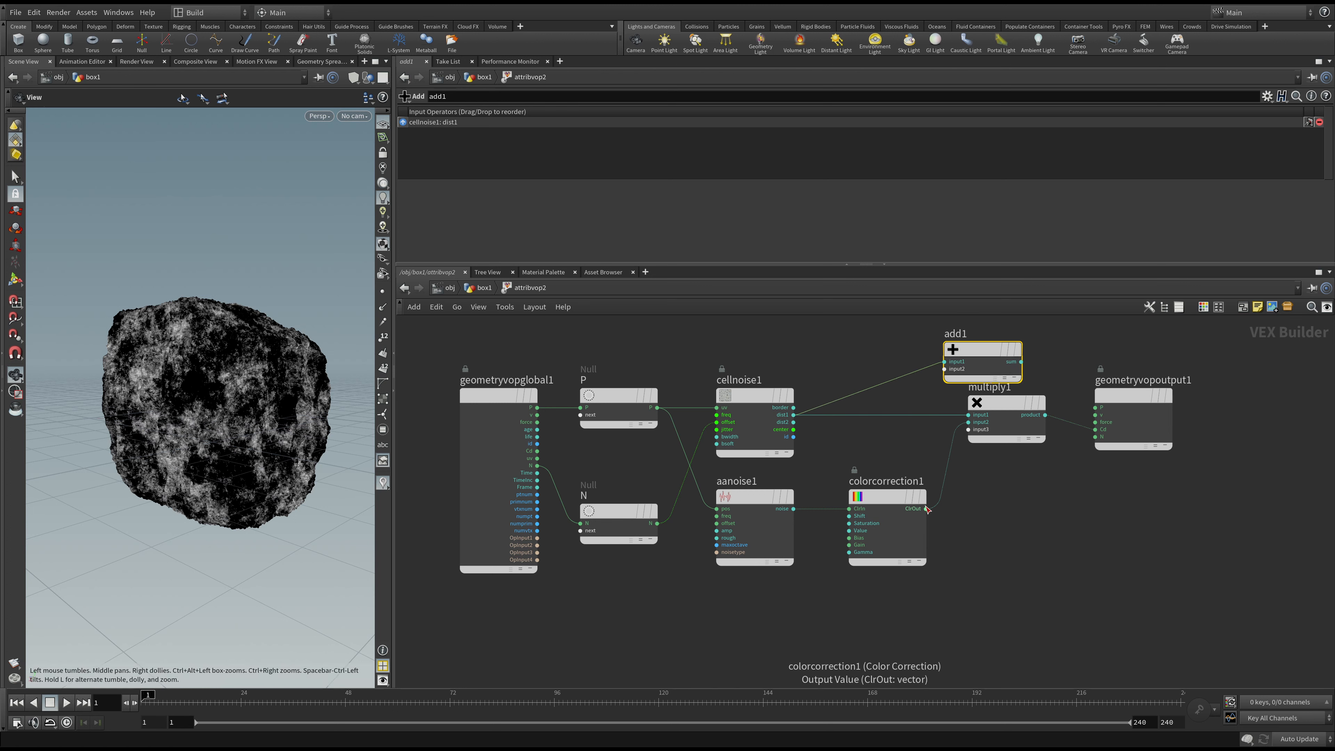
{"action": "left_click_drag", "start_coordinate": [925, 509], "coordinate": [942, 382]}
{"action": "left_click", "coordinate": [946, 369]}
{"action": "left_click", "coordinate": [1021, 362]}
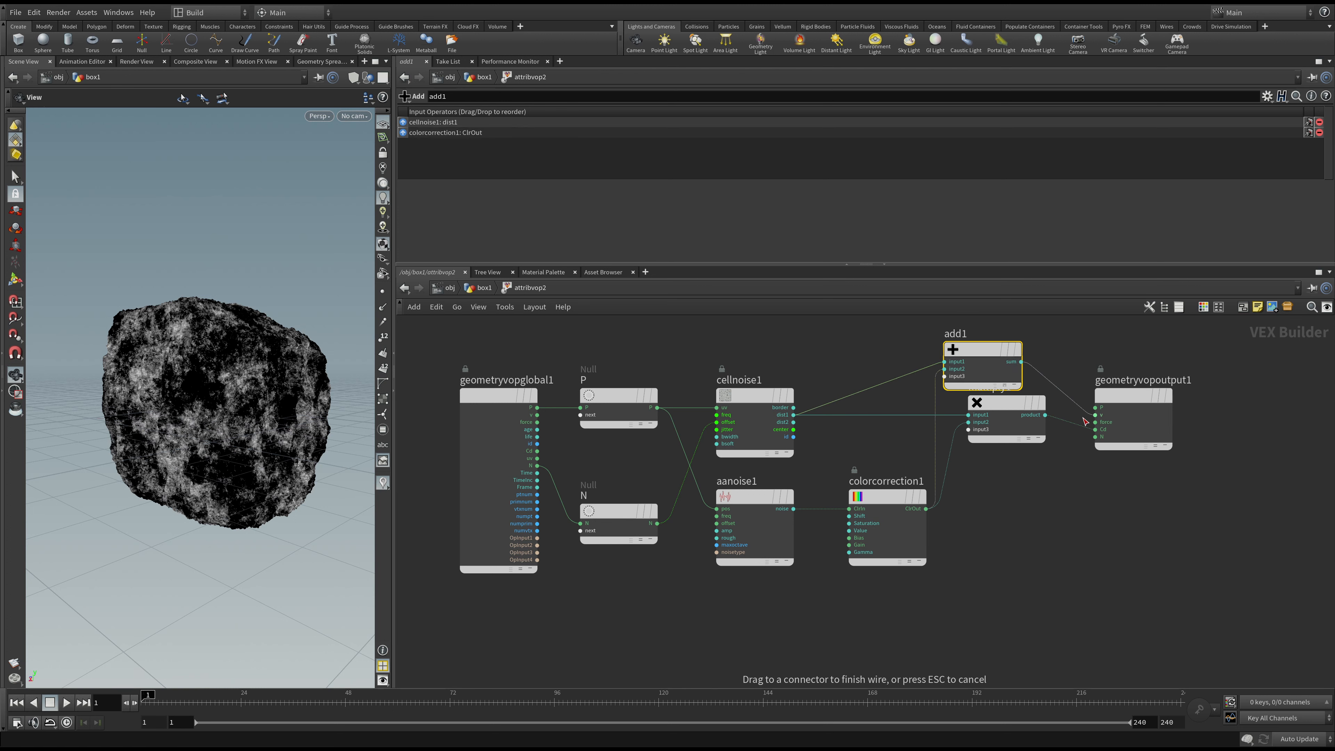
{"action": "left_click", "coordinate": [1095, 429]}
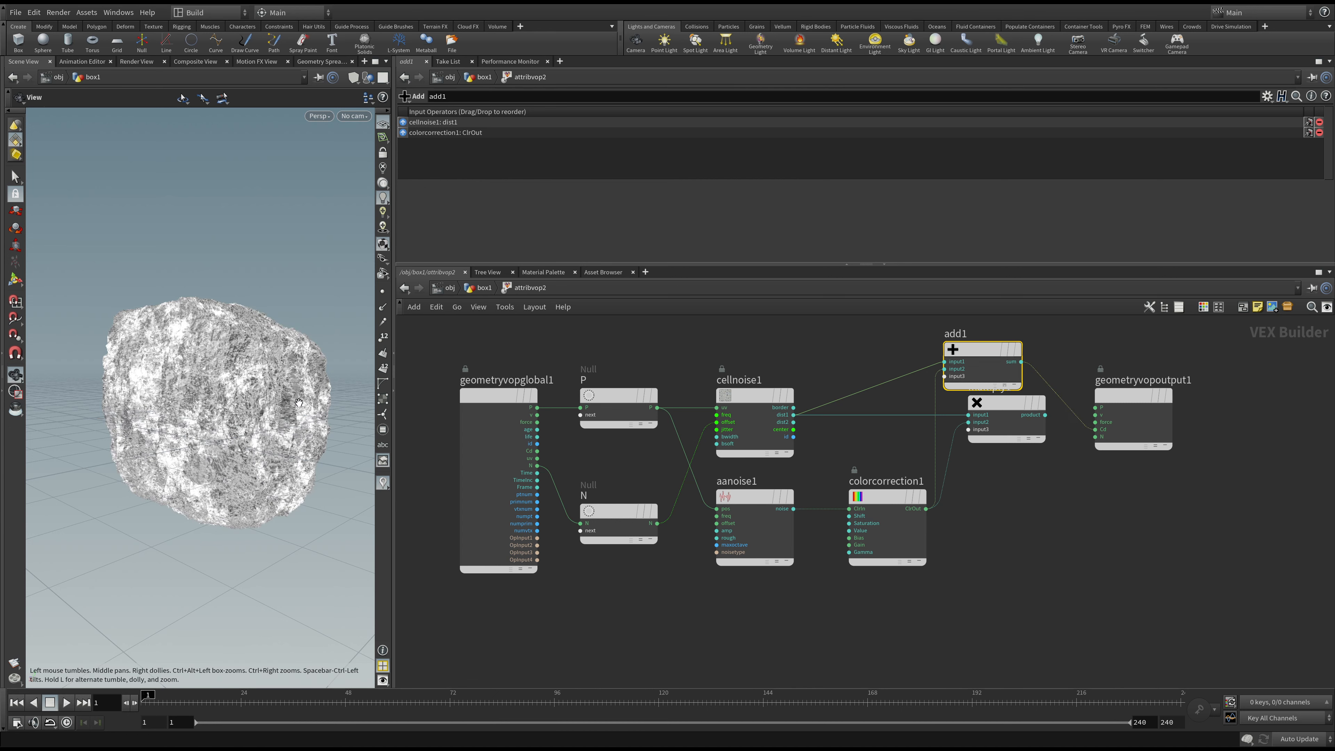
- Delete the multiply1 node, keeping add1, and move add1 into its place before the output node
{"action": "left_click_drag", "start_coordinate": [1013, 422], "coordinate": [1014, 429]}
{"action": "key", "text": "Delete"}
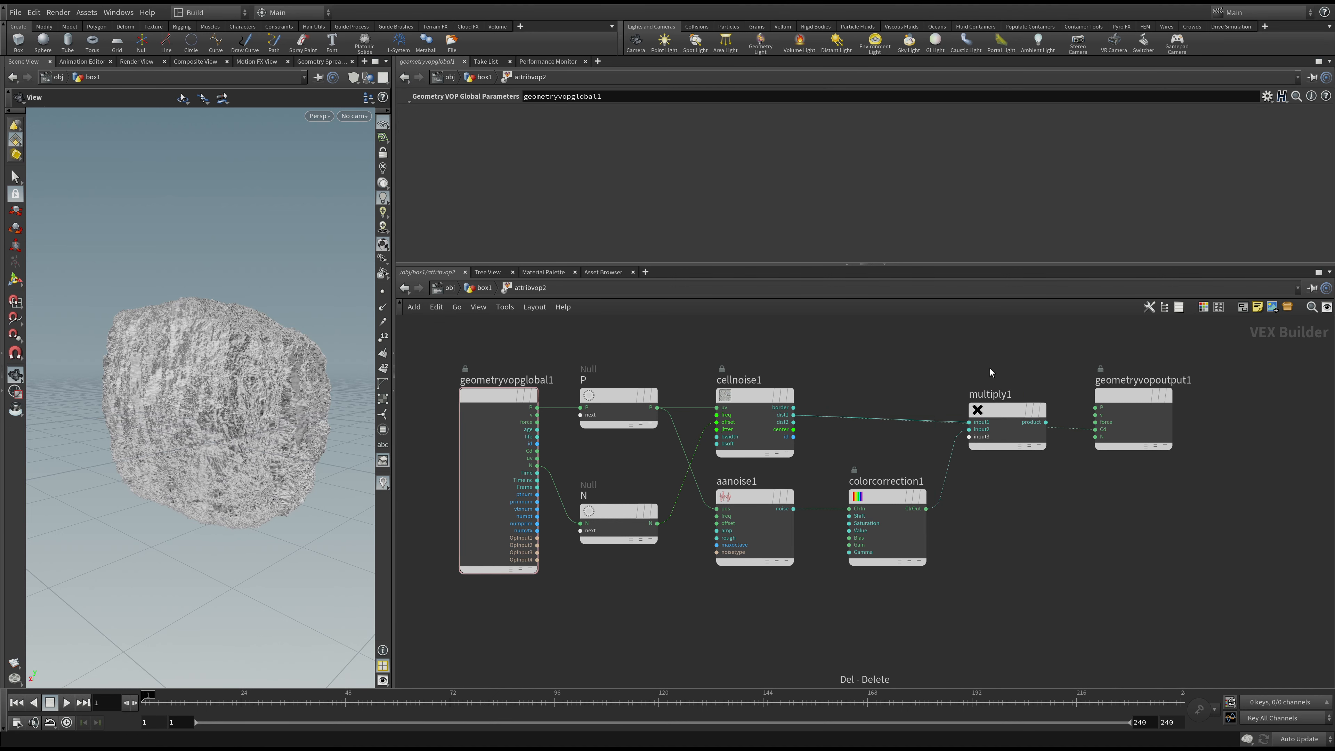
{"action": "key", "text": "ctrl+z"}
{"action": "left_click", "coordinate": [1008, 404]}
{"action": "key", "text": "Delete"}
{"action": "left_click_drag", "start_coordinate": [985, 373], "coordinate": [994, 415]}
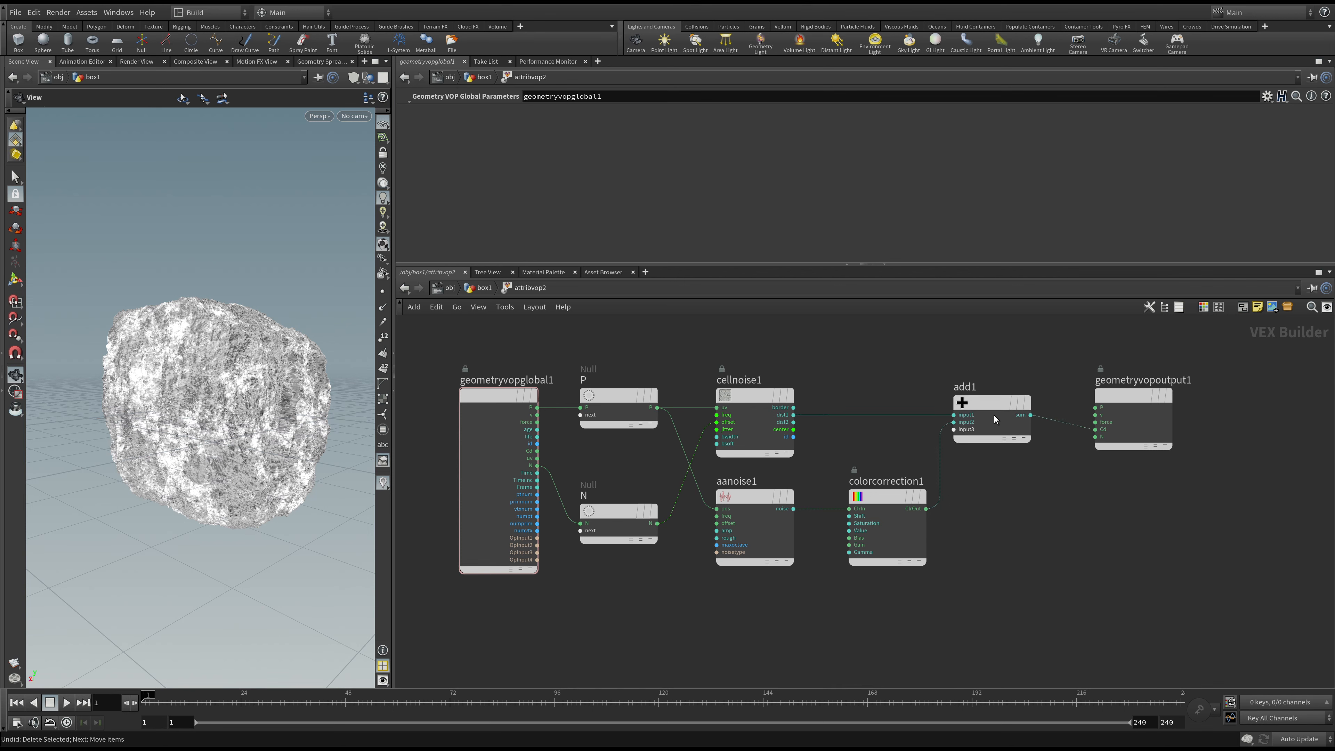
{"action": "left_click_drag", "start_coordinate": [284, 439], "coordinate": [262, 447]}
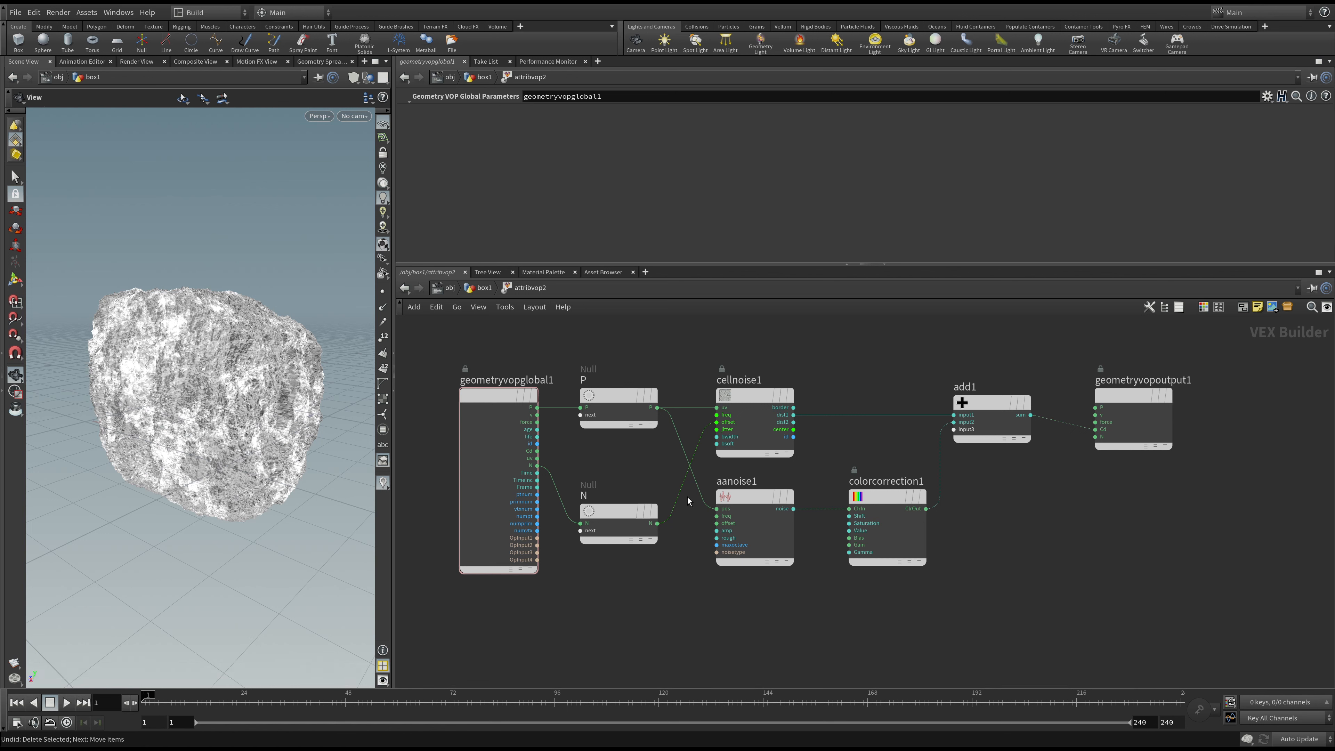
- Add a Color Mix node before geometryvopoutput1, wiring add1's sum into its bias input and its output to Cd
{"action": "middle_click_drag", "start_coordinate": [1037, 494], "coordinate": [1002, 499]}
{"action": "left_click_drag", "start_coordinate": [1126, 439], "coordinate": [1274, 422]}
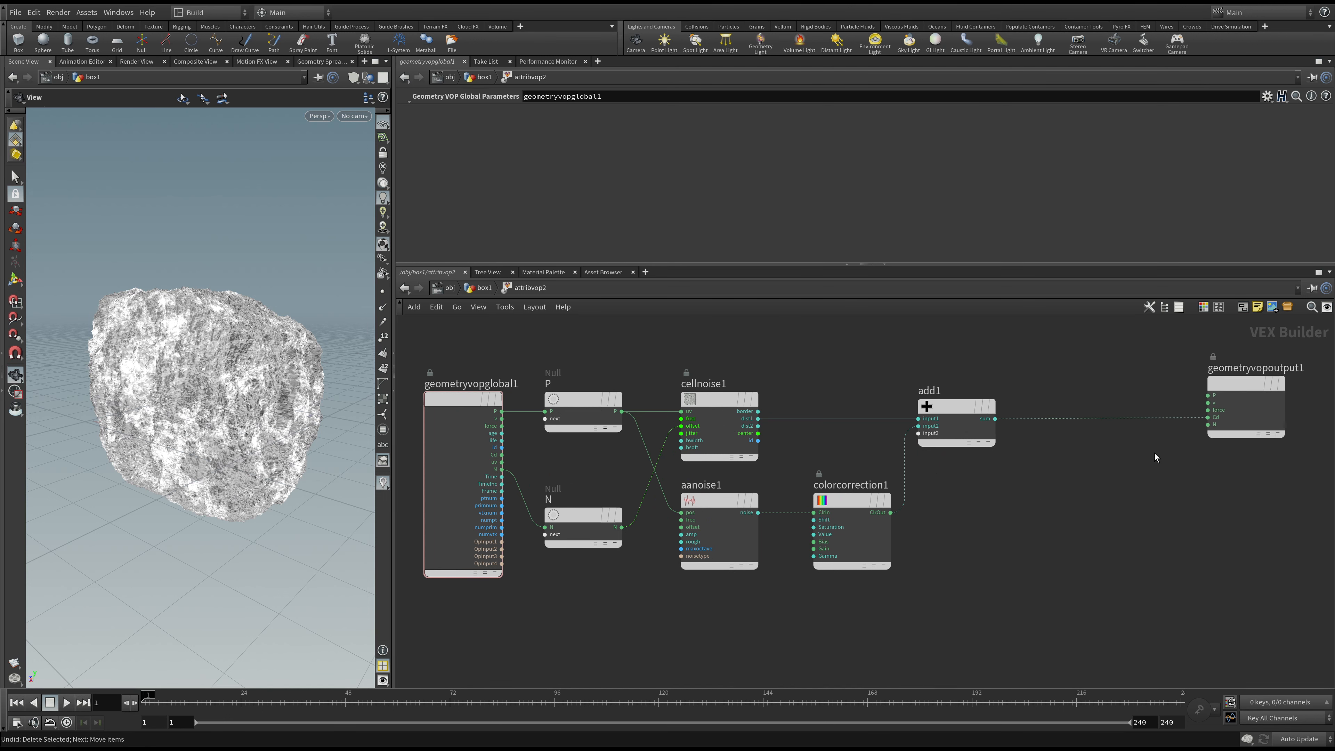
{"action": "key", "text": "Return"}
{"action": "left_click", "coordinate": [1065, 481]}
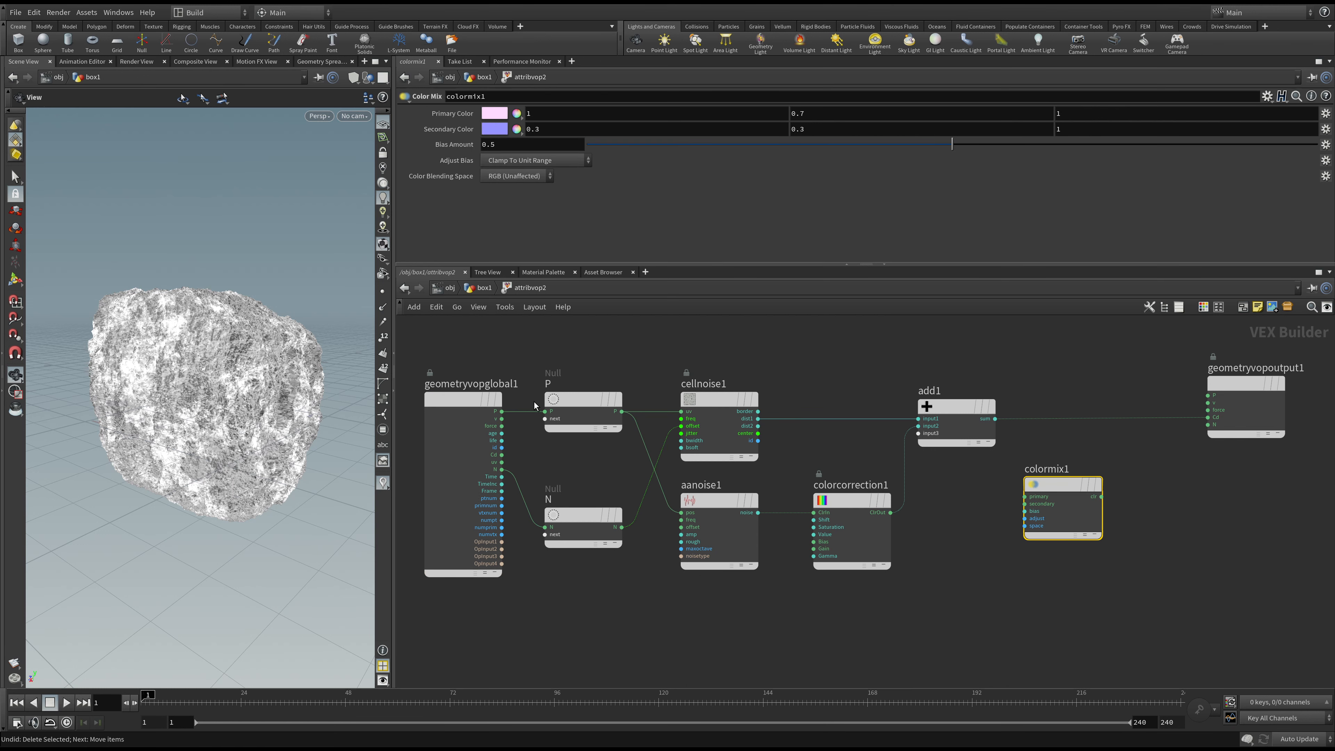
{"action": "left_click_drag", "start_coordinate": [1058, 519], "coordinate": [996, 418]}
{"action": "left_click_drag", "start_coordinate": [1118, 394], "coordinate": [1201, 419]}
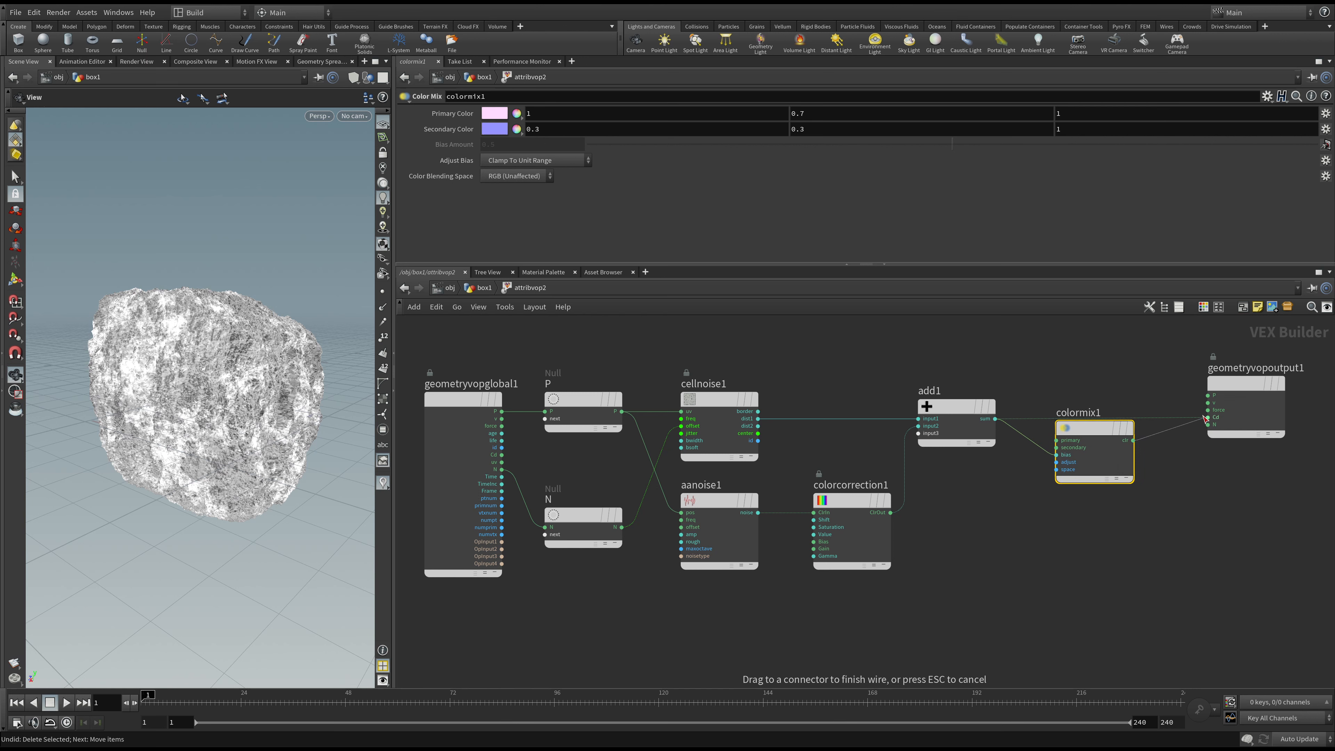
- Align colormix1 and the output node, and set the primary color to 0.025 and the secondary color to 0.5 in all channels
{"action": "left_click_drag", "start_coordinate": [1105, 461], "coordinate": [1091, 425]}
{"action": "left_click_drag", "start_coordinate": [1258, 415], "coordinate": [1227, 404]}
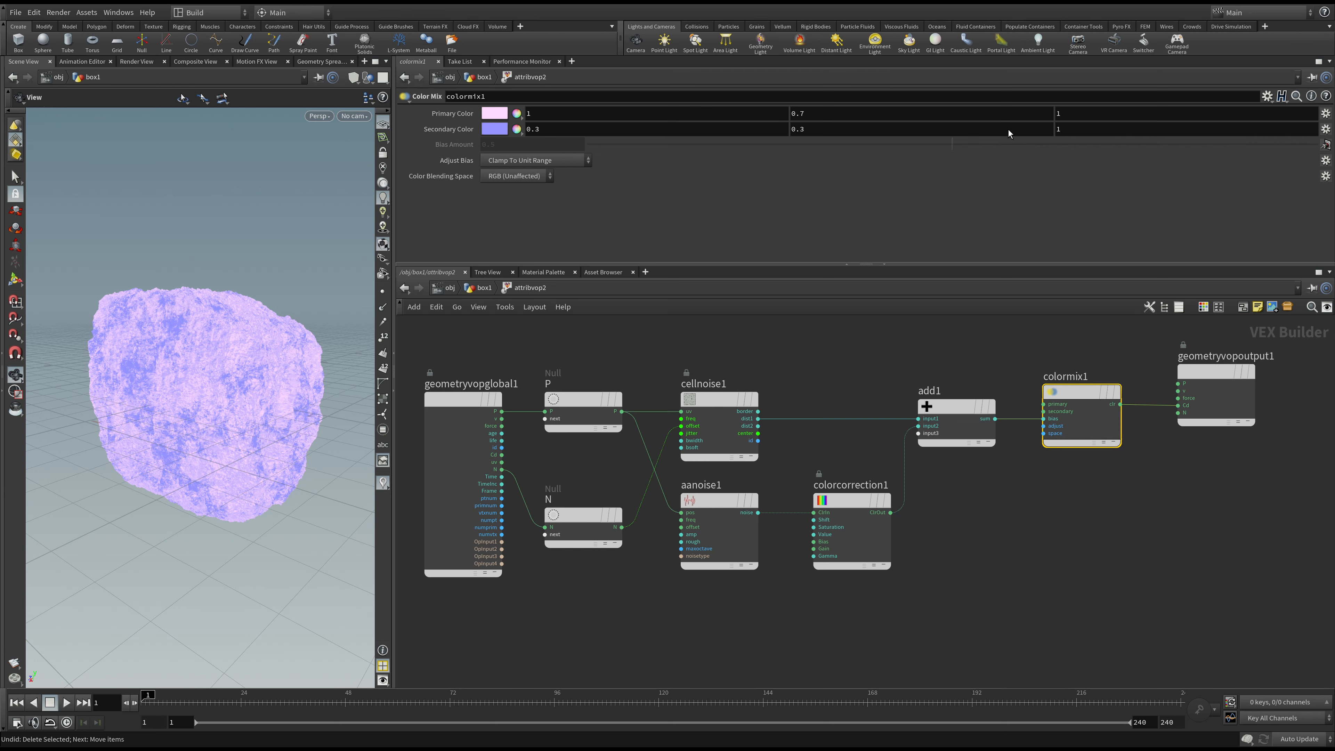
{"action": "type", "text": "0.025\t0.025\t0.025"}
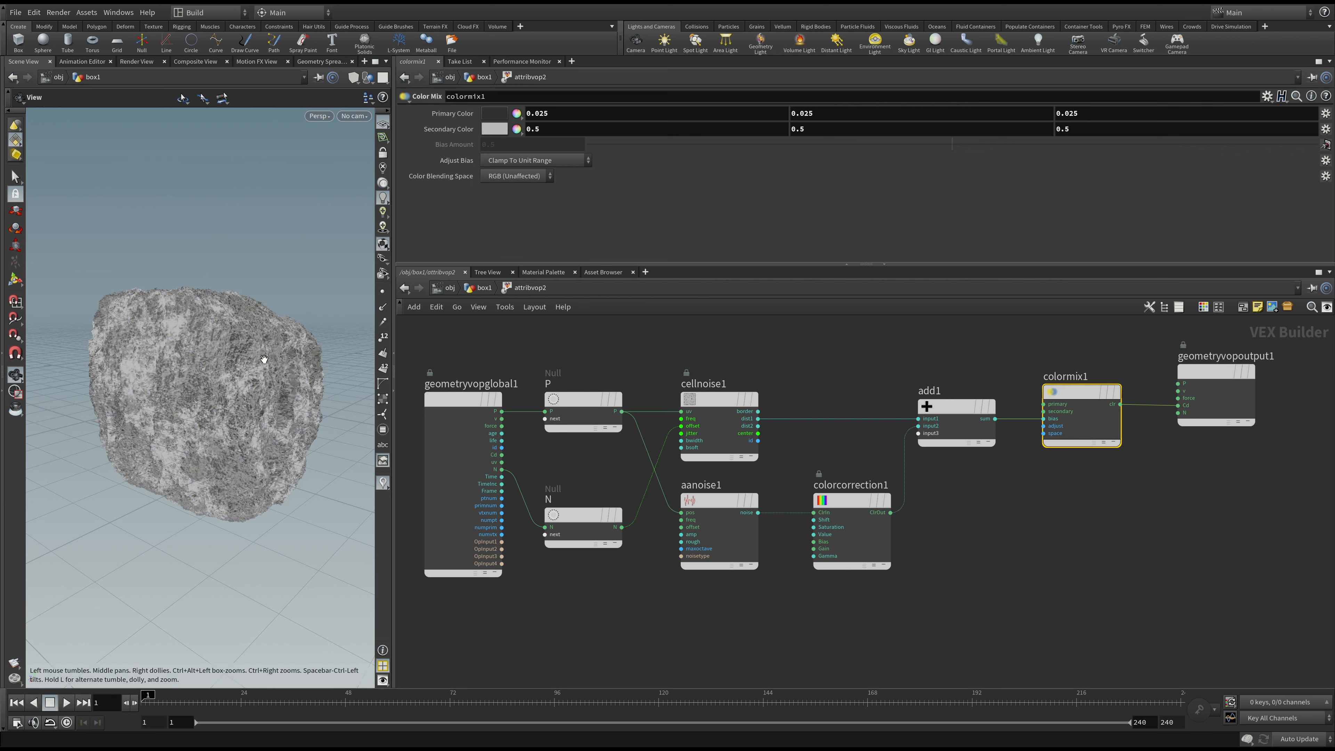
- Set the Value of colorcorrection1 to about 2.4
{"action": "left_click_drag", "start_coordinate": [231, 373], "coordinate": [168, 389]}
{"action": "left_click", "coordinate": [855, 509]}
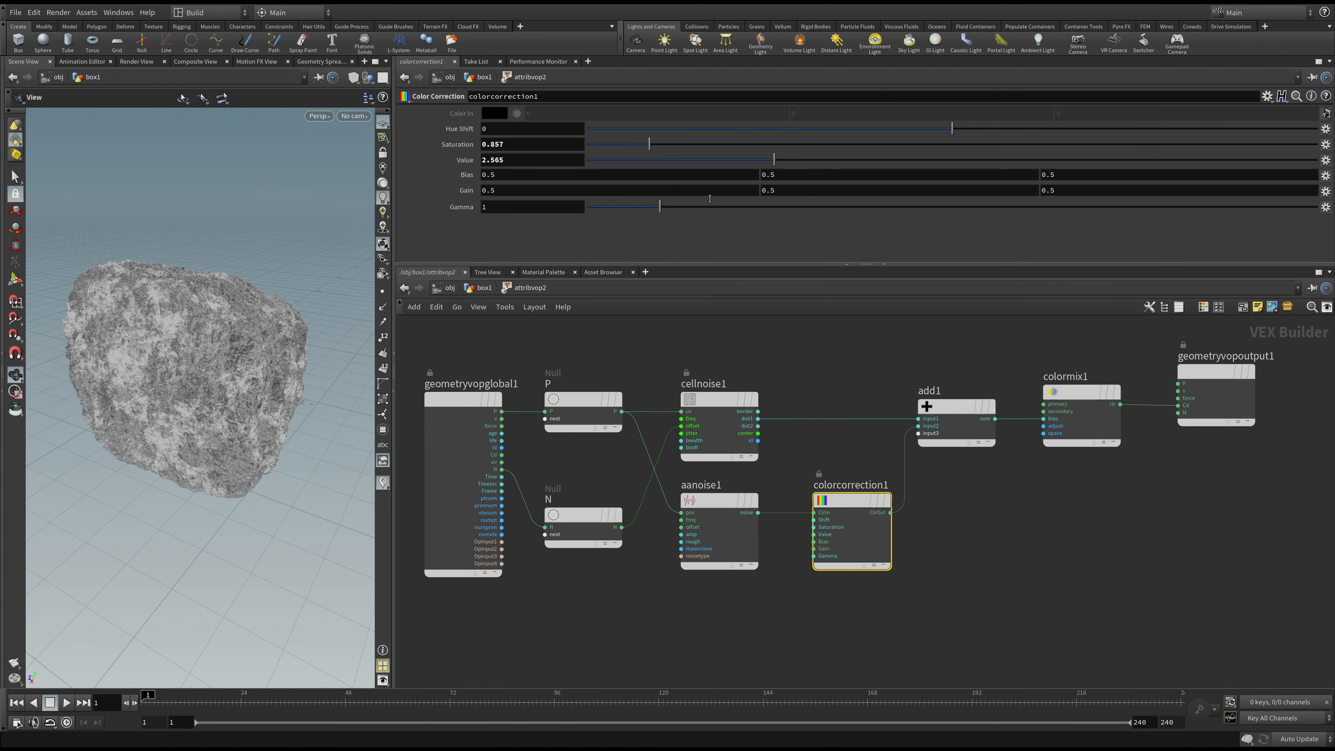
{"action": "left_click_drag", "start_coordinate": [765, 163], "coordinate": [1036, 167]}
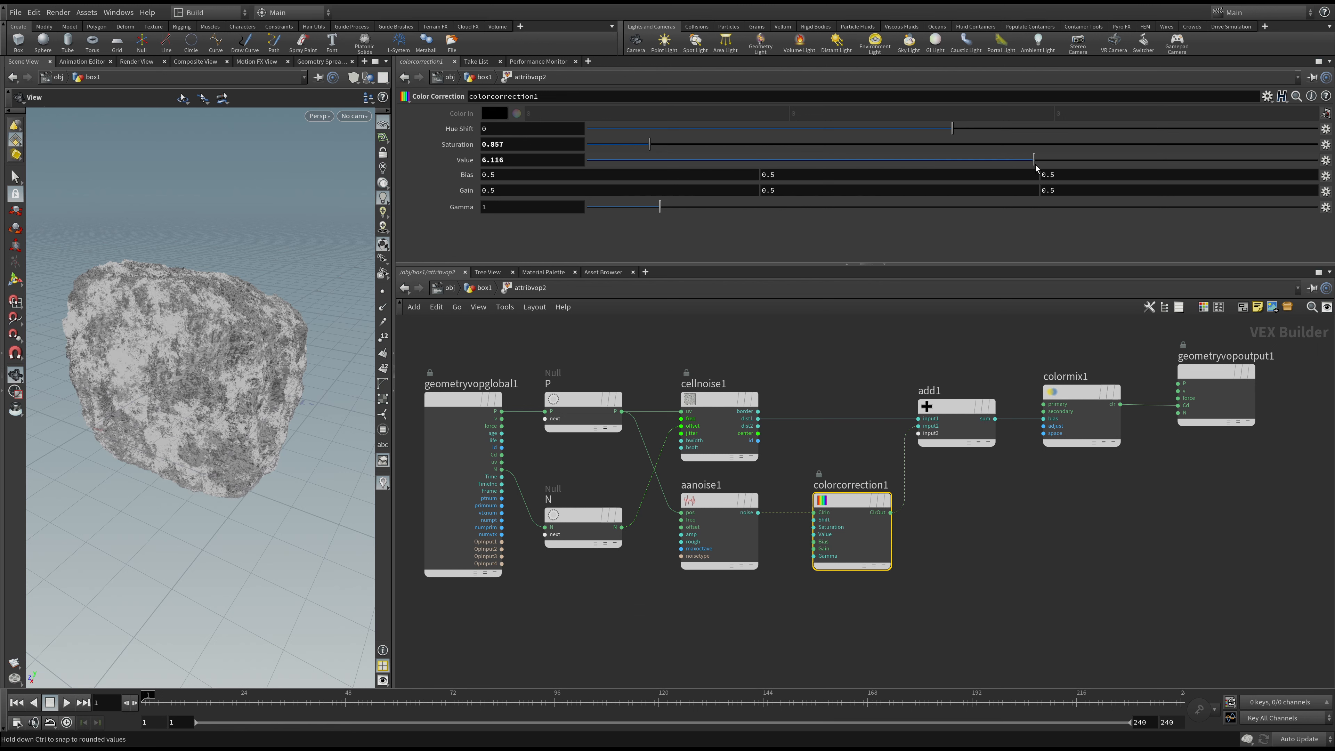
{"action": "left_click_drag", "start_coordinate": [841, 174], "coordinate": [790, 171]}
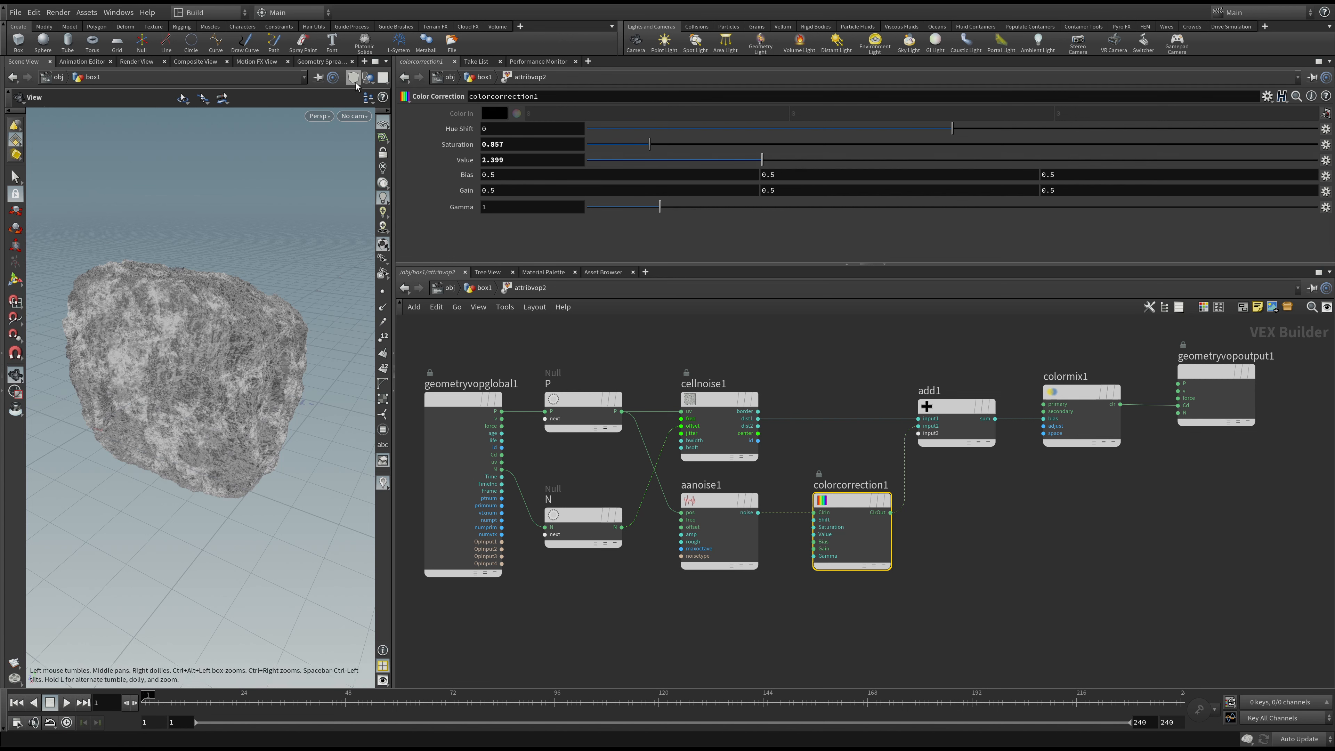
{"action": "left_click_drag", "start_coordinate": [364, 205], "coordinate": [263, 380]}
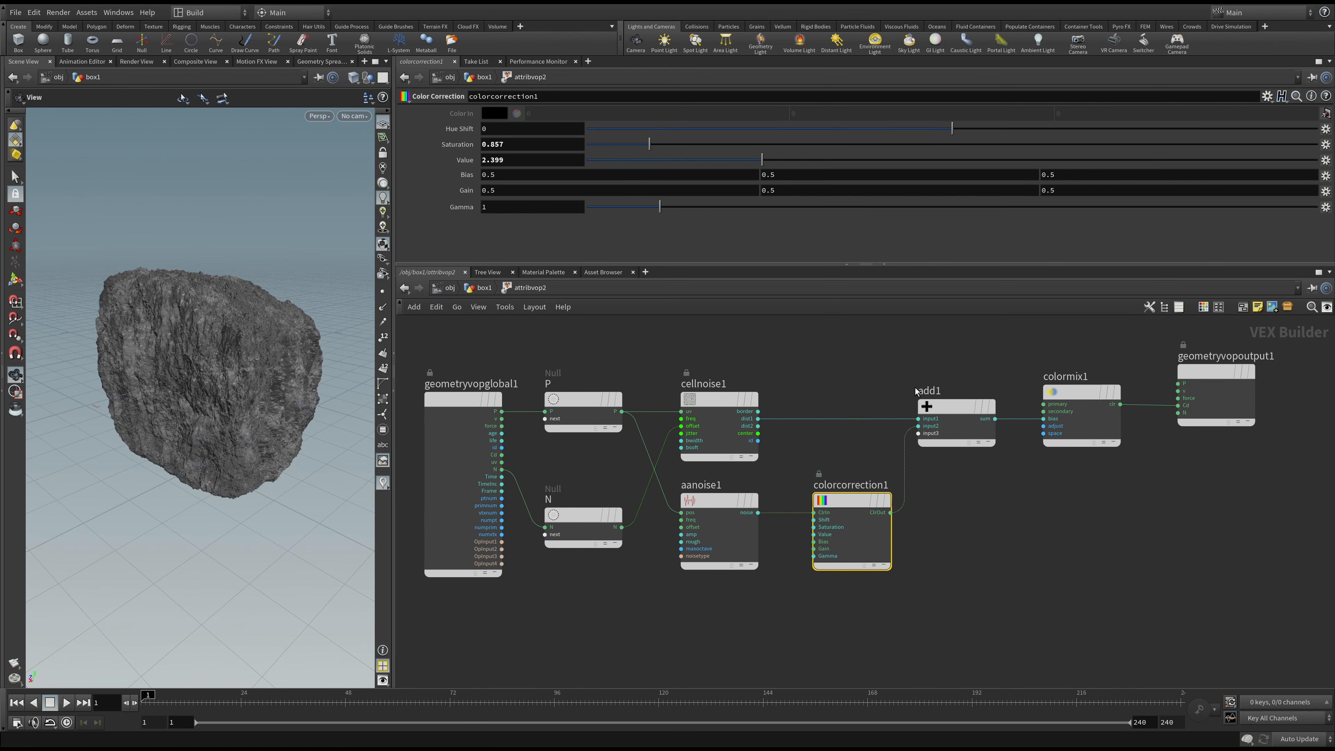
- Undo the last color edits on colormix1 and set its primary color to 0.05 in all channels
{"action": "left_click", "coordinate": [1082, 424]}
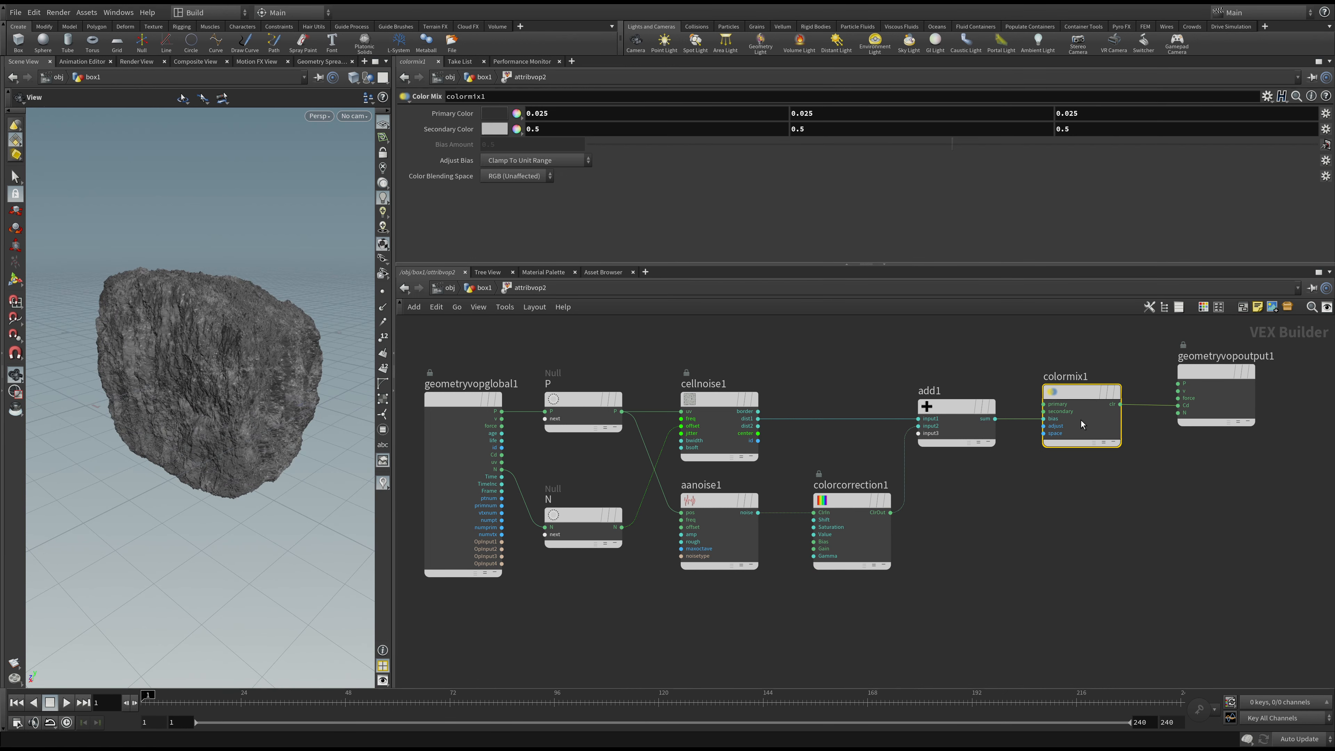
{"action": "key", "text": "ctrl+z"}
{"action": "middle_click_drag", "start_coordinate": [954, 107], "coordinate": [1067, 109]}
{"action": "left_click", "coordinate": [948, 108]}
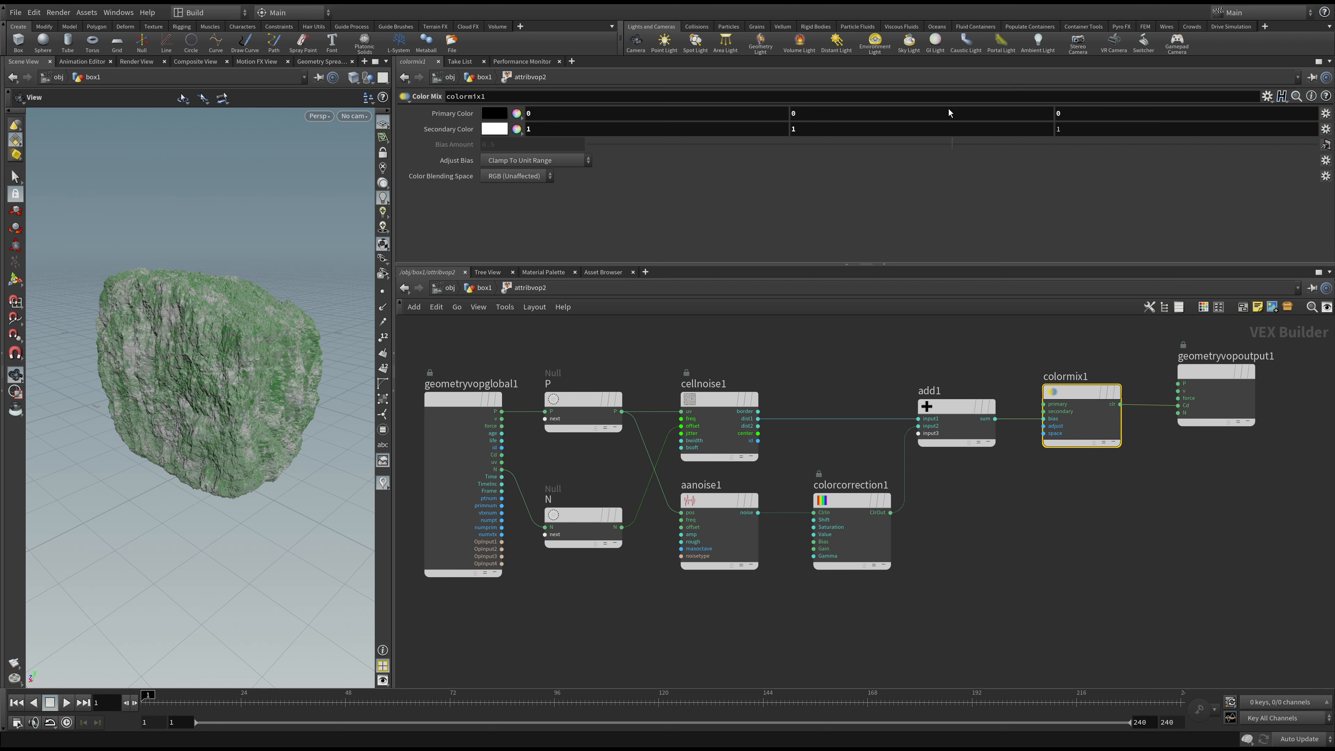
{"action": "left_click", "coordinate": [980, 110]}
{"action": "left_click", "coordinate": [1016, 109]}
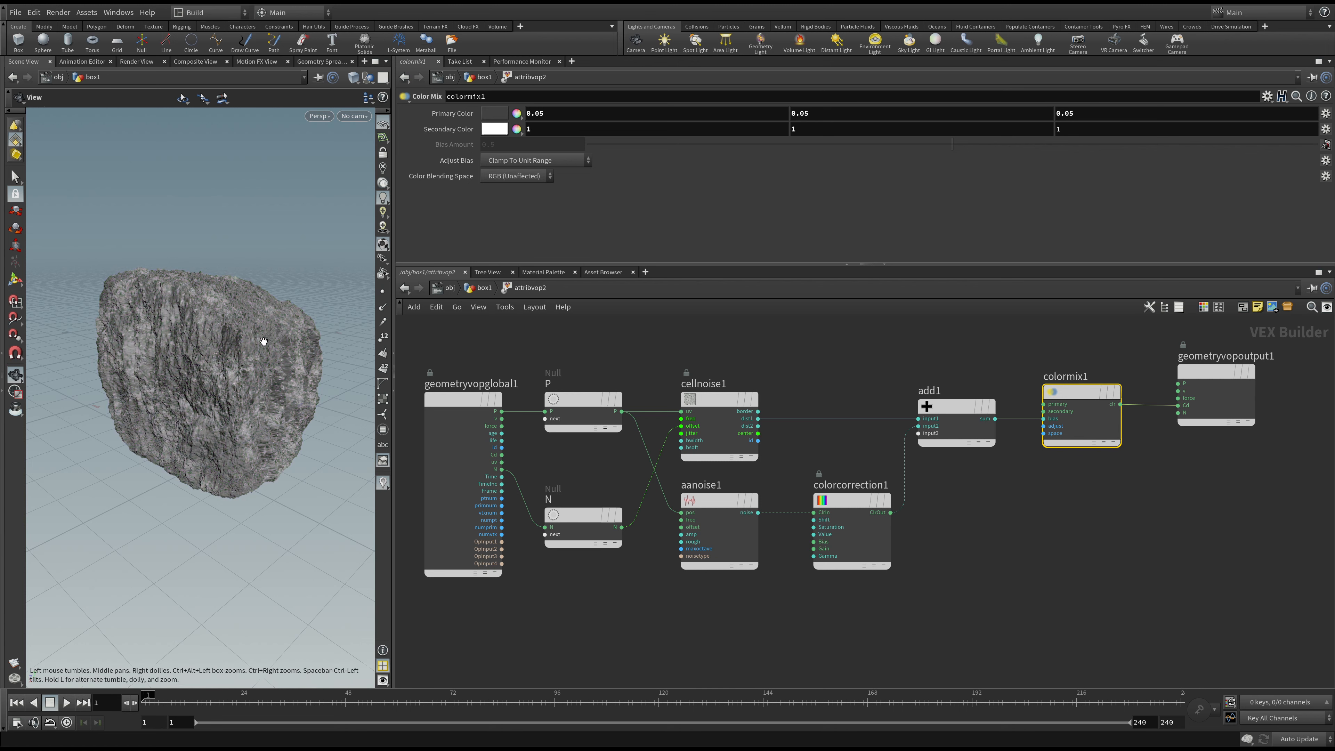
{"action": "mouse_move", "coordinate": [262, 339]}
{"action": "left_mouse_down"}
{"action": "mouse_move", "coordinate": [161, 354]}
{"action": "mouse_move", "coordinate": [247, 336]}
{"action": "mouse_move", "coordinate": [253, 361]}
{"action": "left_mouse_up"}
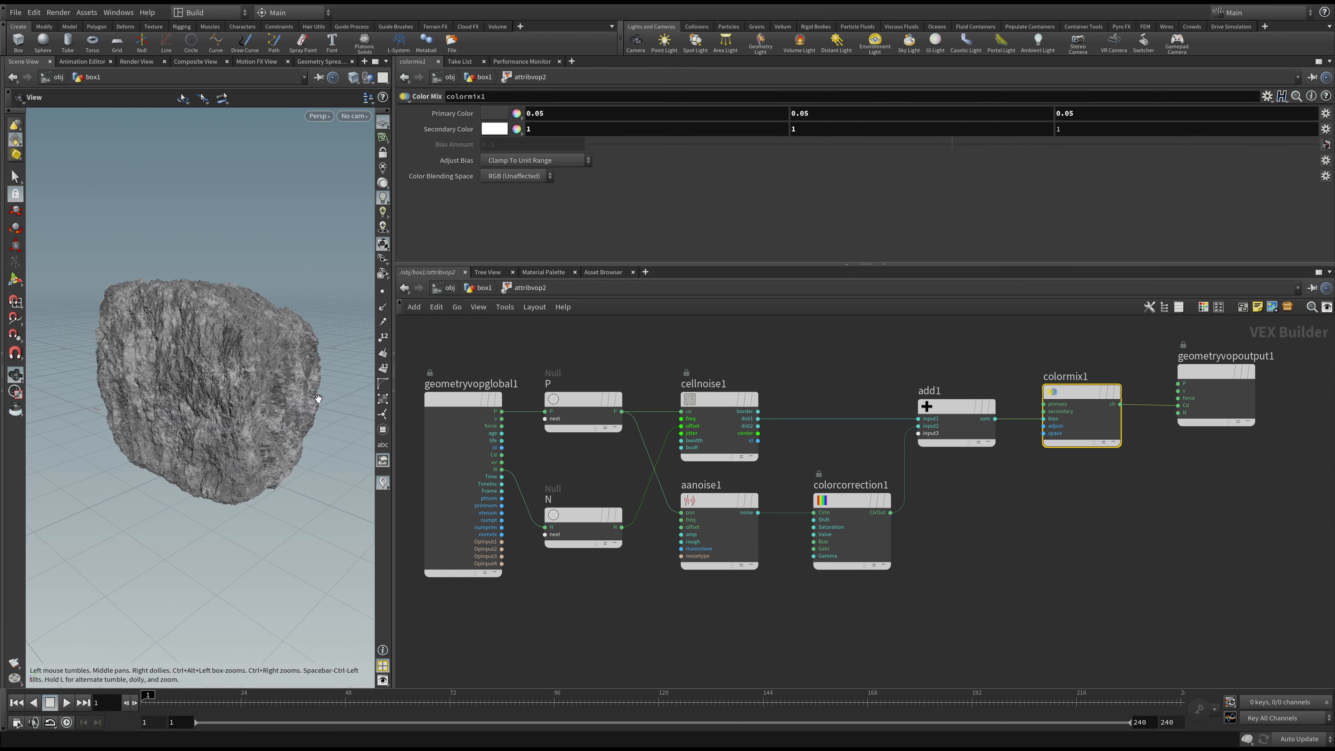
- Shift geometryvopoutput1 slightly closer to colormix1 and go back up to the box1 geometry network
{"action": "left_click_drag", "start_coordinate": [1198, 380], "coordinate": [1187, 380]}
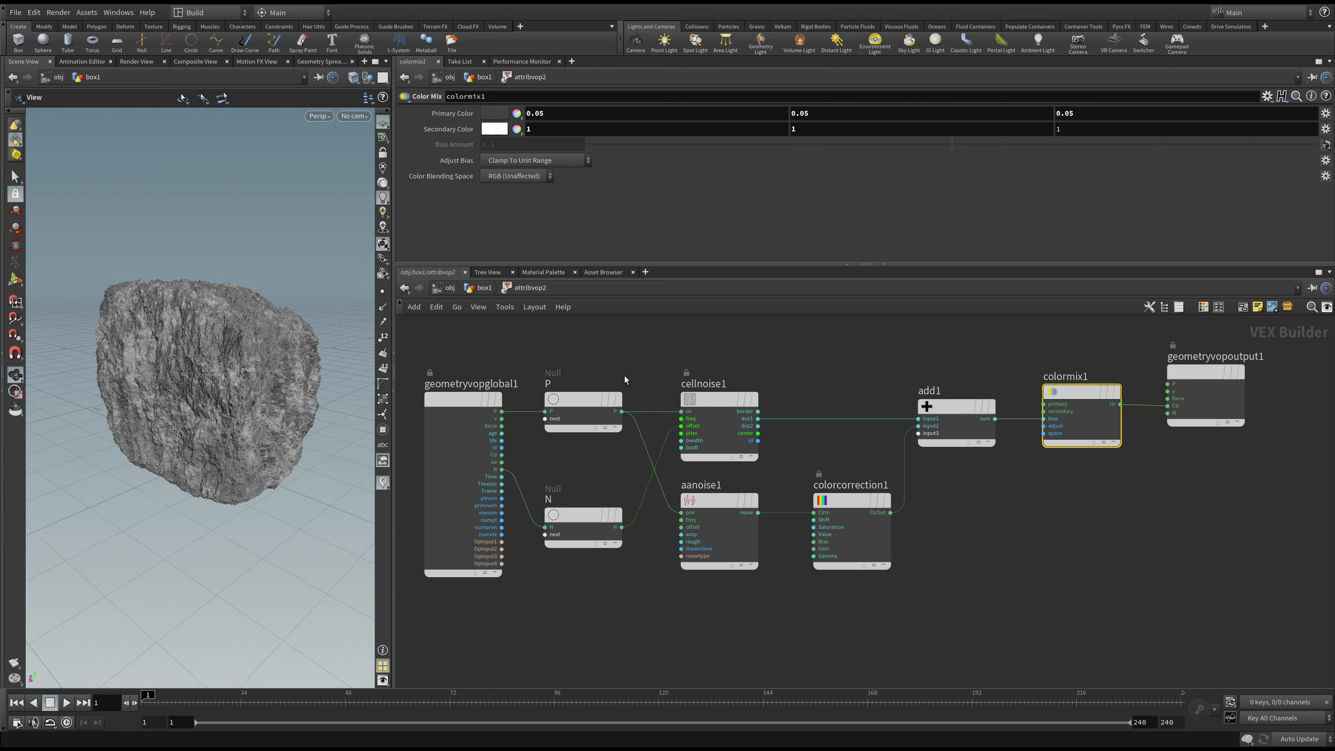
{"action": "left_click", "coordinate": [481, 288]}
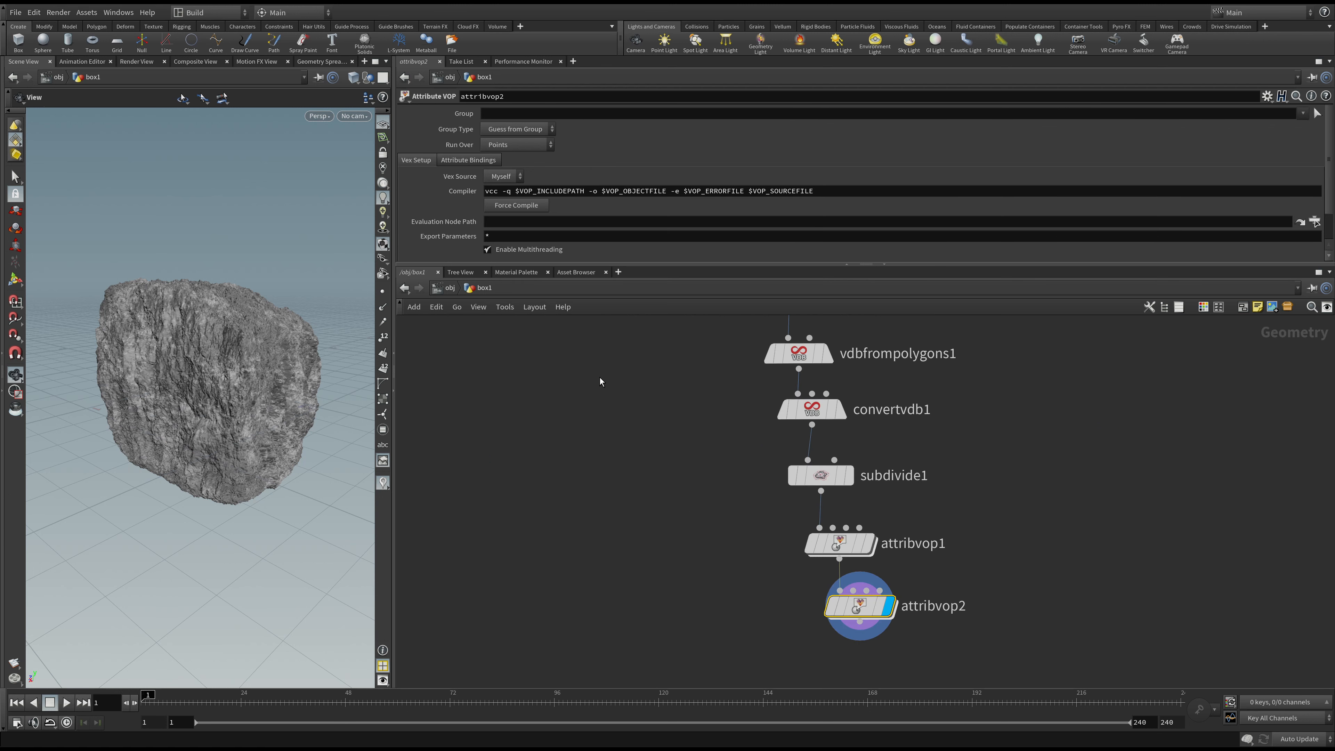
{"action": "scroll", "coordinate": [688, 436], "scroll_direction": "down", "scroll_amount": 3}
{"action": "middle_click_drag", "start_coordinate": [688, 441], "coordinate": [708, 502]}
{"action": "scroll", "coordinate": [736, 513], "scroll_direction": "down", "scroll_amount": 2}
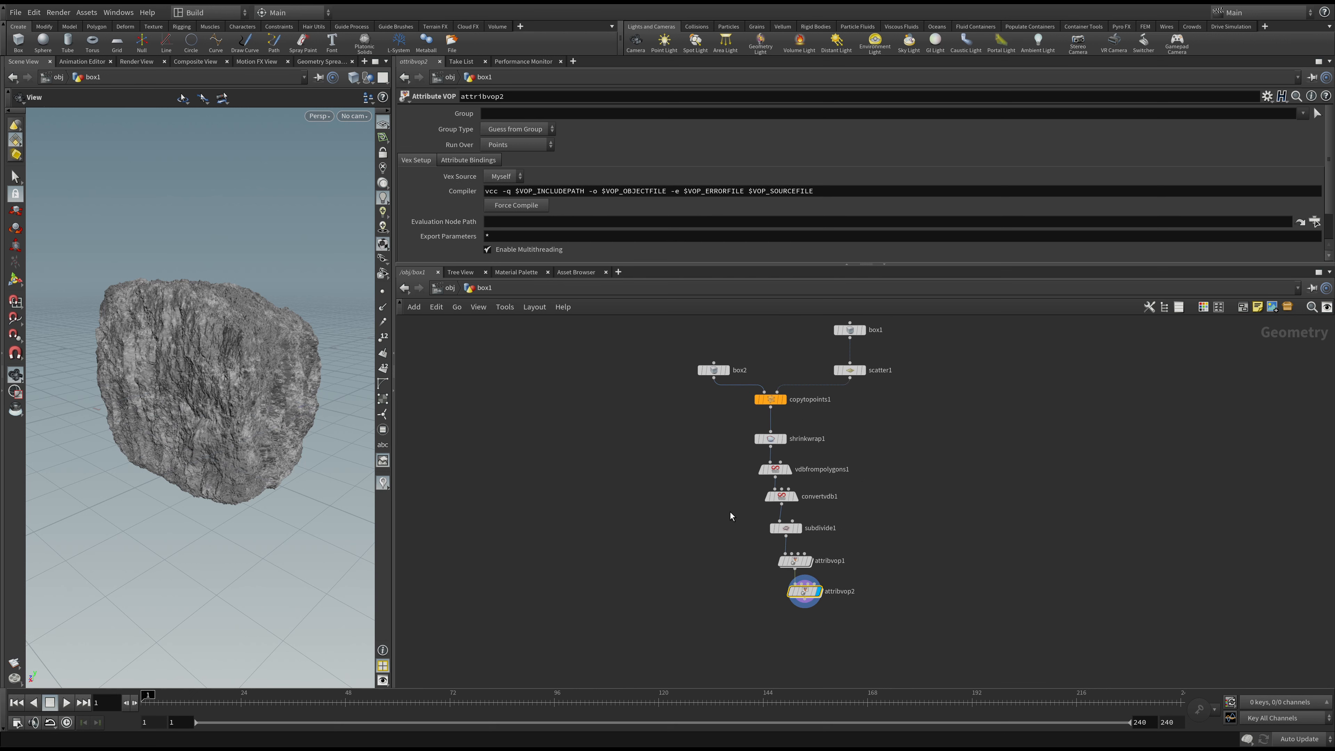
{"action": "scroll", "coordinate": [730, 513], "scroll_direction": "up", "scroll_amount": 1}
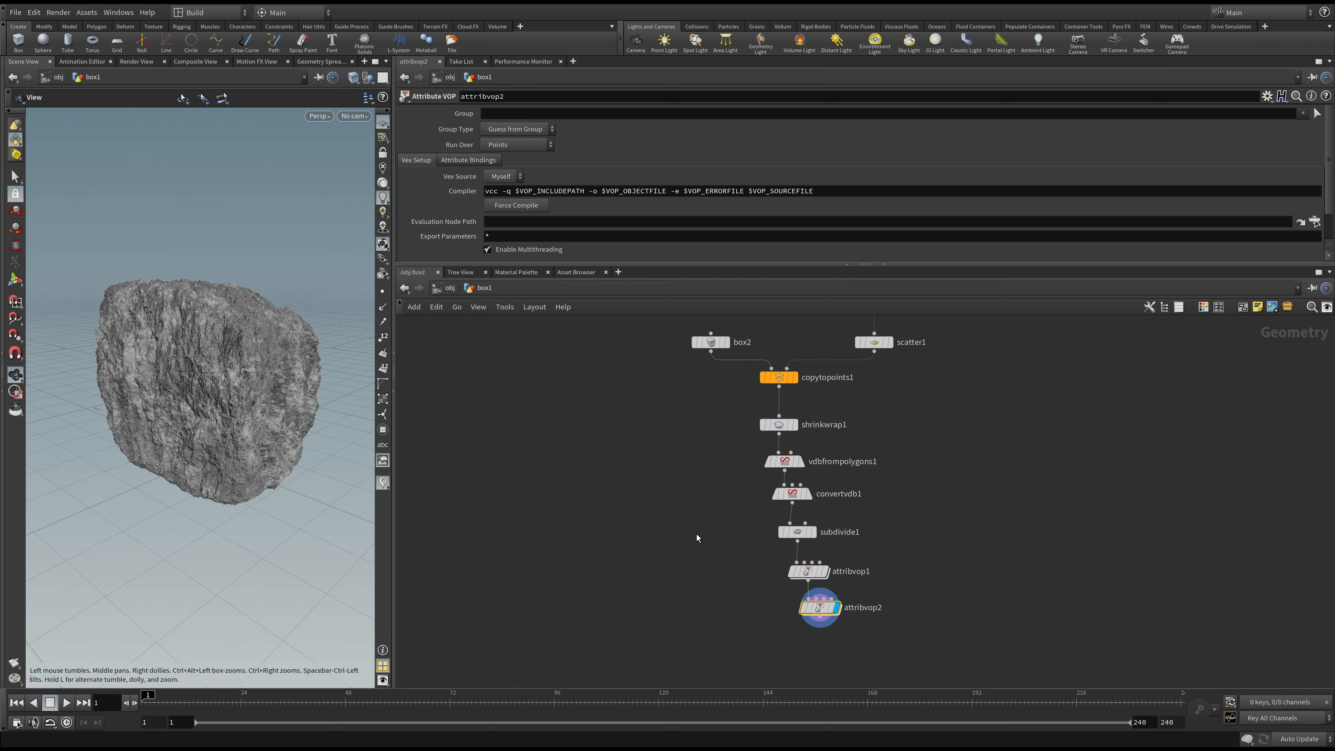
{"action": "scroll", "coordinate": [736, 605], "scroll_direction": "up", "scroll_amount": 3}
- Set the depth of subdivide1 to 5
{"action": "left_click", "coordinate": [841, 464]}
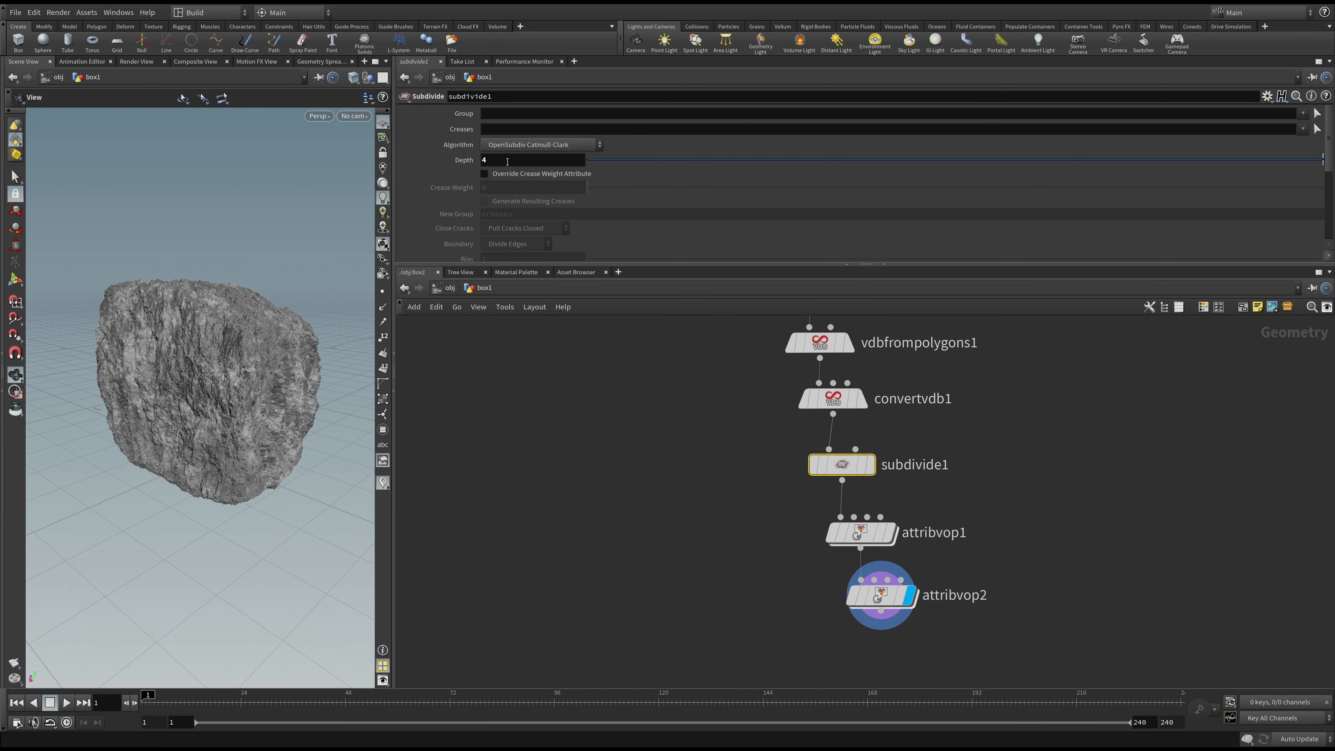
{"action": "left_click", "coordinate": [507, 161]}
{"action": "key", "text": "Return"}
- Examine the rock's surface detail and coloring up close and from several sides
{"action": "mouse_move", "coordinate": [262, 401]}
{"action": "left_mouse_down"}
{"action": "mouse_move", "coordinate": [202, 383]}
{"action": "mouse_move", "coordinate": [253, 409]}
{"action": "left_mouse_up"}
{"action": "right_click_drag", "start_coordinate": [253, 408], "coordinate": [259, 263]}
{"action": "left_click_drag", "start_coordinate": [259, 263], "coordinate": [221, 403]}
{"action": "right_click_drag", "start_coordinate": [220, 402], "coordinate": [254, 277]}
{"action": "left_click_drag", "start_coordinate": [254, 277], "coordinate": [121, 309]}
{"action": "right_click_drag", "start_coordinate": [160, 307], "coordinate": [283, 501]}
{"action": "left_click_drag", "start_coordinate": [284, 501], "coordinate": [267, 447]}
{"action": "middle_click_drag", "start_coordinate": [267, 447], "coordinate": [226, 386]}
{"action": "left_click_drag", "start_coordinate": [226, 386], "coordinate": [152, 326]}
{"action": "middle_click_drag", "start_coordinate": [152, 325], "coordinate": [196, 310]}
{"action": "right_click_drag", "start_coordinate": [195, 310], "coordinate": [207, 447]}
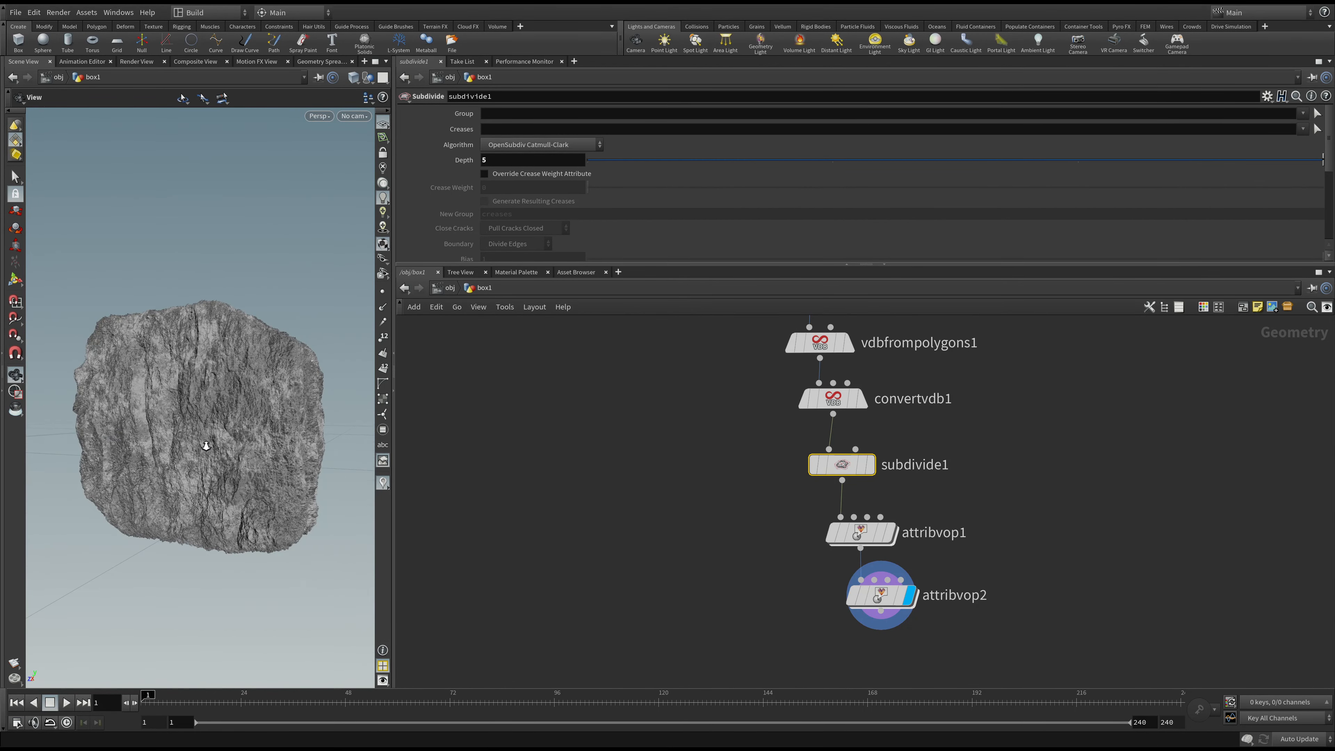
- Set the depth of subdivide1 to 2
{"action": "double_click", "coordinate": [511, 162]}
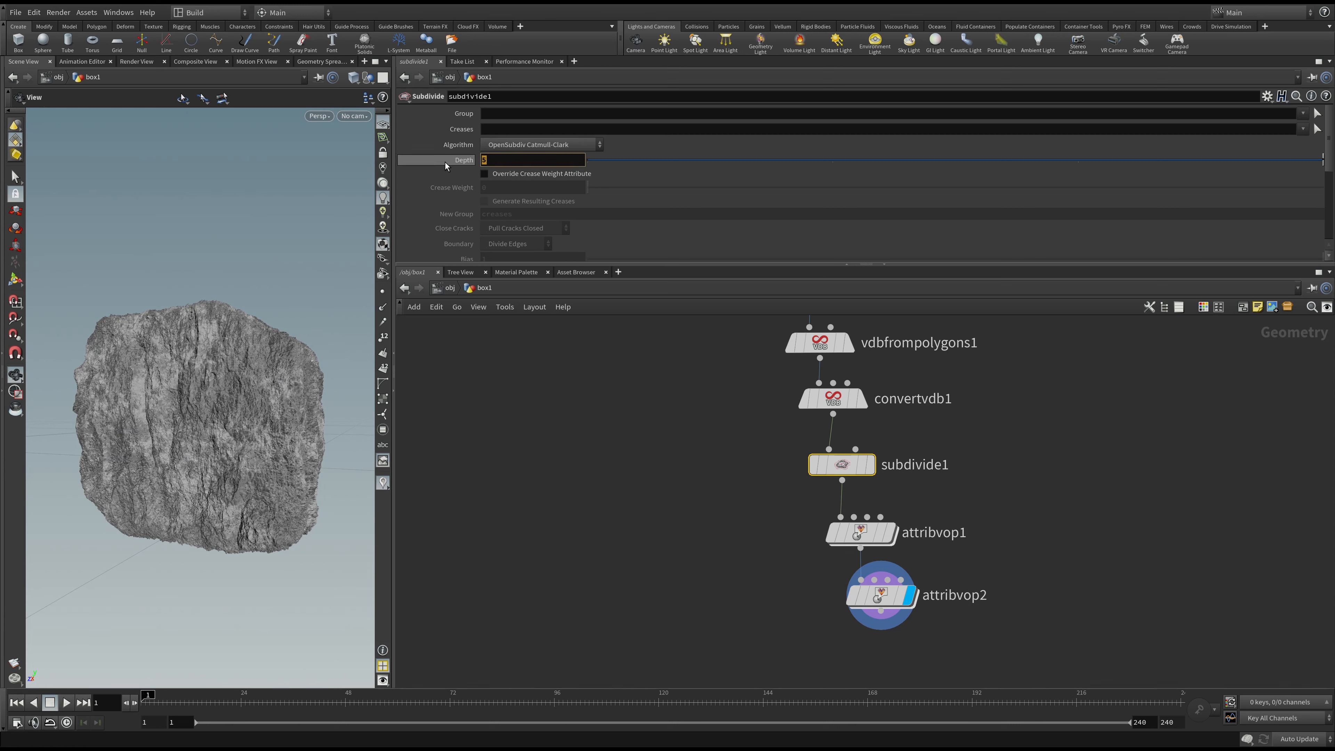
{"action": "type", "text": "2"}
{"action": "key", "text": "Return"}
{"action": "left_click_drag", "start_coordinate": [200, 399], "coordinate": [174, 408]}
- Set the forced total point count of scatter1 to 9
{"action": "middle_click_drag", "start_coordinate": [591, 413], "coordinate": [563, 500]}
{"action": "scroll", "coordinate": [563, 500], "scroll_direction": "down", "scroll_amount": 3}
{"action": "middle_click_drag", "start_coordinate": [752, 328], "coordinate": [770, 417]}
{"action": "left_click", "coordinate": [803, 429]}
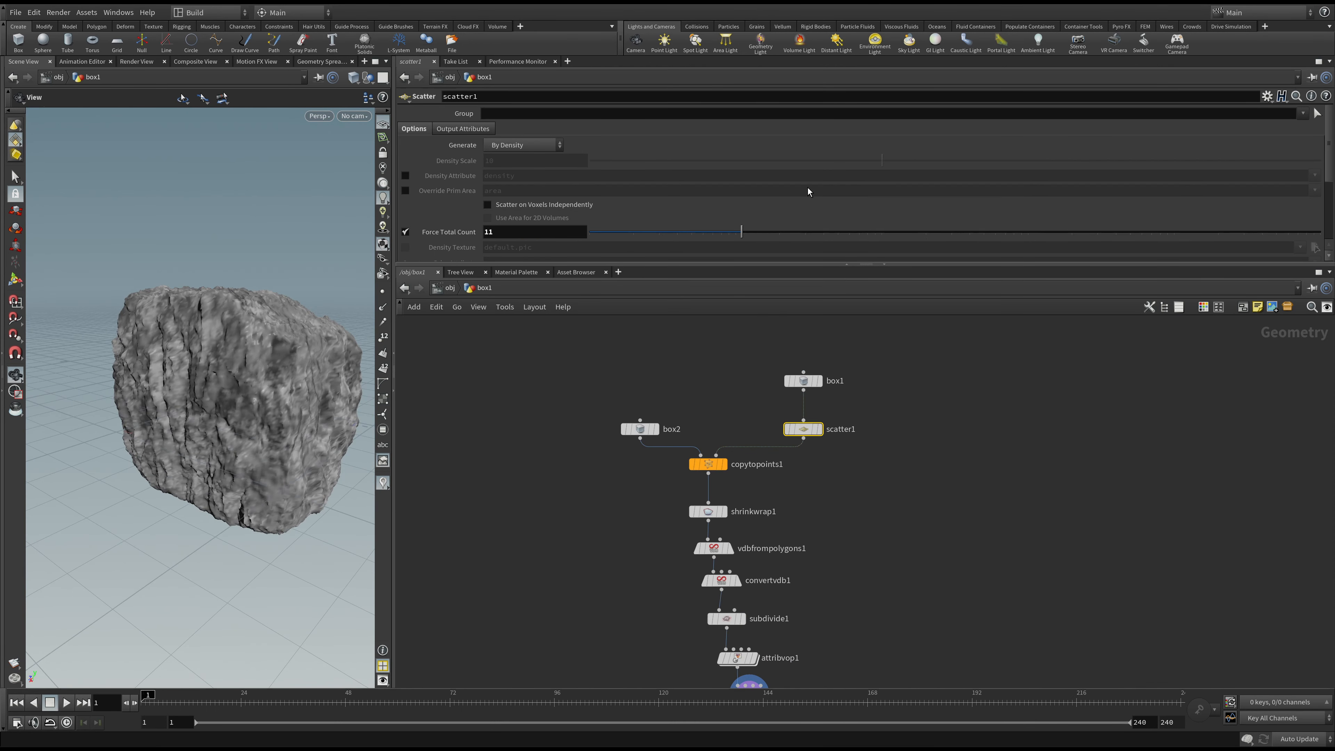
{"action": "left_click_drag", "start_coordinate": [745, 233], "coordinate": [710, 234]}
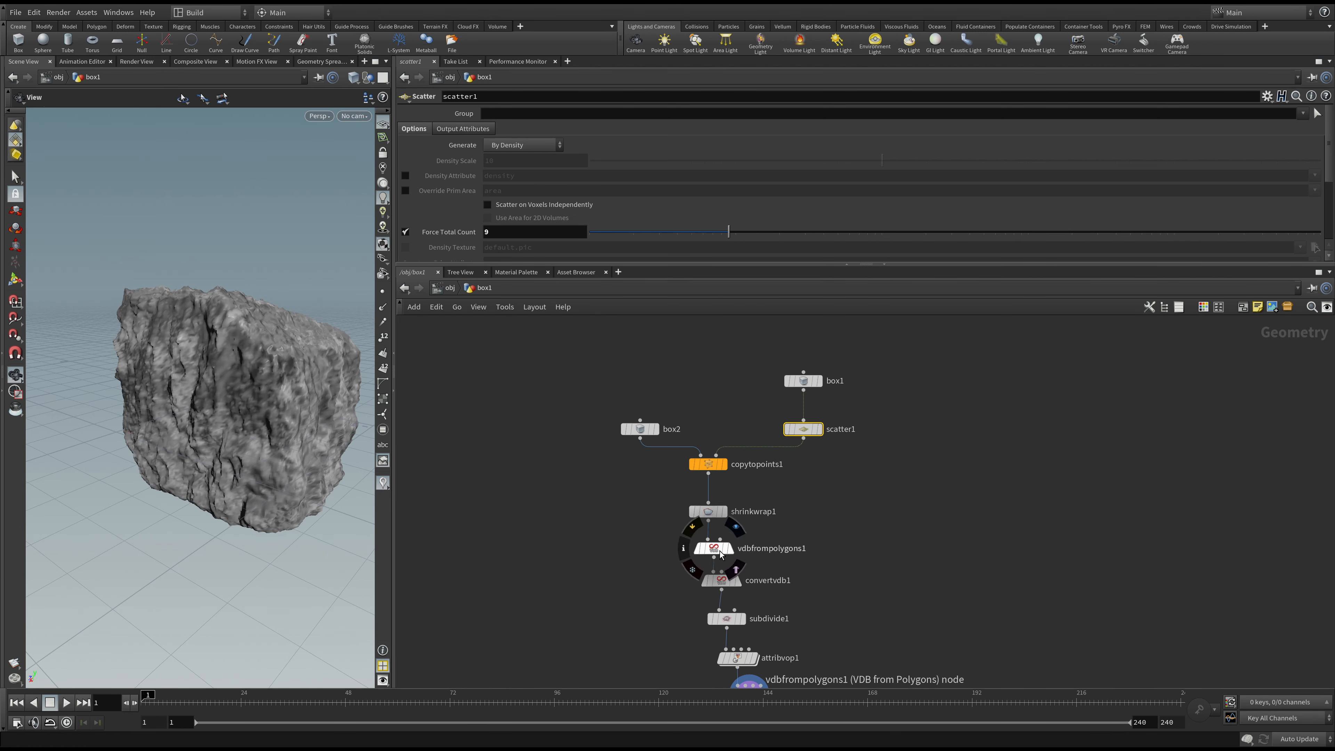
- Set the shrink amount of shrinkwrap1 to about 0.37
{"action": "left_click", "coordinate": [714, 516]}
{"action": "left_click", "coordinate": [885, 129]}
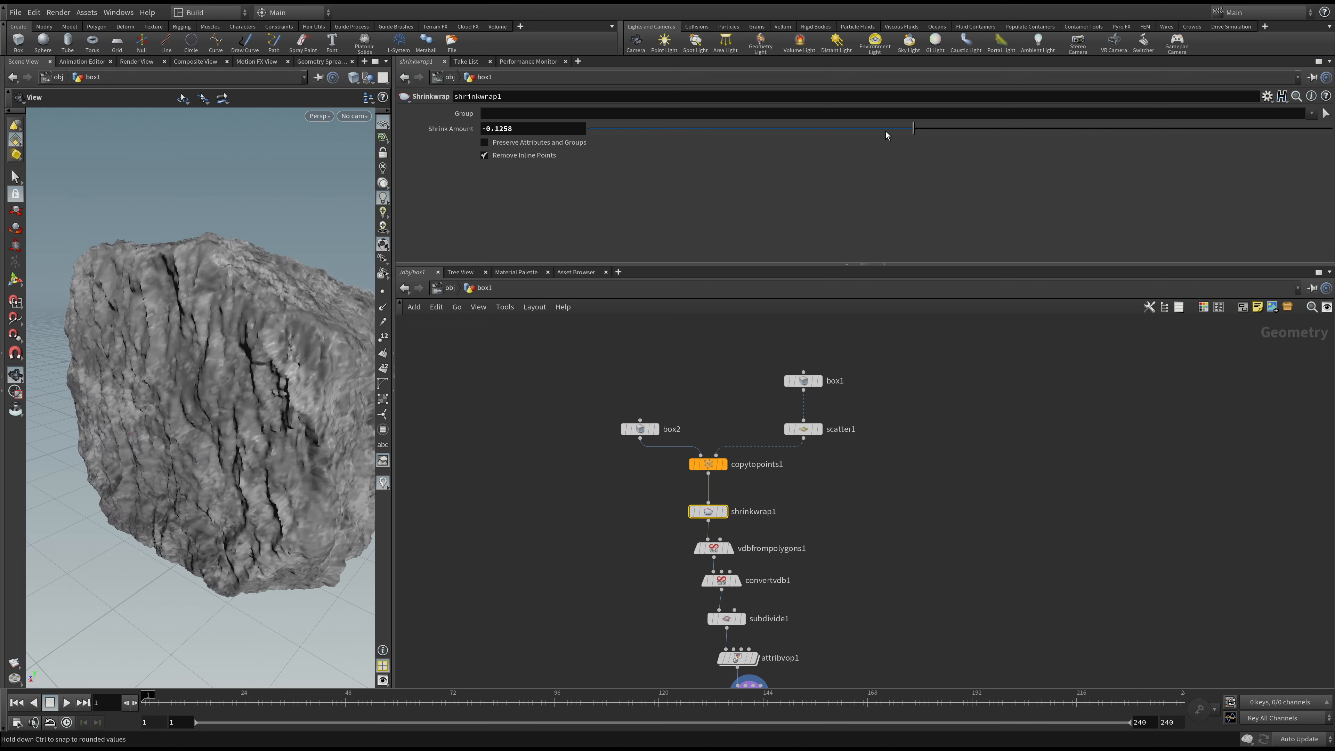
{"action": "left_click_drag", "start_coordinate": [886, 131], "coordinate": [1099, 138]}
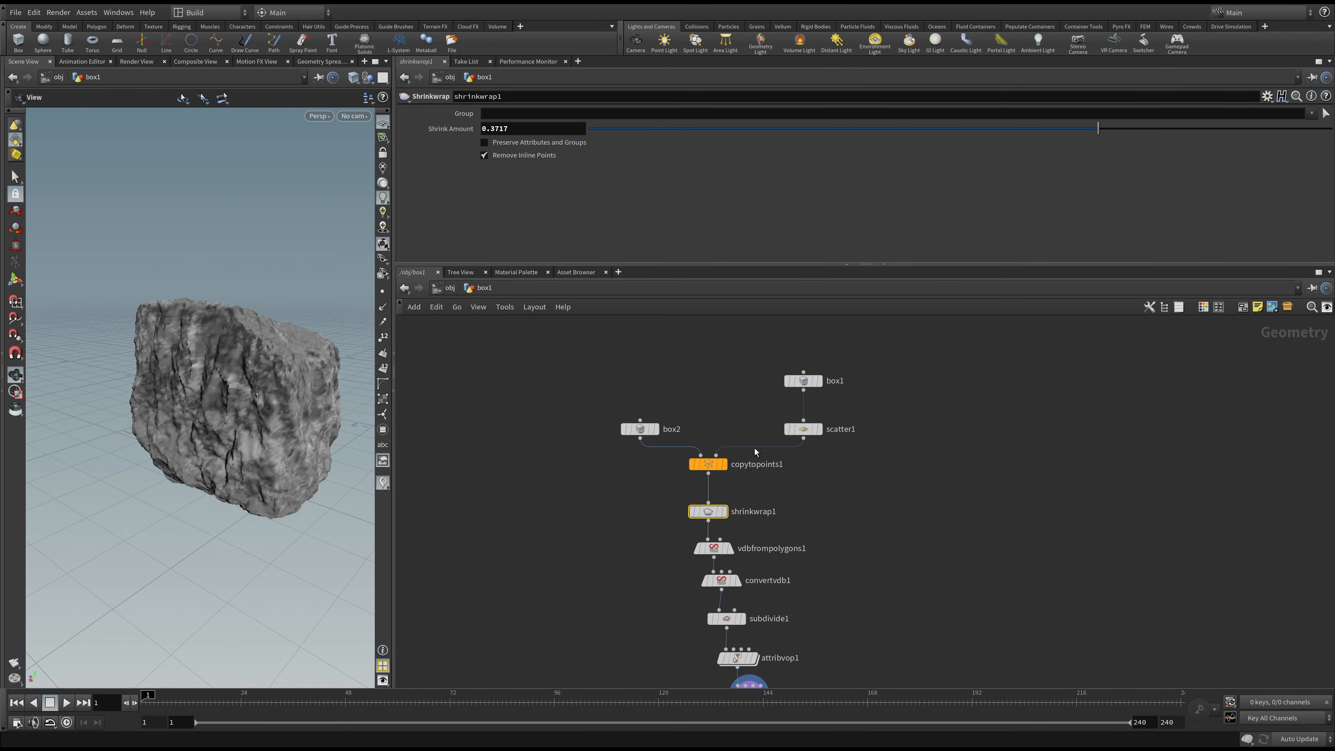
- Set the uniform scale of box2 to 0.44
{"action": "left_click", "coordinate": [634, 430]}
{"action": "left_click_drag", "start_coordinate": [658, 199], "coordinate": [620, 198]}
{"action": "left_click_drag", "start_coordinate": [284, 379], "coordinate": [256, 432]}
- Set the depth of subdivide1 to 4 for the reshaped rock
{"action": "middle_click_drag", "start_coordinate": [579, 583], "coordinate": [603, 374]}
{"action": "scroll", "coordinate": [722, 367], "scroll_direction": "up", "scroll_amount": 3}
{"action": "left_click", "coordinate": [771, 438]}
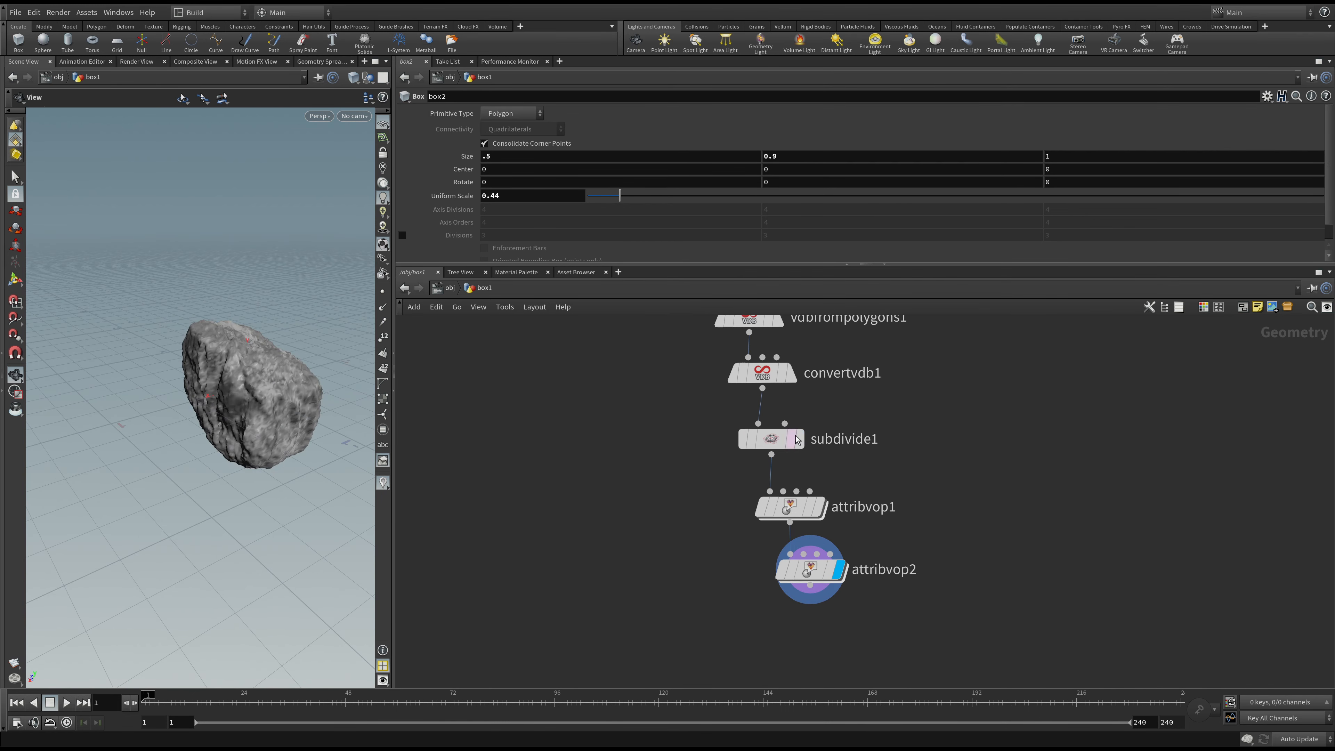
{"action": "left_click_drag", "start_coordinate": [519, 163], "coordinate": [430, 162]}
{"action": "type", "text": "4"}
{"action": "key", "text": "Return"}
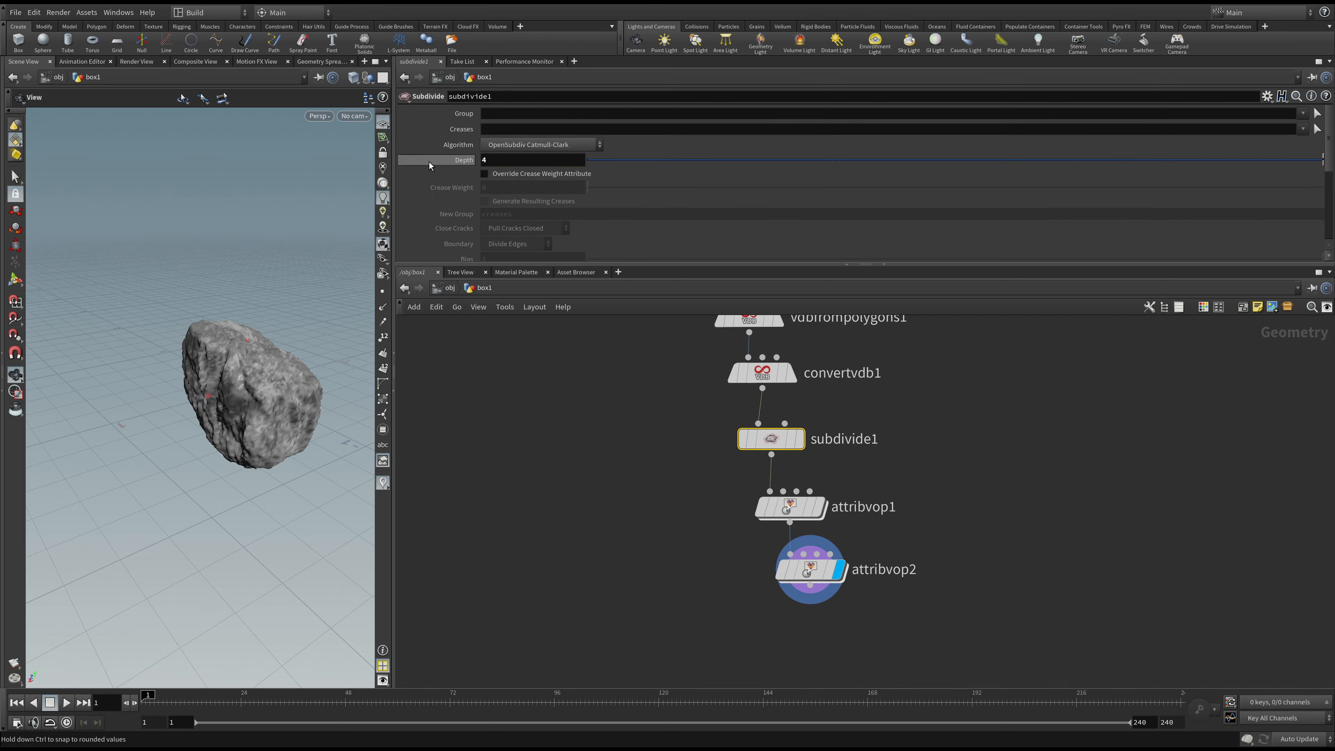
- Examine the reshaped rock's form and surface from several angles and distances
{"action": "left_click_drag", "start_coordinate": [283, 431], "coordinate": [239, 459]}
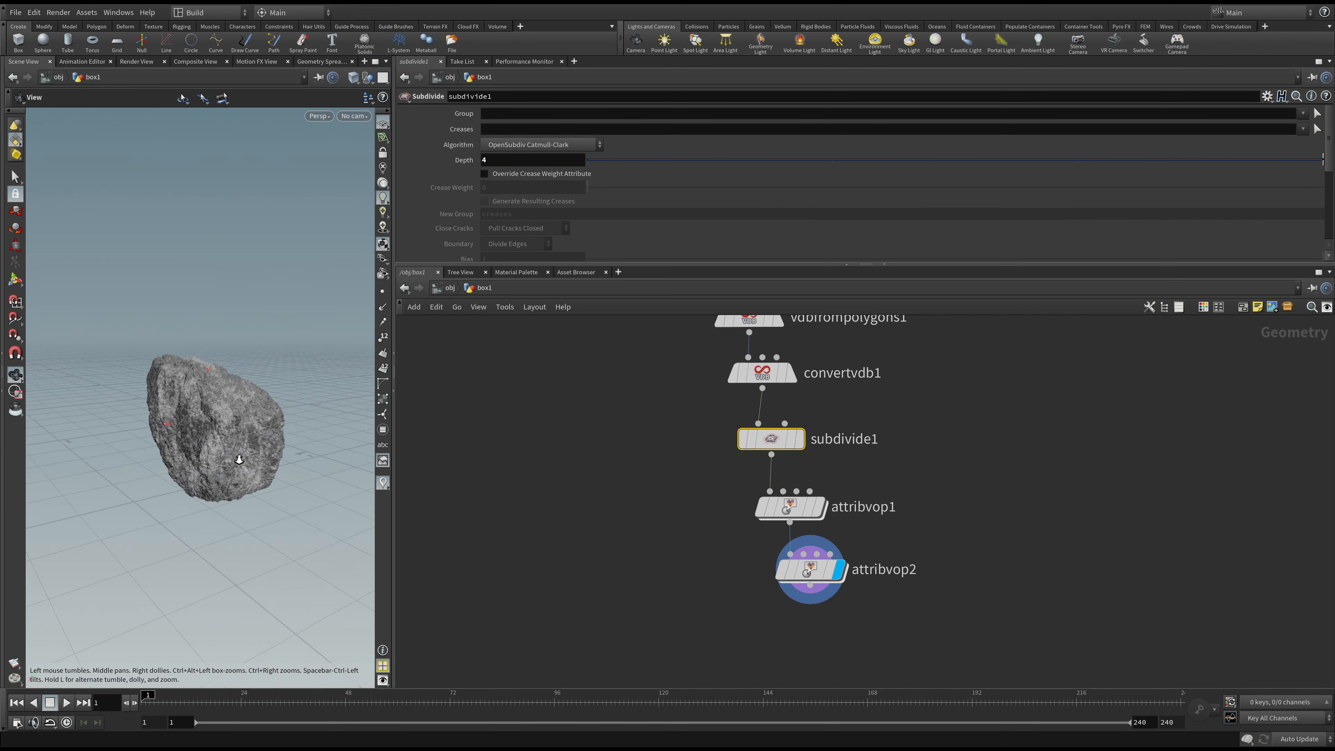
{"action": "right_click_drag", "start_coordinate": [239, 459], "coordinate": [222, 307]}
{"action": "left_click_drag", "start_coordinate": [222, 307], "coordinate": [268, 336]}
{"action": "right_click_drag", "start_coordinate": [268, 337], "coordinate": [280, 507]}
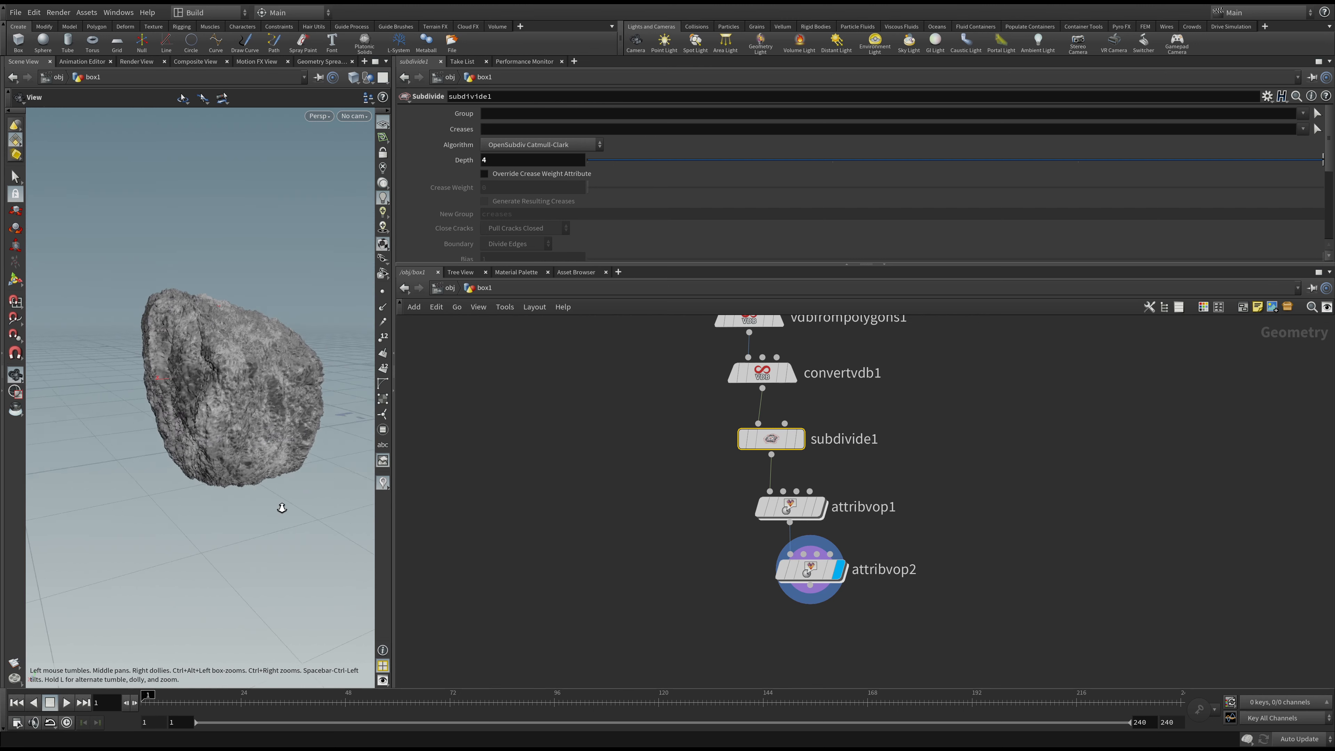
{"action": "mouse_move", "coordinate": [280, 507]}
{"action": "left_mouse_down"}
{"action": "mouse_move", "coordinate": [233, 398]}
{"action": "mouse_move", "coordinate": [185, 391]}
{"action": "mouse_move", "coordinate": [194, 402]}
{"action": "mouse_move", "coordinate": [175, 423]}
{"action": "mouse_move", "coordinate": [202, 421]}
{"action": "mouse_move", "coordinate": [146, 420]}
{"action": "left_mouse_up"}
{"action": "middle_click_drag", "start_coordinate": [146, 420], "coordinate": [226, 417]}
{"action": "mouse_move", "coordinate": [225, 417]}
{"action": "right_mouse_down"}
{"action": "mouse_move", "coordinate": [241, 490]}
{"action": "mouse_move", "coordinate": [223, 429]}
{"action": "right_mouse_up"}
{"action": "left_click_drag", "start_coordinate": [224, 429], "coordinate": [194, 419]}
{"action": "middle_click_drag", "start_coordinate": [194, 419], "coordinate": [231, 421]}
{"action": "left_click_drag", "start_coordinate": [231, 421], "coordinate": [209, 475]}
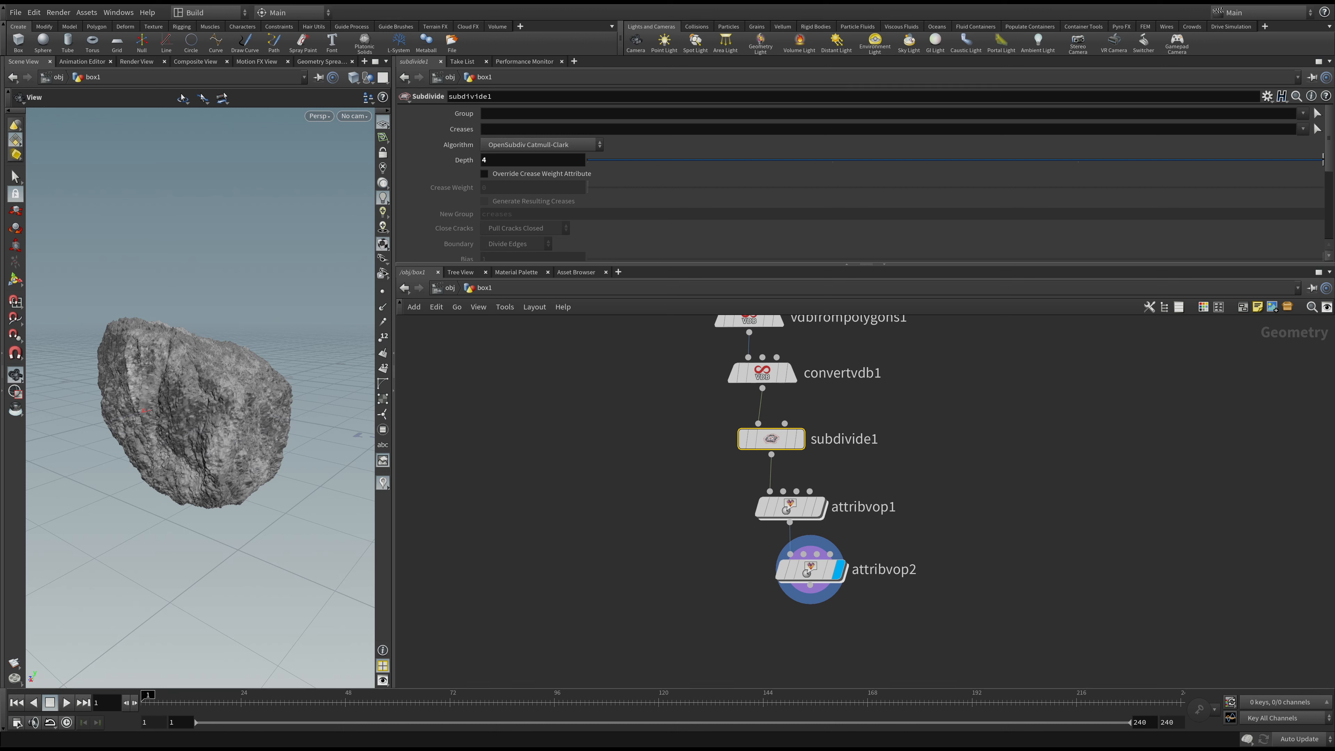
- Move subdivide1, attribvop1 and attribvop2 down together to make room below convertvdb1
{"action": "middle_click_drag", "start_coordinate": [547, 543], "coordinate": [517, 593]}
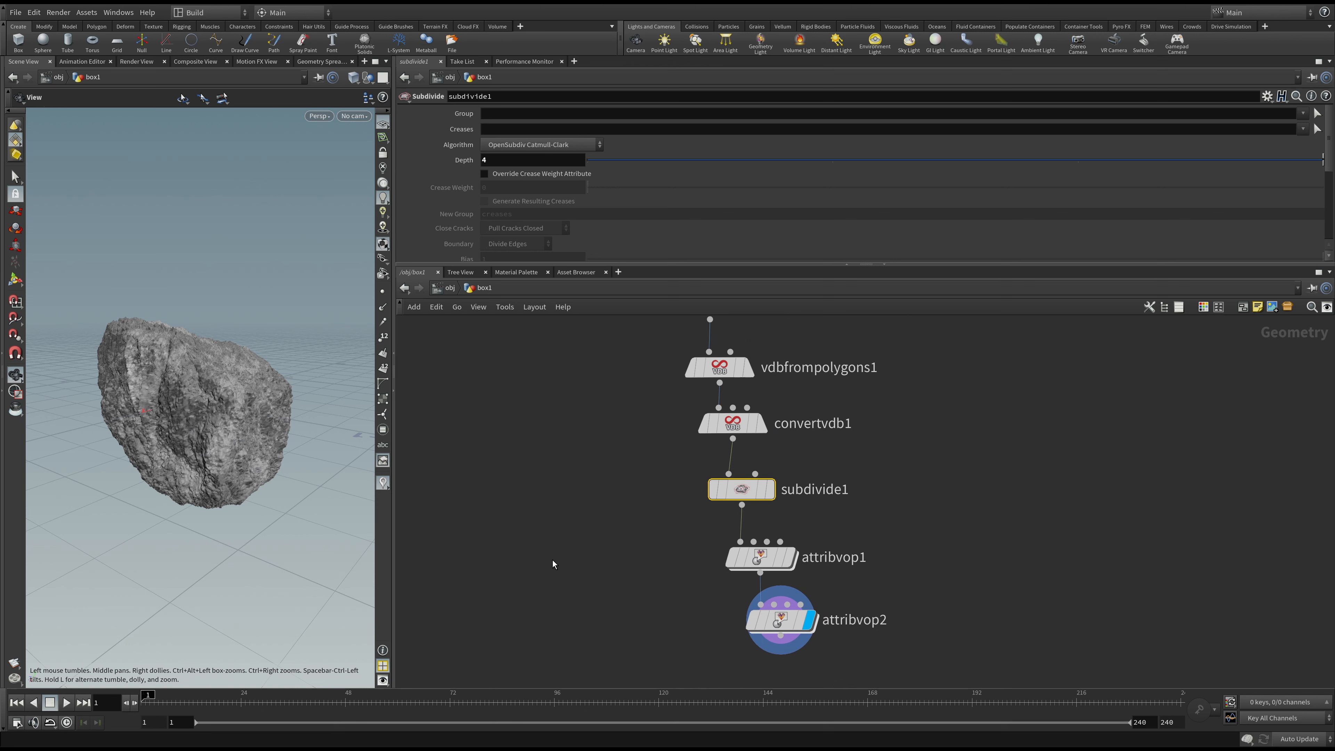
{"action": "left_click_drag", "start_coordinate": [924, 445], "coordinate": [604, 651]}
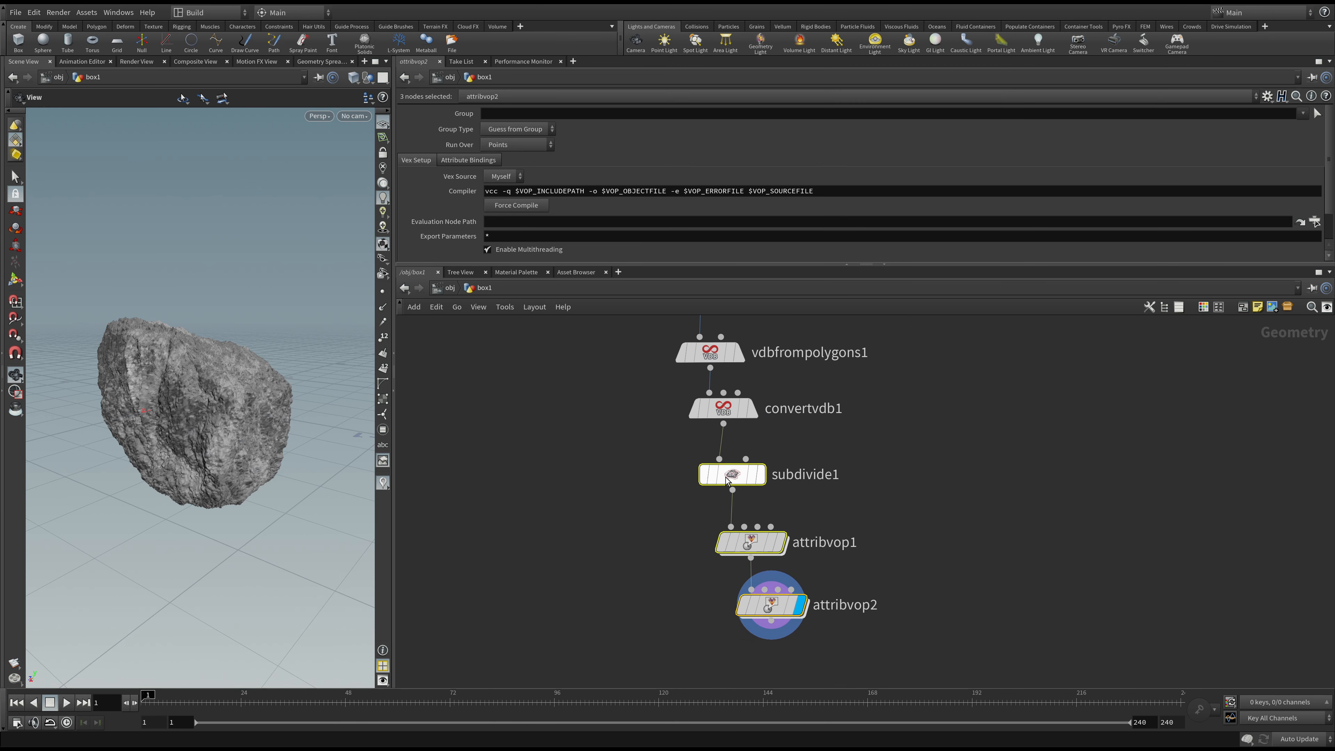
{"action": "left_click_drag", "start_coordinate": [750, 474], "coordinate": [753, 562]}
{"action": "middle_click_drag", "start_coordinate": [764, 546], "coordinate": [764, 505]}
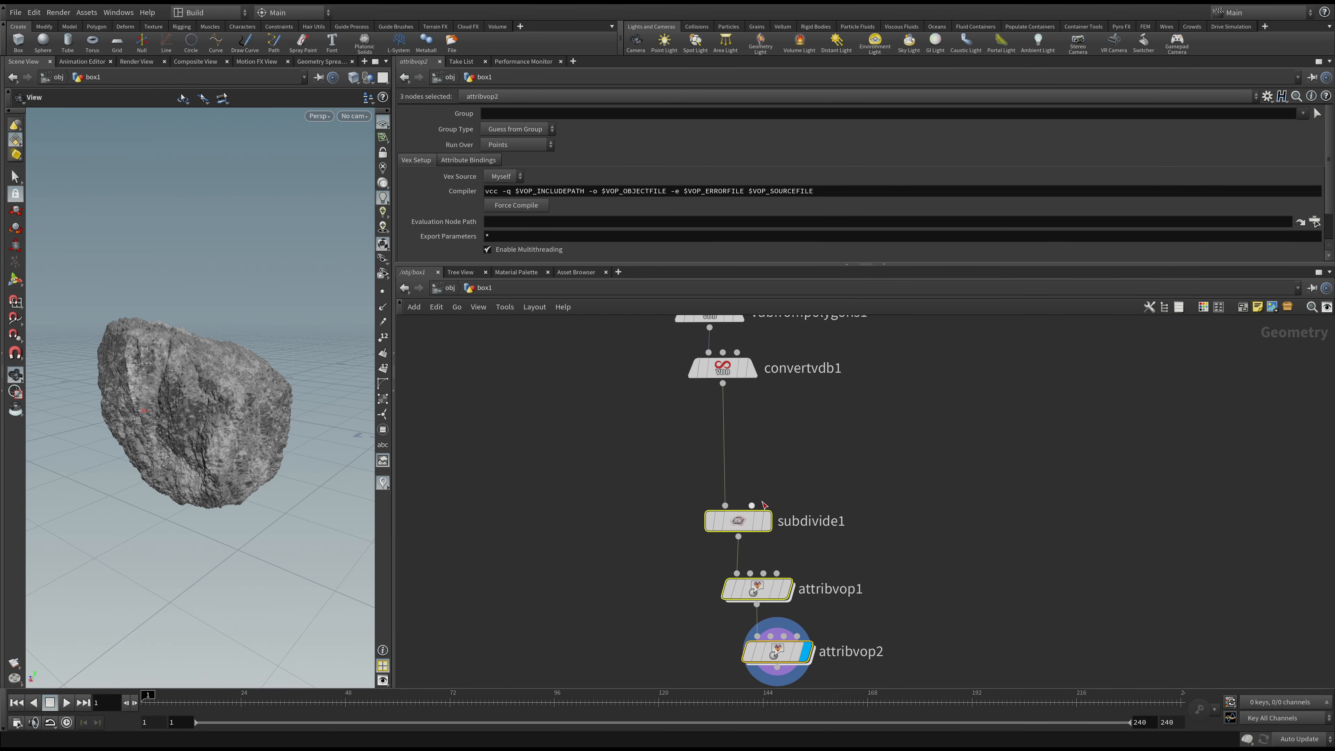
- Add a UV Unwrap node and wire it between convertvdb1 and the first input of subdivide1
{"action": "left_click", "coordinate": [624, 457]}
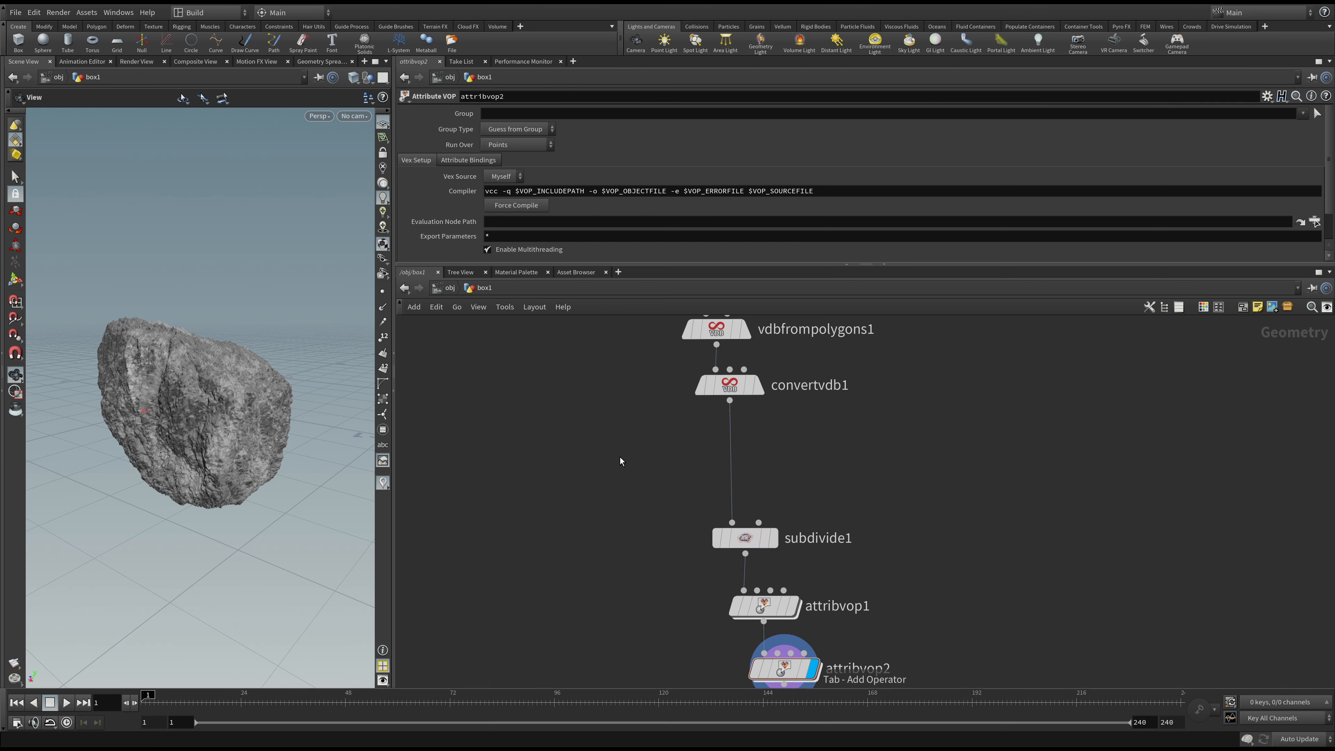
{"action": "key", "text": "Return"}
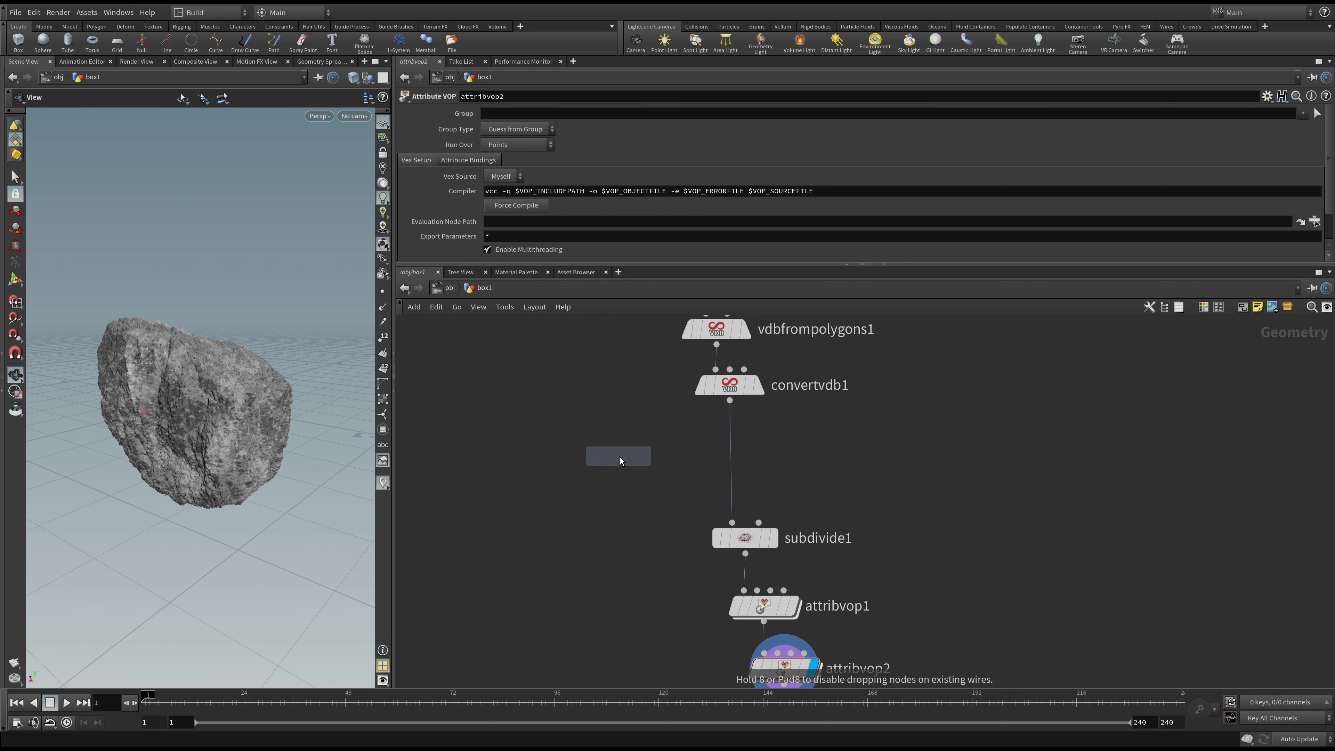
{"action": "left_click", "coordinate": [619, 457]}
{"action": "left_click", "coordinate": [606, 440]}
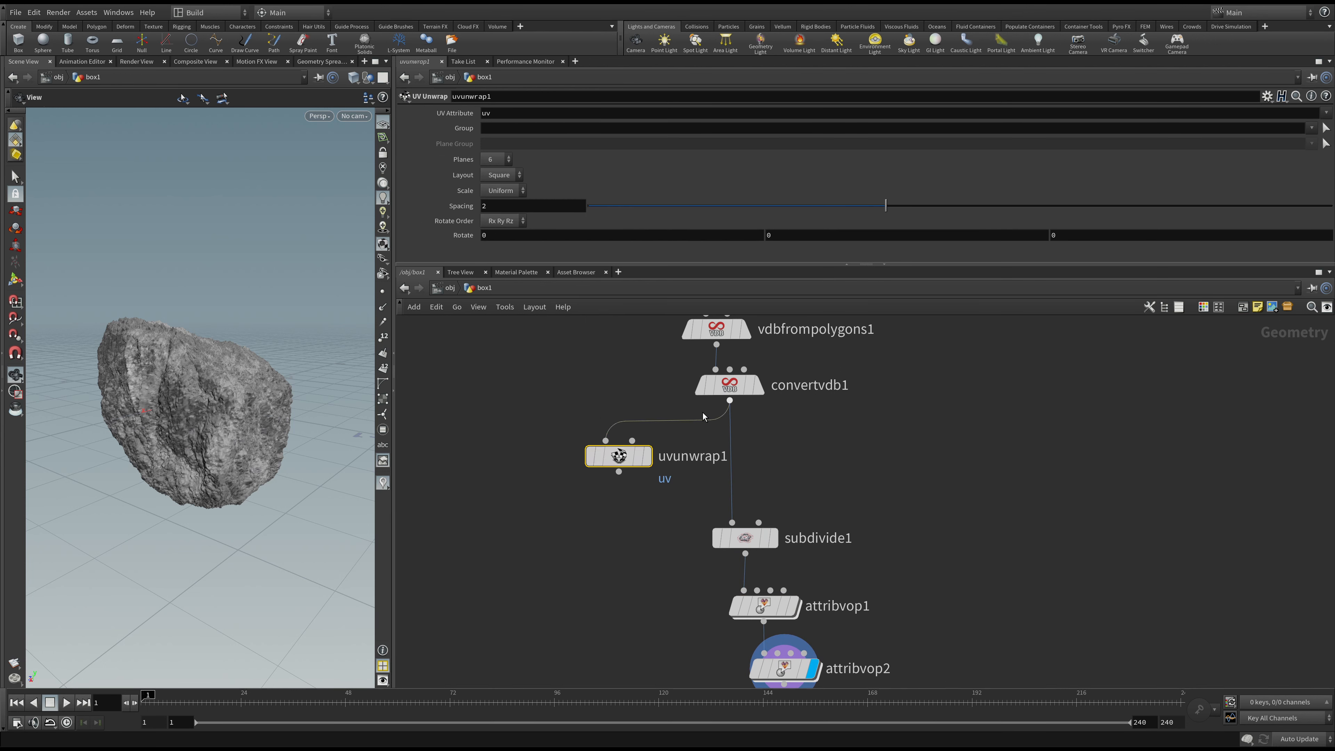
{"action": "left_click", "coordinate": [618, 472]}
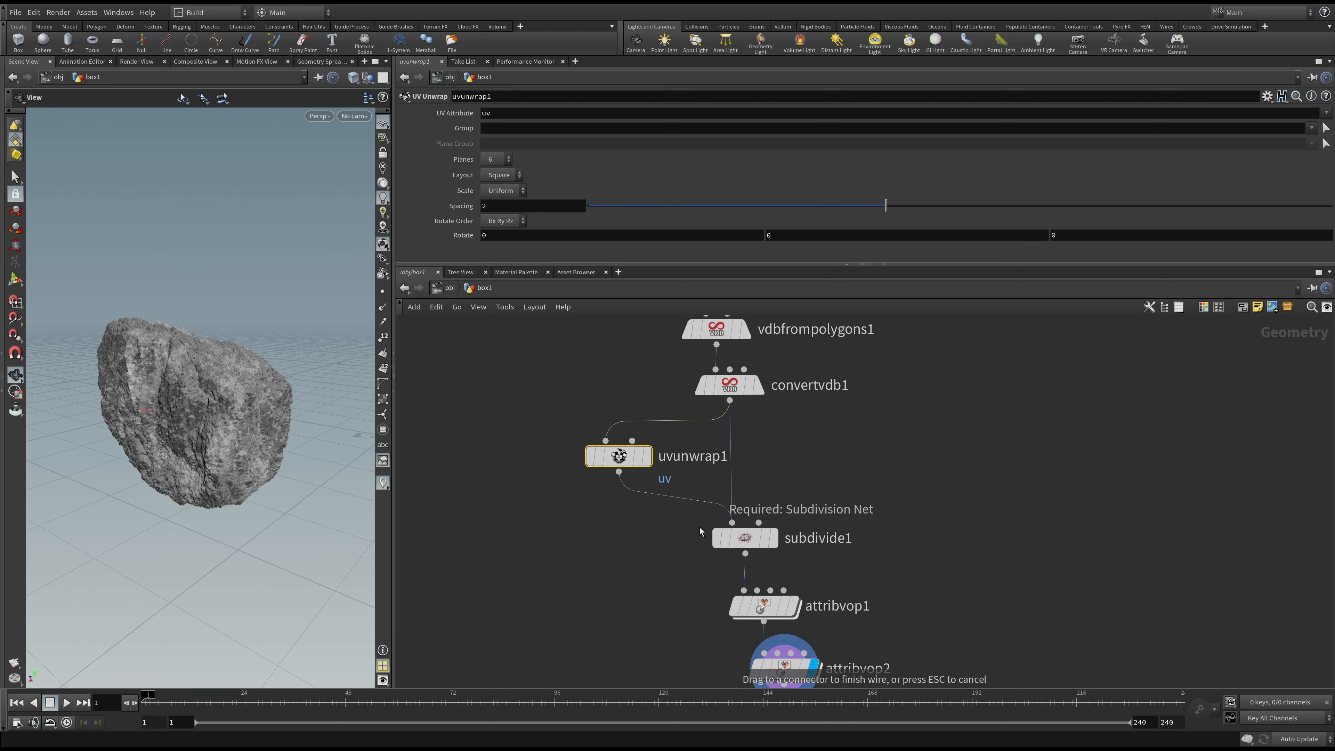
{"action": "left_click", "coordinate": [733, 522]}
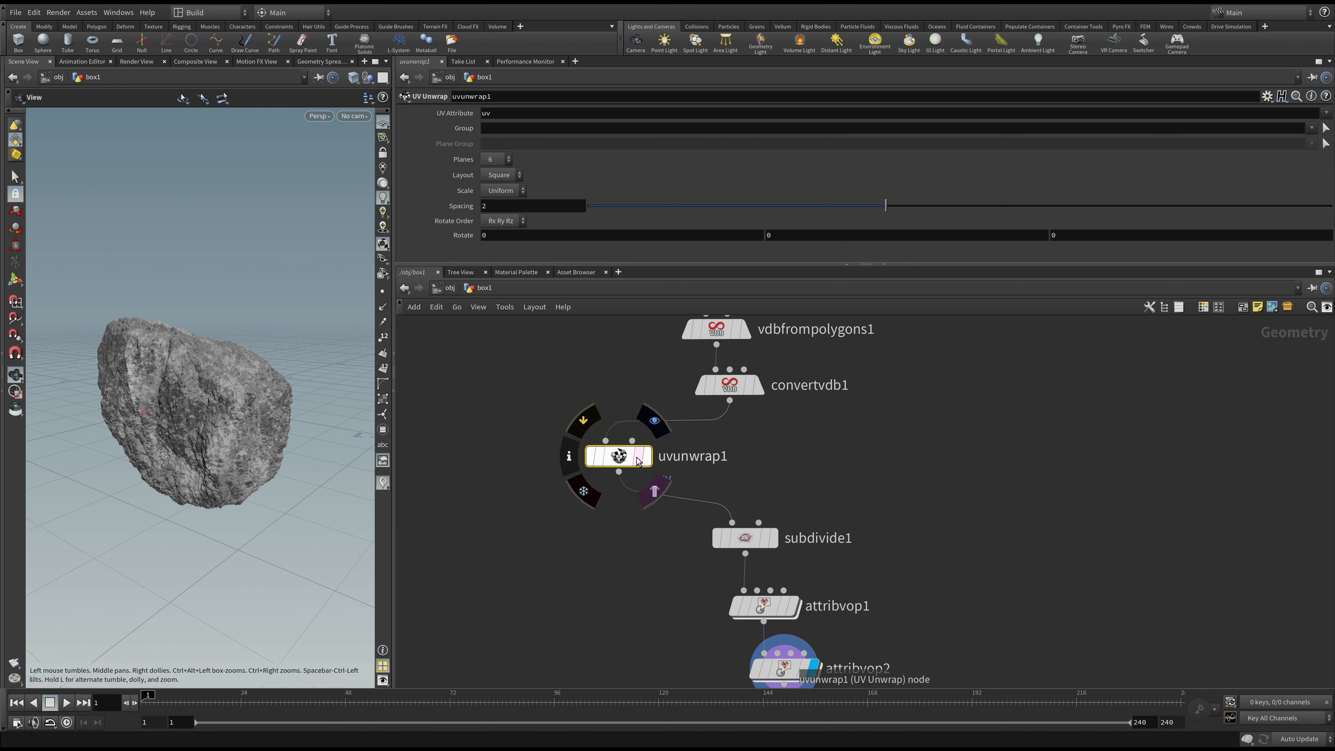
- Display the uvunwrap1 result and inspect its UV layout up close in the UV view
{"action": "left_click", "coordinate": [647, 456]}
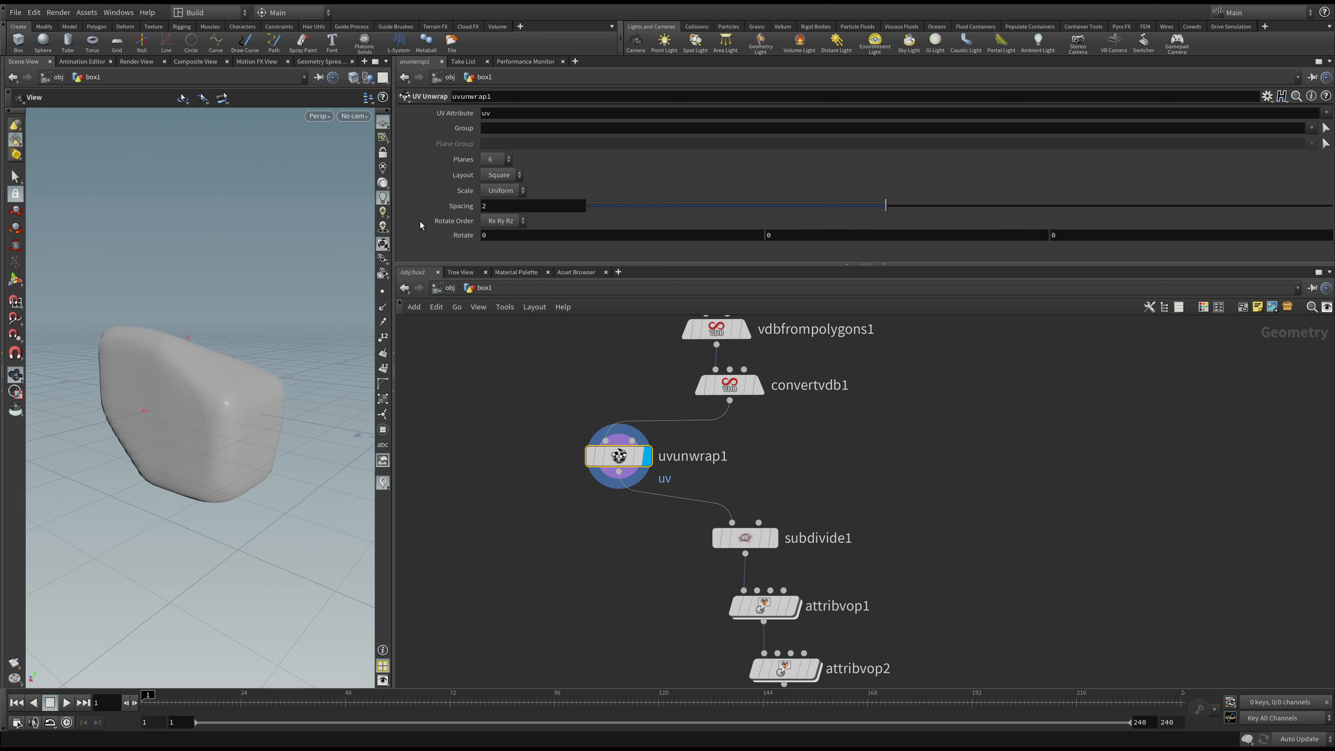
{"action": "key", "text": "space+5"}
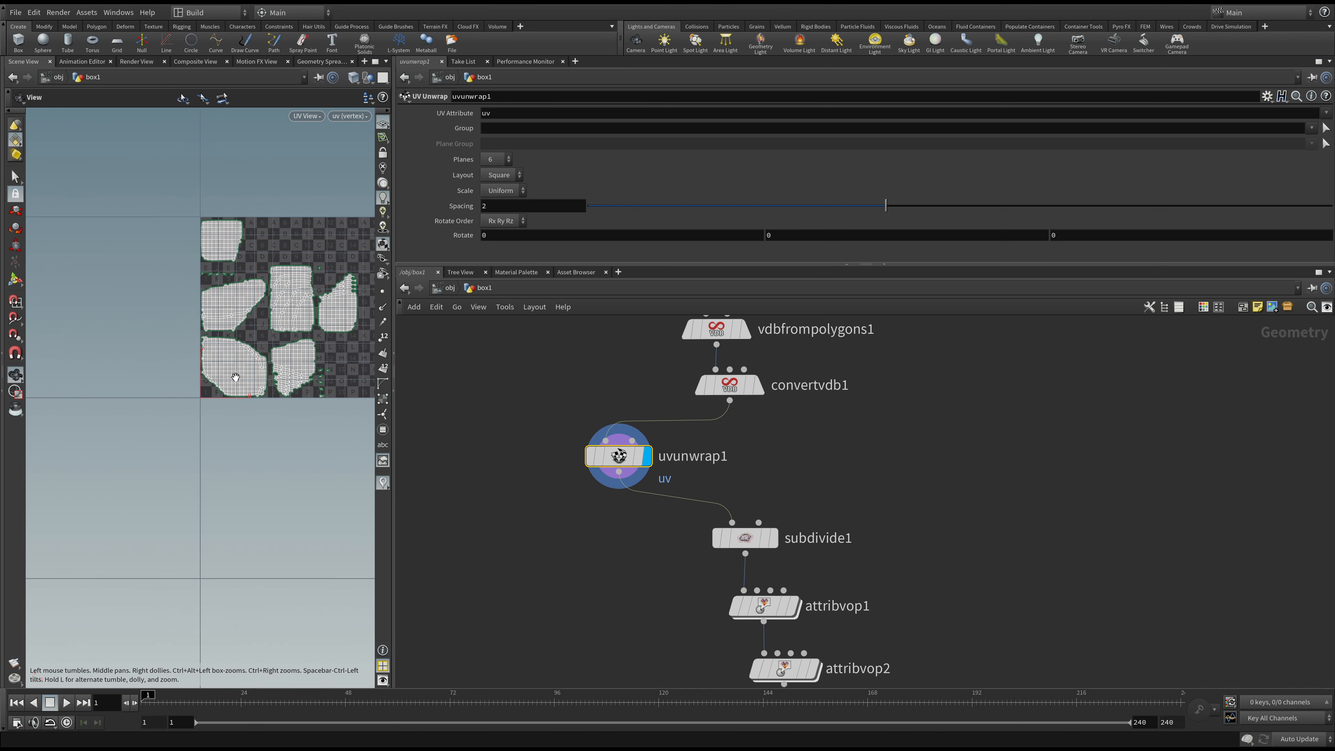
{"action": "middle_click_drag", "start_coordinate": [289, 333], "coordinate": [208, 408]}
{"action": "scroll", "coordinate": [209, 384], "scroll_direction": "up", "scroll_amount": 2}
{"action": "scroll", "coordinate": [210, 384], "scroll_direction": "up", "scroll_amount": 3}
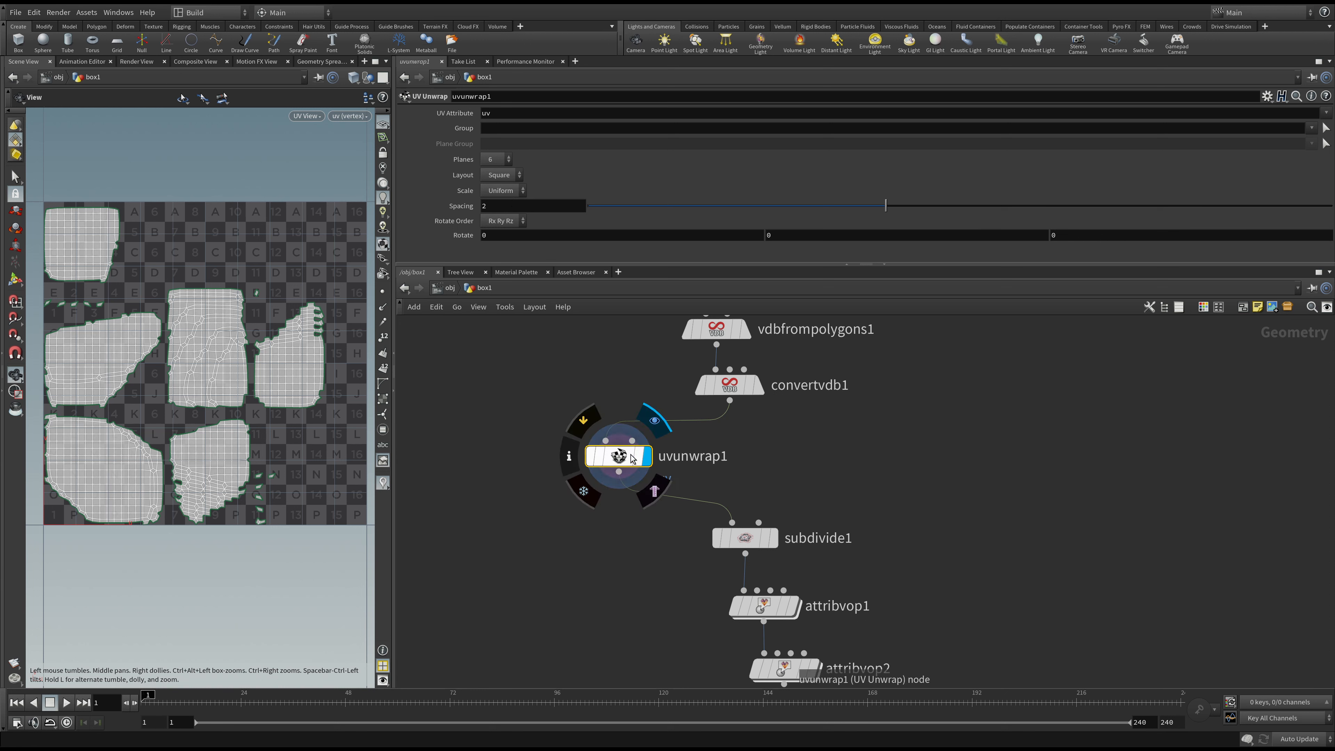
- Compare the UV layouts that uvunwrap1 gives with other Planes counts such as 5 and 4, and return to 6
{"action": "left_click_drag", "start_coordinate": [628, 458], "coordinate": [633, 459]}
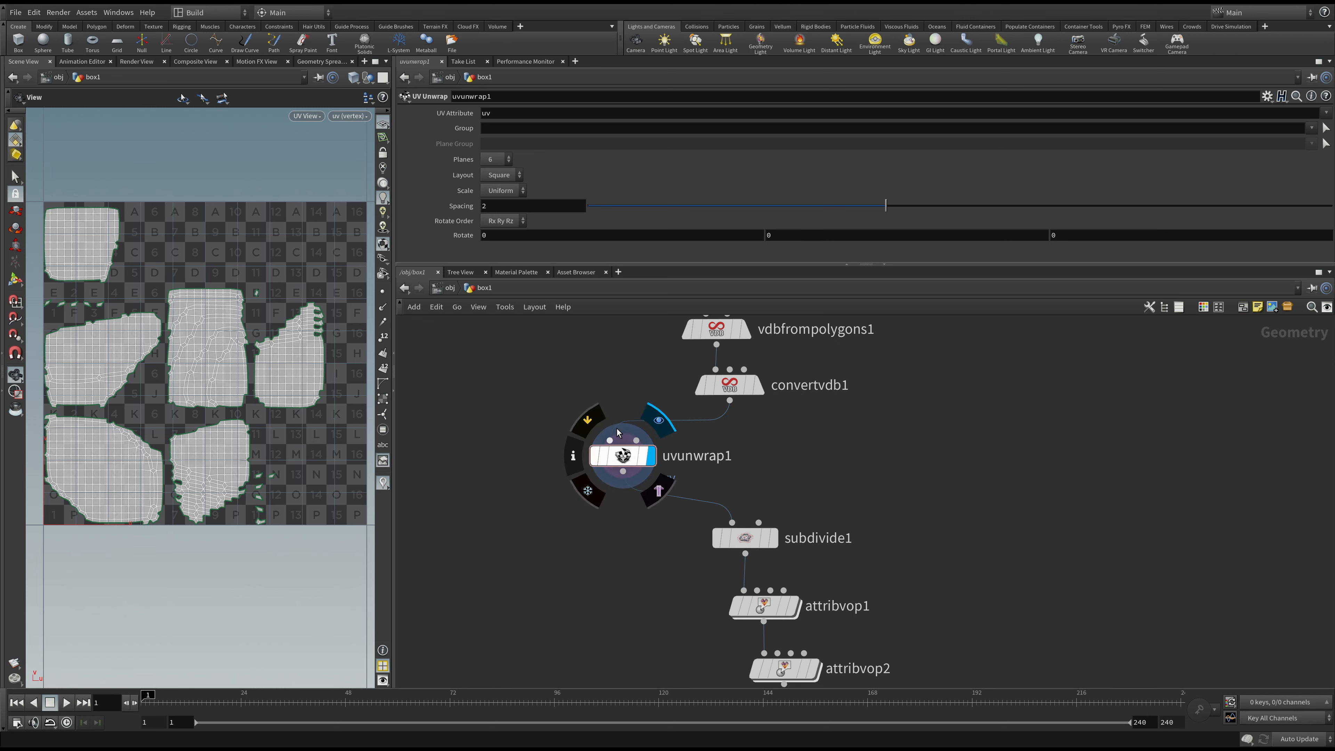
{"action": "left_click", "coordinate": [493, 158]}
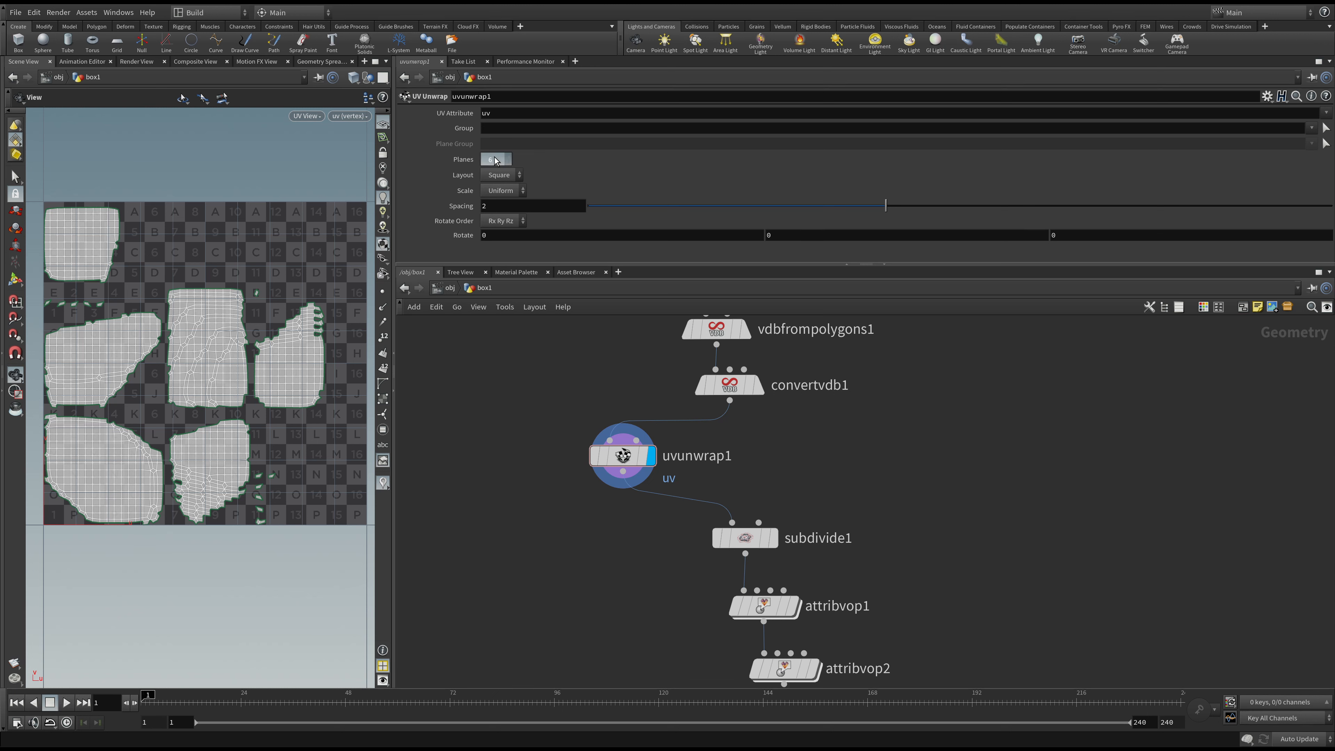
{"action": "left_click", "coordinate": [489, 185]}
{"action": "left_click", "coordinate": [496, 160]}
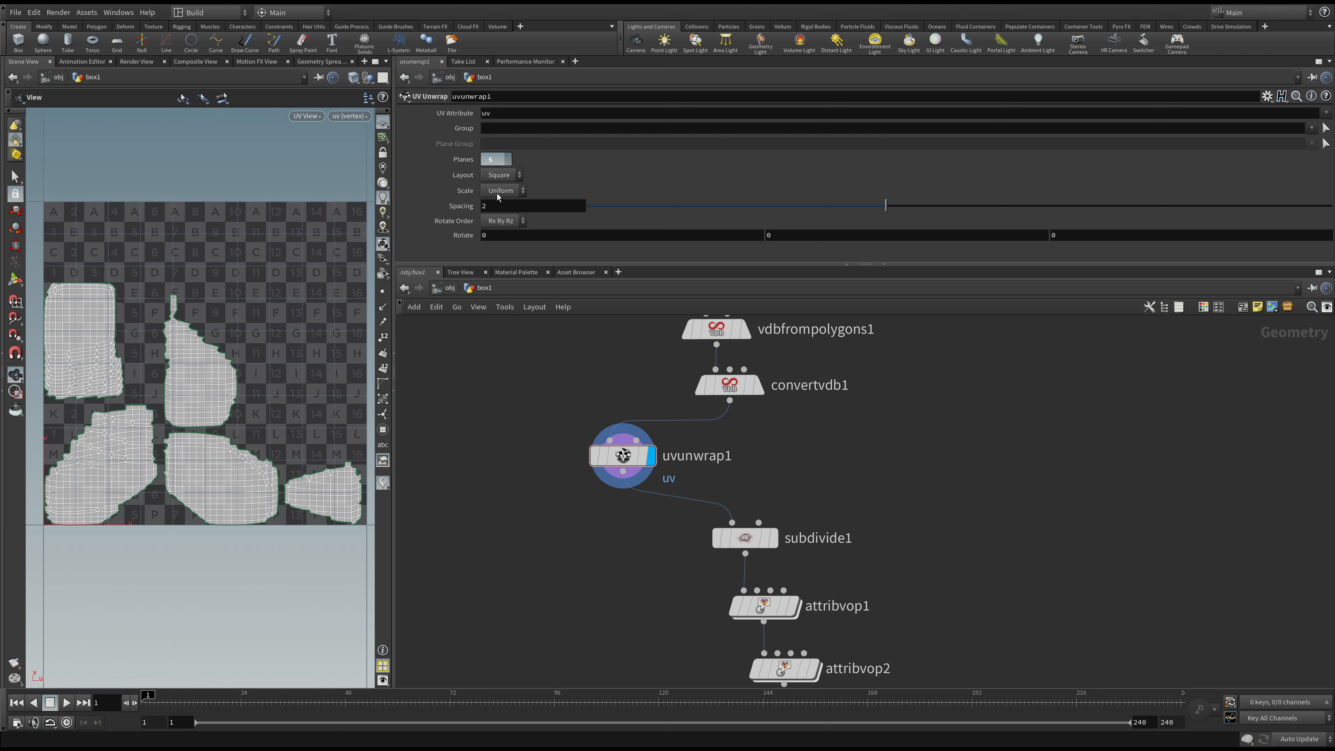
{"action": "left_click", "coordinate": [497, 210]}
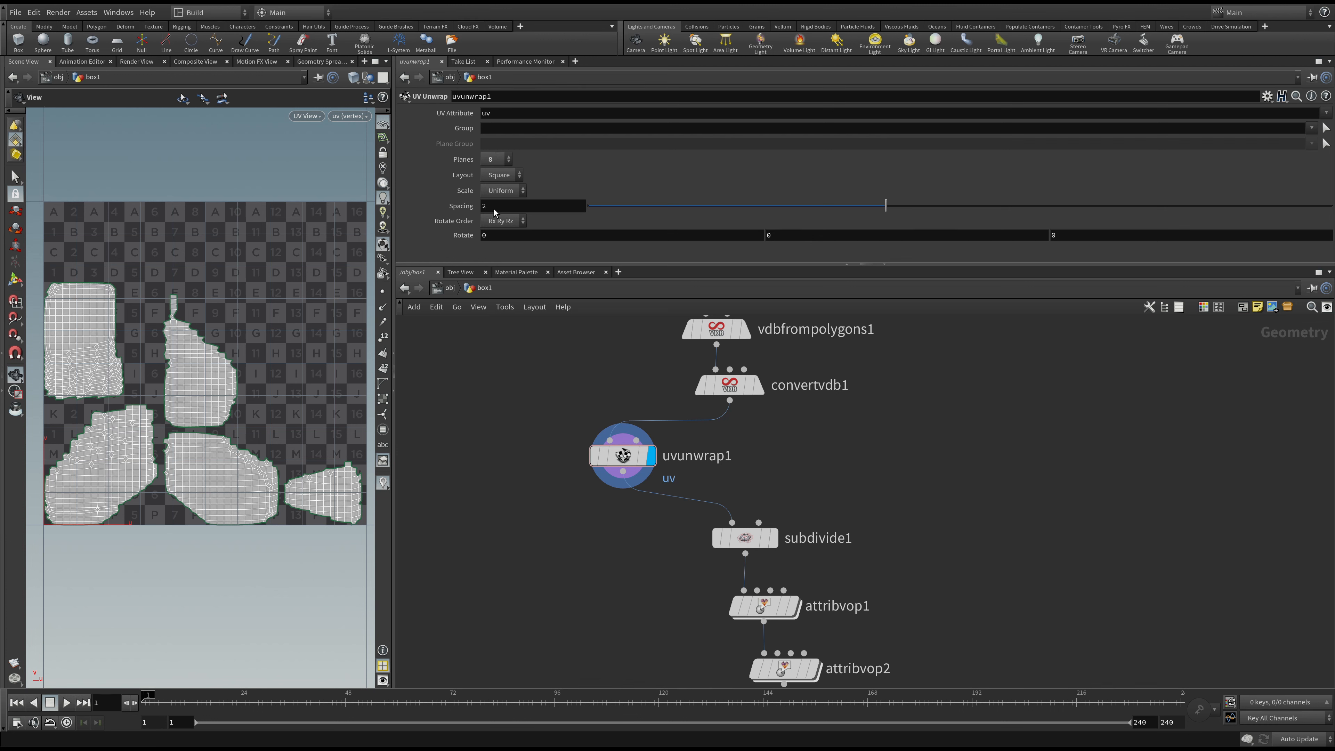
{"action": "left_click", "coordinate": [502, 192]}
{"action": "left_click", "coordinate": [497, 159]}
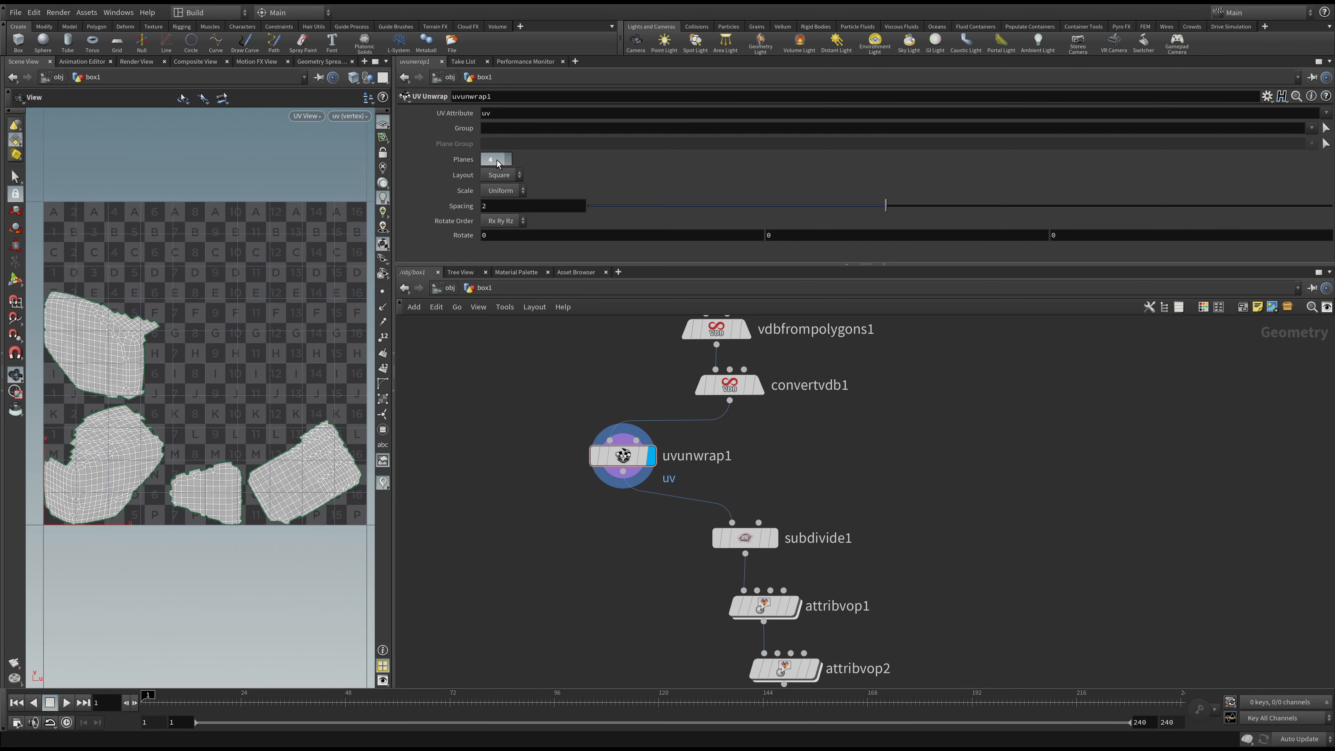
{"action": "left_click", "coordinate": [498, 194]}
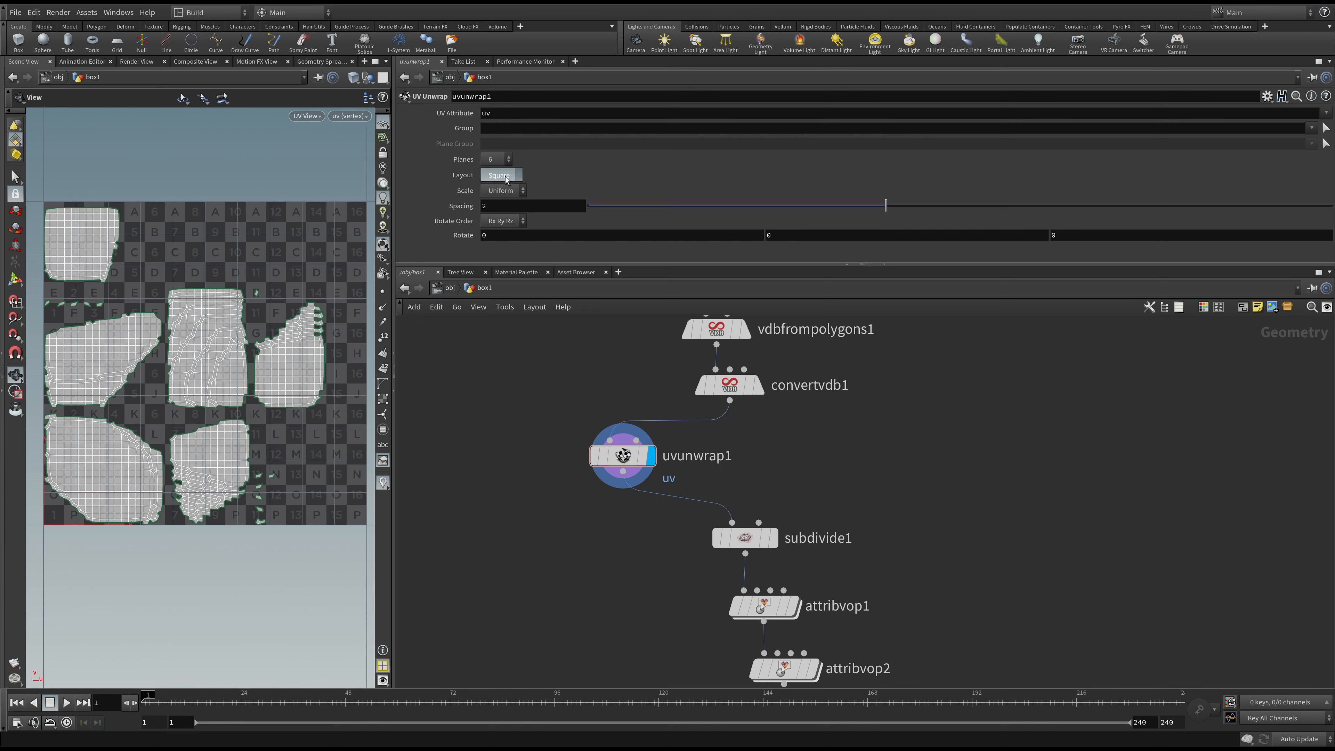
- Set uvunwrap1's Spacing to 0.949, and move subdivide1, attribvop1 and attribvop2 up slightly together
{"action": "left_click_drag", "start_coordinate": [807, 215], "coordinate": [732, 220]}
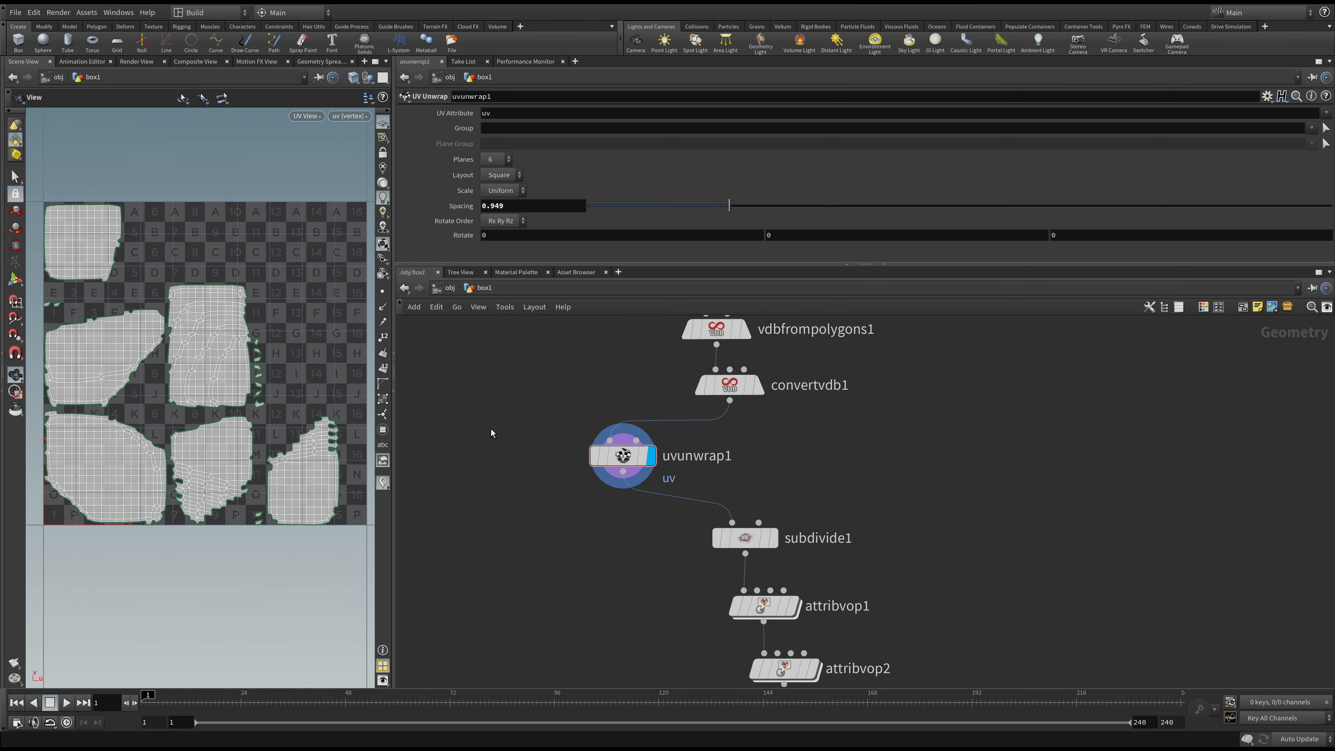
{"action": "mouse_move", "coordinate": [623, 456]}
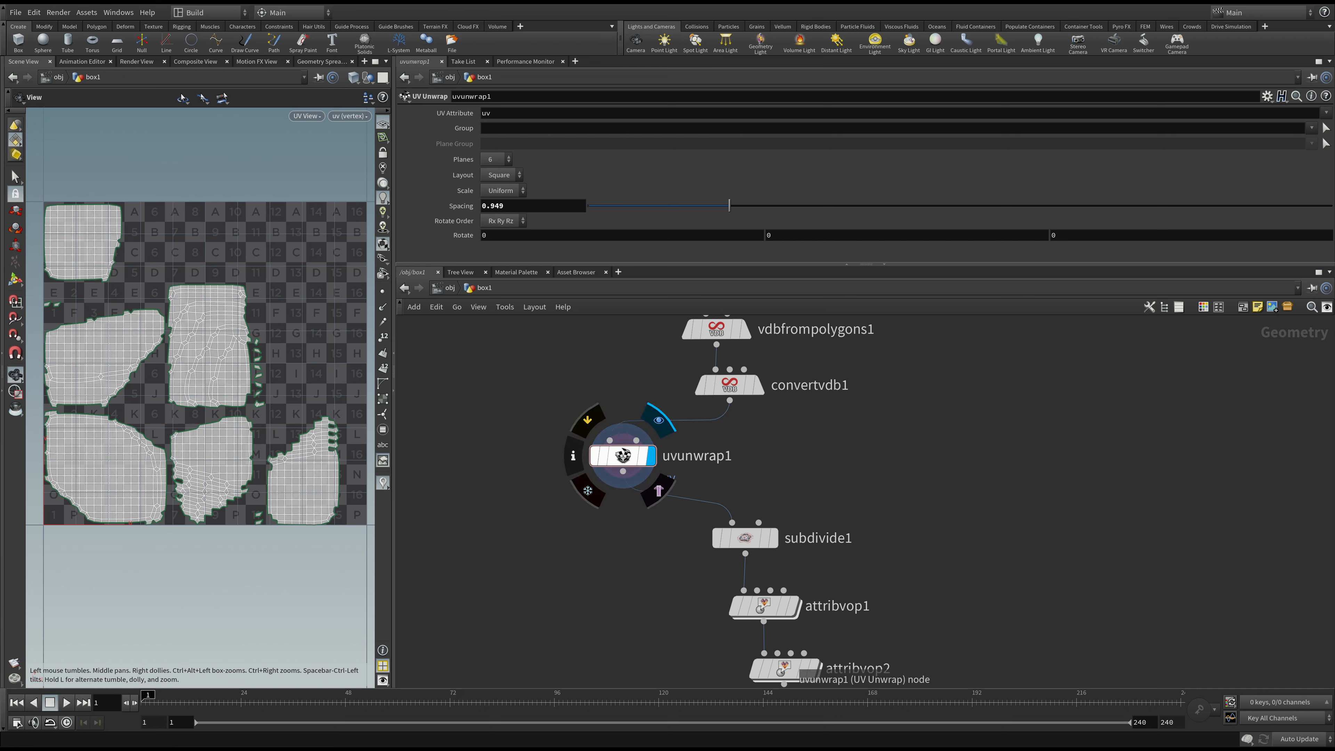
{"action": "left_click_drag", "start_coordinate": [879, 501], "coordinate": [728, 692]}
{"action": "mouse_move", "coordinate": [743, 546]}
{"action": "left_click_drag", "start_coordinate": [740, 542], "coordinate": [736, 528]}
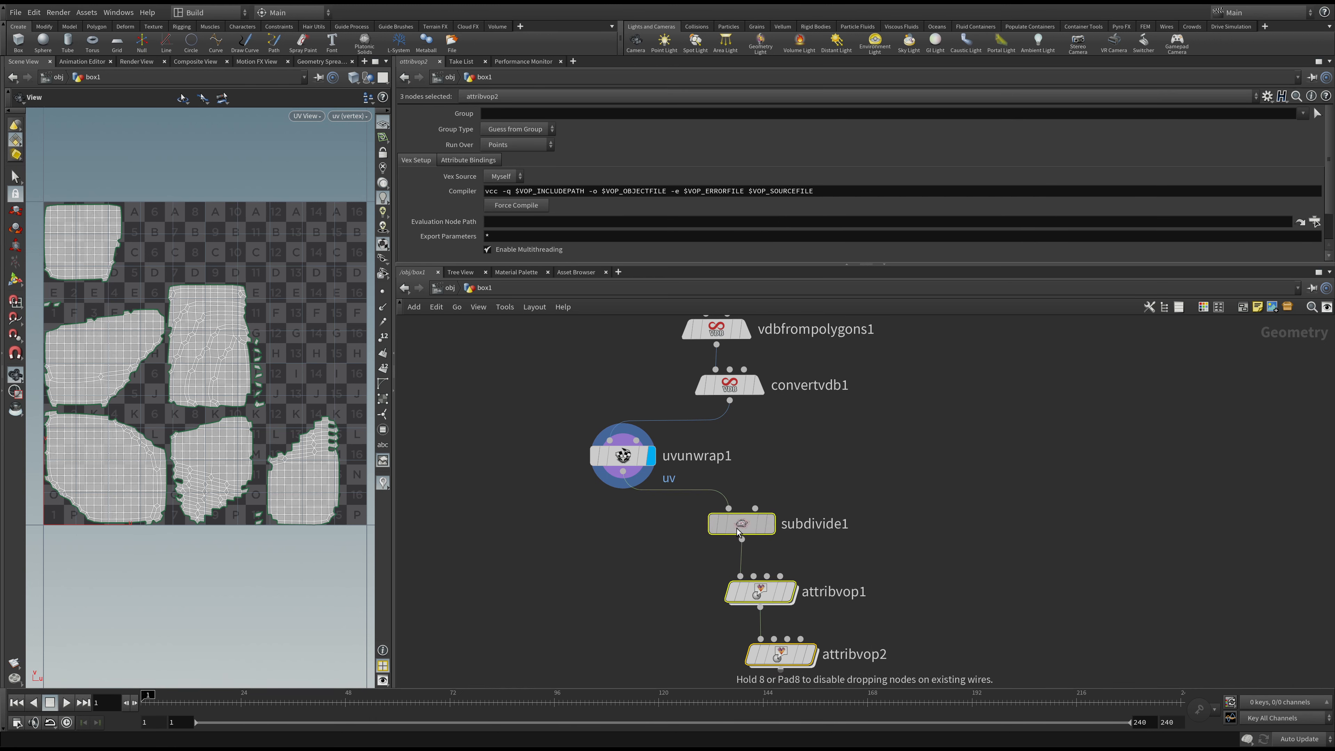
{"action": "left_click", "coordinate": [927, 572]}
{"action": "middle_click_drag", "start_coordinate": [927, 572], "coordinate": [925, 558]}
- Display the attribvop2 result and inspect the colored UV islands up close in the UV view
{"action": "left_click", "coordinate": [809, 641]}
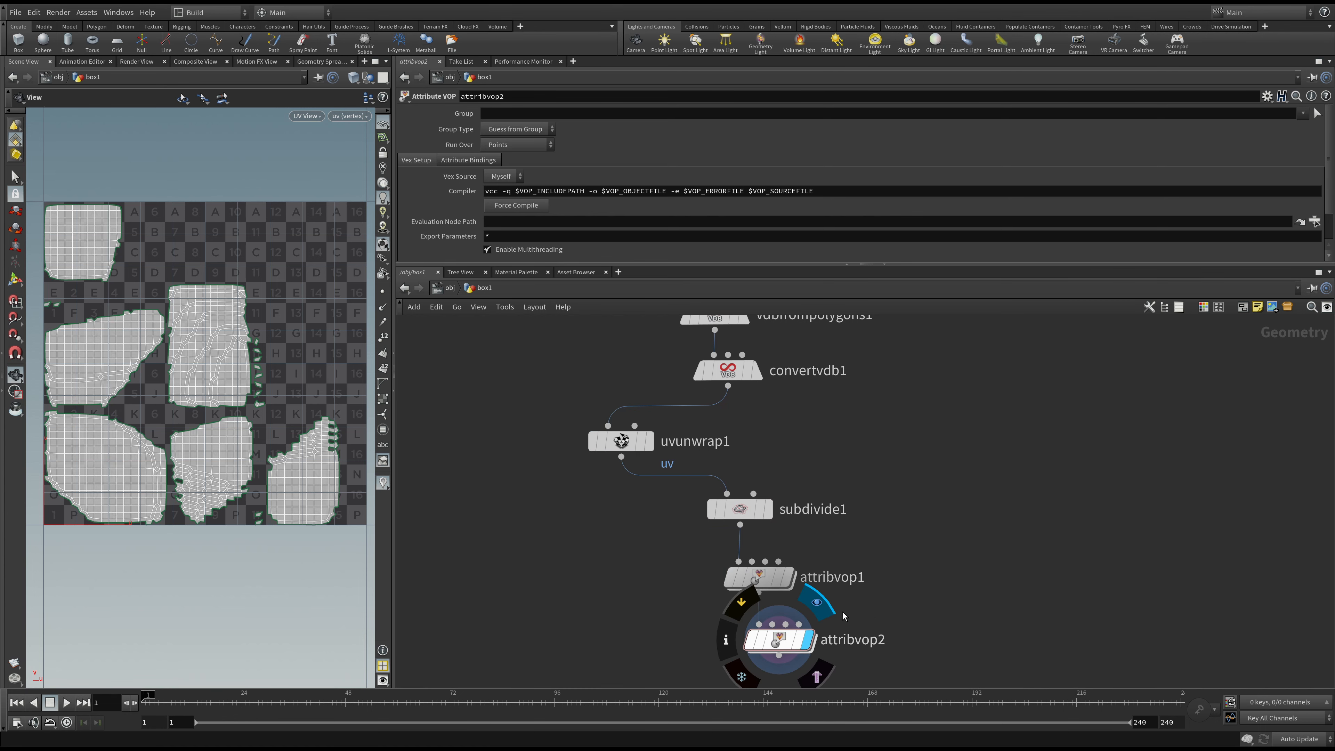
{"action": "scroll", "coordinate": [153, 430], "scroll_direction": "up", "scroll_amount": 5}
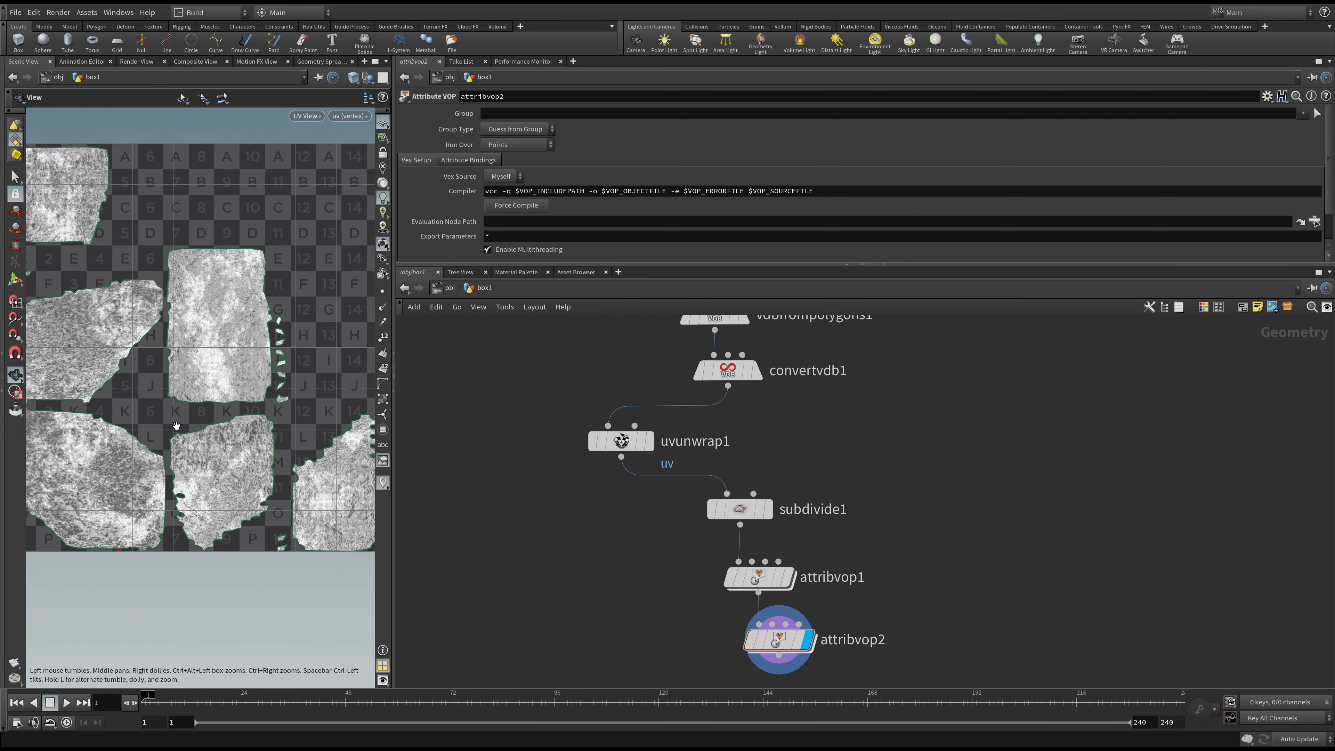
{"action": "middle_click_drag", "start_coordinate": [213, 291], "coordinate": [128, 327]}
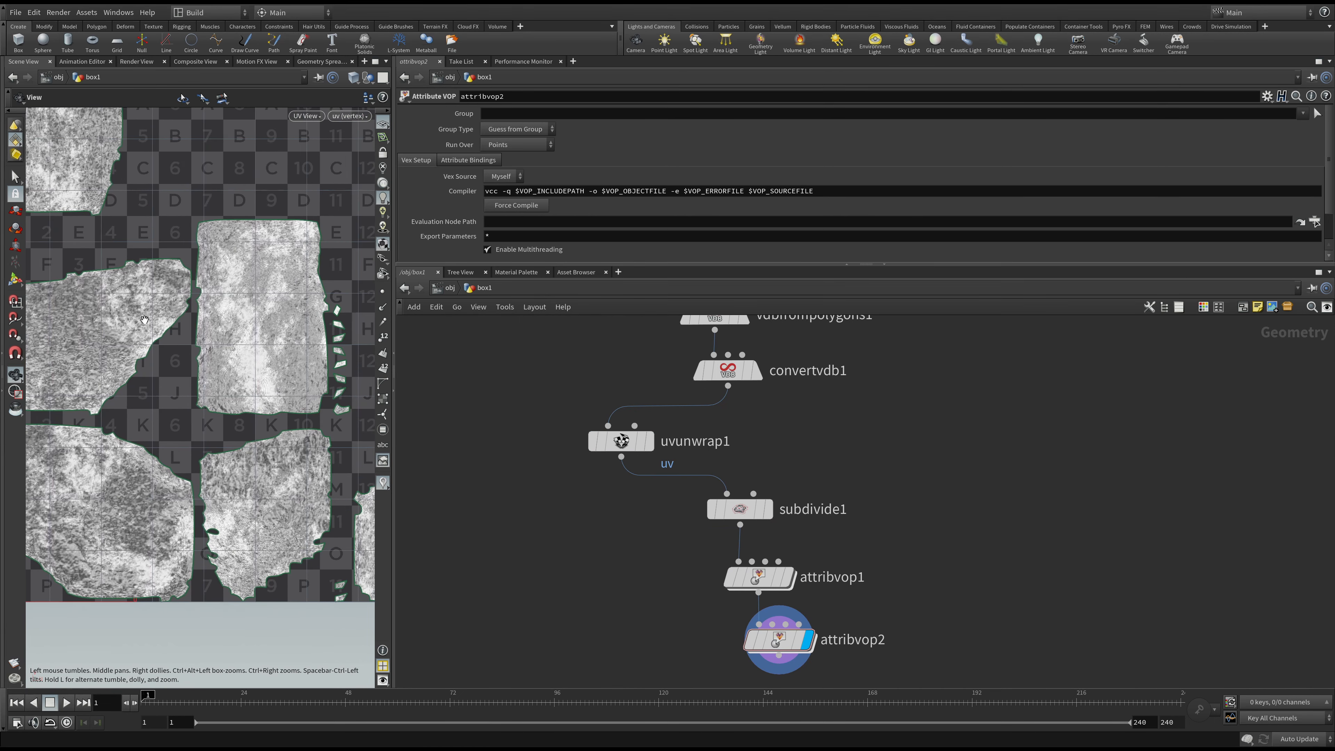
{"action": "middle_click_drag", "start_coordinate": [261, 387], "coordinate": [204, 319]}
{"action": "middle_click_drag", "start_coordinate": [297, 431], "coordinate": [196, 436]}
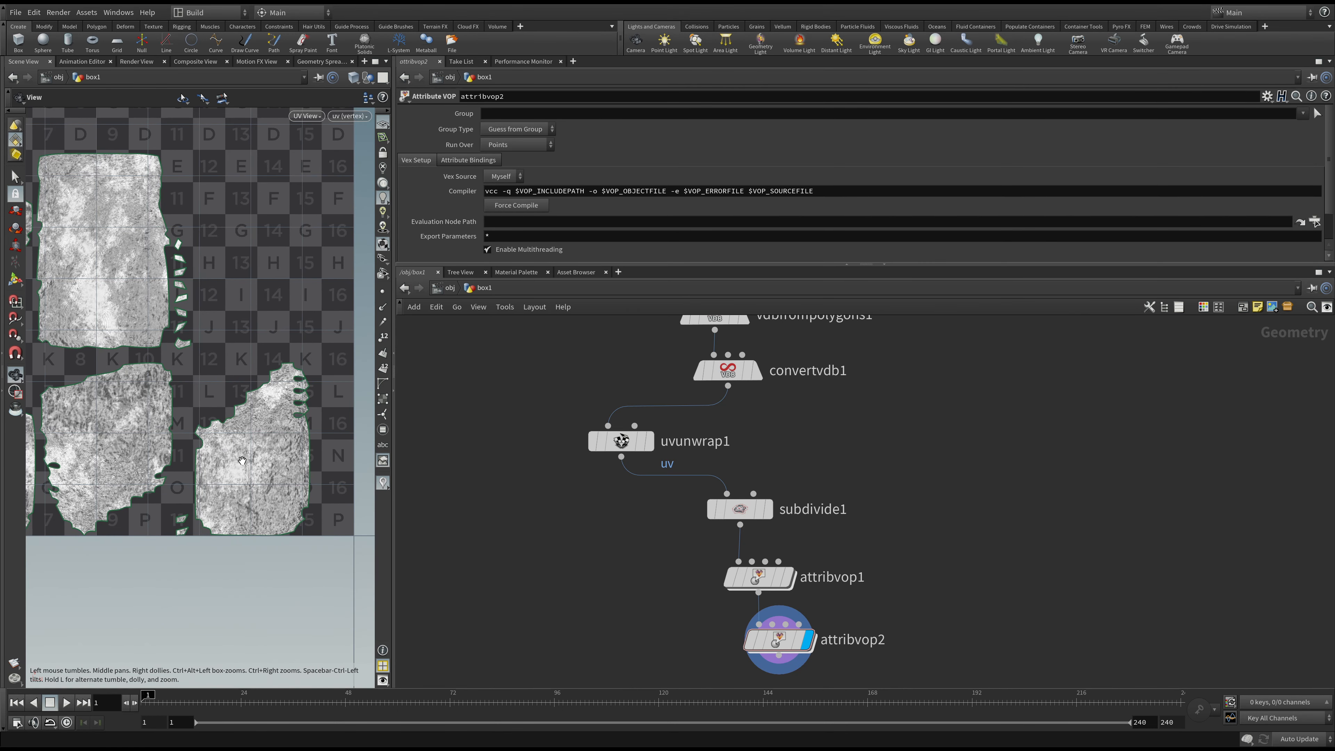
{"action": "scroll", "coordinate": [271, 477], "scroll_direction": "up", "scroll_amount": 3}
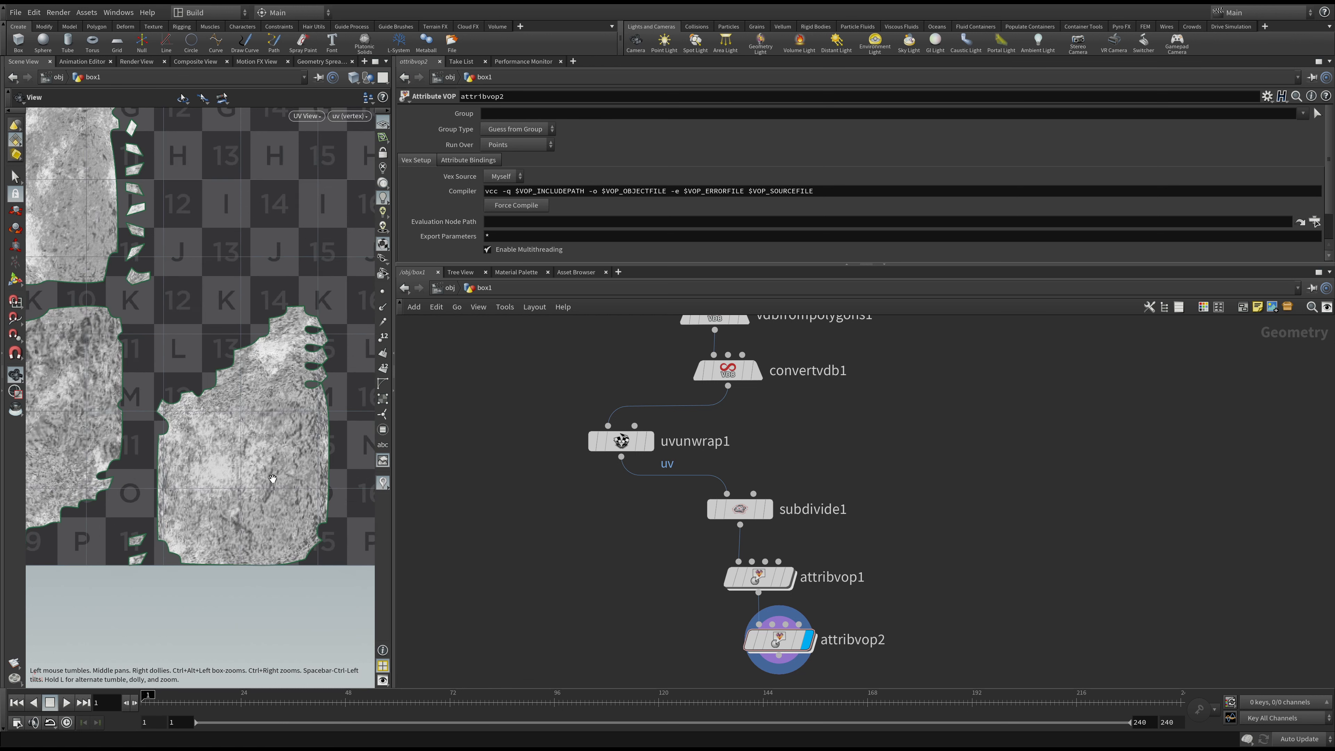
{"action": "scroll", "coordinate": [272, 478], "scroll_direction": "up", "scroll_amount": 3}
- Test subdivide1 with a Depth of 2, and raise its Depth to 5
{"action": "left_click", "coordinate": [740, 510]}
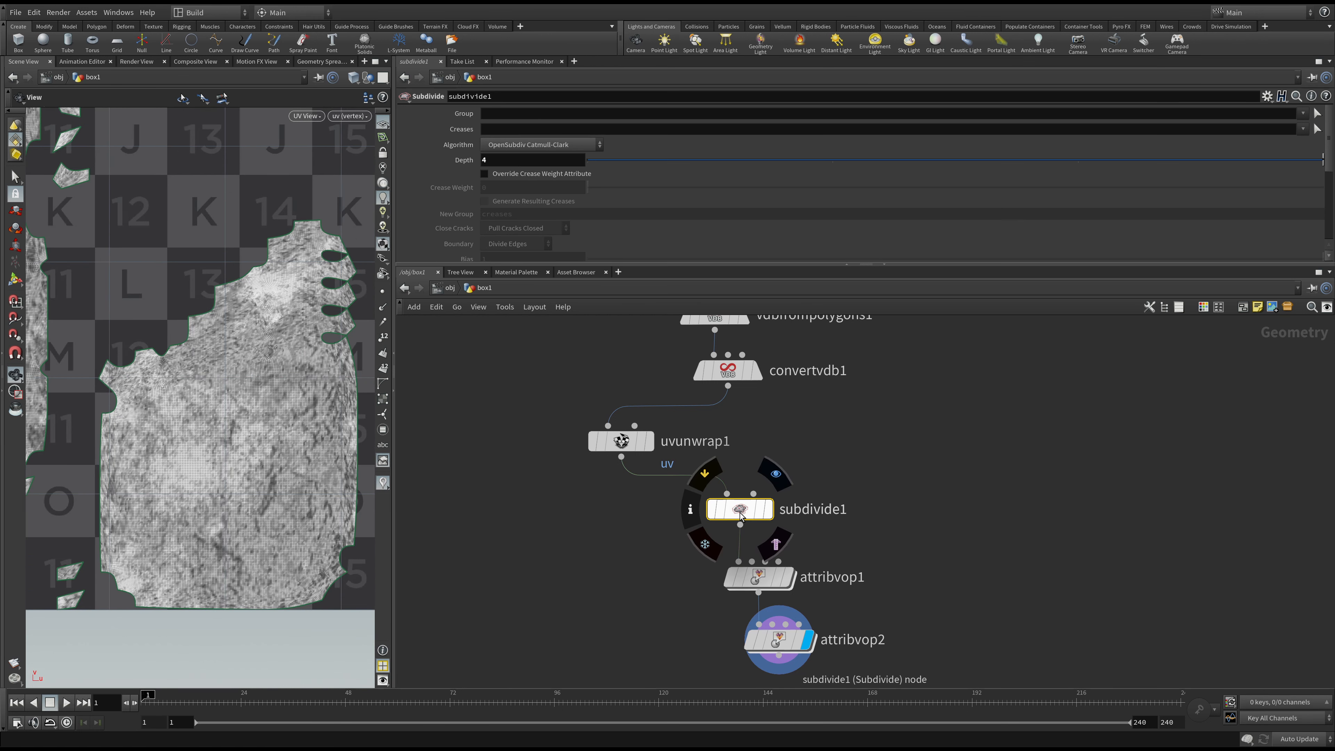
{"action": "left_click_drag", "start_coordinate": [492, 160], "coordinate": [472, 179]}
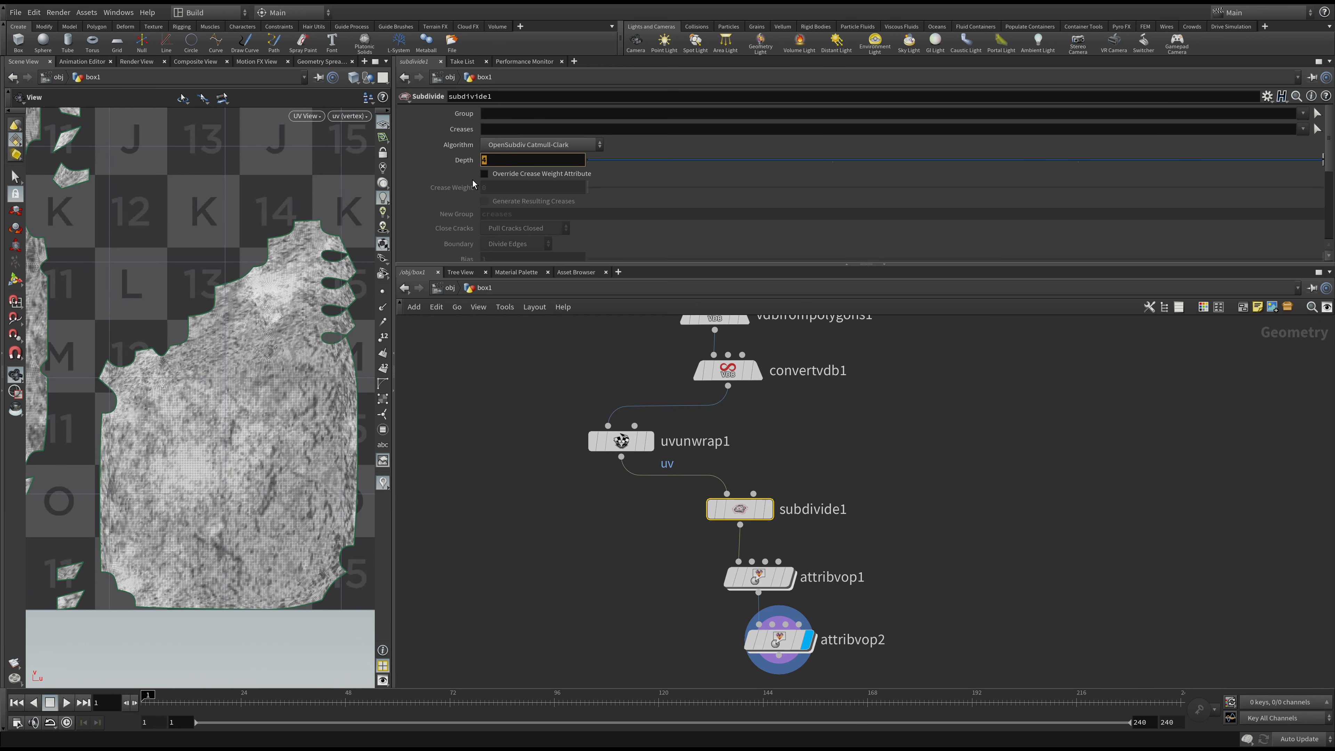
{"action": "type", "text": "2"}
{"action": "key", "text": "Return"}
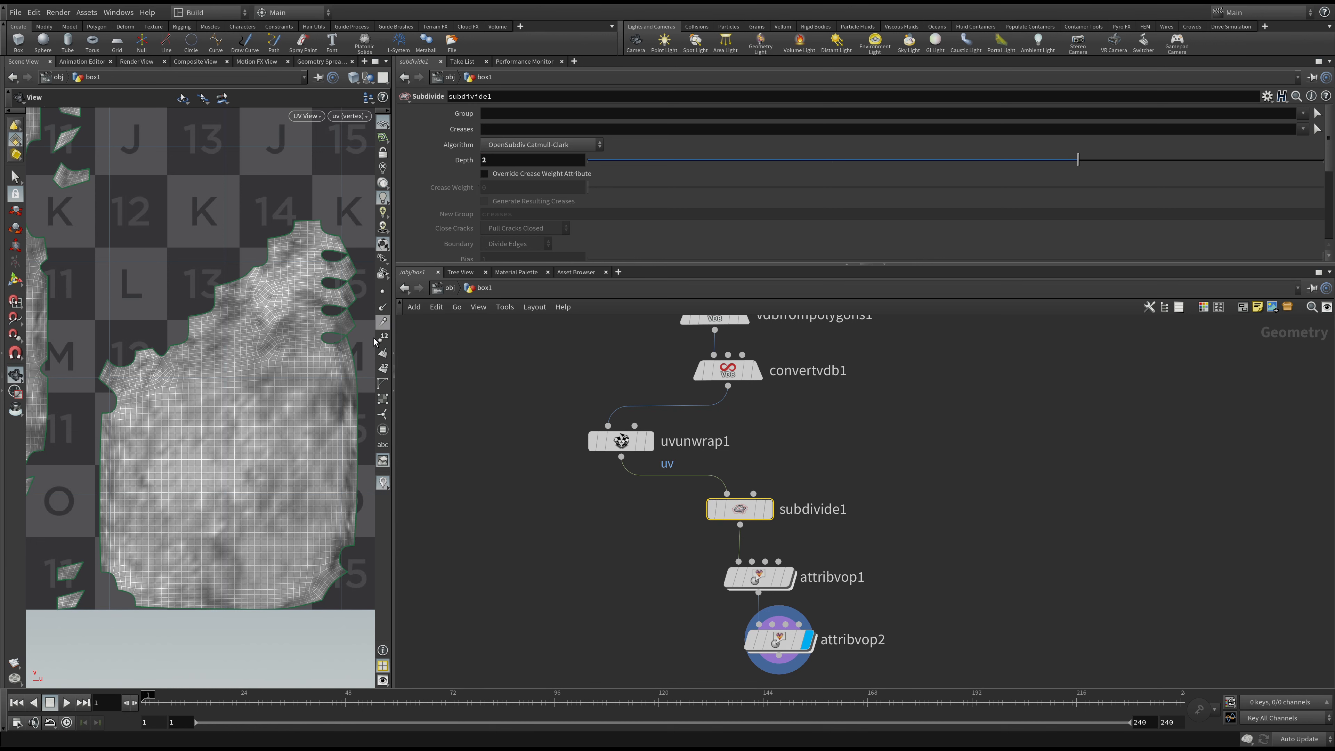
{"action": "left_click_drag", "start_coordinate": [505, 161], "coordinate": [443, 225]}
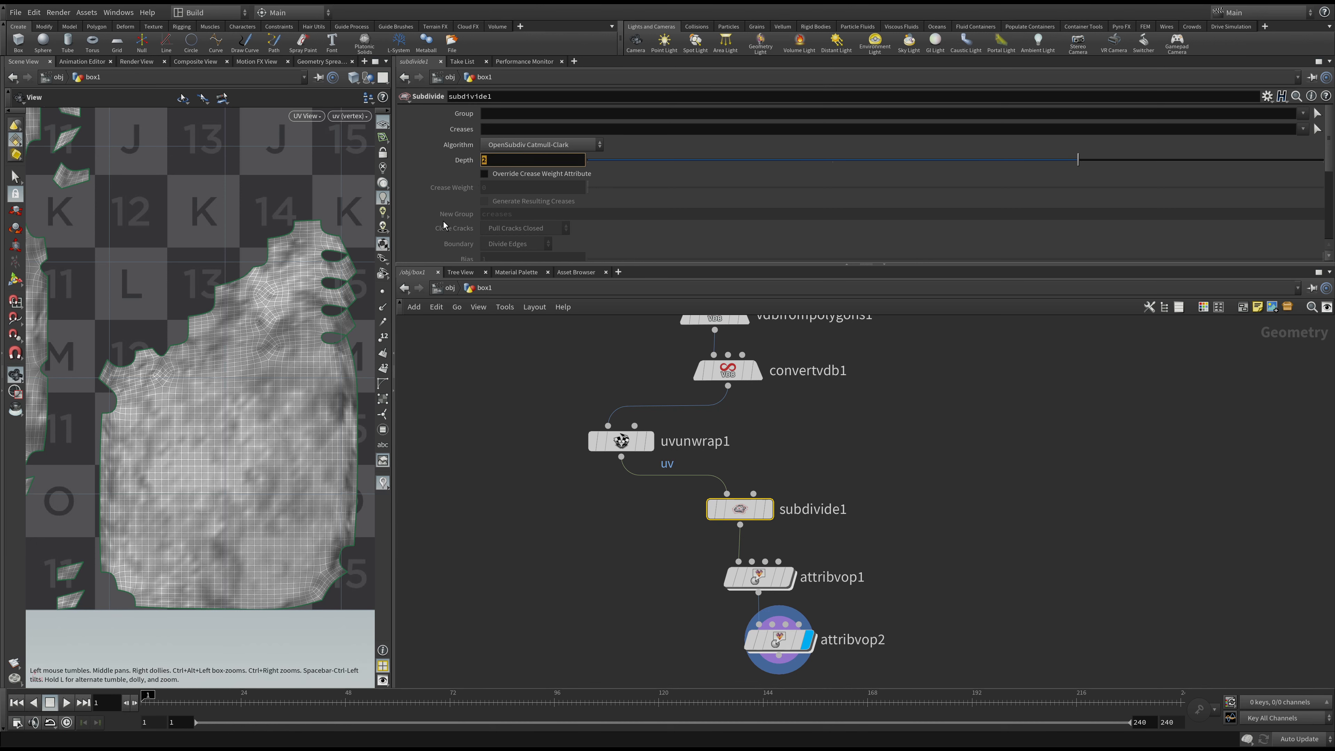
{"action": "type", "text": "5"}
{"action": "key", "text": "Return"}
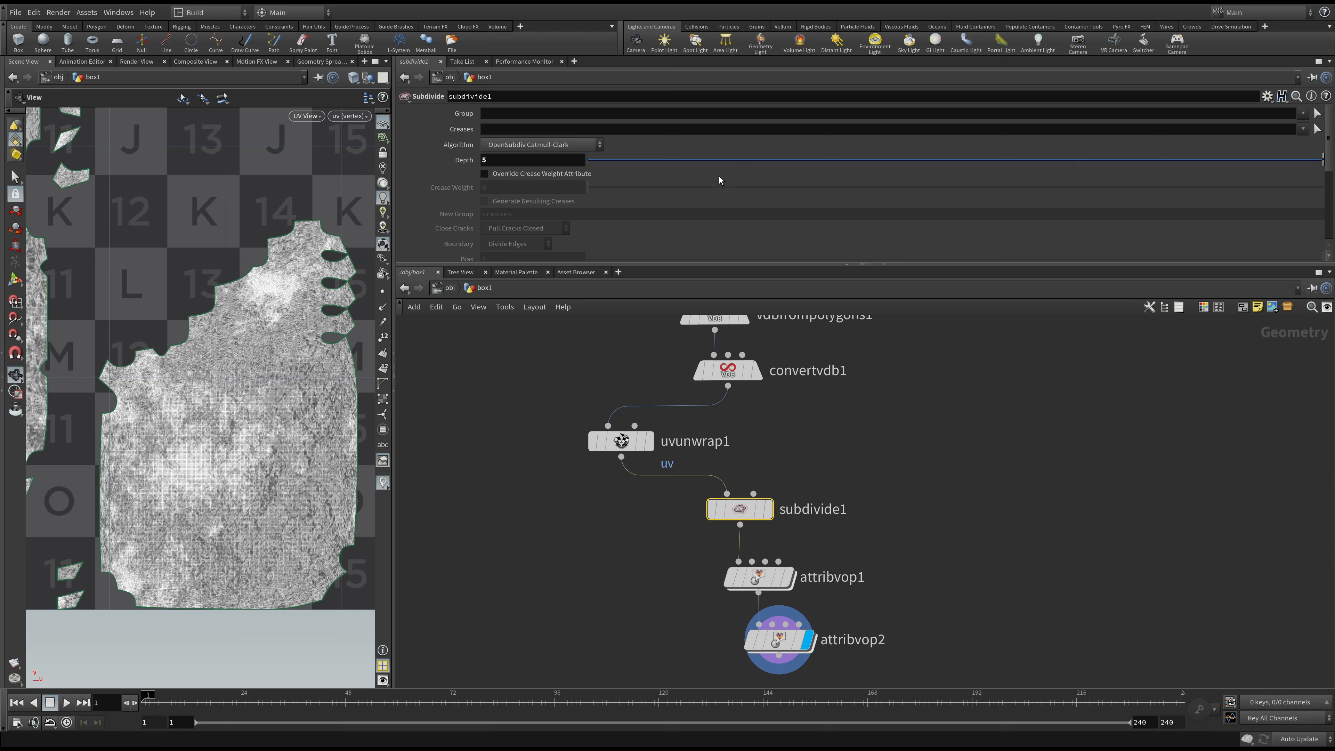
- Try a Depth of 1 on subdivide1 for comparison, and set the Depth back to 5
{"action": "left_click_drag", "start_coordinate": [766, 165], "coordinate": [771, 161]}
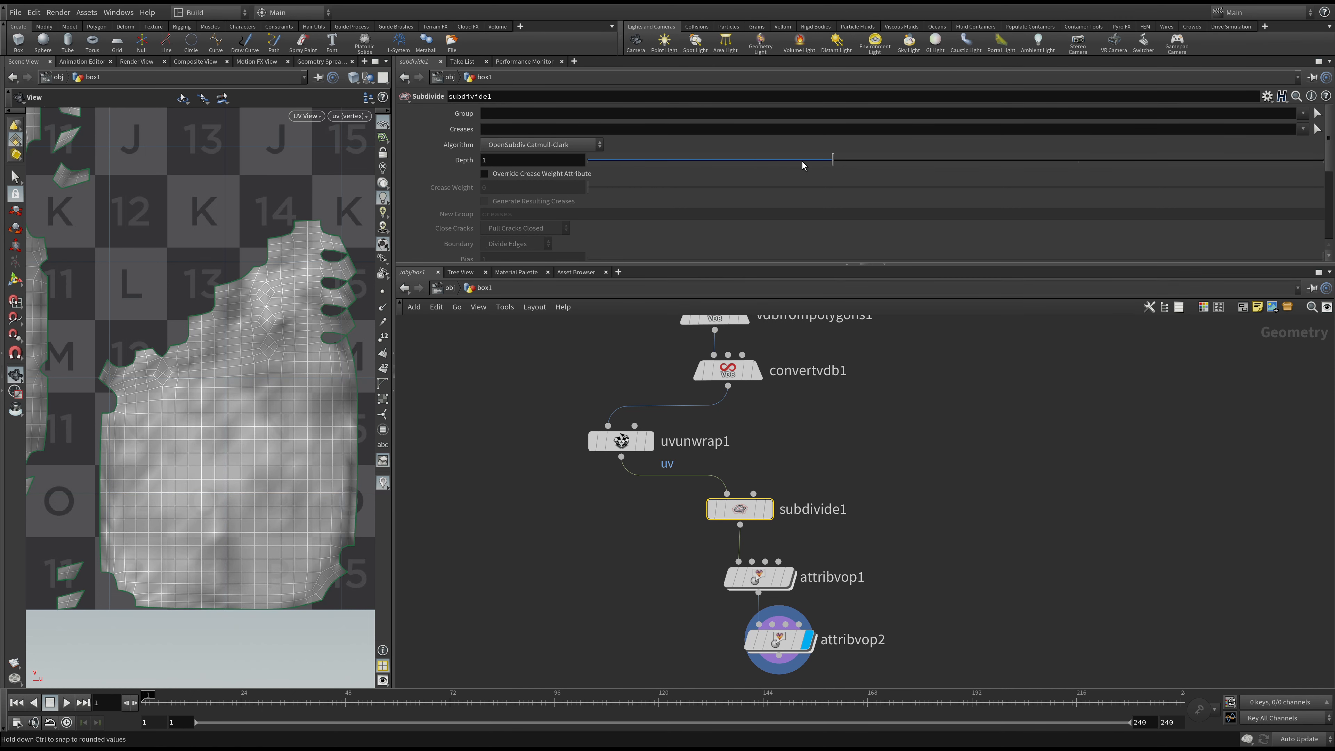
{"action": "left_click_drag", "start_coordinate": [552, 163], "coordinate": [393, 161]}
{"action": "type", "text": "5"}
{"action": "key", "text": "Return"}
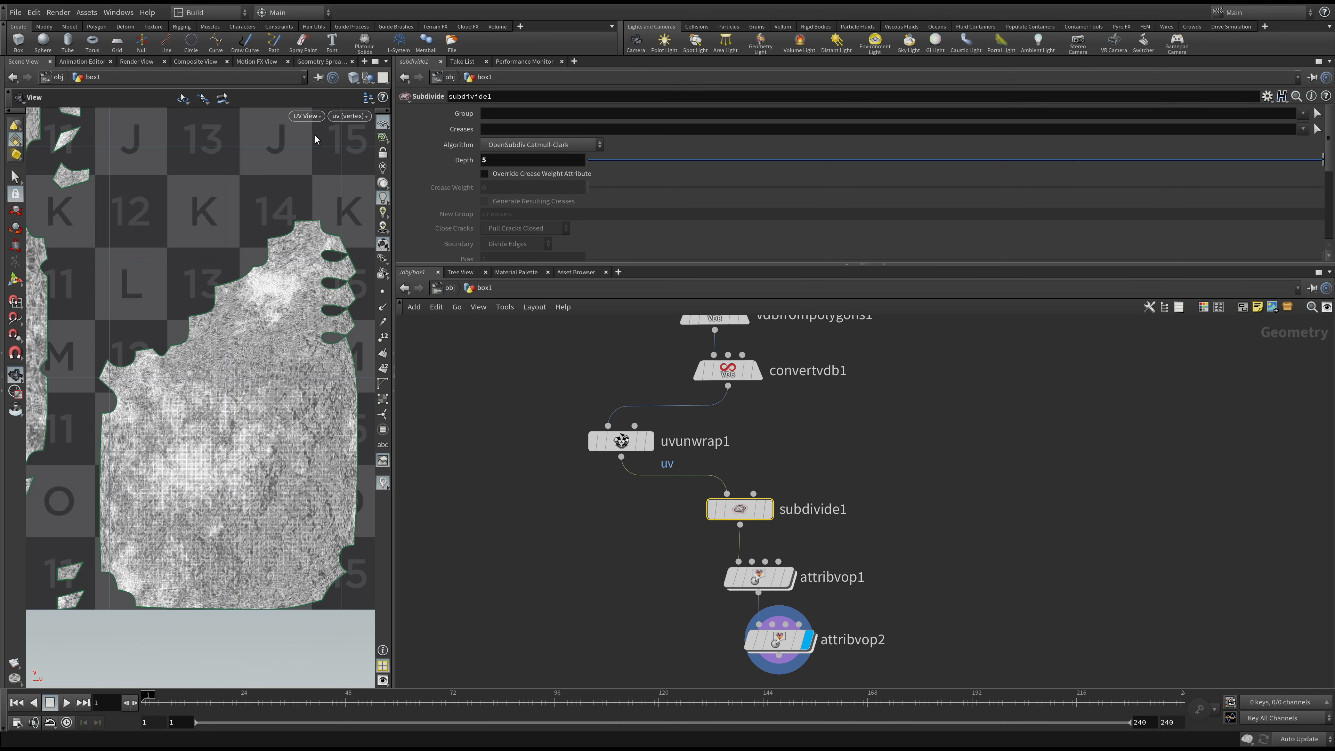
- Return the viewport to the perspective view and look at the rock in 3D
{"action": "key", "text": "space+1"}
{"action": "mouse_move", "coordinate": [217, 391]}
{"action": "left_mouse_down"}
{"action": "mouse_move", "coordinate": [334, 397]}
{"action": "mouse_move", "coordinate": [192, 380]}
{"action": "mouse_move", "coordinate": [294, 375]}
{"action": "mouse_move", "coordinate": [266, 378]}
{"action": "mouse_move", "coordinate": [134, 204]}
{"action": "mouse_move", "coordinate": [138, 358]}
{"action": "mouse_move", "coordinate": [225, 361]}
{"action": "mouse_move", "coordinate": [202, 379]}
{"action": "mouse_move", "coordinate": [122, 348]}
{"action": "mouse_move", "coordinate": [217, 368]}
{"action": "mouse_move", "coordinate": [220, 328]}
{"action": "mouse_move", "coordinate": [147, 379]}
{"action": "mouse_move", "coordinate": [202, 367]}
{"action": "mouse_move", "coordinate": [217, 418]}
{"action": "mouse_move", "coordinate": [222, 389]}
{"action": "left_mouse_up"}
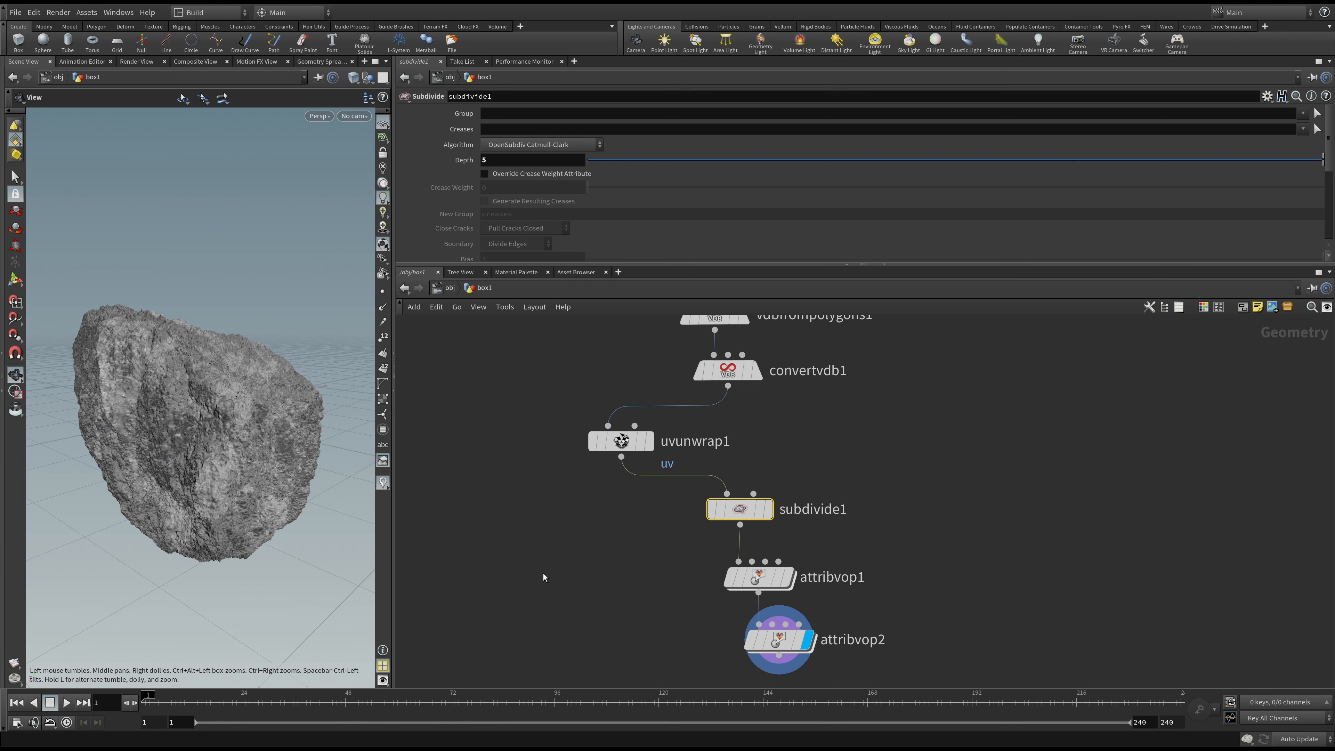
{"action": "middle_click_drag", "start_coordinate": [547, 576], "coordinate": [543, 505]}
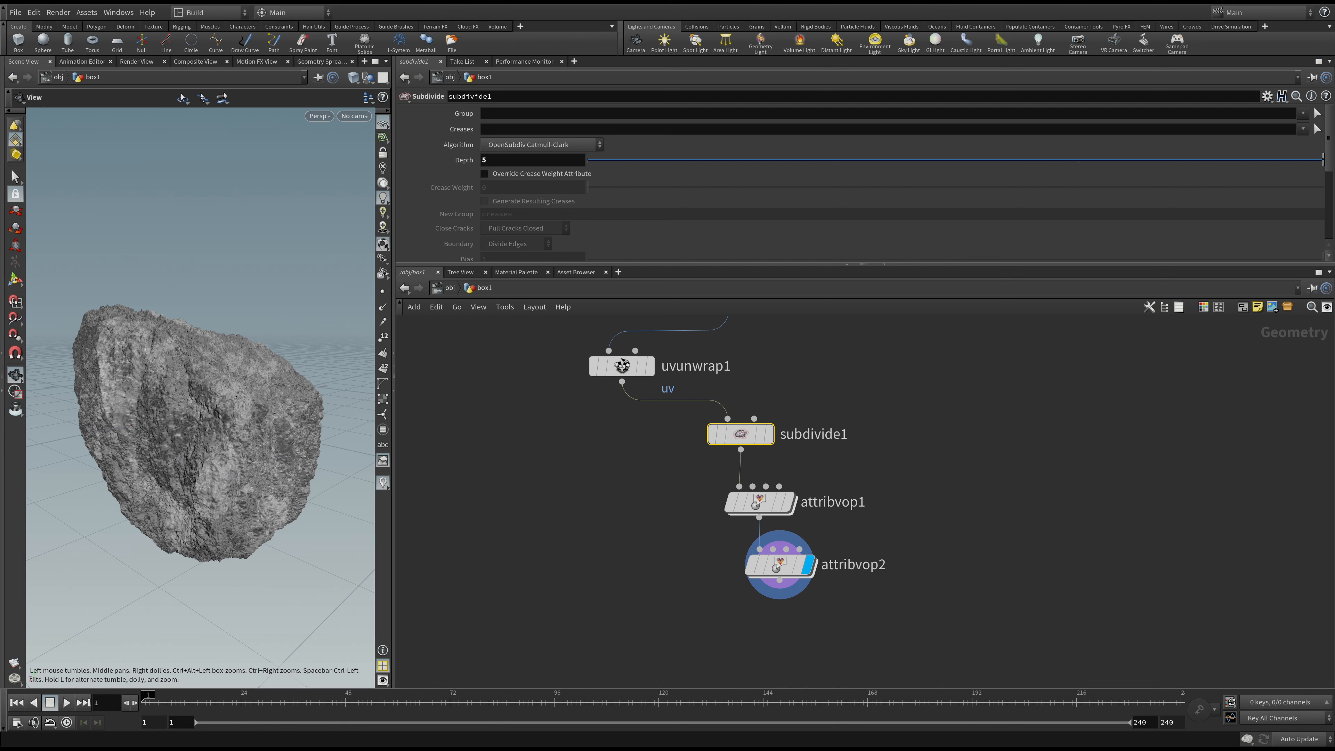
- Try adding a Remesh node below attribvop2, wired to its output, and display the remeshed rock
{"action": "middle_click_drag", "start_coordinate": [570, 637], "coordinate": [560, 614]}
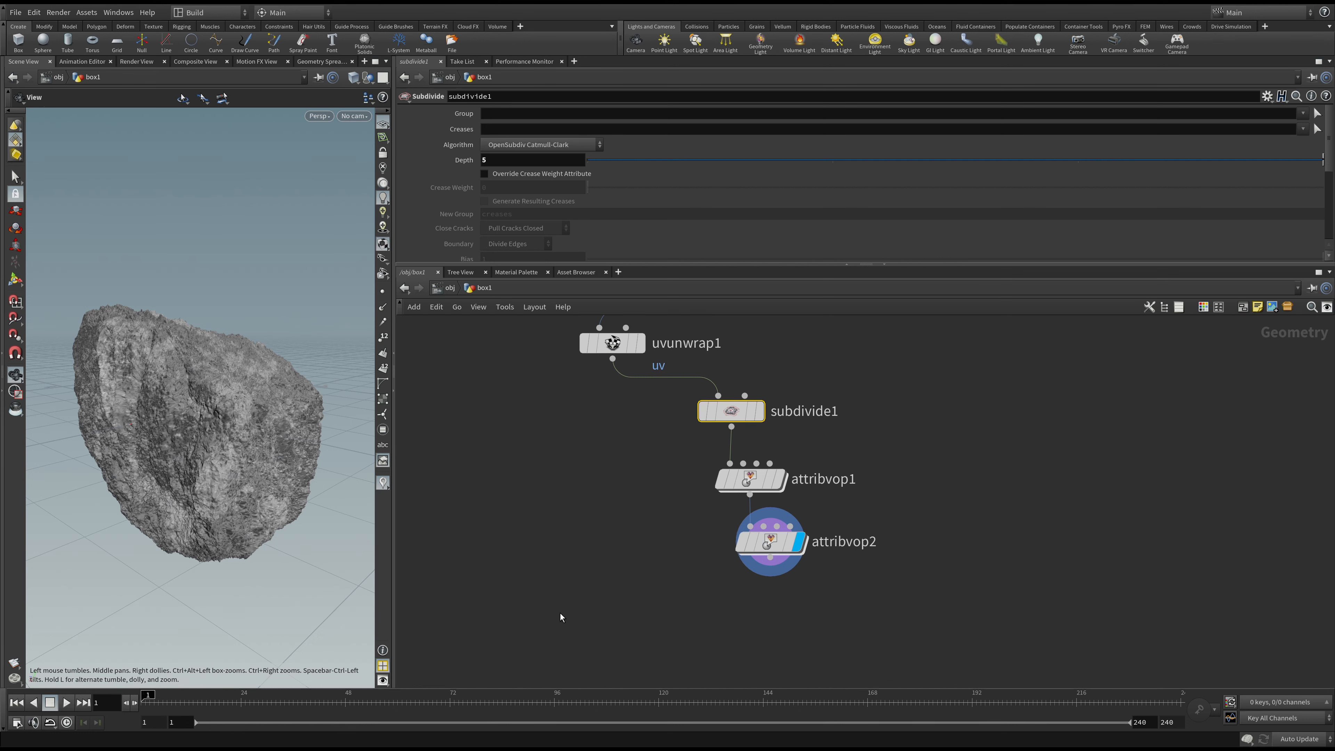
{"action": "key", "text": "Tab"}
{"action": "type", "text": "remesh"}
{"action": "key", "text": "Return"}
{"action": "left_click", "coordinate": [626, 610]}
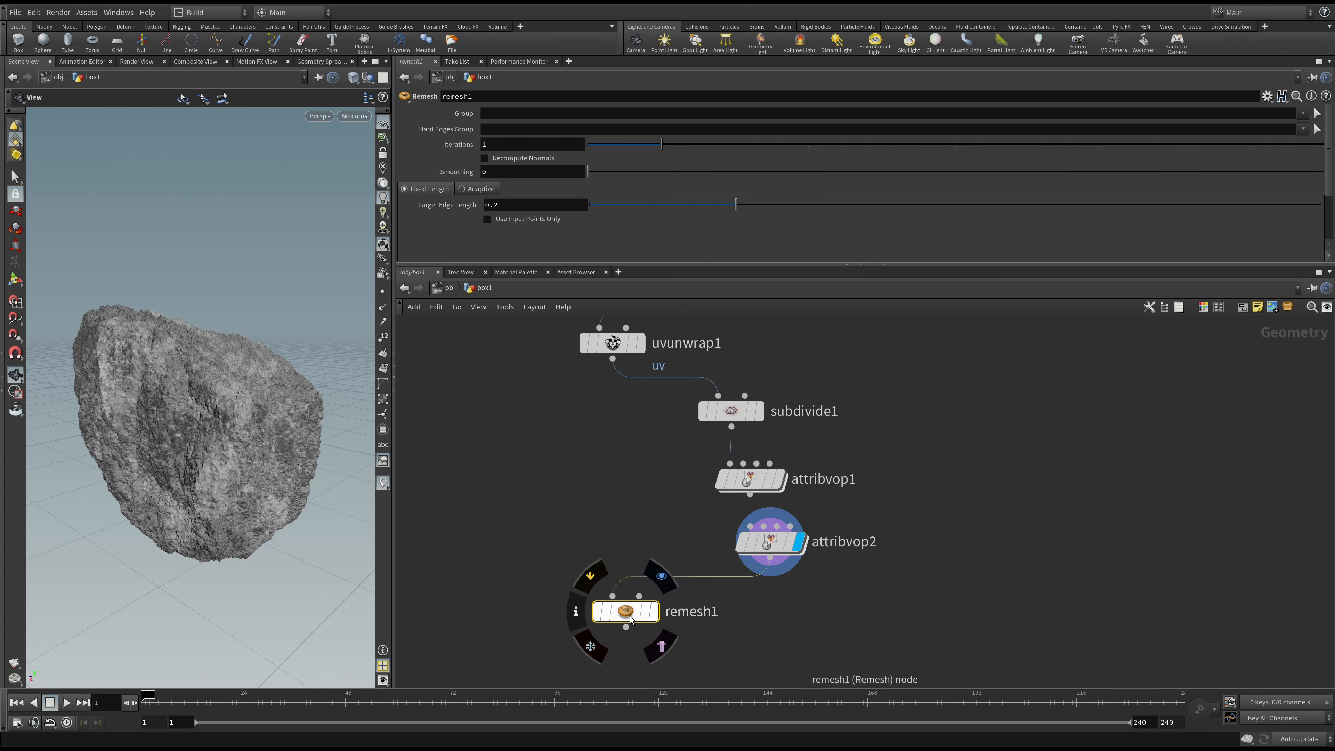
{"action": "left_click_drag", "start_coordinate": [630, 620], "coordinate": [789, 616]}
{"action": "mouse_move", "coordinate": [820, 611]}
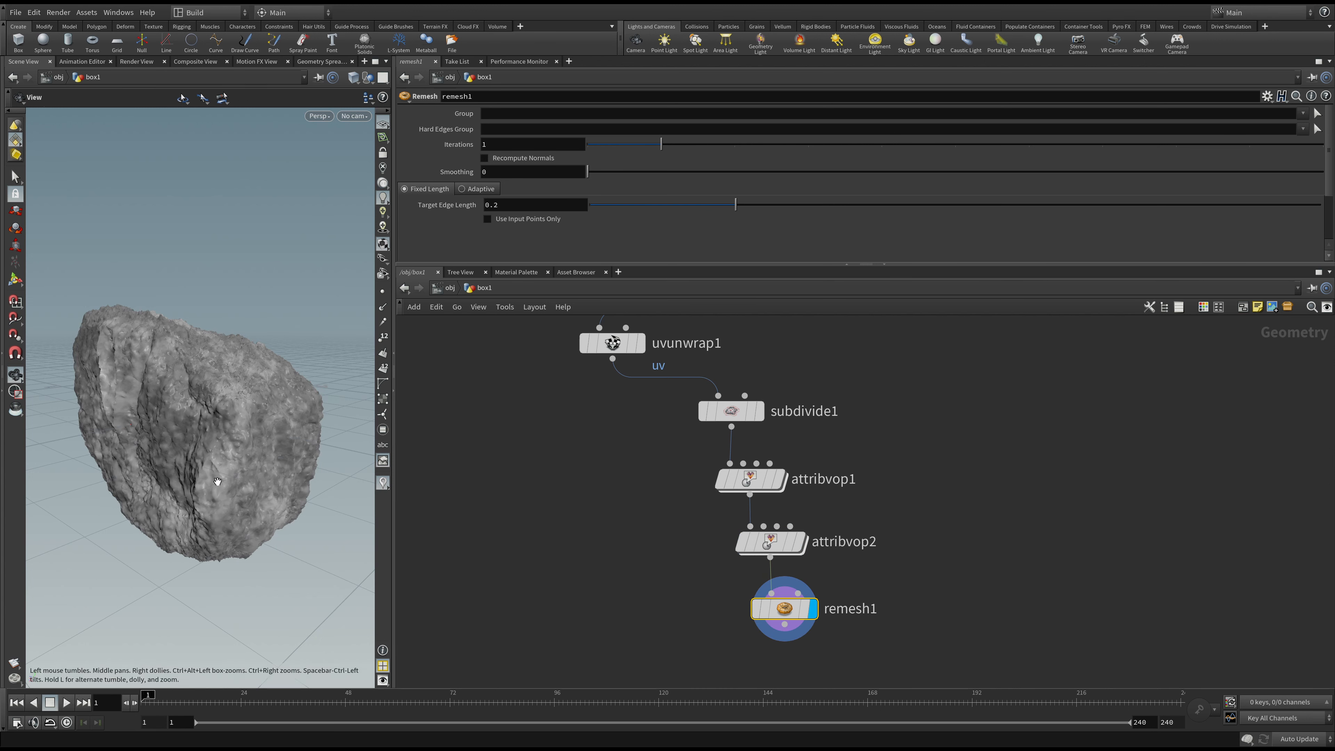
- Inspect the remeshed rock's surface and triangle density up close from a few angles
{"action": "mouse_move", "coordinate": [243, 447]}
{"action": "left_mouse_down"}
{"action": "mouse_move", "coordinate": [178, 441]}
{"action": "mouse_move", "coordinate": [234, 436]}
{"action": "left_mouse_up"}
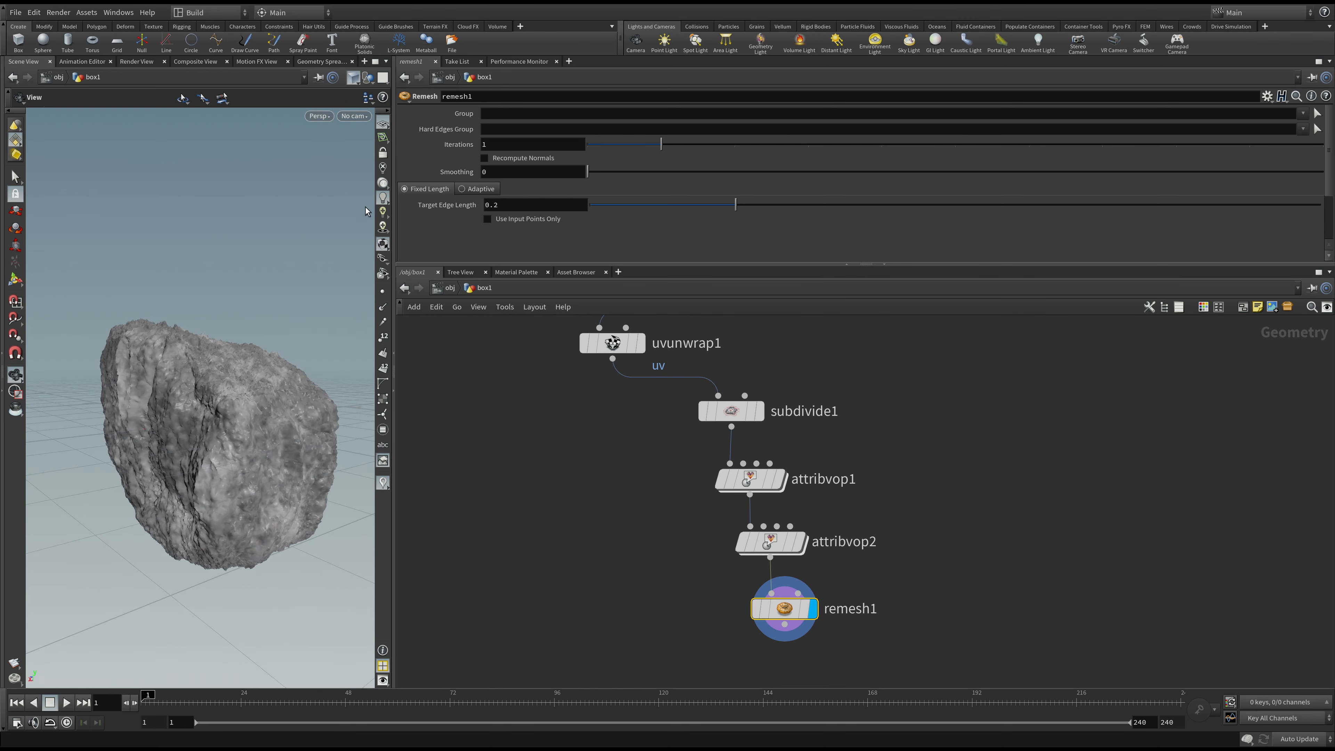
{"action": "left_click_drag", "start_coordinate": [230, 405], "coordinate": [293, 445]}
{"action": "right_click_drag", "start_coordinate": [293, 445], "coordinate": [308, 168]}
{"action": "left_click_drag", "start_coordinate": [259, 260], "coordinate": [206, 336]}
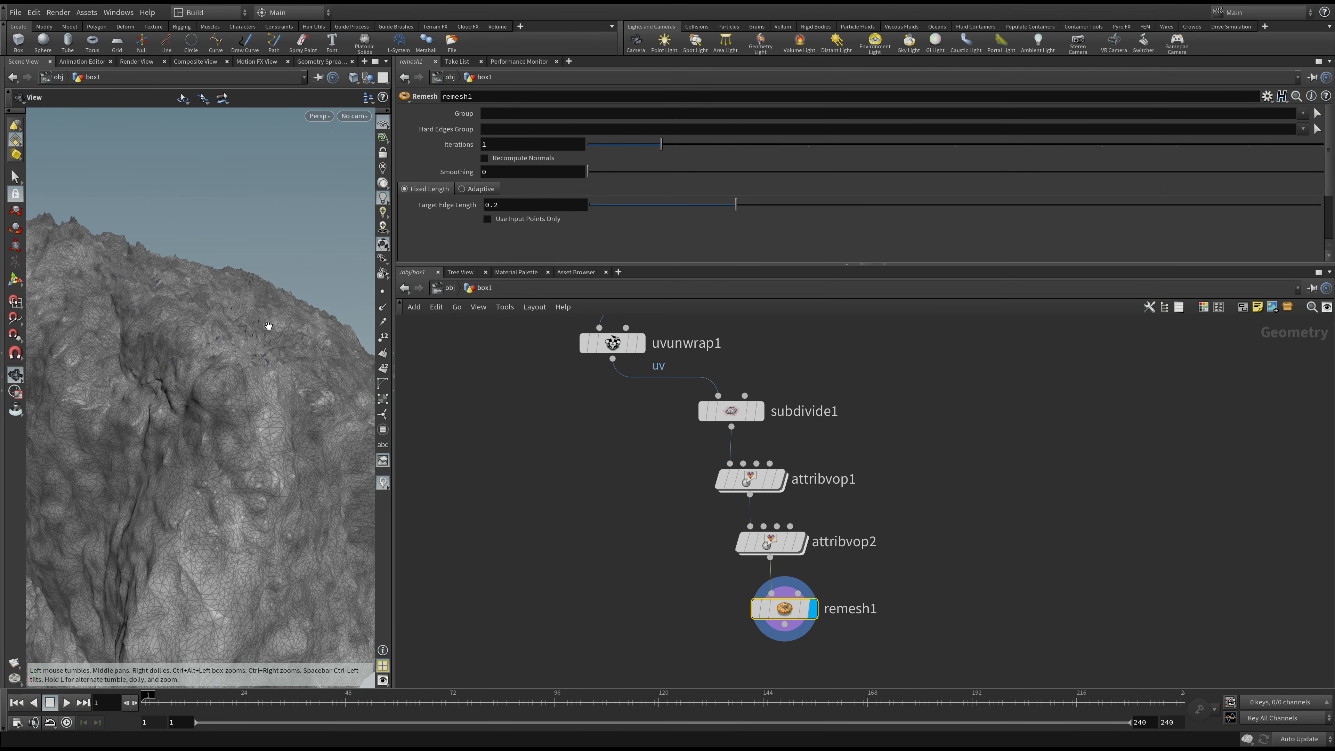
- Try a Target Edge Length of 0.8 on remesh1, and check the Adaptive option before returning to Fixed Length
{"action": "left_click_drag", "start_coordinate": [495, 209], "coordinate": [513, 210]}
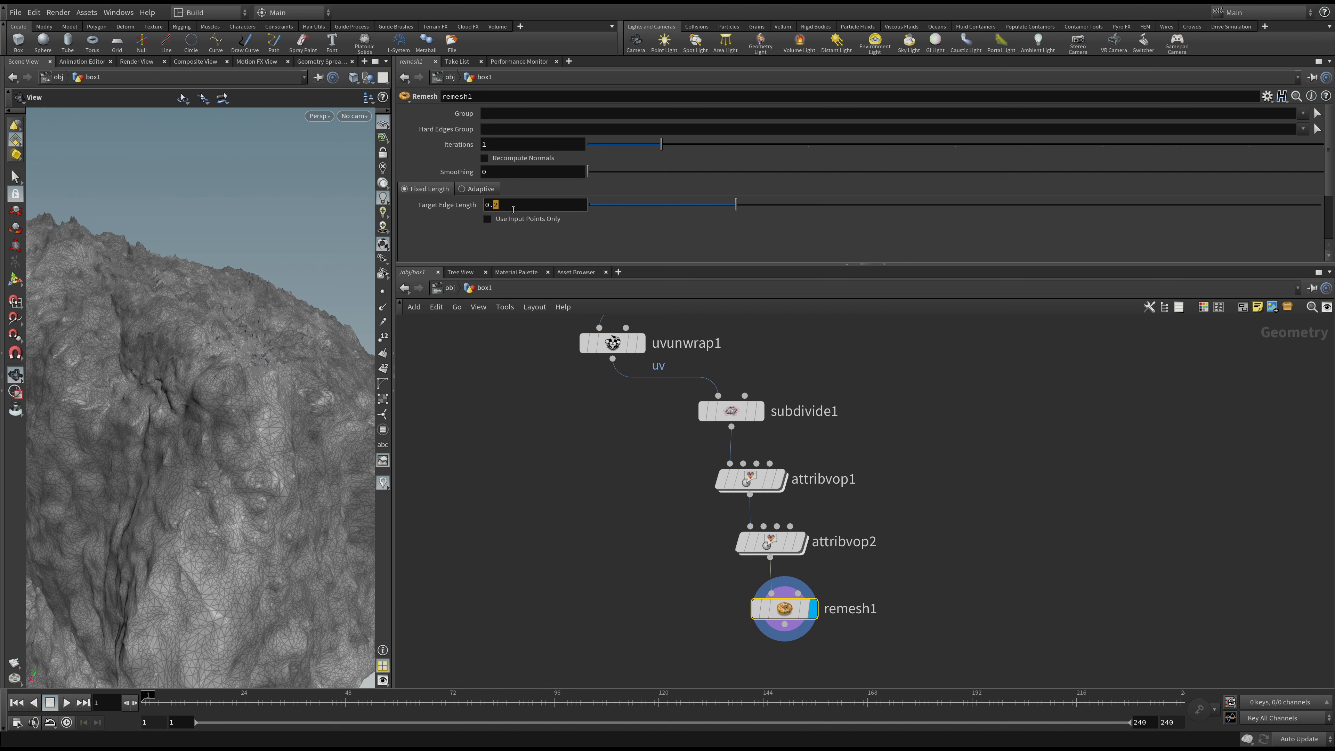
{"action": "type", "text": "8"}
{"action": "key", "text": "Return"}
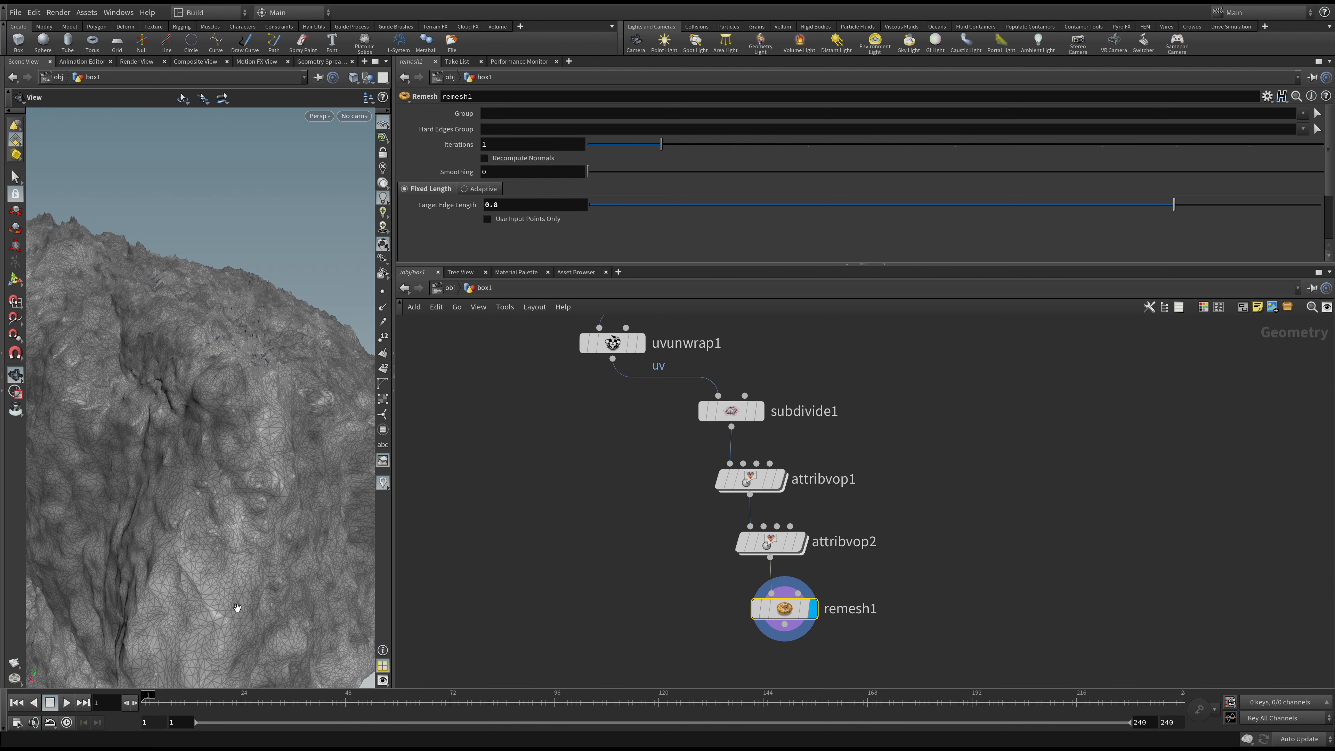
{"action": "scroll", "coordinate": [238, 584], "scroll_direction": "down", "scroll_amount": 10}
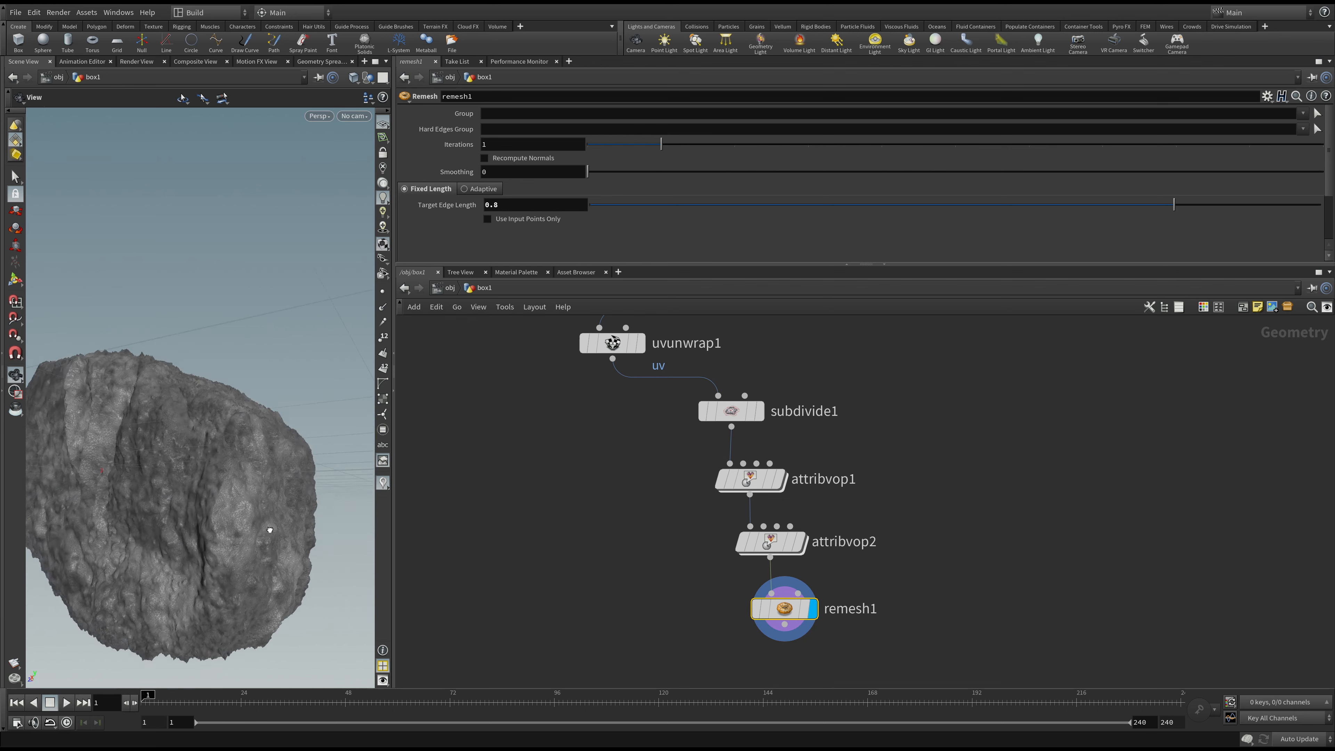
{"action": "left_click_drag", "start_coordinate": [270, 530], "coordinate": [232, 491]}
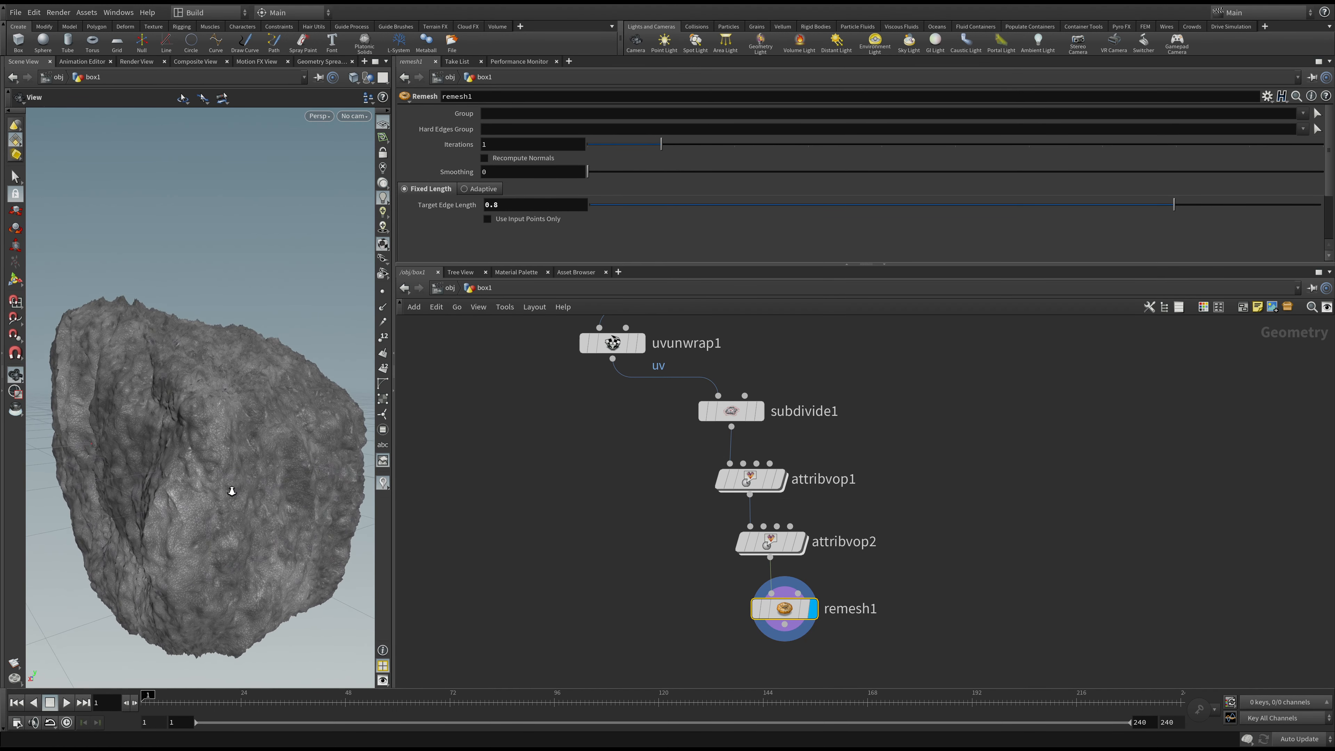
{"action": "right_click_drag", "start_coordinate": [232, 492], "coordinate": [232, 495]}
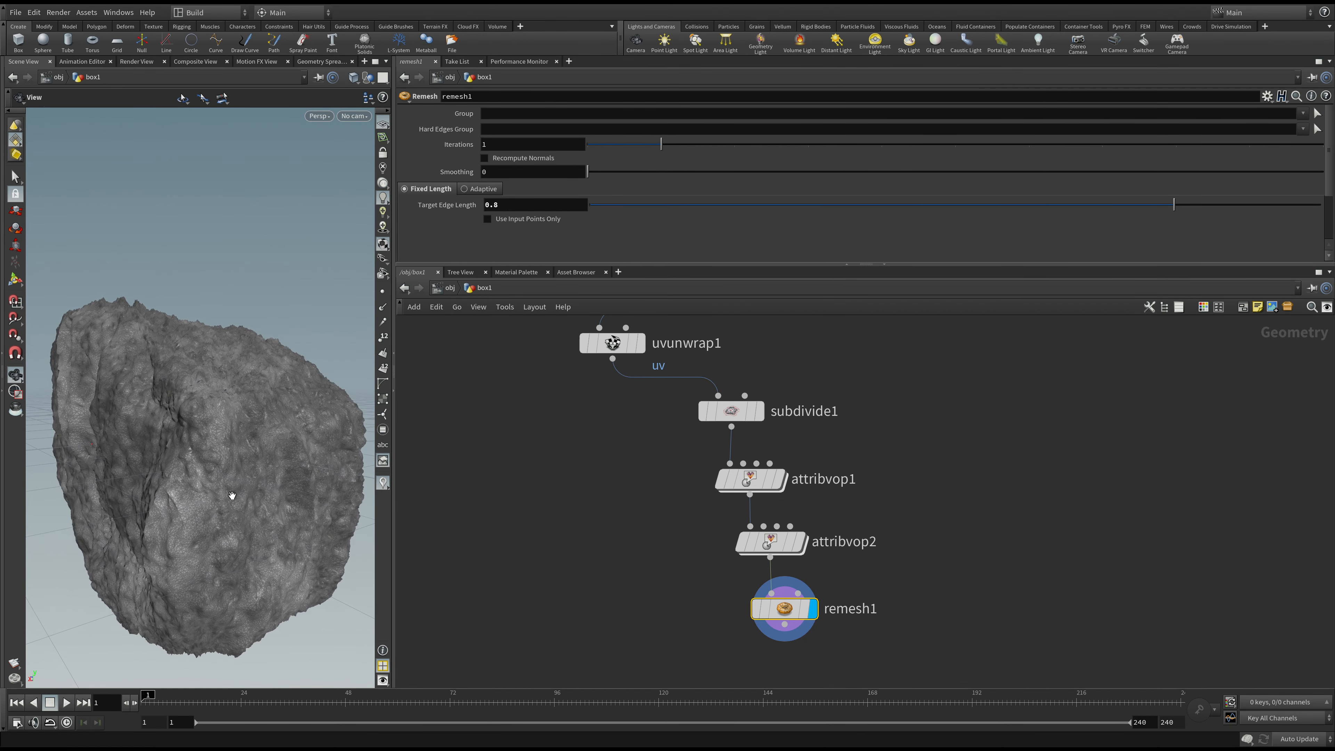
{"action": "left_click", "coordinate": [483, 189]}
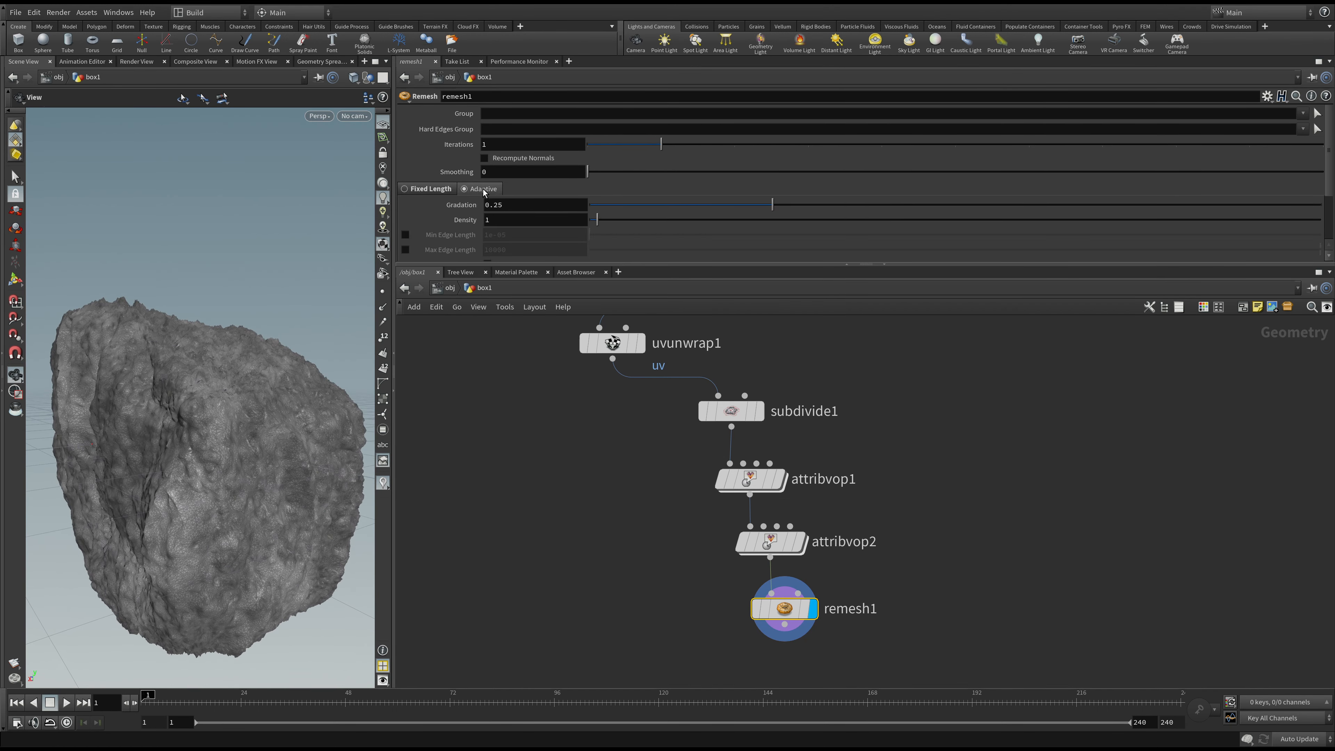
{"action": "left_click", "coordinate": [437, 191]}
- Add a PolyReduce node, wire its first input to attribvop2's output, and delete remesh1
{"action": "key", "text": "Tab"}
{"action": "key", "text": "Return"}
{"action": "left_click", "coordinate": [554, 614]}
{"action": "left_click_drag", "start_coordinate": [535, 593], "coordinate": [770, 558]}
{"action": "left_click", "coordinate": [784, 608]}
{"action": "key", "text": "Delete"}
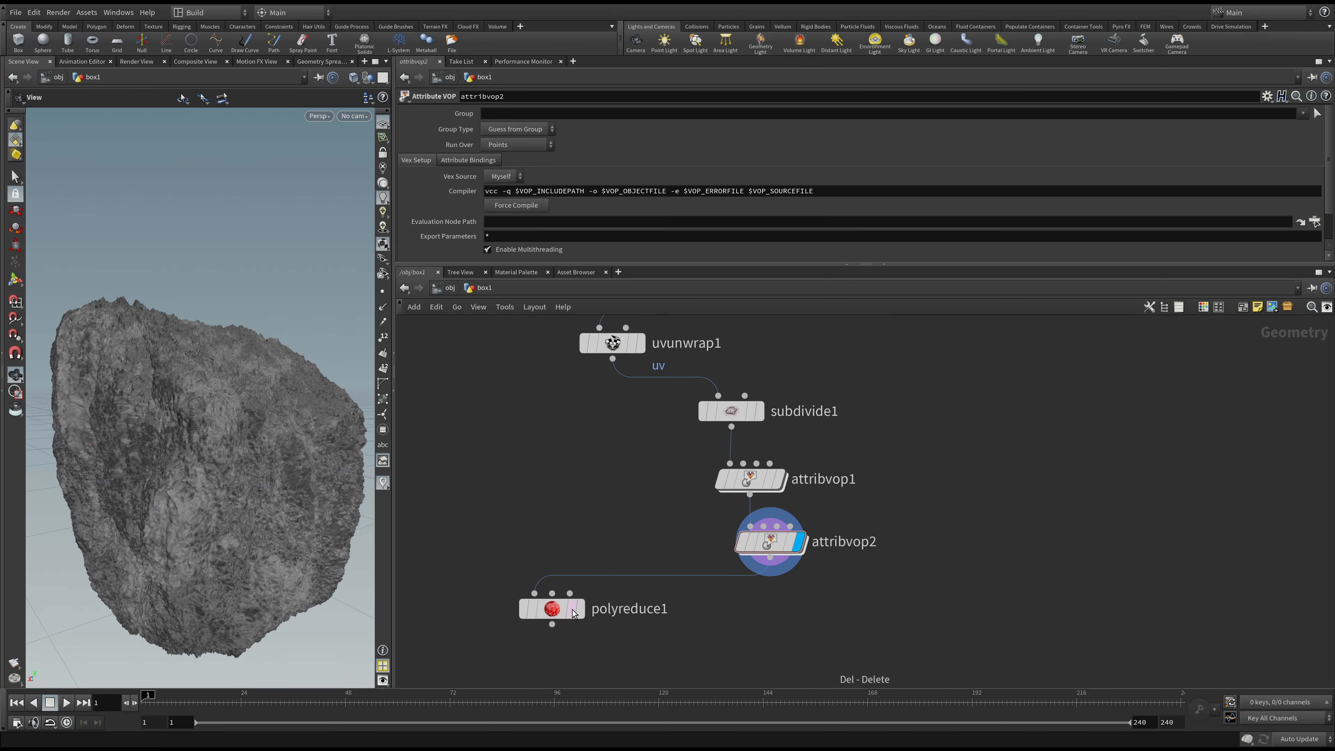
- Place polyreduce1 below attribvop2, display it, and set Percent To Keep to 5
{"action": "left_click_drag", "start_coordinate": [574, 614], "coordinate": [818, 621]}
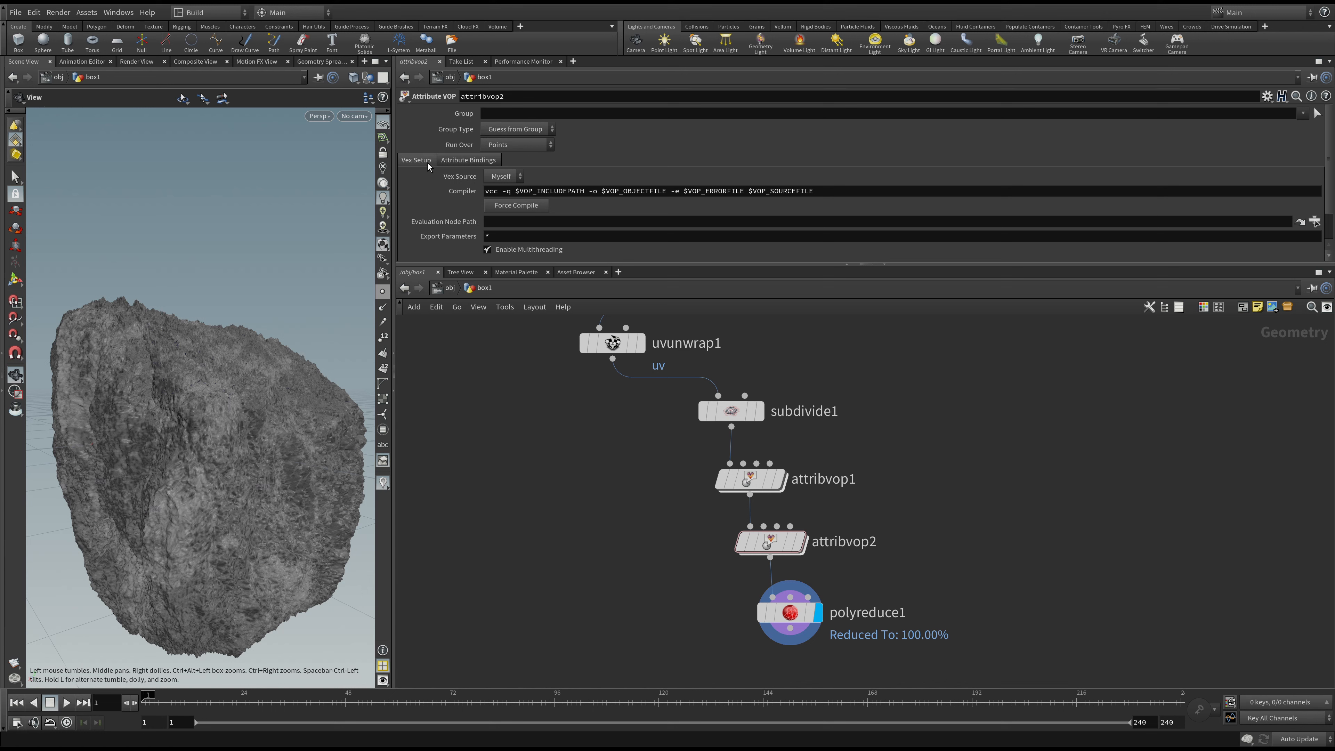
{"action": "left_click_drag", "start_coordinate": [790, 613], "coordinate": [786, 612]}
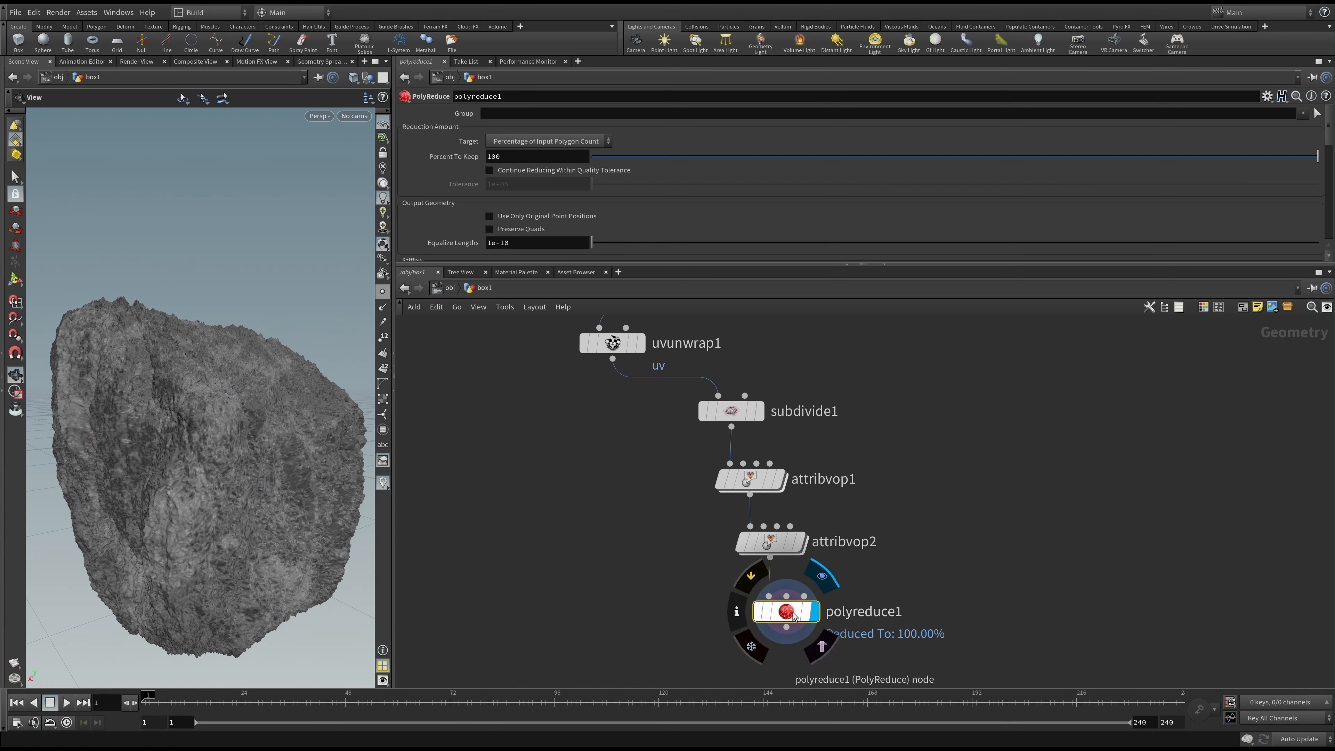
{"action": "double_click", "coordinate": [504, 158]}
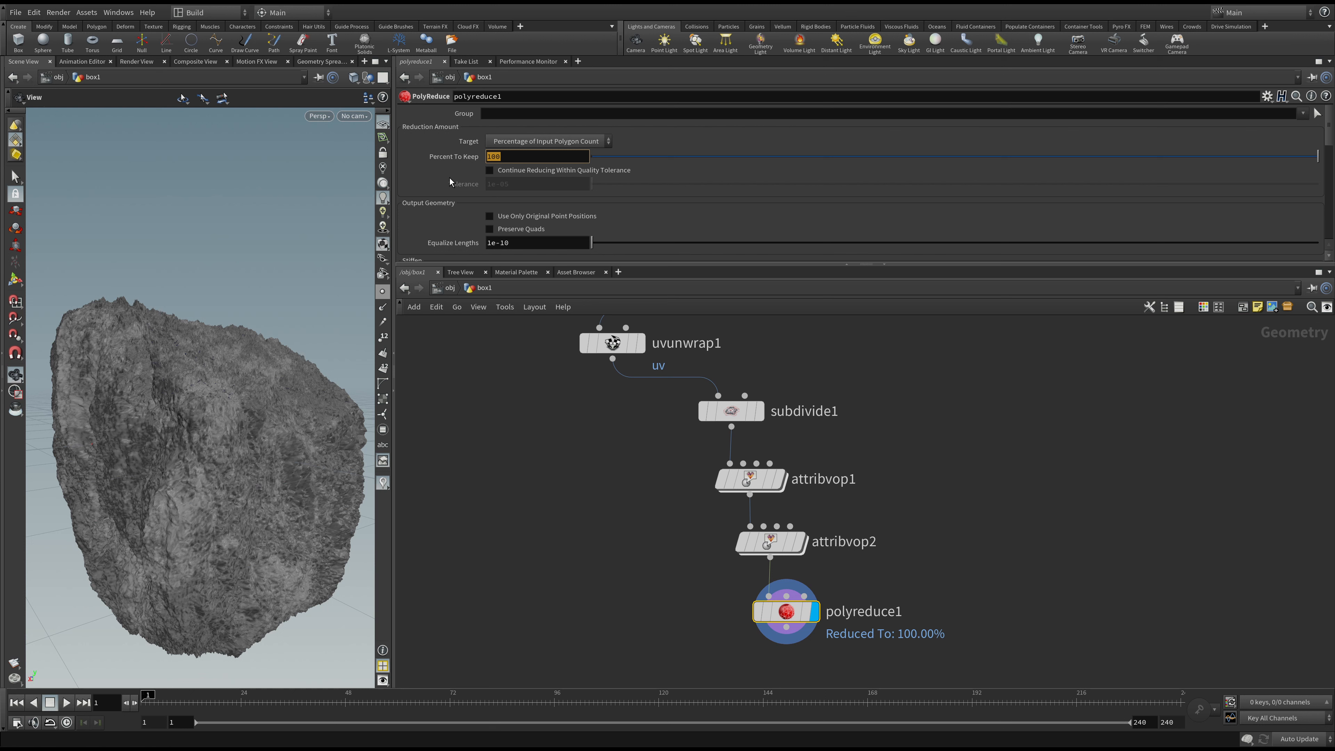
{"action": "type", "text": "5"}
{"action": "key", "text": "Return"}
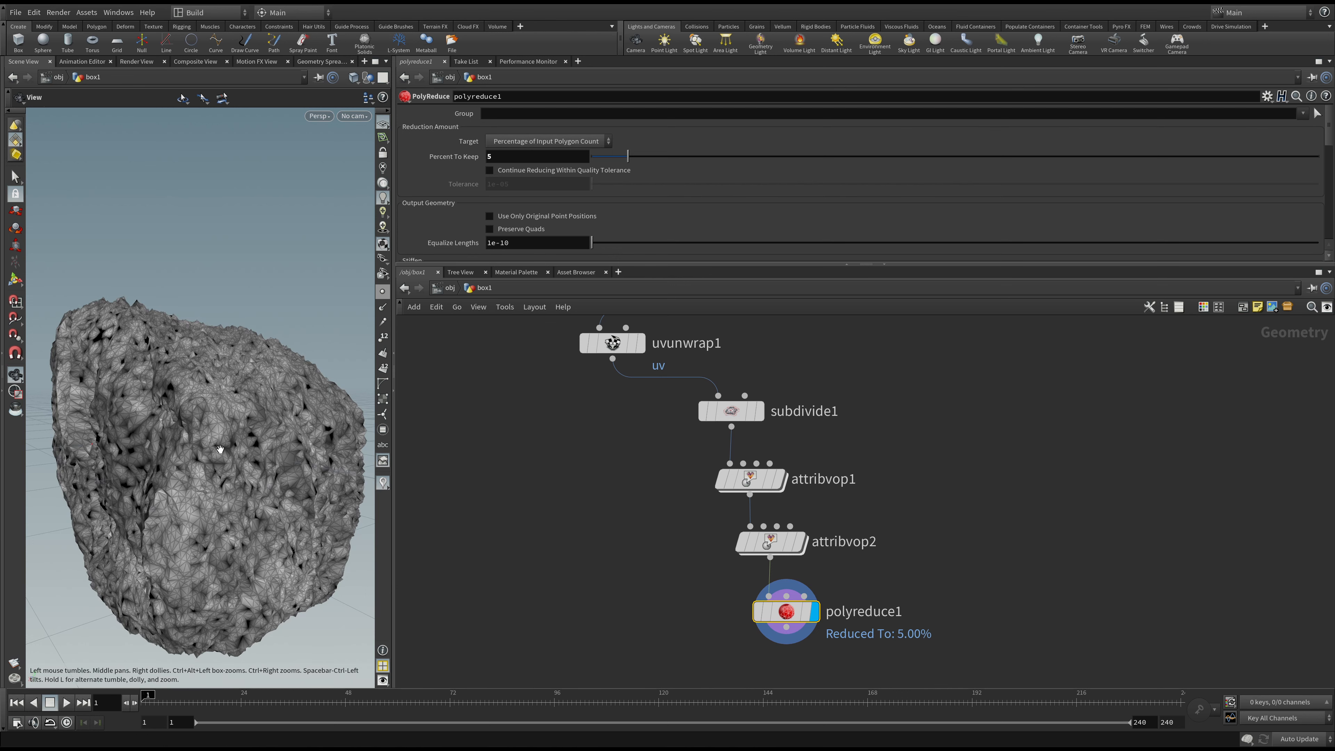
{"action": "left_click_drag", "start_coordinate": [203, 435], "coordinate": [214, 324]}
{"action": "left_click_drag", "start_coordinate": [199, 368], "coordinate": [206, 402]}
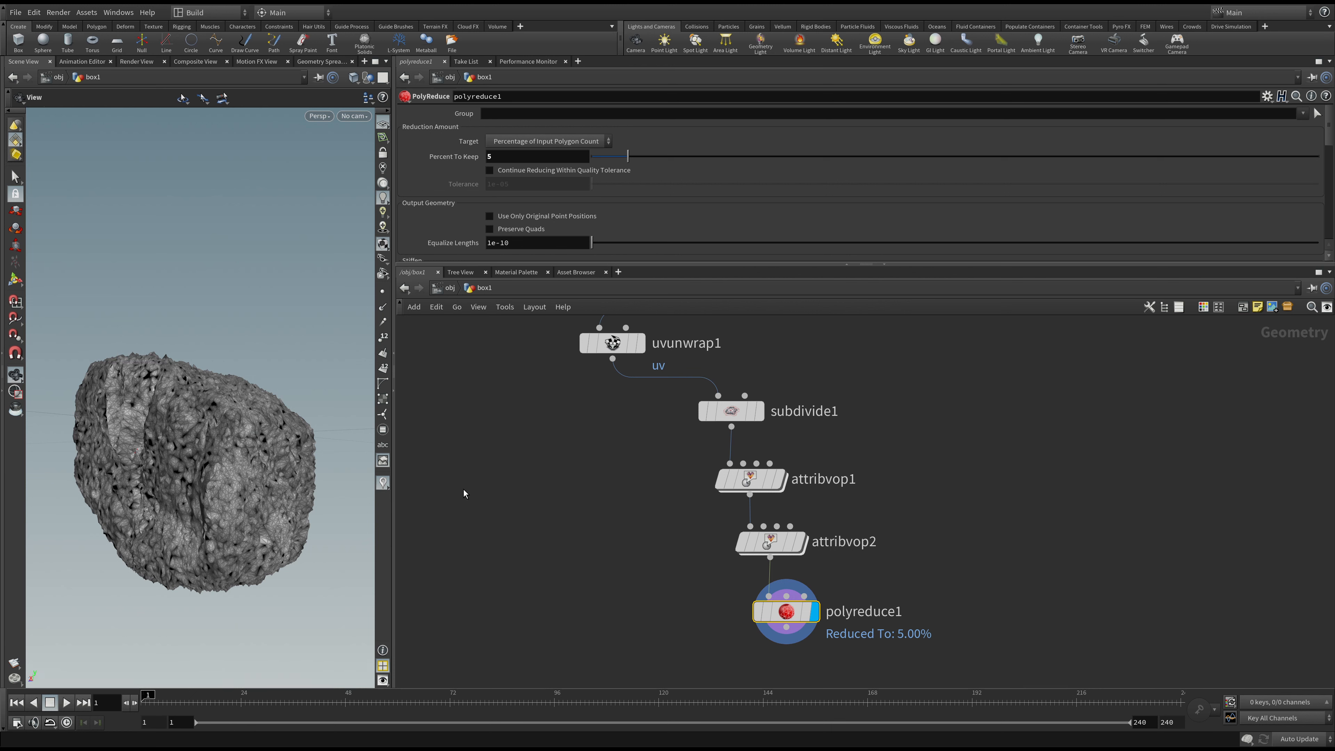
- Display attribvop2's full-resolution rock again in place of the reduced one
{"action": "mouse_move", "coordinate": [796, 617]}
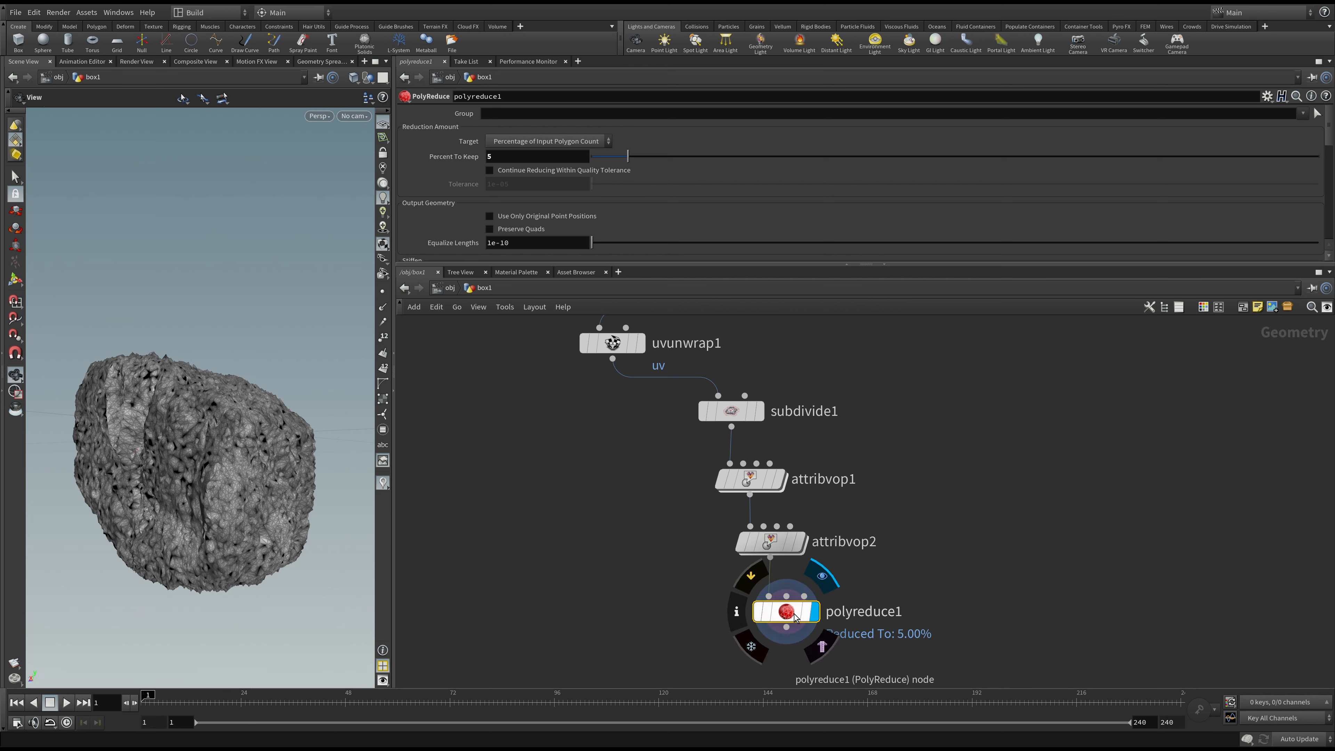
{"action": "mouse_move", "coordinate": [799, 551]}
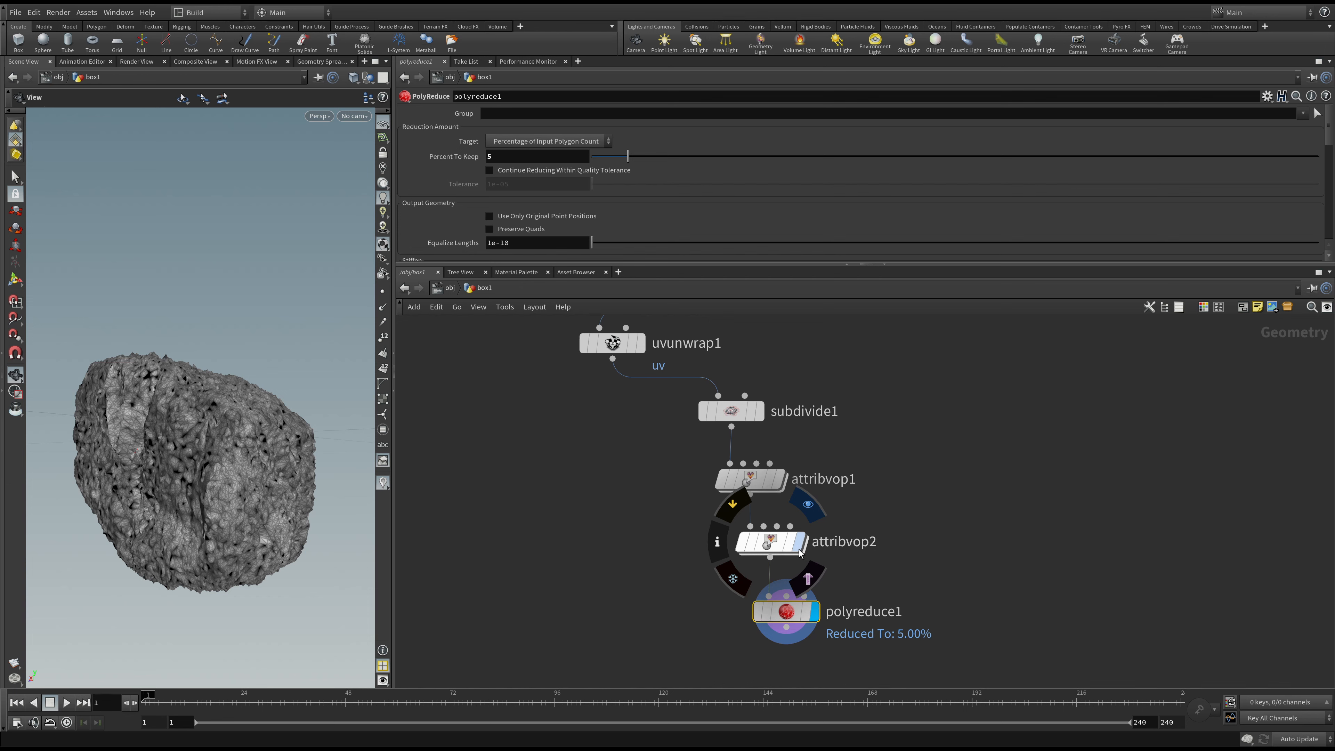
{"action": "left_click", "coordinate": [800, 547]}
{"action": "mouse_move", "coordinate": [259, 460]}
{"action": "left_mouse_down"}
{"action": "mouse_move", "coordinate": [239, 477]}
{"action": "mouse_move", "coordinate": [254, 477]}
{"action": "left_mouse_up"}
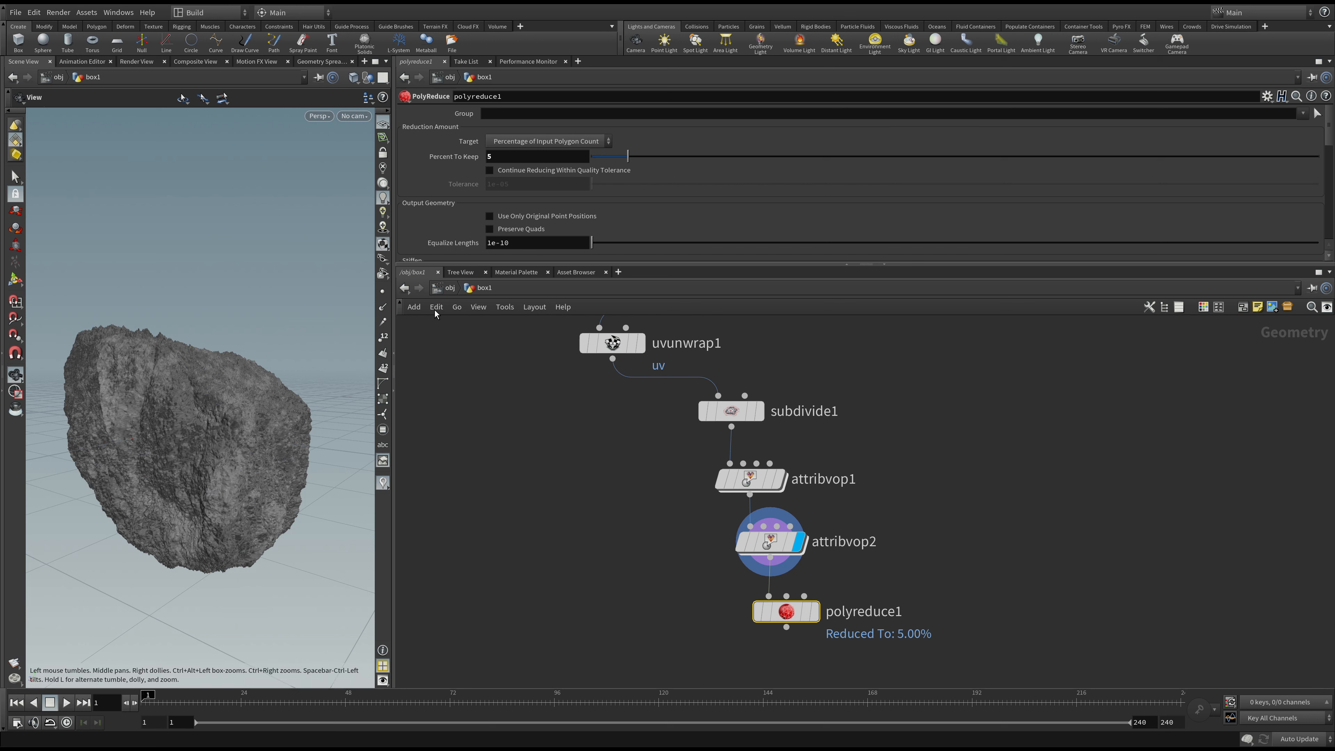
- Switch to the /out network and add a Bake Texture node
{"action": "left_click", "coordinate": [450, 289]}
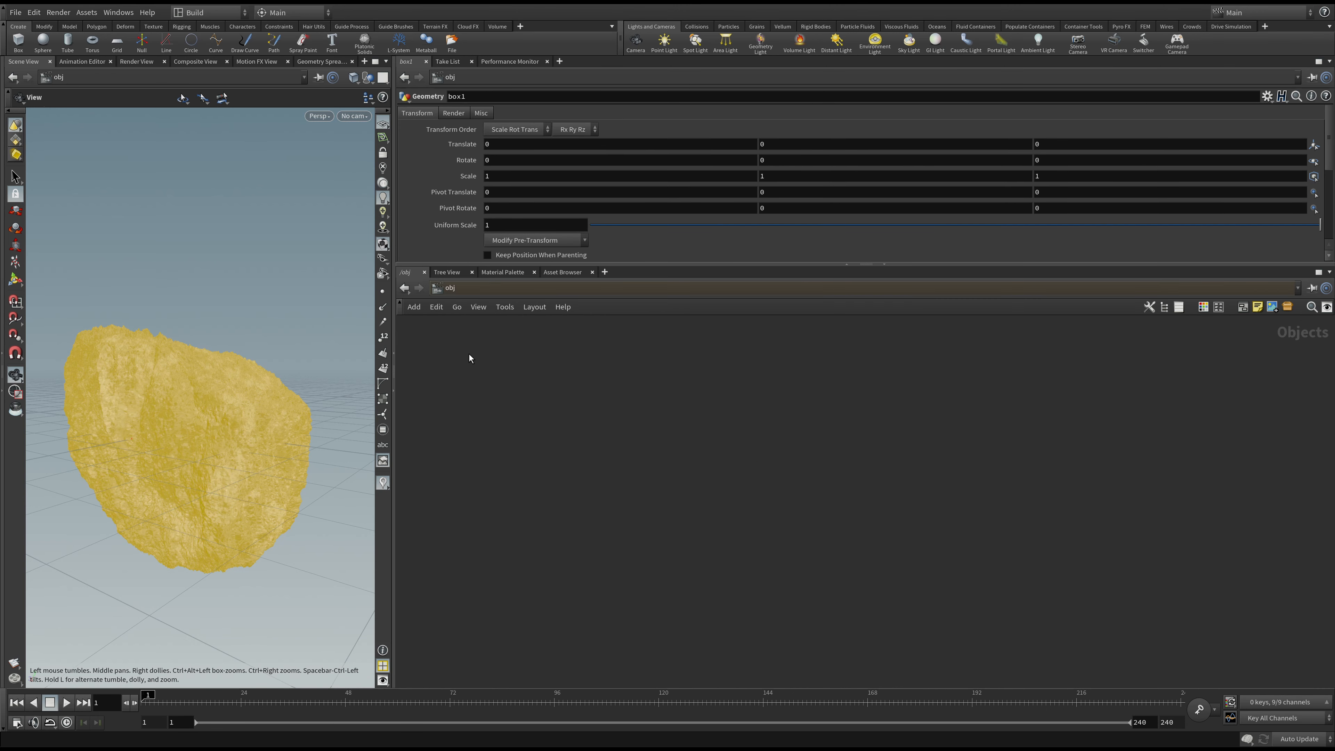
{"action": "left_click", "coordinate": [463, 363]}
{"action": "left_click", "coordinate": [623, 440]}
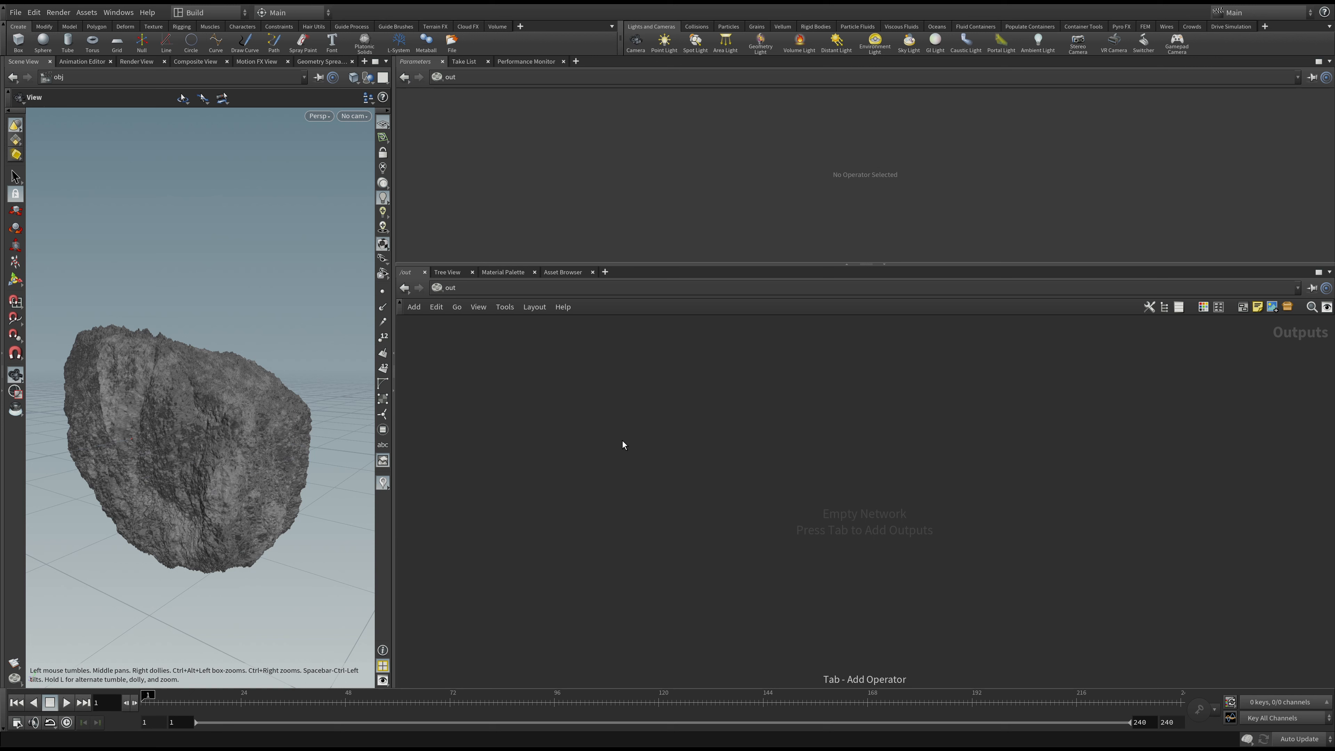
{"action": "key", "text": "Return"}
{"action": "left_click", "coordinate": [777, 497]}
{"action": "left_click_drag", "start_coordinate": [776, 497], "coordinate": [742, 444]}
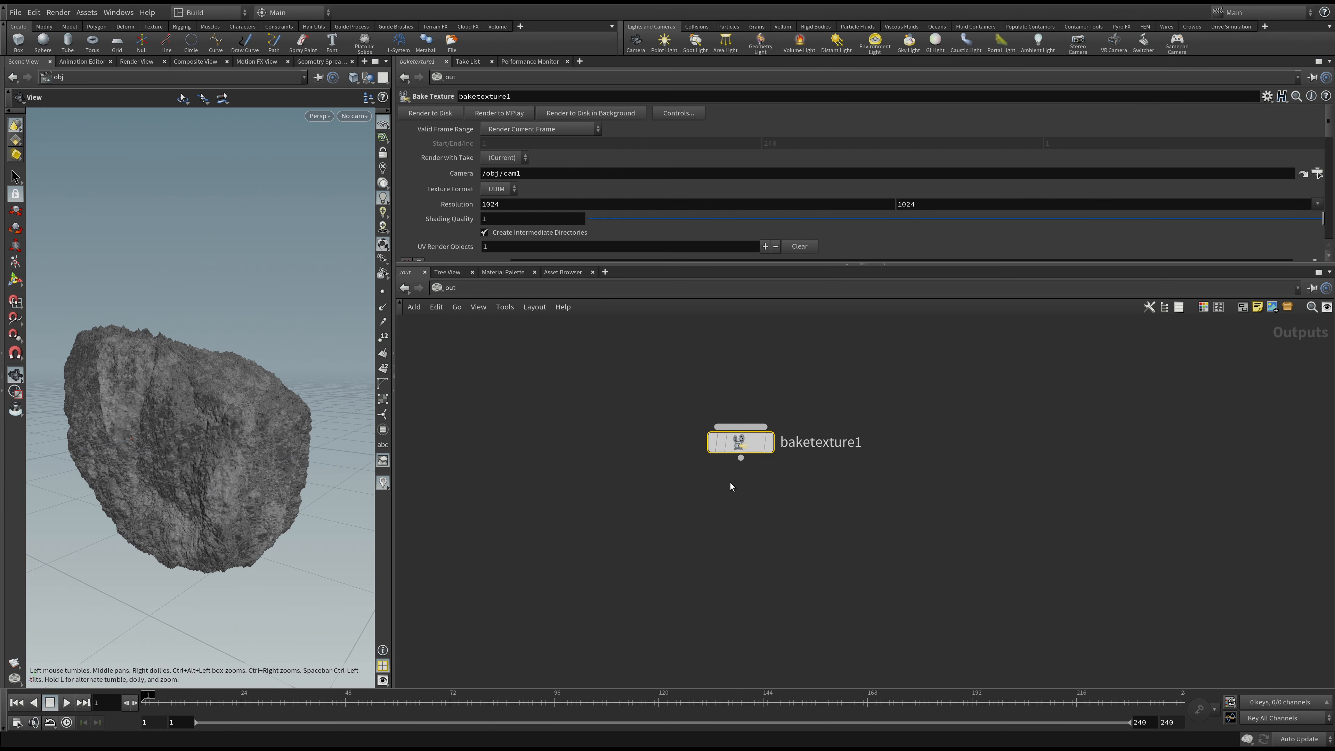
- Set baketexture1's resolution to 2048 by 2048
{"action": "double_click", "coordinate": [521, 203]}
{"action": "type", "text": "2048"}
{"action": "key", "text": "Tab"}
{"action": "type", "text": "2048"}
{"action": "key", "text": "Return"}
- Choose /obj/box1 as UV Object 1 on baketexture1
{"action": "scroll", "coordinate": [438, 200], "scroll_direction": "down", "scroll_amount": 2}
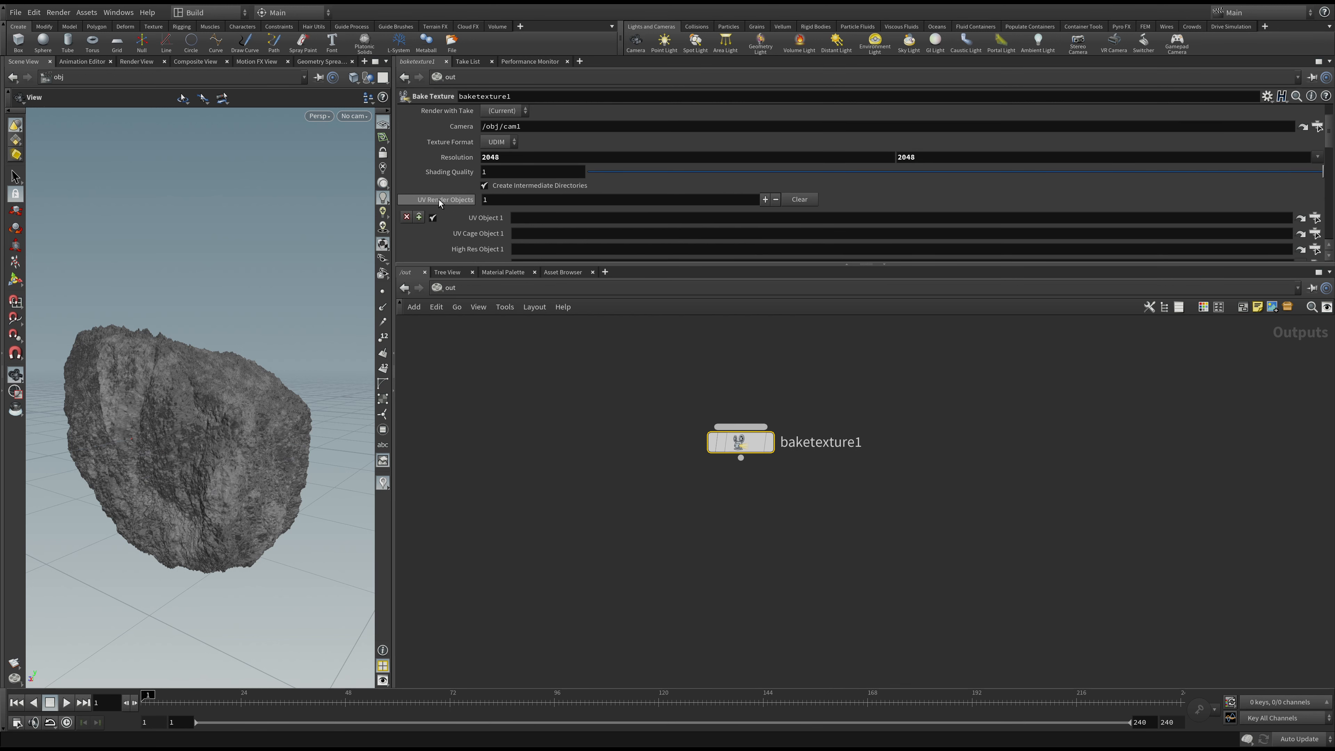
{"action": "scroll", "coordinate": [439, 200], "scroll_direction": "down", "scroll_amount": 1}
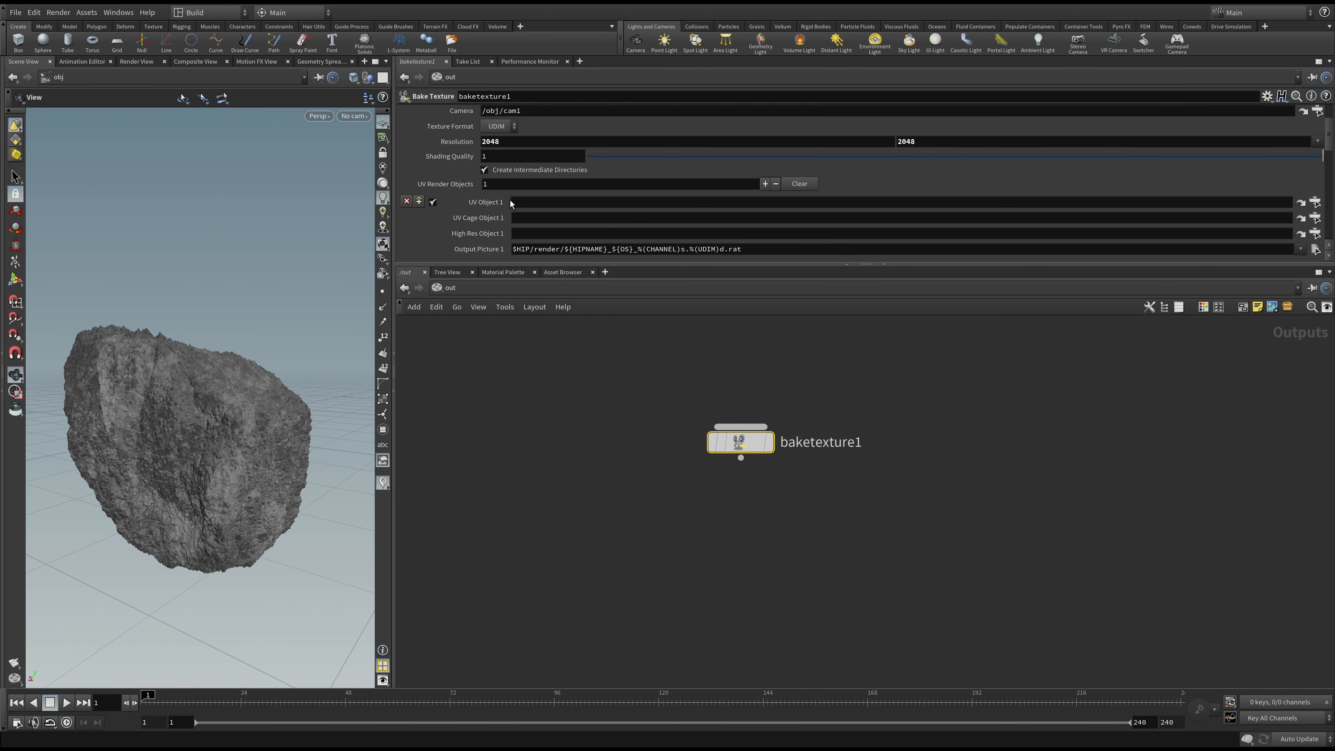
{"action": "left_click", "coordinate": [1314, 204]}
{"action": "left_click", "coordinate": [887, 520]}
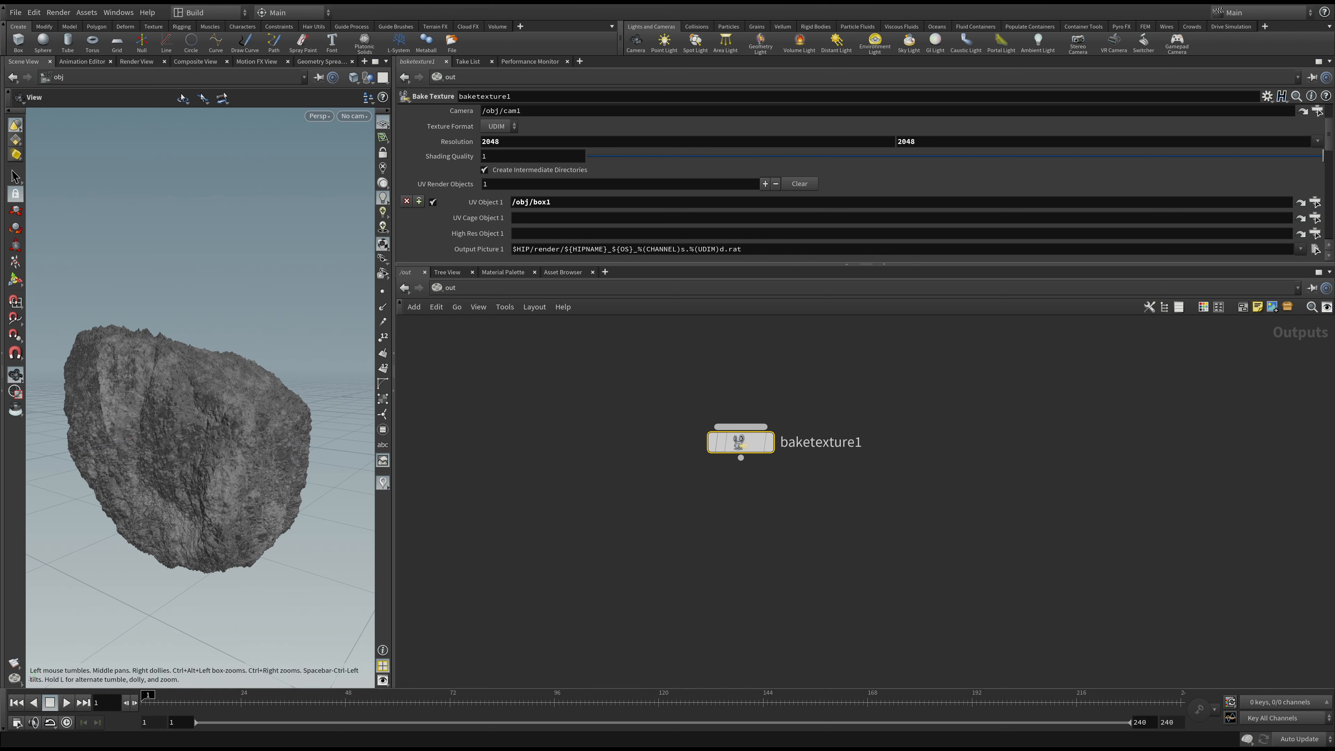
- Enlarge the parameter area and enable only Surface Unlit Diffuse Color (diffcolor) among baketexture1's map outputs
{"action": "scroll", "coordinate": [862, 183], "scroll_direction": "down", "scroll_amount": 5}
{"action": "scroll", "coordinate": [862, 184], "scroll_direction": "down", "scroll_amount": 1}
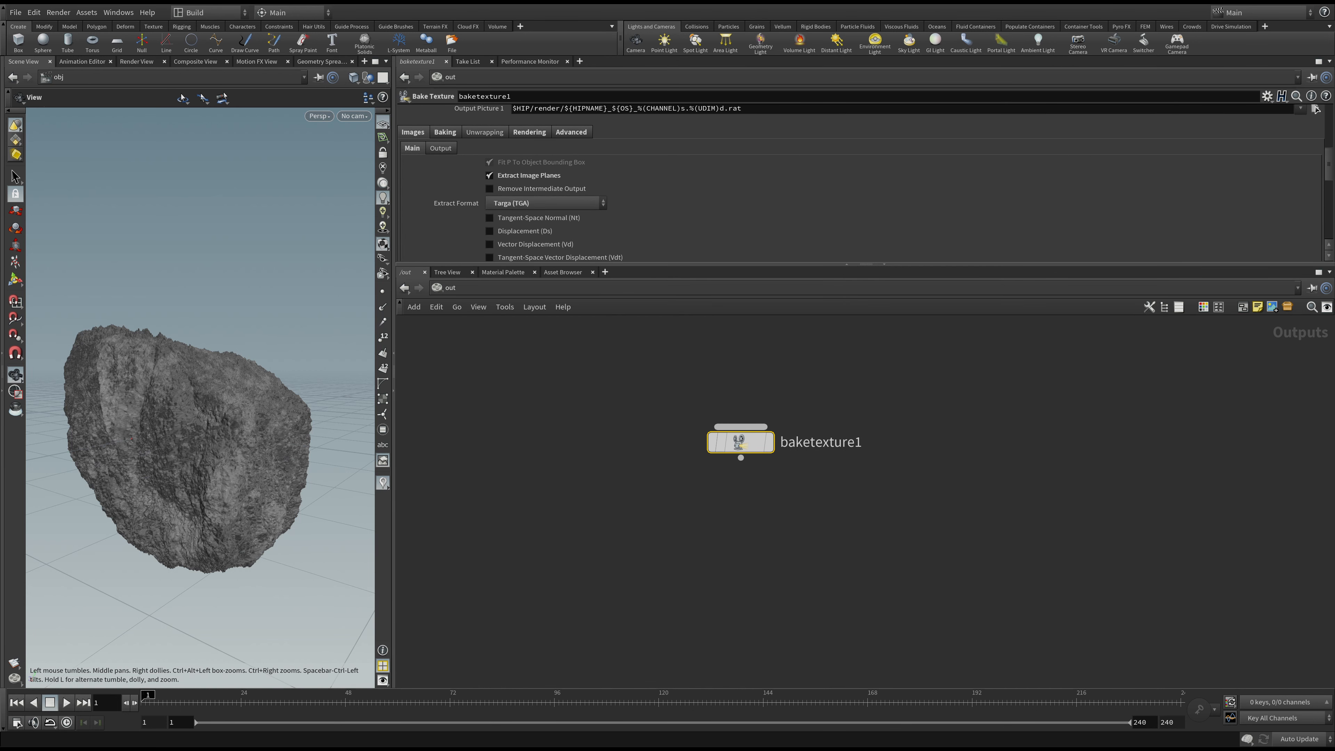
{"action": "left_click_drag", "start_coordinate": [856, 264], "coordinate": [870, 444]}
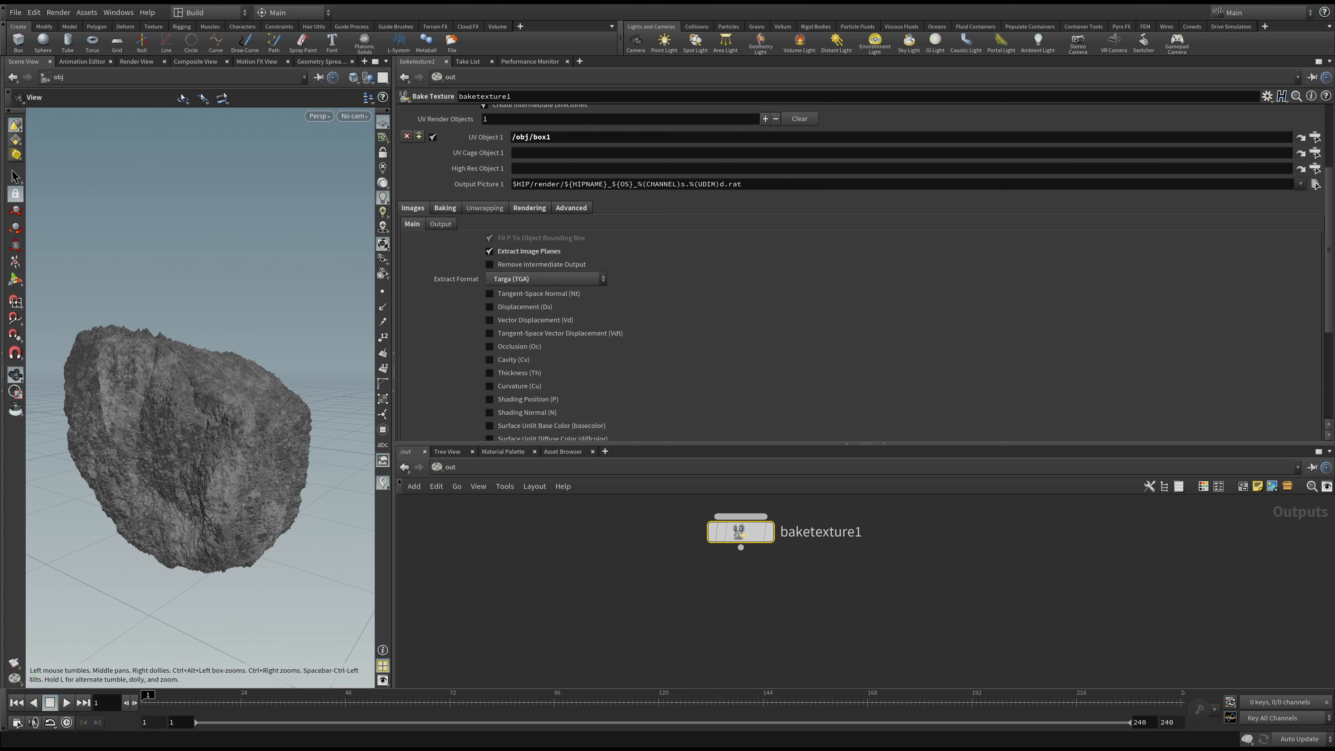
{"action": "left_click", "coordinate": [586, 427]}
{"action": "scroll", "coordinate": [577, 433], "scroll_direction": "down", "scroll_amount": 2}
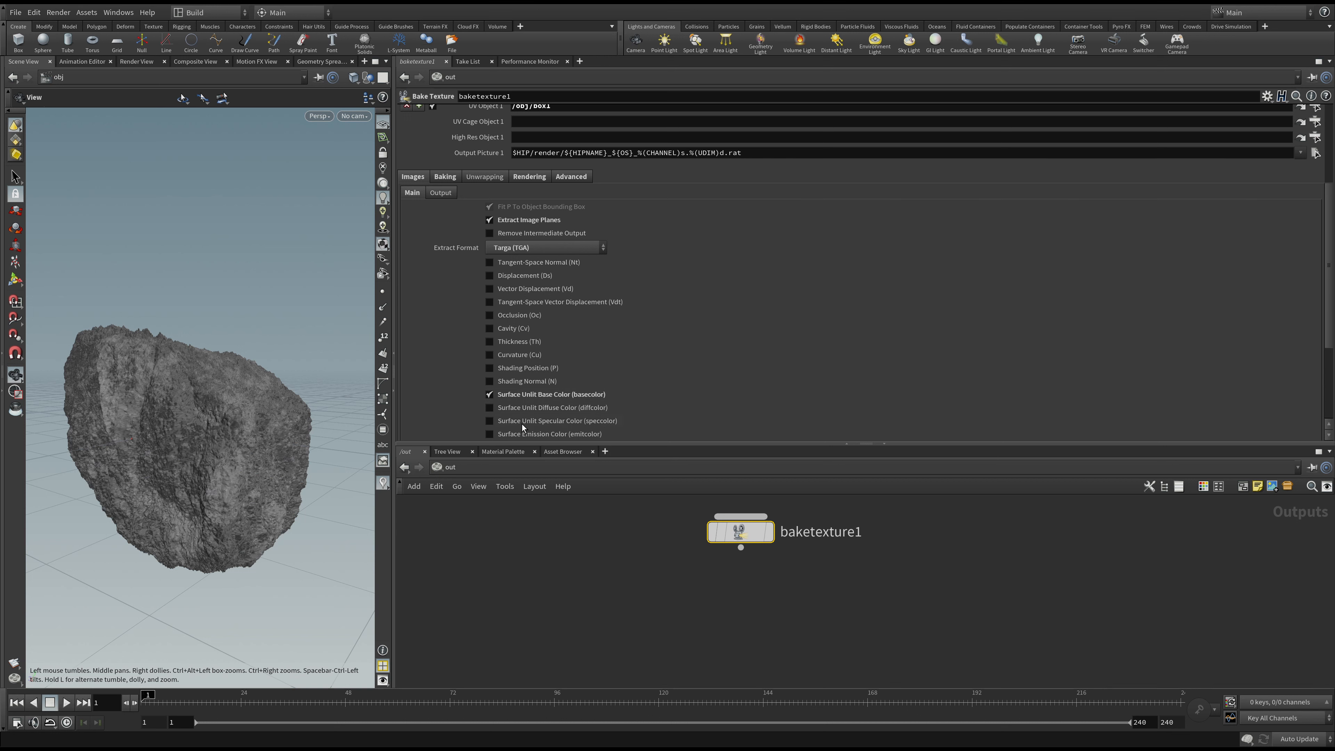
{"action": "left_click", "coordinate": [489, 407]}
{"action": "left_click", "coordinate": [489, 394]}
{"action": "scroll", "coordinate": [708, 324], "scroll_direction": "down", "scroll_amount": 3}
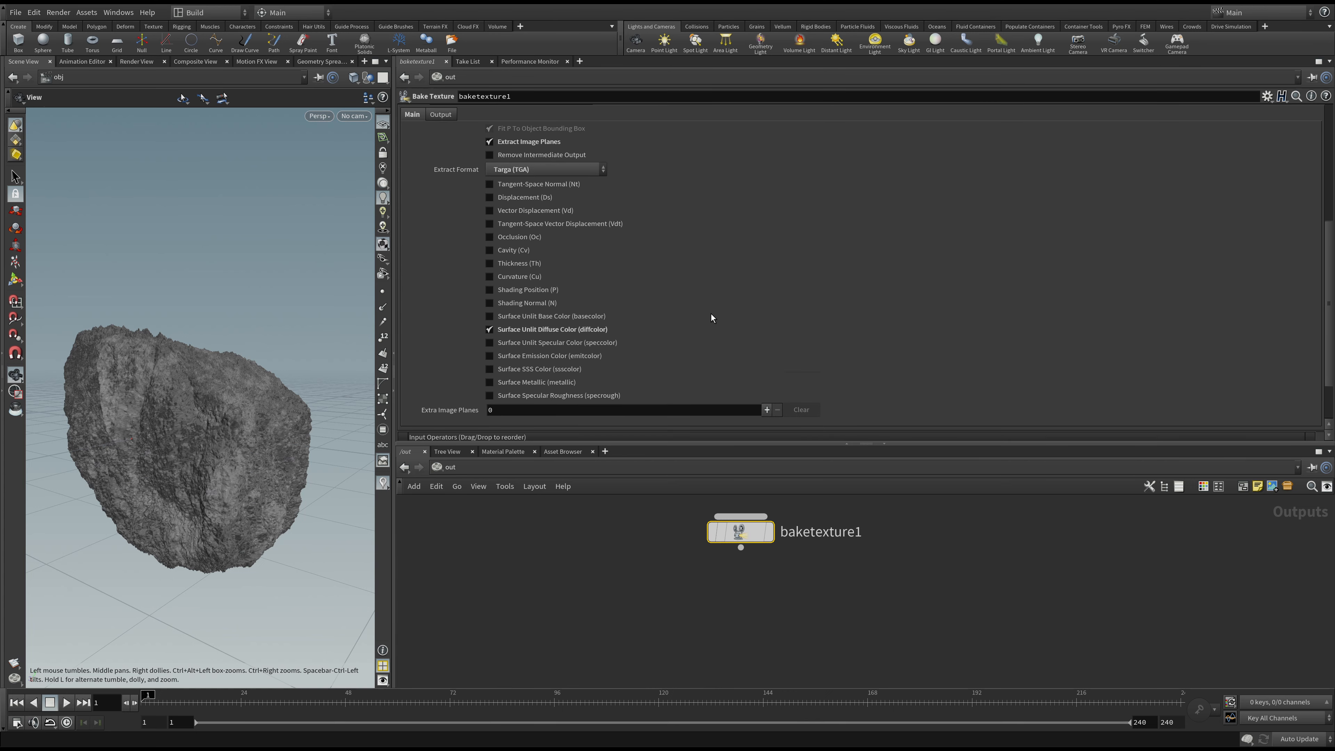
{"action": "scroll", "coordinate": [718, 283], "scroll_direction": "up", "scroll_amount": 6}
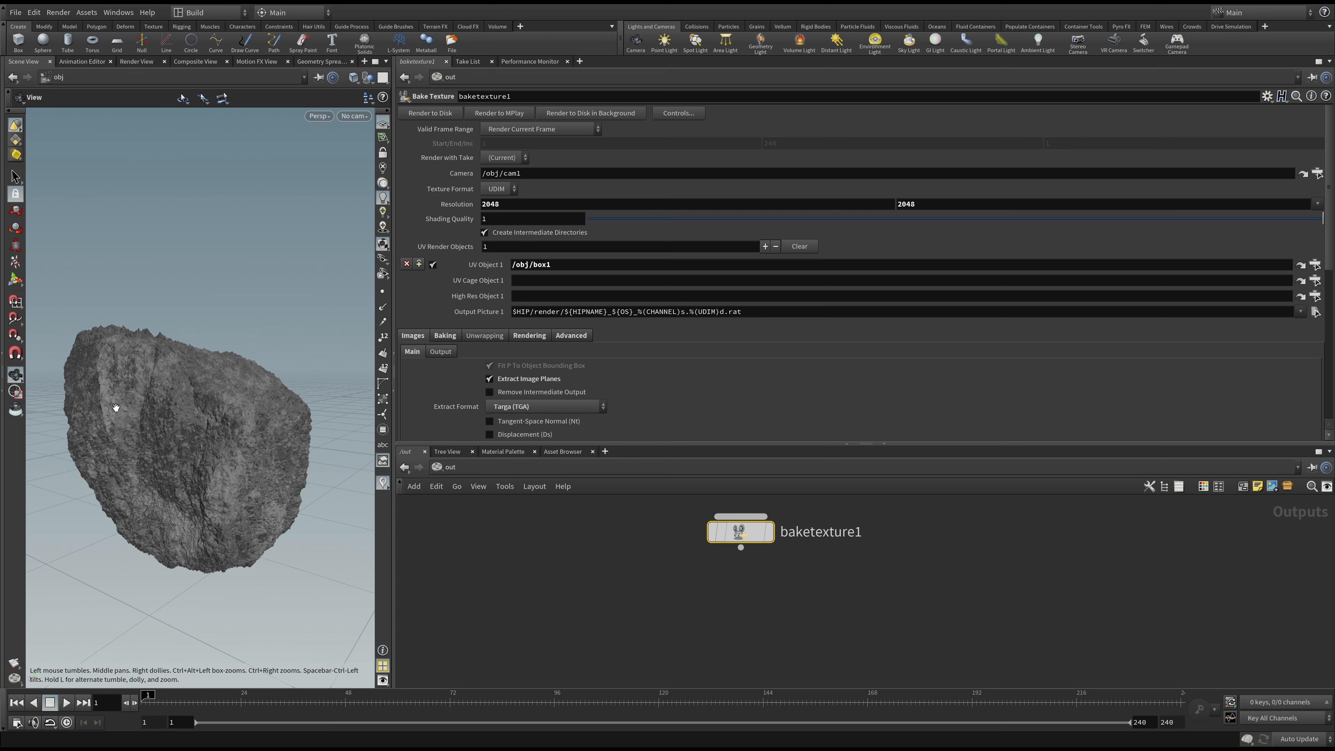
- Create a Principled Shader for the rock and set its Base Color to white (1, 1, 1)
{"action": "left_click", "coordinate": [508, 456]}
{"action": "left_click_drag", "start_coordinate": [455, 502], "coordinate": [698, 521]}
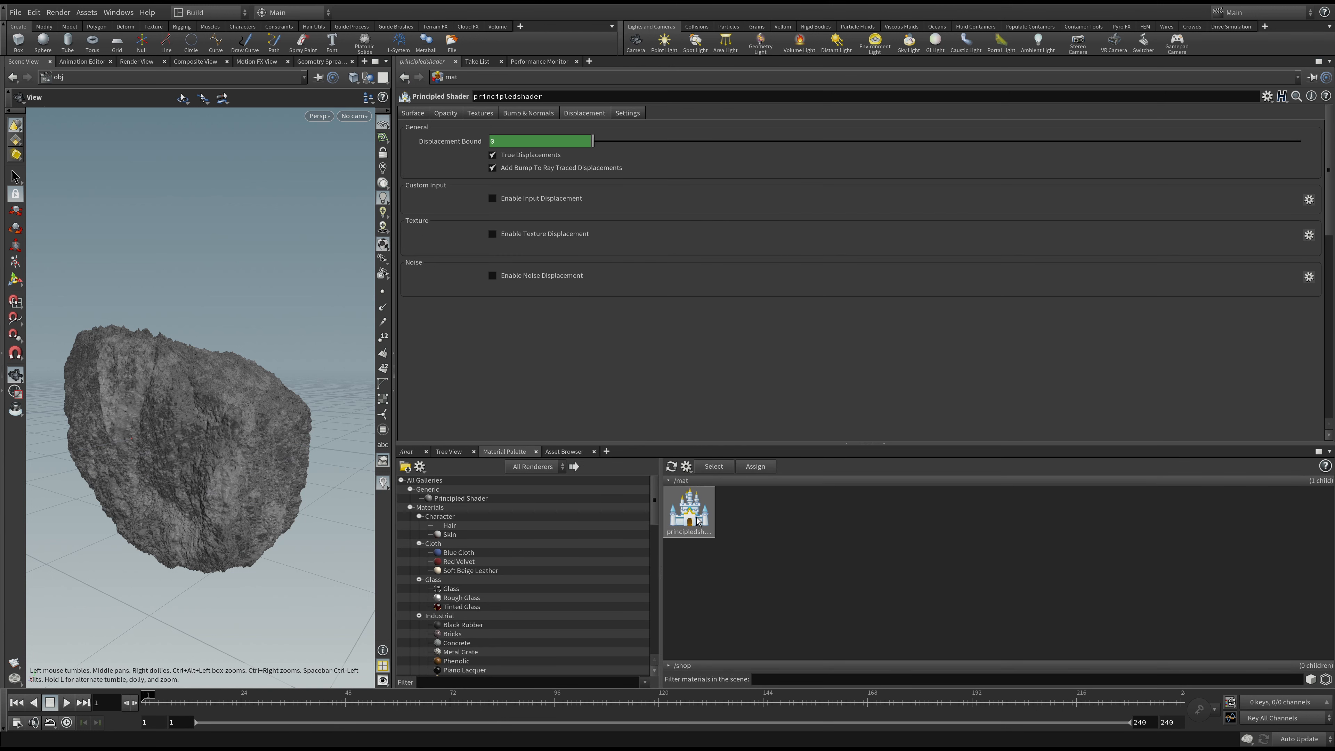
{"action": "left_click", "coordinate": [422, 115]}
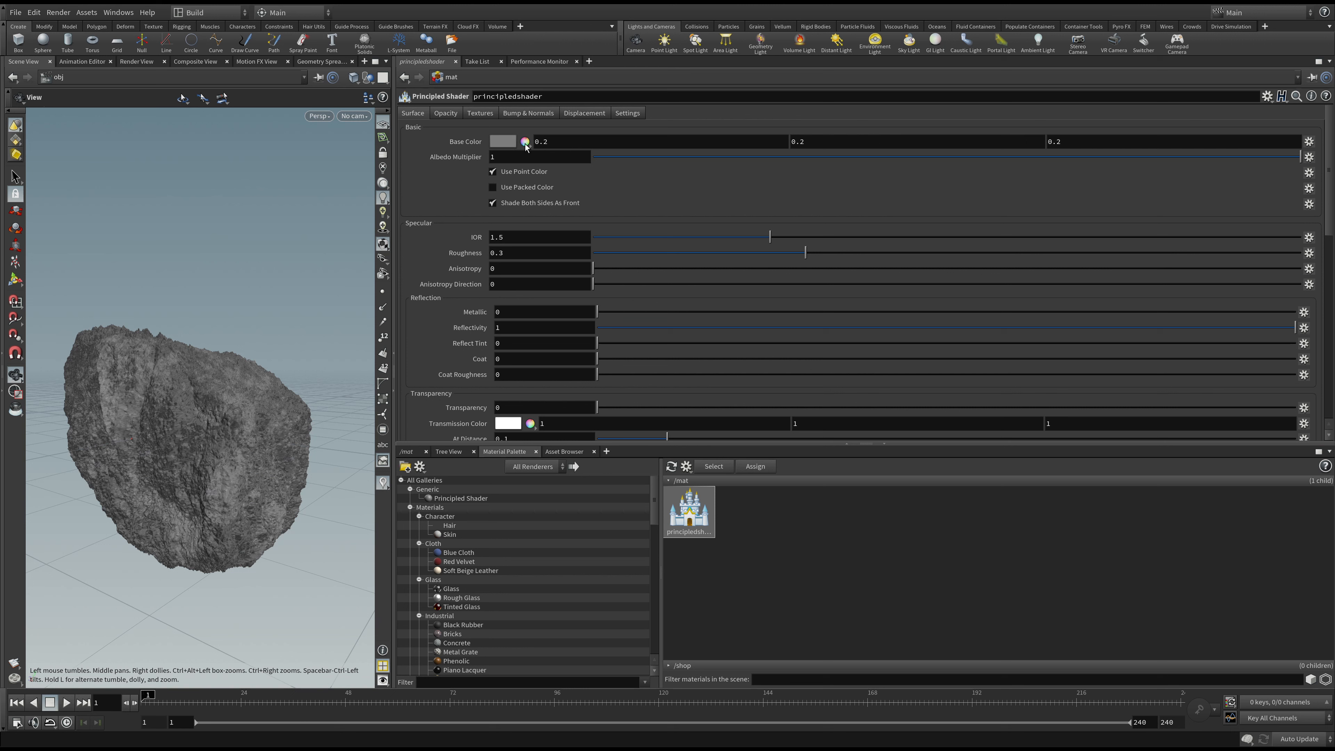
{"action": "key", "text": "ctrl+z"}
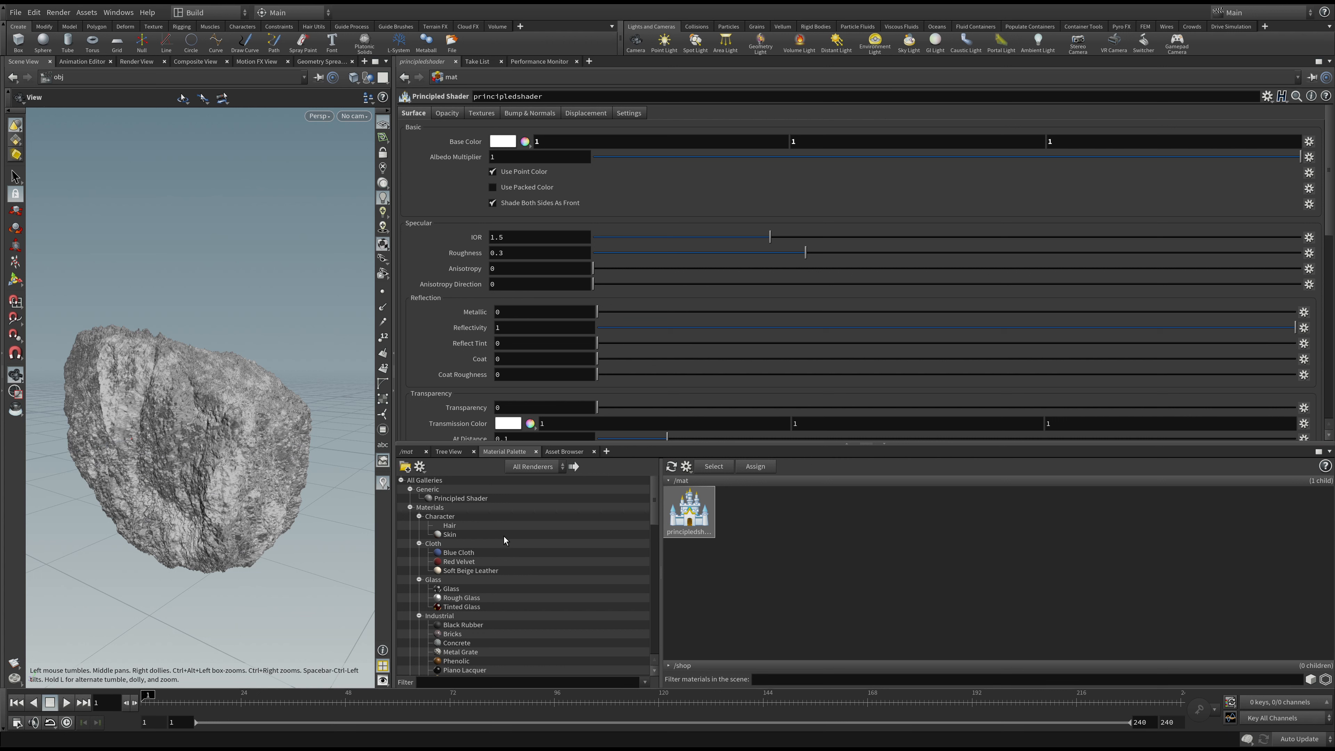
- Set baketexture1's Output Picture to $HIP/Desktop/RockGen/RockGen and render the bake to disk
{"action": "left_click", "coordinate": [410, 454]}
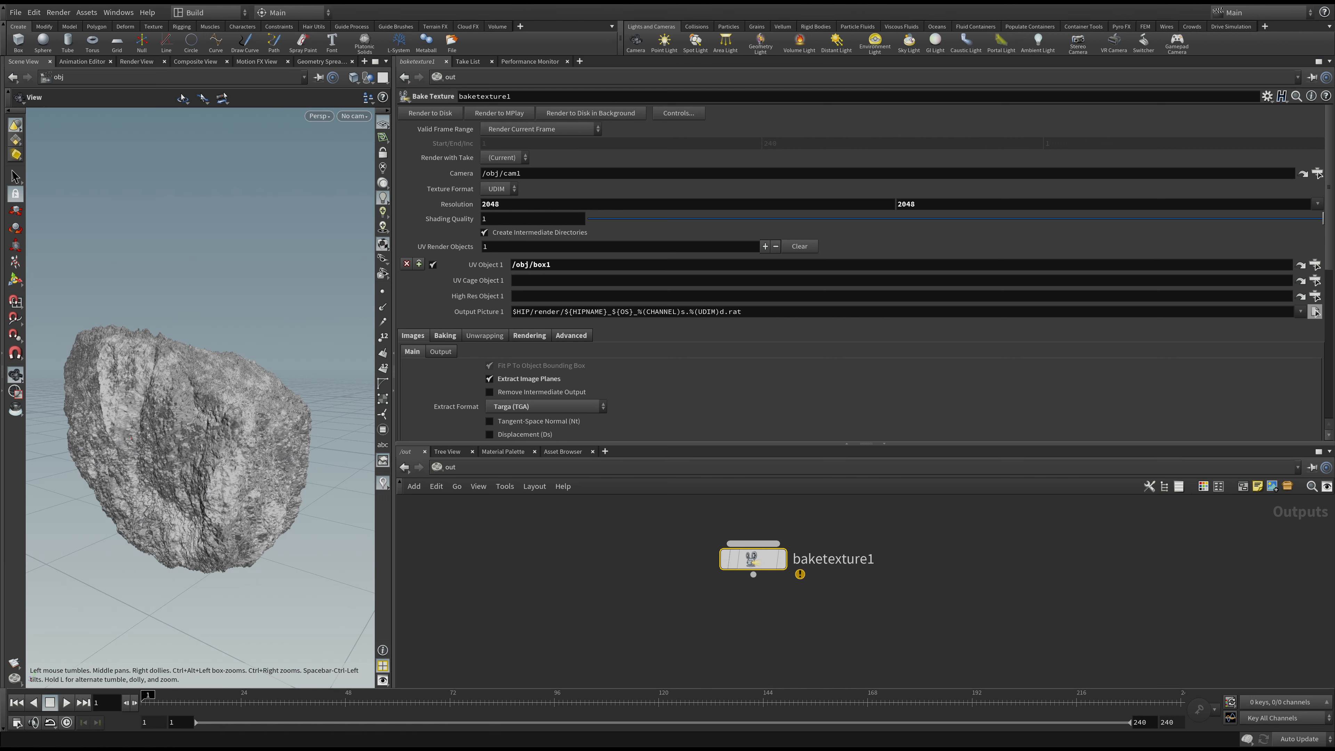
{"action": "left_click", "coordinate": [1316, 313]}
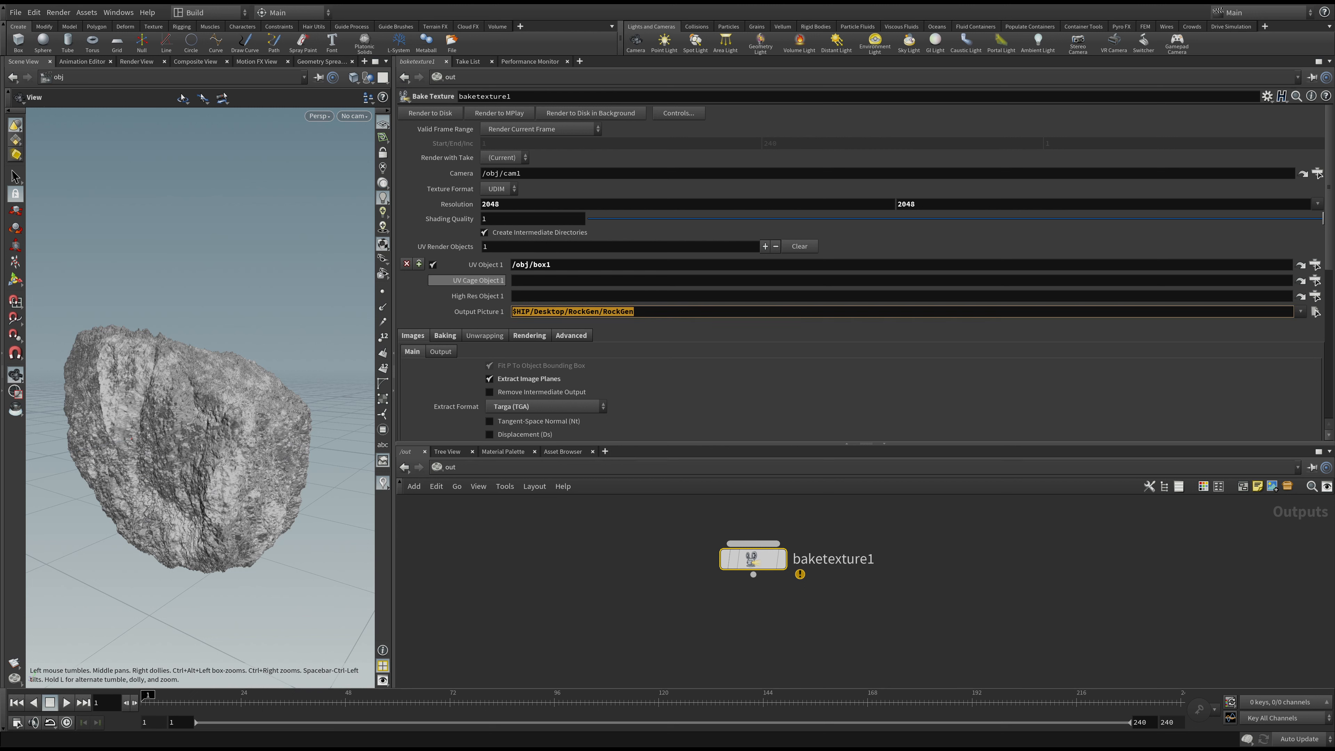
{"action": "left_click", "coordinate": [427, 115]}
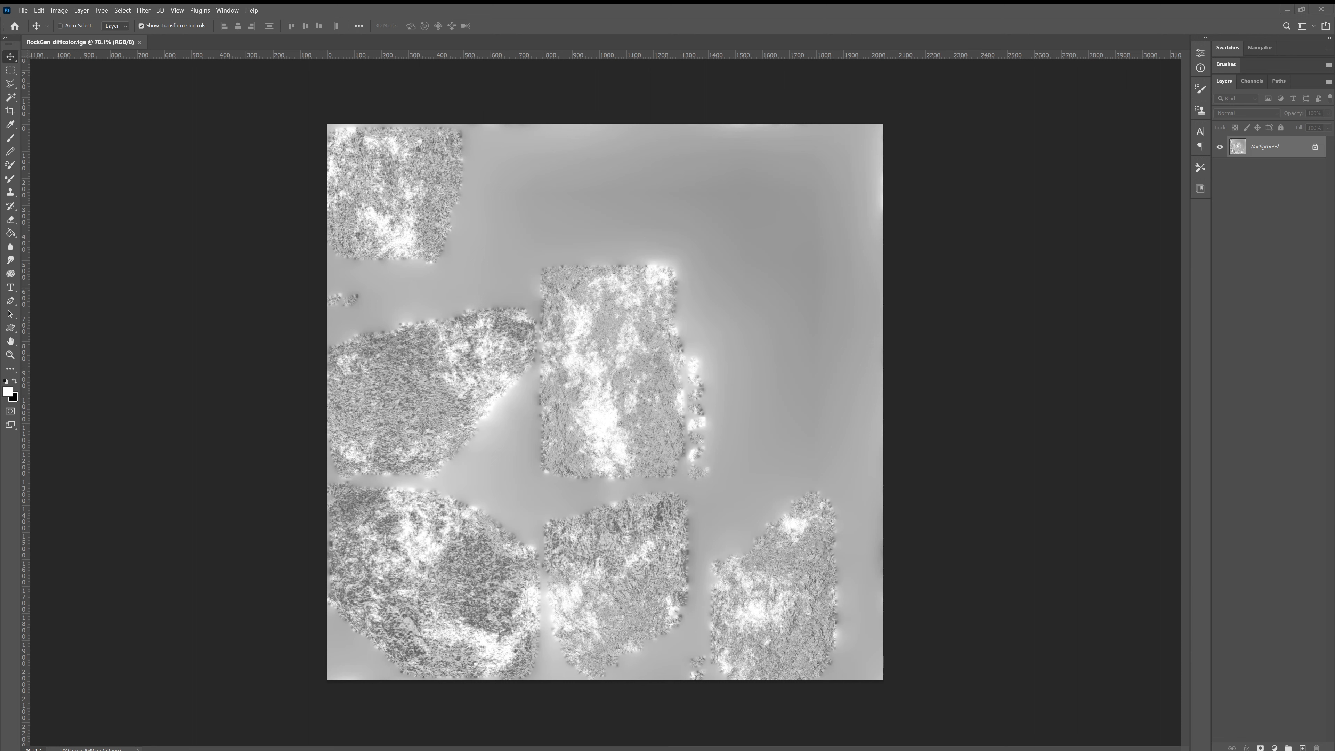
- Switch from Photoshop back to Houdini, reopen box1's network, and disconnect polyreduce1 from attribvop2
{"action": "key", "text": "alt+Tab"}
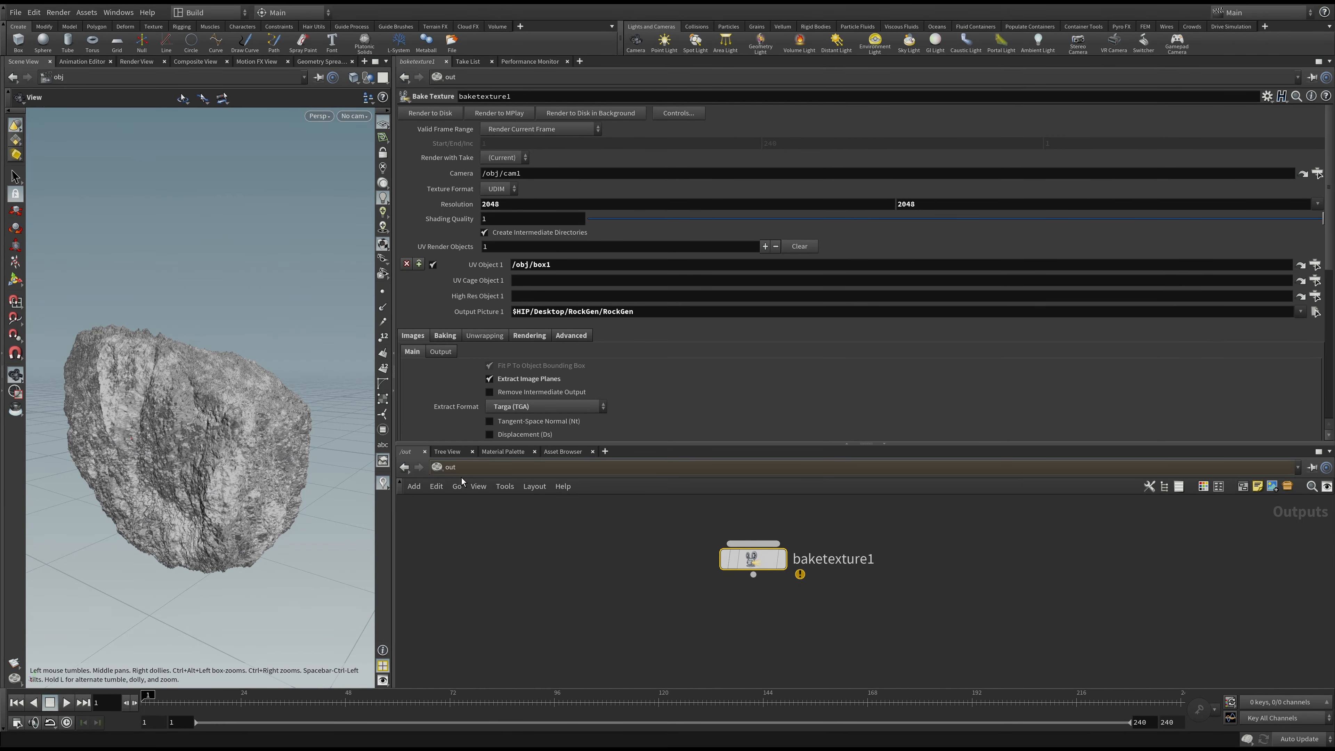
{"action": "key", "text": "alt+Left"}
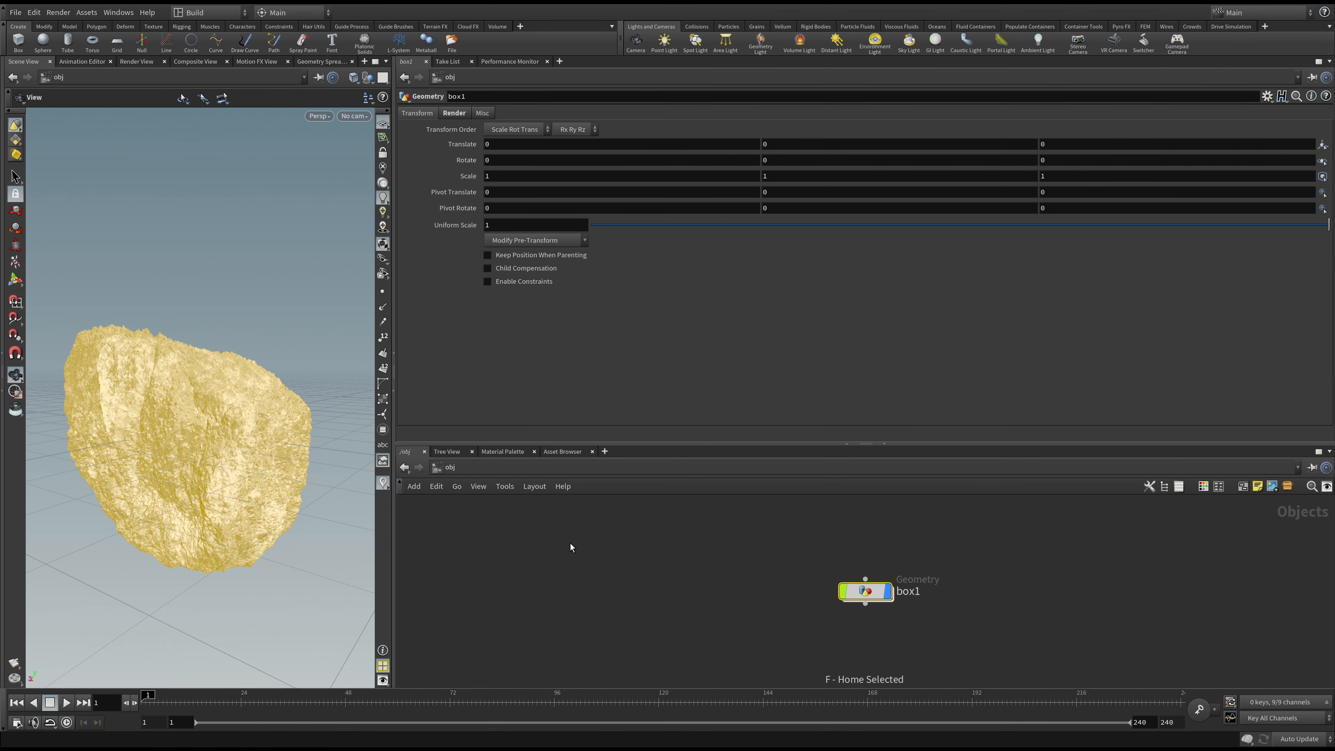
{"action": "double_click", "coordinate": [865, 591]}
{"action": "scroll", "coordinate": [841, 607], "scroll_direction": "up", "scroll_amount": 4}
{"action": "mouse_move", "coordinate": [827, 642]}
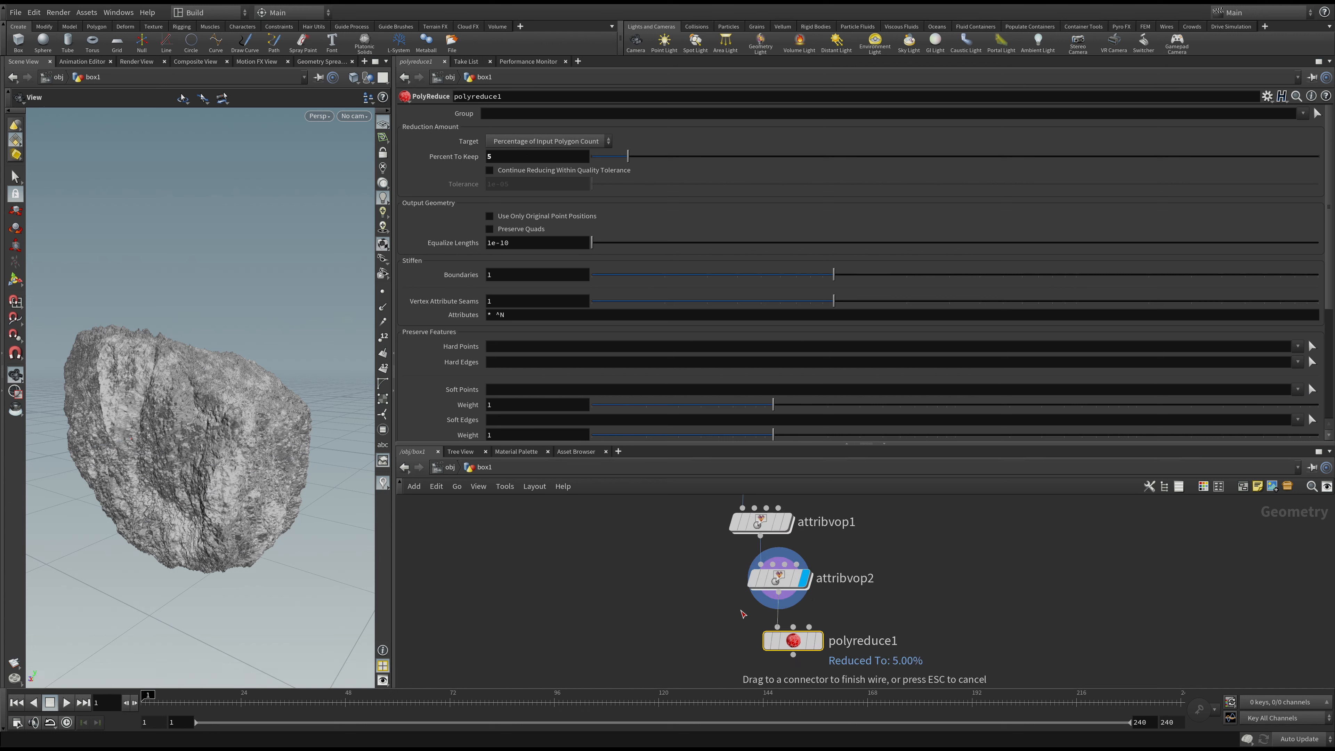
{"action": "key", "text": "Delete"}
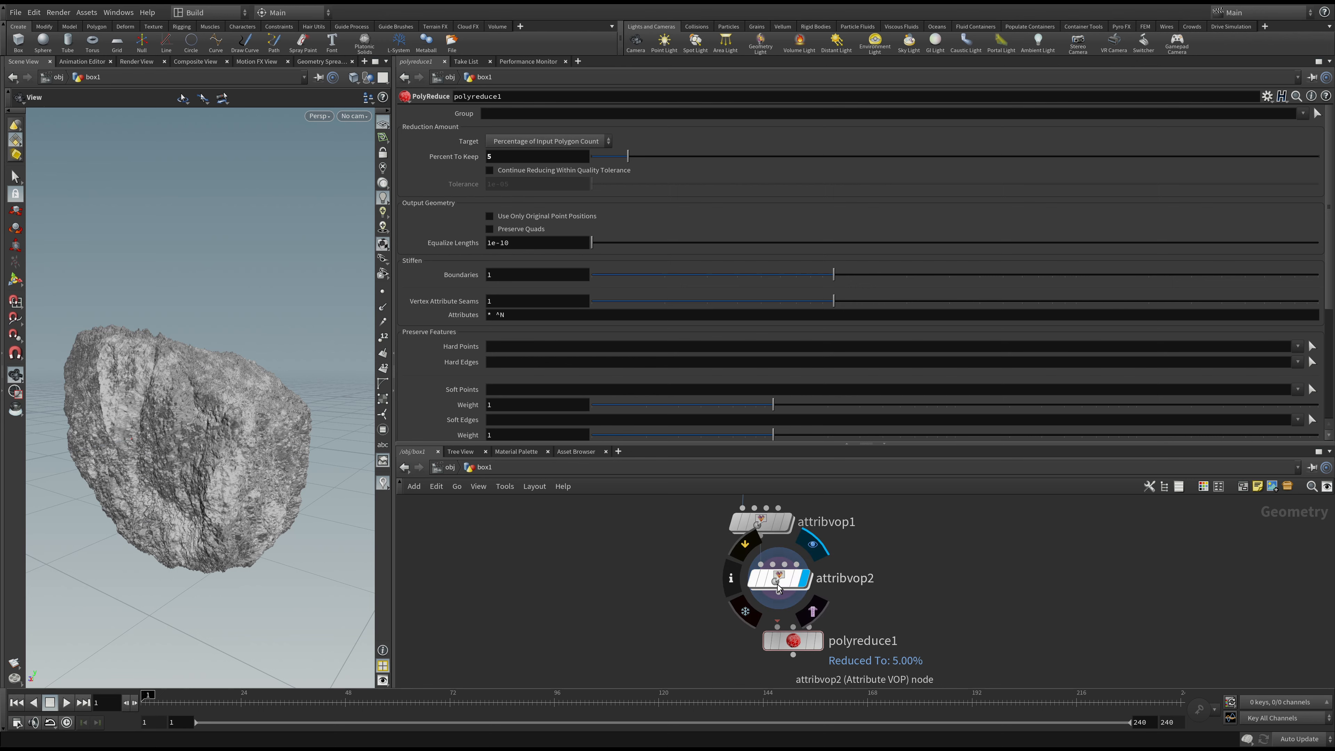
- Select attribvop2, try a box selection over the rock in the viewport, and clear it
{"action": "left_click", "coordinate": [777, 585]}
{"action": "key", "text": "s"}
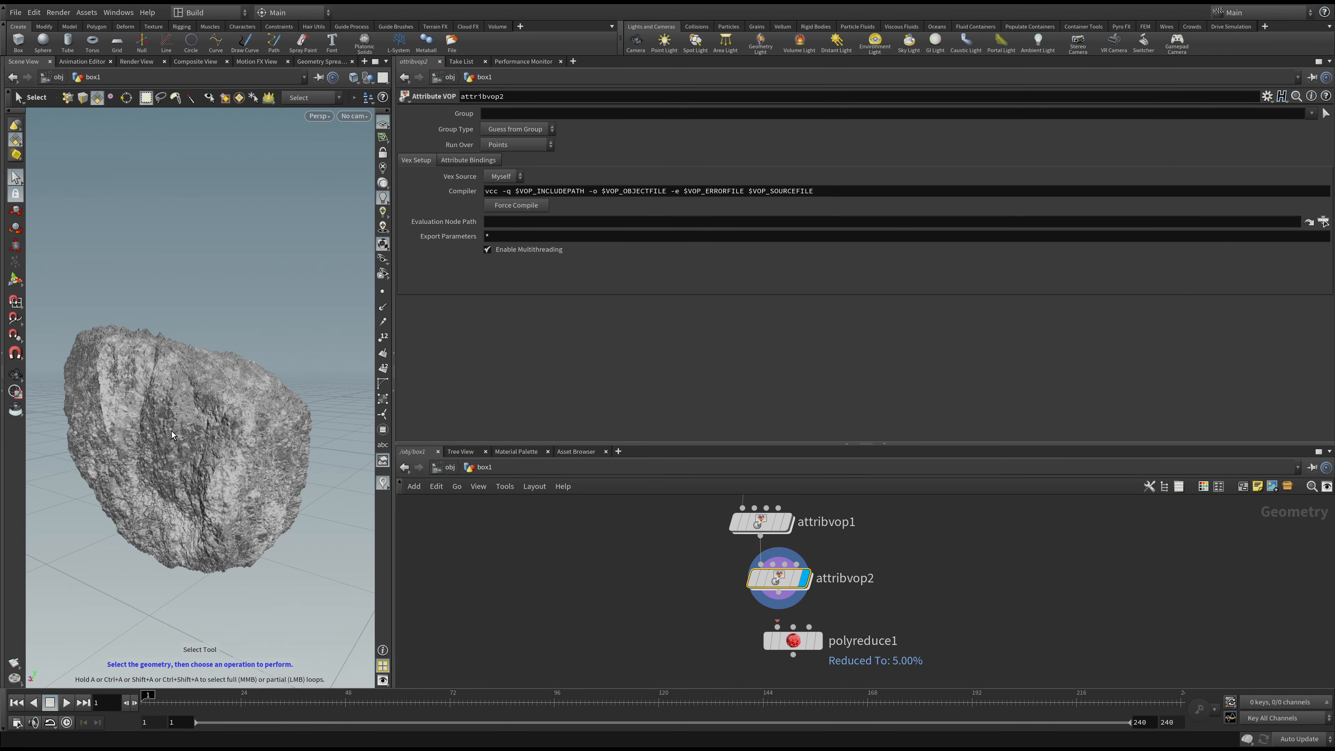
{"action": "left_click_drag", "start_coordinate": [226, 337], "coordinate": [91, 481]}
{"action": "left_click", "coordinate": [301, 301]}
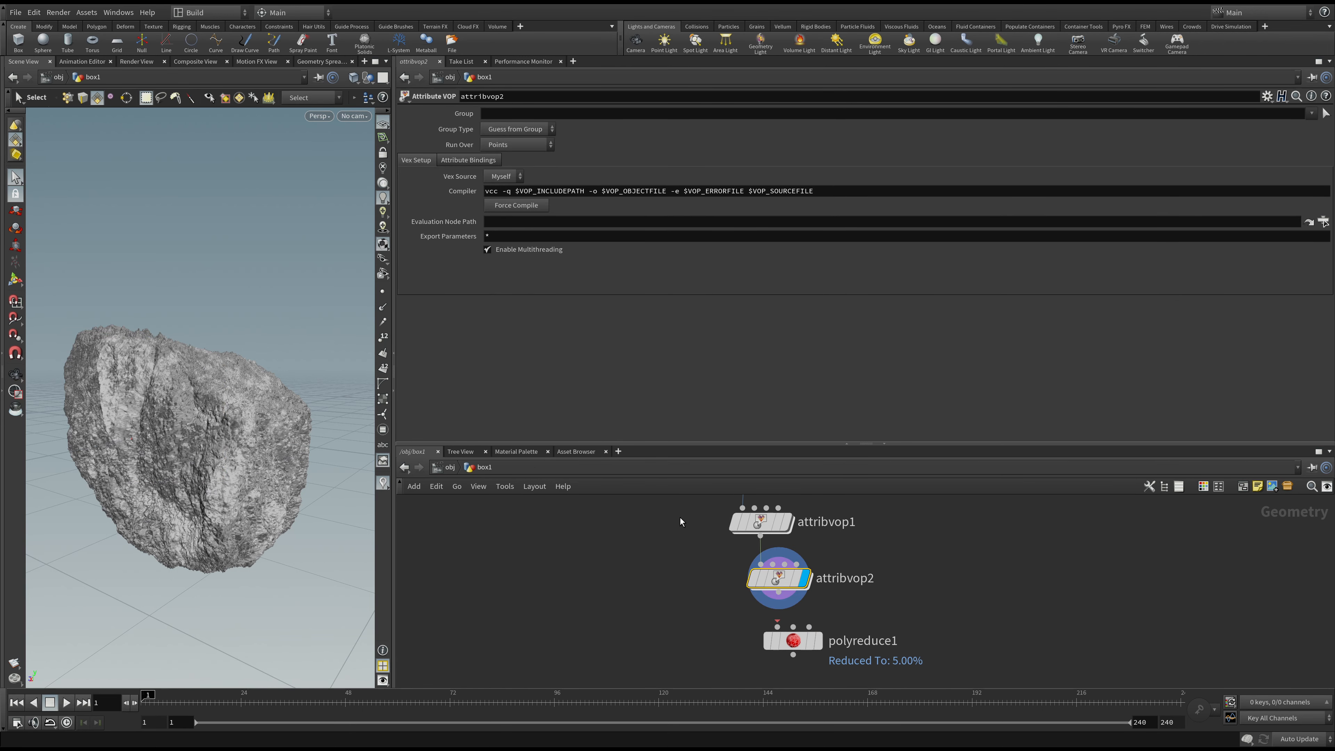
- Go up to the object level, reposition the box1 node, and enlarge the network area
{"action": "left_click", "coordinate": [453, 470]}
{"action": "left_click_drag", "start_coordinate": [865, 590], "coordinate": [817, 573]}
{"action": "left_click_drag", "start_coordinate": [861, 445], "coordinate": [862, 297]}
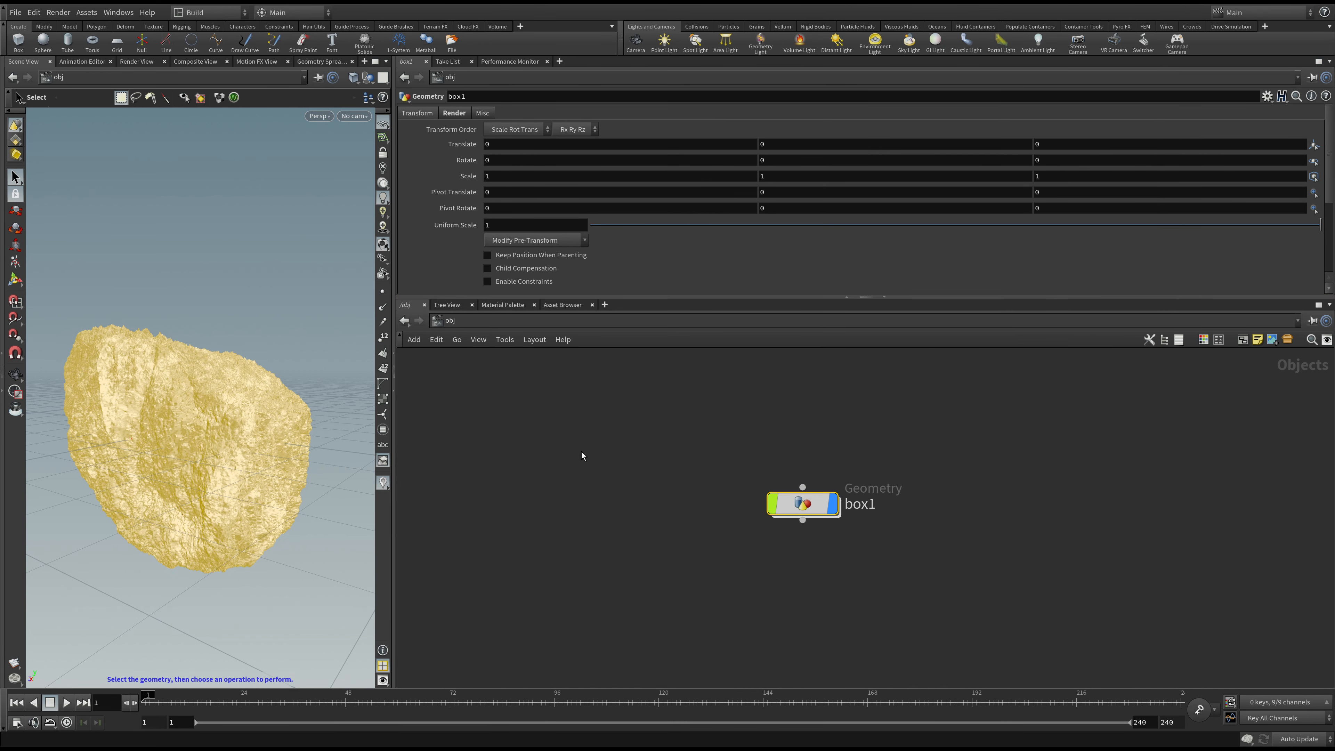
{"action": "left_click", "coordinate": [16, 13]}
- Inside box1, reconnect attribvop2's output to polyreduce1's first input and display the reduced rock in the UV view
{"action": "double_click", "coordinate": [811, 510]}
{"action": "left_click_drag", "start_coordinate": [778, 553], "coordinate": [779, 519]}
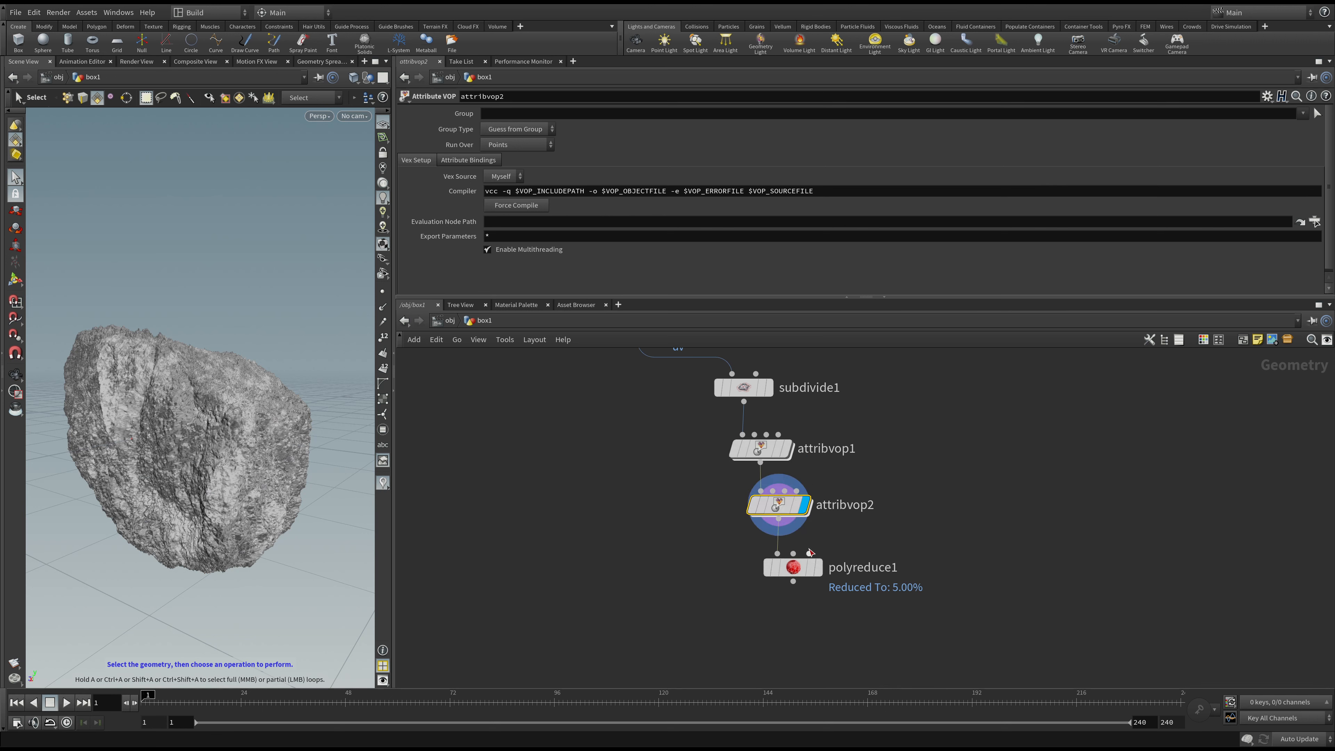
{"action": "left_click", "coordinate": [817, 567]}
{"action": "left_click", "coordinate": [794, 567]}
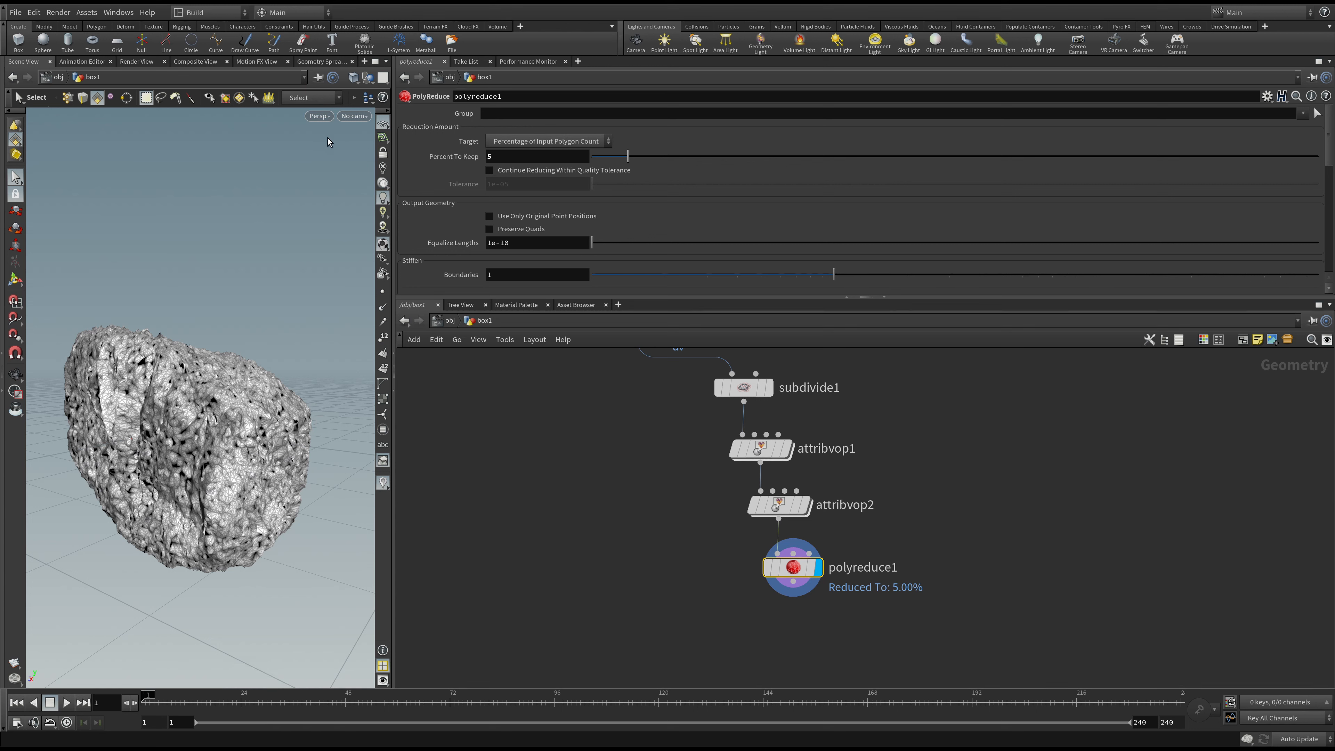
{"action": "key", "text": "space+5"}
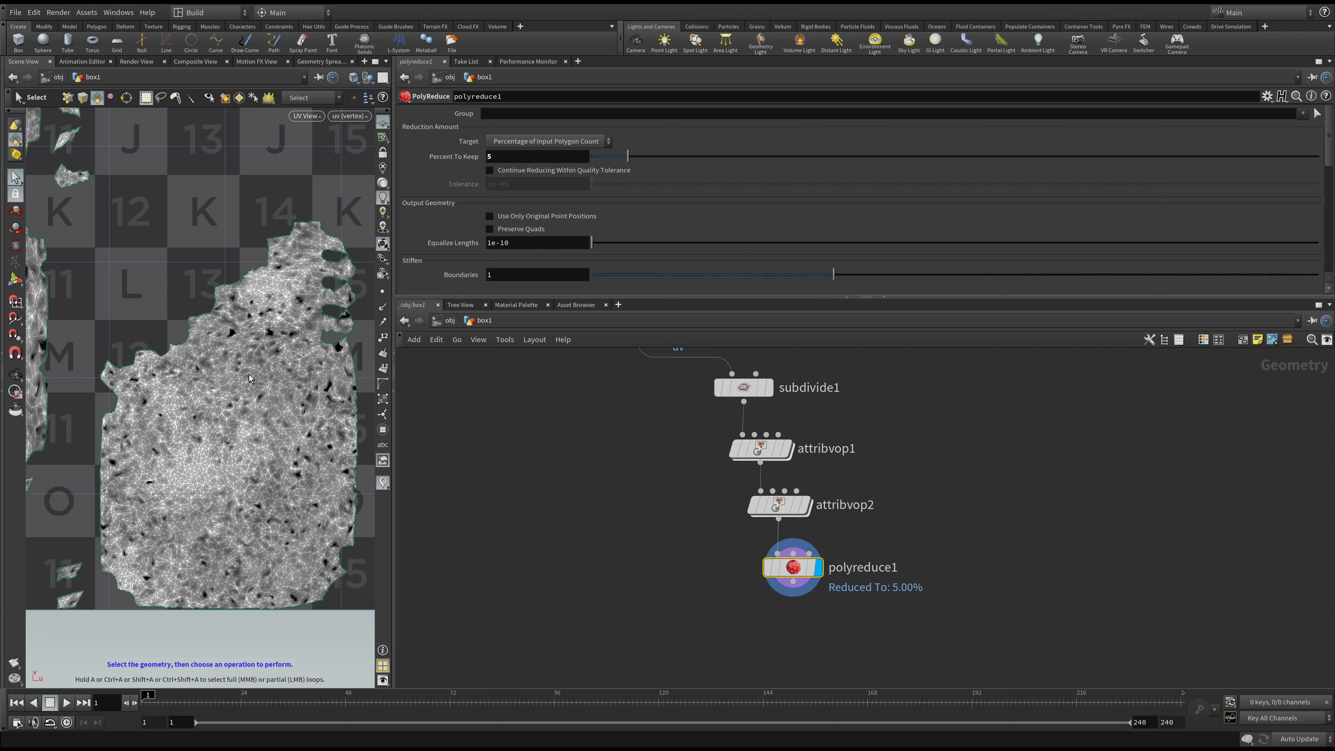
- Examine the UV islands of the reduced rock and return to the perspective view
{"action": "left_click_drag", "start_coordinate": [232, 334], "coordinate": [262, 354]}
{"action": "left_click", "coordinate": [216, 254]}
{"action": "key", "text": "space"}
{"action": "right_click_drag", "start_coordinate": [214, 269], "coordinate": [220, 298]}
{"action": "middle_click_drag", "start_coordinate": [221, 297], "coordinate": [314, 445]}
{"action": "right_click_drag", "start_coordinate": [314, 445], "coordinate": [247, 402]}
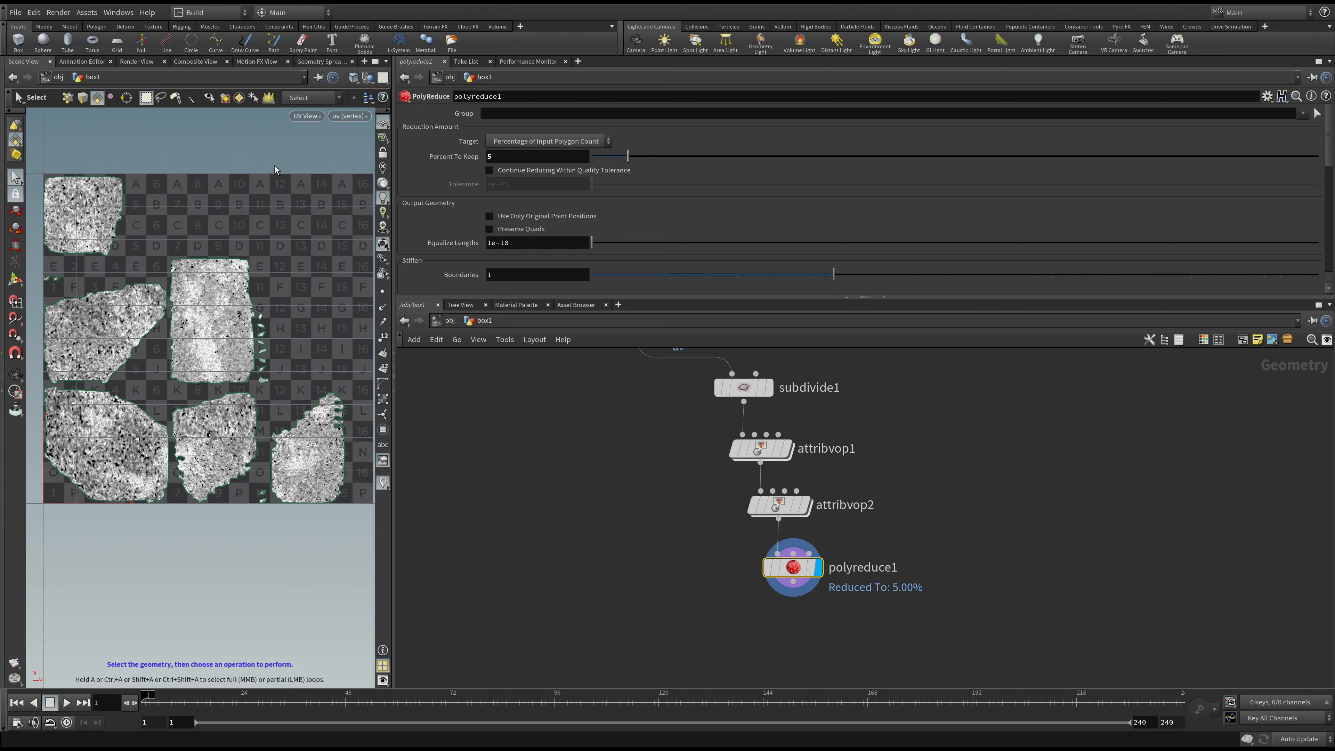
{"action": "key", "text": "space+1"}
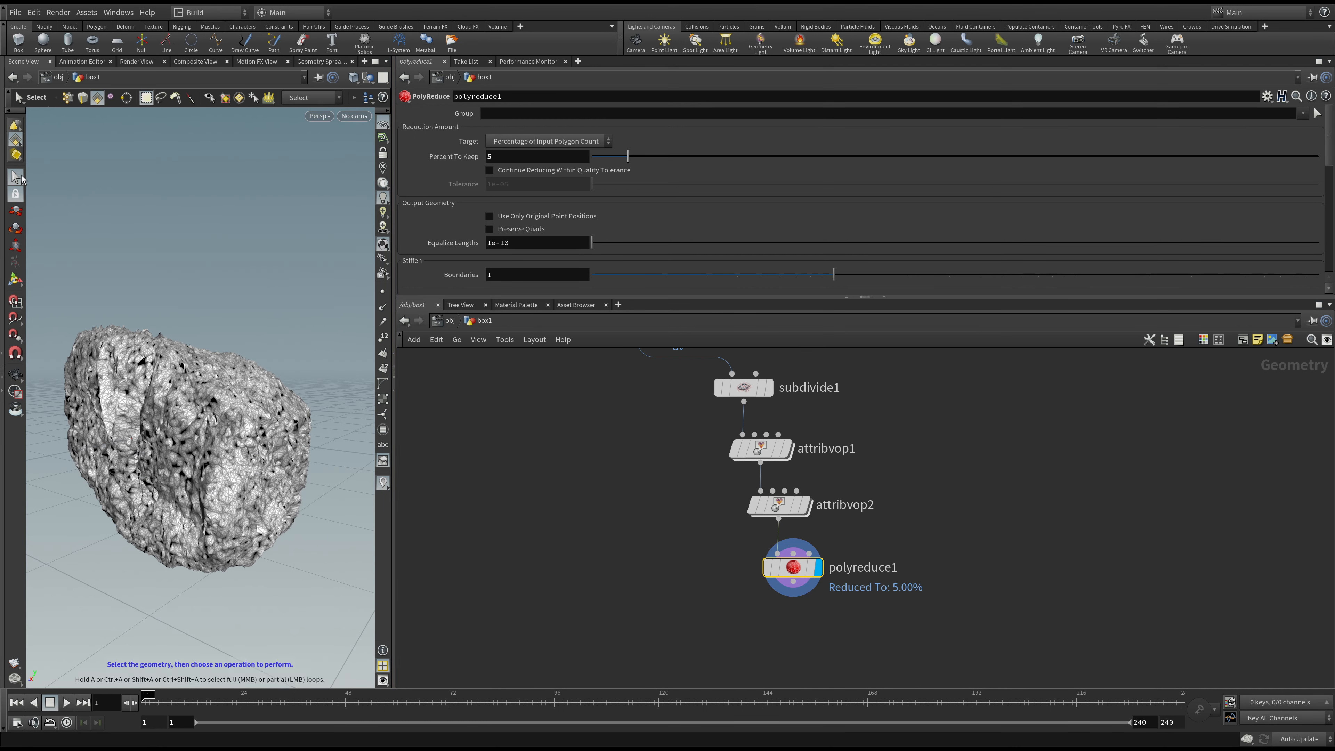
- Return to box1's network from the object level and delete the polyreduce1 node
{"action": "key", "text": "u"}
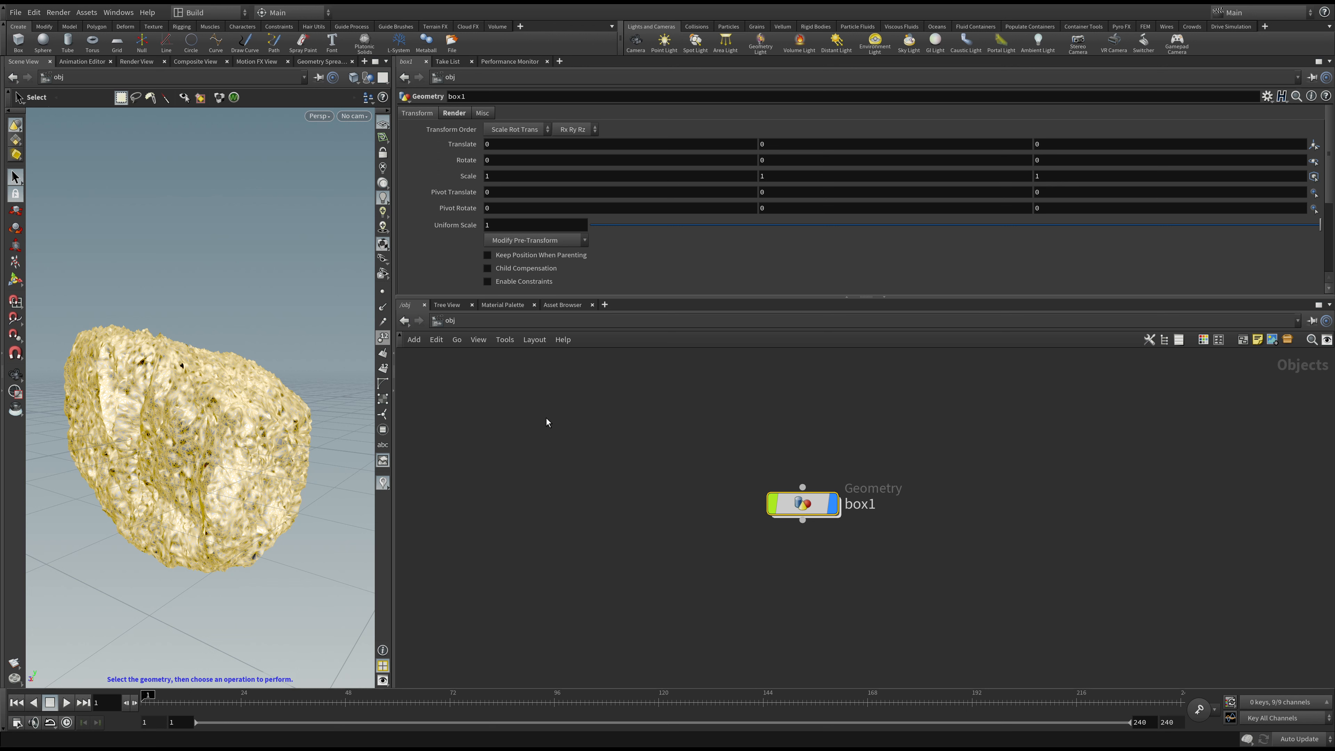
{"action": "double_click", "coordinate": [803, 504]}
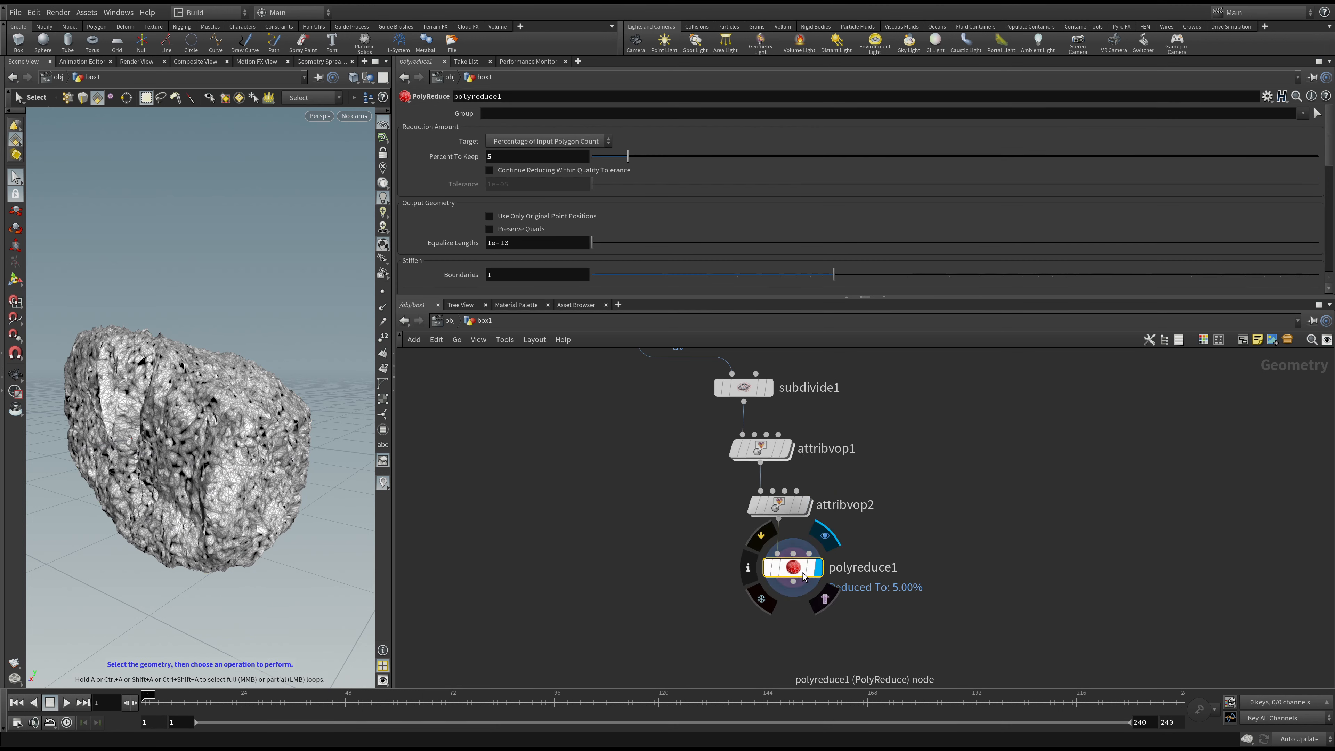
{"action": "mouse_move", "coordinate": [806, 572]}
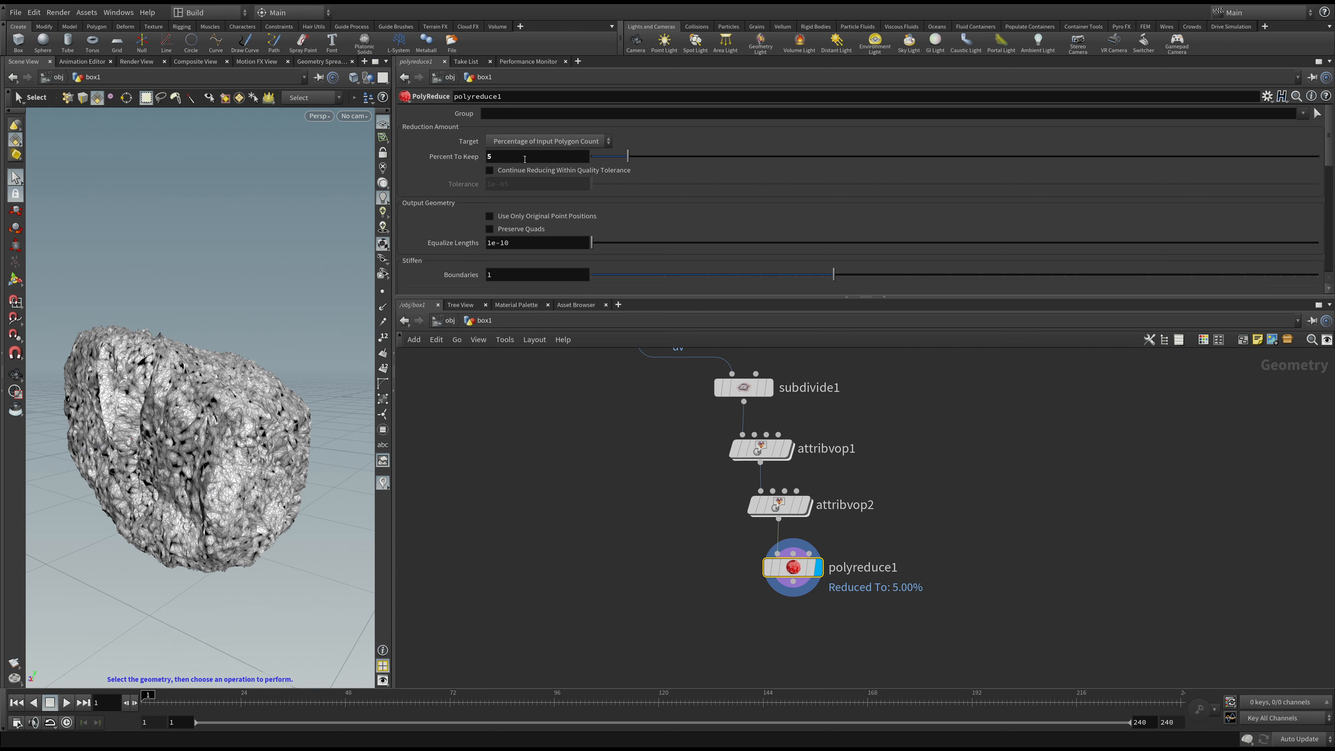
{"action": "key", "text": "Return"}
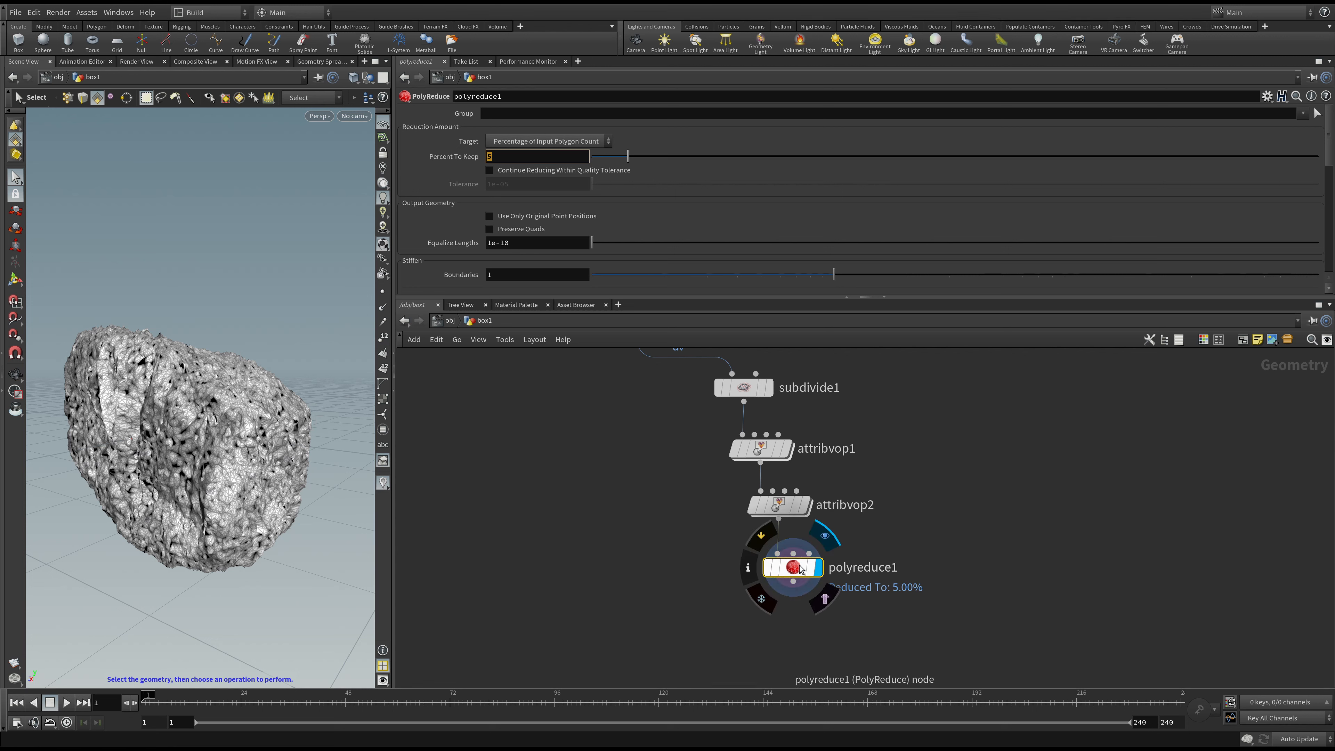
{"action": "key", "text": "Delete"}
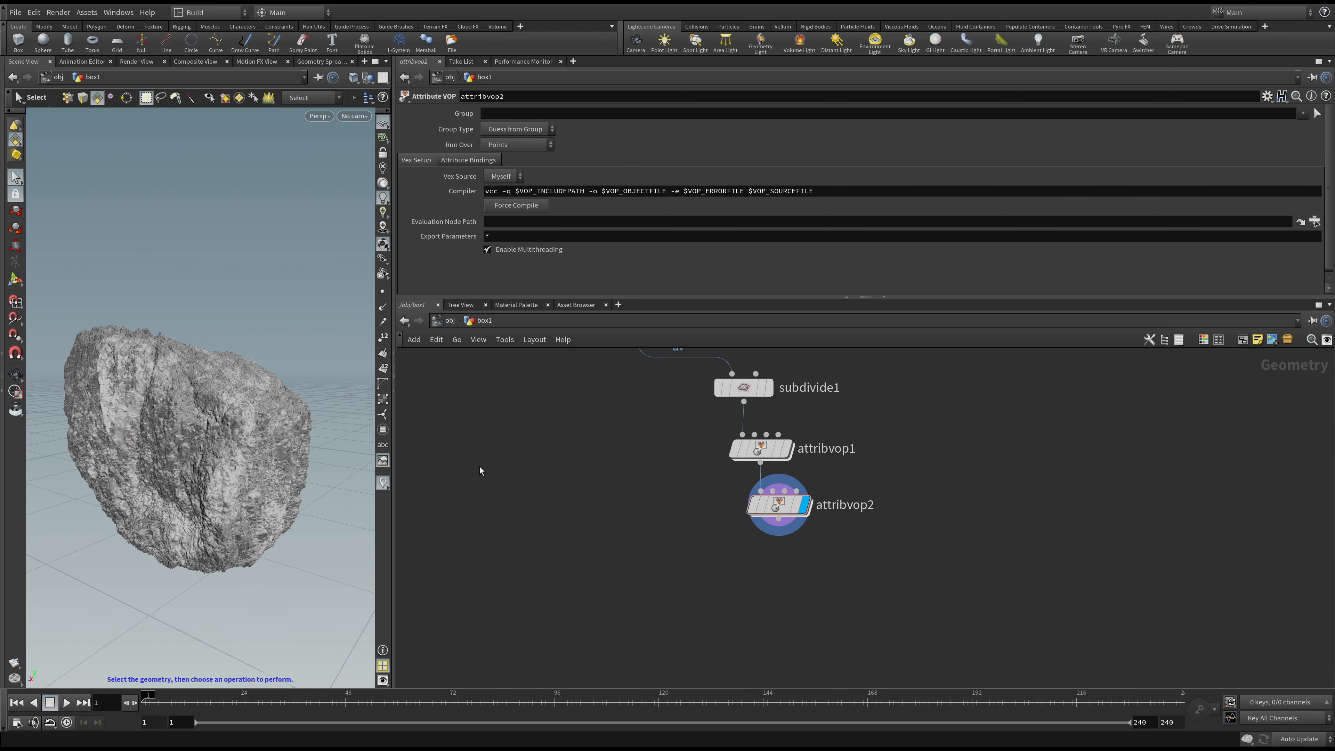
- Open the attribvop1 network and bring its turbnoise2 node into view for editing
{"action": "middle_click_drag", "start_coordinate": [661, 449], "coordinate": [672, 539]}
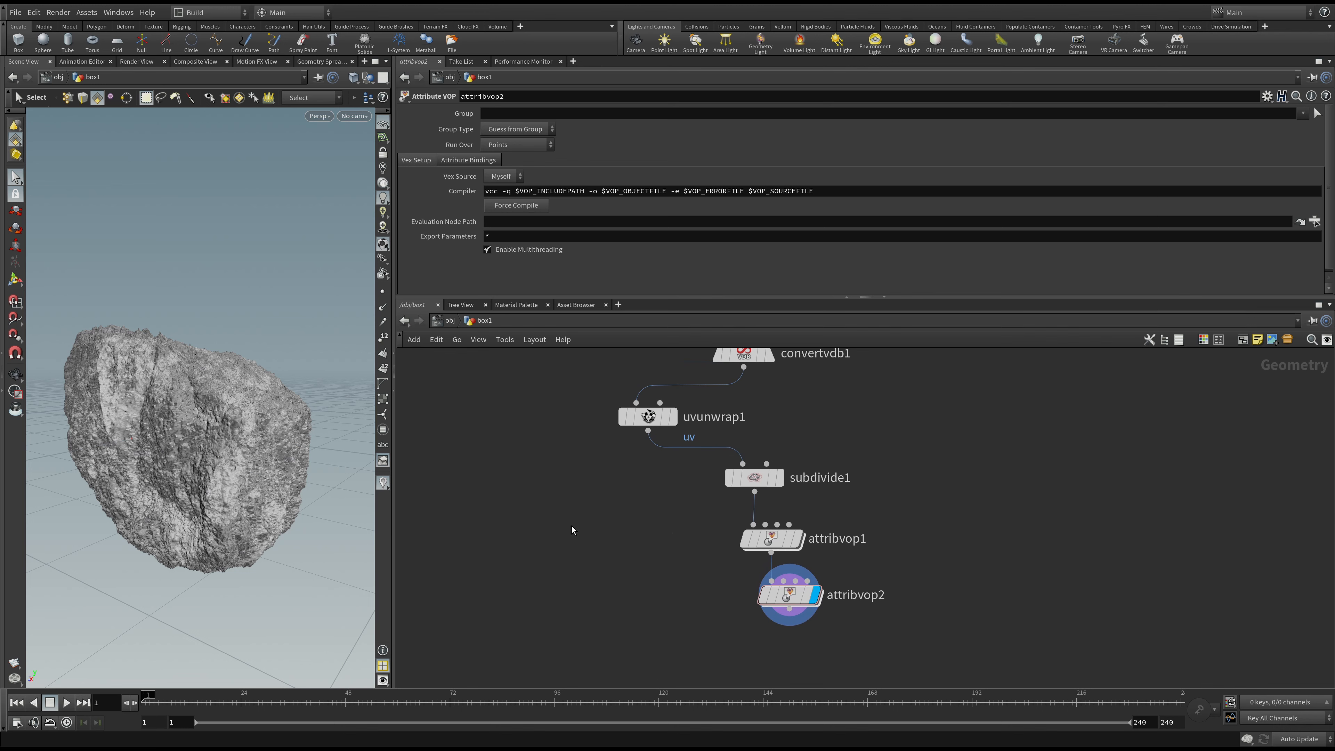
{"action": "left_click_drag", "start_coordinate": [248, 431], "coordinate": [301, 486], "text": "alt"}
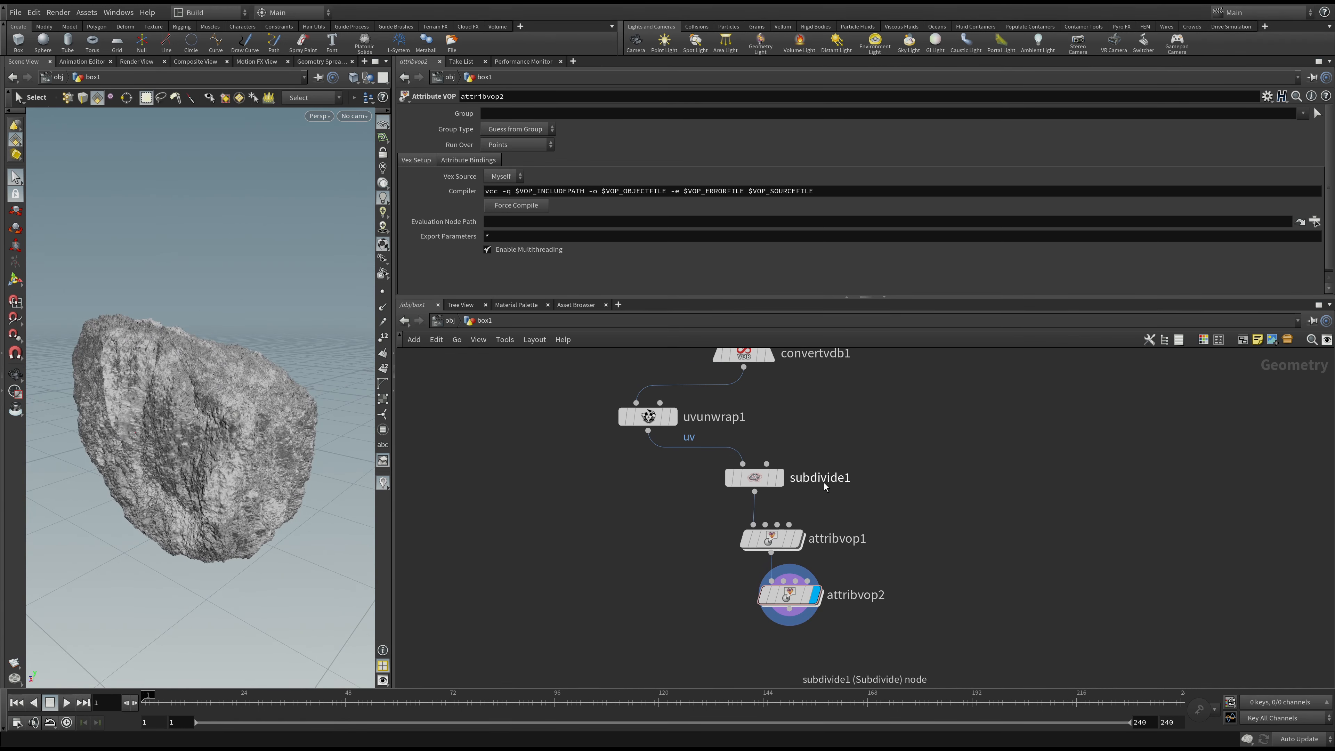
{"action": "left_click", "coordinate": [781, 542]}
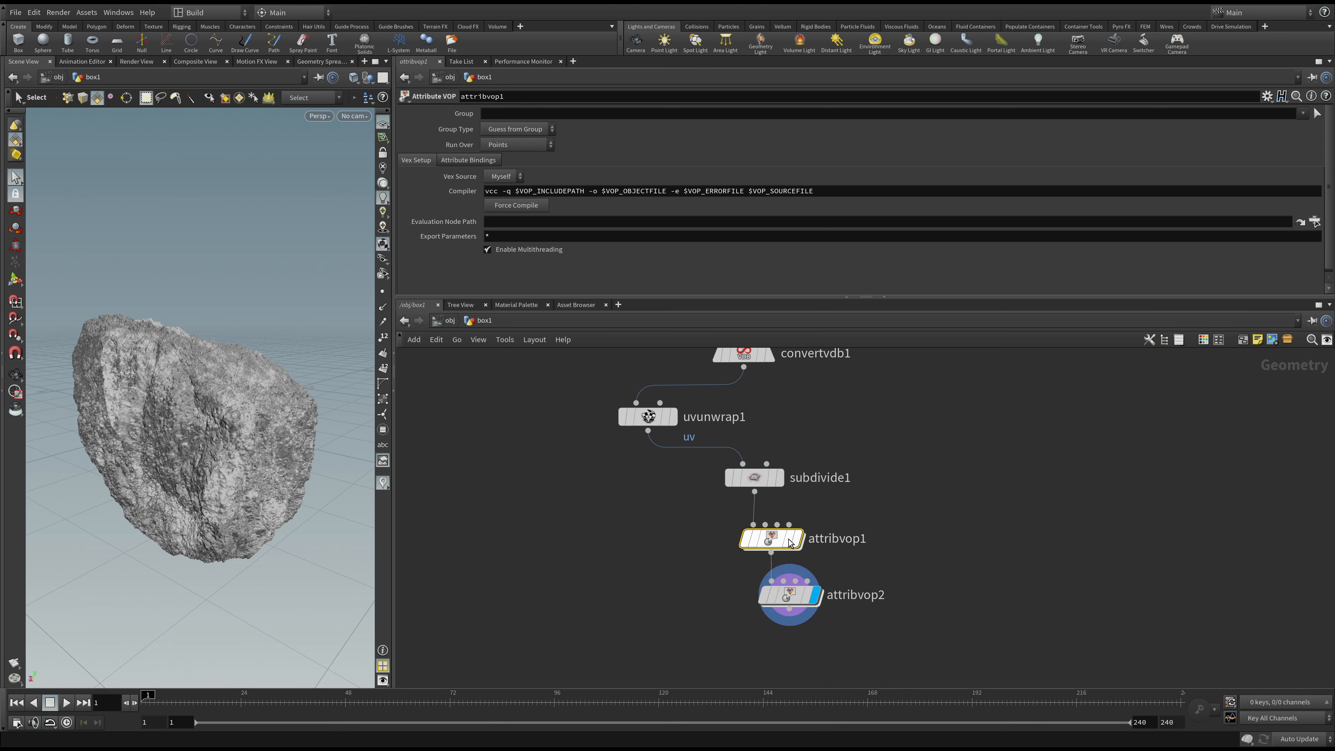
{"action": "double_click", "coordinate": [771, 538]}
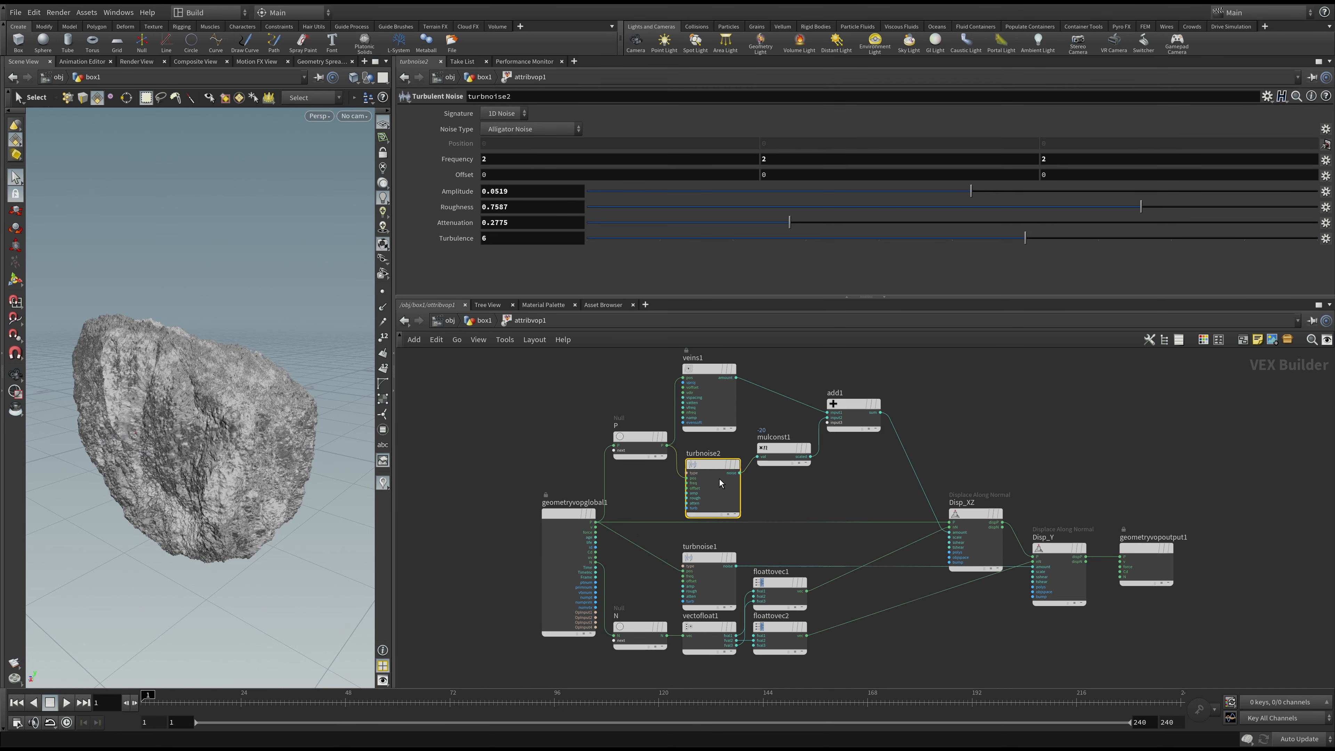
{"action": "scroll", "coordinate": [712, 472], "scroll_direction": "up", "scroll_amount": 3}
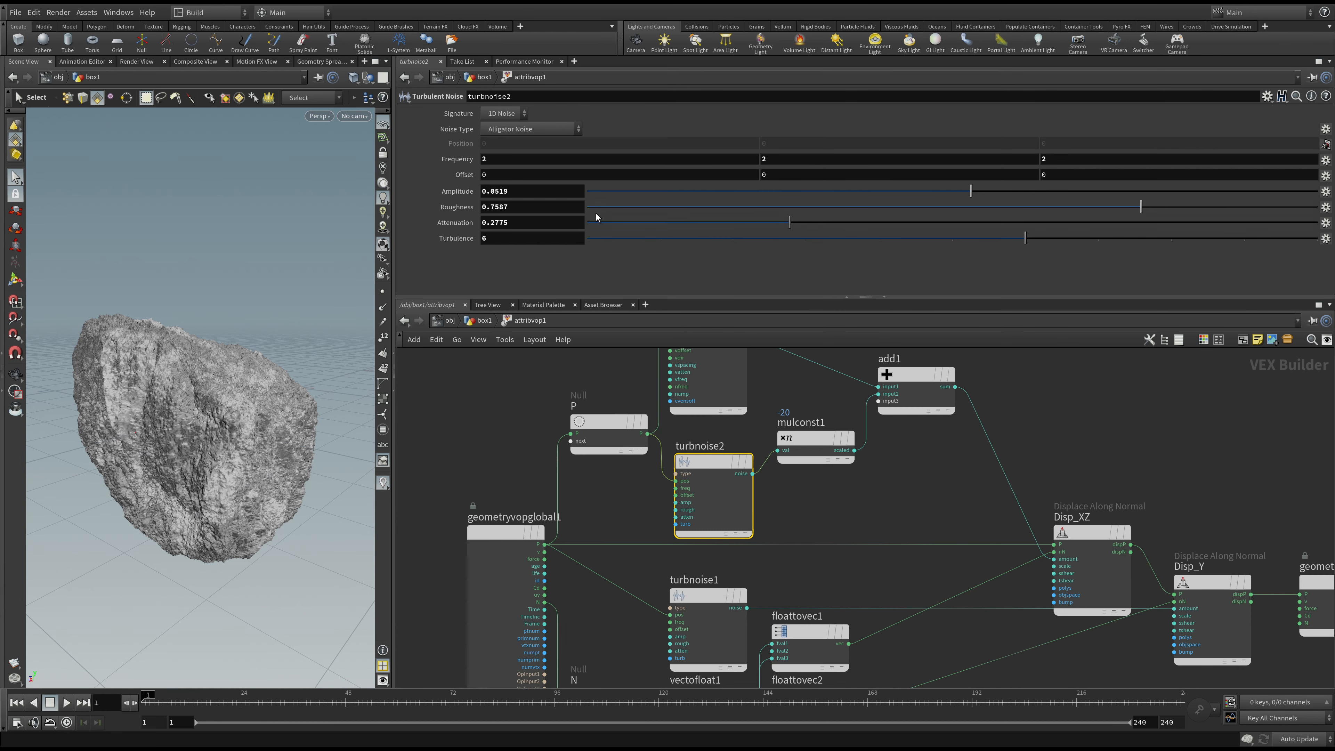
- Try amplitudes of -0.9343, -0.5336 and 0 on turbnoise2 and inspect the effect on the rock
{"action": "left_click", "coordinate": [611, 191]}
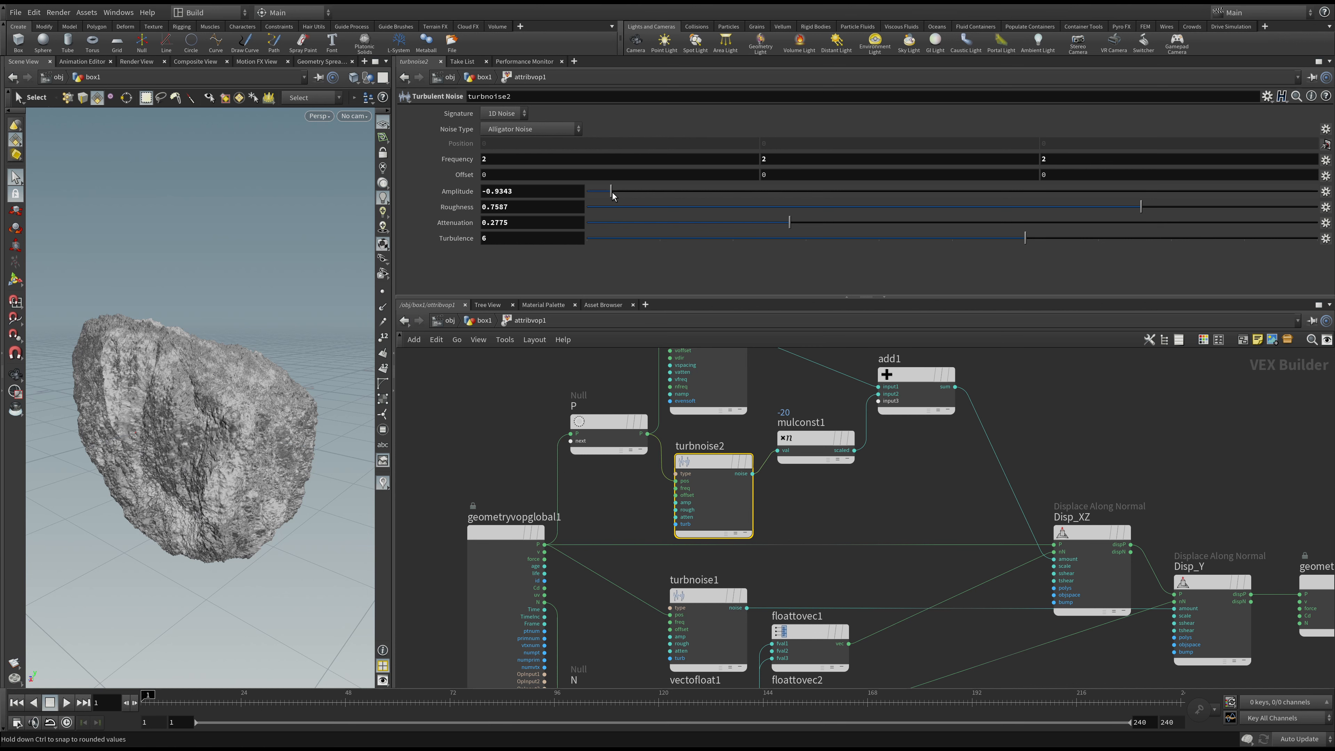
{"action": "left_click", "coordinate": [758, 191]}
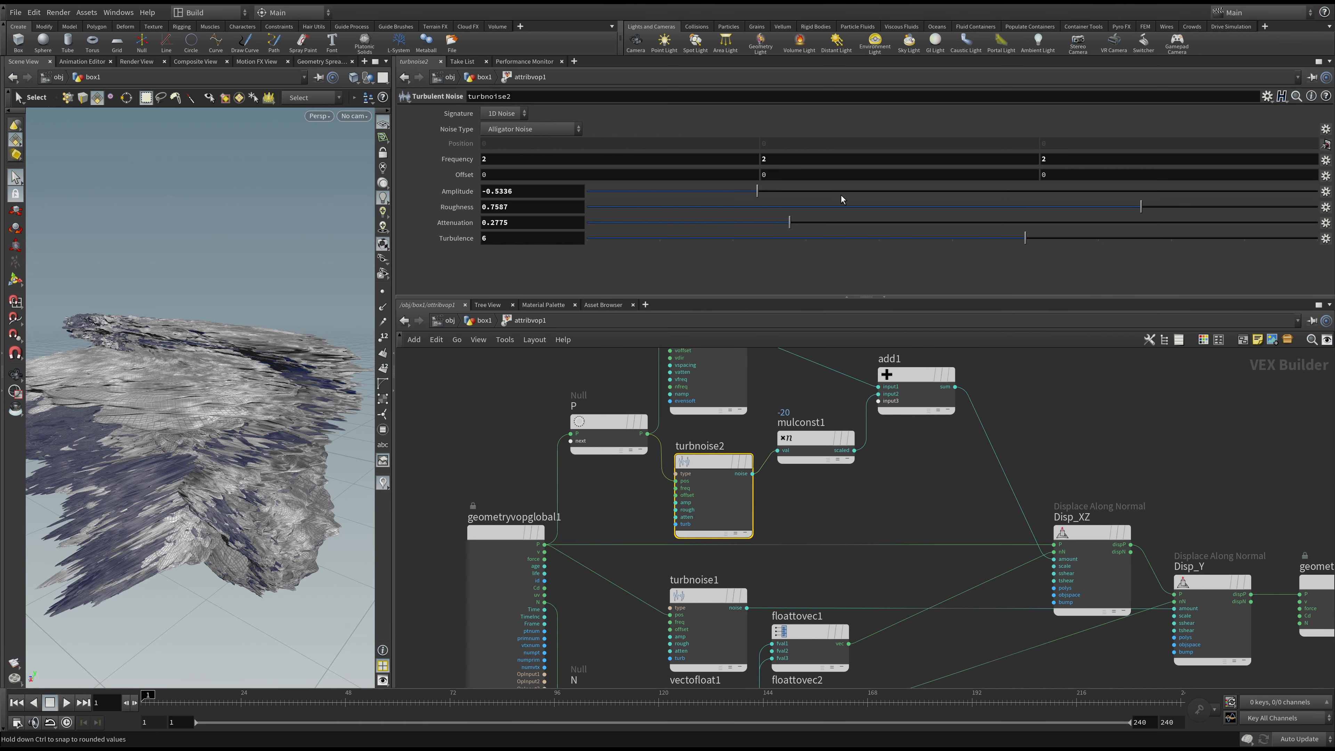
{"action": "left_click_drag", "start_coordinate": [513, 191], "coordinate": [385, 193]}
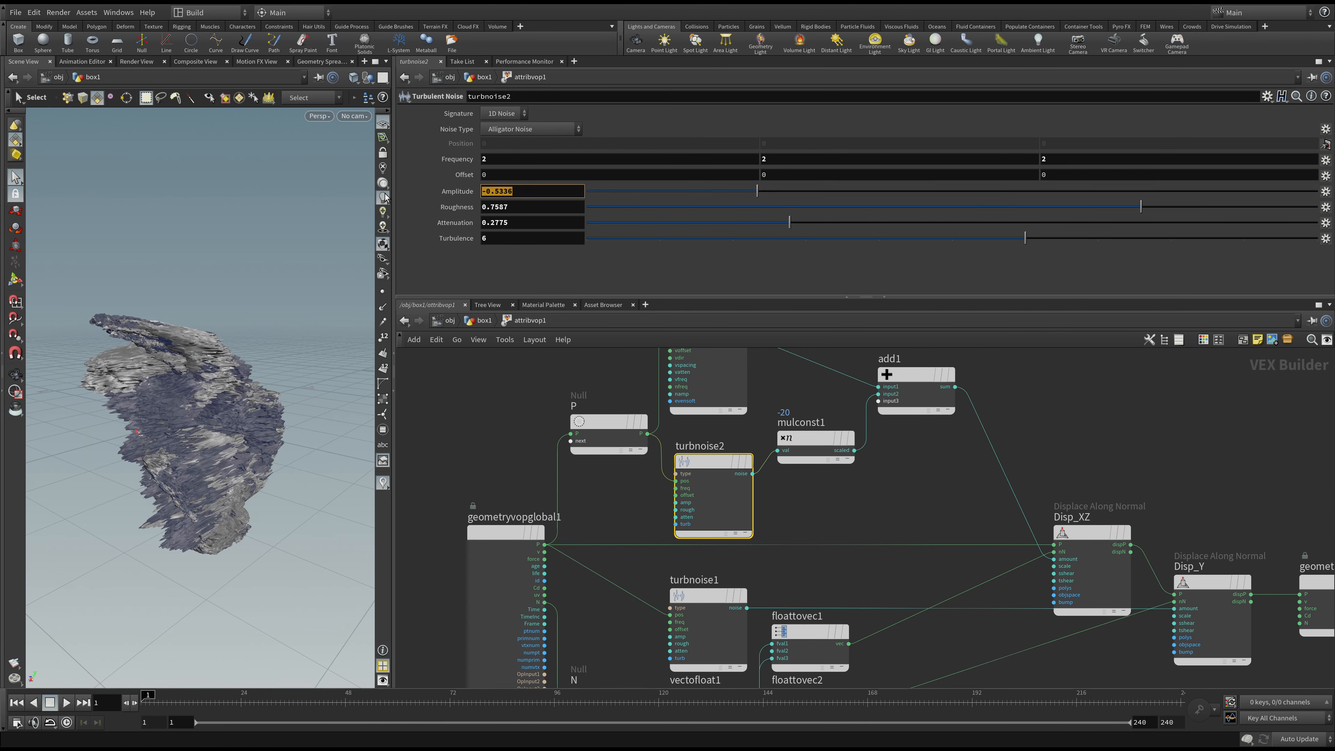
{"action": "type", "text": "0"}
{"action": "key", "text": "Return"}
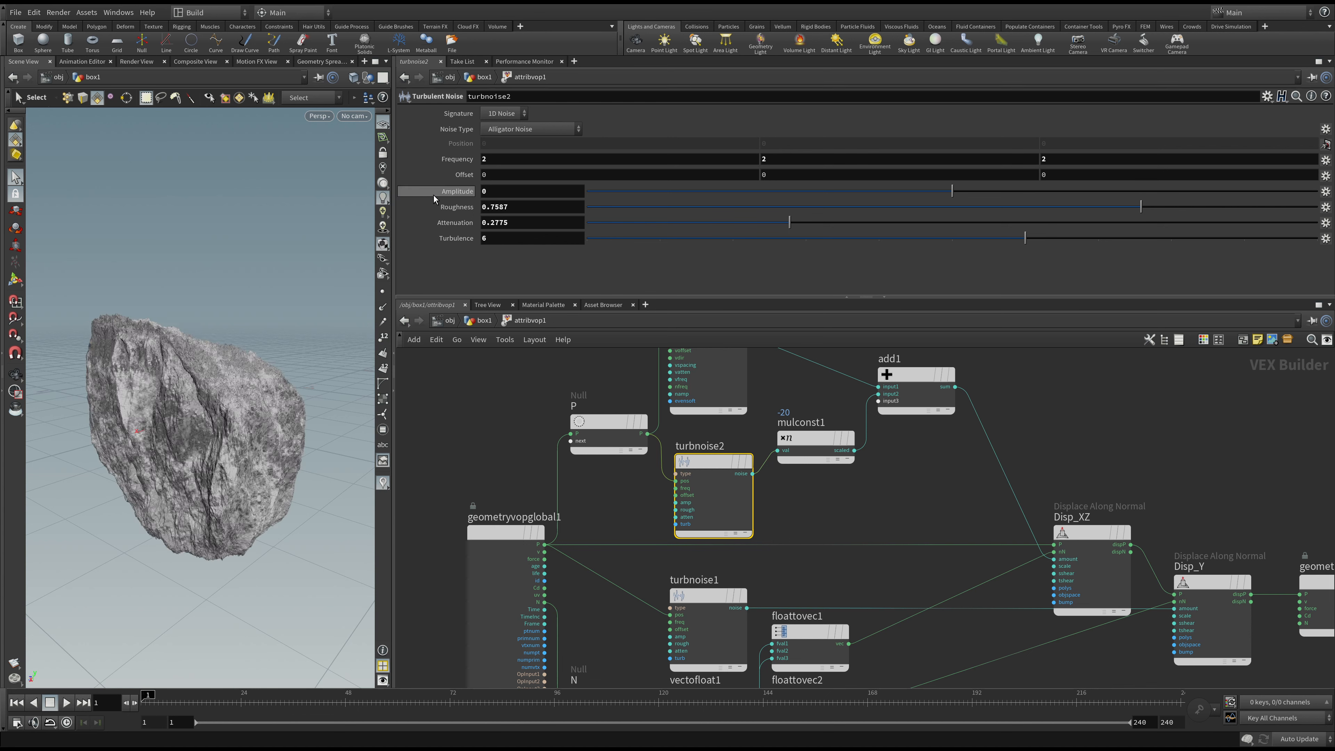
{"action": "key", "text": "Escape"}
{"action": "left_click_drag", "start_coordinate": [189, 392], "coordinate": [231, 392]}
{"action": "key", "text": "s"}
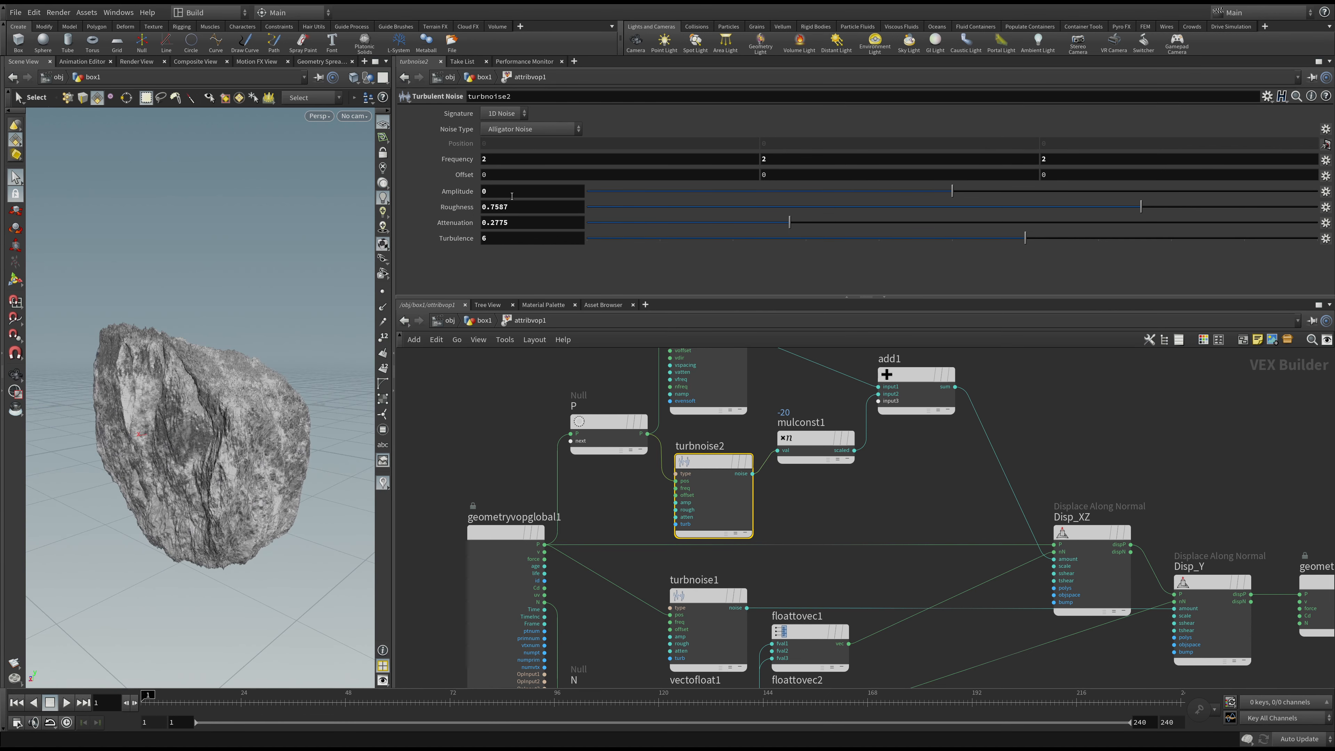
- Set turbnoise2's amplitude to 0.1, promote that input as a node parameter, and return to box1's network
{"action": "left_click_drag", "start_coordinate": [489, 191], "coordinate": [446, 192]}
{"action": "type", "text": ".1"}
{"action": "key", "text": "Return"}
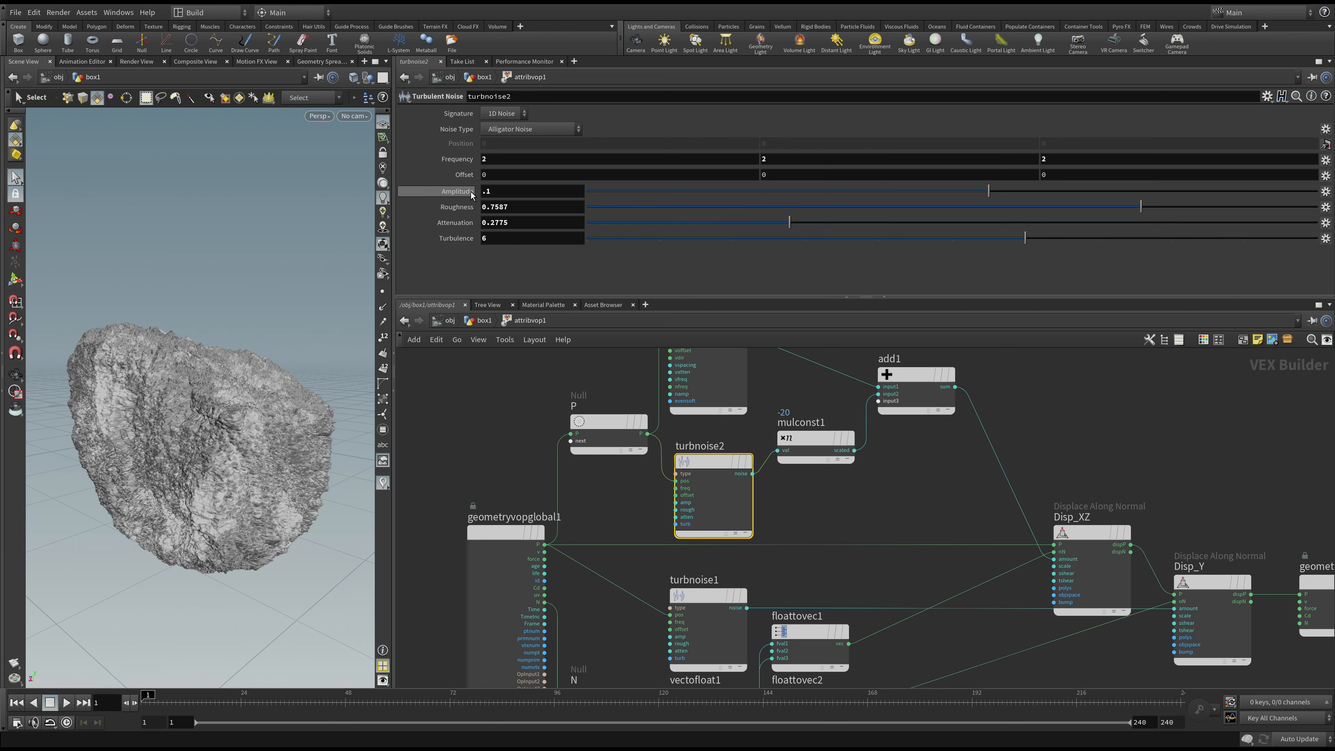
{"action": "scroll", "coordinate": [626, 504], "scroll_direction": "up", "scroll_amount": 2}
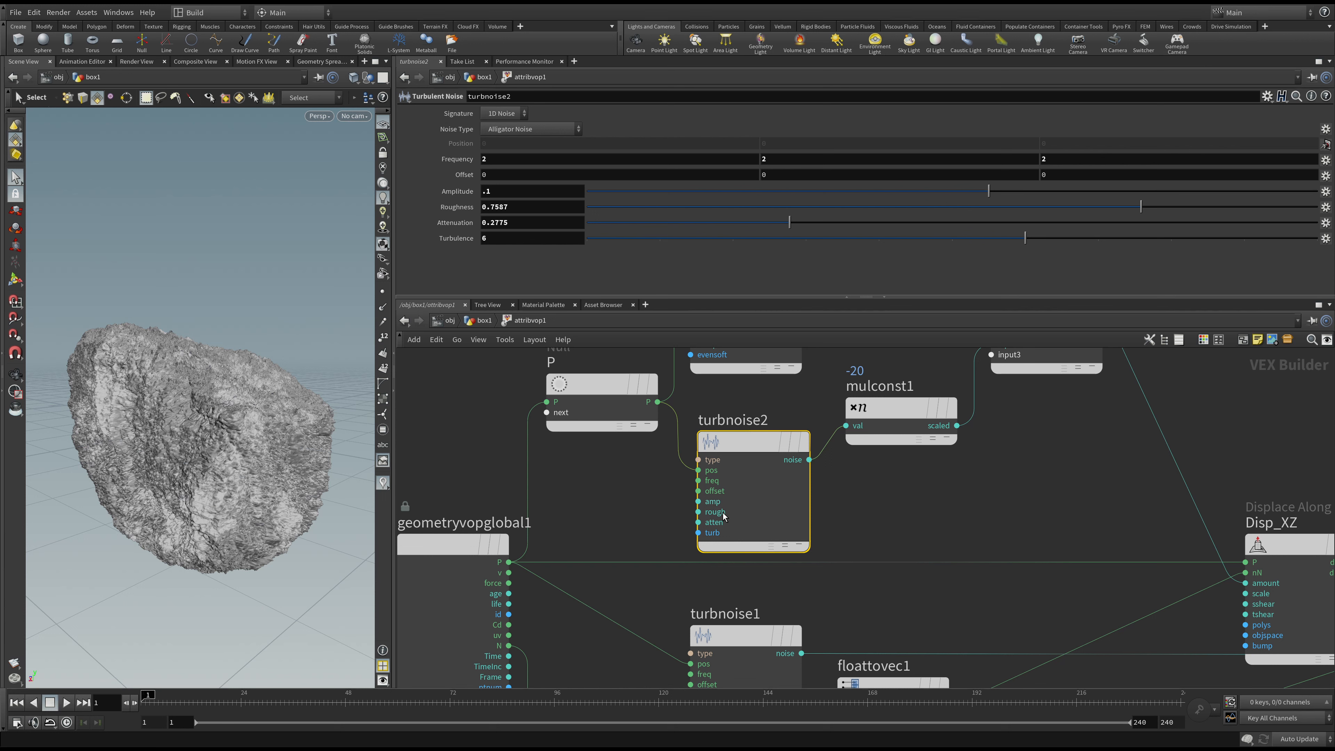
{"action": "left_click", "coordinate": [699, 501]}
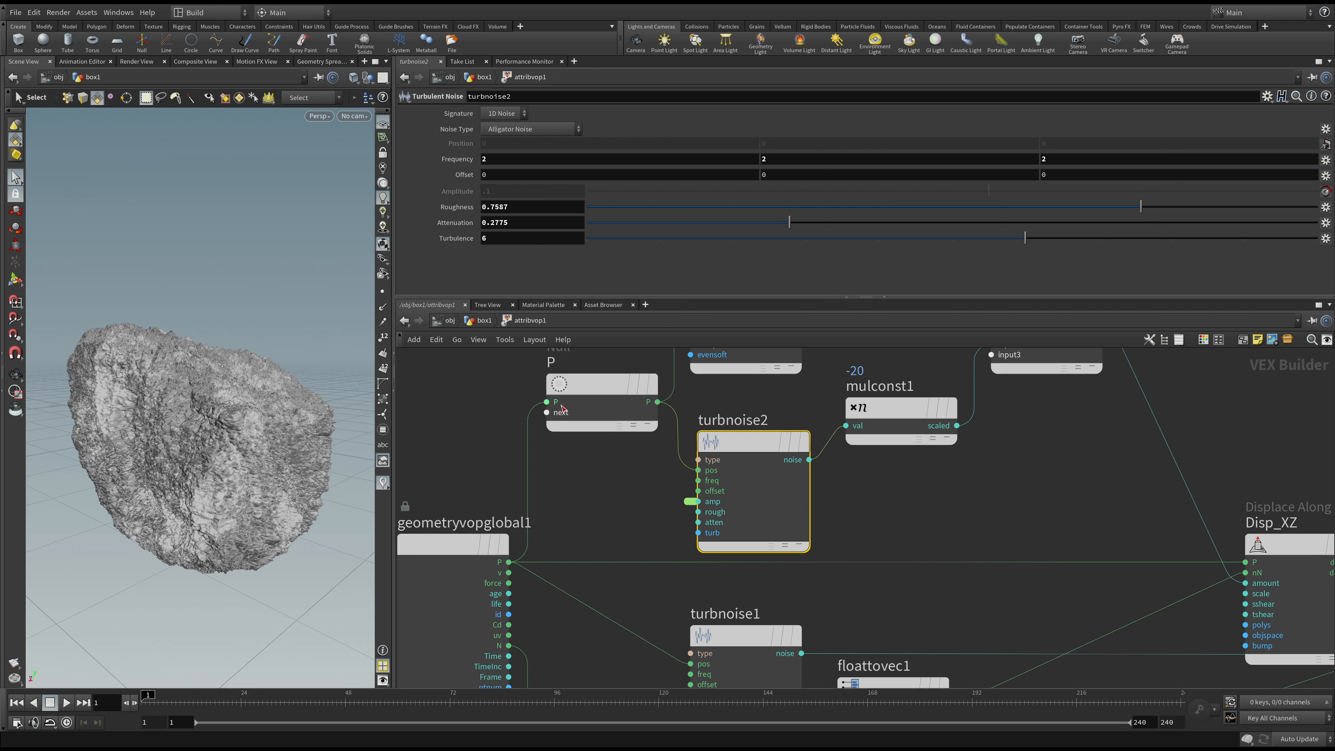
{"action": "left_click", "coordinate": [484, 320]}
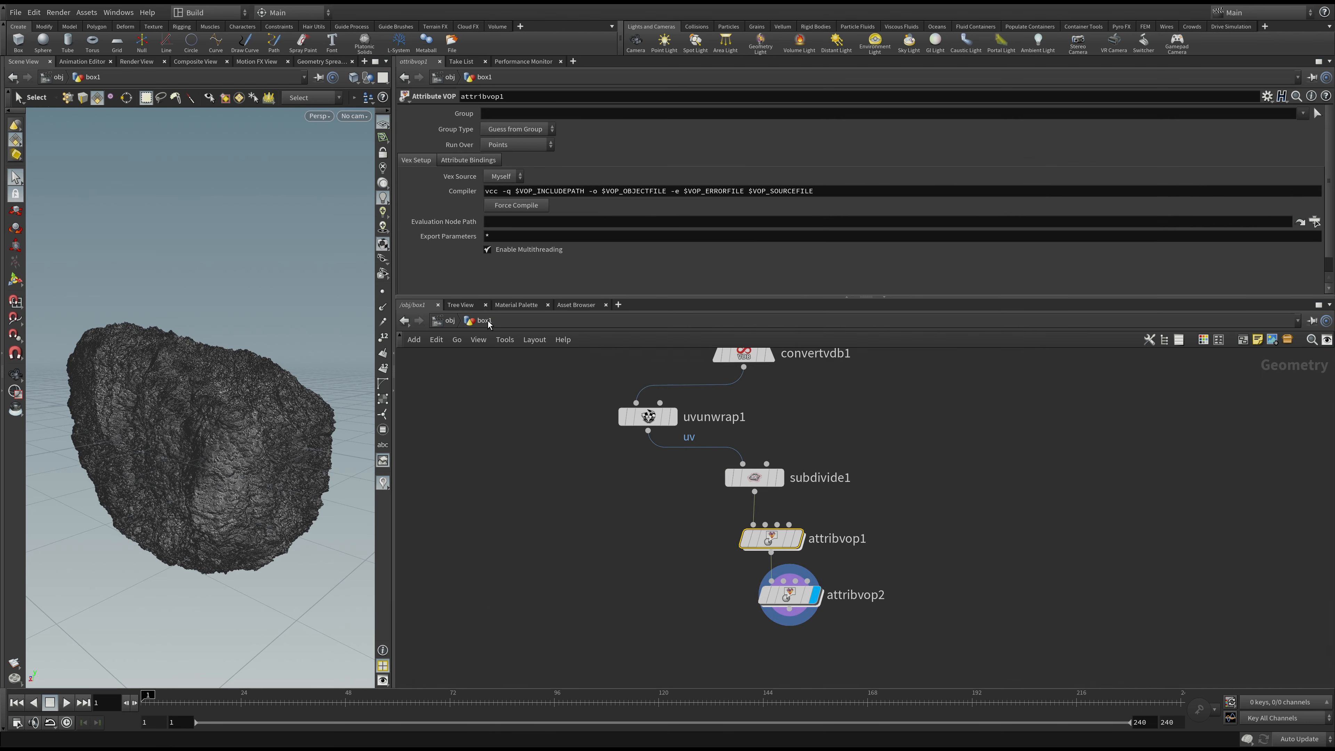
- Nudge attribvop1 slightly upward and rename it as Displace_Details
{"action": "mouse_move", "coordinate": [772, 539]}
{"action": "left_mouse_down"}
{"action": "mouse_move", "coordinate": [756, 535]}
{"action": "mouse_move", "coordinate": [773, 531]}
{"action": "left_mouse_up"}
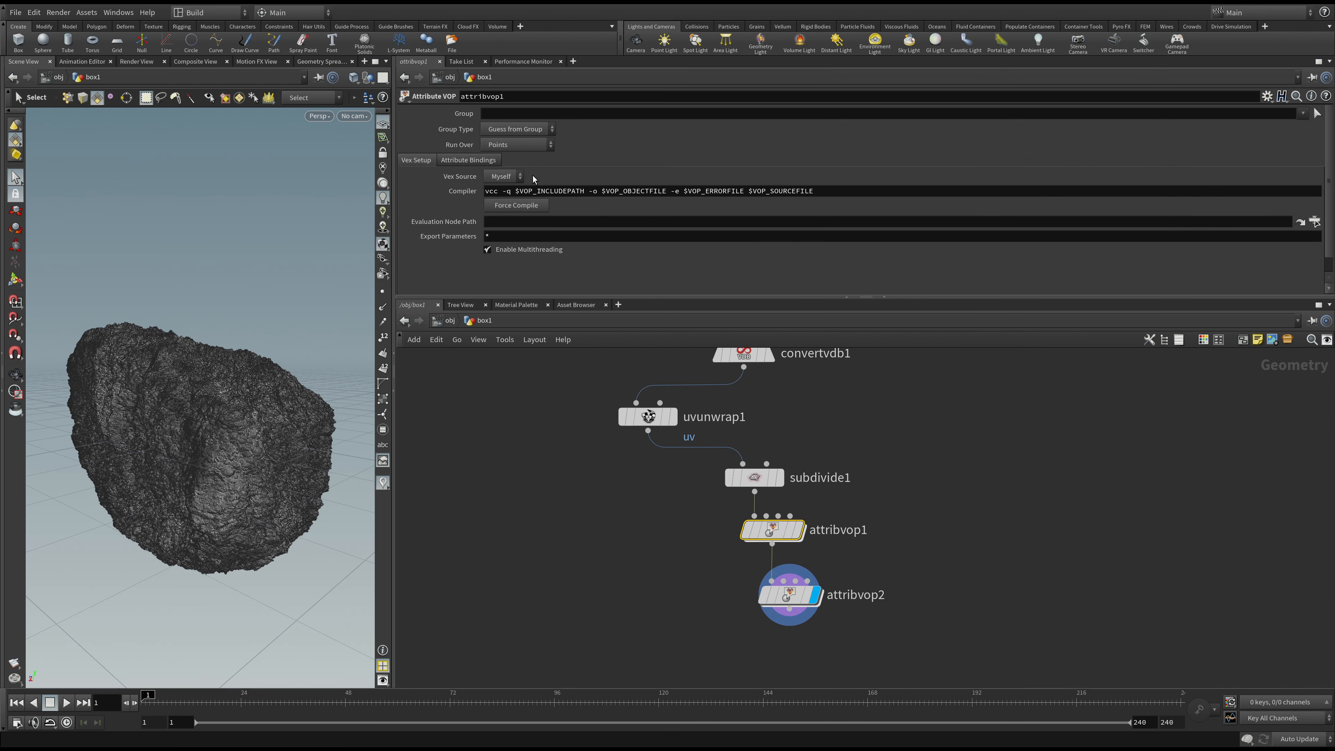
{"action": "left_click", "coordinate": [524, 95]}
{"action": "type", "text": "Dis"}
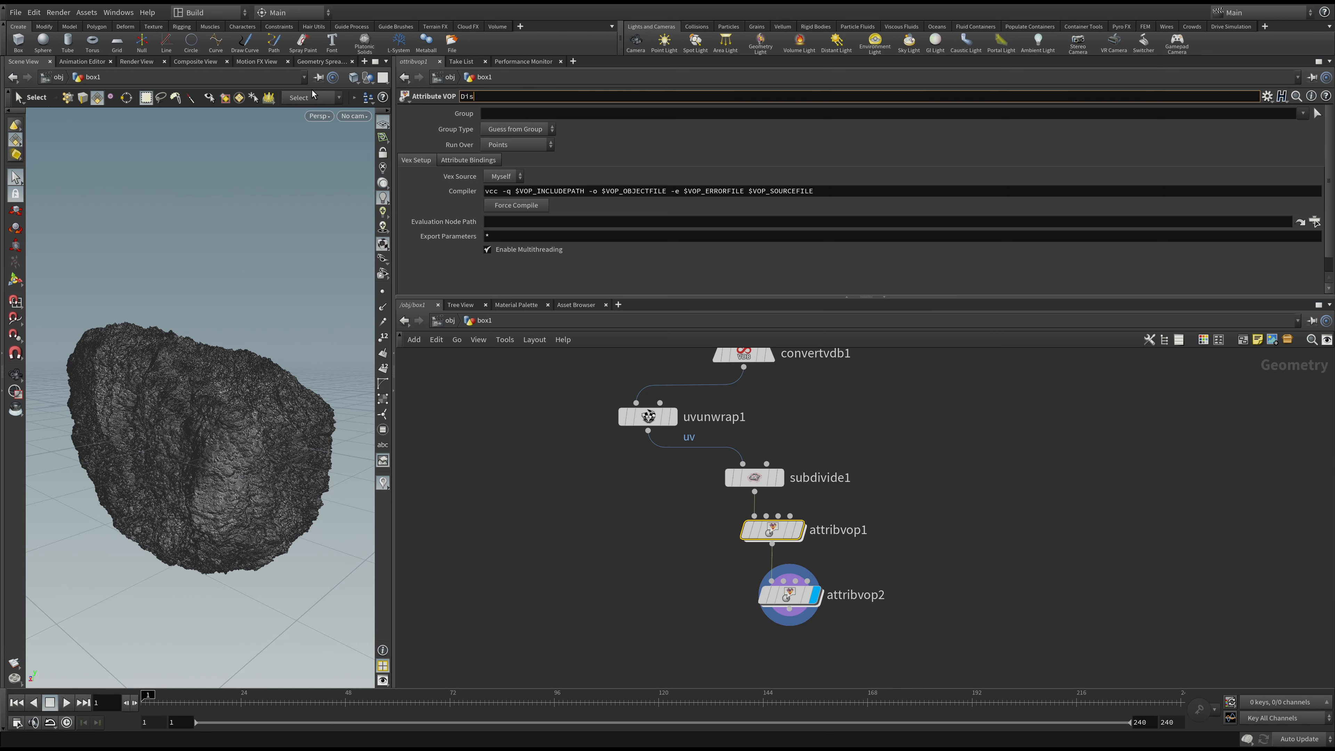
{"action": "type", "text": "place_Details"}
{"action": "key", "text": "Return"}
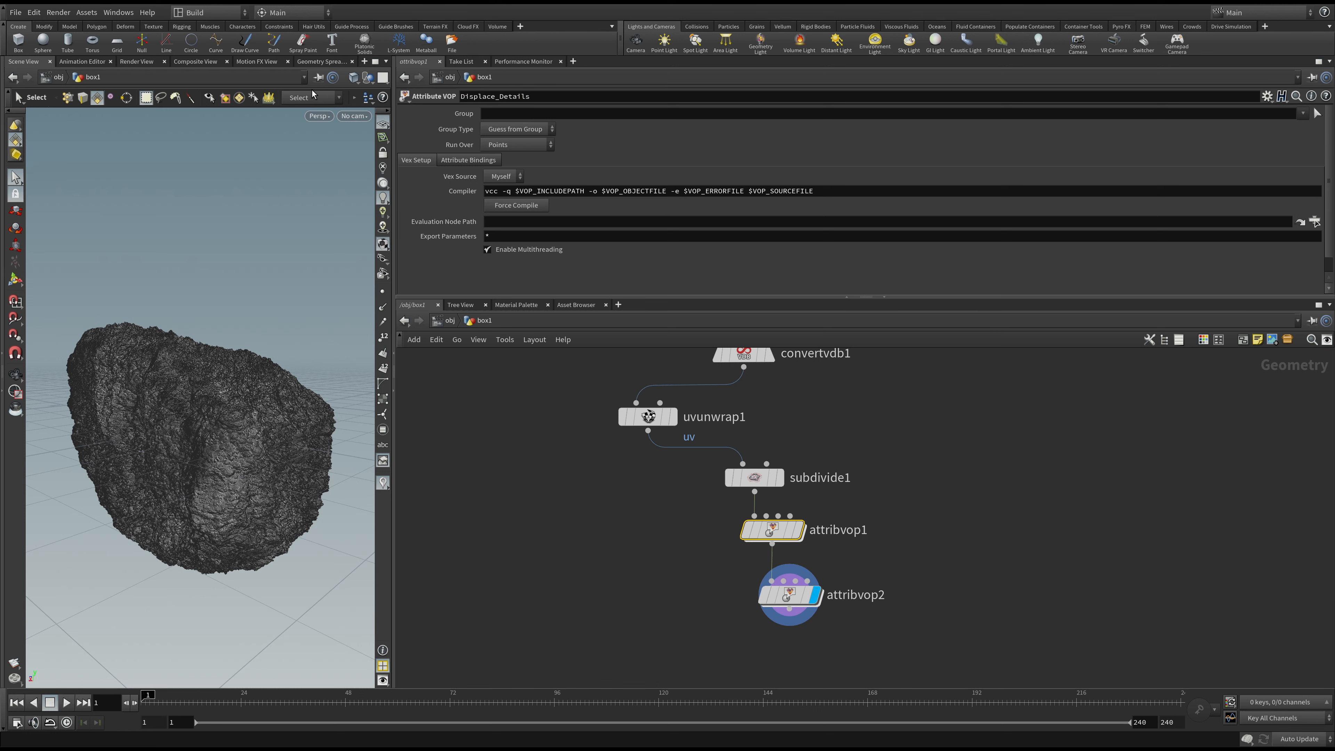
- Reveal the promoted Amplitude parameter of Displace_Details and display that node's result, comparing it with attribvop2
{"action": "left_click", "coordinate": [764, 538]}
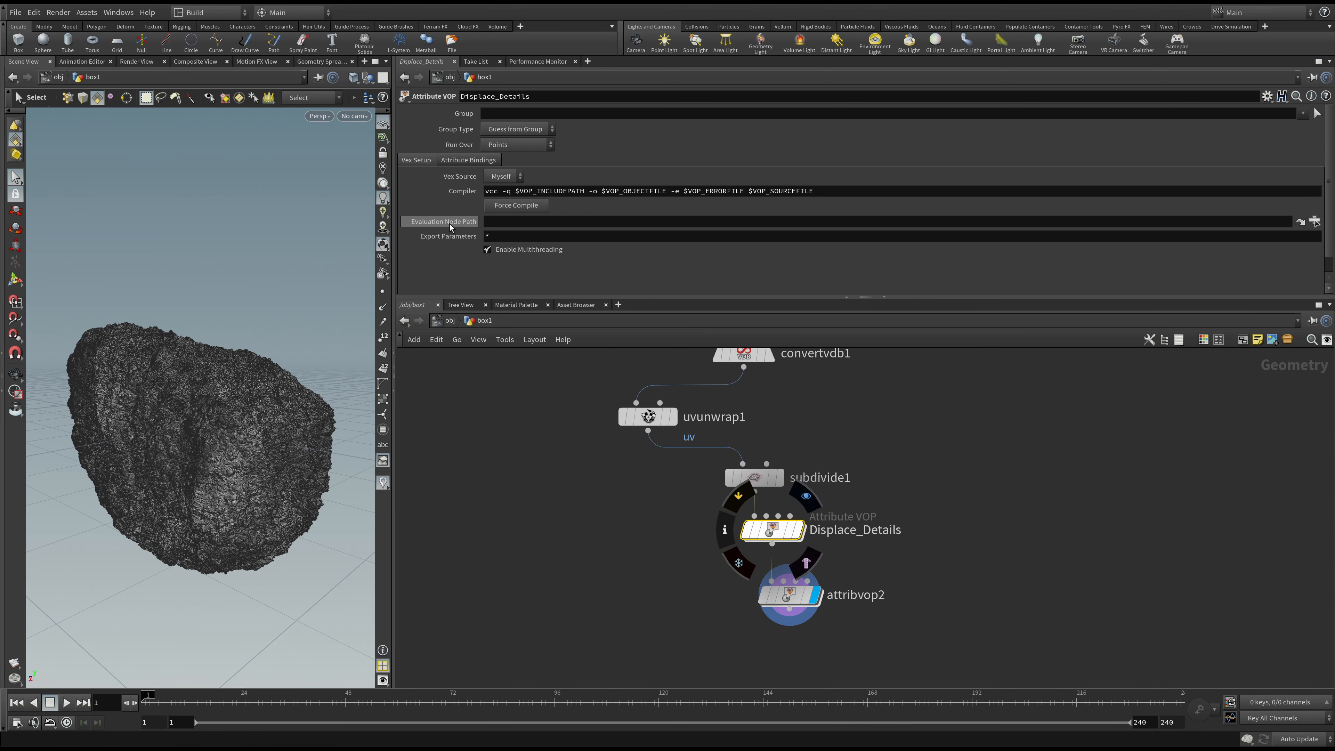
{"action": "scroll", "coordinate": [451, 226], "scroll_direction": "down", "scroll_amount": 1}
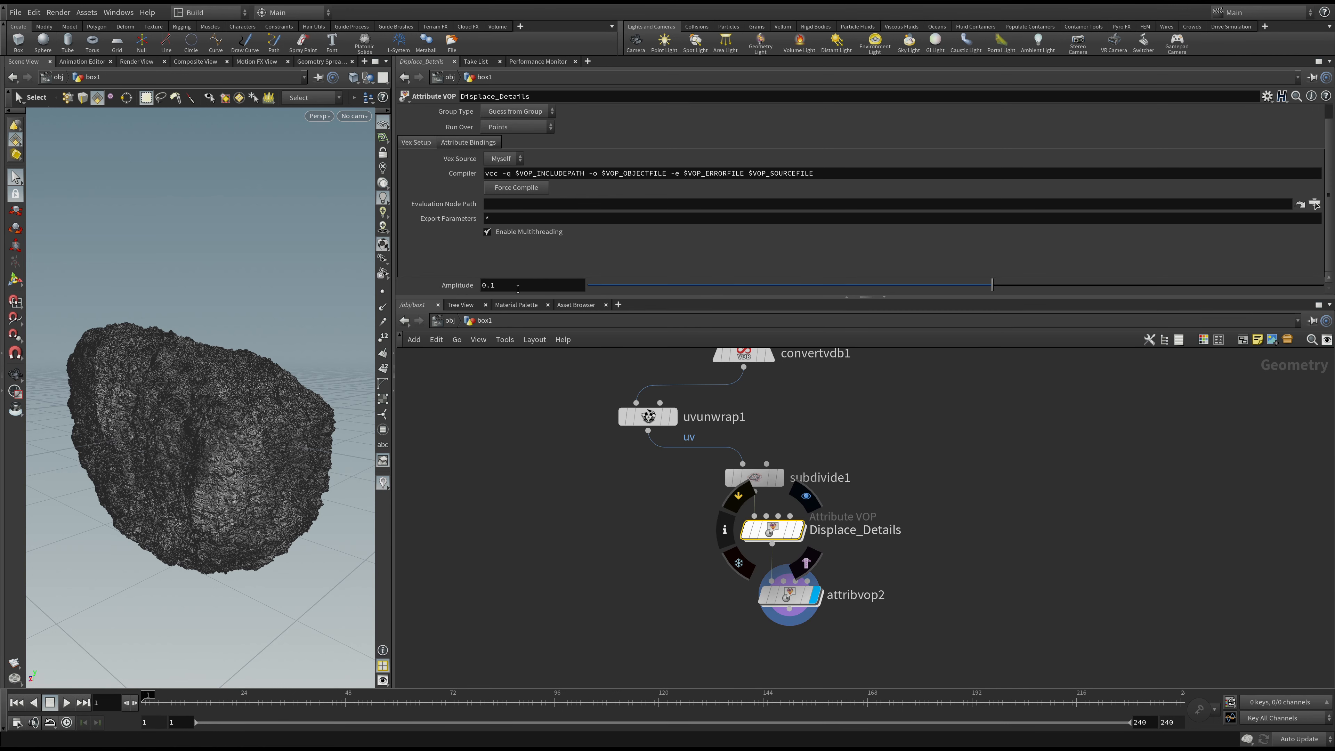
{"action": "left_click", "coordinate": [500, 287]}
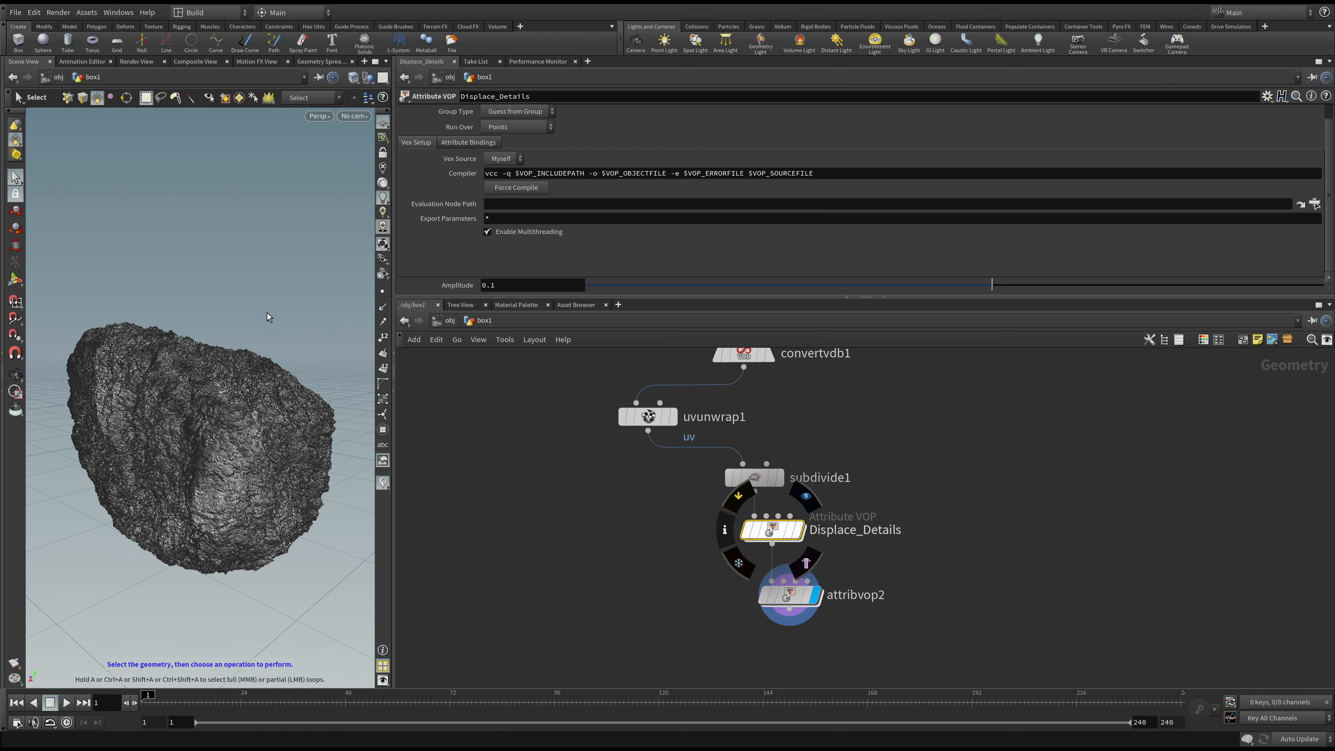
{"action": "left_click", "coordinate": [798, 534]}
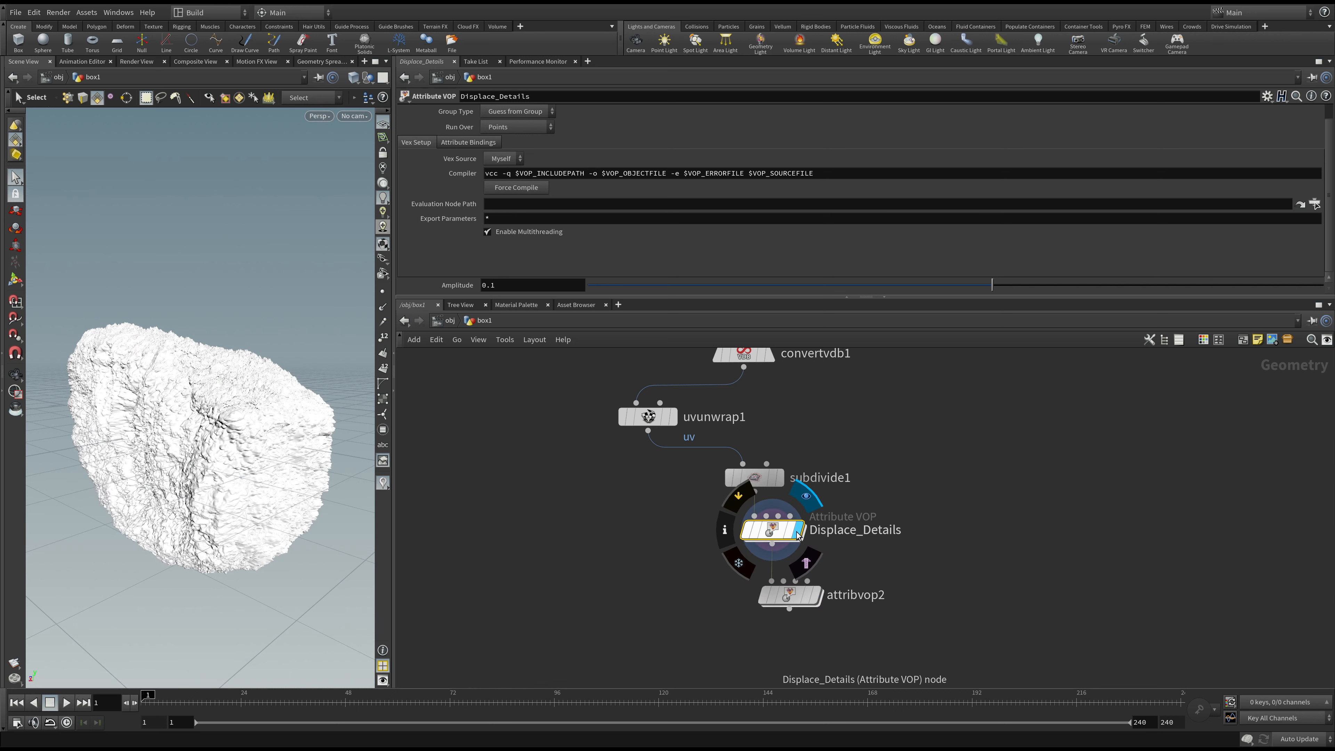
{"action": "left_click", "coordinate": [821, 599]}
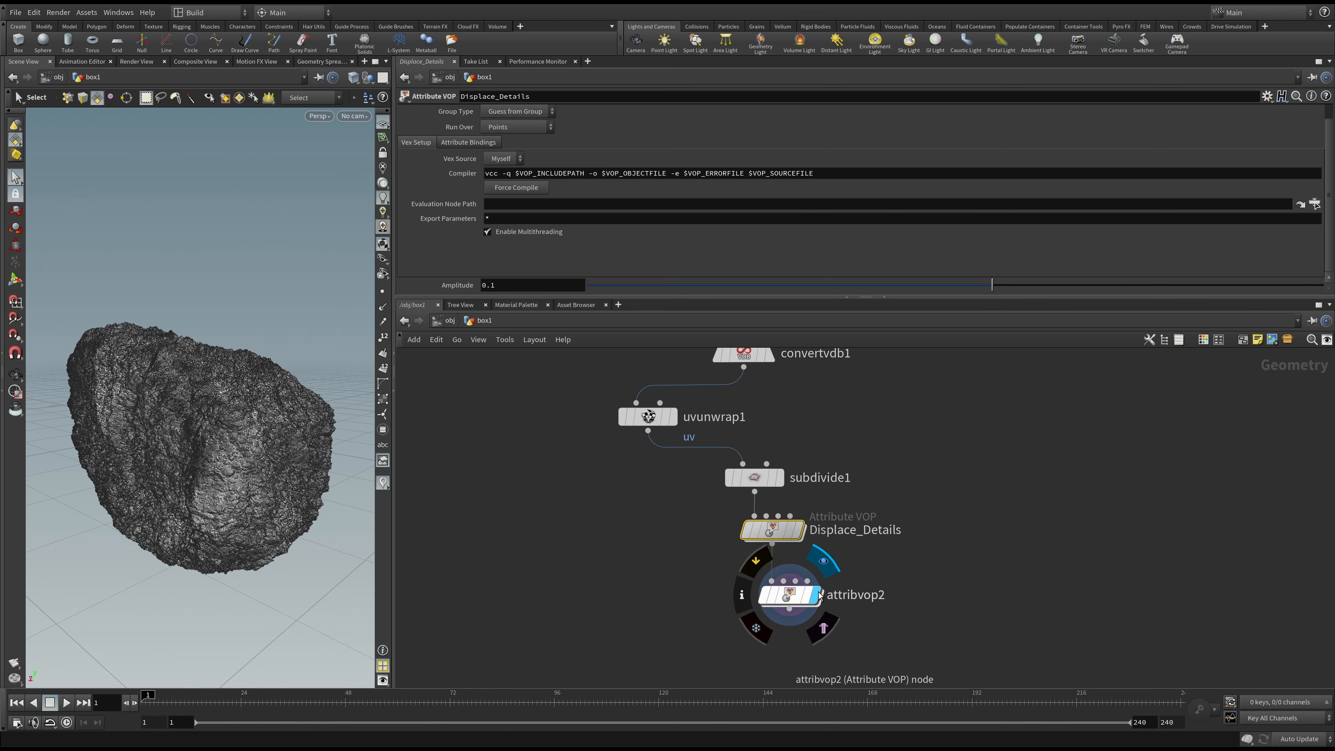
{"action": "left_click", "coordinate": [798, 531]}
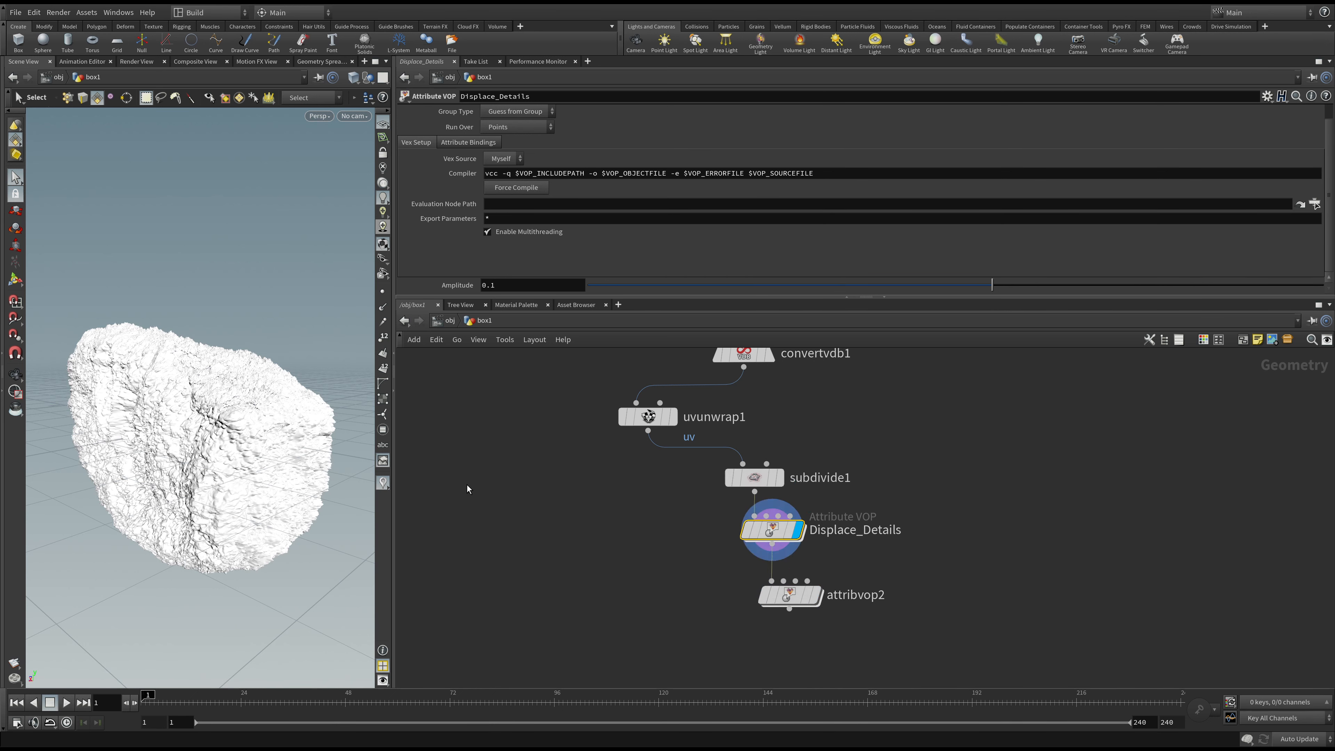
{"action": "left_click_drag", "start_coordinate": [240, 424], "coordinate": [189, 419], "text": "alt"}
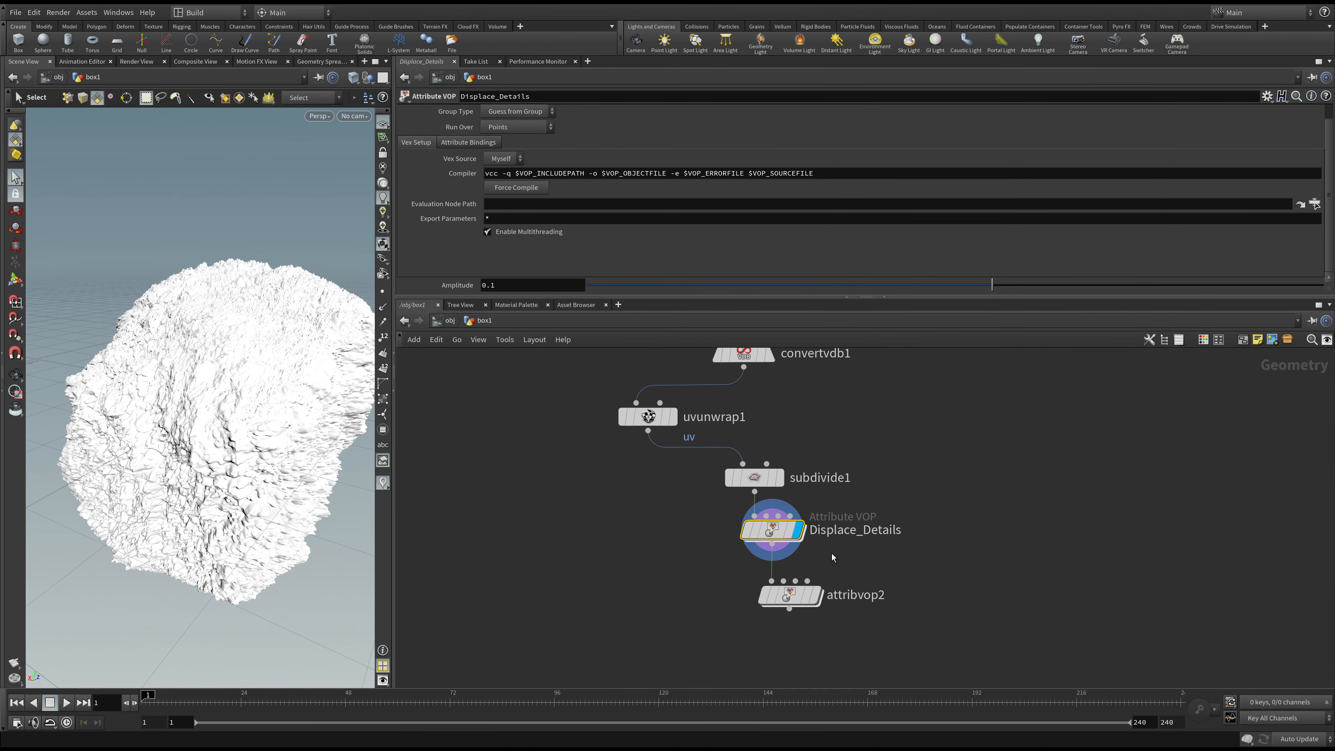
- Test Displace_Details amplitudes of 0 and 0.05, settle on 0.01, and inspect the rock from another side
{"action": "left_click", "coordinate": [533, 286]}
{"action": "key", "text": "BackSpace"}
{"action": "type", "text": "0"}
{"action": "key", "text": "Return"}
{"action": "left_click", "coordinate": [530, 291]}
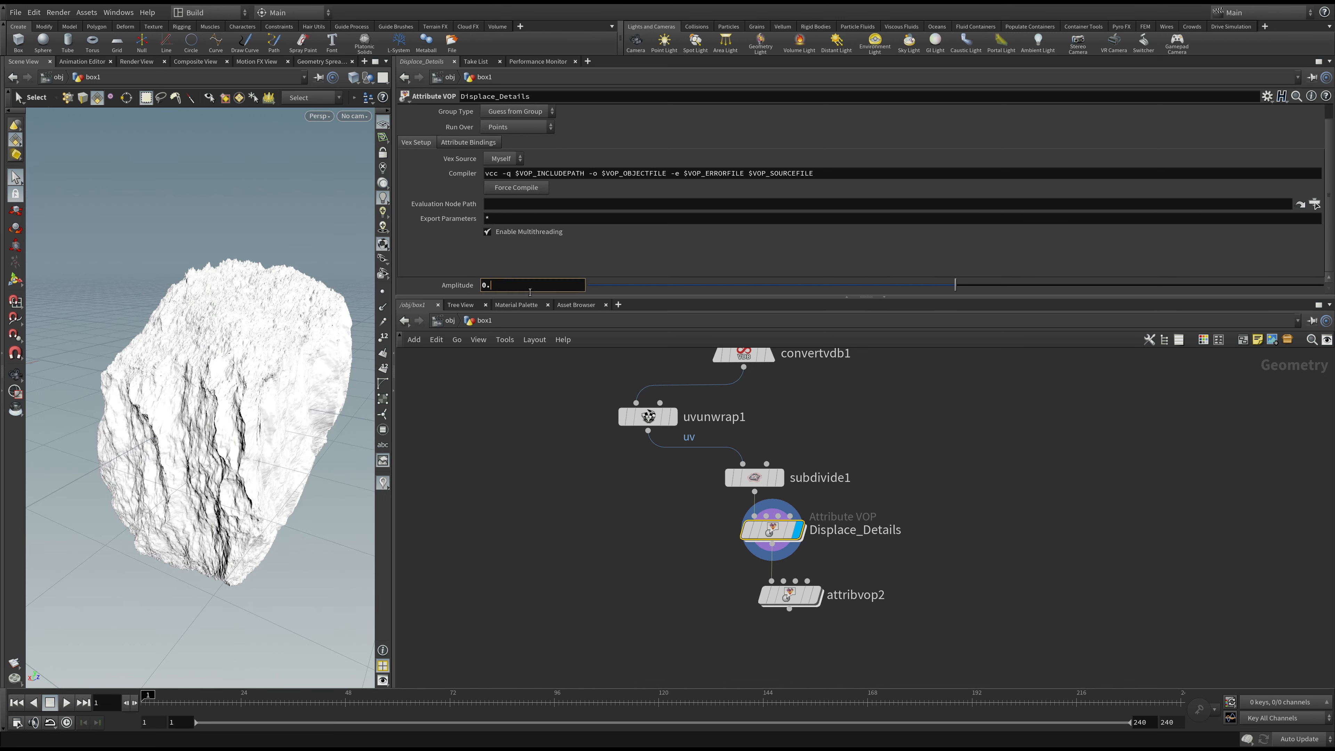
{"action": "type", "text": "05"}
{"action": "key", "text": "Return"}
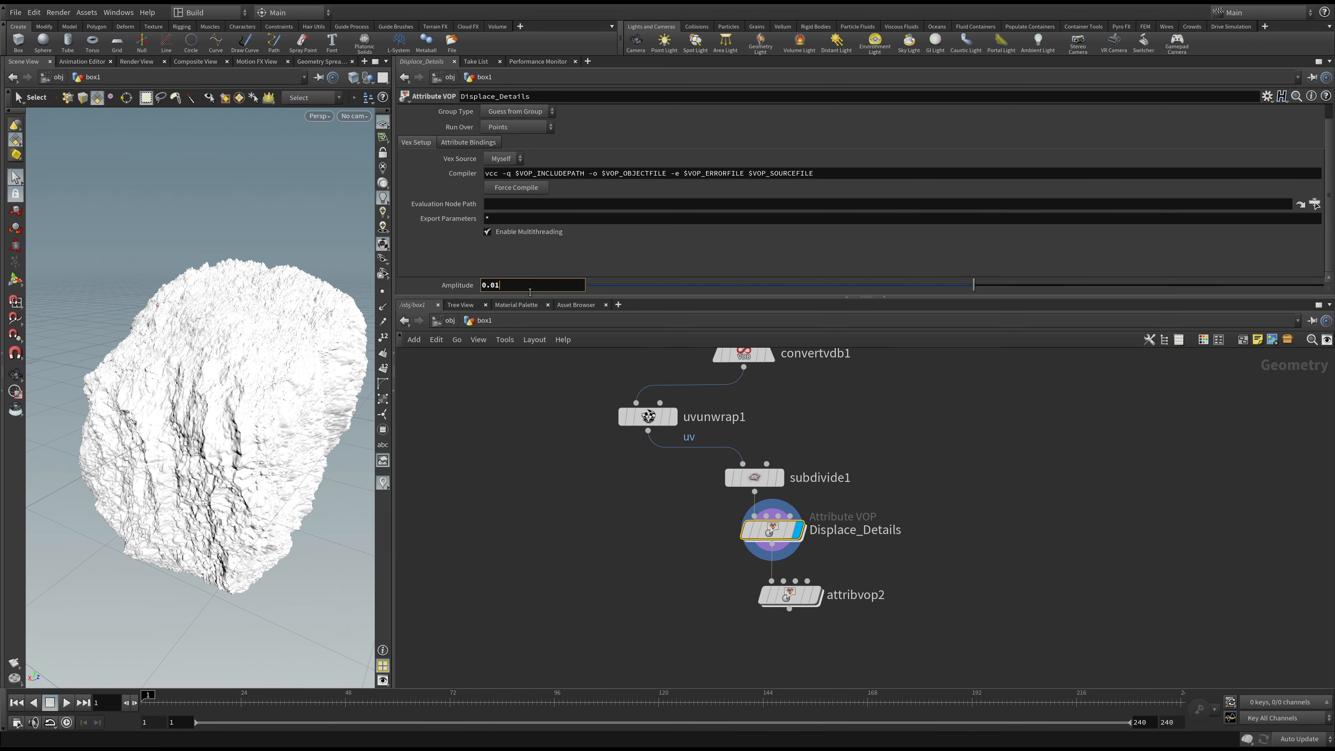
{"action": "key", "text": "Return"}
{"action": "left_click_drag", "start_coordinate": [144, 376], "coordinate": [247, 418], "text": "alt"}
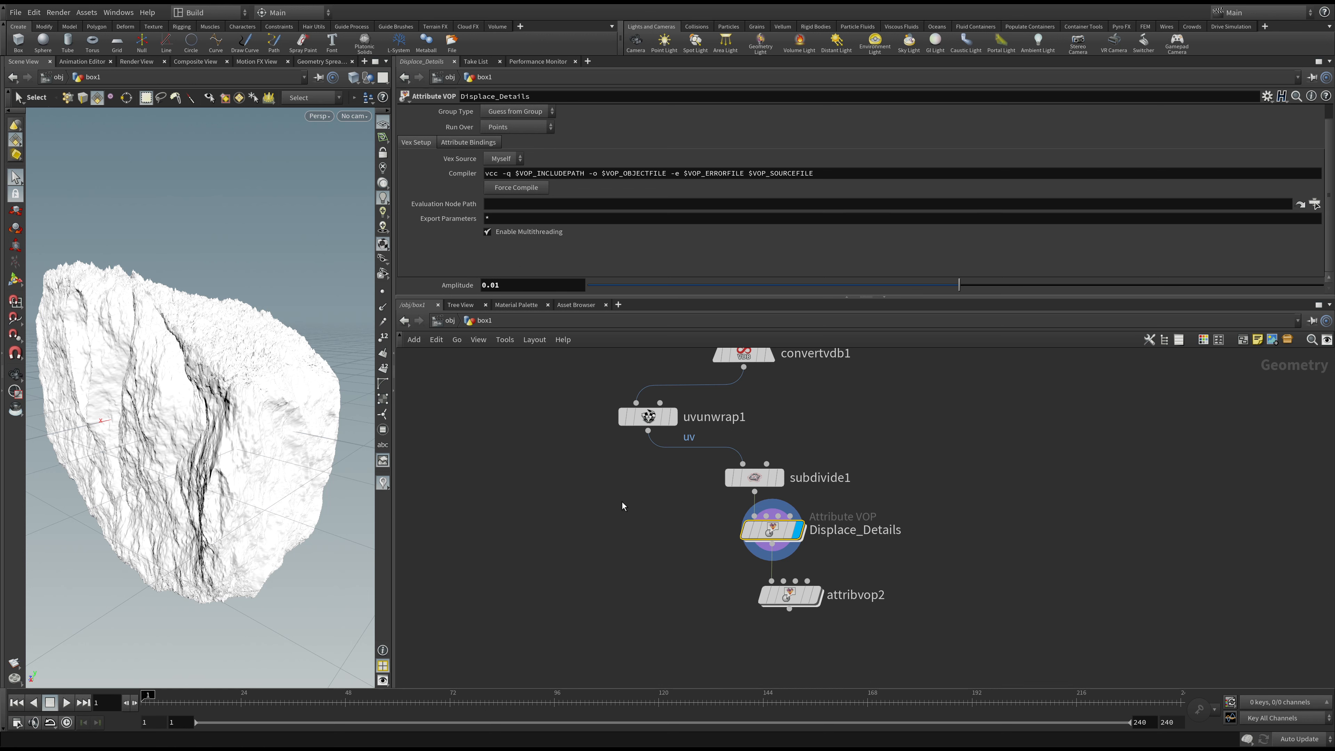
- Inside Displace_Details, set the veins1 node's Vein Frequency to 2.392, and return to box1's network
{"action": "double_click", "coordinate": [771, 531]}
{"action": "key", "text": "h"}
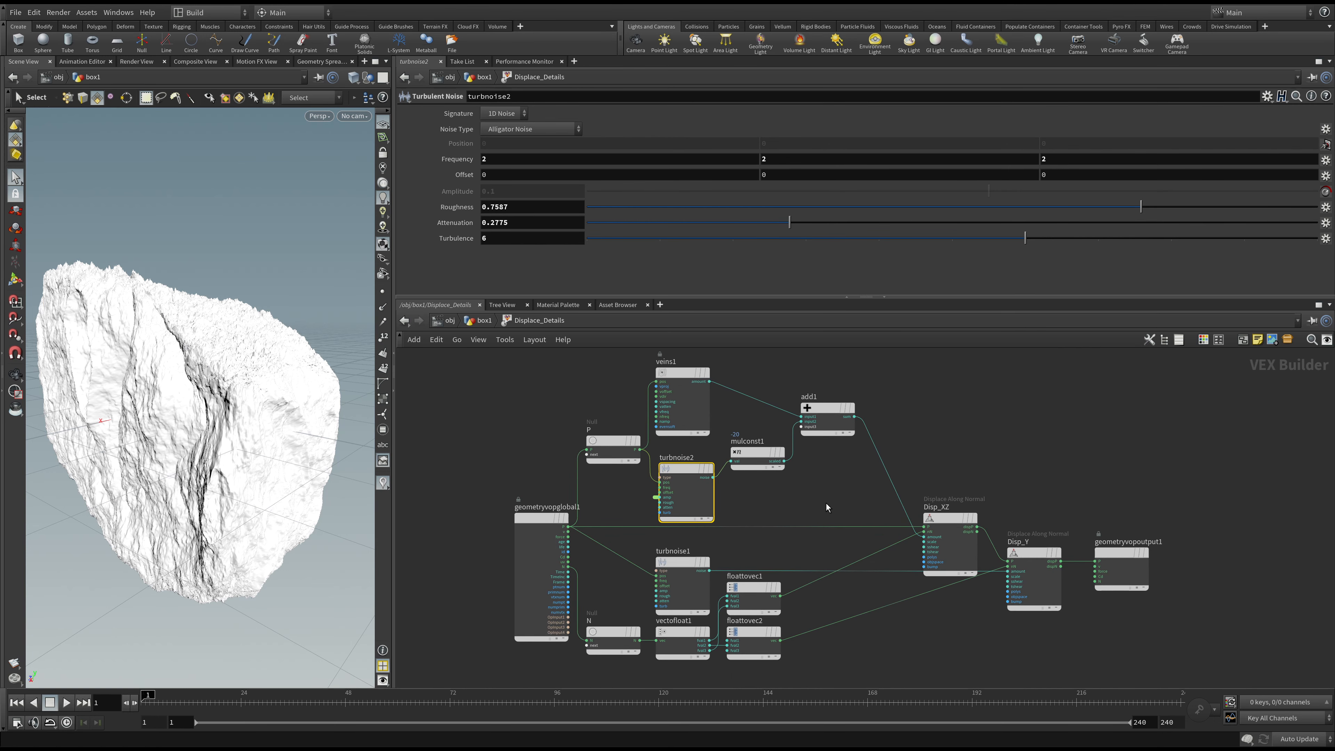
{"action": "left_click", "coordinate": [692, 413]}
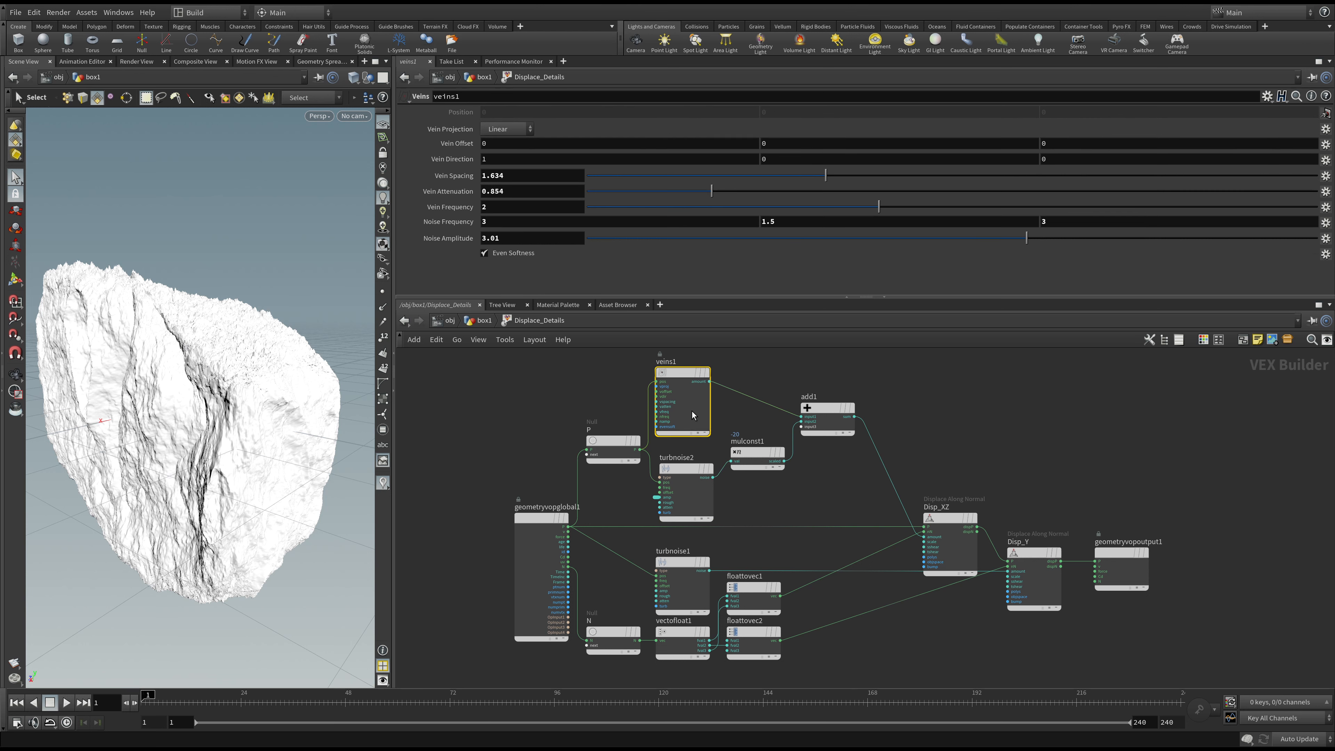
{"action": "left_click", "coordinate": [693, 206]}
{"action": "left_click", "coordinate": [936, 205]}
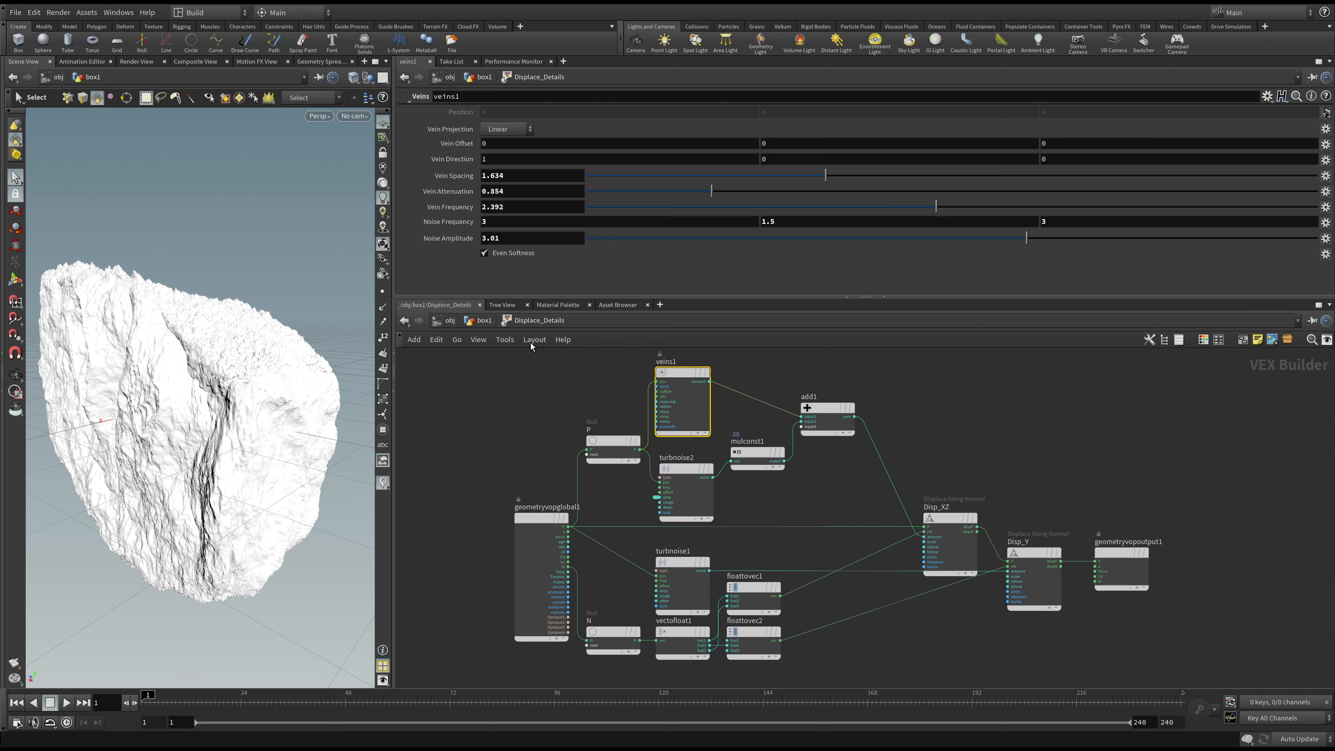
{"action": "left_click", "coordinate": [479, 322]}
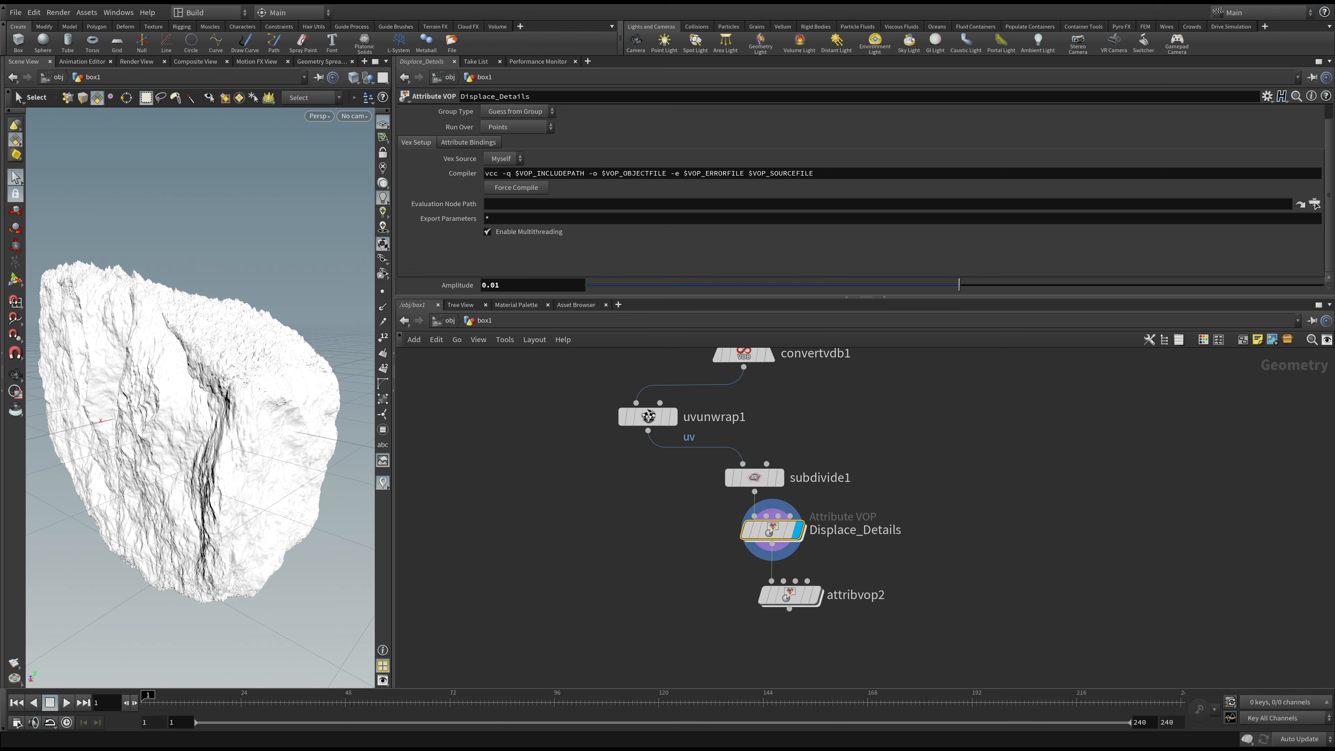
- Look over the node chain from box1 to attribvop2, and enlarge the viewport to inspect the displaced rock from another side
{"action": "scroll", "coordinate": [644, 544], "scroll_direction": "down", "scroll_amount": 5}
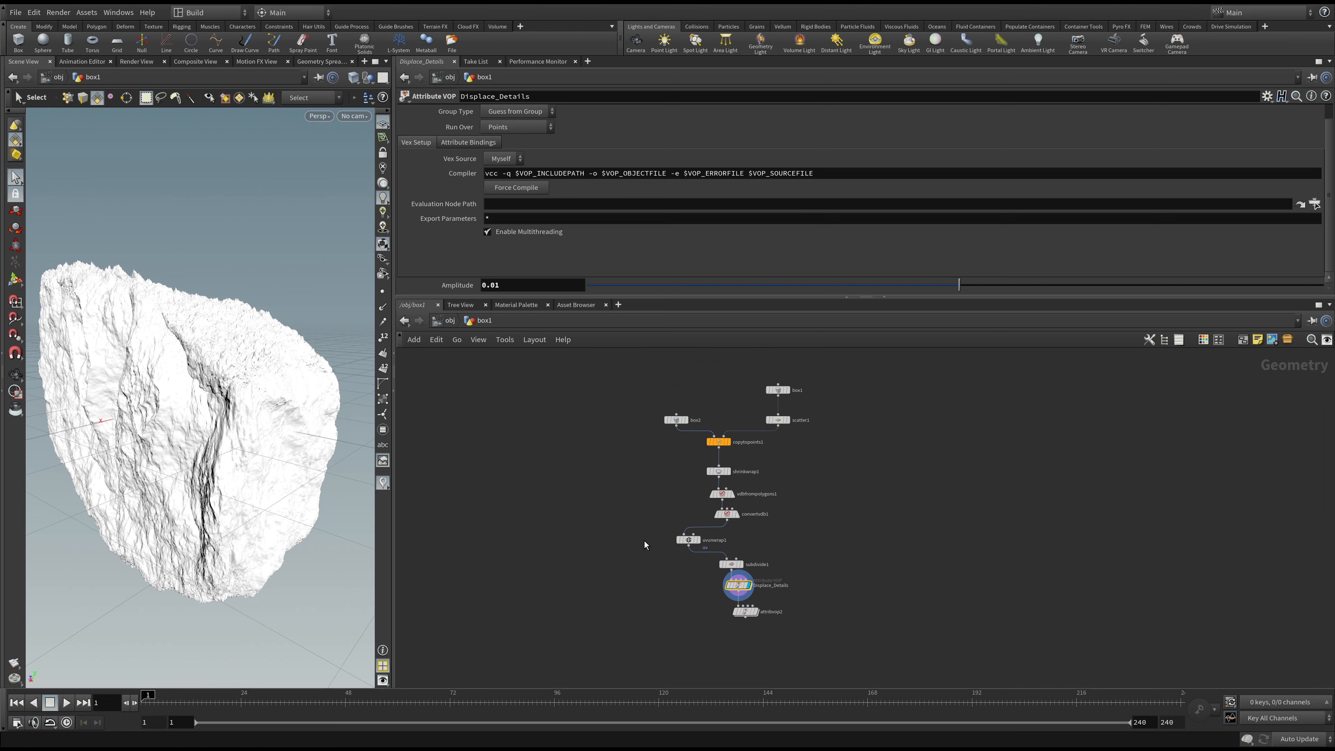
{"action": "scroll", "coordinate": [703, 457], "scroll_direction": "up", "scroll_amount": 2}
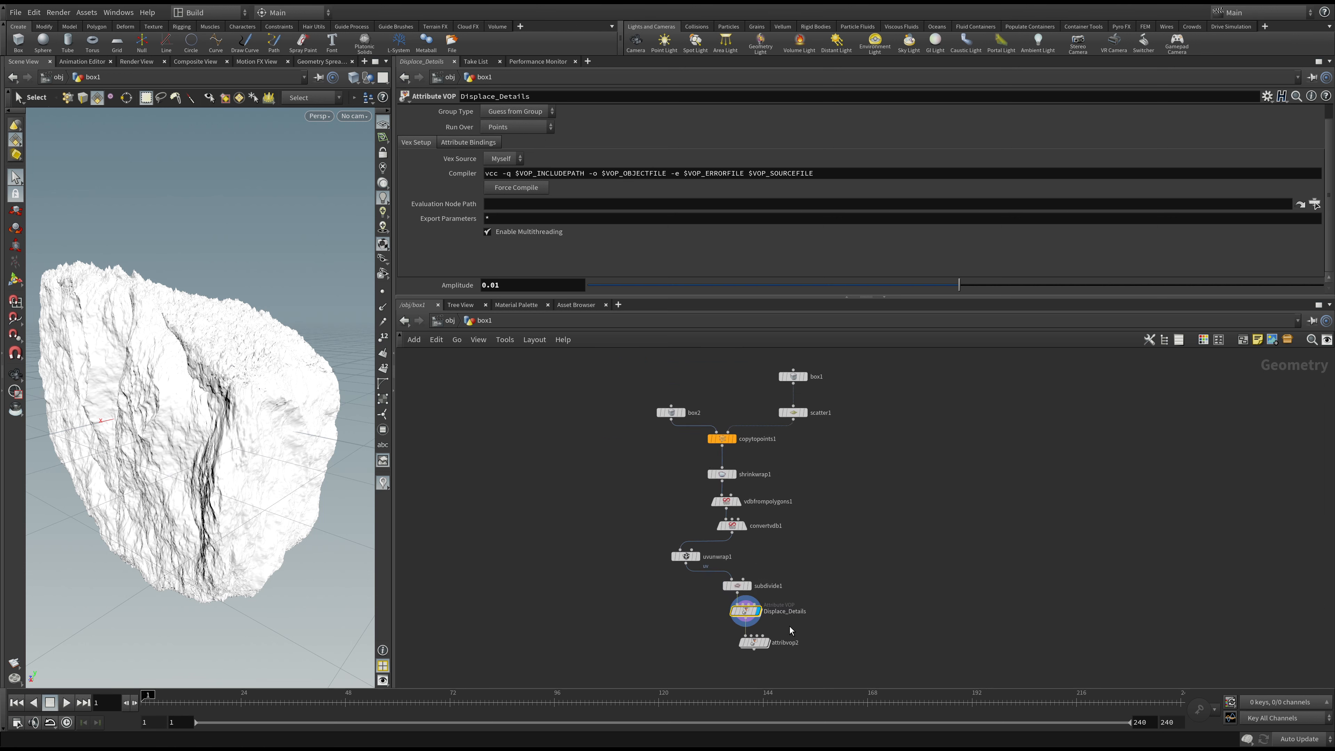
{"action": "left_click_drag", "start_coordinate": [754, 648], "coordinate": [754, 639]}
{"action": "scroll", "coordinate": [604, 492], "scroll_direction": "up", "scroll_amount": 3}
{"action": "middle_click_drag", "start_coordinate": [606, 490], "coordinate": [523, 578]}
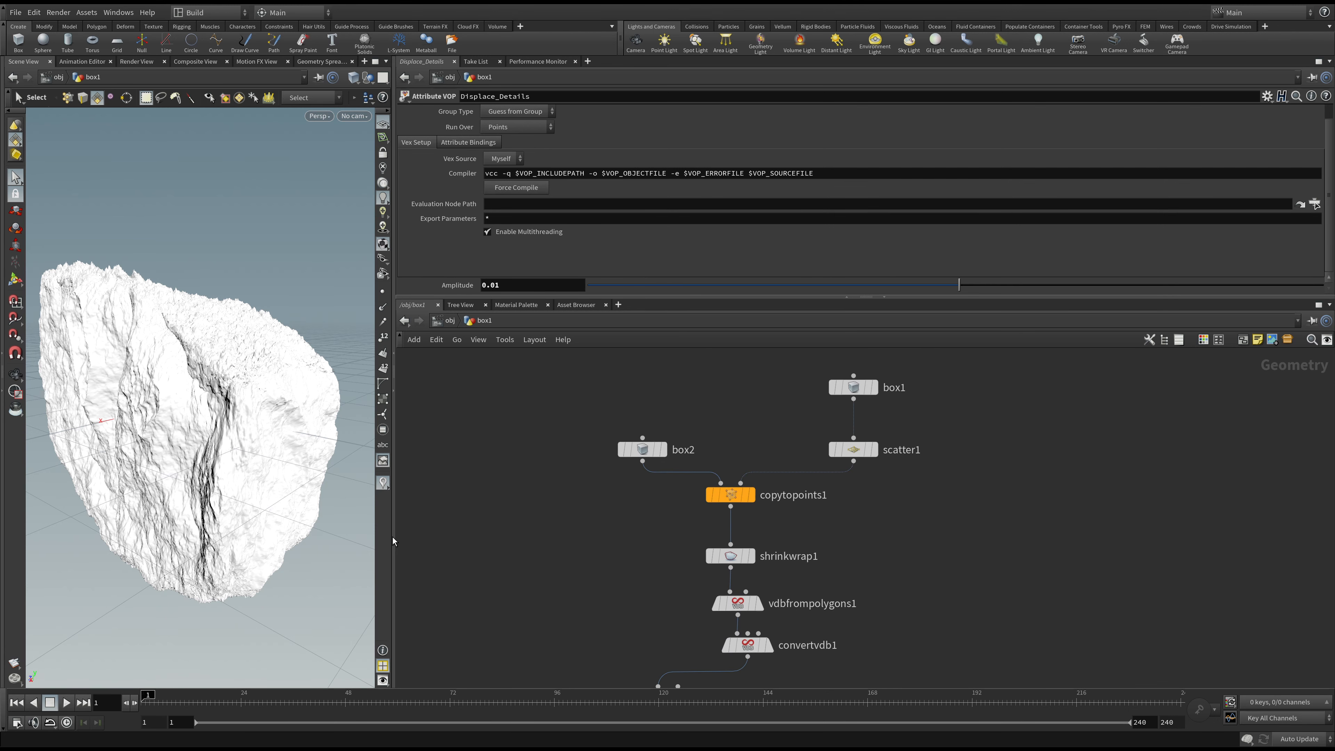
{"action": "left_click_drag", "start_coordinate": [394, 540], "coordinate": [586, 534]}
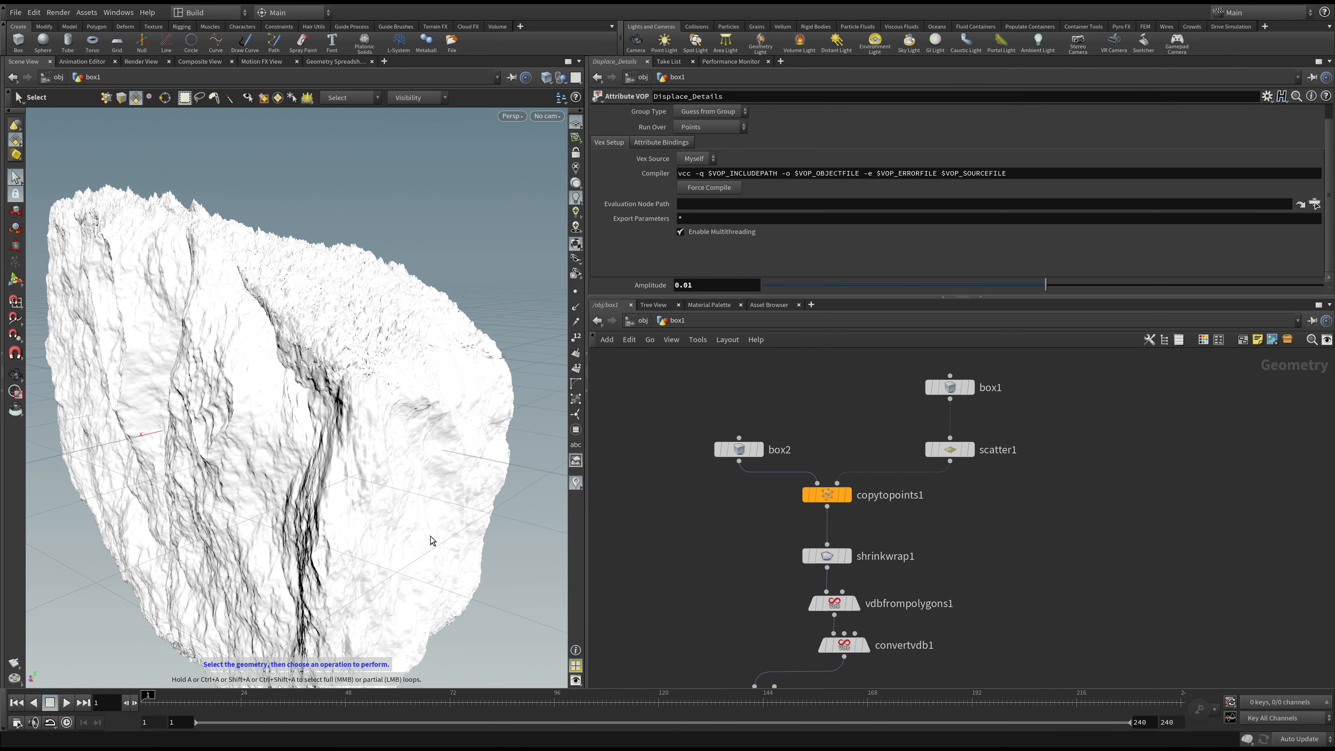
{"action": "right_click_drag", "start_coordinate": [432, 526], "coordinate": [381, 506], "text": "alt"}
{"action": "left_click_drag", "start_coordinate": [380, 506], "coordinate": [157, 476], "text": "alt"}
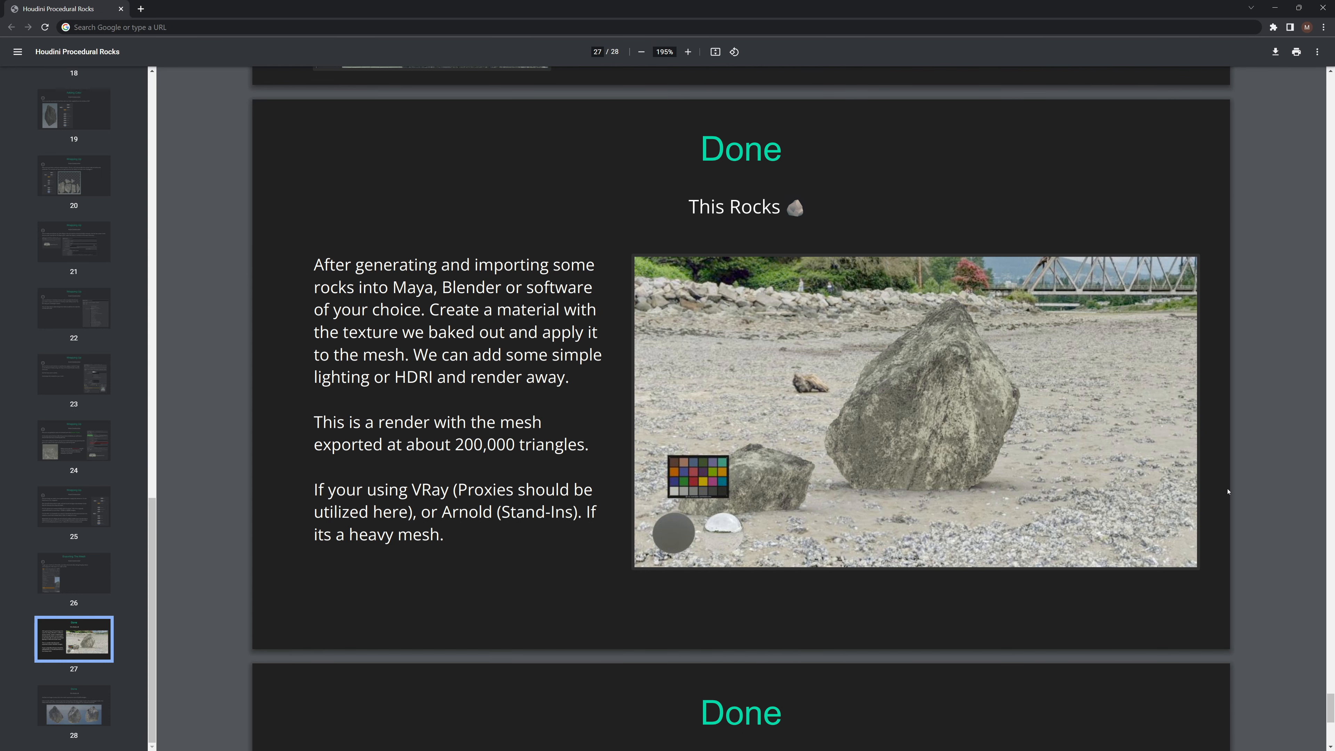
- Review the example renders and export notes on pages 27 and 28 of the Houdini Procedural Rocks PDF in the browser
{"action": "scroll", "coordinate": [1231, 490], "scroll_direction": "down", "scroll_amount": 8}
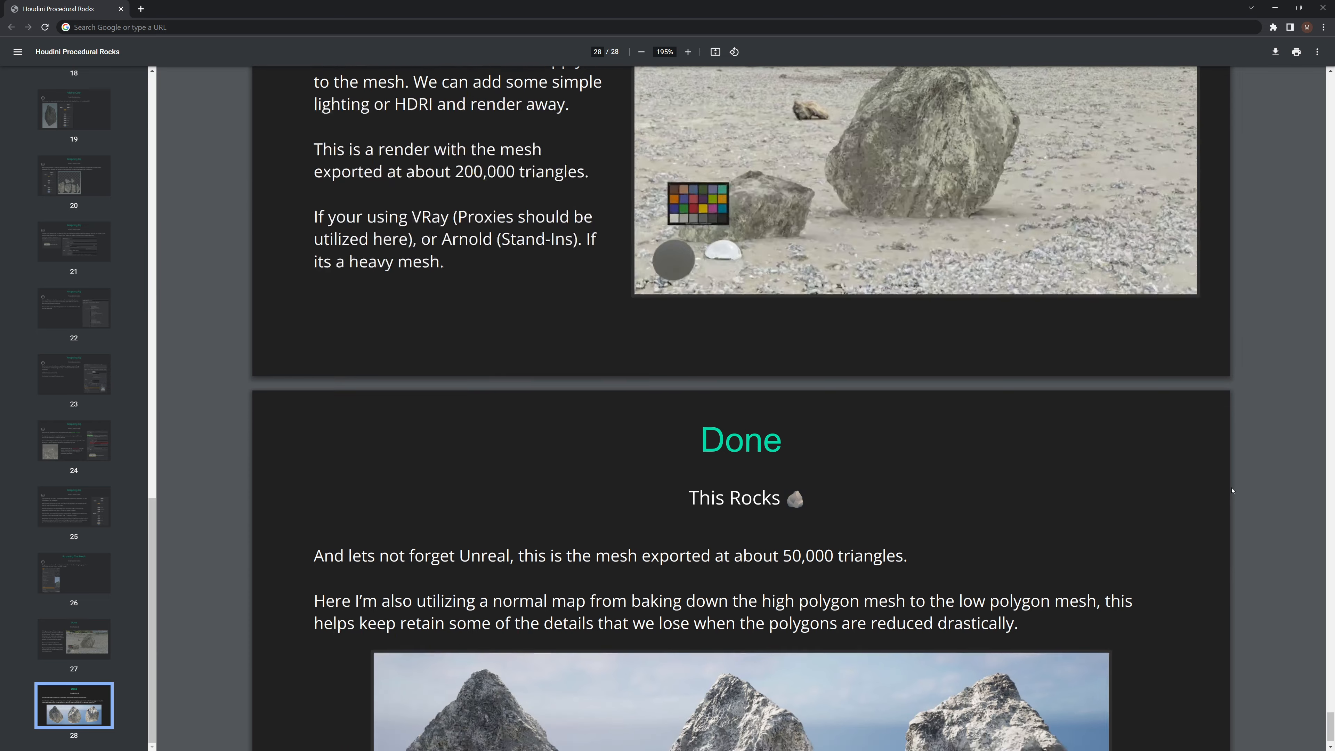
{"action": "scroll", "coordinate": [1232, 491], "scroll_direction": "up", "scroll_amount": 6}
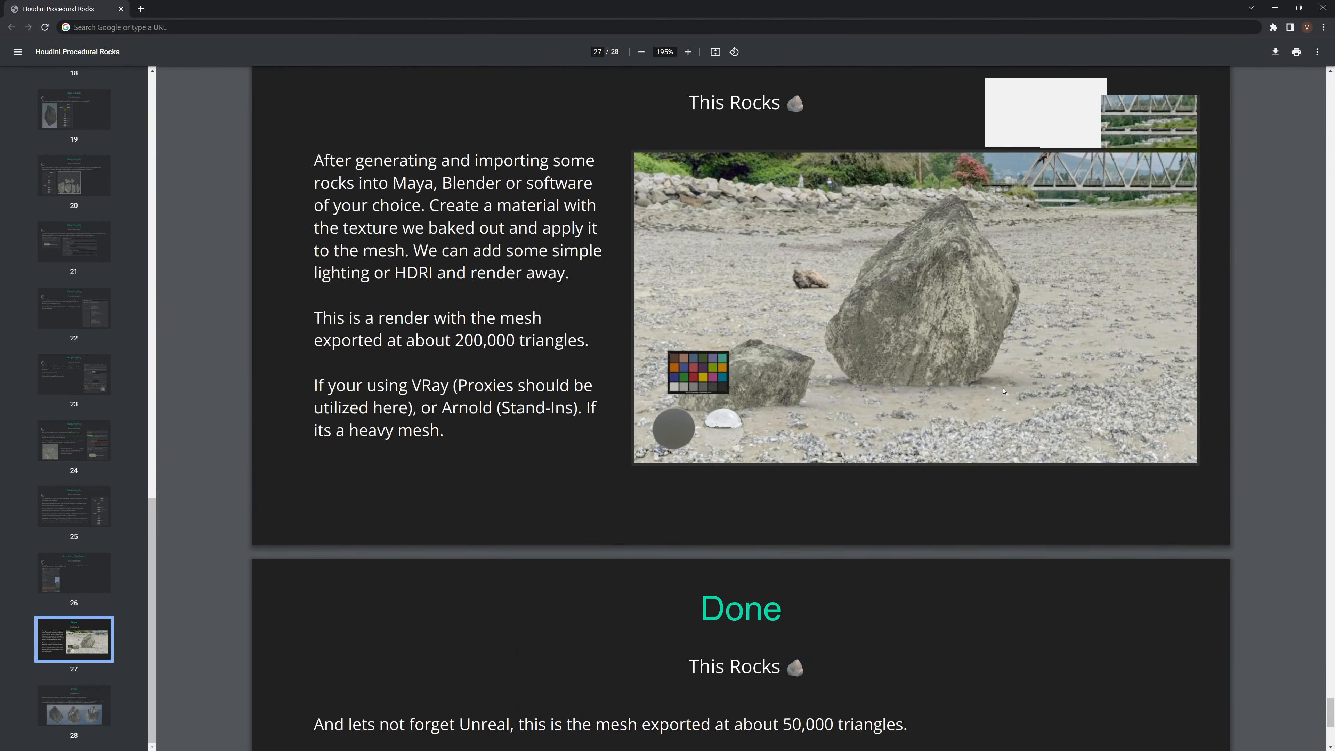
{"action": "scroll", "coordinate": [1025, 430], "scroll_direction": "down", "scroll_amount": 6}
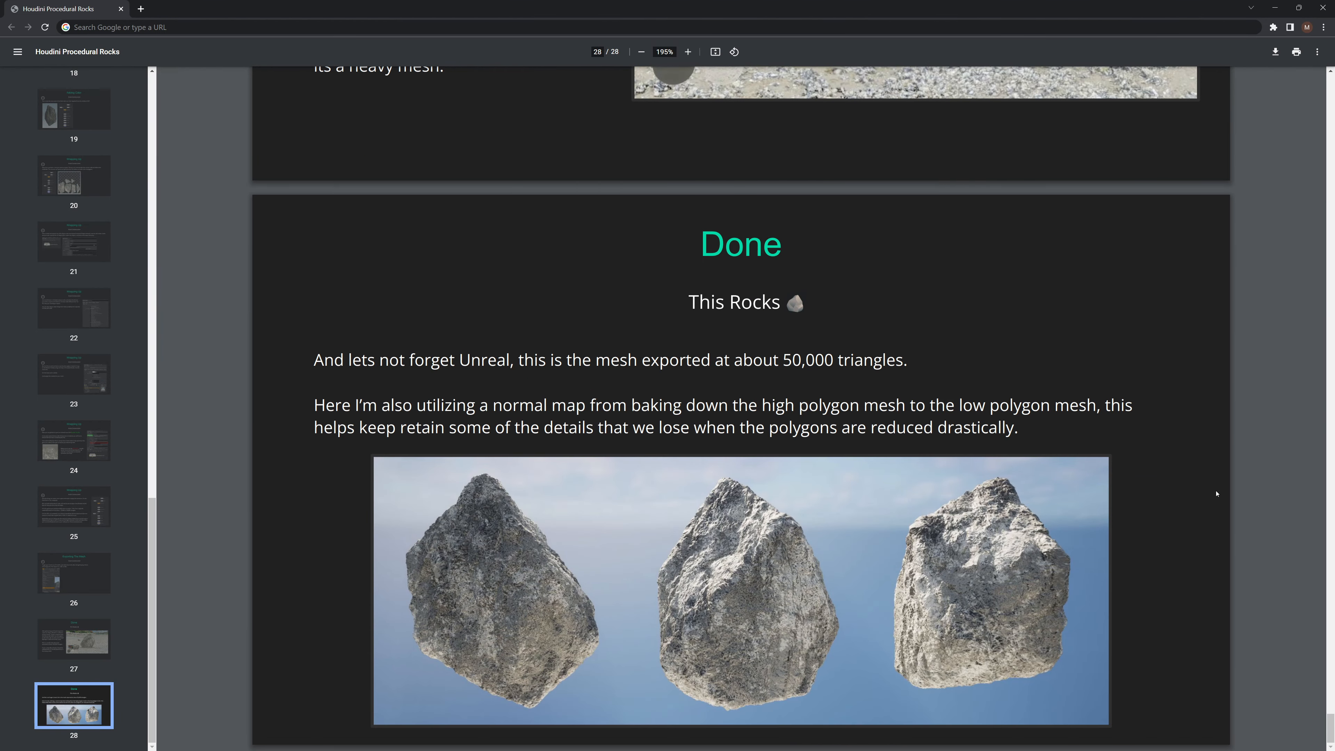